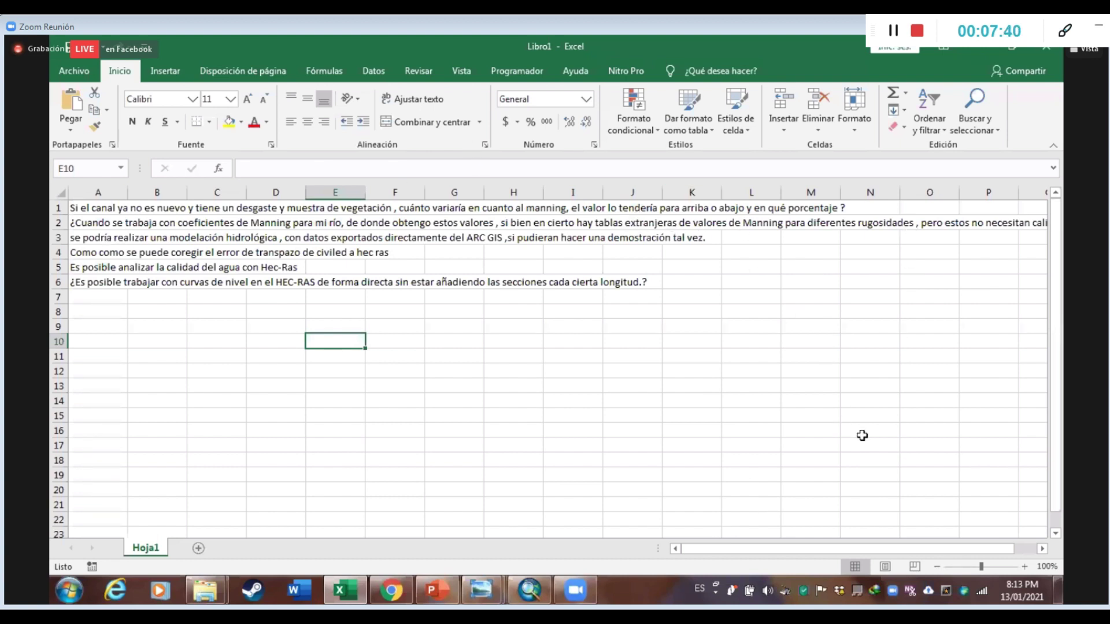
# Pick cell B2 within the second question
pyautogui.moveTo(832, 548); pyautogui.dragTo(893, 549)
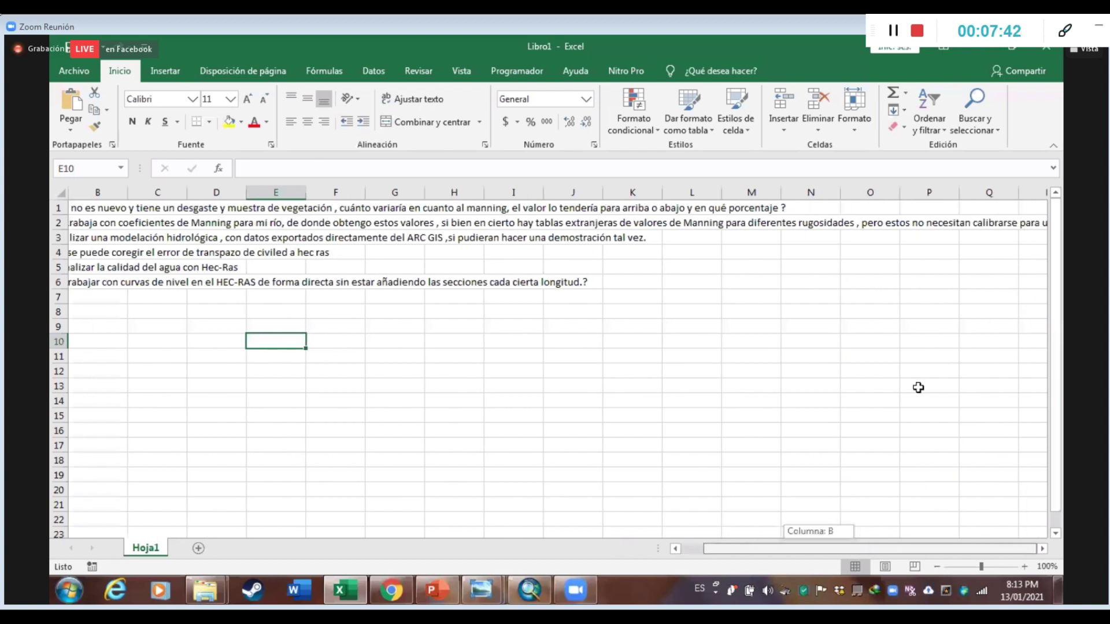
pyautogui.click(882, 237)
pyautogui.click(85, 224)
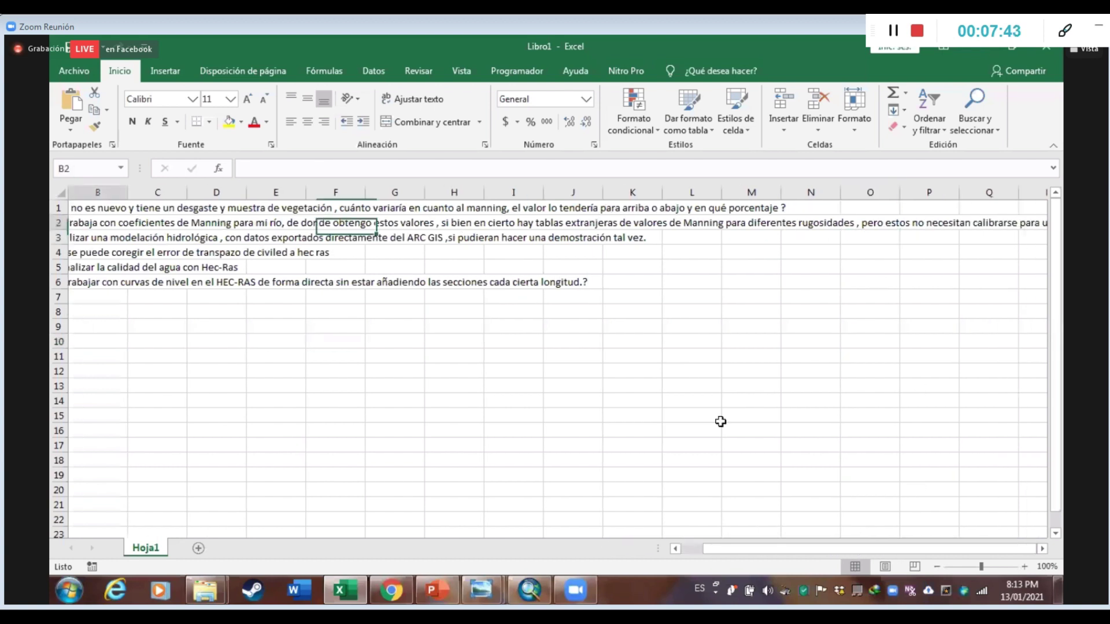
pyautogui.click(1042, 548)
pyautogui.click(1042, 548)
pyautogui.click(1043, 549)
pyautogui.click(1042, 549)
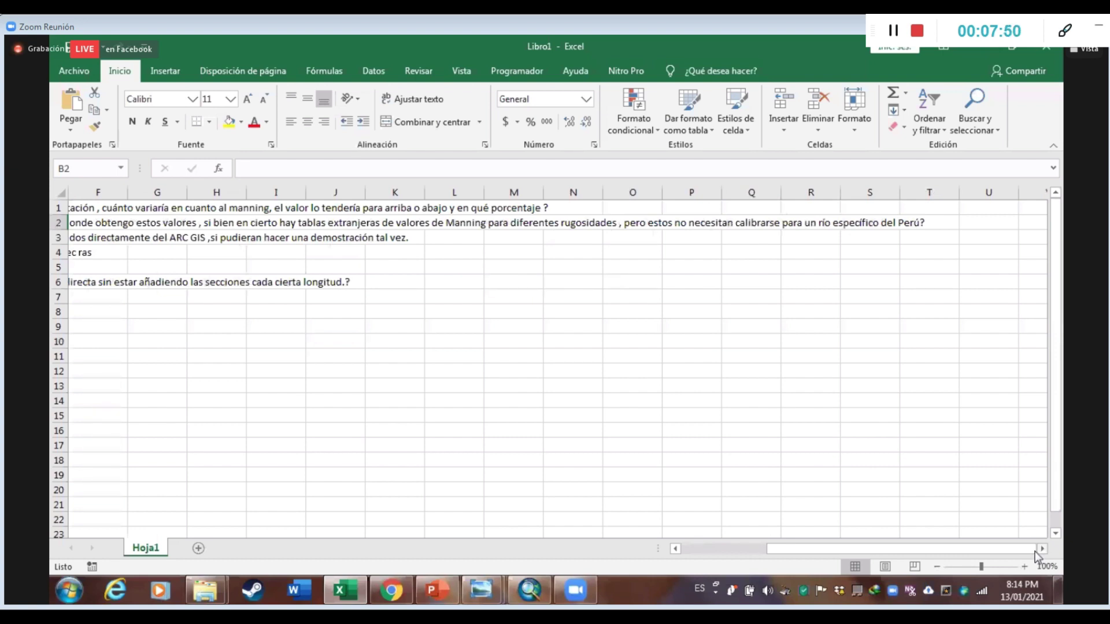
pyautogui.moveTo(1020, 549); pyautogui.dragTo(694, 548)
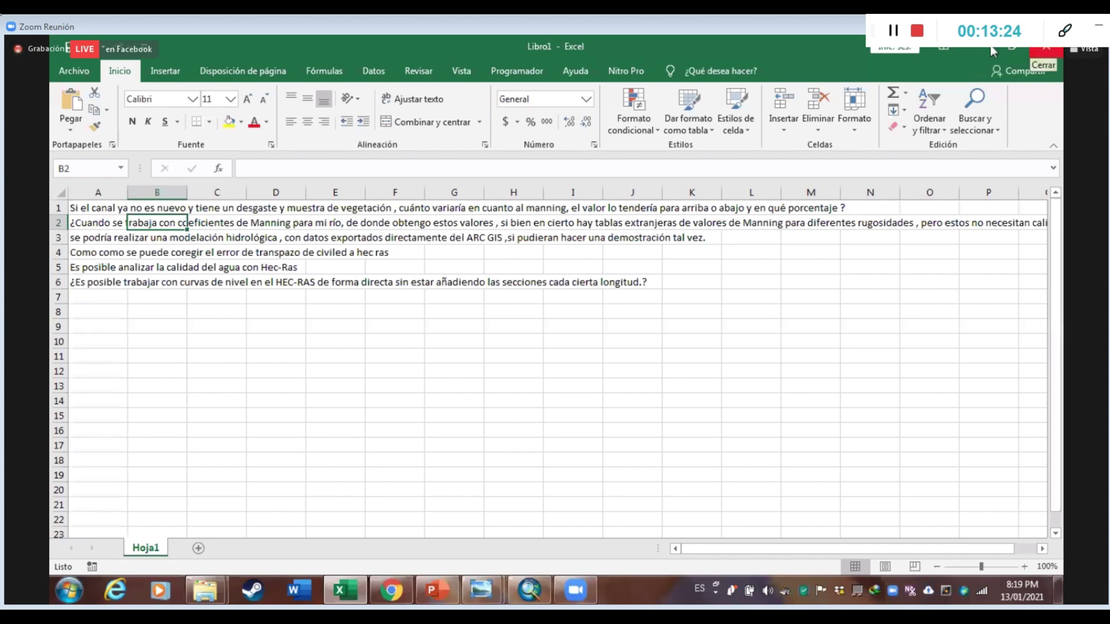
# View the Sedimentos1 river photo, then bring the Dia 3 folder window back to the front
pyautogui.hotkey('alt', 'Tab')
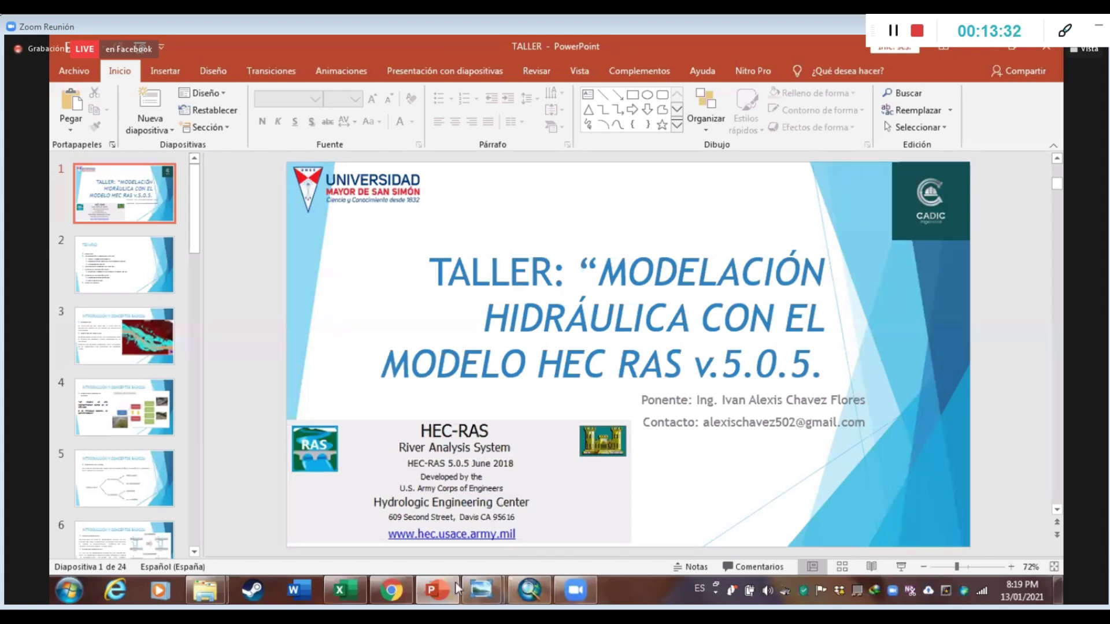
pyautogui.click(489, 582)
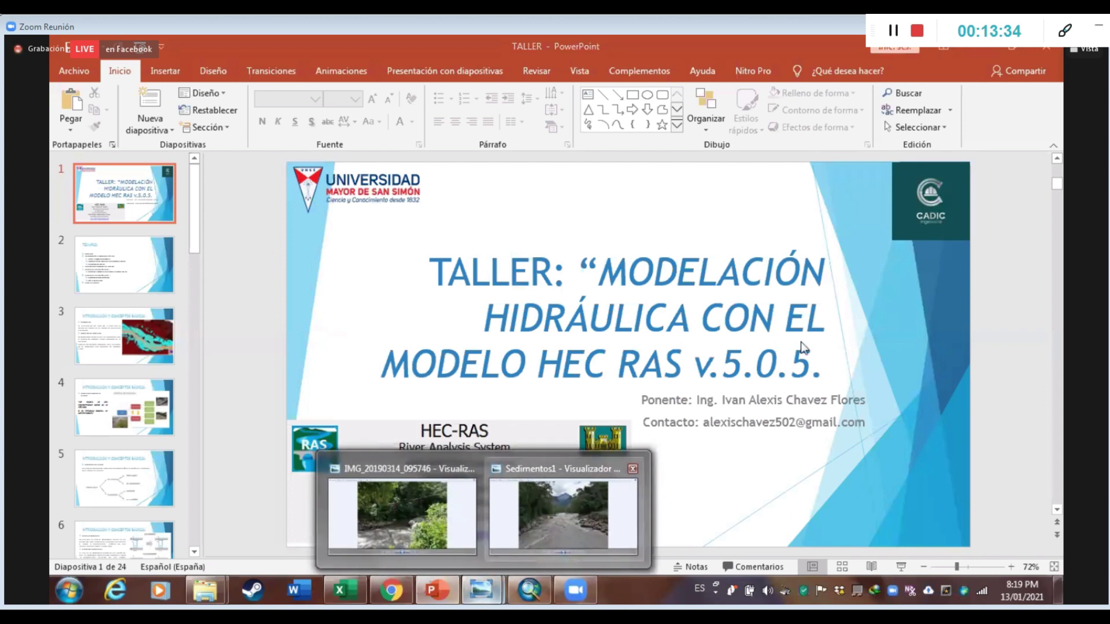
pyautogui.click(564, 514)
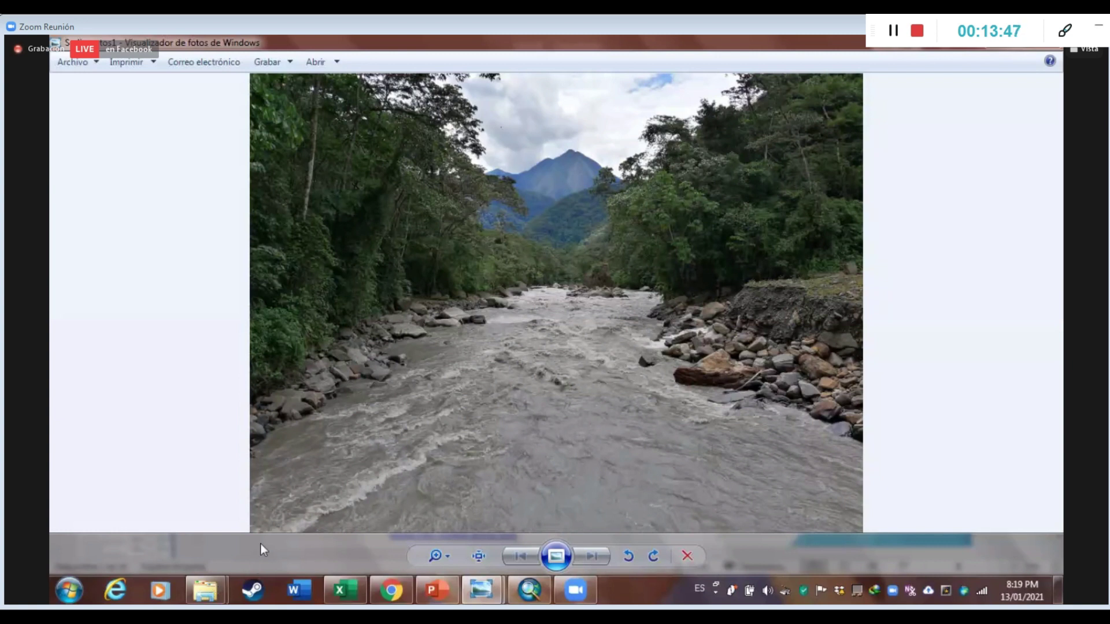
pyautogui.moveTo(220, 579)
pyautogui.click(176, 477)
# Select the Picture and Shapes folders in Dia 3
pyautogui.click(241, 154)
pyautogui.click(238, 161)
pyautogui.click(237, 163)
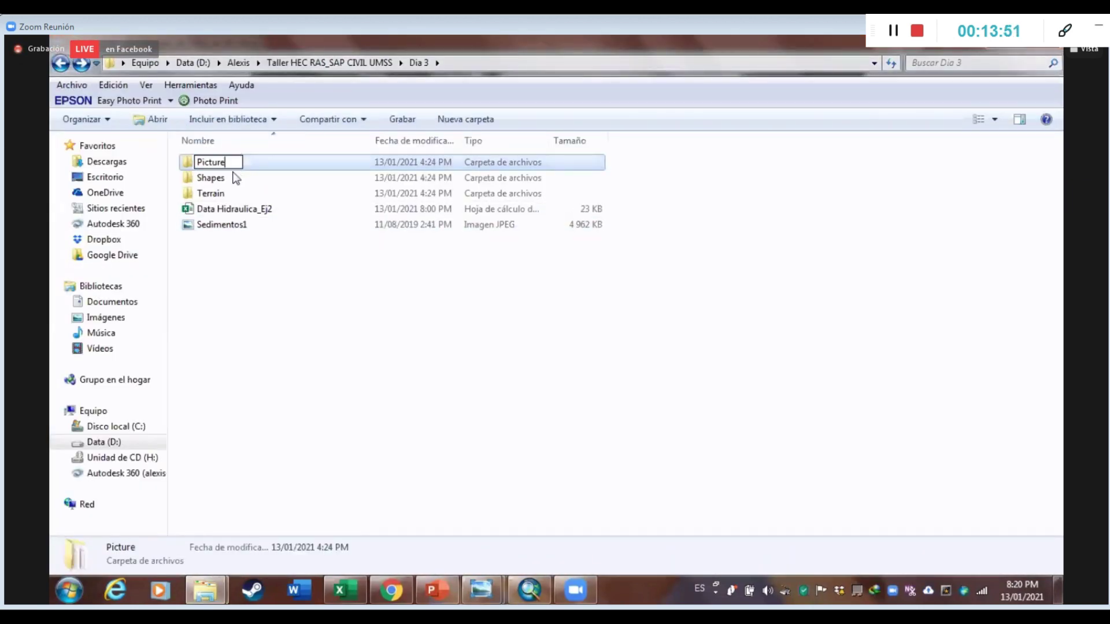
pyautogui.click(225, 175)
pyautogui.click(224, 175)
pyautogui.click(224, 184)
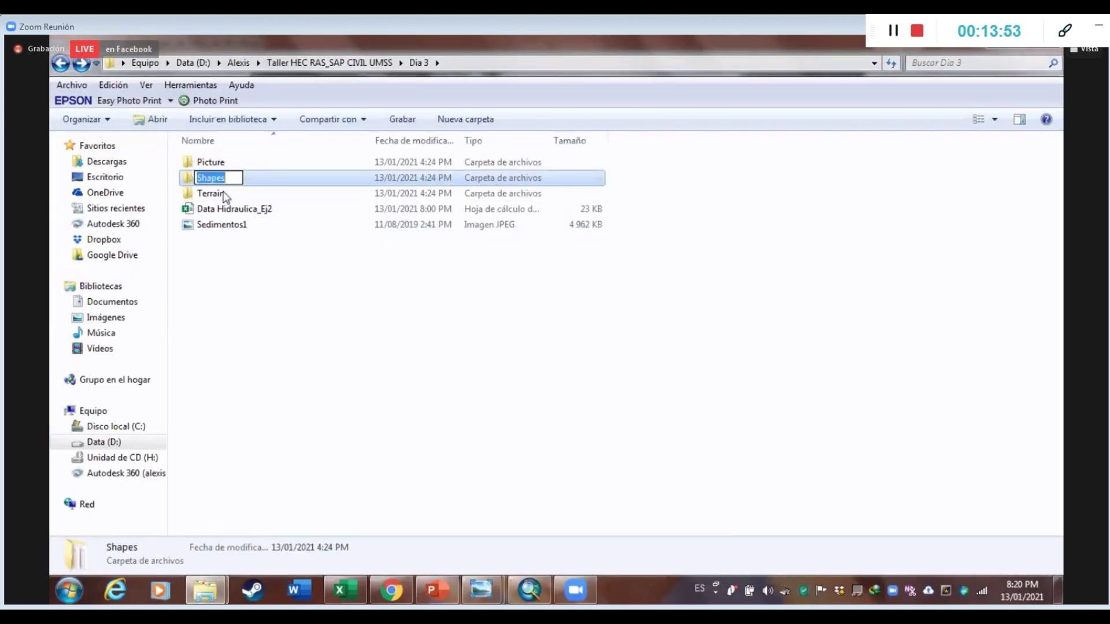
# Open Terrain to view the DEM files, return to Dia 3, and switch to the empty ArcMap map
pyautogui.click(224, 196)
pyautogui.press('Return')
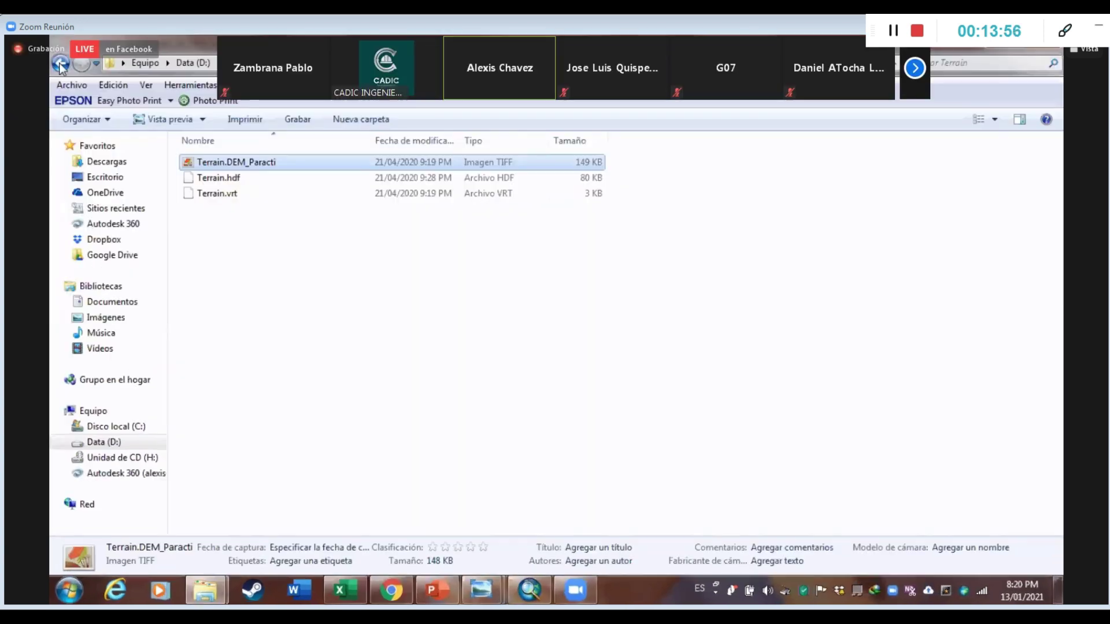
pyautogui.click(117, 126)
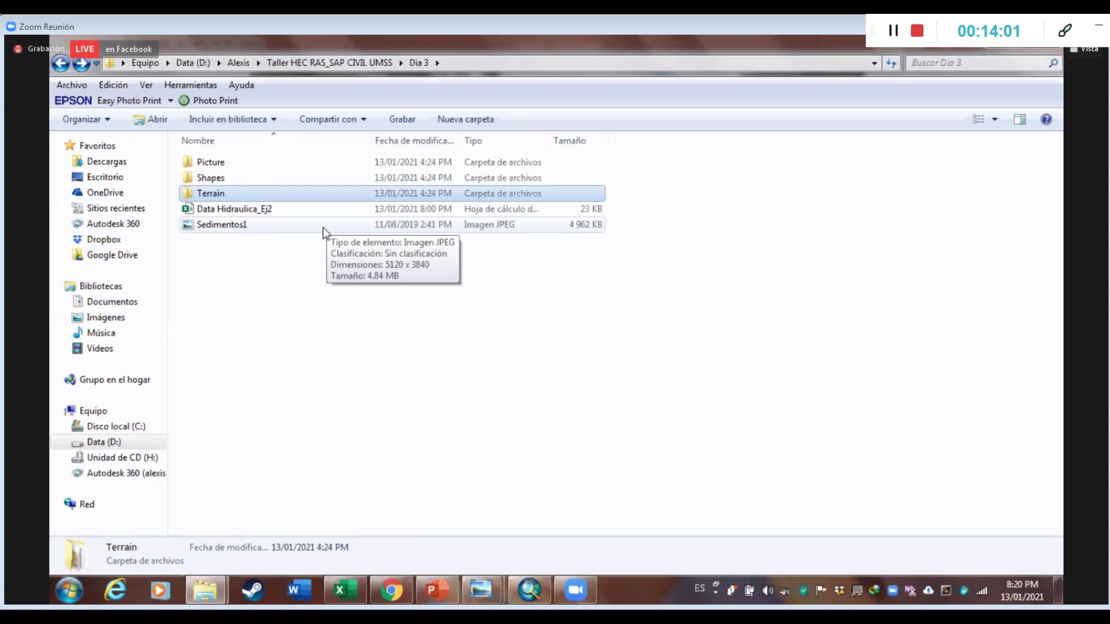
pyautogui.click(533, 593)
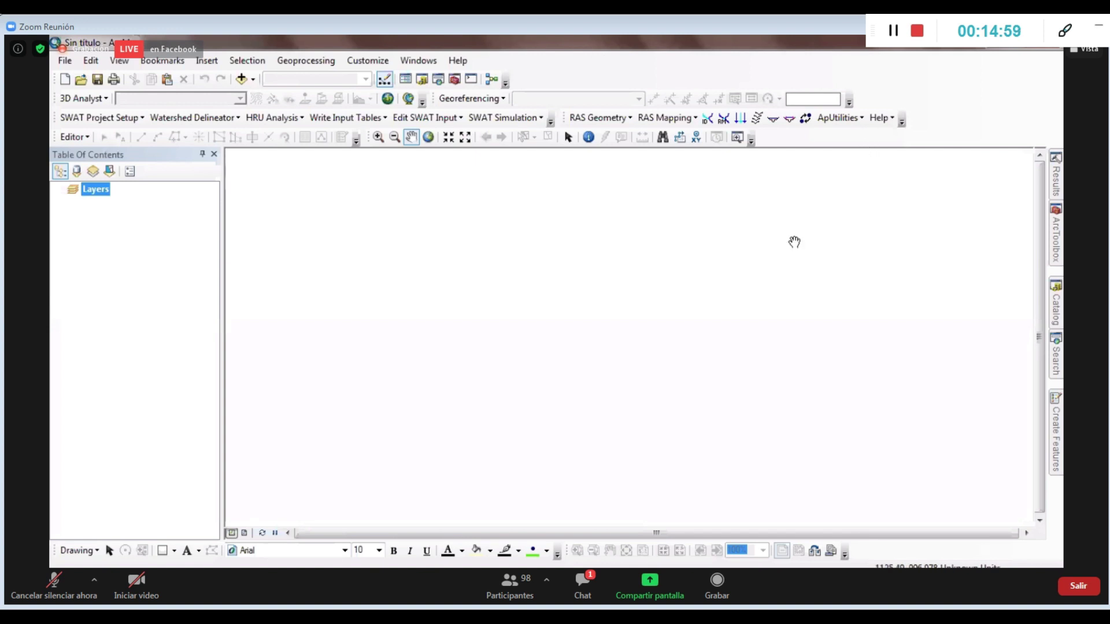
pyautogui.moveTo(475, 564)
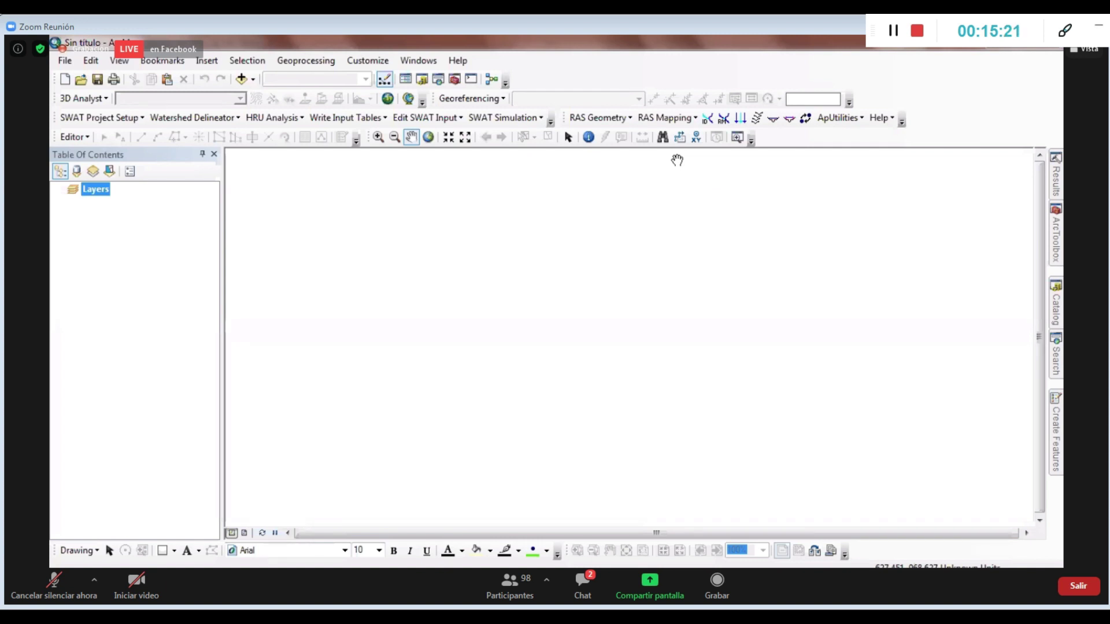
pyautogui.moveTo(391, 575)
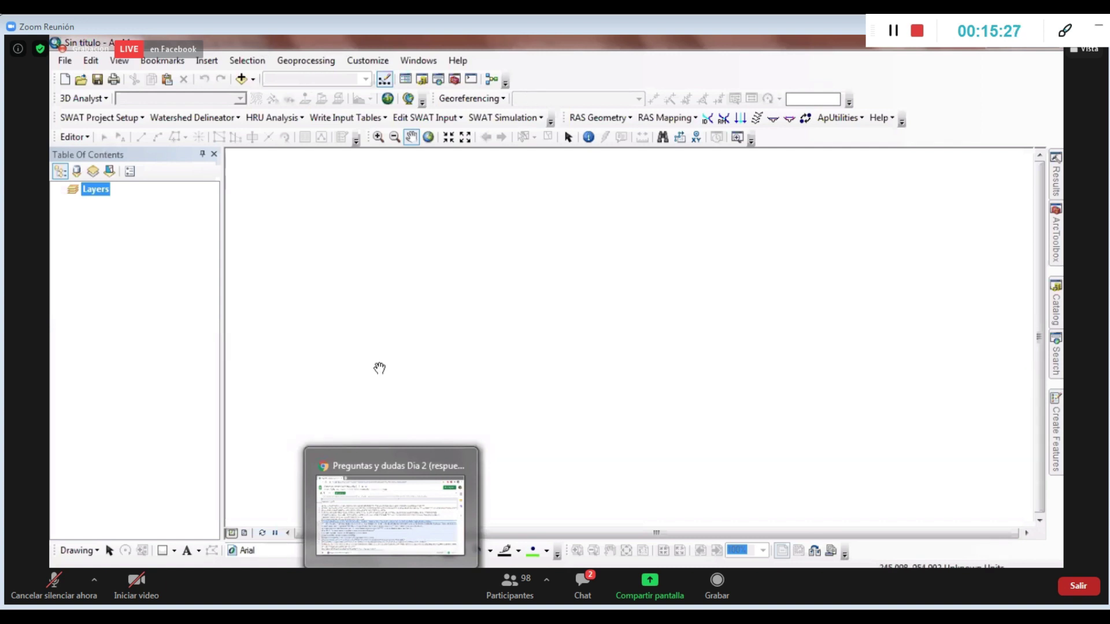
# Close the old questions tab and run a Google search for 'hec georas 10.5'
pyautogui.hotkey('alt', 'Tab')
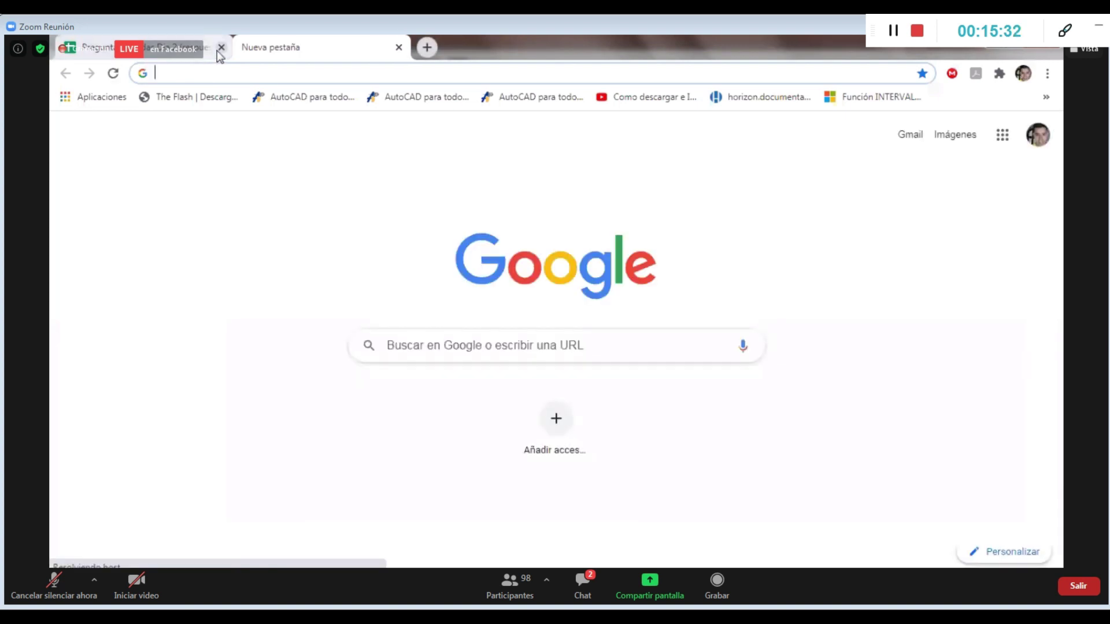
pyautogui.click(221, 48)
pyautogui.click(198, 70)
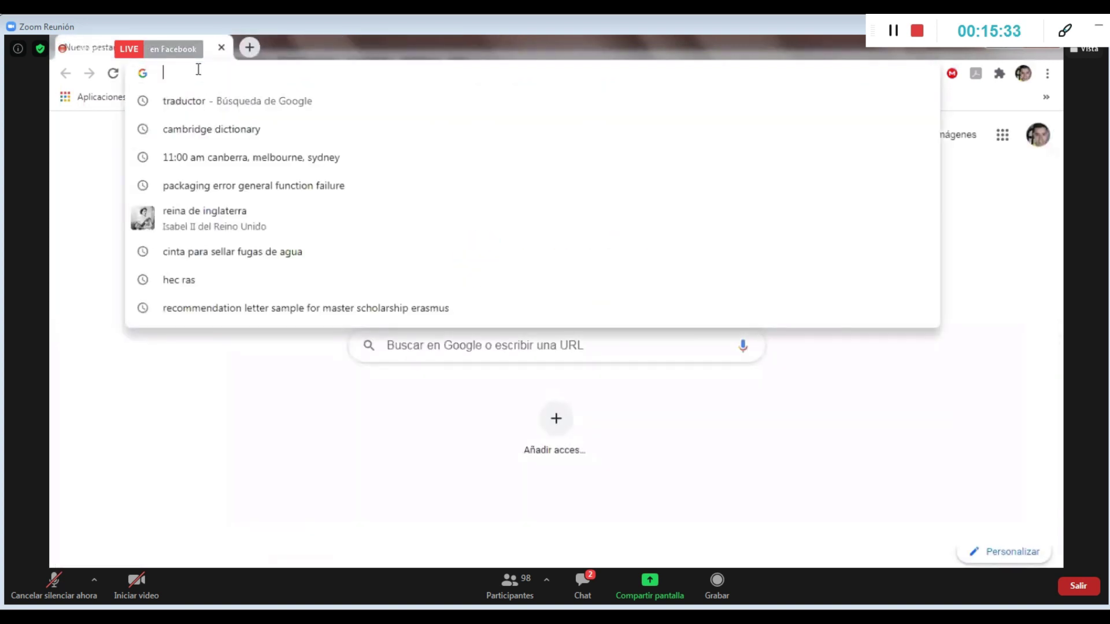
pyautogui.write('he')
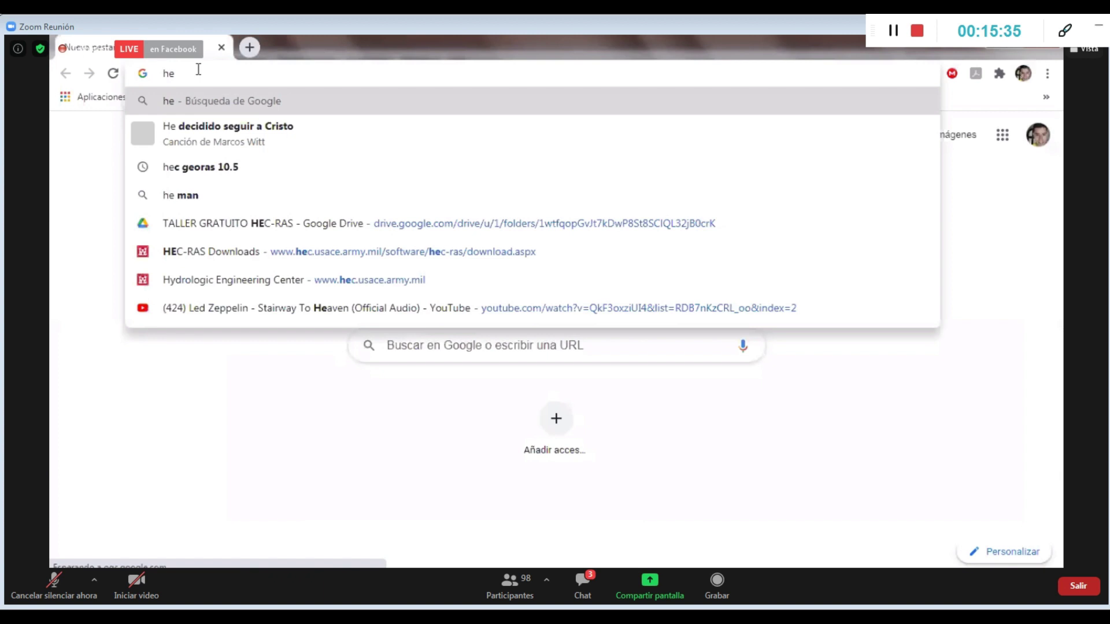
pyautogui.write(' c')
pyautogui.press('BackSpace')
pyautogui.press('BackSpace')
pyautogui.write('c')
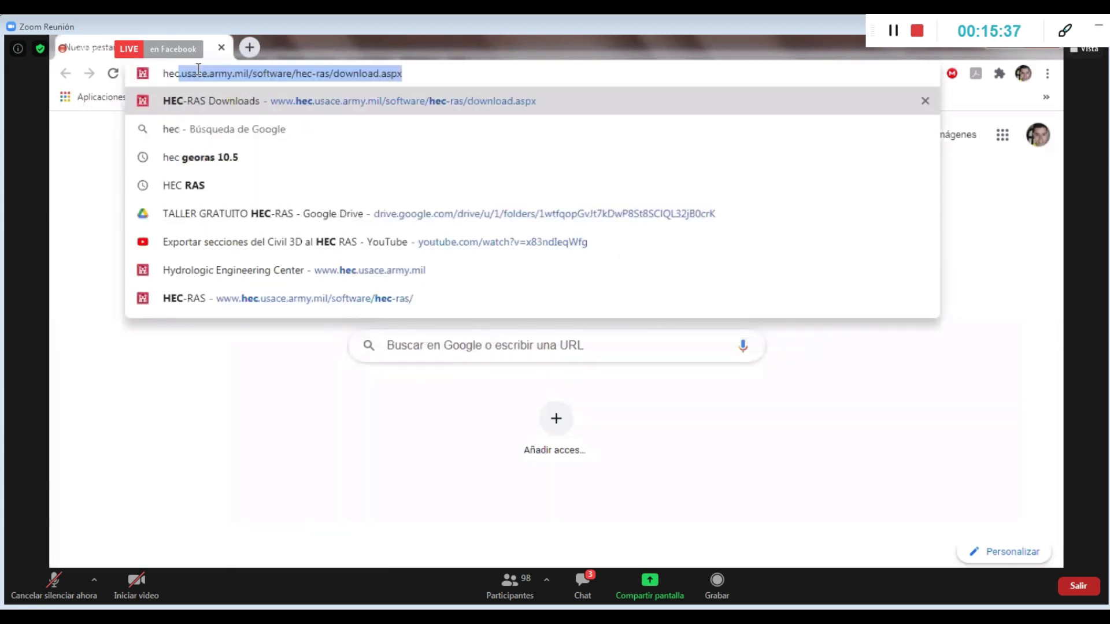
pyautogui.write(' geo')
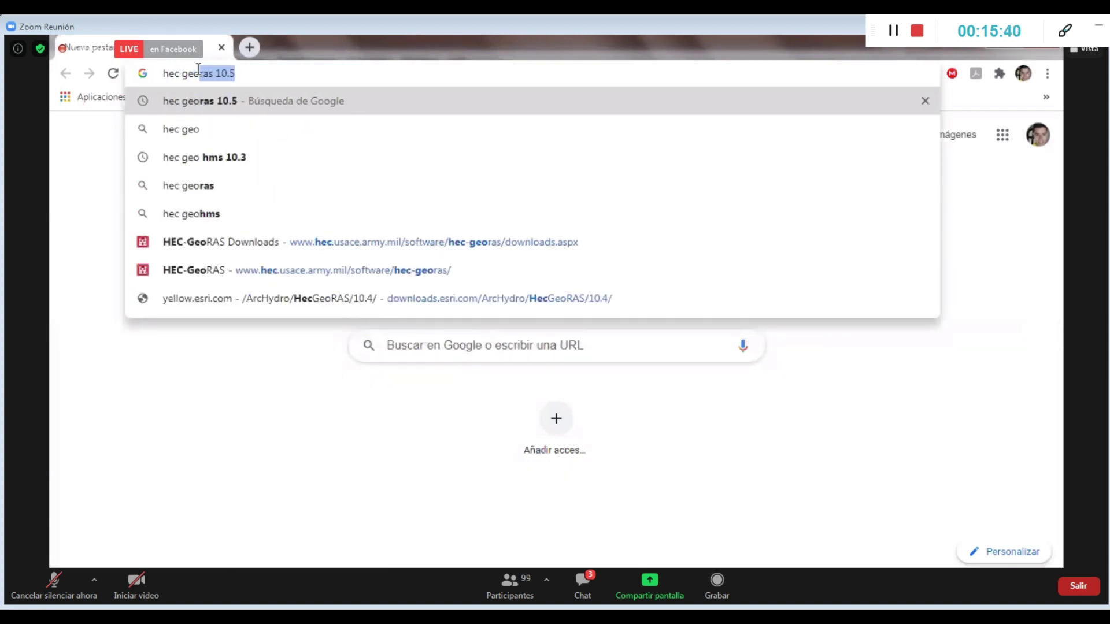
pyautogui.write('ras')
pyautogui.press('Return')
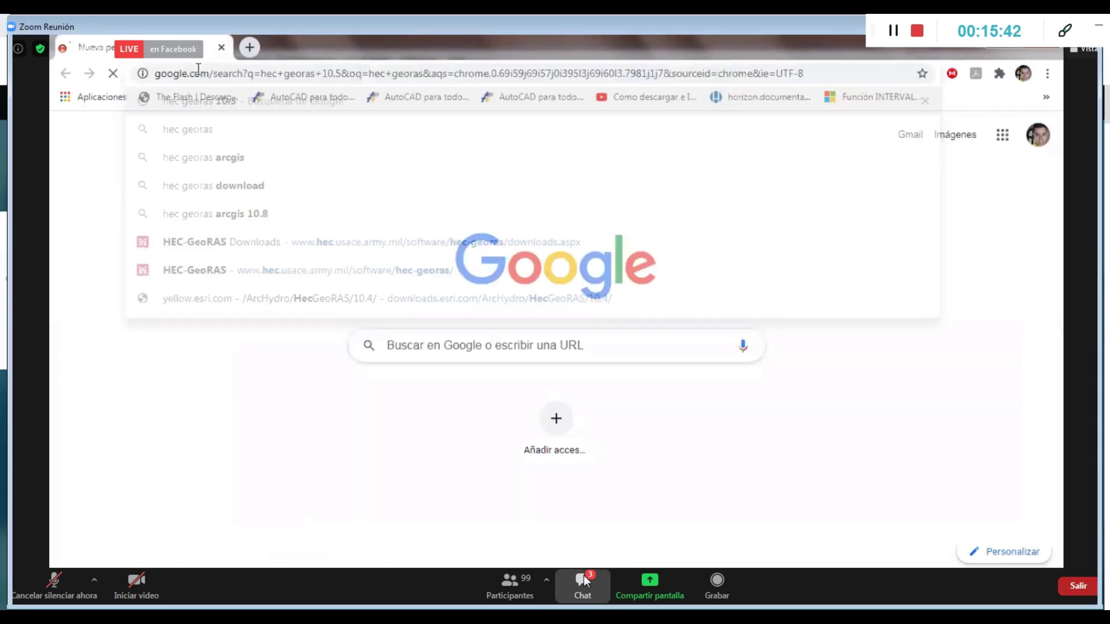
pyautogui.click(584, 574)
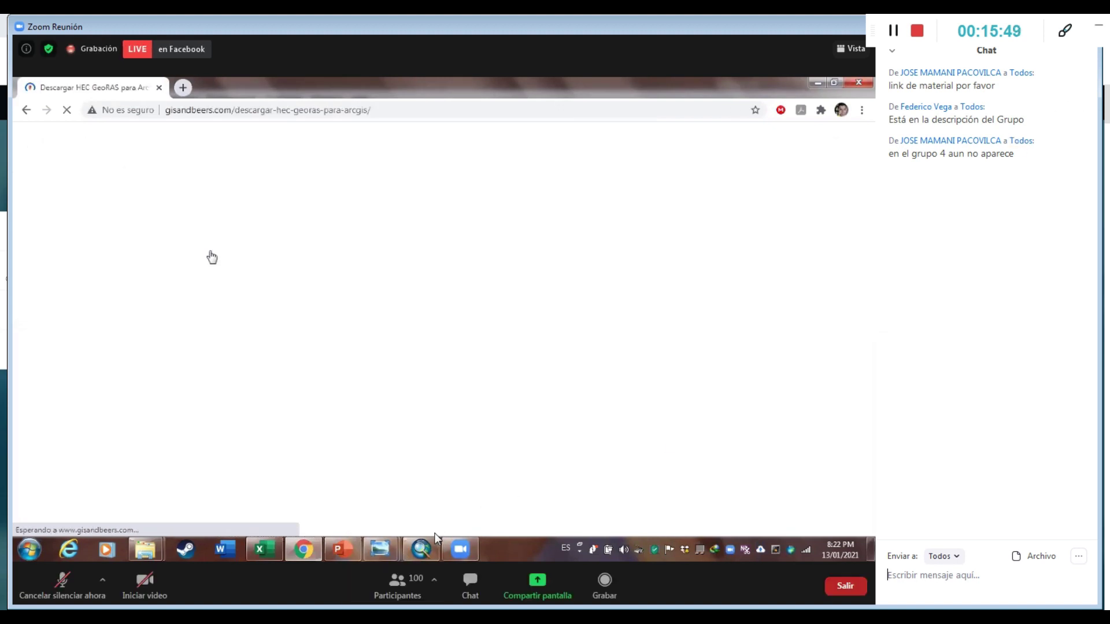
# Toggle the meeting's participants list and chat panels, leaving the chat reopened
pyautogui.click(399, 580)
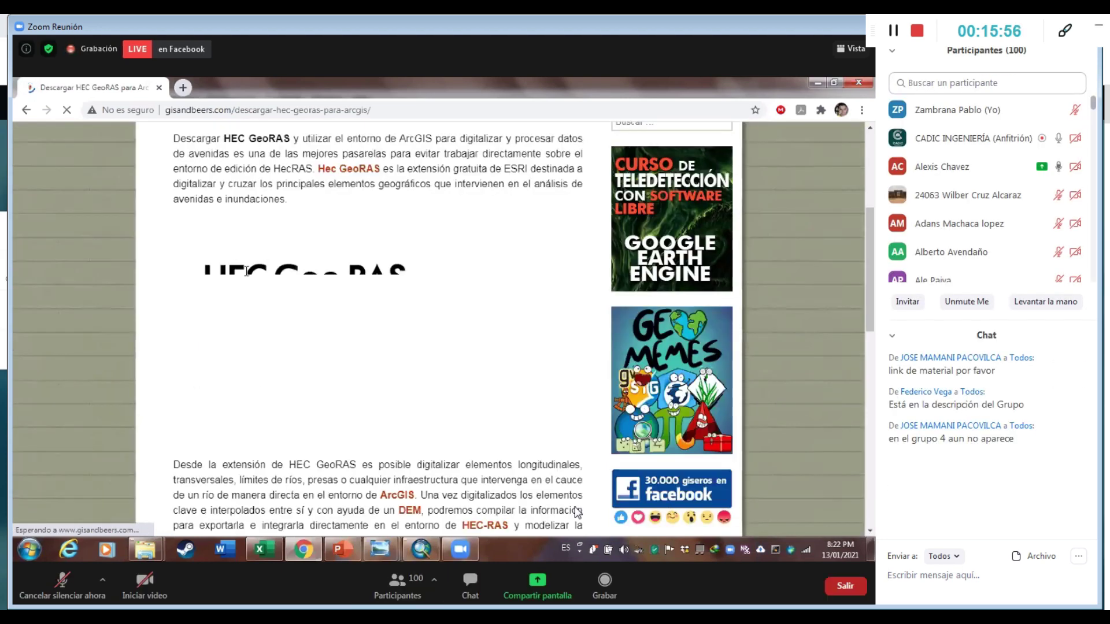
pyautogui.click(466, 585)
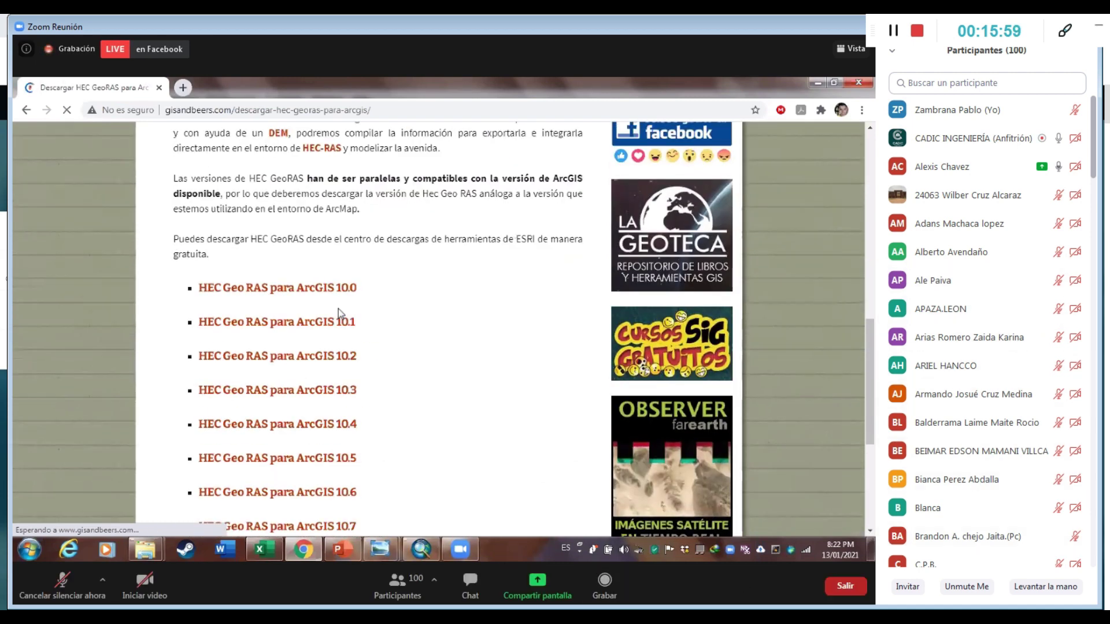
pyautogui.click(470, 584)
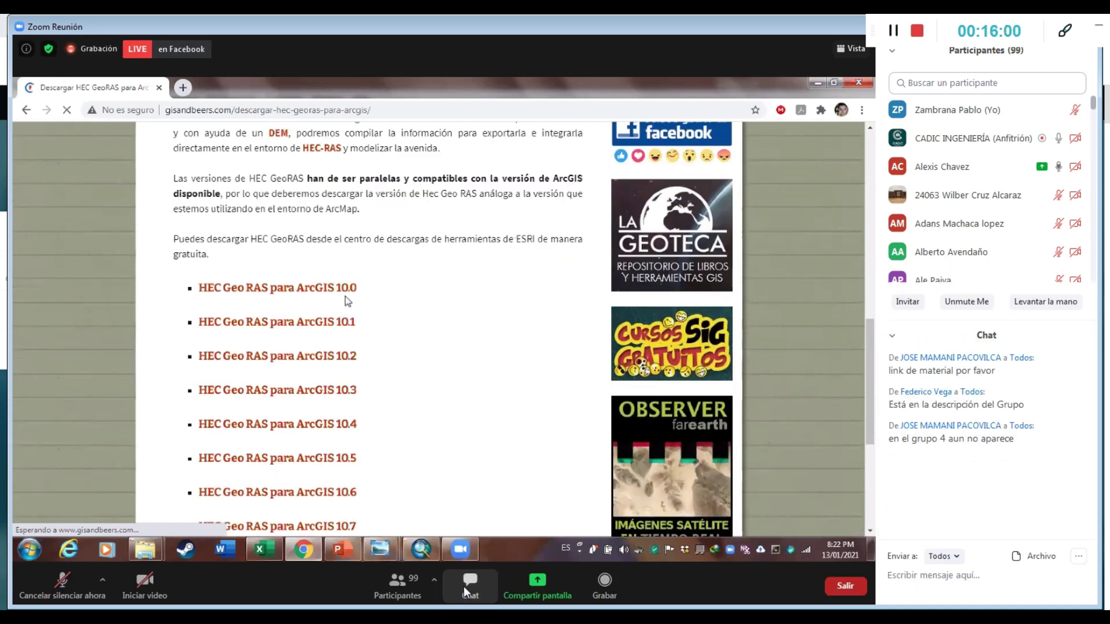
pyautogui.click(405, 593)
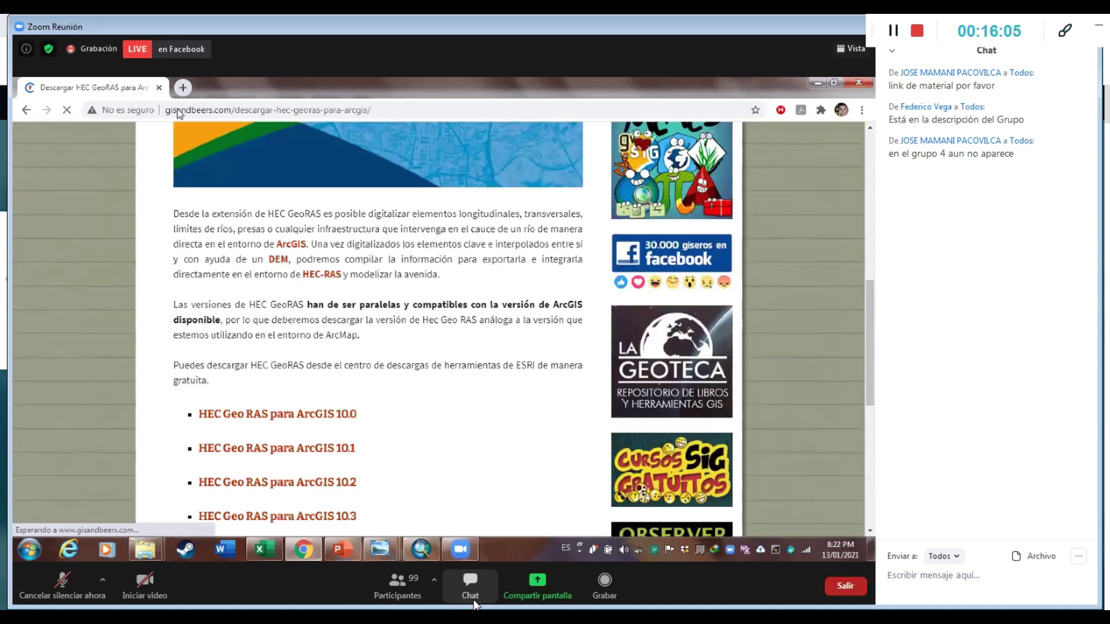
pyautogui.click(472, 595)
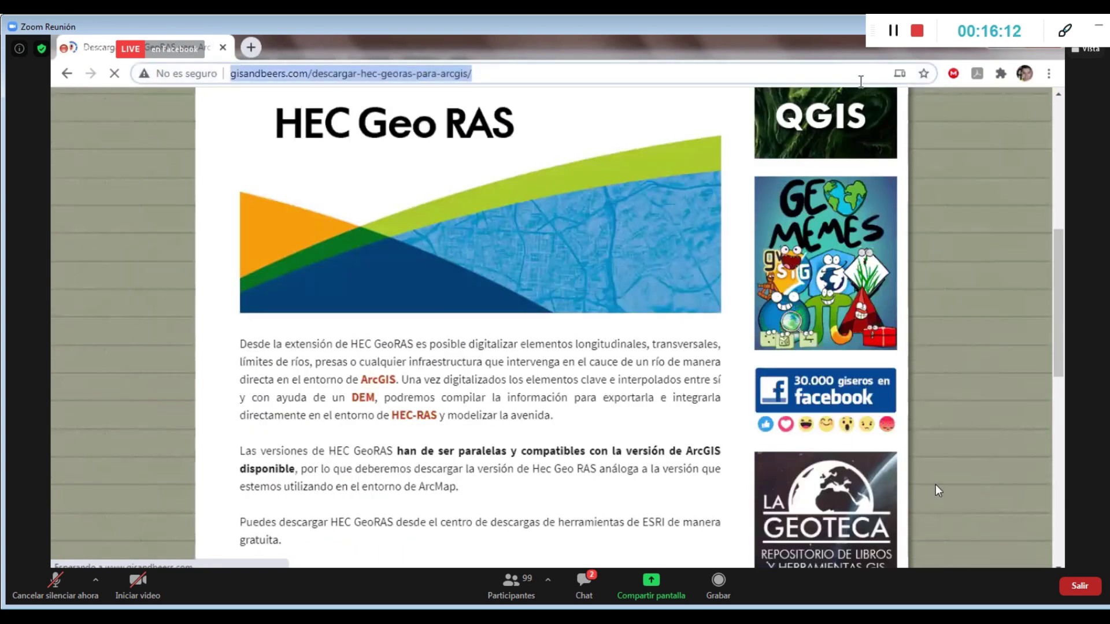
pyautogui.click(595, 569)
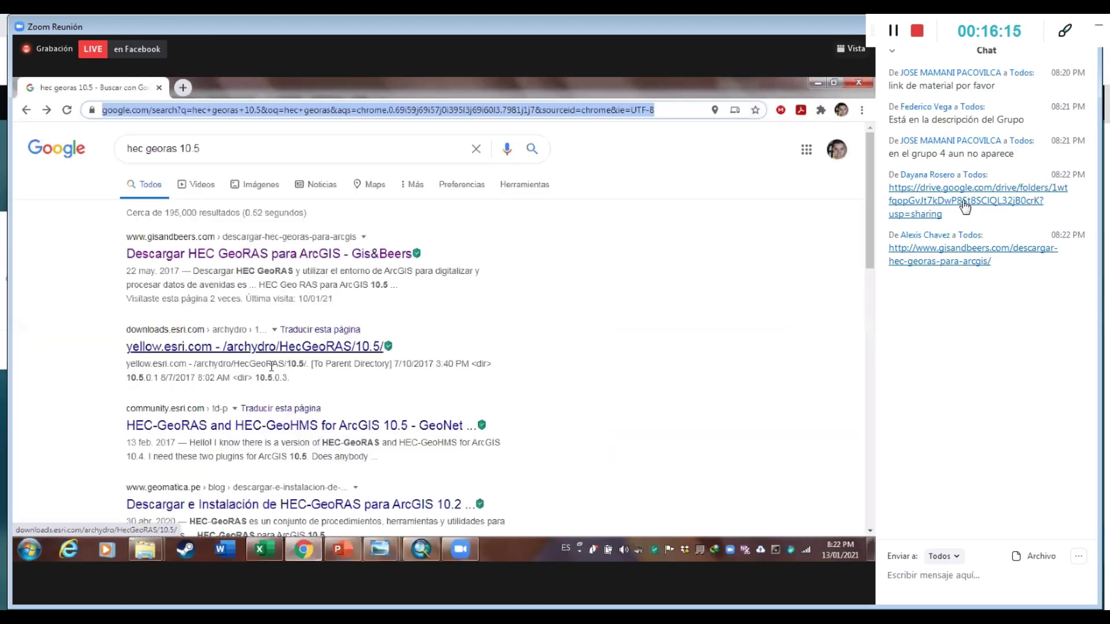
# Open the shared Google Drive workshop folder, then return to the shared screen with participants and chat hidden
pyautogui.click(965, 202)
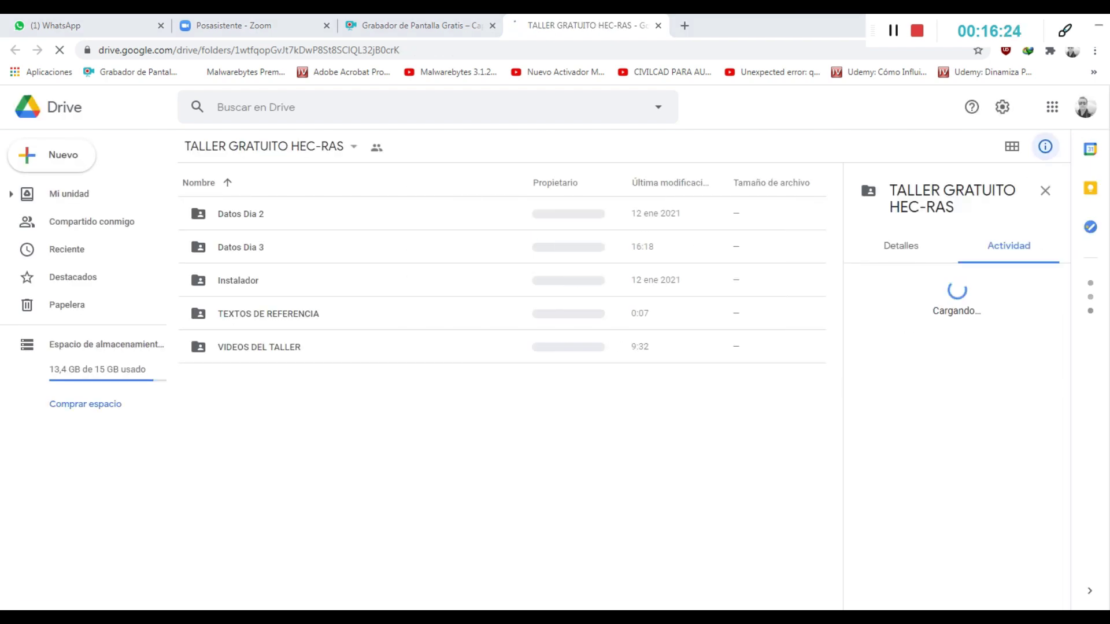
pyautogui.hotkey('alt', 'Tab')
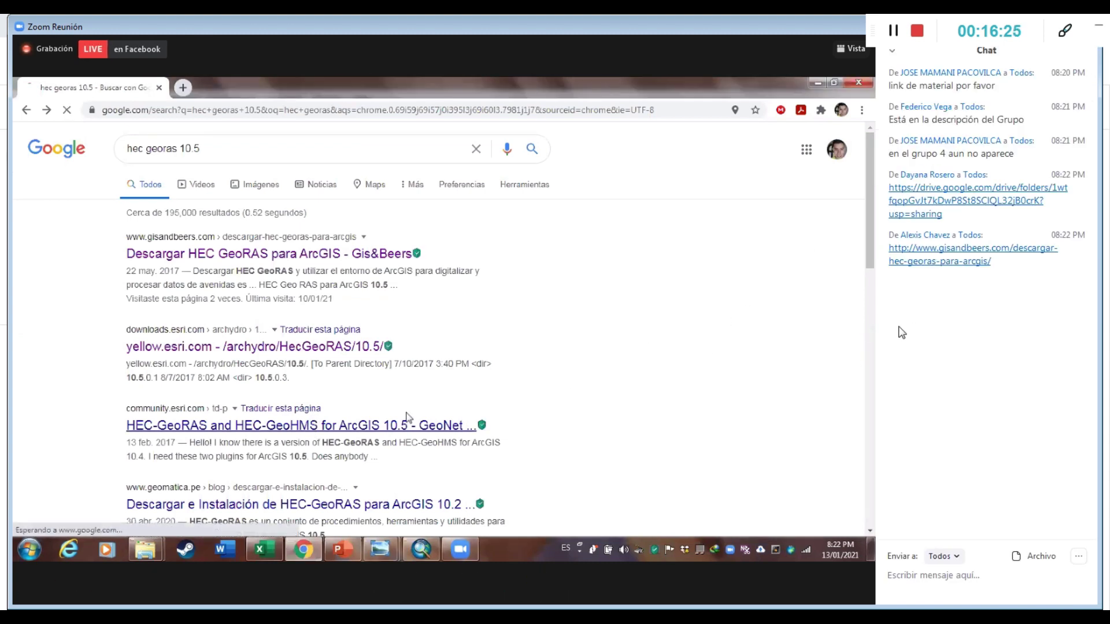
pyautogui.click(412, 585)
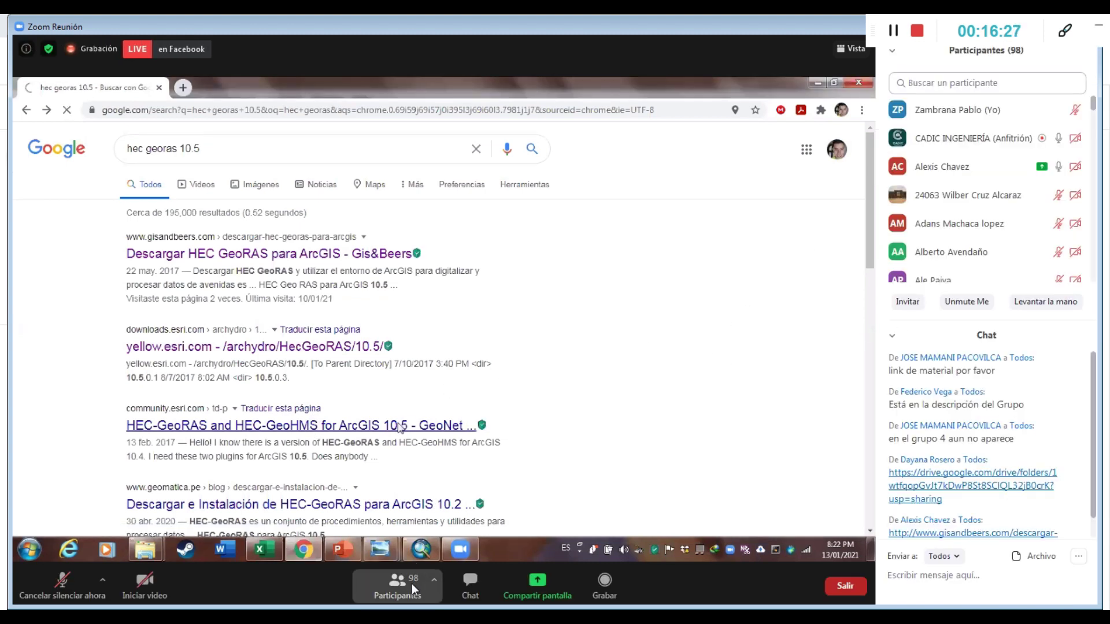
pyautogui.click(411, 584)
pyautogui.click(456, 583)
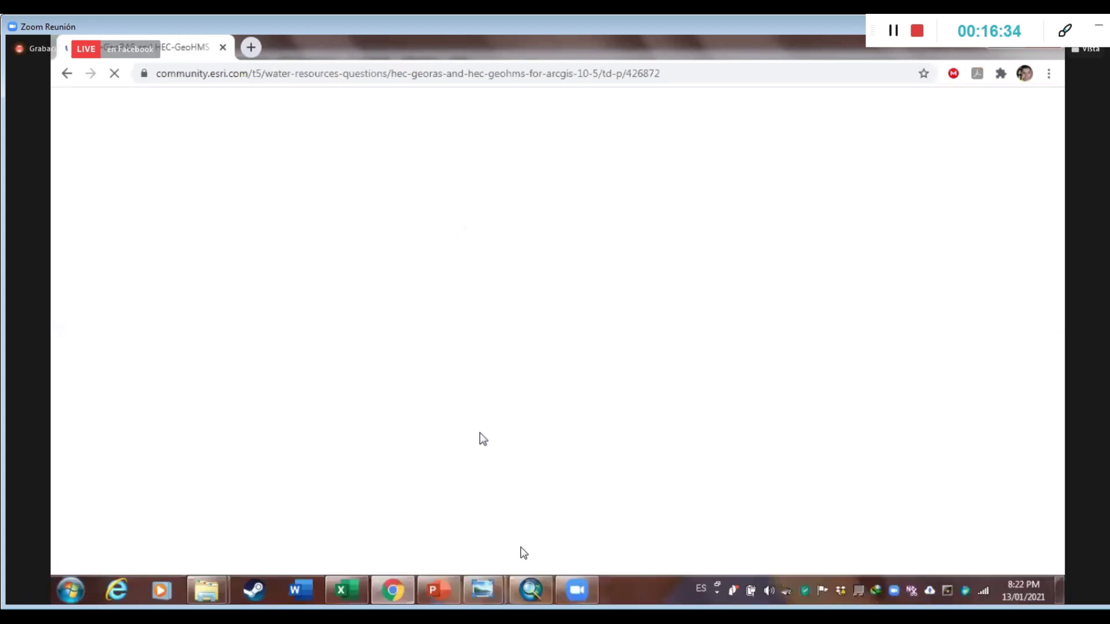
pyautogui.scroll(-5, 483, 439)
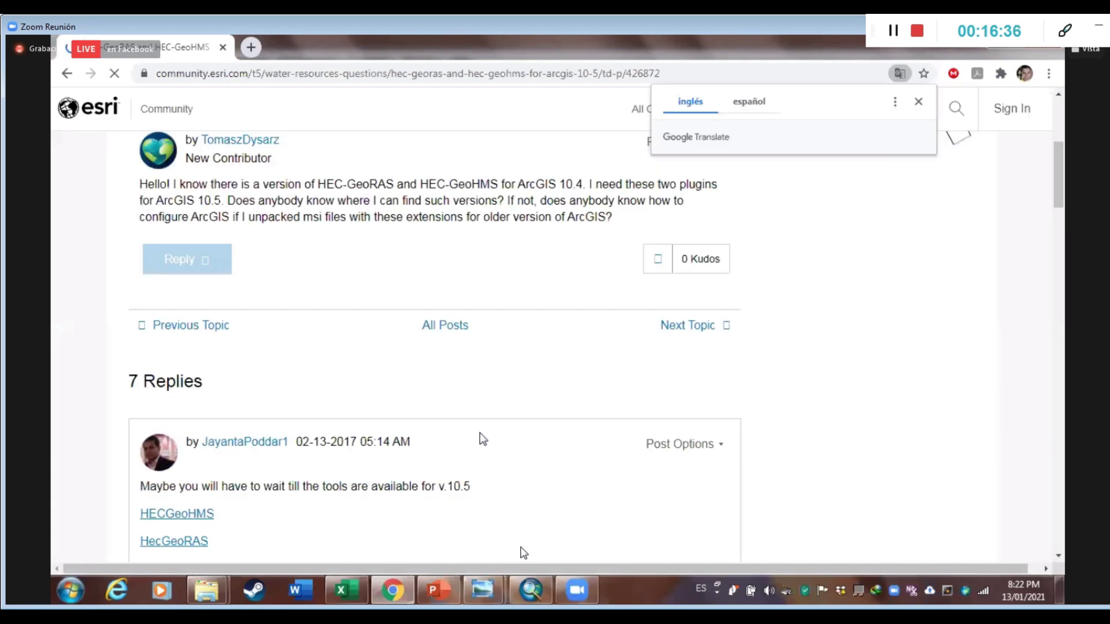
pyautogui.scroll(-5, 466, 434)
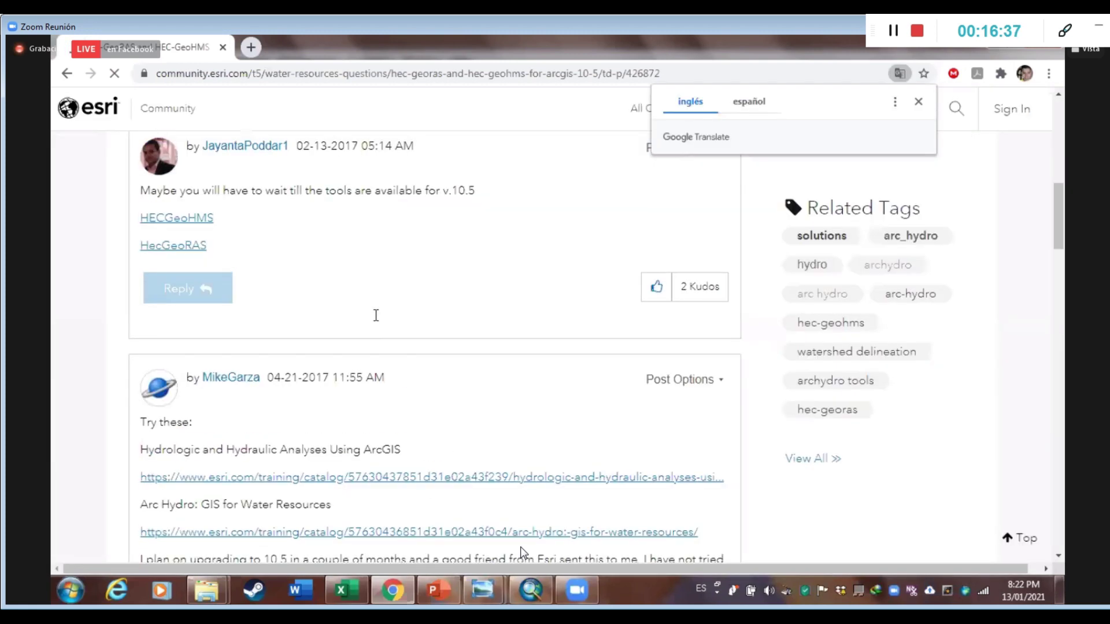
pyautogui.scroll(-4, 377, 322)
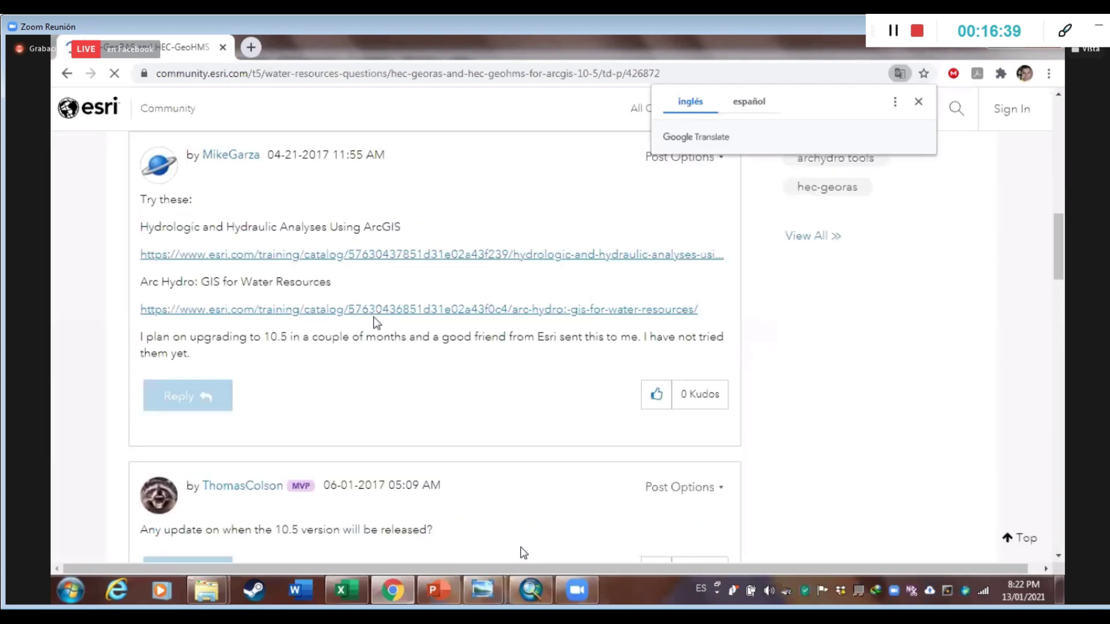
pyautogui.scroll(-5, 373, 318)
pyautogui.scroll(2, 370, 321)
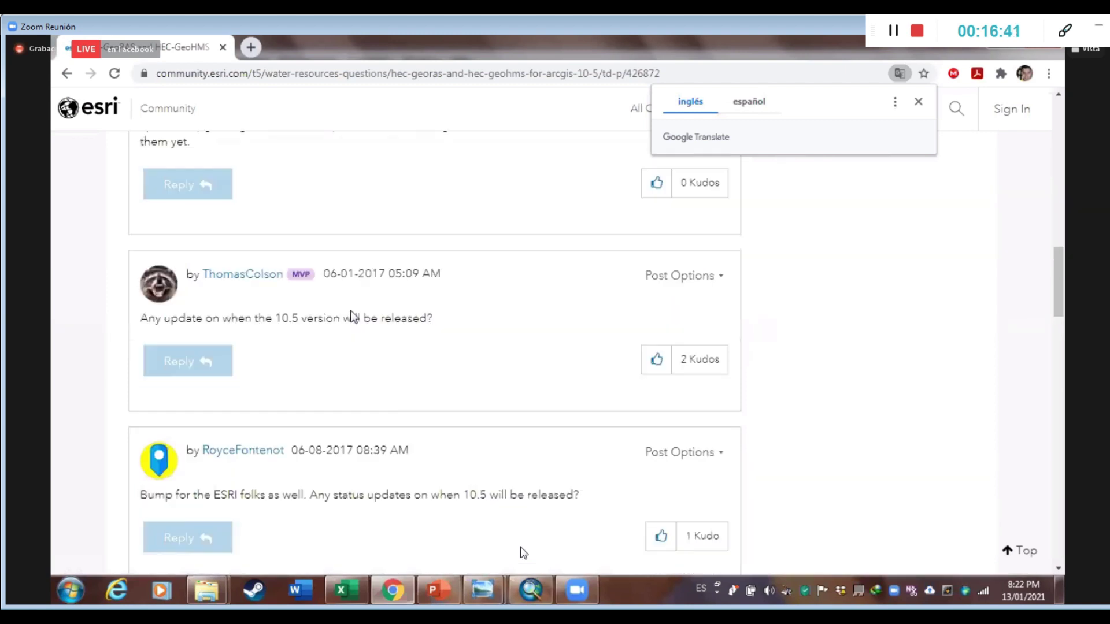
pyautogui.scroll(4, 210, 185)
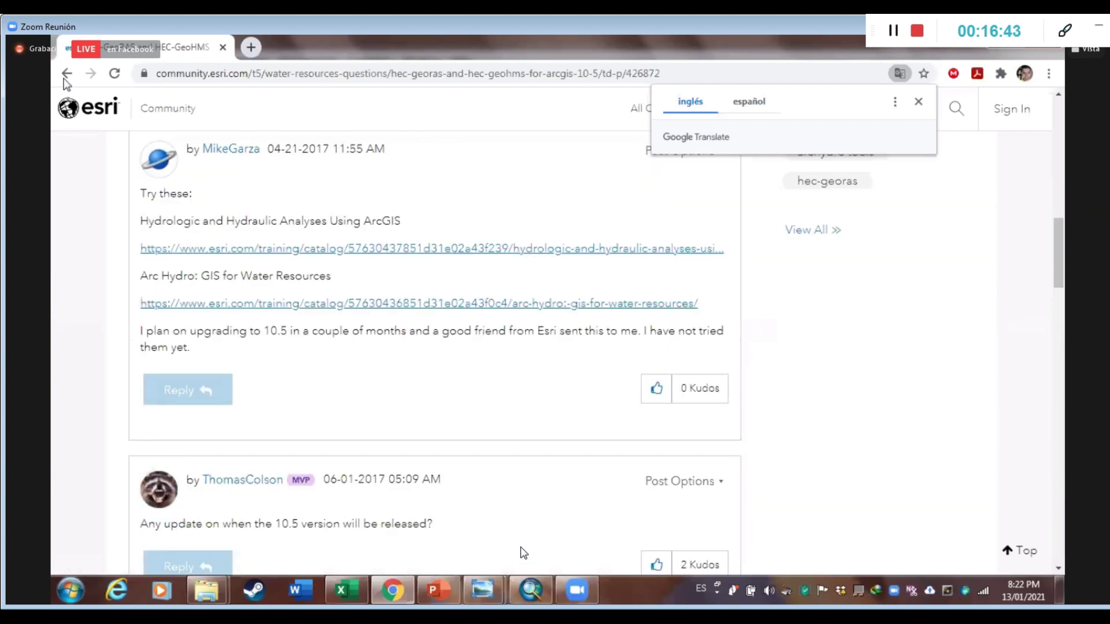
pyautogui.scroll(10, 399, 156)
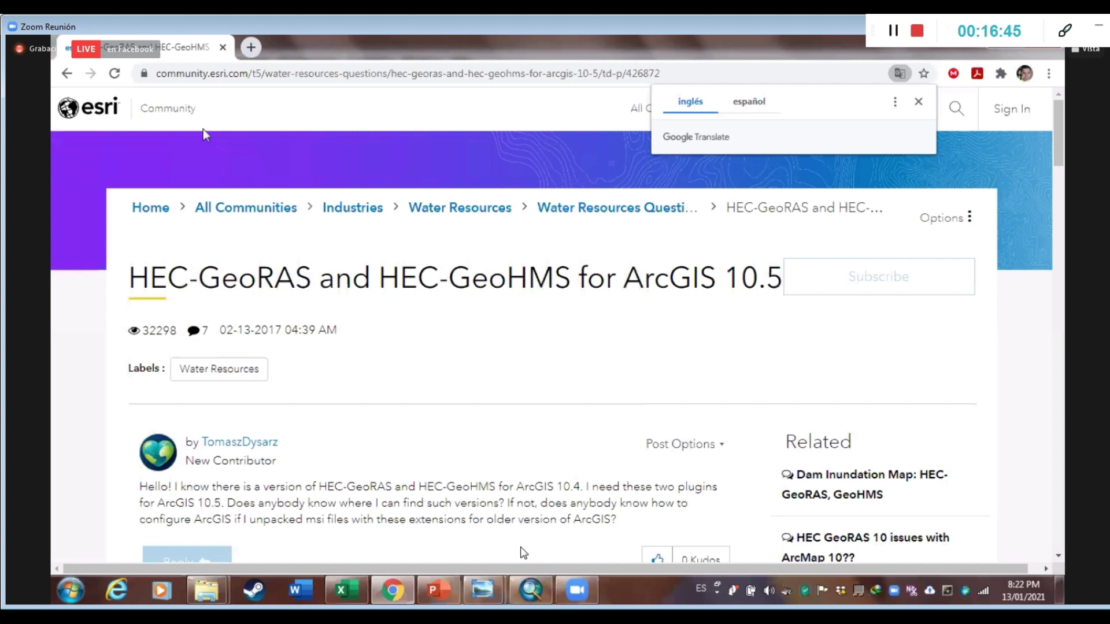
pyautogui.click(366, 77)
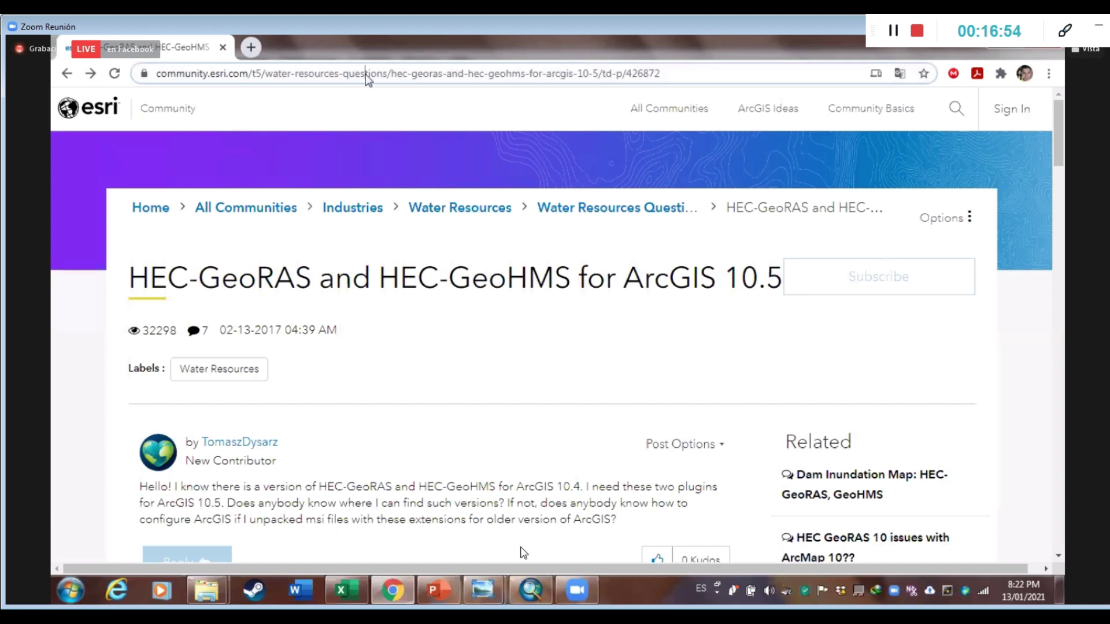
pyautogui.write('hec')
# Go to the HEC-RAS page on hec.usace.army.mil for the HEC-GeoRAS downloads, then return to ArcMap
pyautogui.click(310, 296)
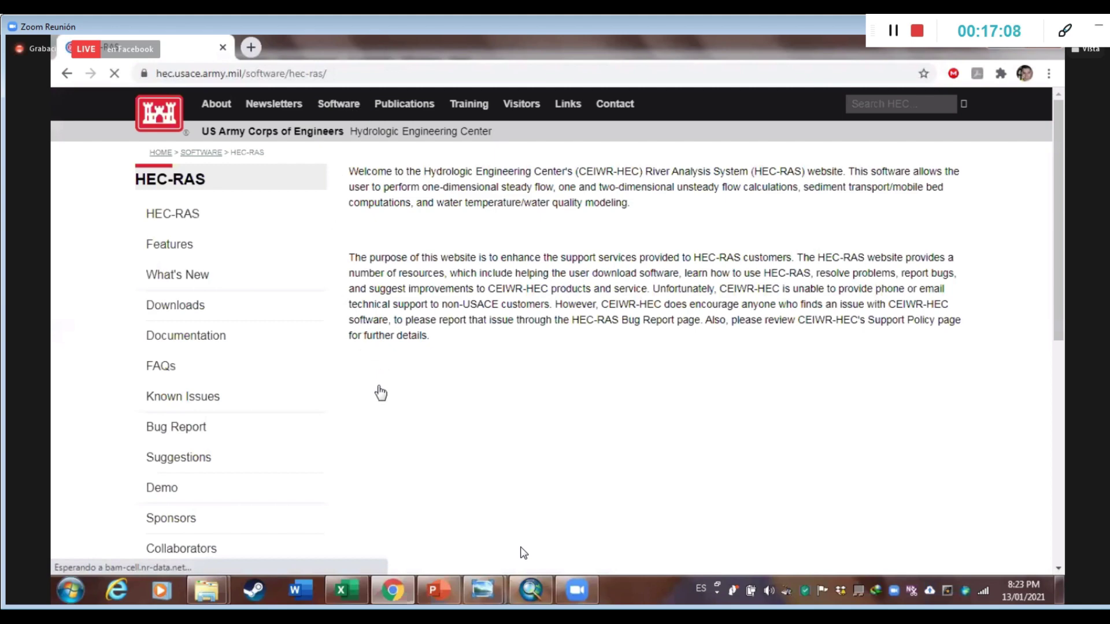
pyautogui.moveTo(340, 104)
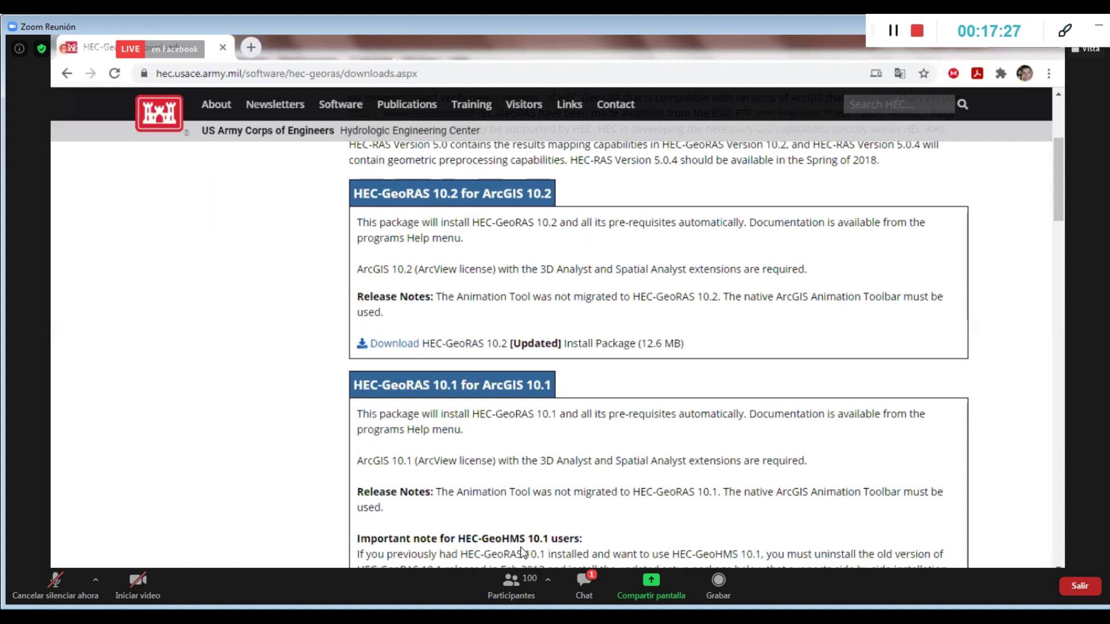
pyautogui.hotkey('alt', 'Tab')
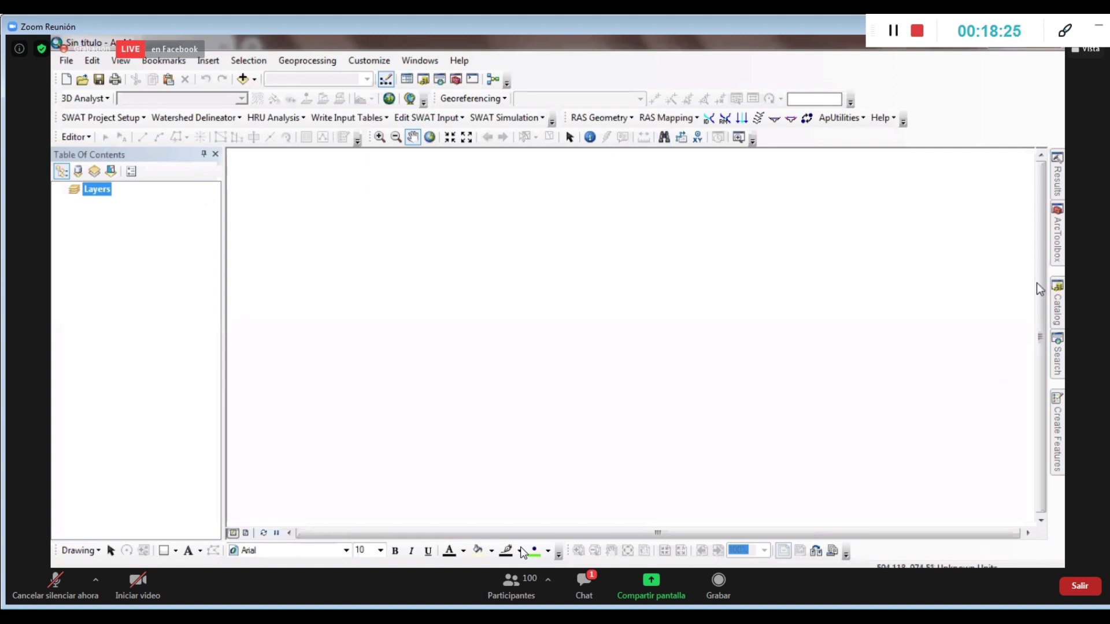
# Connect the Catalog to the Taller HEC RAS_SAP CIVIL UMSS folder on Data (D:)
pyautogui.moveTo(1061, 307)
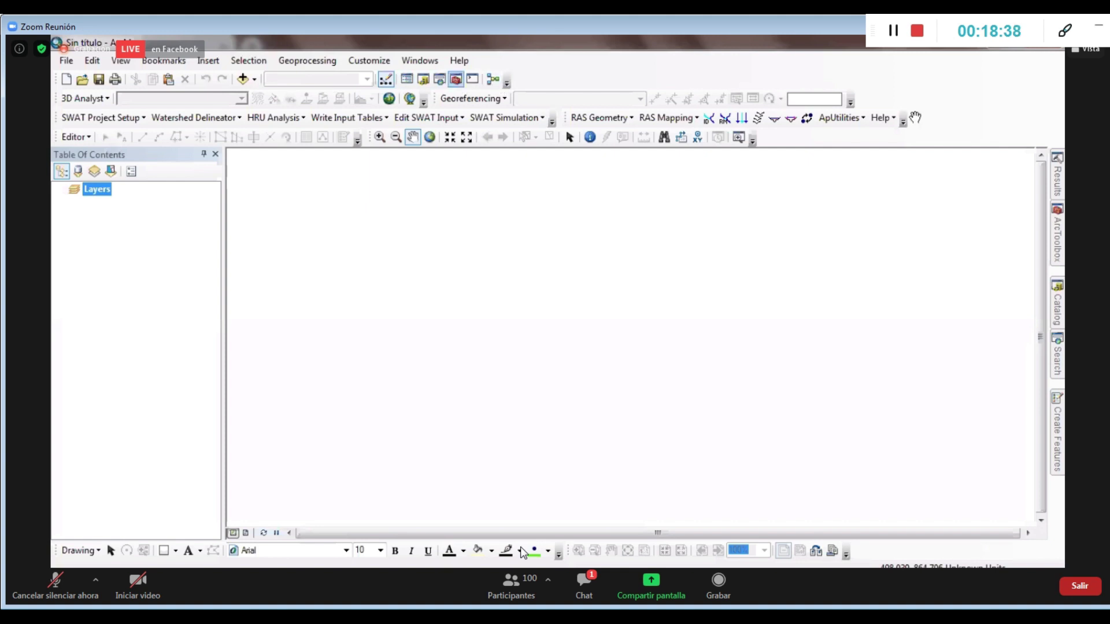
pyautogui.click(1061, 313)
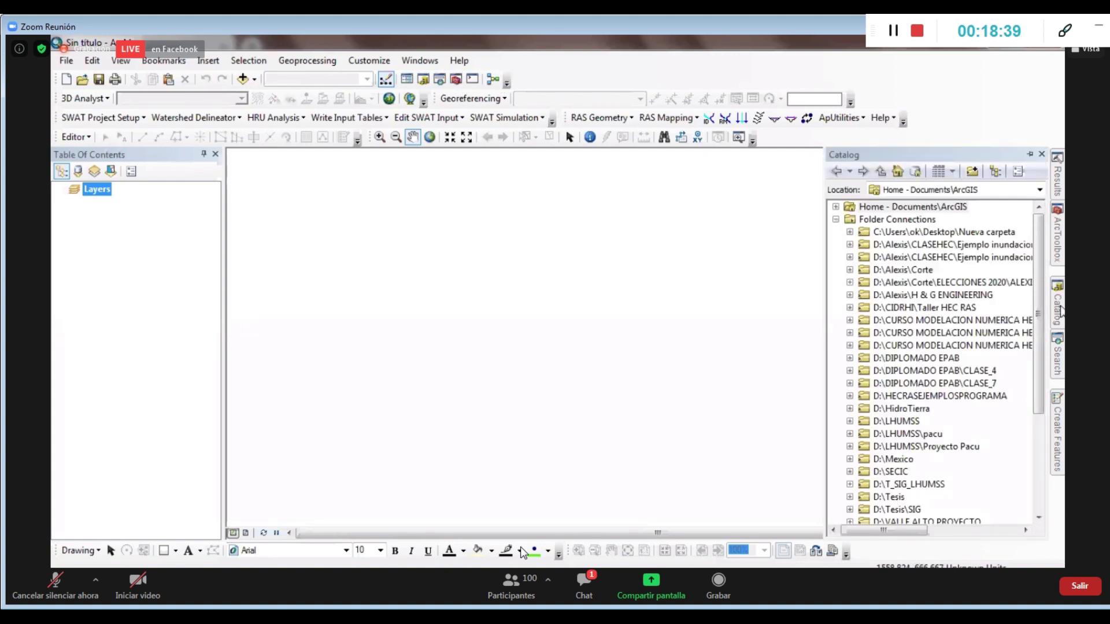
pyautogui.click(972, 169)
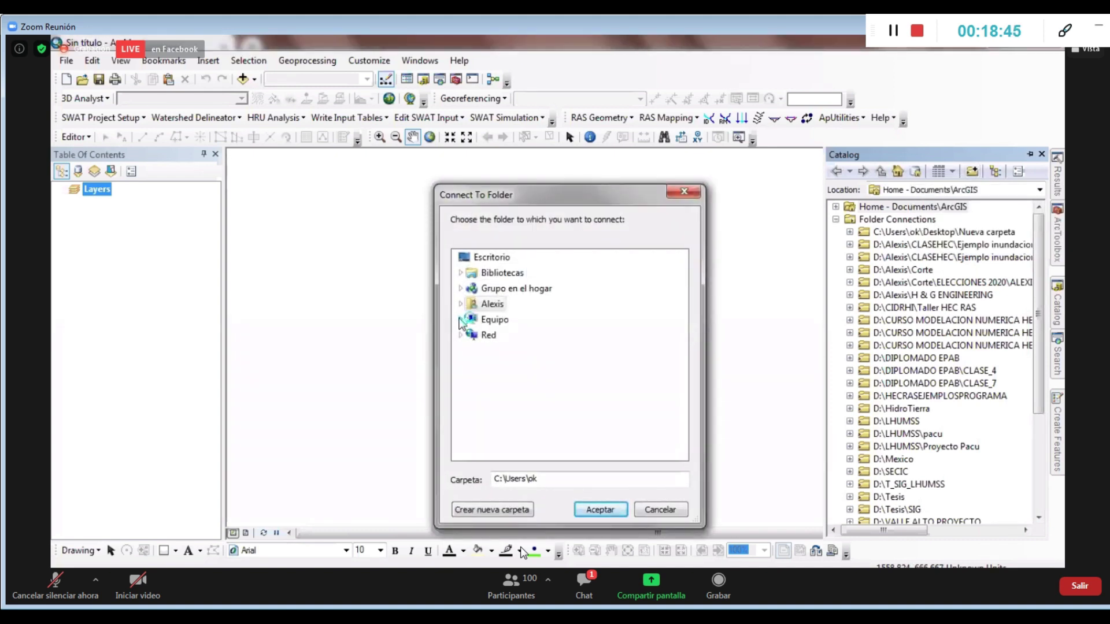
pyautogui.doubleClick(503, 322)
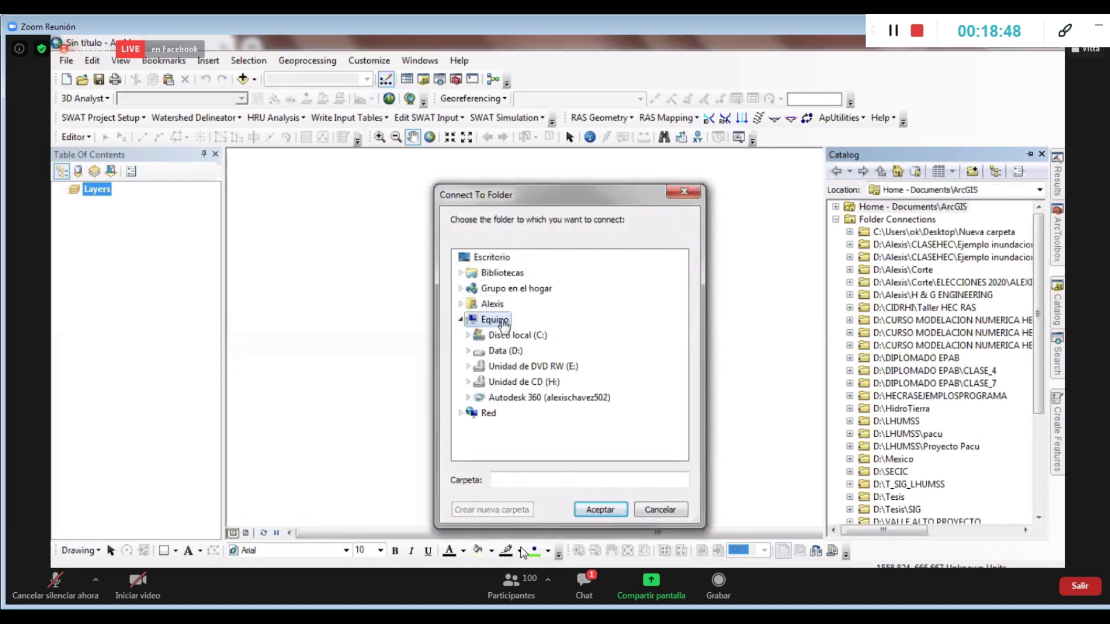
pyautogui.click(468, 351)
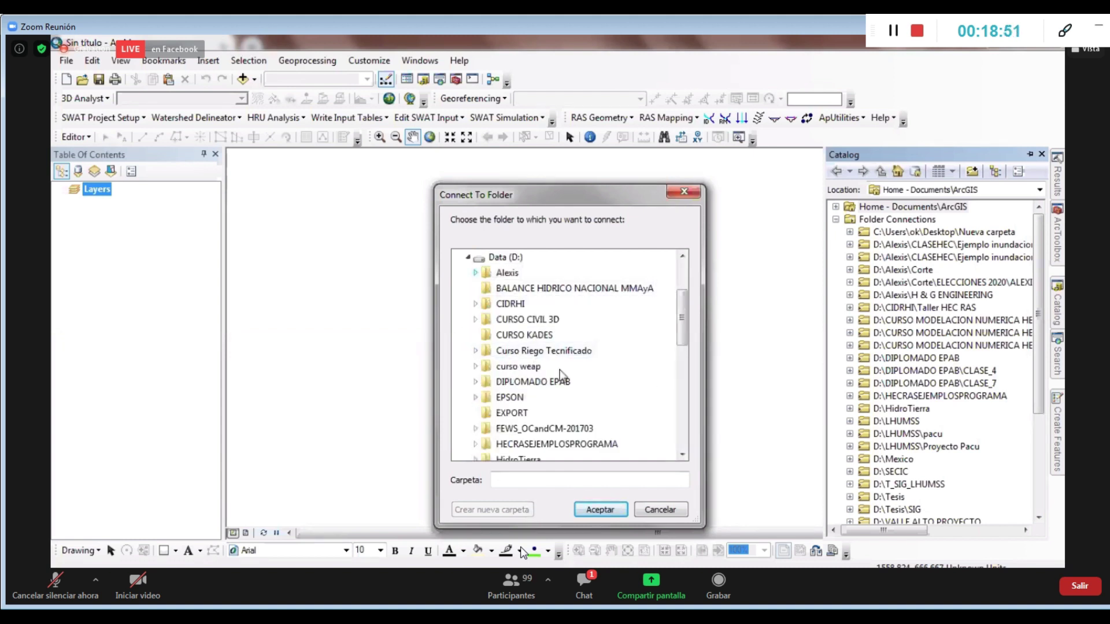
pyautogui.doubleClick(507, 272)
pyautogui.scroll(-3, 613, 457)
pyautogui.scroll(3, 614, 456)
pyautogui.click(578, 457)
pyautogui.press('Return')
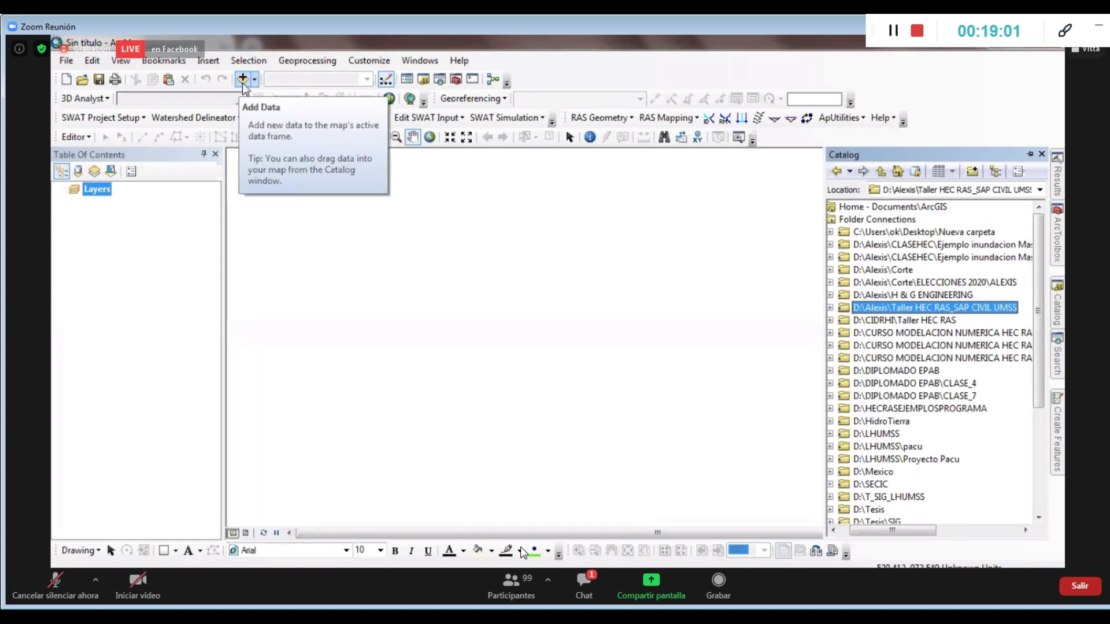
# Add Terrain.DEM_Paracti.tif from the workshop's Dia 3\Terrain folder to the map
pyautogui.click(72, 66)
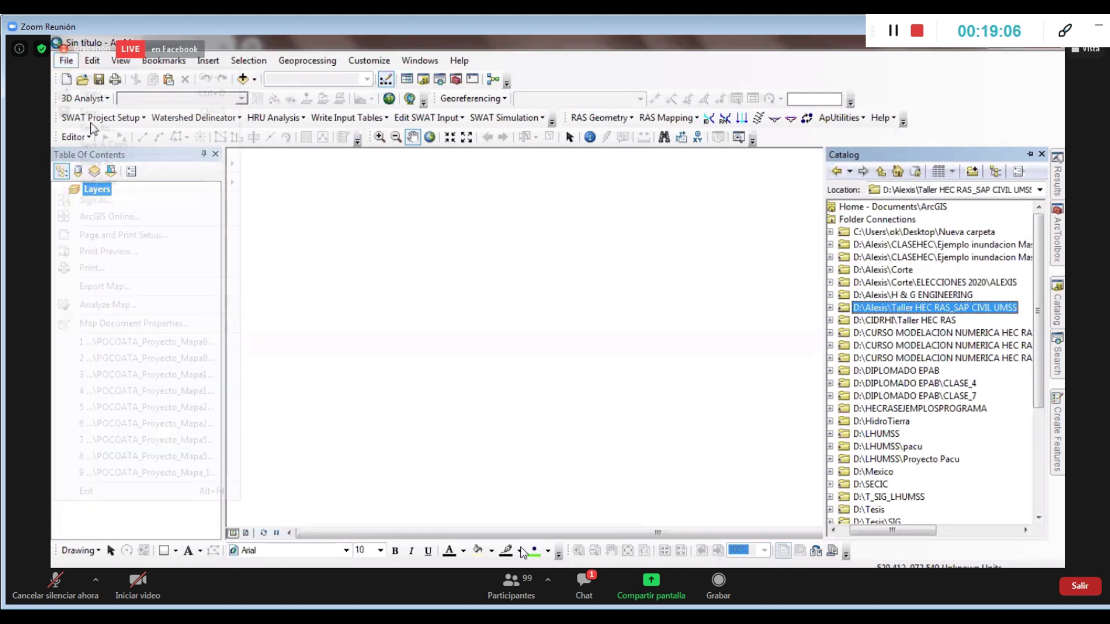
pyautogui.moveTo(139, 181)
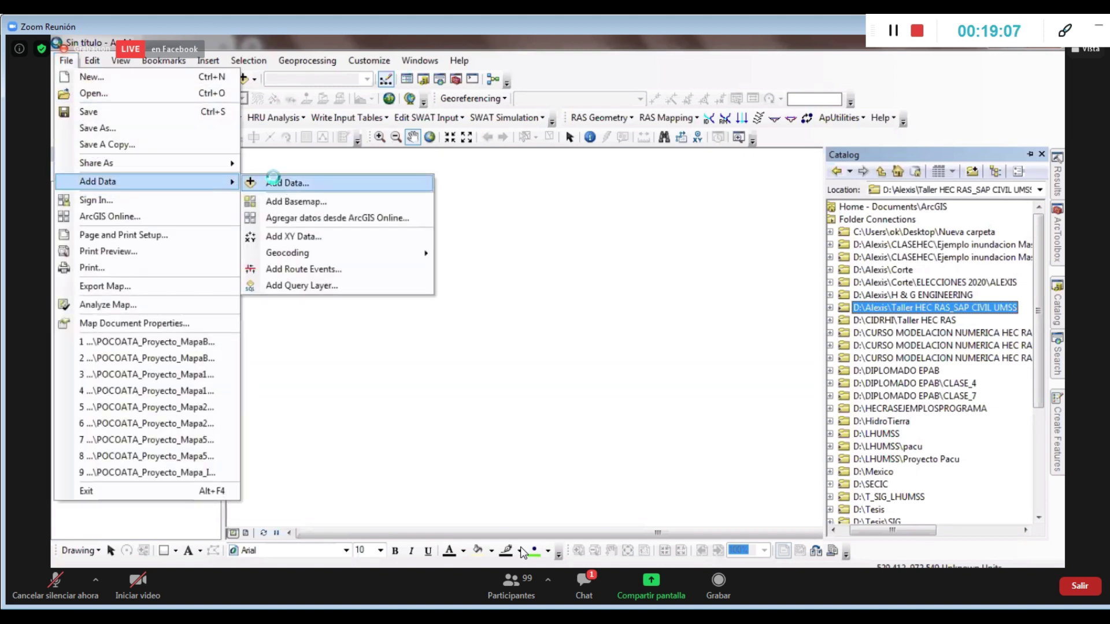
pyautogui.click(283, 184)
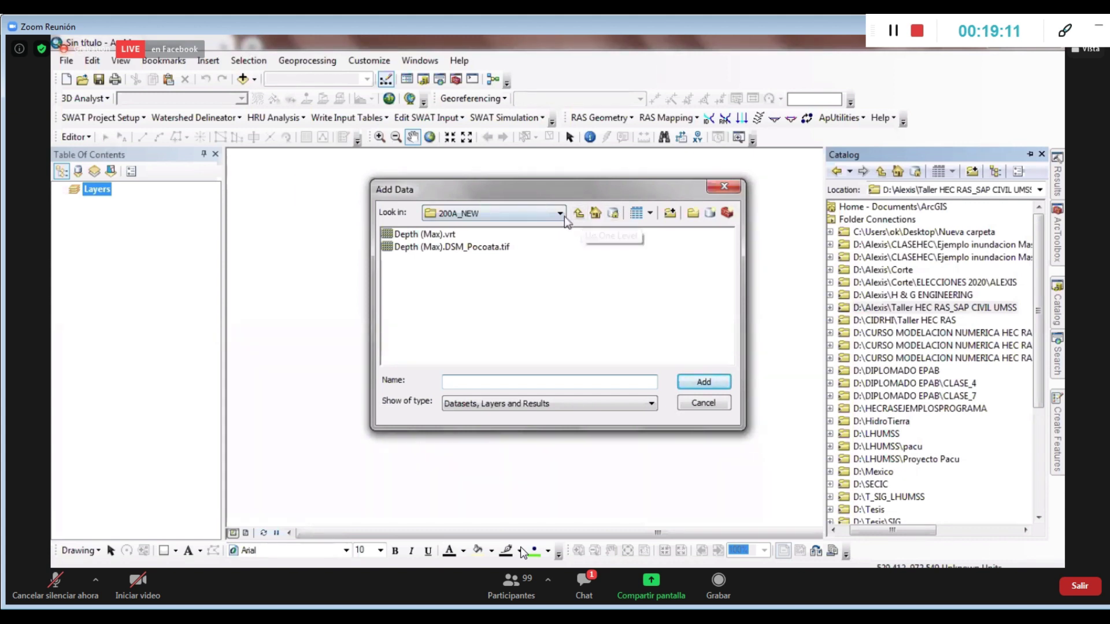
pyautogui.hotkey('alt', 'Down')
pyautogui.scroll(3, 522, 280)
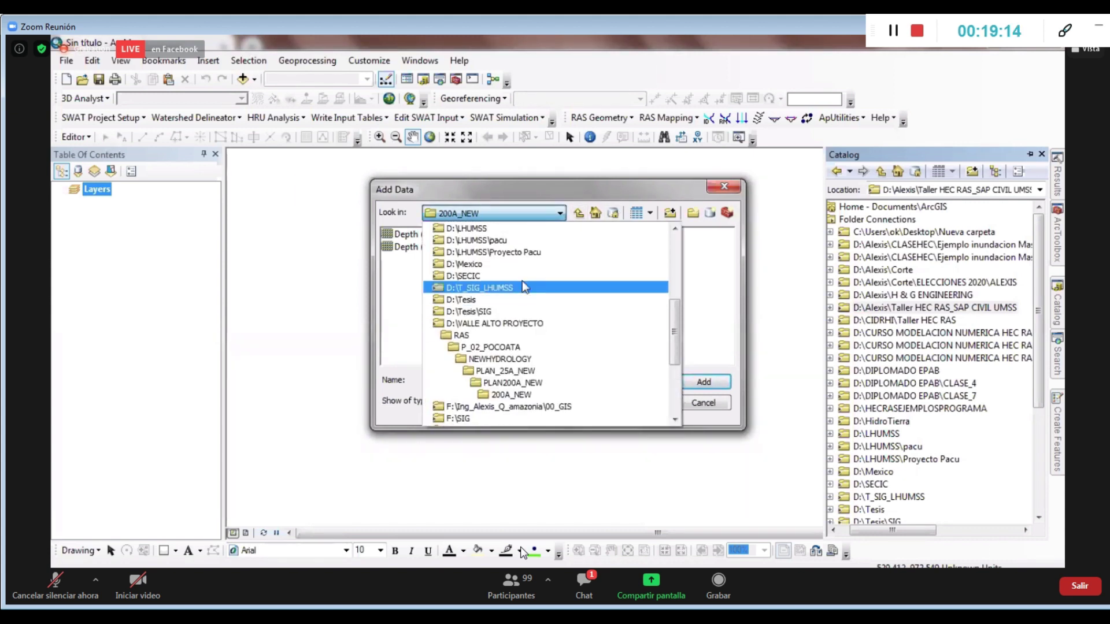
pyautogui.scroll(3, 536, 292)
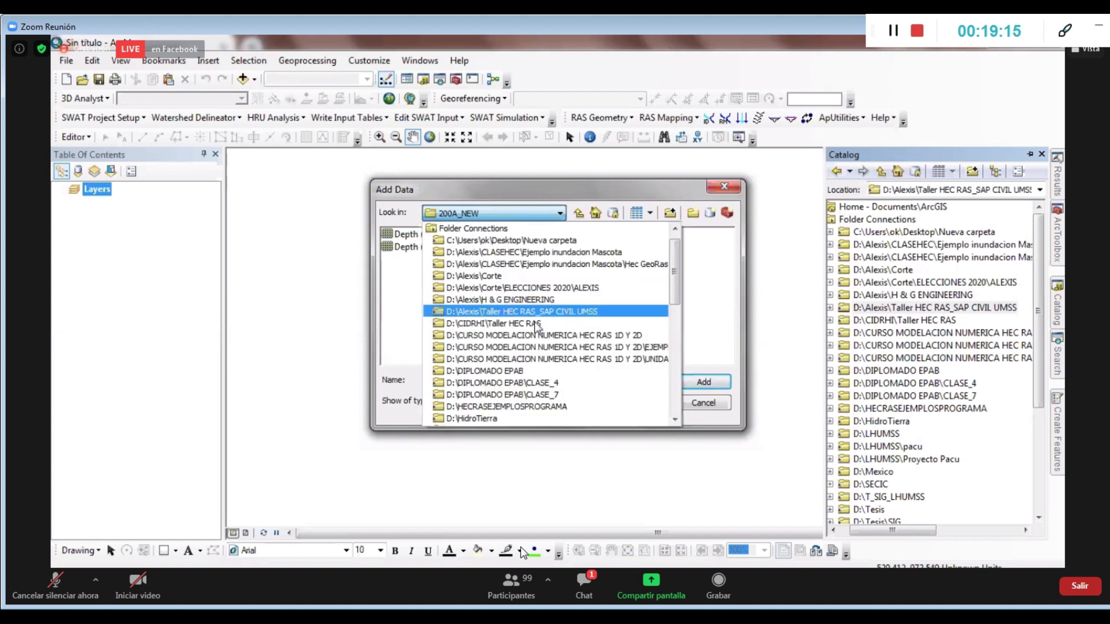
pyautogui.click(552, 310)
pyautogui.click(407, 248)
pyautogui.press('Return')
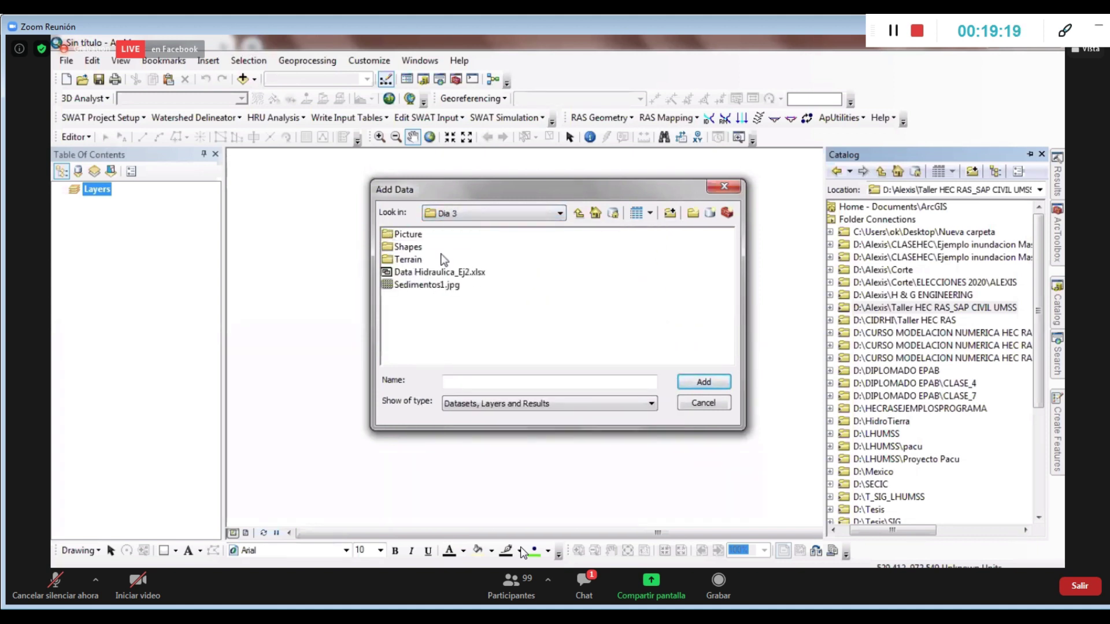
pyautogui.doubleClick(411, 260)
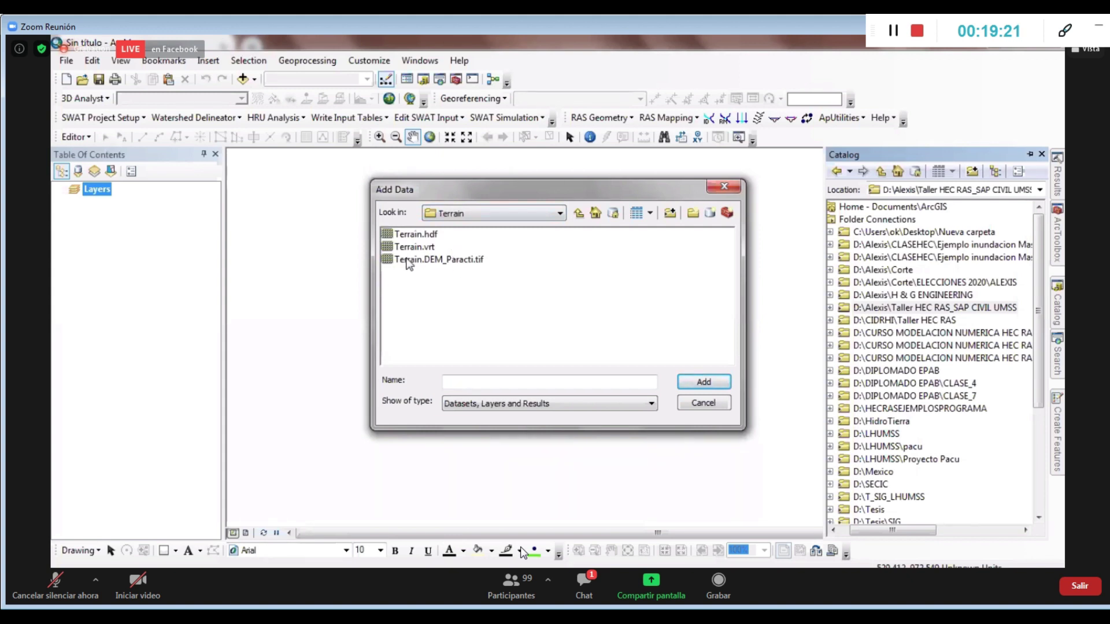
pyautogui.click(475, 261)
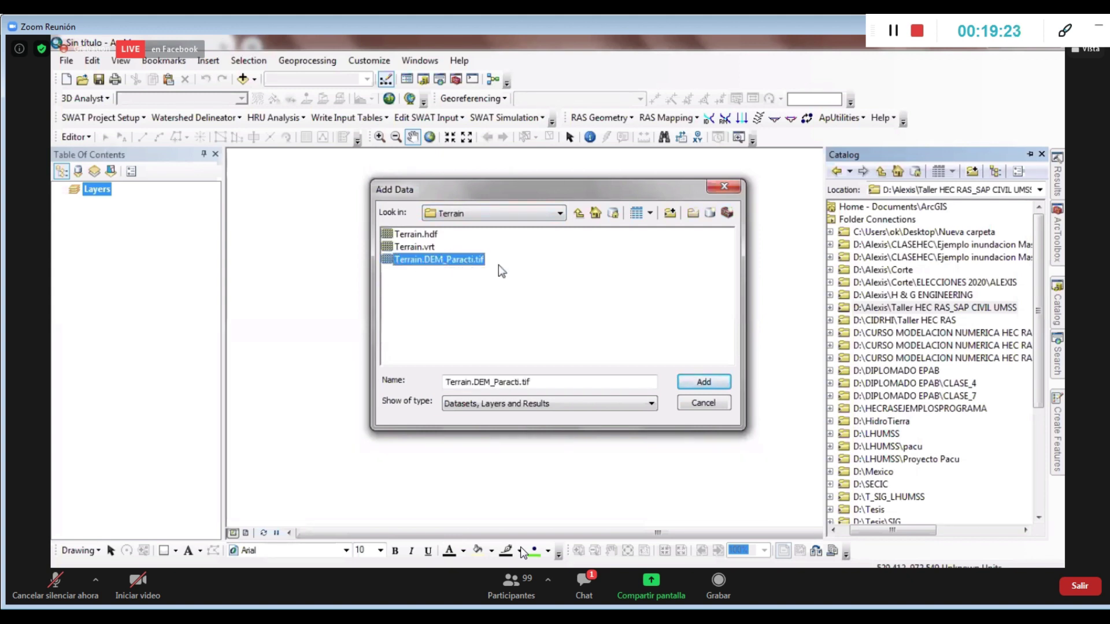
pyautogui.click(704, 381)
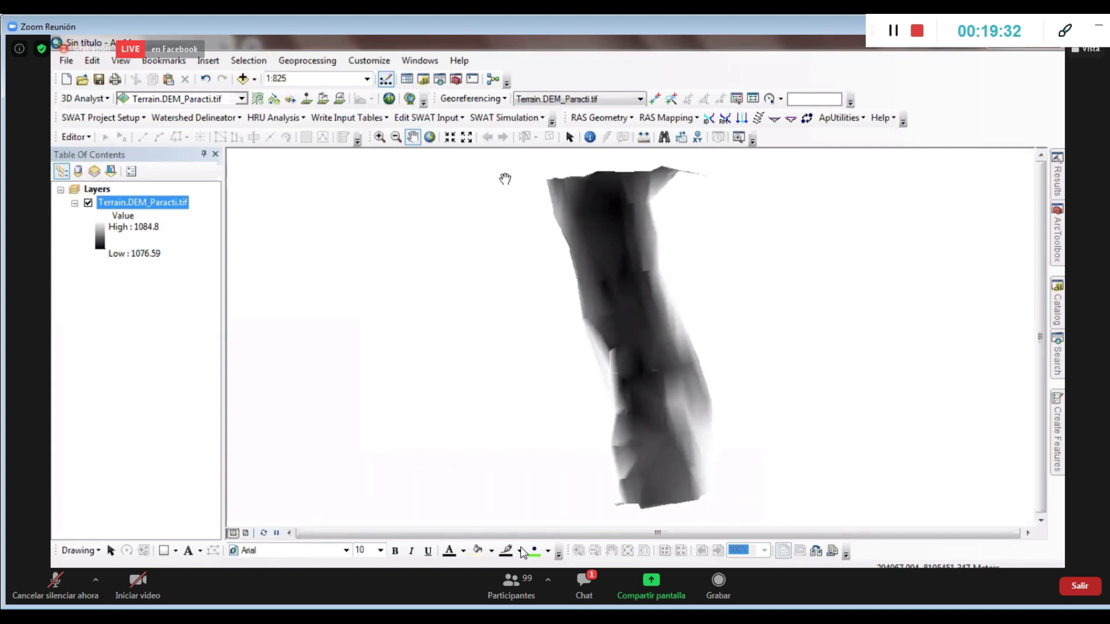
pyautogui.click(643, 137)
pyautogui.click(609, 173)
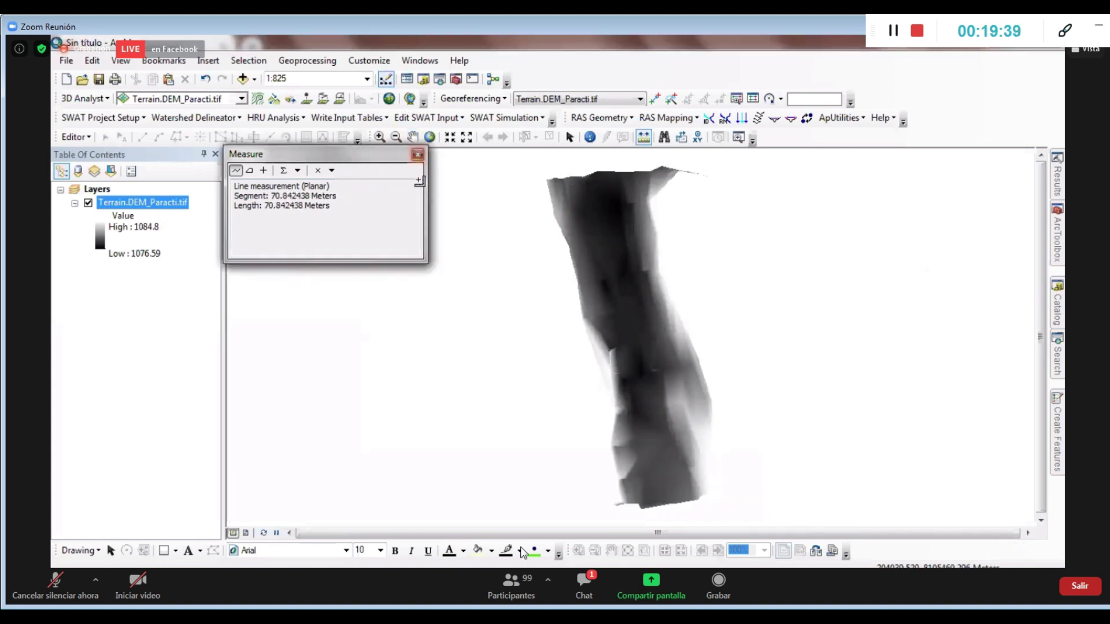
pyautogui.click(417, 155)
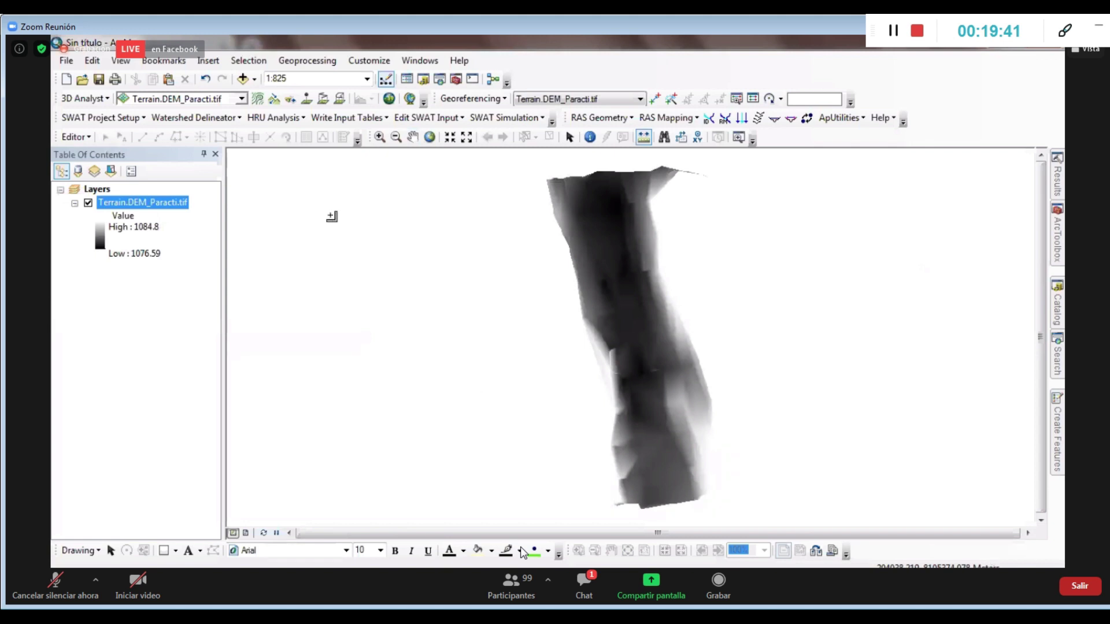
pyautogui.click(568, 137)
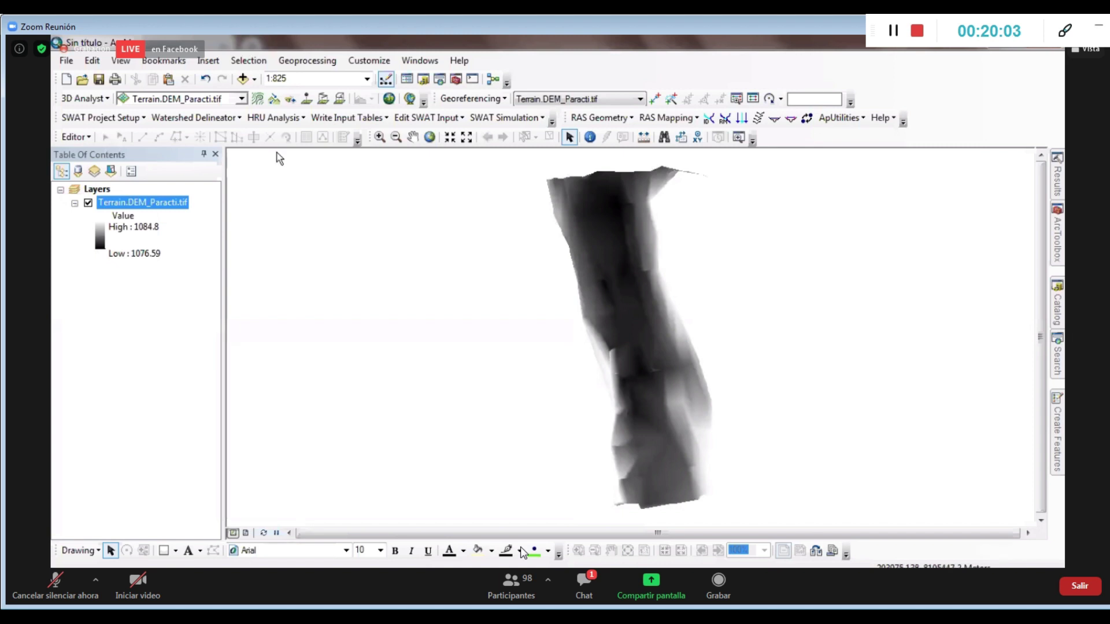
# Add ejerio.shp and margenes.shp from the Shapes folder to the map
pyautogui.click(242, 79)
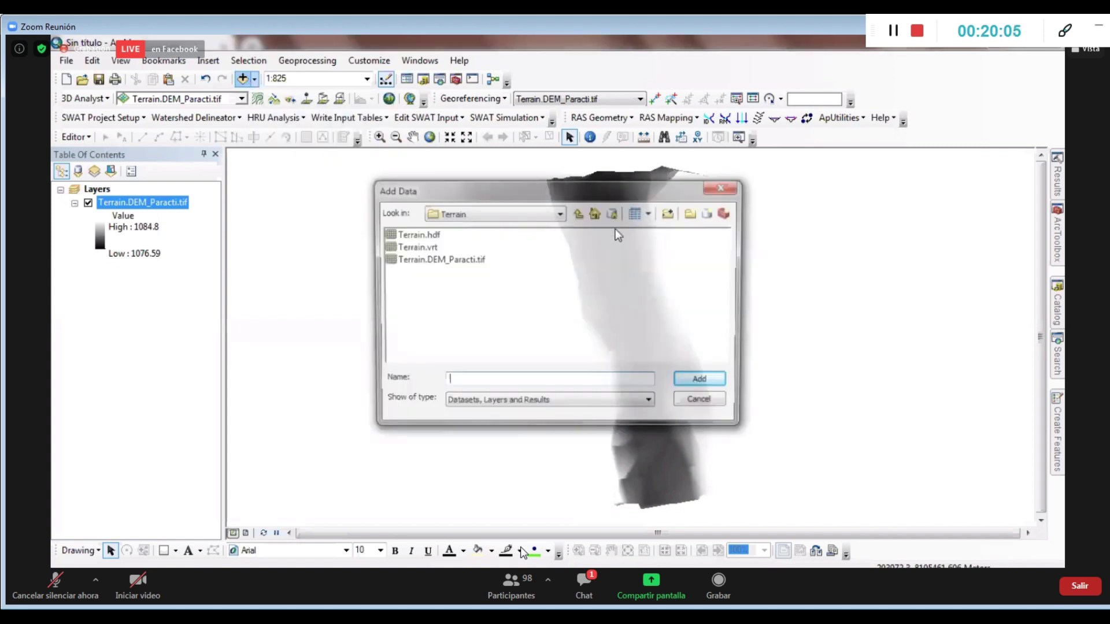
pyautogui.click(578, 212)
pyautogui.doubleClick(421, 247)
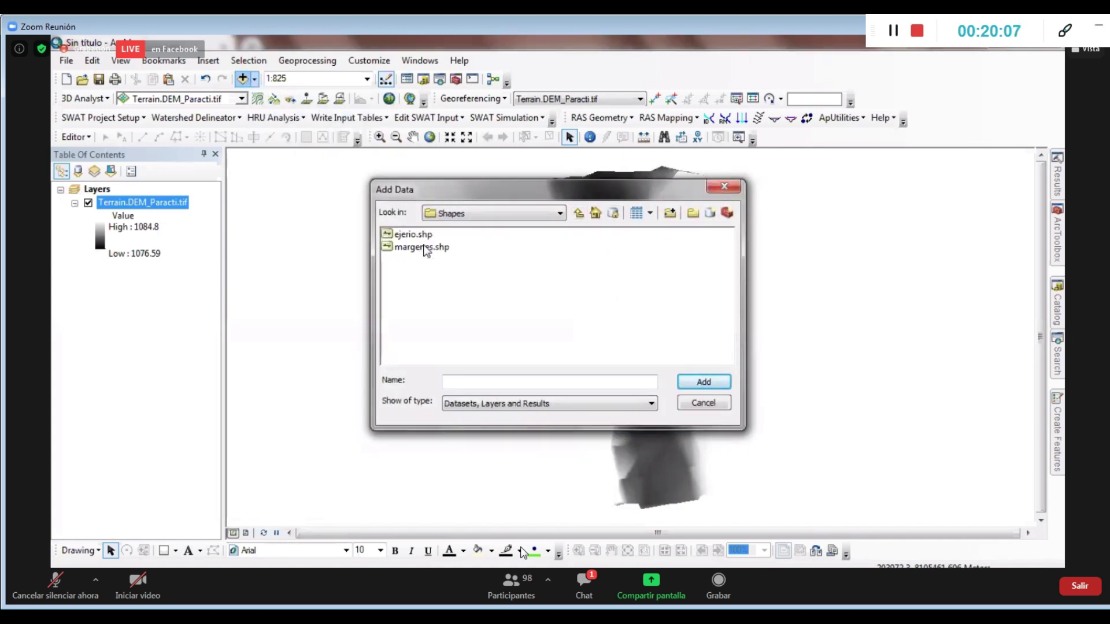
pyautogui.press('Down')
pyautogui.hotkey('shift', 'Down')
pyautogui.click(703, 382)
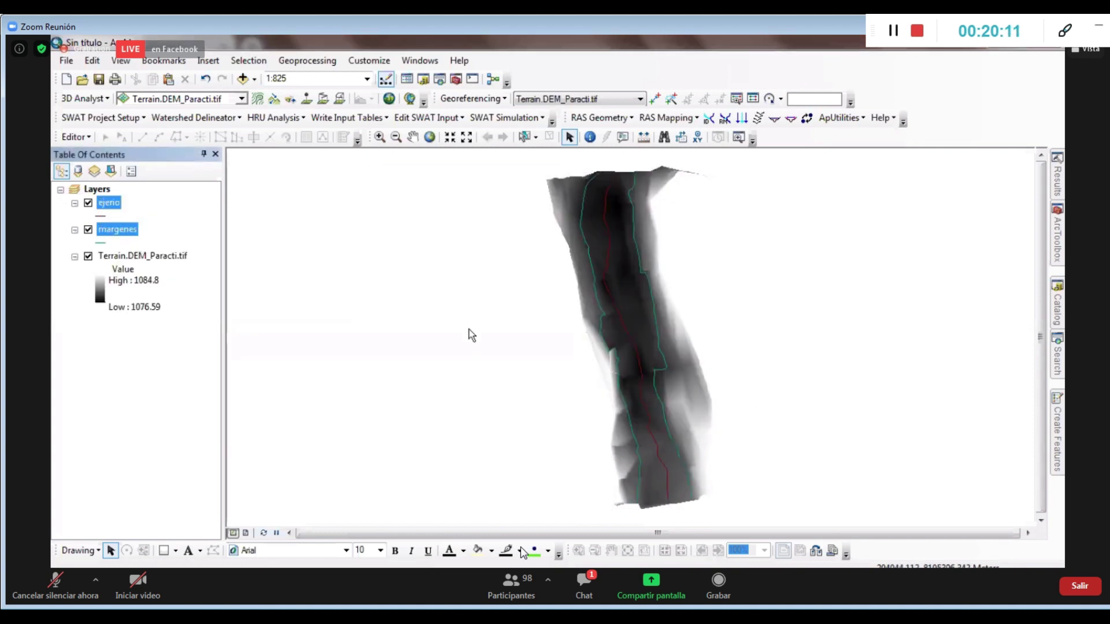
# Symbolize ejerio with the blue River line style and margenes in red
pyautogui.click(101, 215)
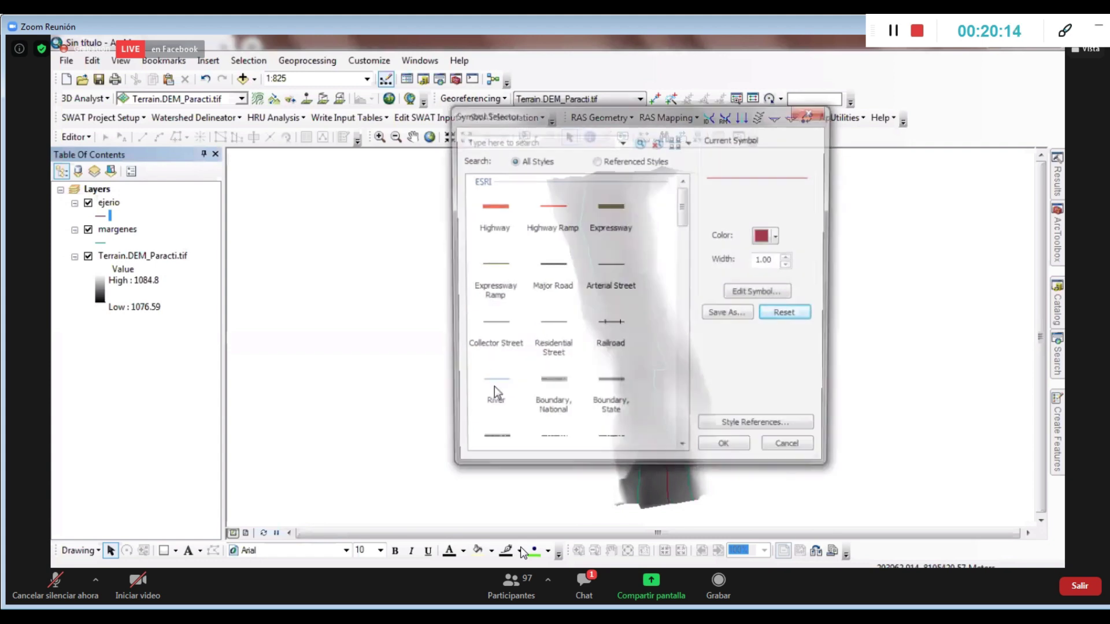
pyautogui.click(496, 381)
pyautogui.click(723, 443)
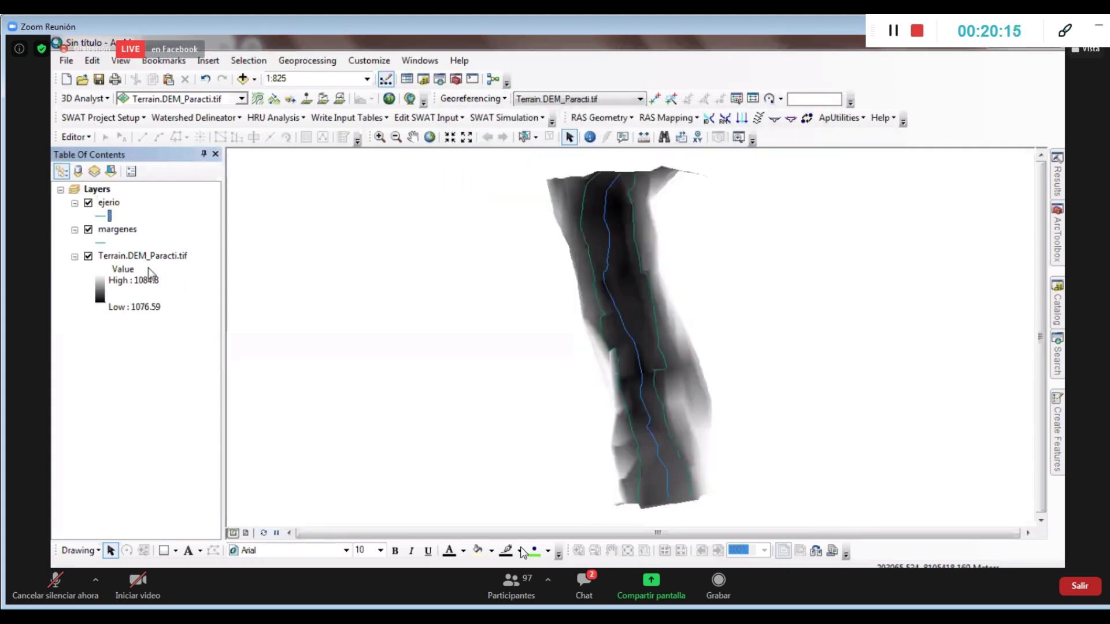
pyautogui.click(102, 242)
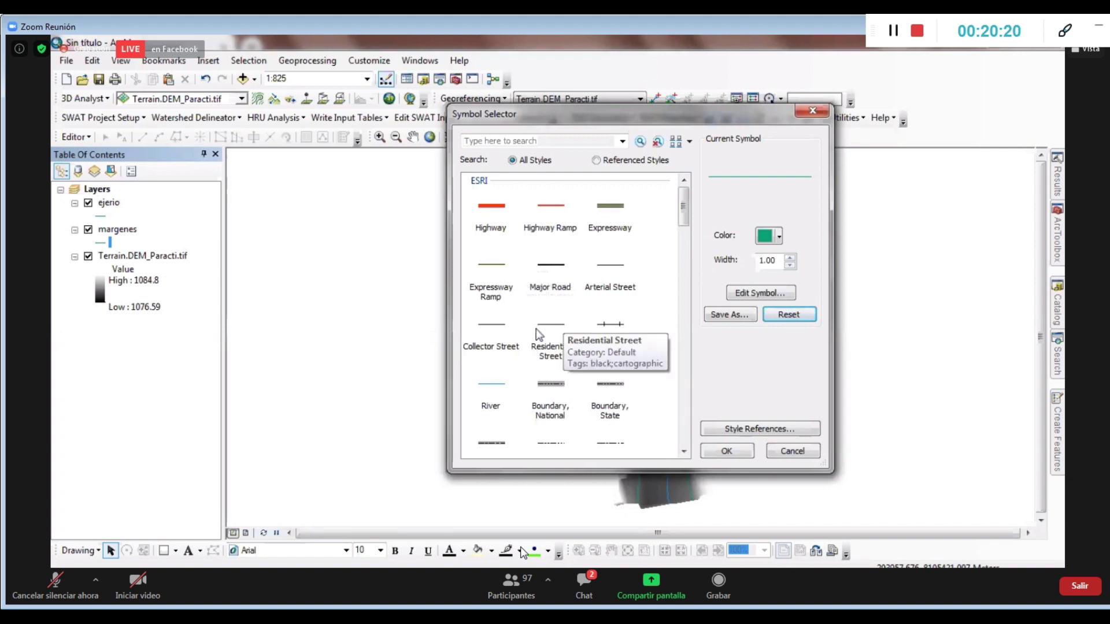
pyautogui.click(772, 237)
pyautogui.click(777, 286)
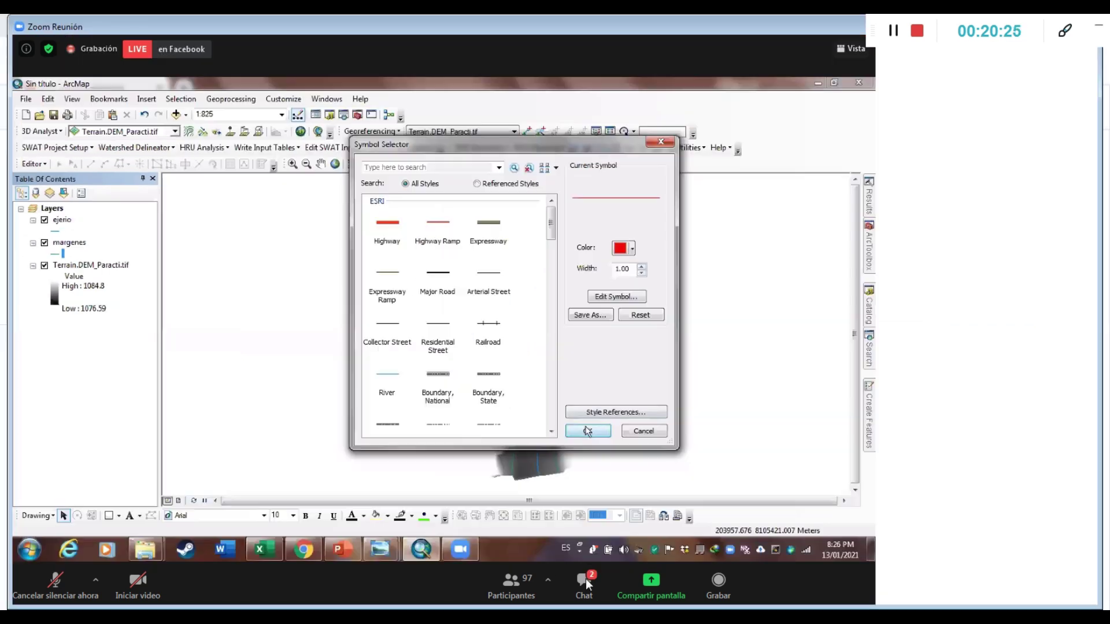
pyautogui.click(584, 580)
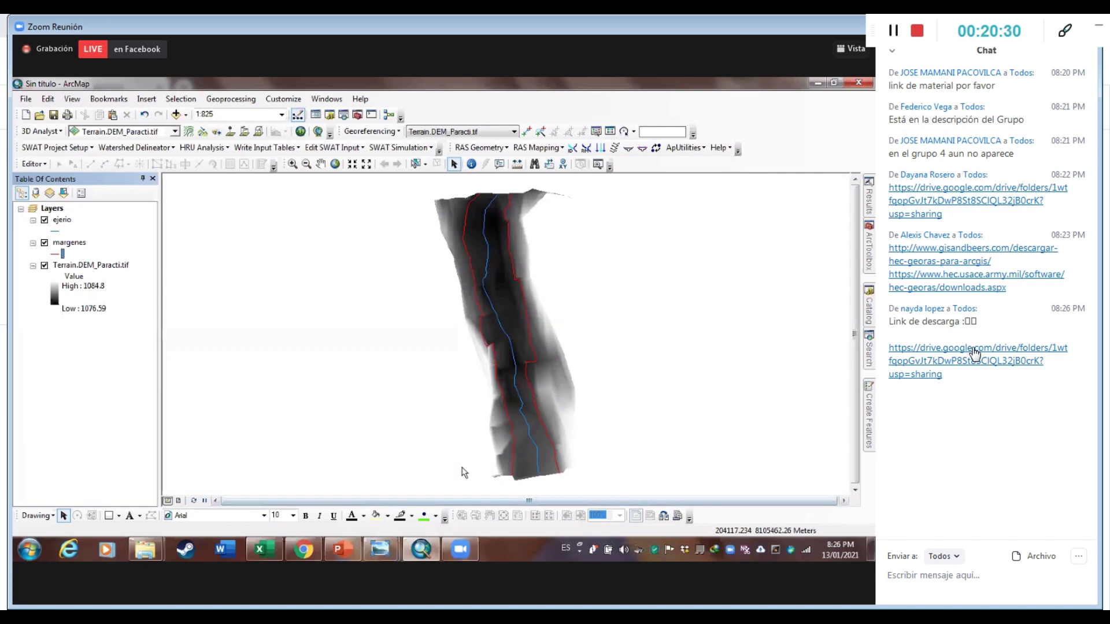
pyautogui.moveTo(478, 592)
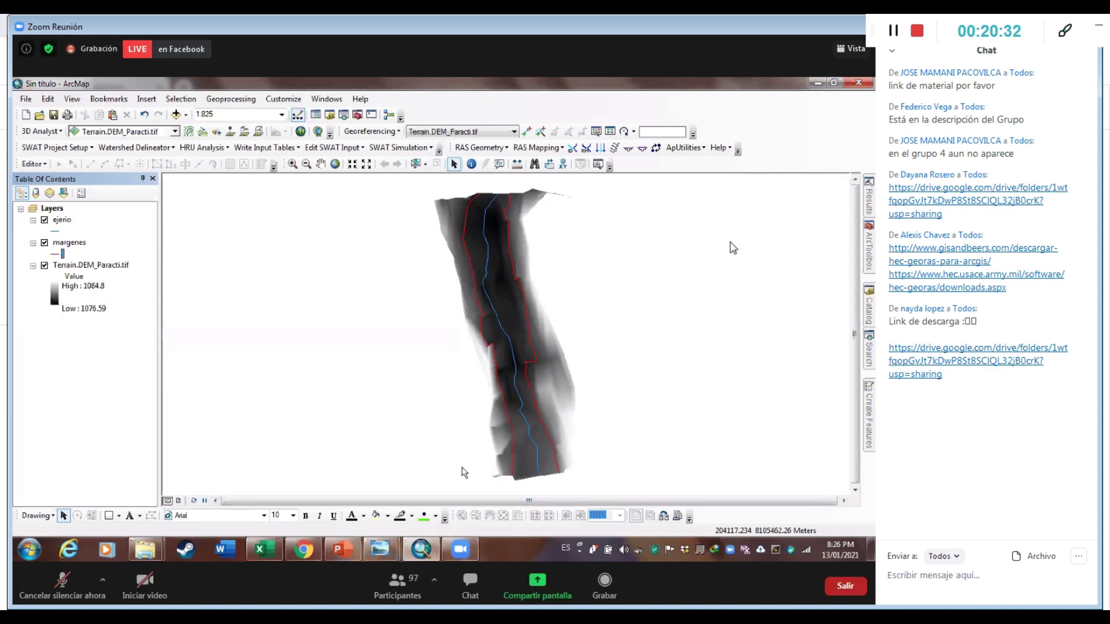
pyautogui.click(479, 588)
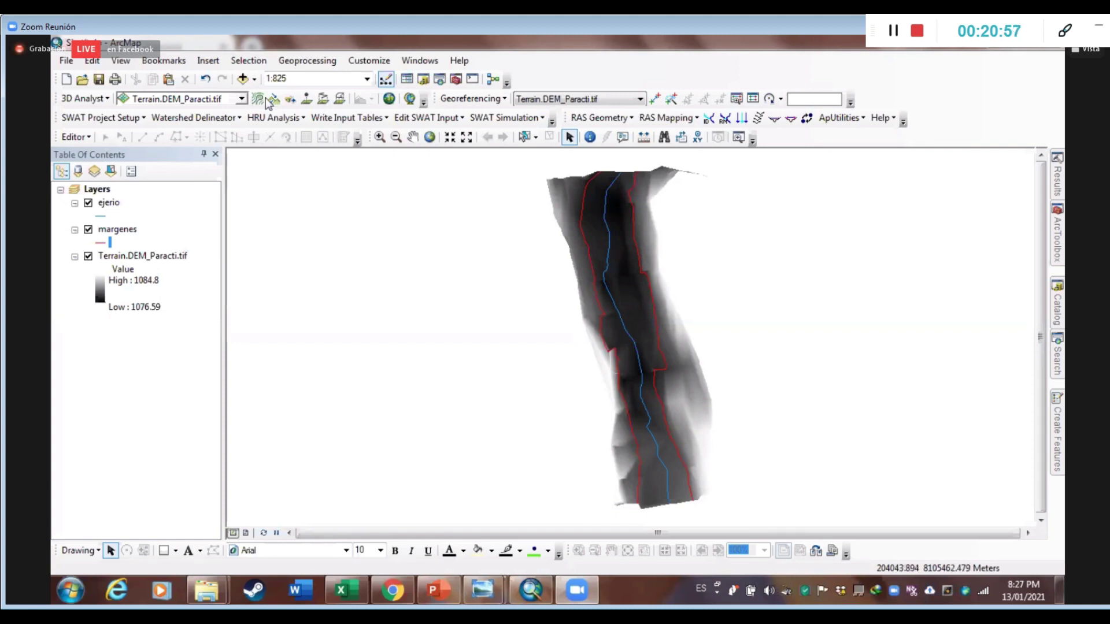
pyautogui.click(323, 98)
pyautogui.click(687, 375)
pyautogui.doubleClick(616, 393)
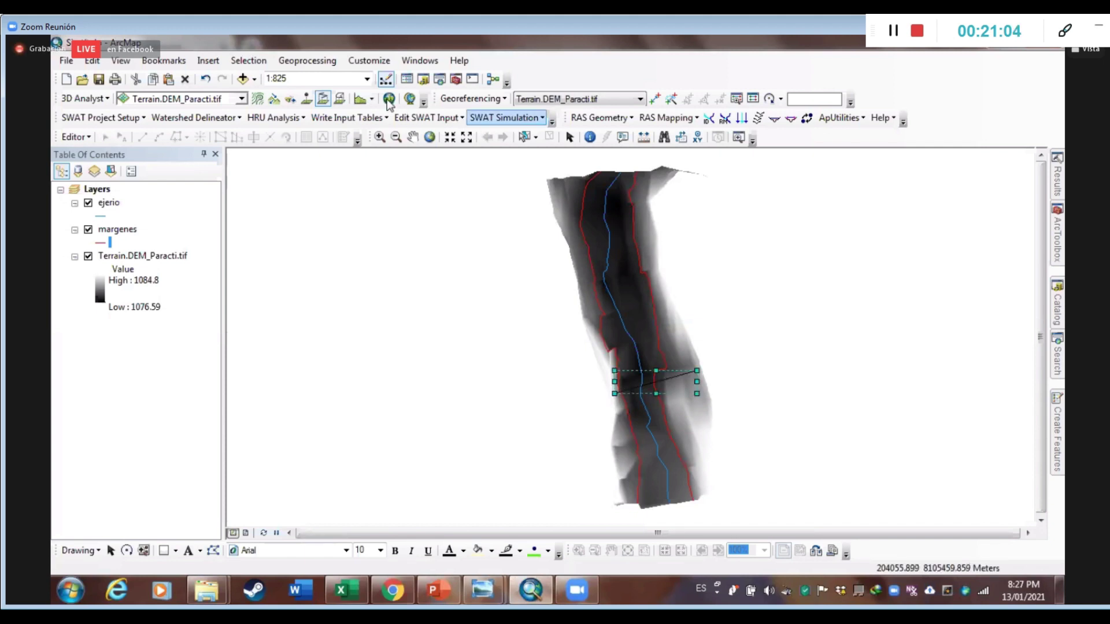
pyautogui.click(360, 98)
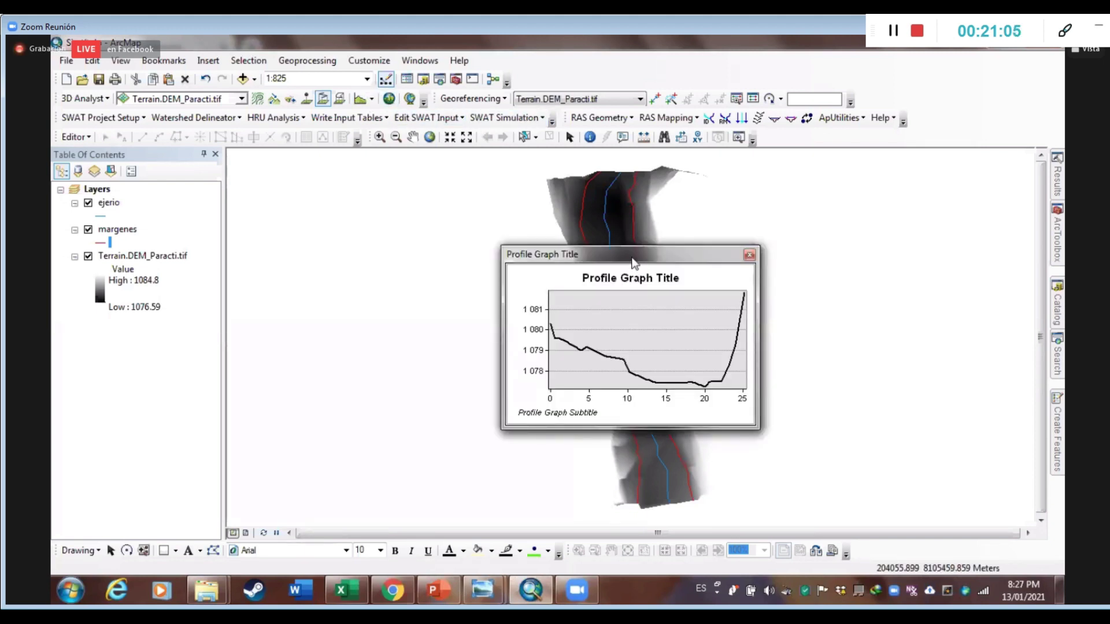
pyautogui.moveTo(633, 262); pyautogui.dragTo(302, 180)
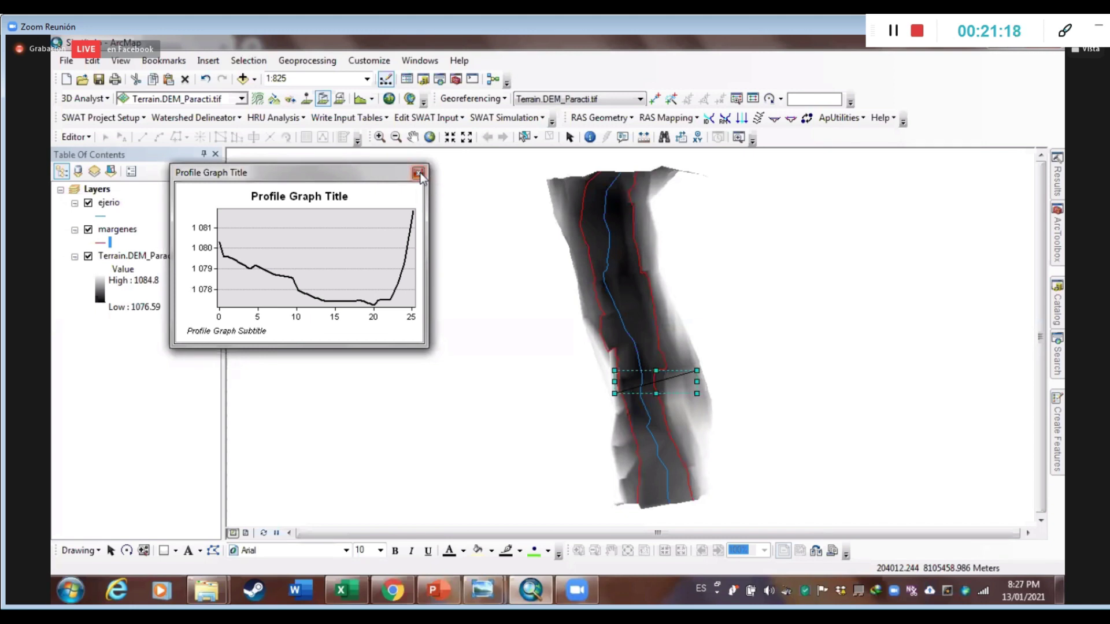
pyautogui.click(418, 173)
pyautogui.click(569, 138)
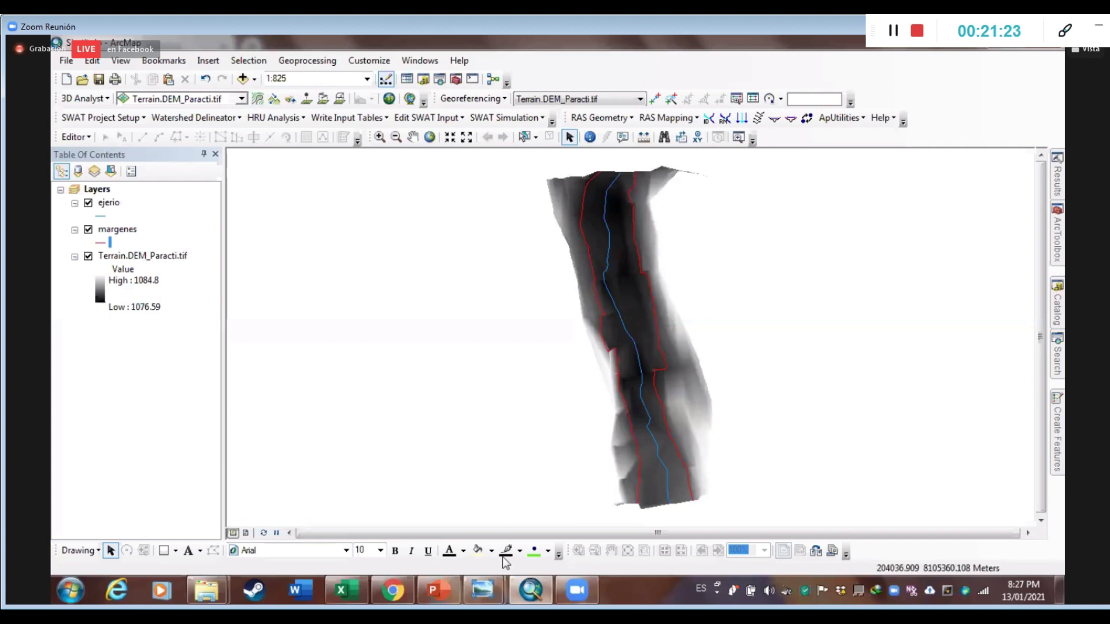
pyautogui.moveTo(488, 588)
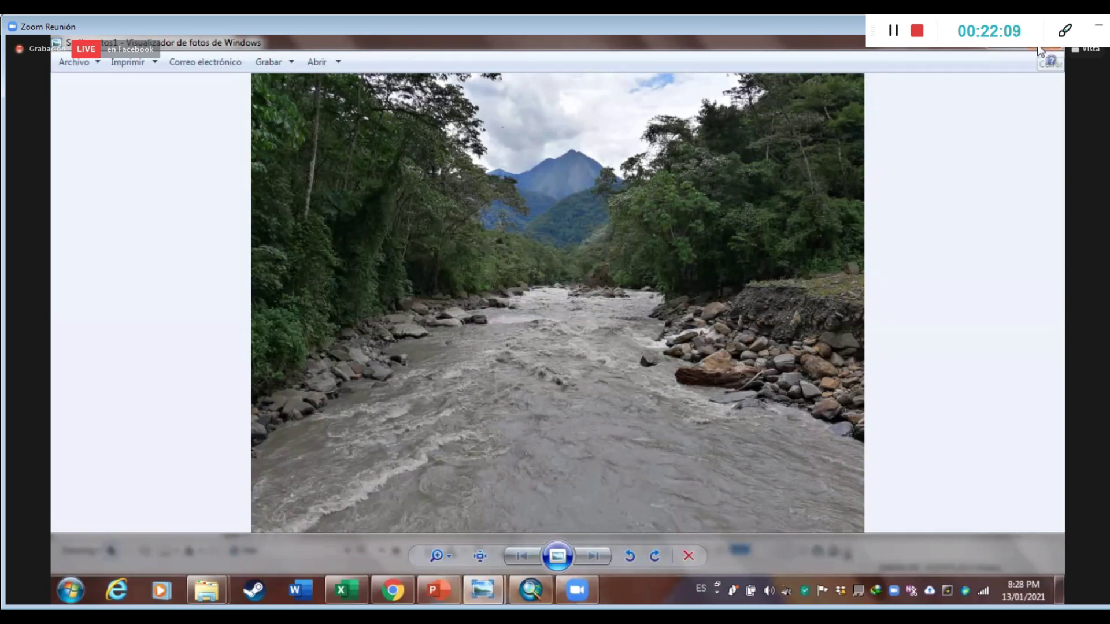
pyautogui.click(206, 590)
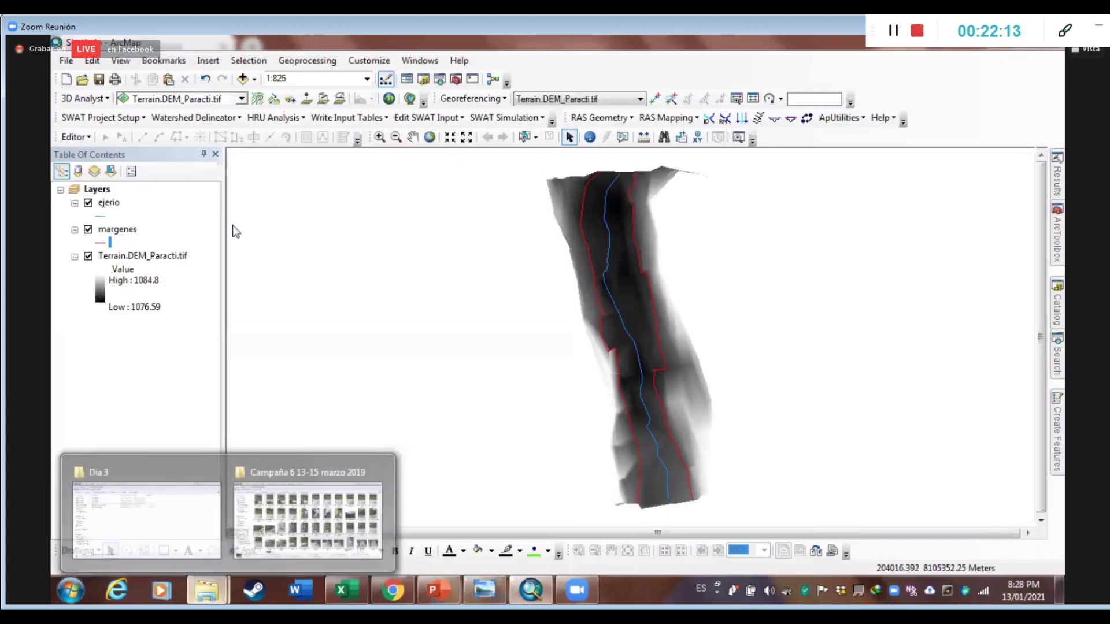
pyautogui.click(144, 514)
pyautogui.click(484, 590)
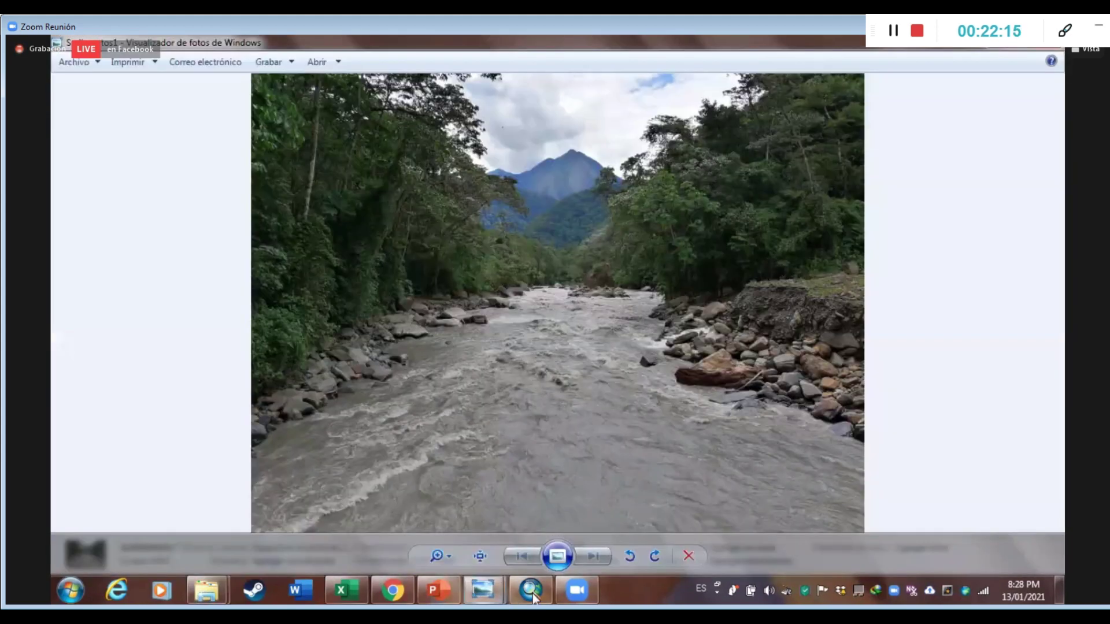
pyautogui.hotkey('alt', 'Tab')
# Add the Paracti.ecw aerial image from the Dia 3 Picture folder
pyautogui.click(242, 79)
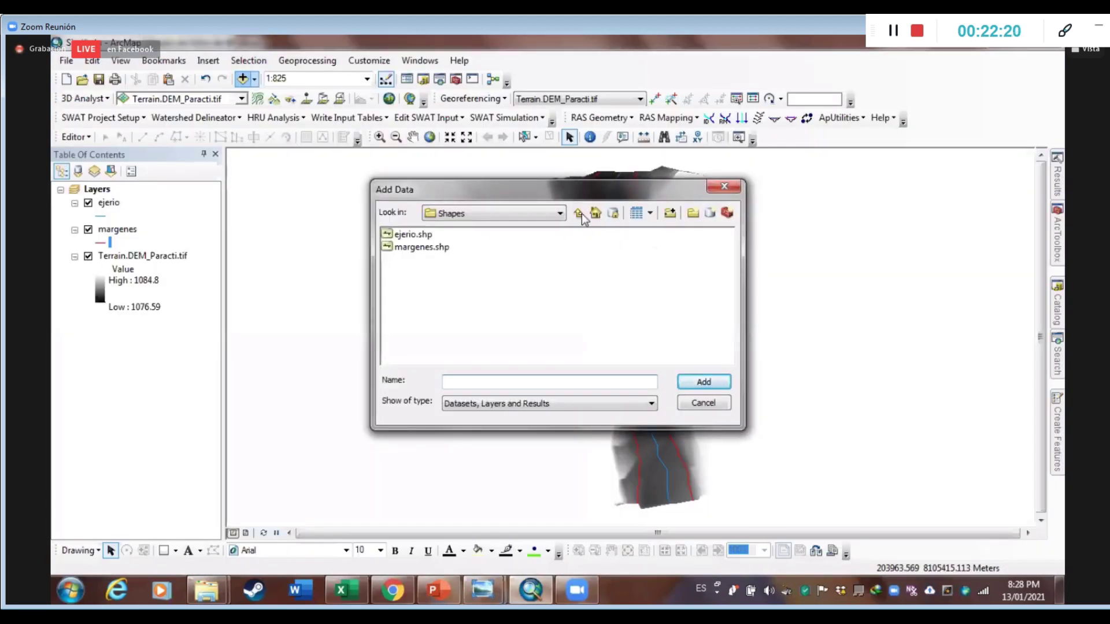
pyautogui.click(578, 212)
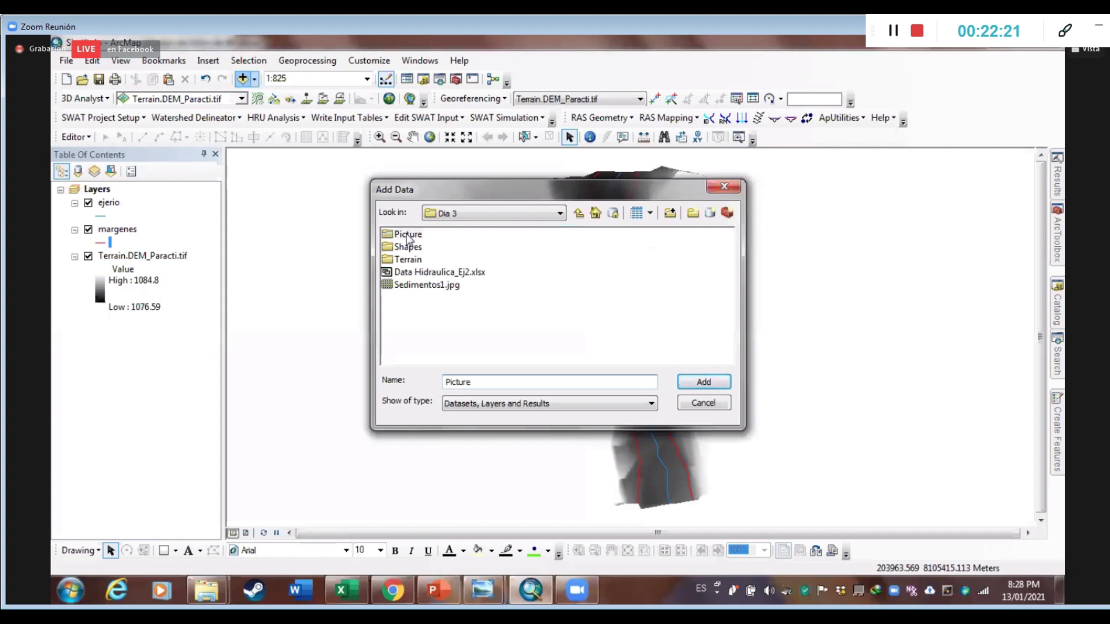
pyautogui.doubleClick(409, 237)
pyautogui.click(427, 234)
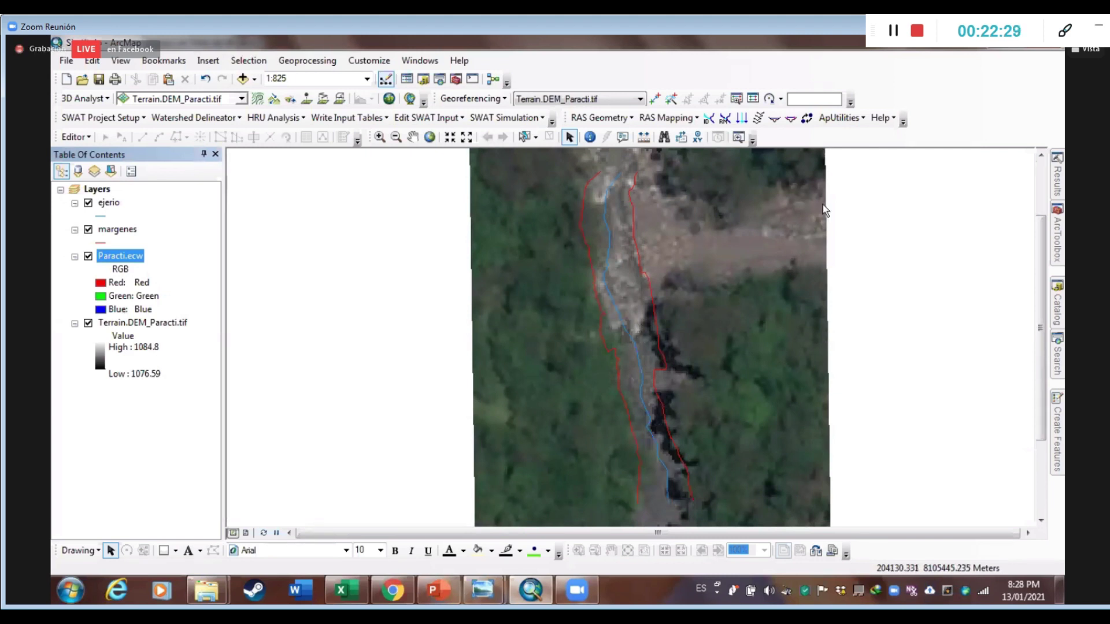
# Move Paracti.ecw below the terrain DEM in the Table of Contents and hide it
pyautogui.moveTo(712, 280); pyautogui.dragTo(696, 342)
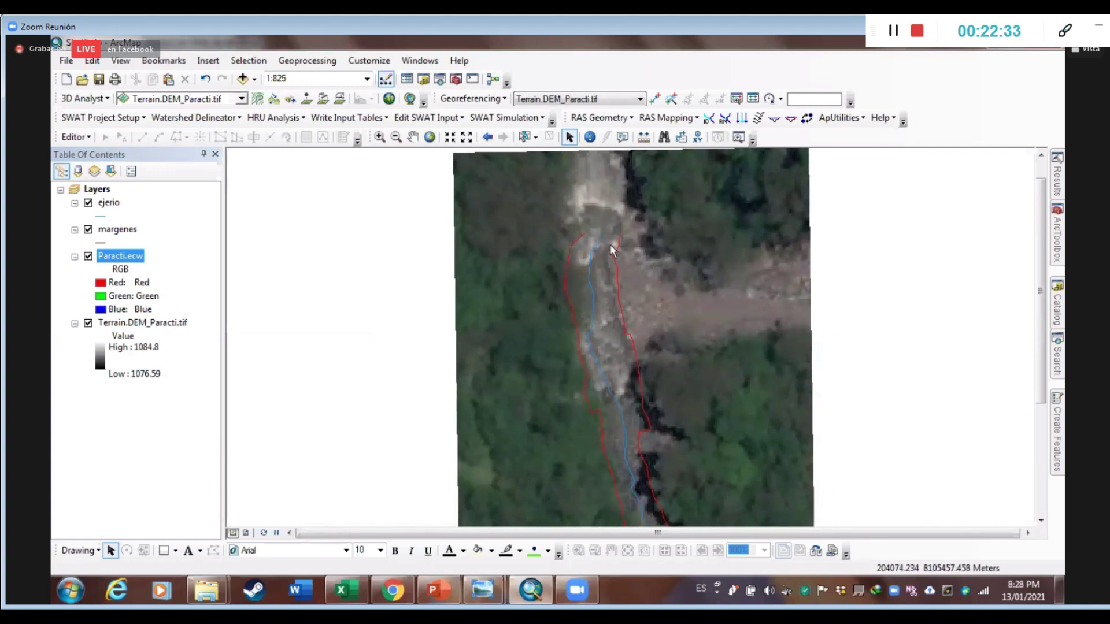
pyautogui.press('Down')
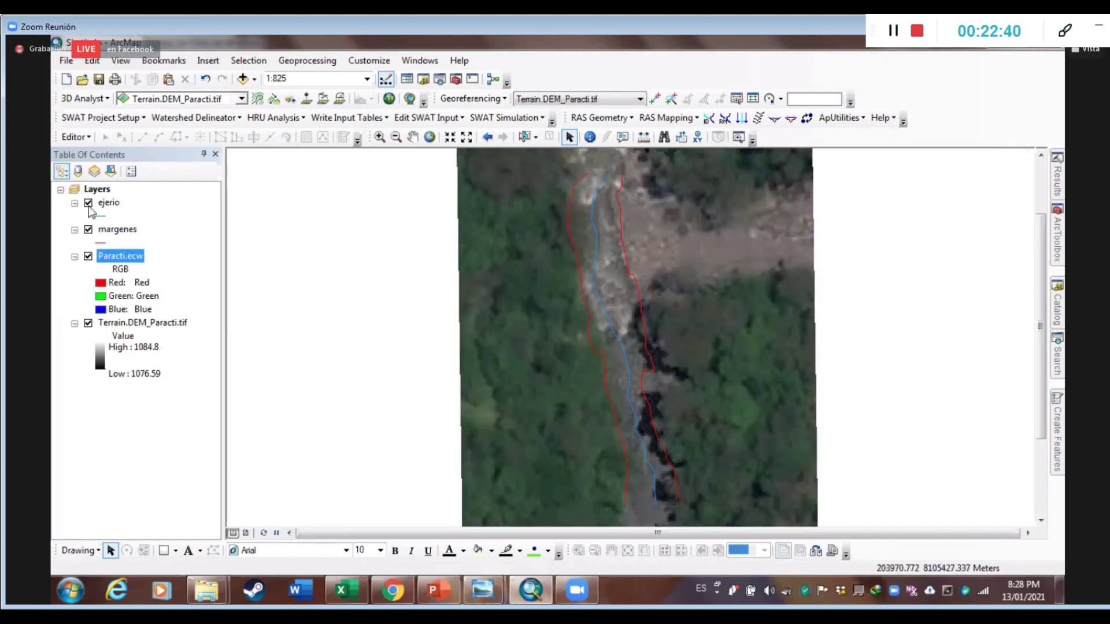
pyautogui.moveTo(128, 255); pyautogui.dragTo(134, 337)
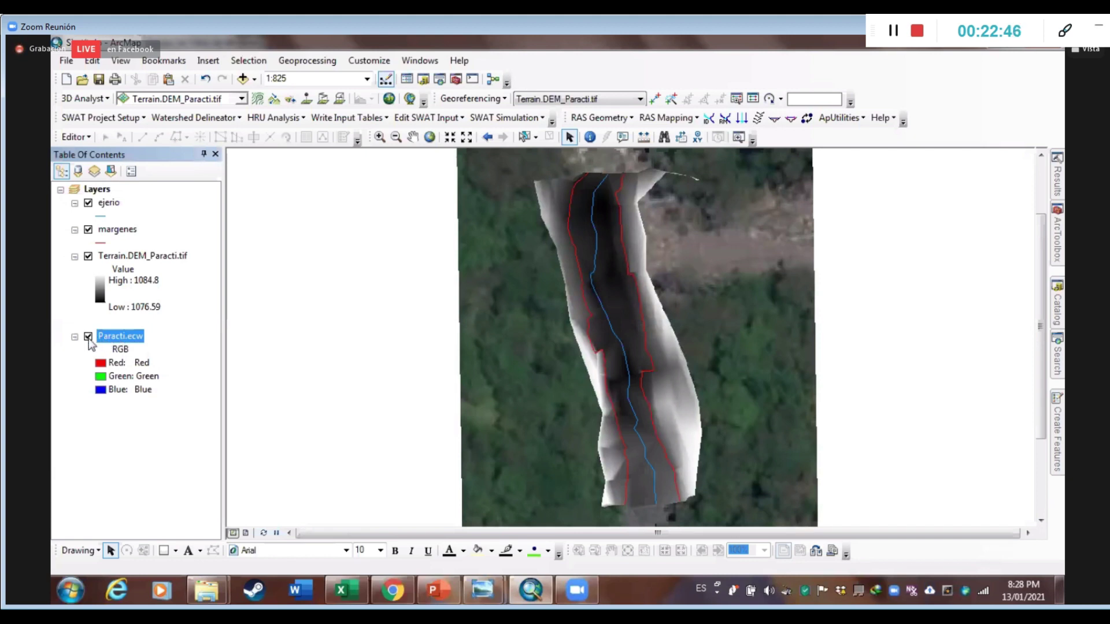
pyautogui.click(89, 337)
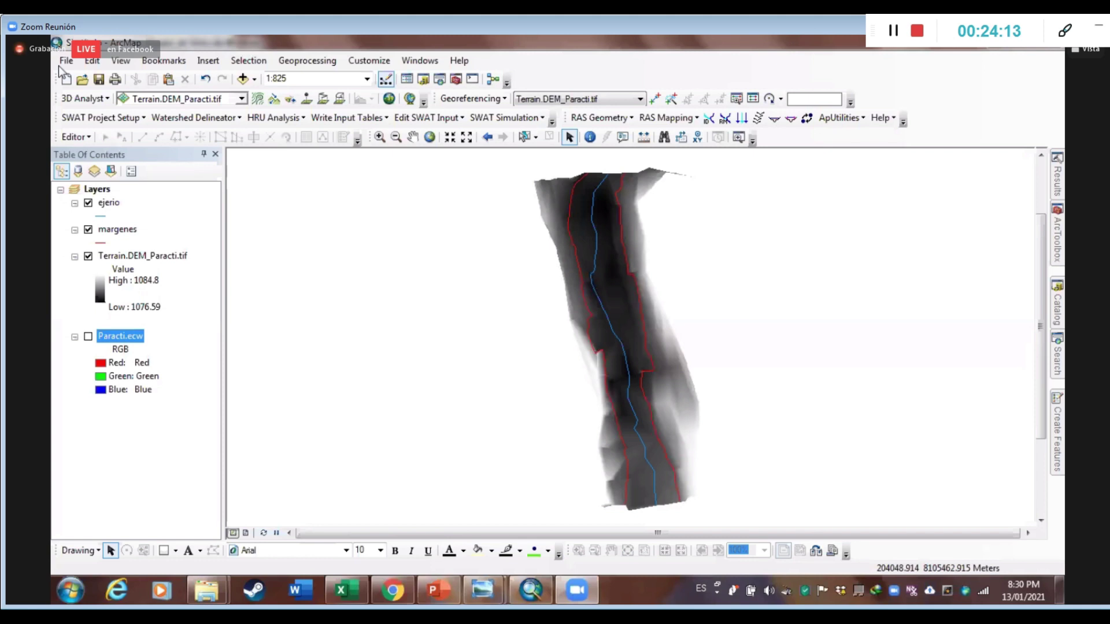
# In Save As, browse to Taller HEC RAS_SAP CIVIL UMSS\Dia 3 and create a new Mdx folder
pyautogui.hotkey('ctrl', 's')
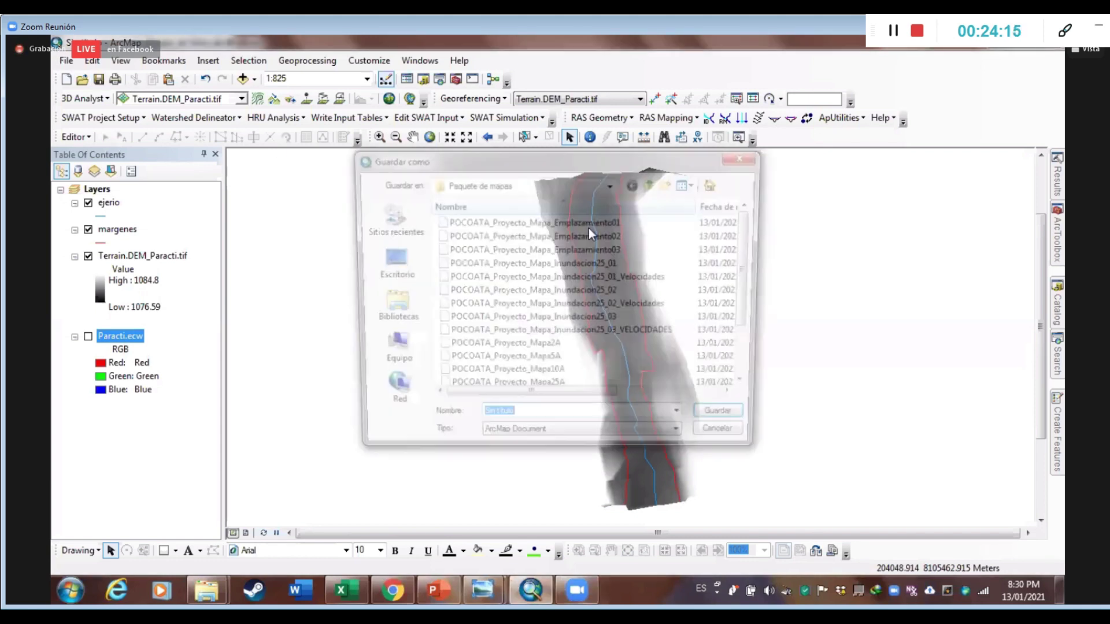
pyautogui.click(611, 184)
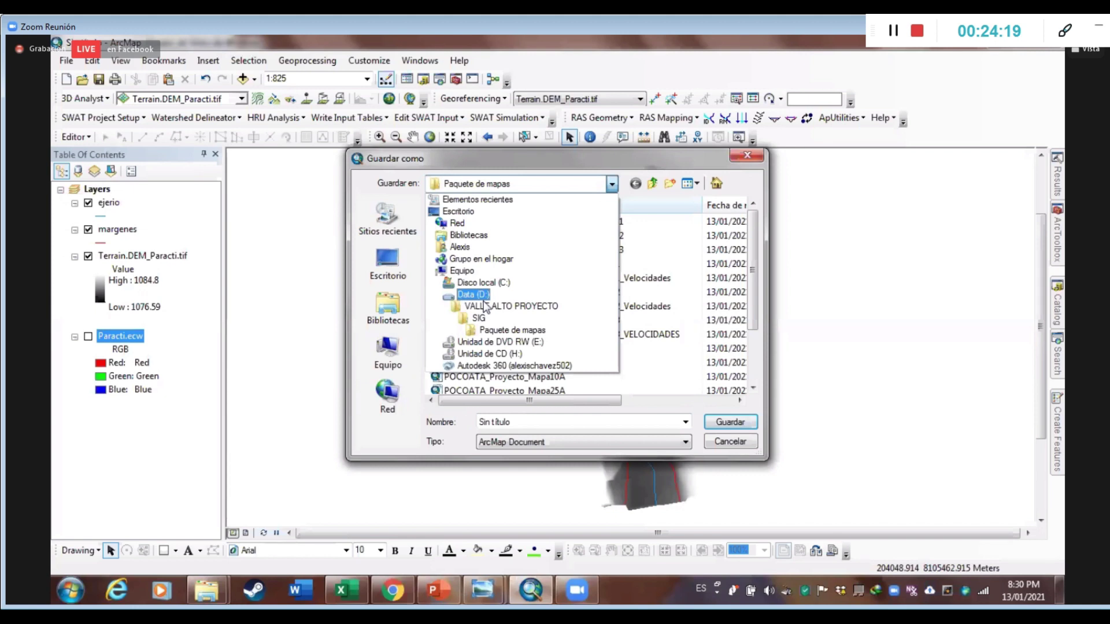
pyautogui.click(477, 247)
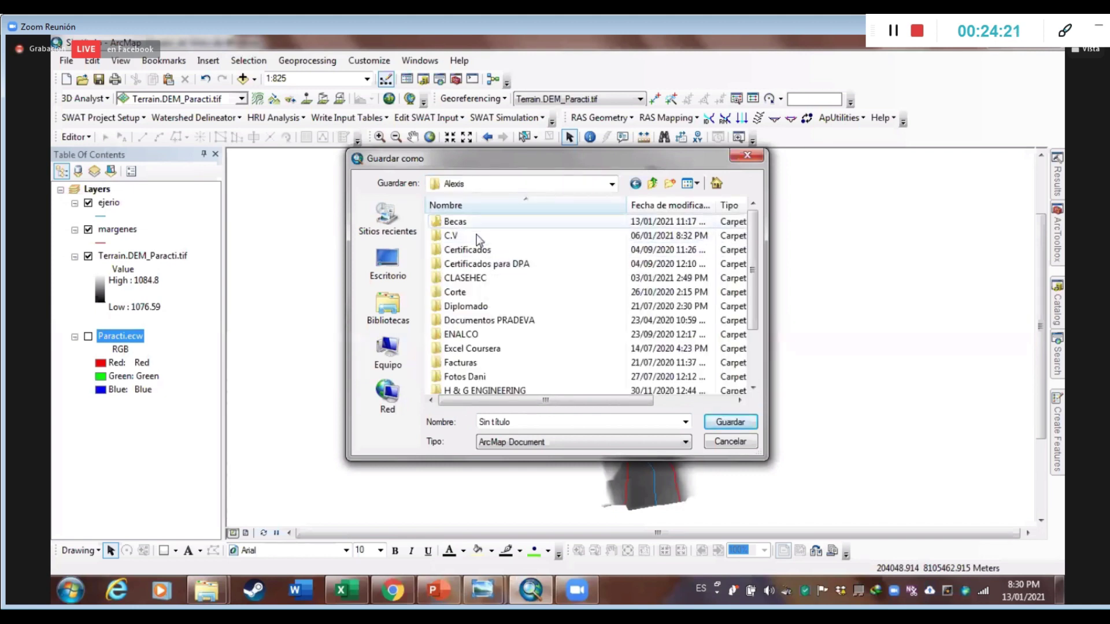
pyautogui.scroll(-2, 488, 321)
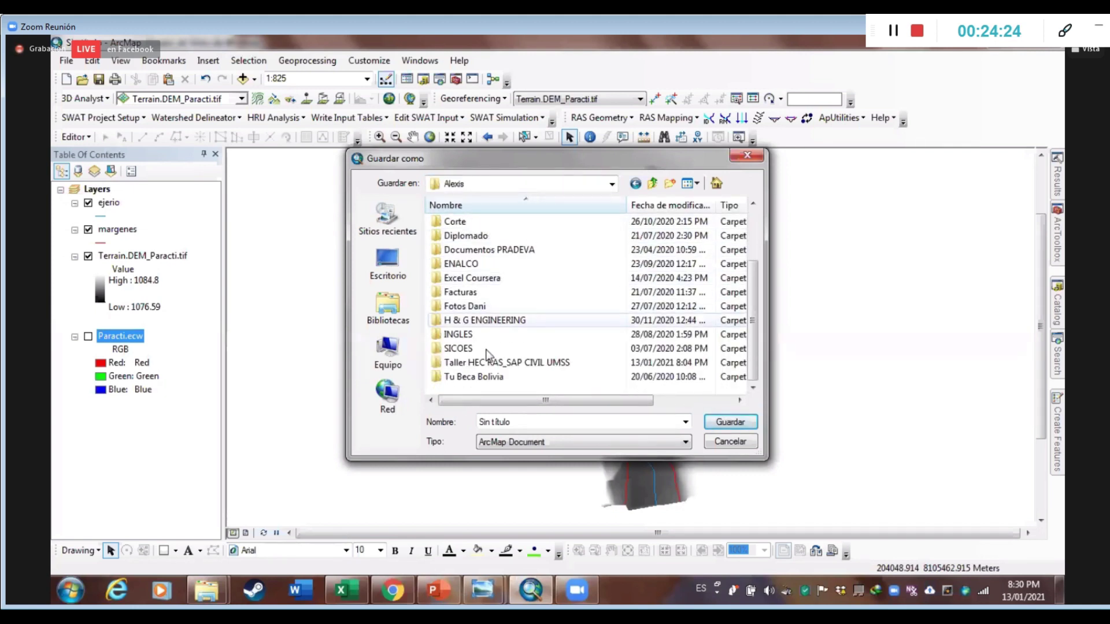
pyautogui.doubleClick(490, 362)
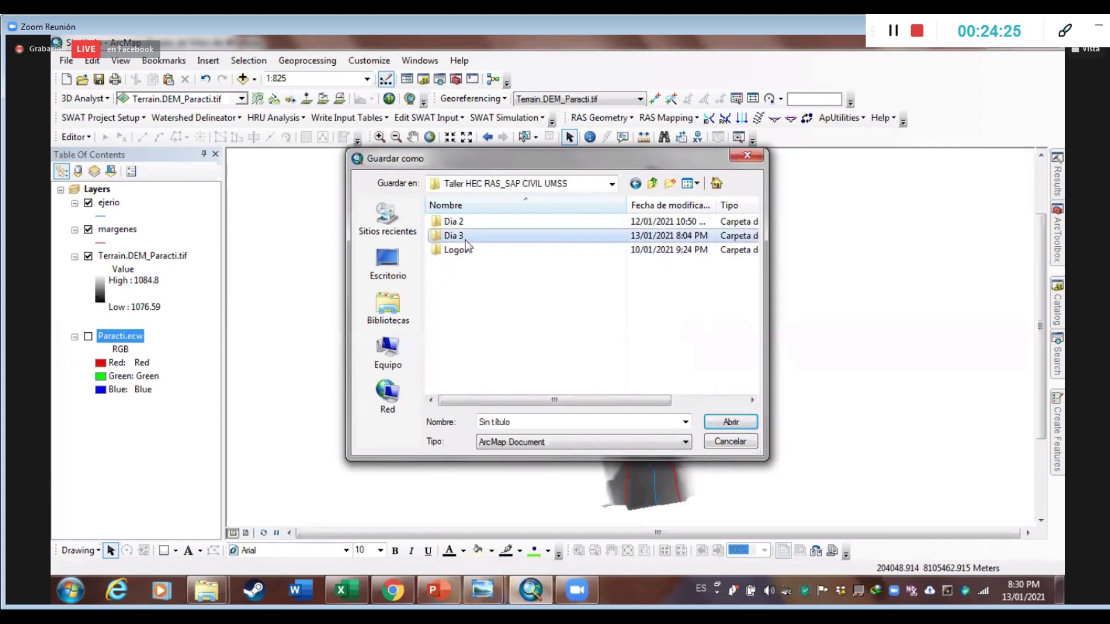
pyautogui.doubleClick(454, 235)
pyautogui.click(669, 184)
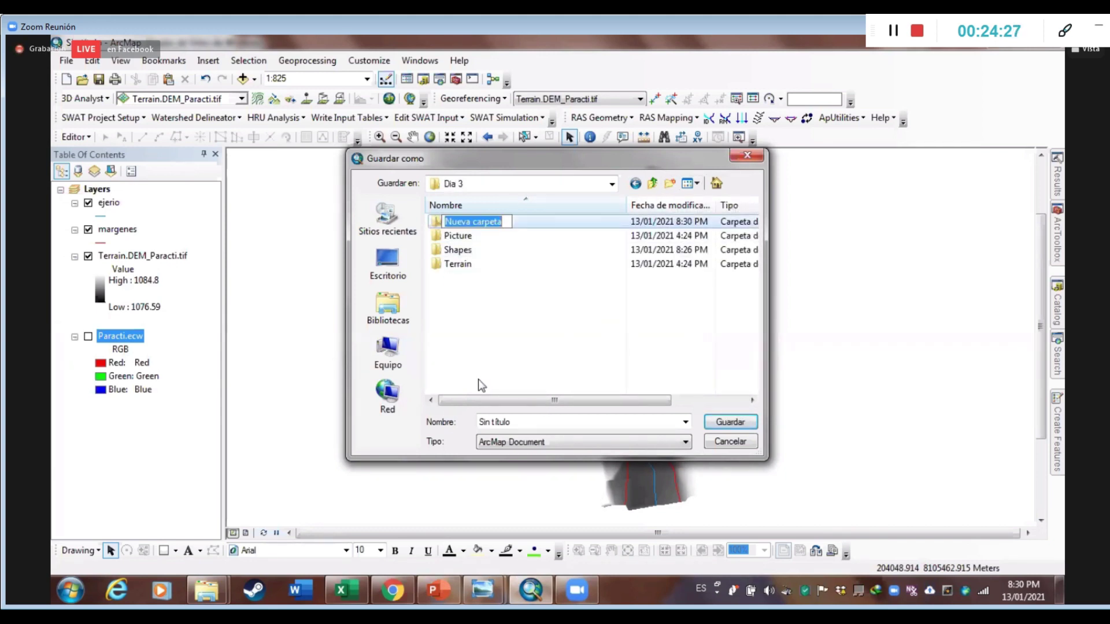
pyautogui.write('Mdx')
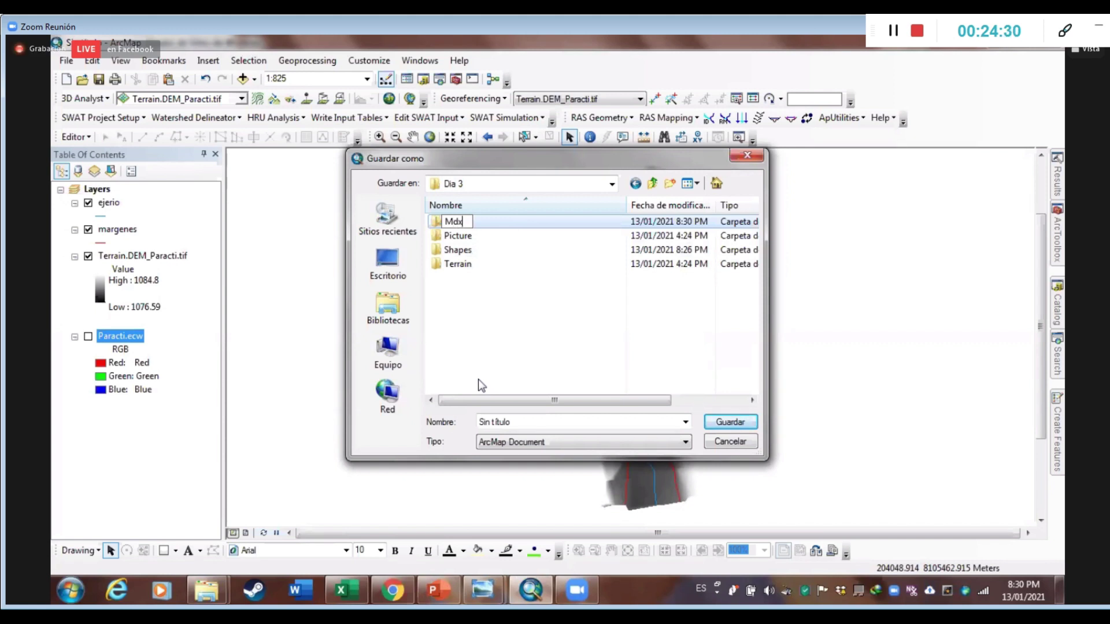
pyautogui.press('Return')
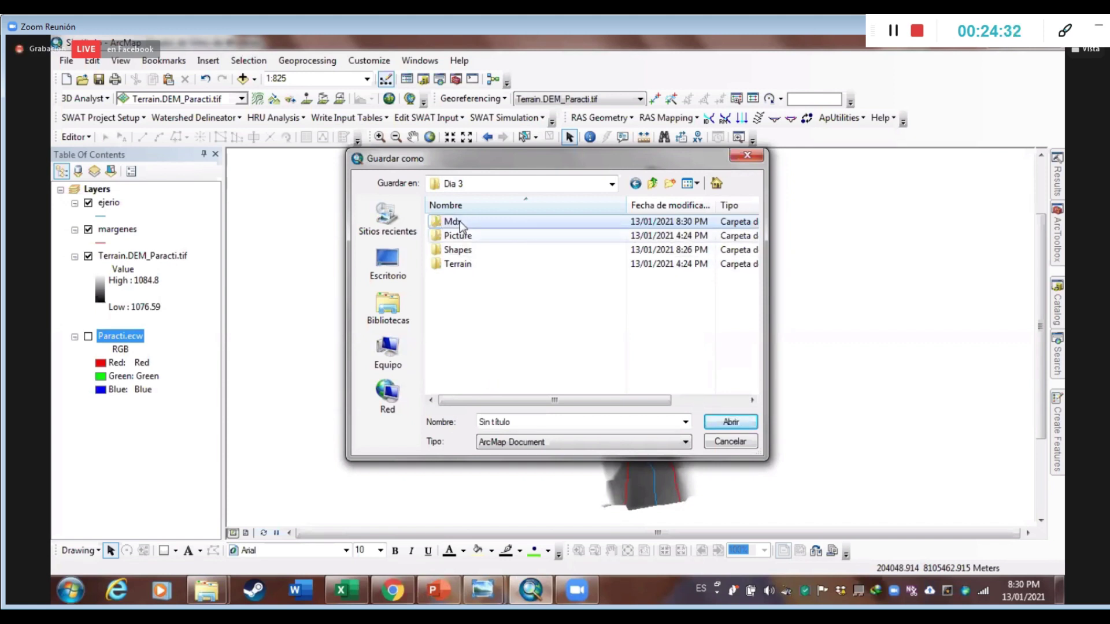
# Save the map document inside Mdx as 'Ejemplo dia 3'
pyautogui.press('Return')
pyautogui.write('Ejemplo dia 3')
pyautogui.press('Return')
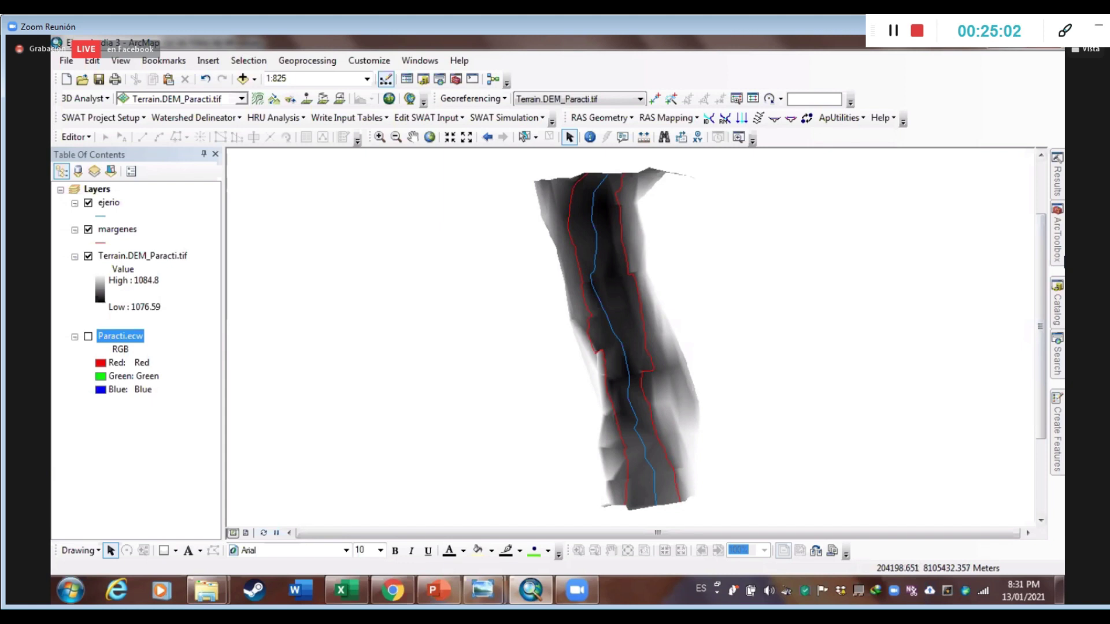
# Search for 'raster to tin' and open the Raster To TIN (3D Analyst) tool
pyautogui.click(1056, 363)
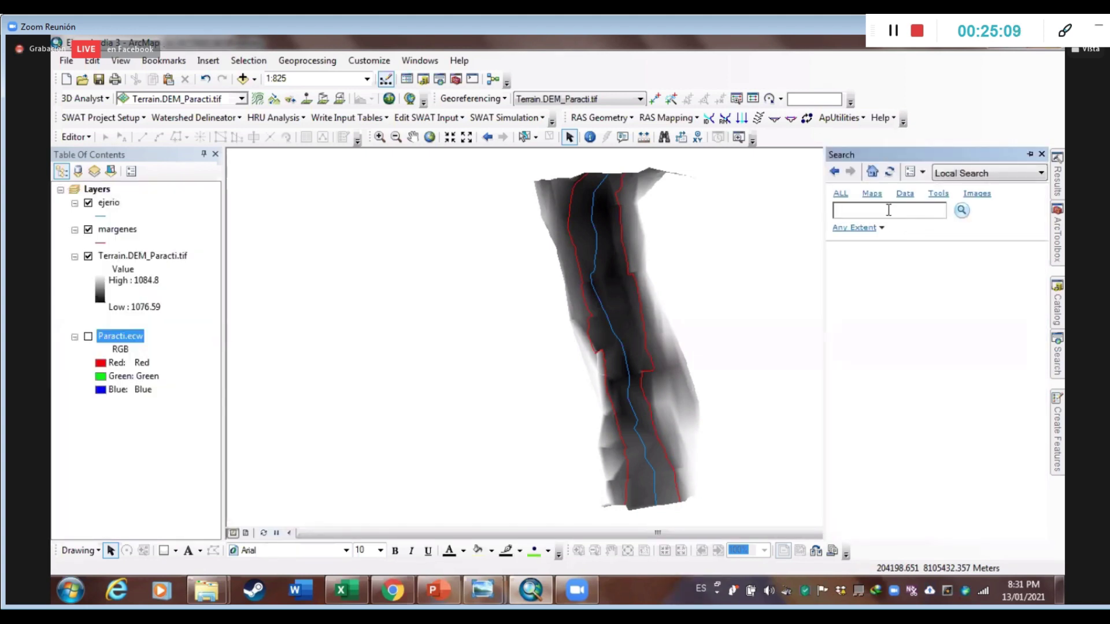
pyautogui.write('raster to tin')
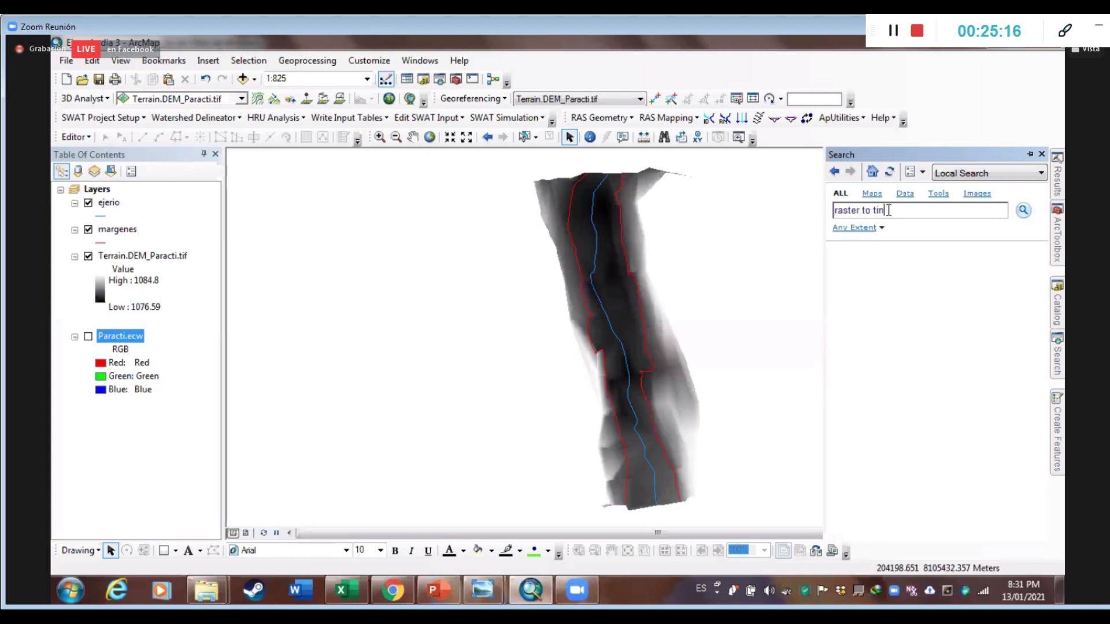
pyautogui.press('Return')
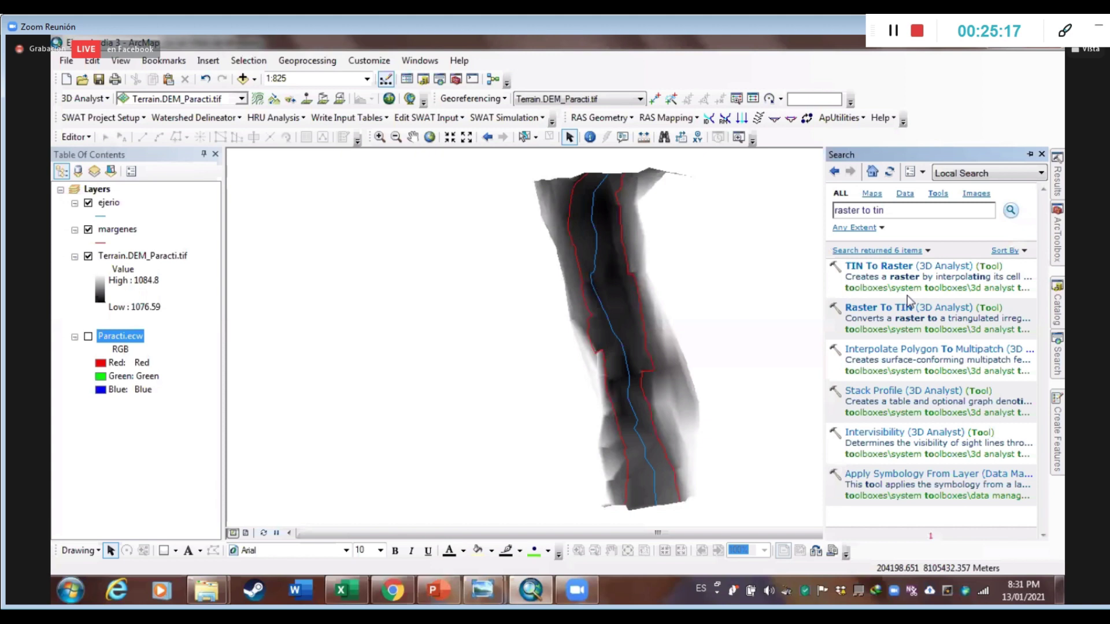
pyautogui.click(893, 308)
pyautogui.click(876, 307)
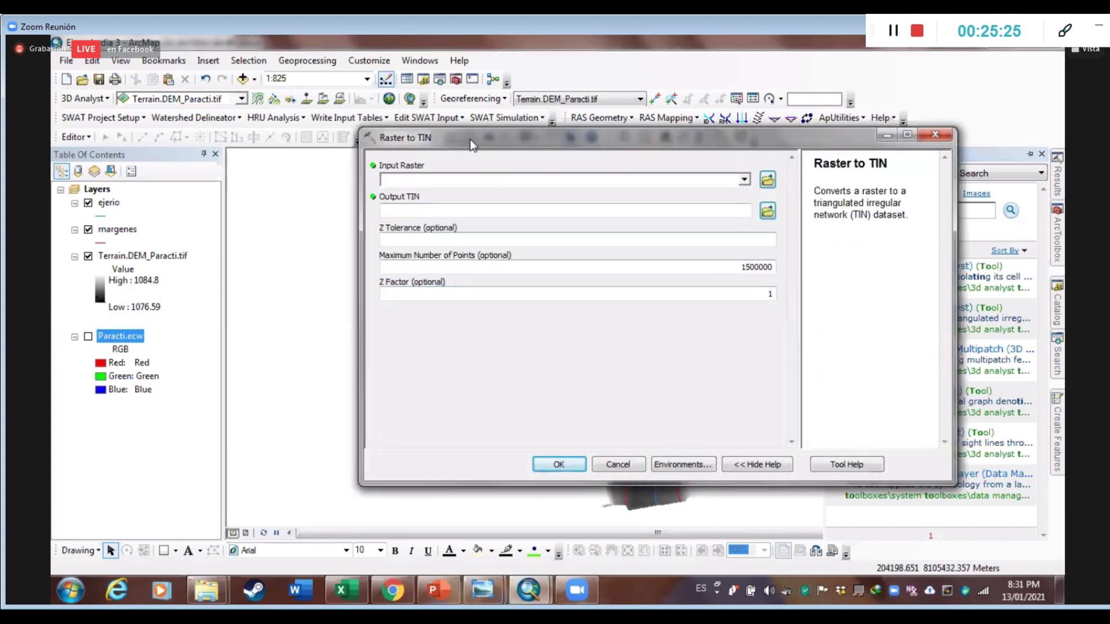
# Set the Raster to TIN input raster to Terrain.DEM_Paracti.tif
pyautogui.moveTo(393, 145); pyautogui.dragTo(337, 188)
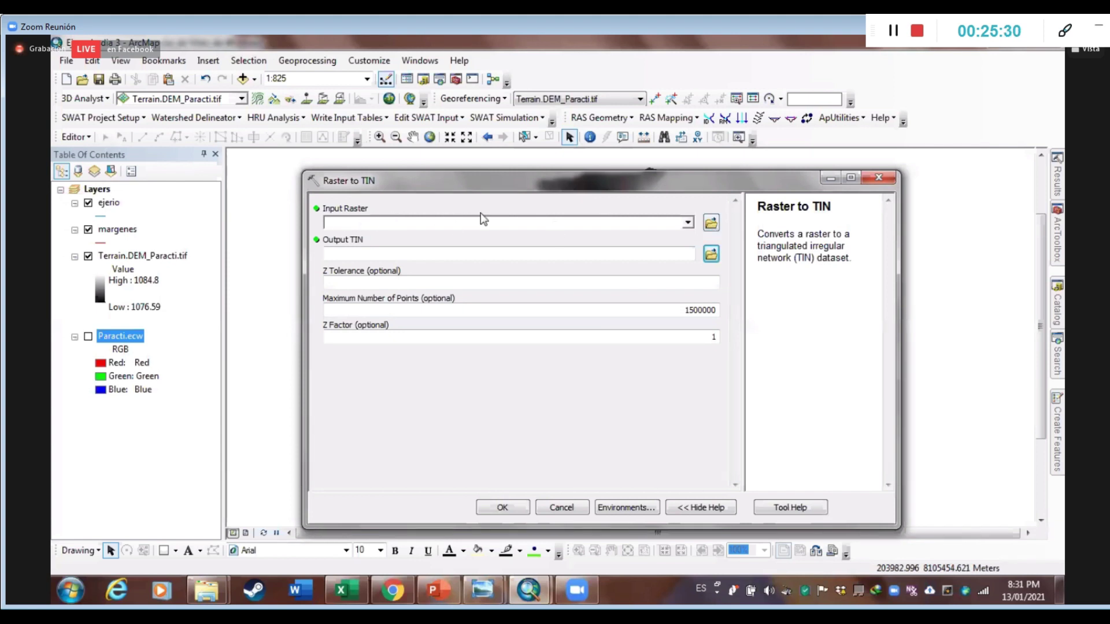
pyautogui.click(548, 225)
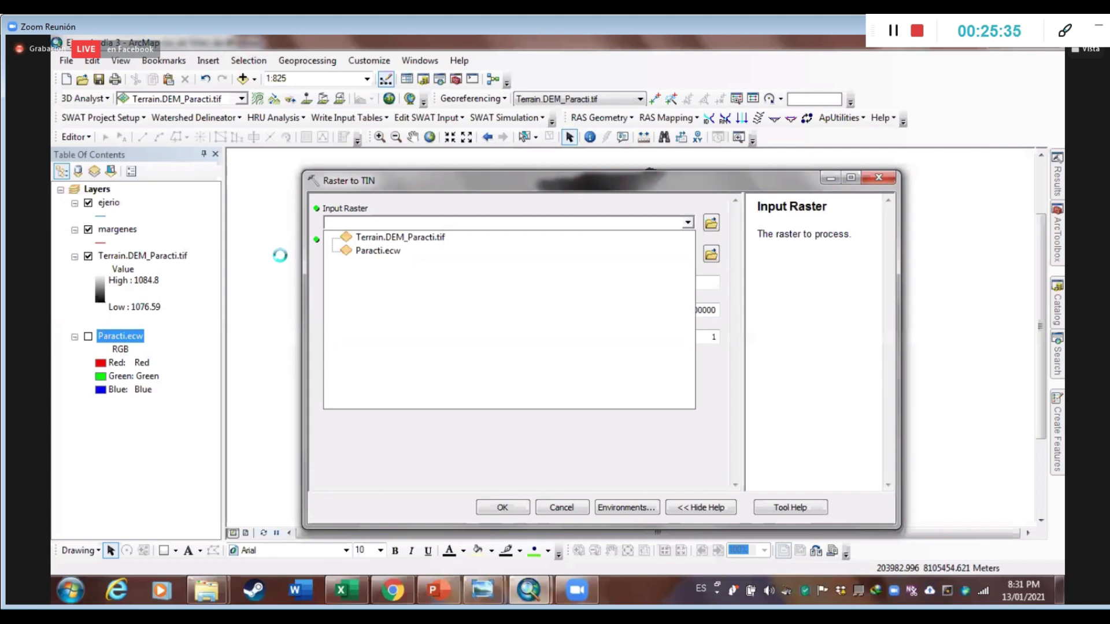
pyautogui.click(400, 251)
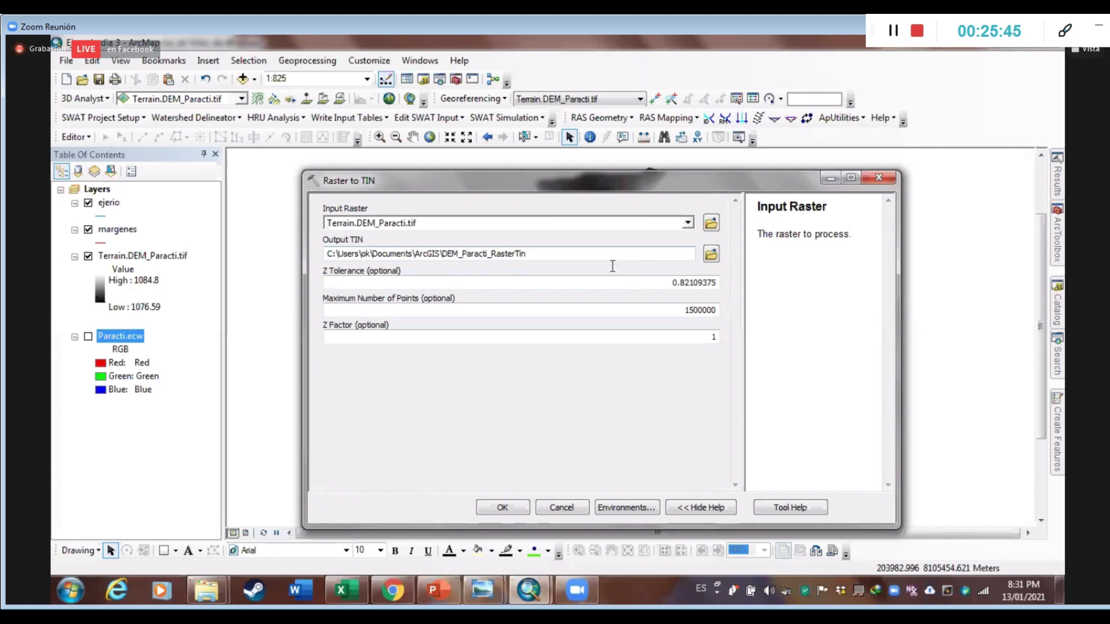
# Set the output TIN to 'TIN' in Dia 3\Mdx and review the default Z Tolerance 0.82109375
pyautogui.click(710, 255)
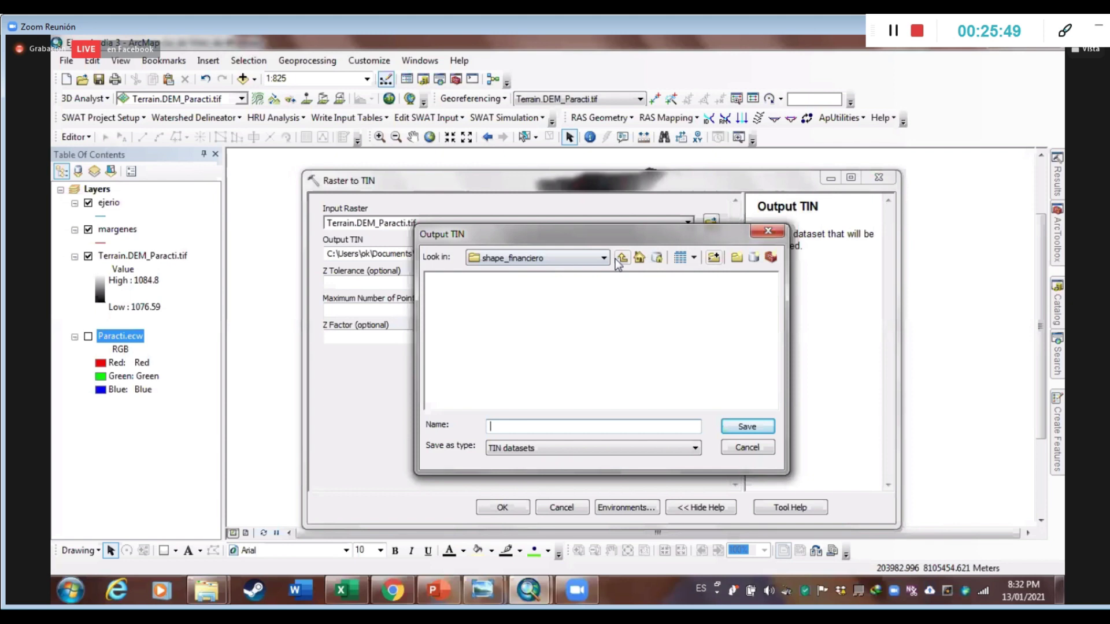
pyautogui.click(604, 258)
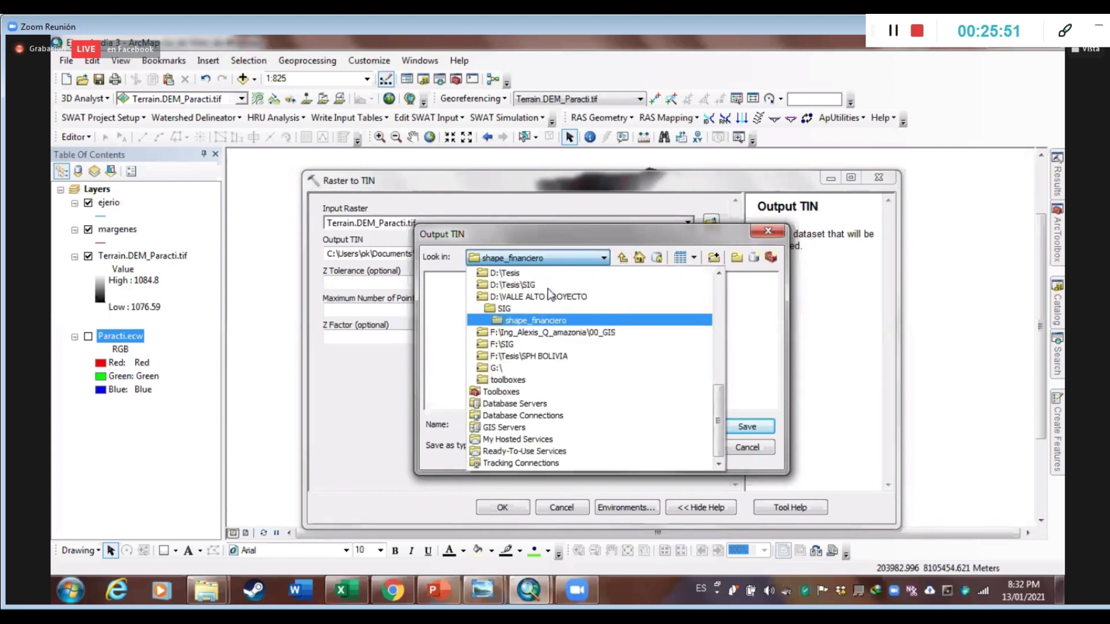
pyautogui.scroll(10, 554, 333)
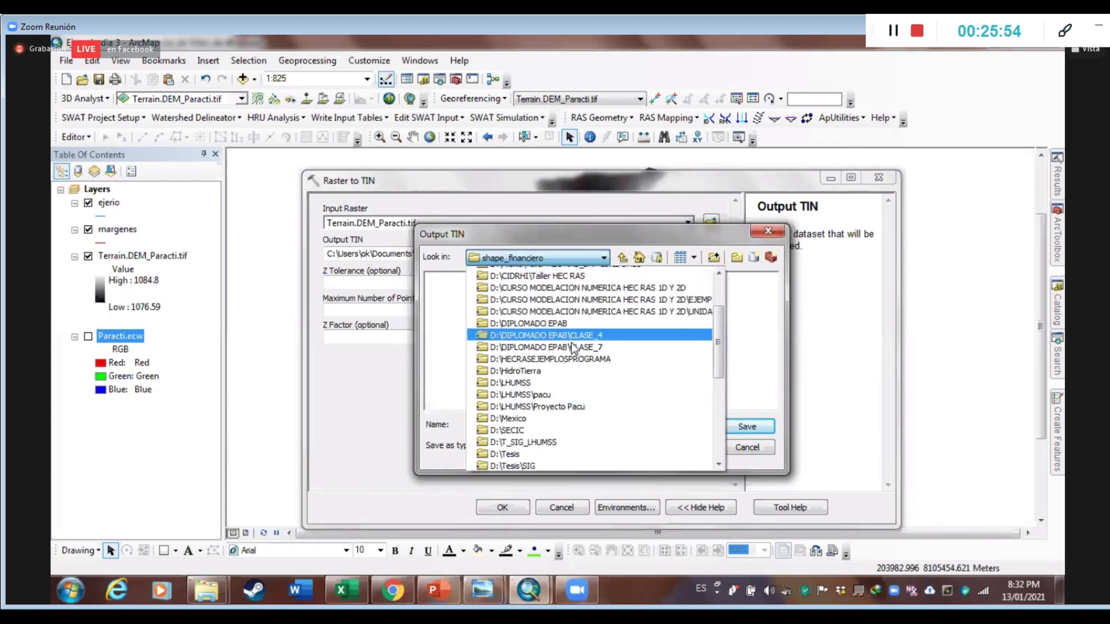
pyautogui.scroll(1, 566, 340)
pyautogui.click(570, 339)
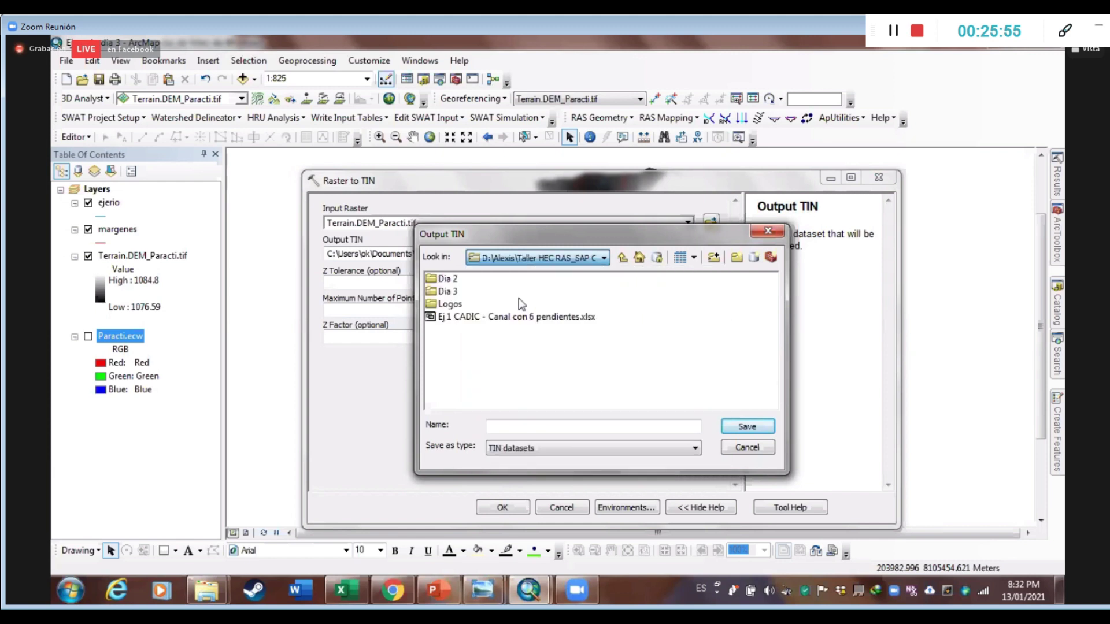
pyautogui.doubleClick(457, 294)
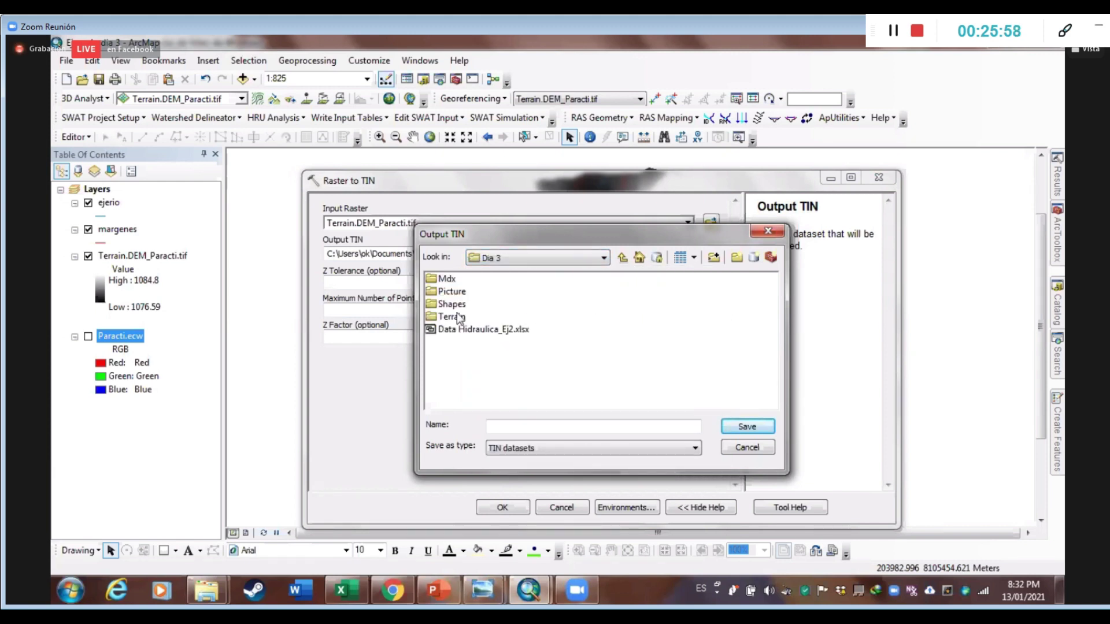
pyautogui.doubleClick(447, 279)
pyautogui.click(545, 430)
pyautogui.write('TIN')
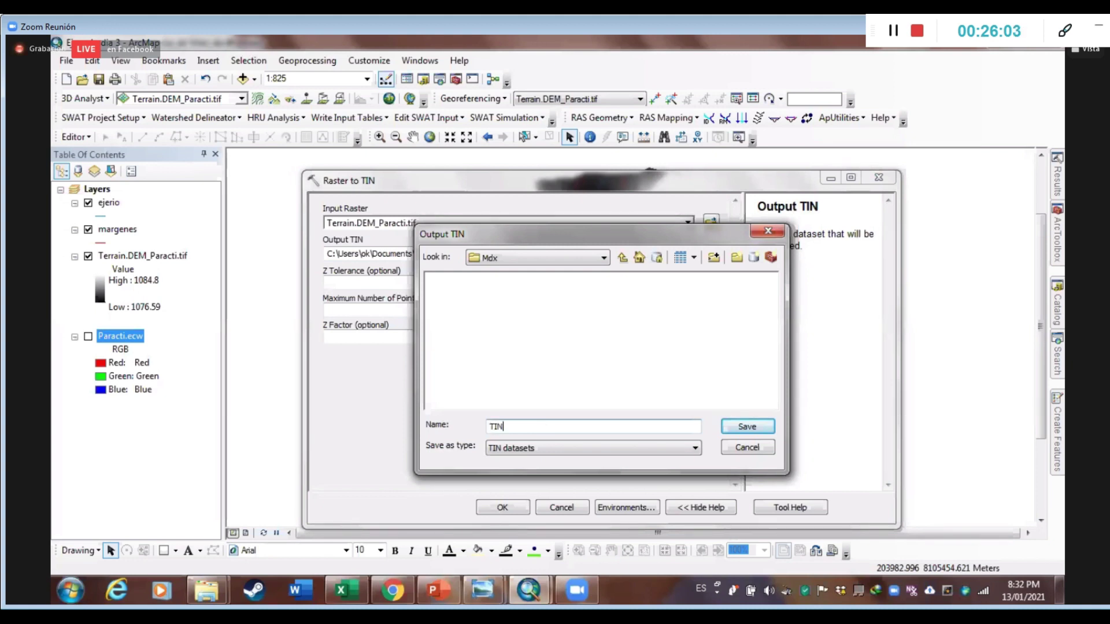
pyautogui.click(751, 423)
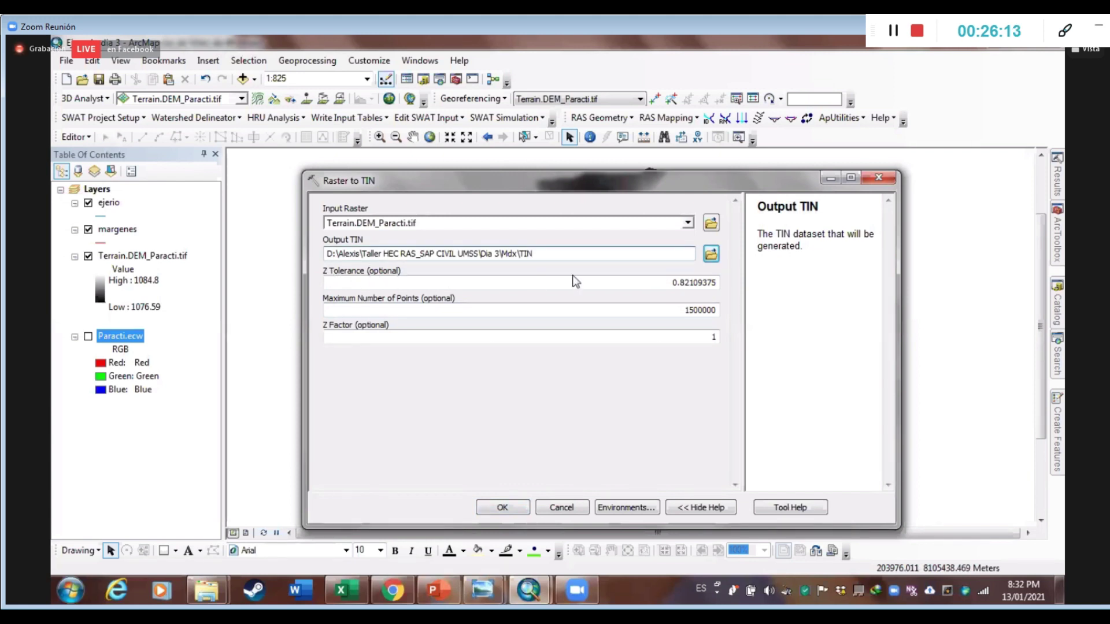
pyautogui.click(636, 283)
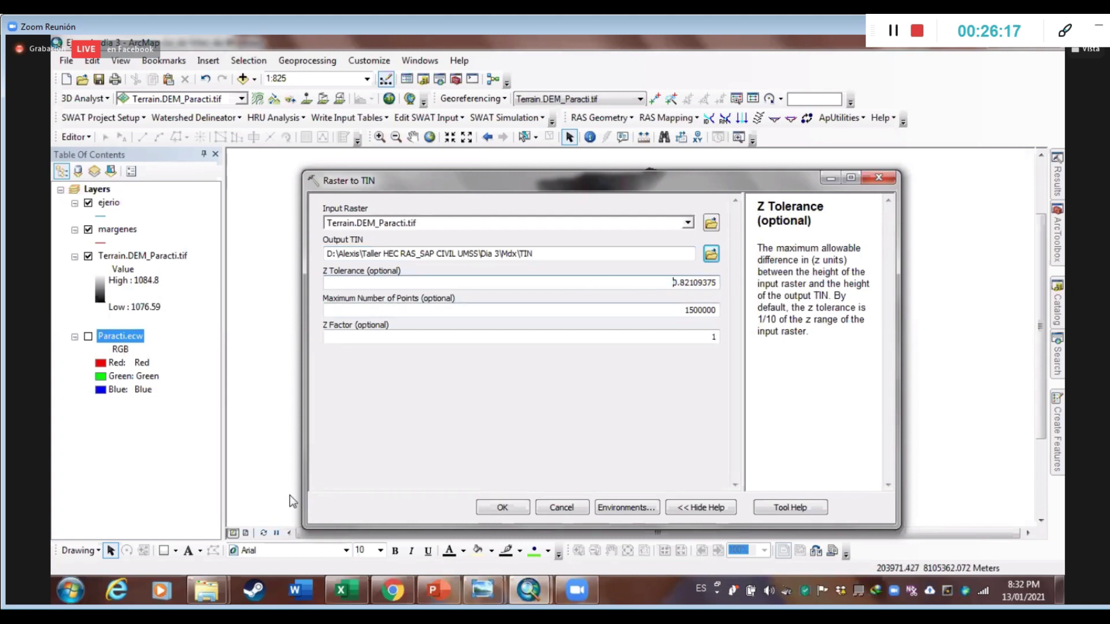
pyautogui.press('super')
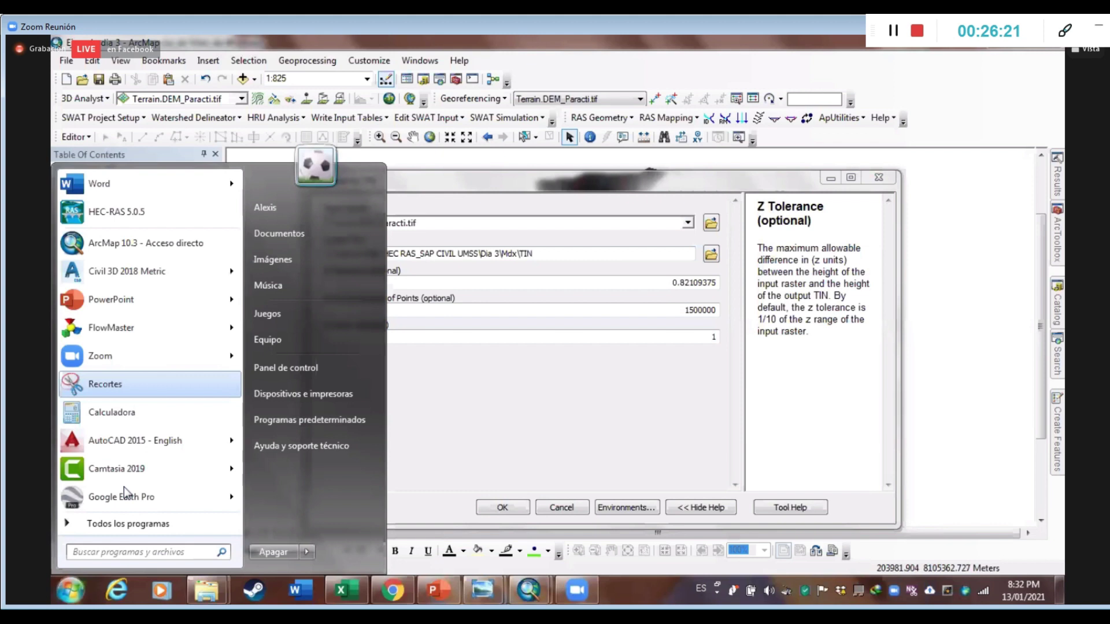
# Open Paint and draw a black profile line across the canvas with the Pencil
pyautogui.click(127, 549)
pyautogui.write('PAI')
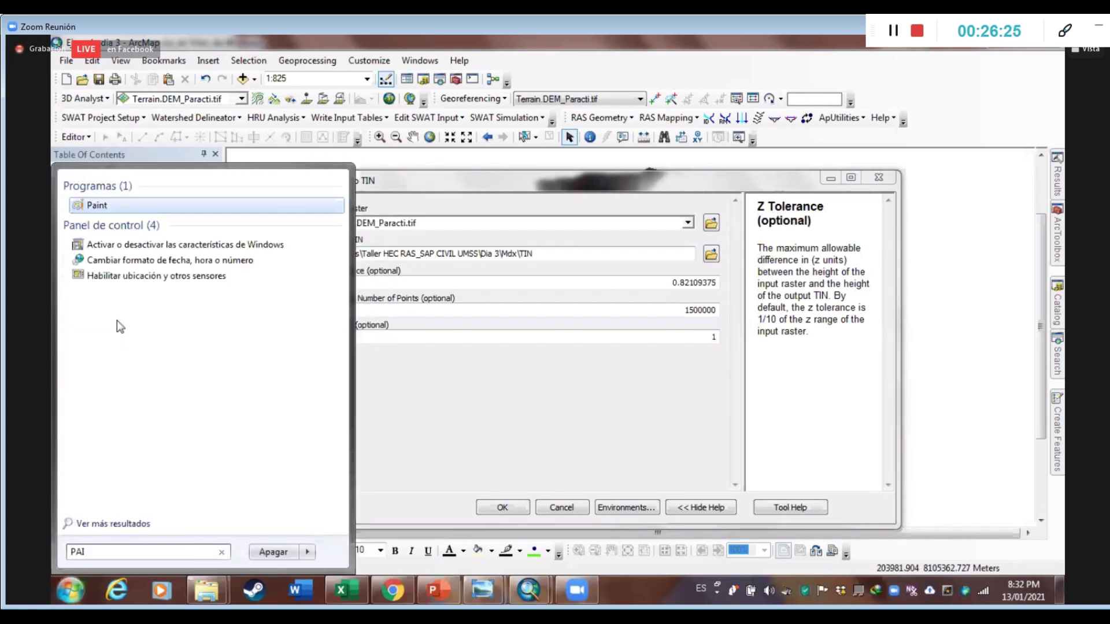
pyautogui.press('Escape')
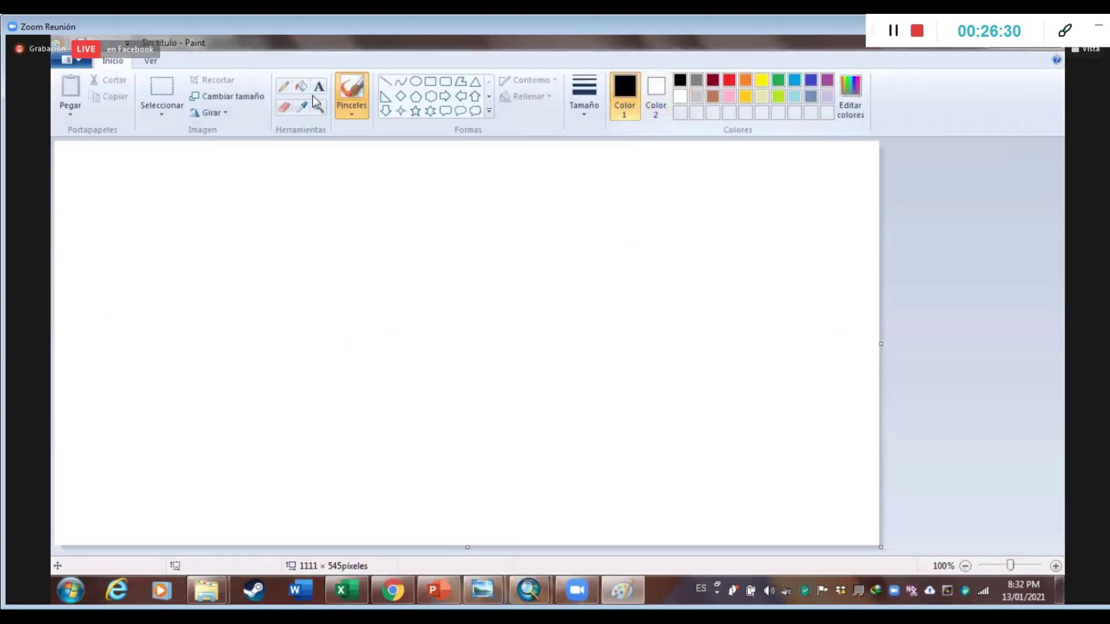
pyautogui.click(283, 86)
pyautogui.moveTo(206, 325); pyautogui.dragTo(252, 302)
pyautogui.moveTo(329, 328)
pyautogui.mouseDown()
pyautogui.moveTo(590, 376)
pyautogui.moveTo(687, 361)
pyautogui.moveTo(769, 375)
pyautogui.mouseUp()
# Draw a dark red line above the black one and label the gap between them 2
pyautogui.click(713, 80)
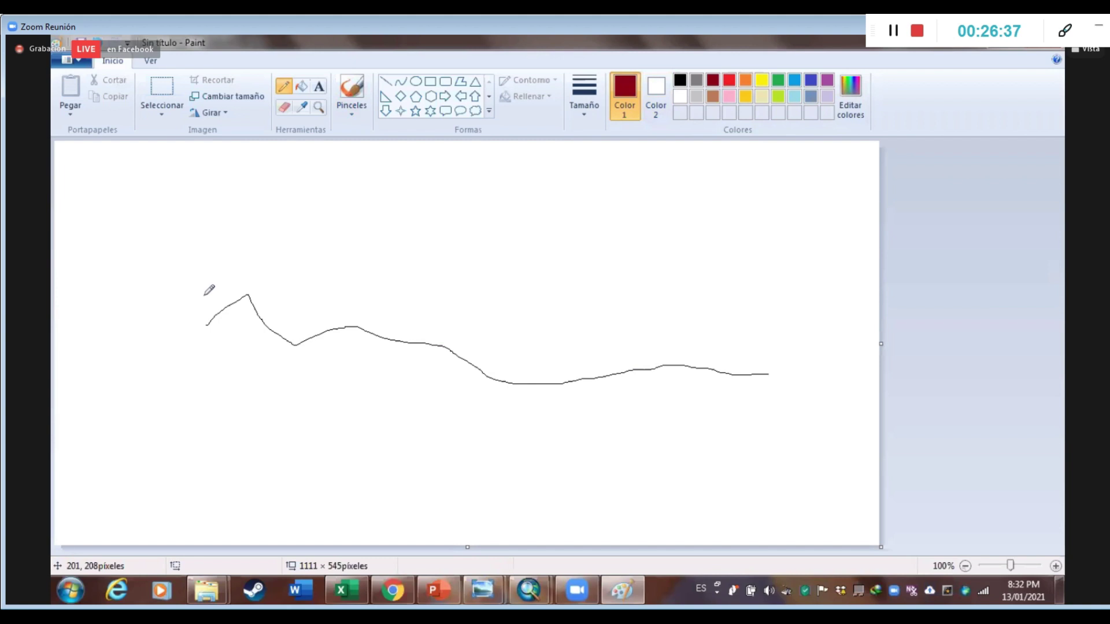
pyautogui.moveTo(195, 310)
pyautogui.mouseDown()
pyautogui.moveTo(245, 284)
pyautogui.moveTo(299, 315)
pyautogui.moveTo(373, 311)
pyautogui.moveTo(468, 347)
pyautogui.mouseUp()
pyautogui.moveTo(559, 349); pyautogui.dragTo(764, 359)
pyautogui.moveTo(538, 352); pyautogui.dragTo(538, 359)
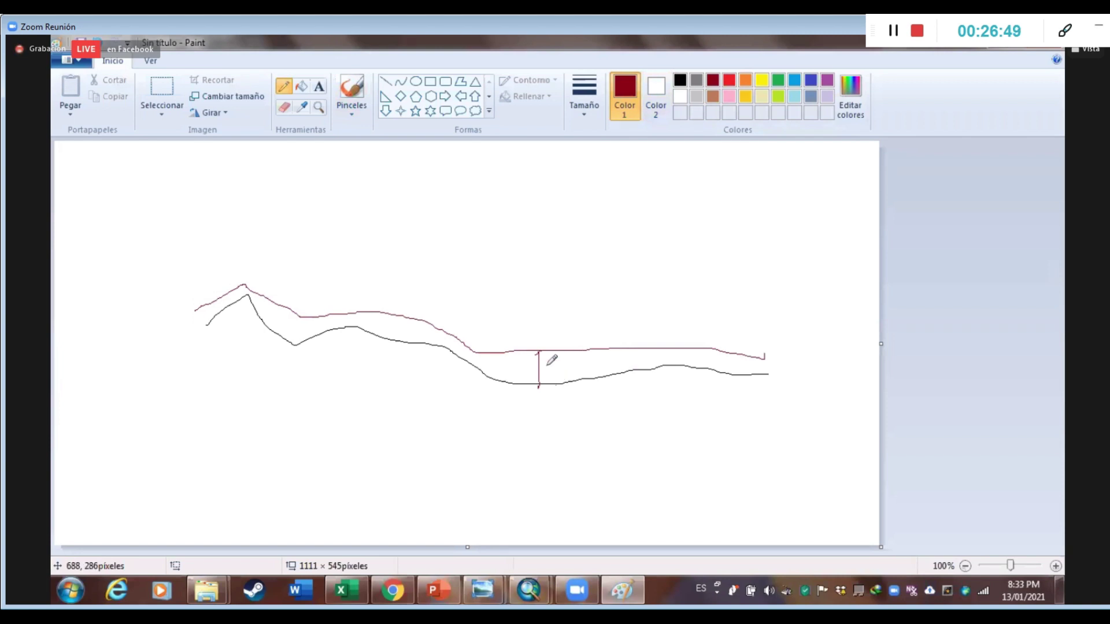
pyautogui.moveTo(551, 365); pyautogui.dragTo(564, 374)
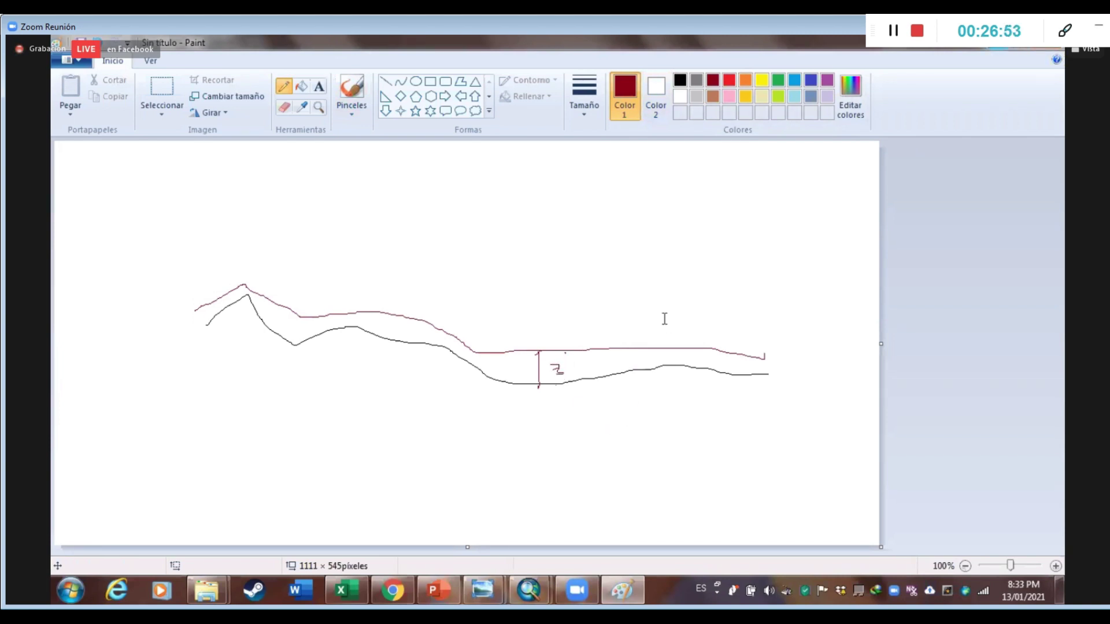
pyautogui.hotkey('alt', 'Tab')
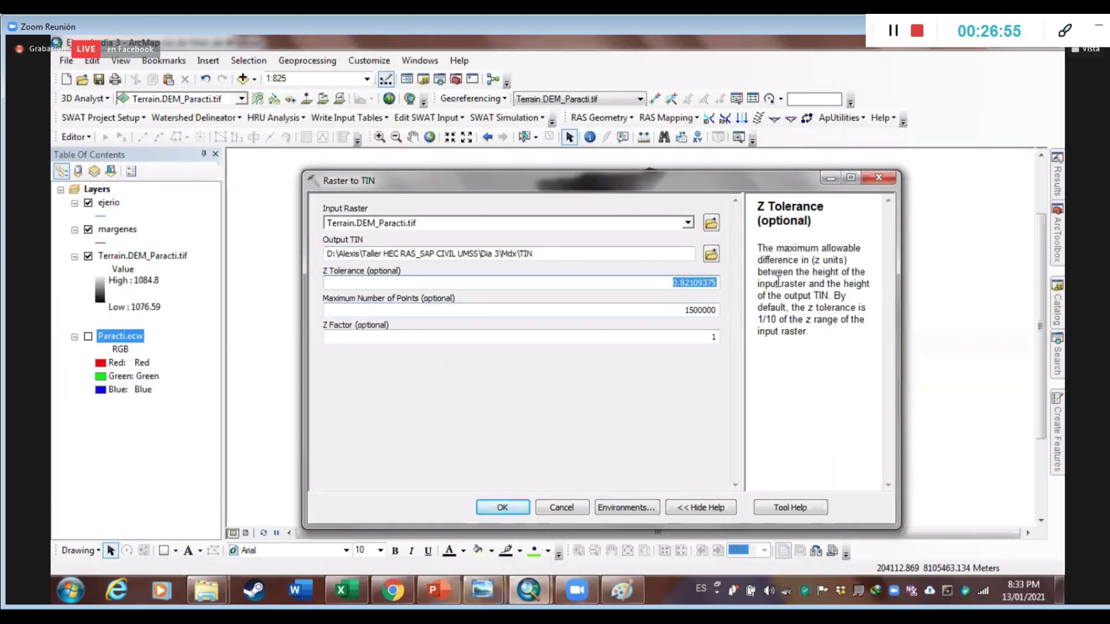
# Set Z Tolerance to 0.01, keep Max Points 1500000 and Z Factor 1, and run the conversion
pyautogui.write('0.1')
pyautogui.press('BackSpace')
pyautogui.write('01')
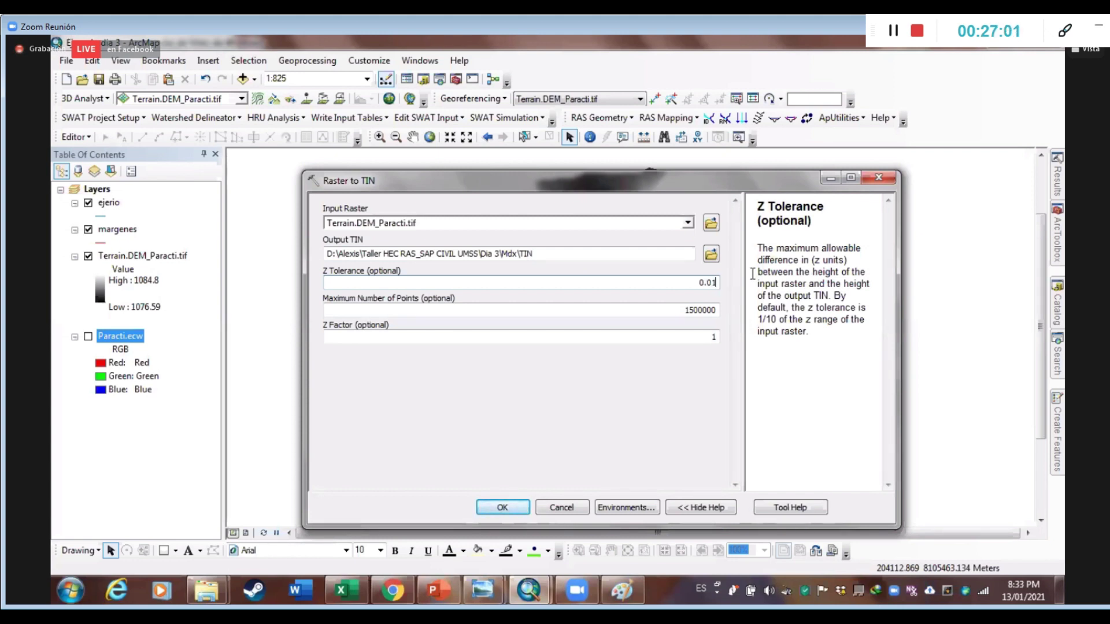
pyautogui.click(400, 306)
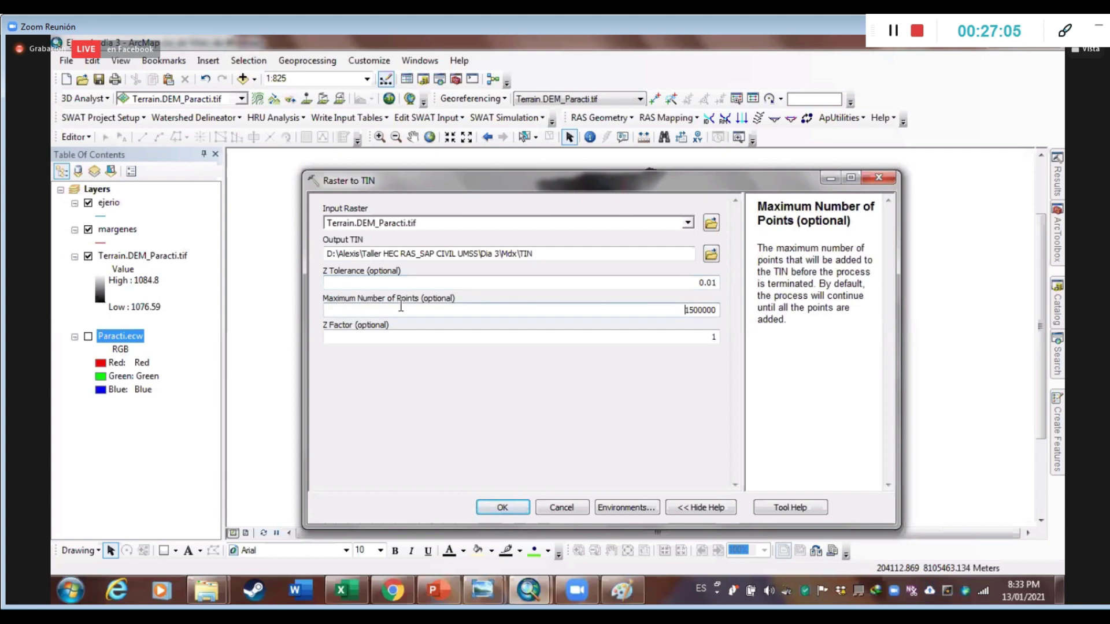
pyautogui.click(648, 338)
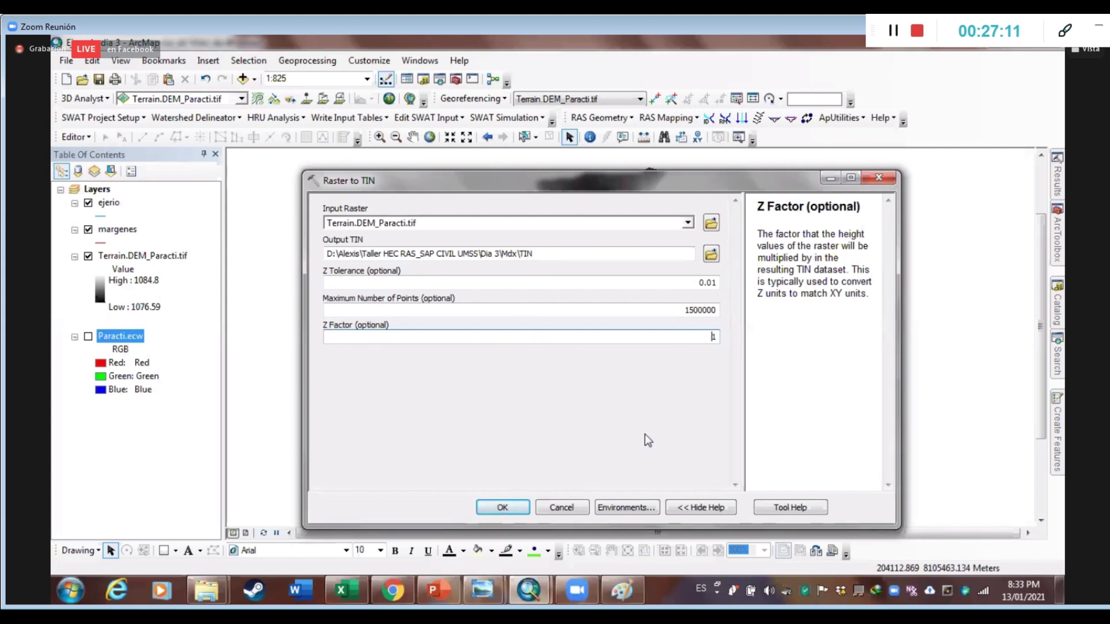
pyautogui.click(512, 511)
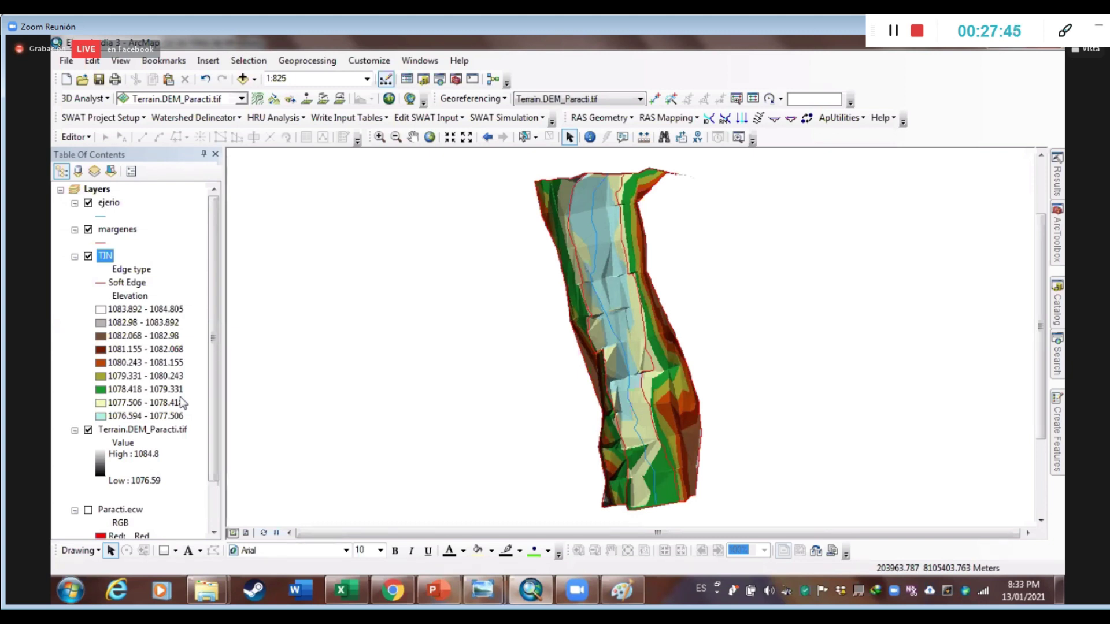
# Hide the Terrain.DEM_Paracti.tif raster and collapse its and Paracti.ecw's legends
pyautogui.click(87, 431)
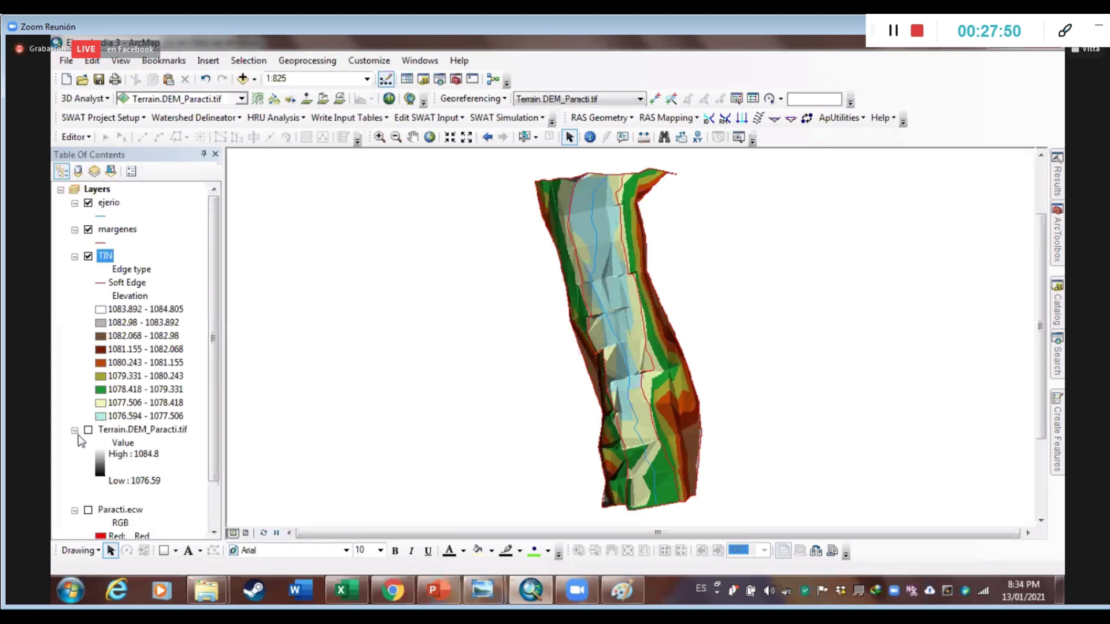
pyautogui.click(75, 431)
pyautogui.click(75, 443)
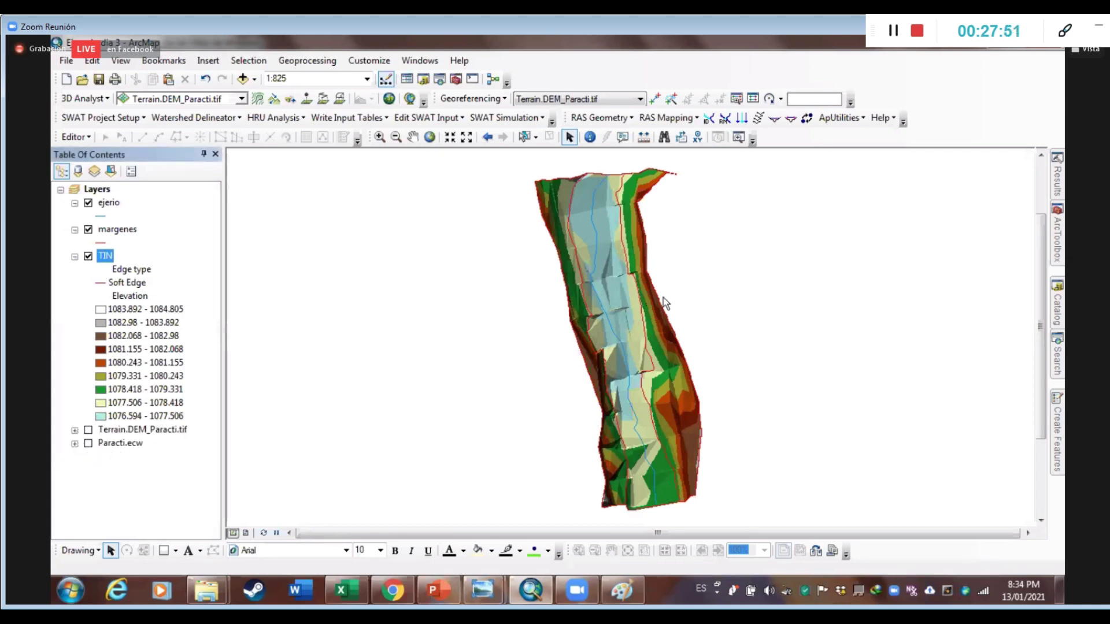
# Symbolize the ejerio line in blue with width 2
pyautogui.click(106, 217)
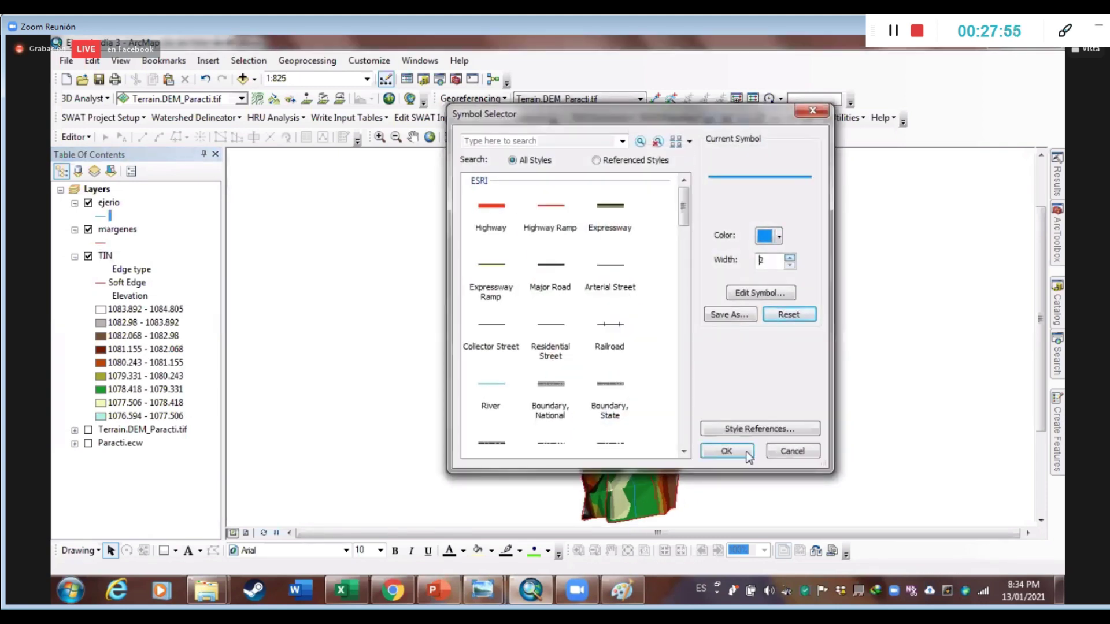
pyautogui.click(724, 445)
pyautogui.moveTo(734, 302); pyautogui.dragTo(747, 282)
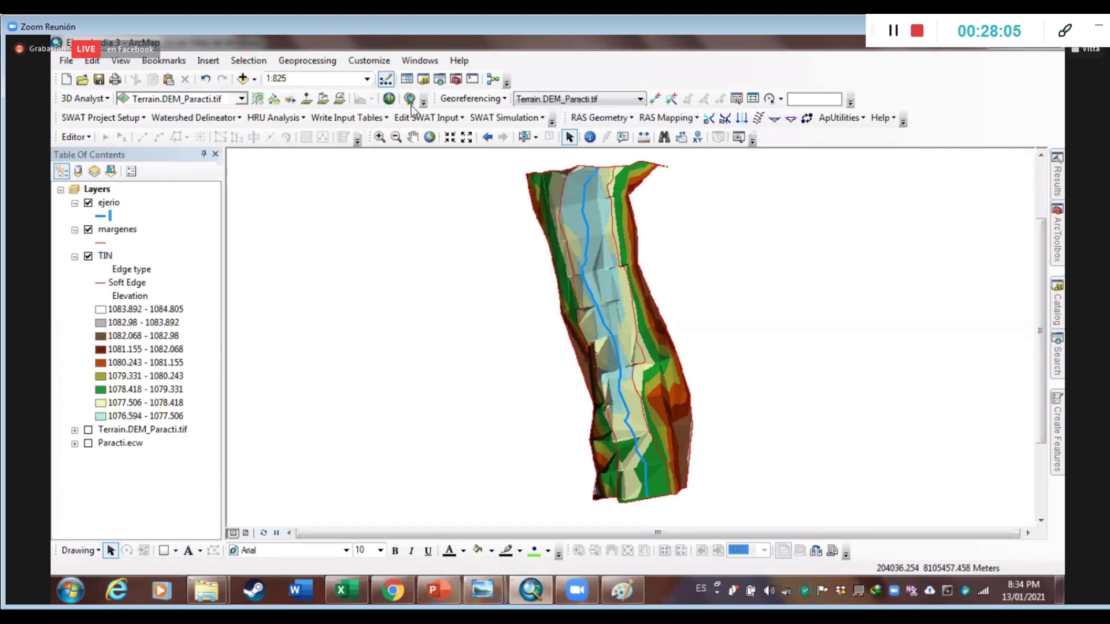
# Enable the HEC-GeoRAS toolbar and open RAS Geometry > Create RAS Layers
pyautogui.rightClick(956, 77)
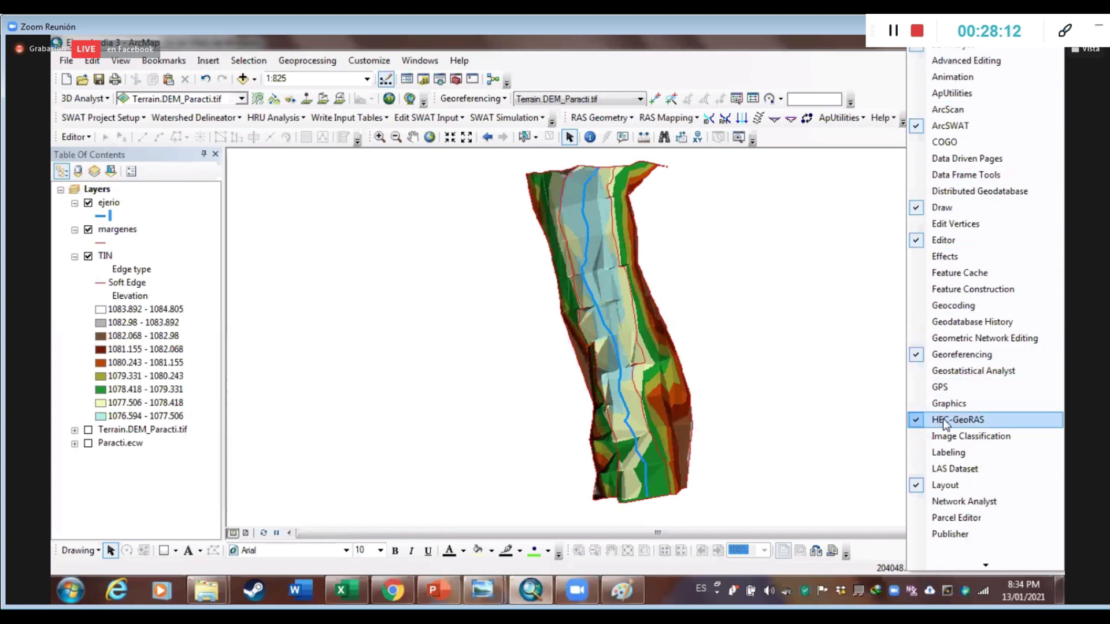
pyautogui.click(688, 116)
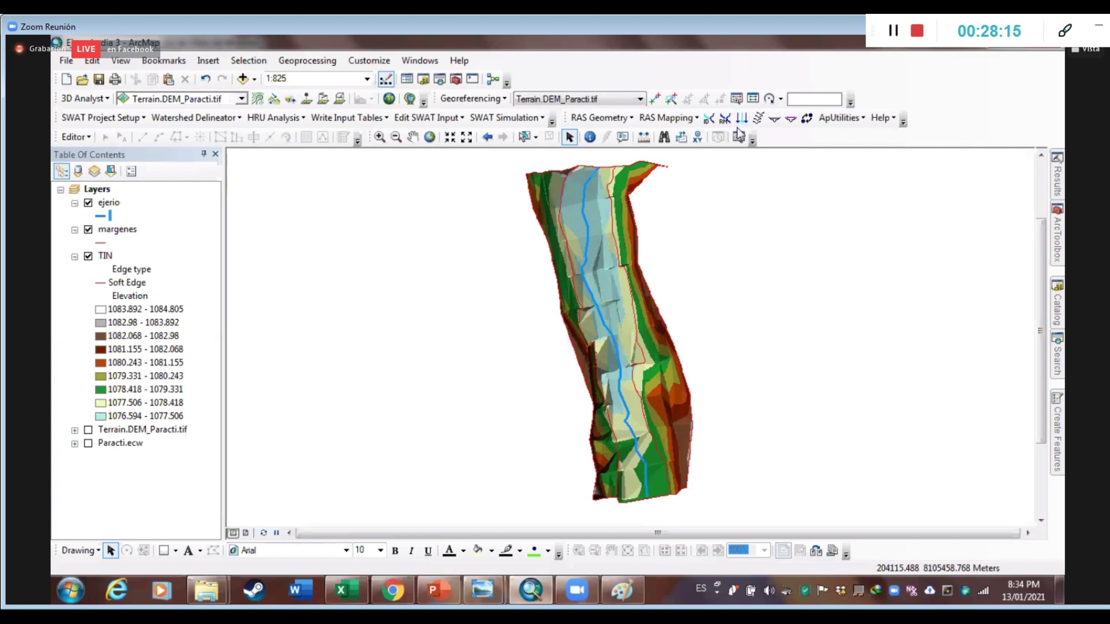
pyautogui.click(610, 119)
pyautogui.moveTo(609, 134)
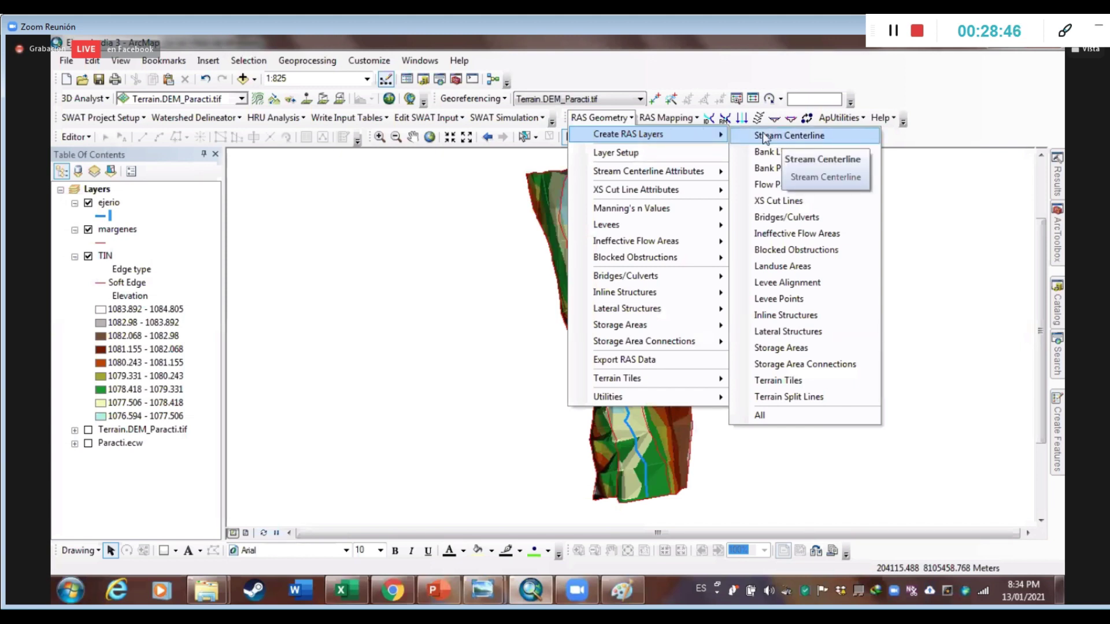
pyautogui.click(765, 137)
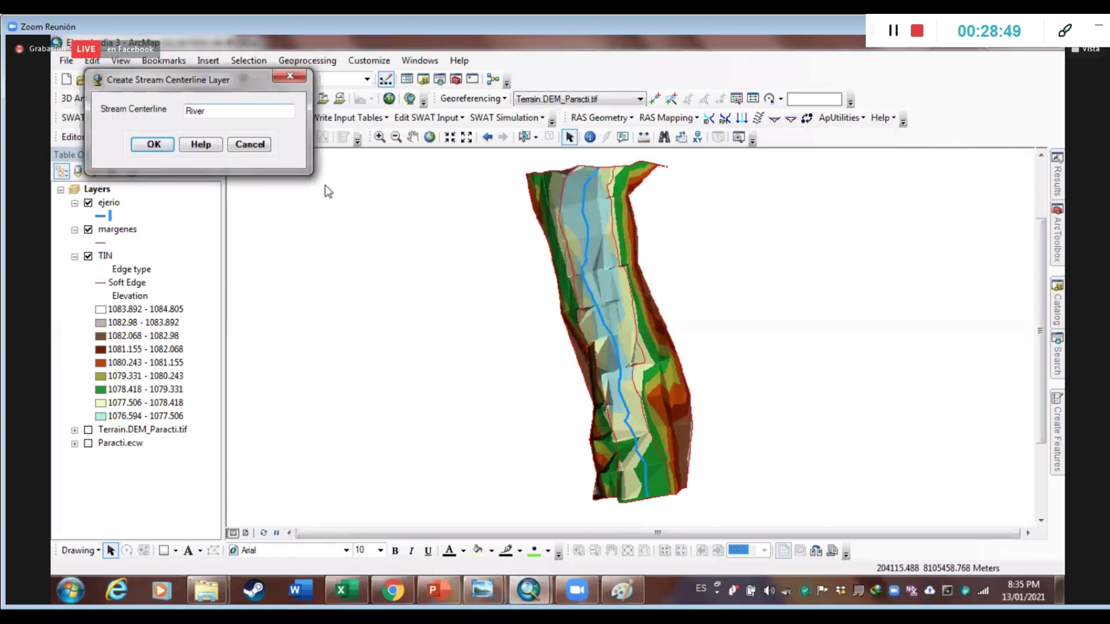
pyautogui.moveTo(171, 86); pyautogui.dragTo(375, 196)
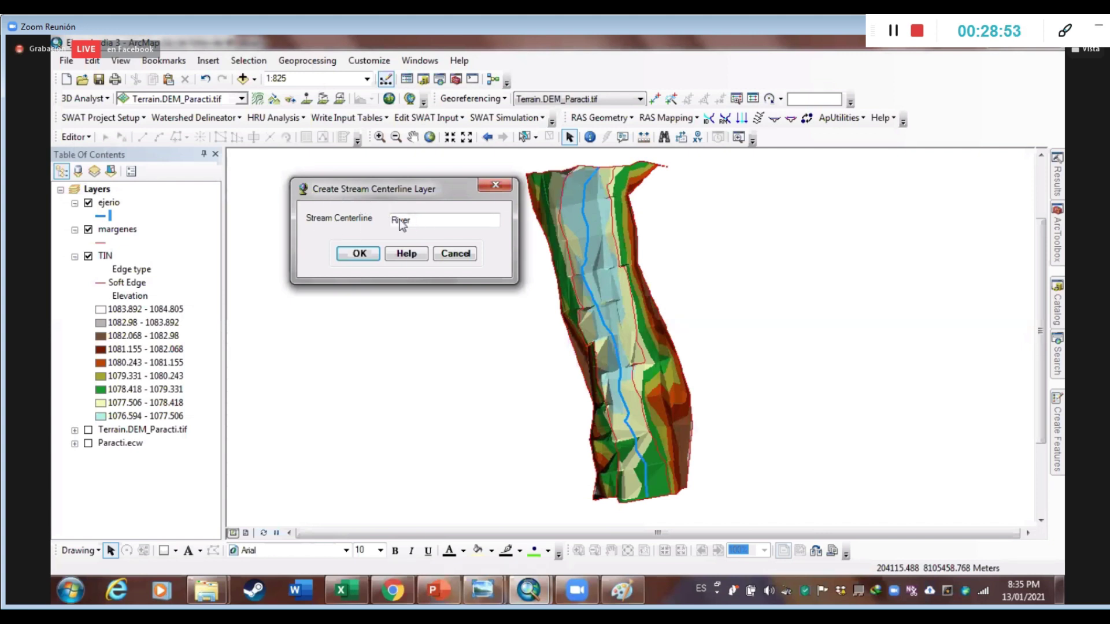
pyautogui.moveTo(432, 221); pyautogui.dragTo(368, 223)
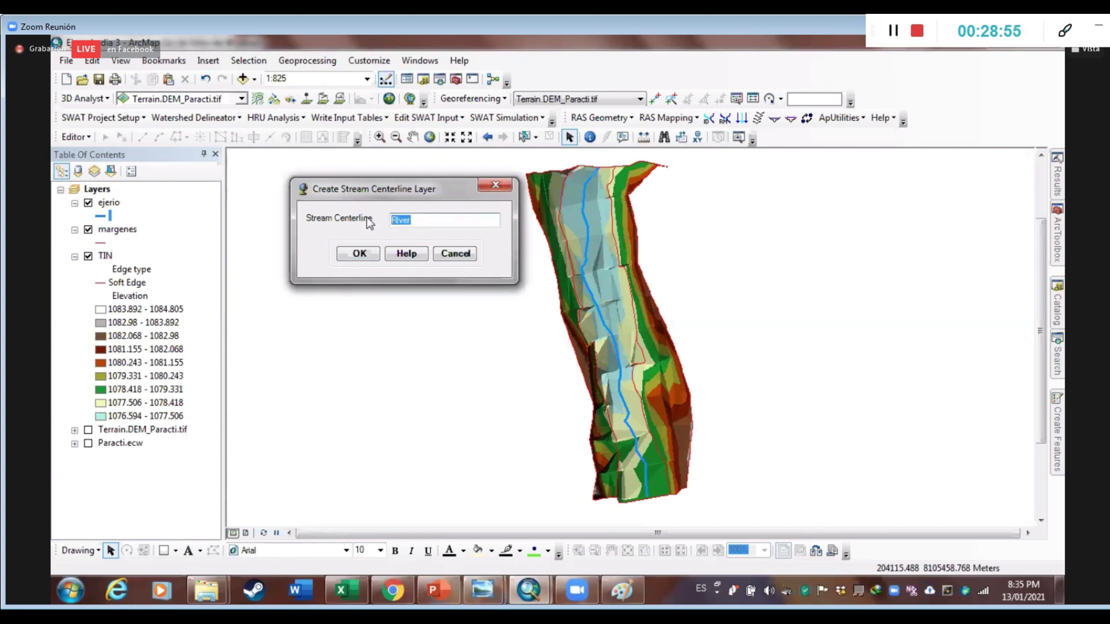
pyautogui.write('Eje Rio')
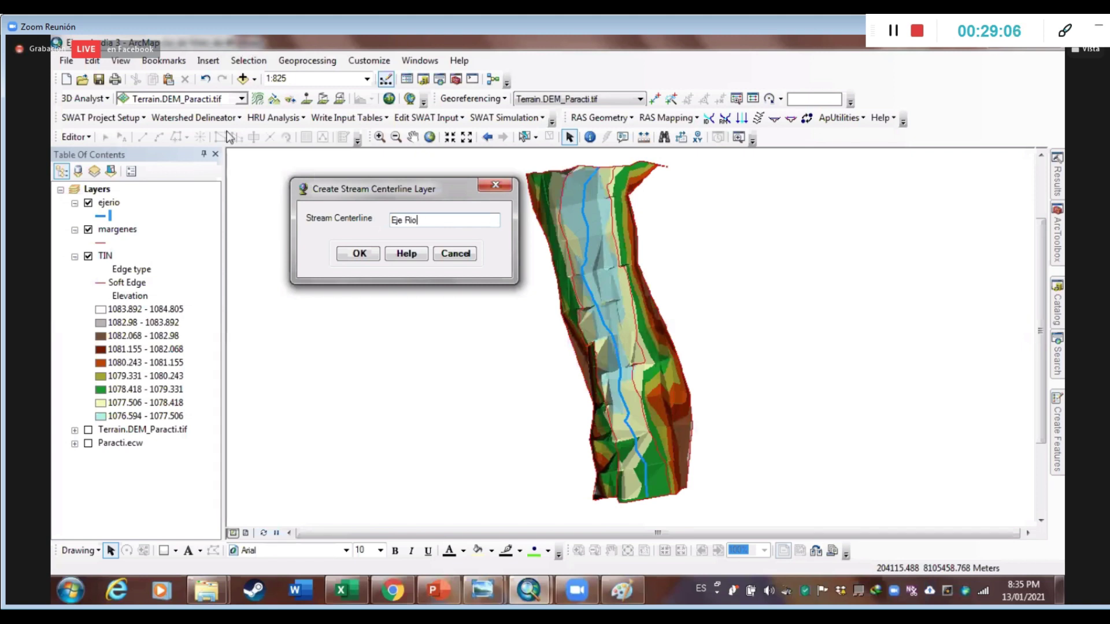
pyautogui.click(354, 255)
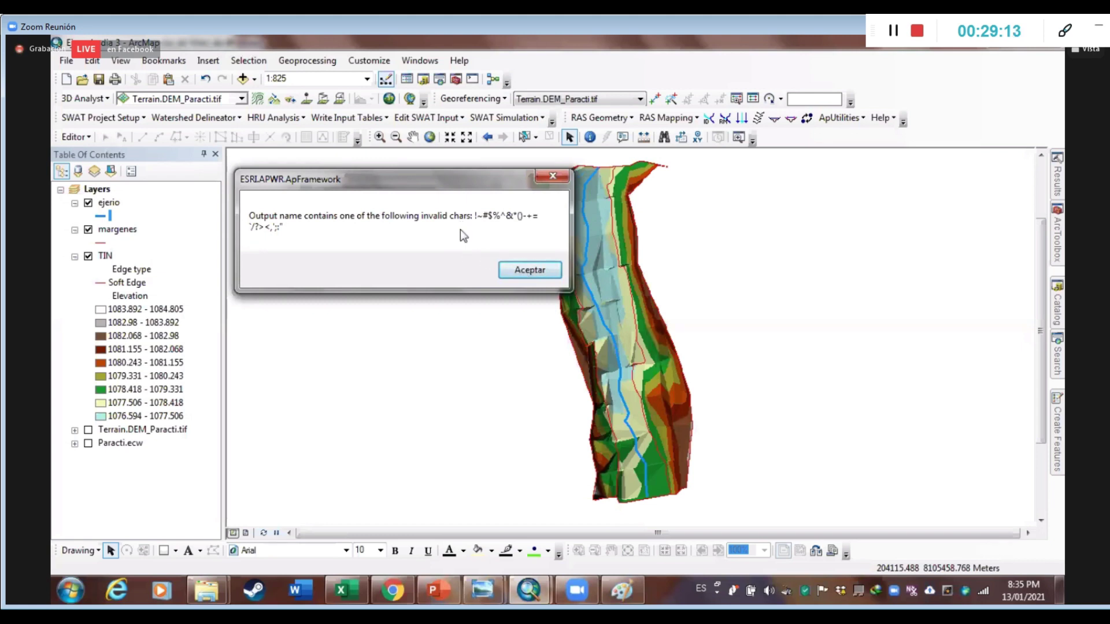
pyautogui.press('Return')
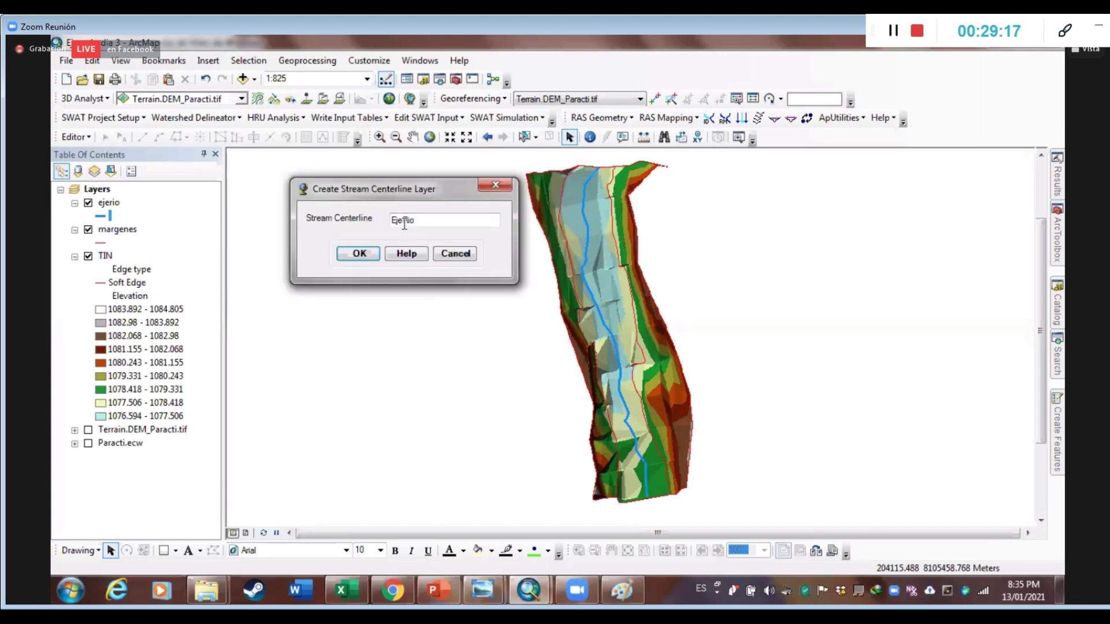
pyautogui.click(370, 260)
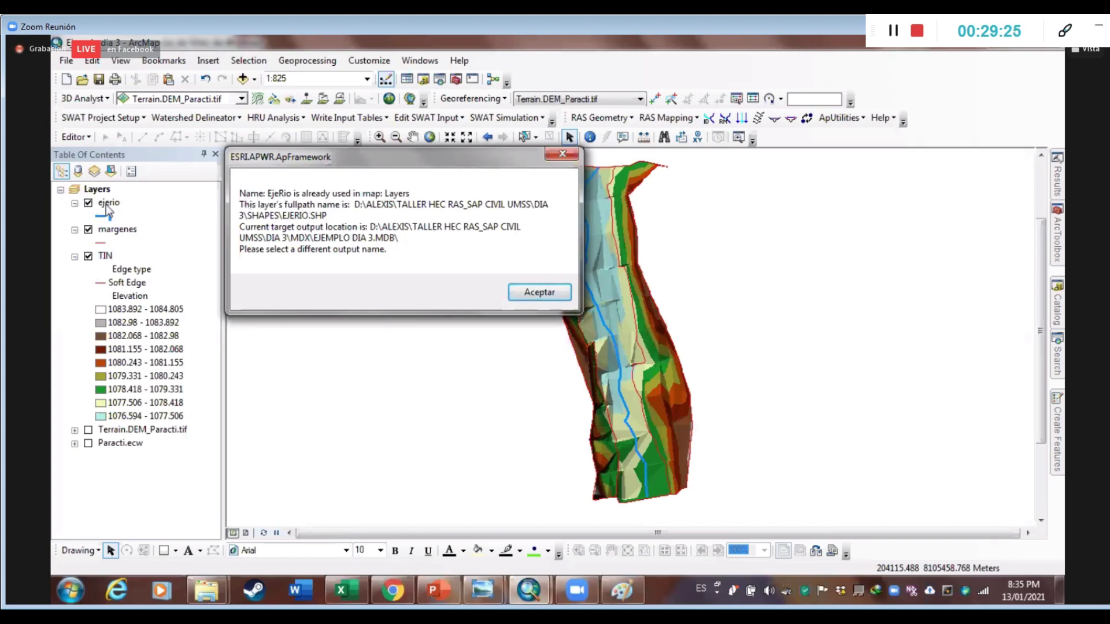
pyautogui.click(527, 295)
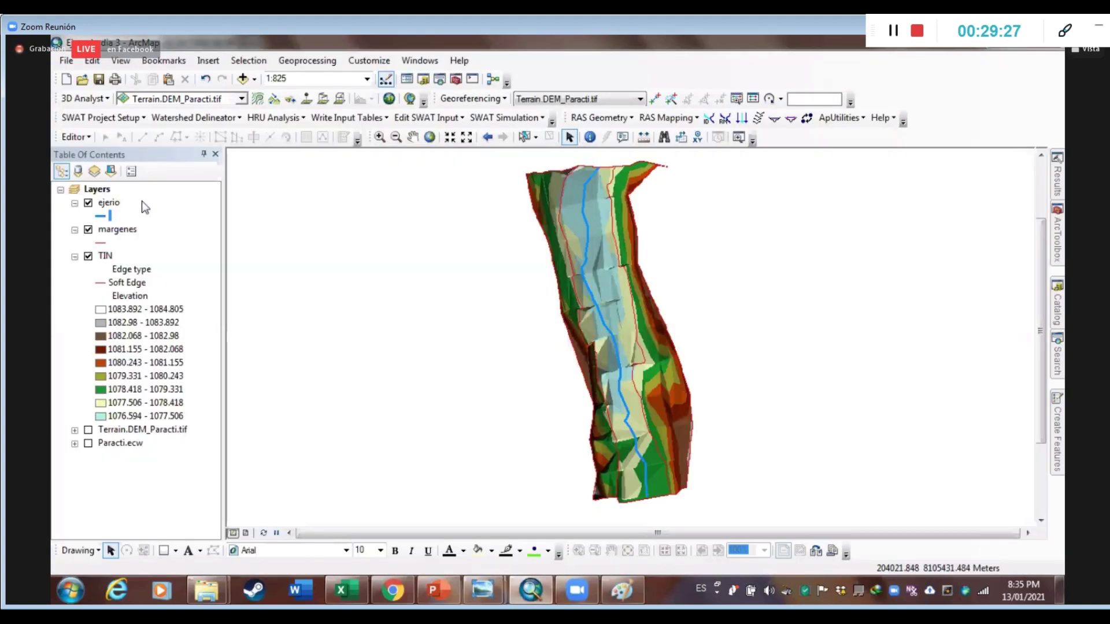
pyautogui.click(630, 119)
pyautogui.moveTo(665, 134)
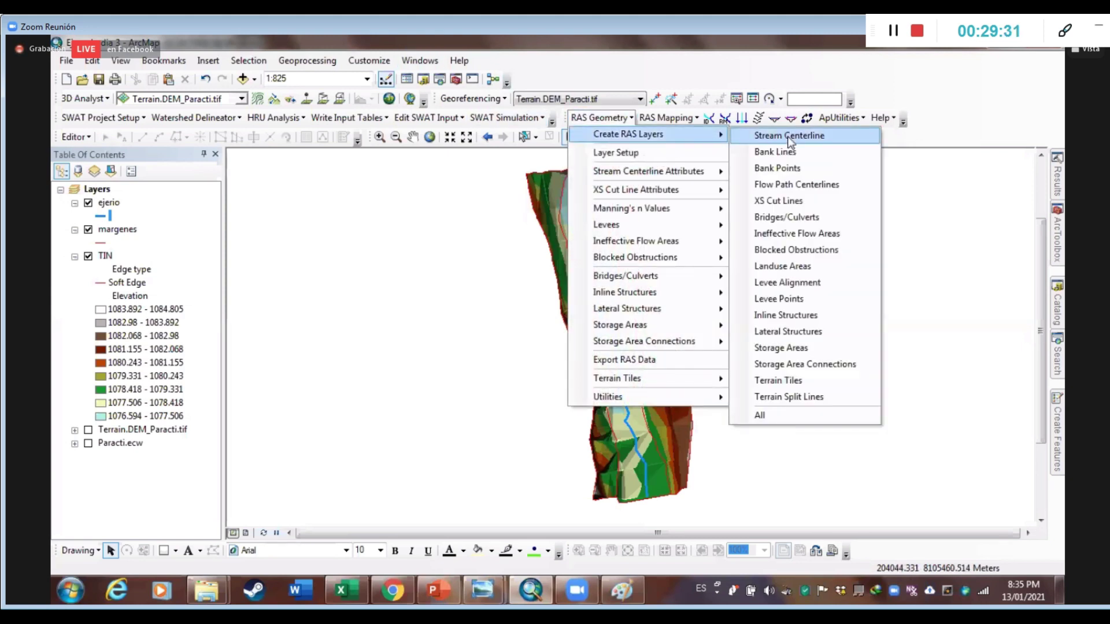
# Create the stream centerline layer named River and confirm it
pyautogui.click(775, 136)
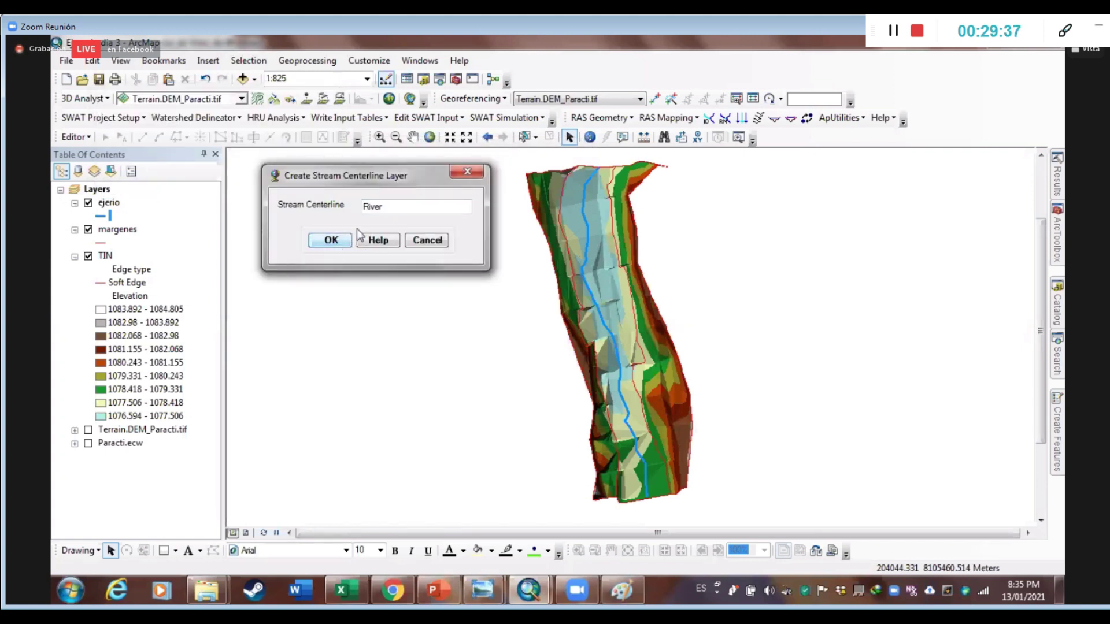
pyautogui.click(336, 240)
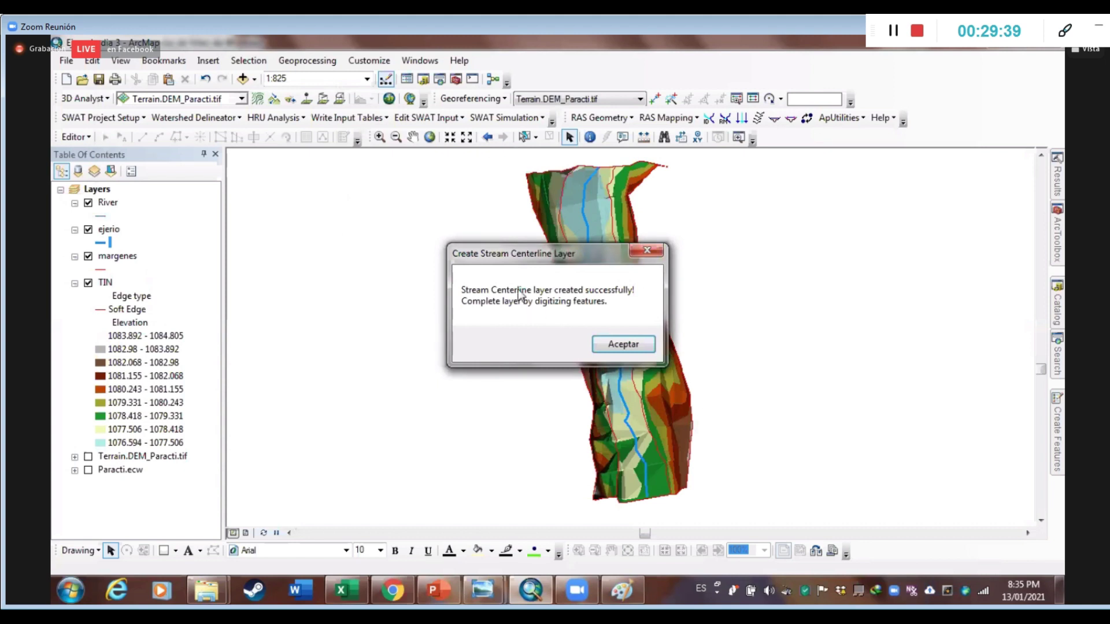
pyautogui.click(614, 343)
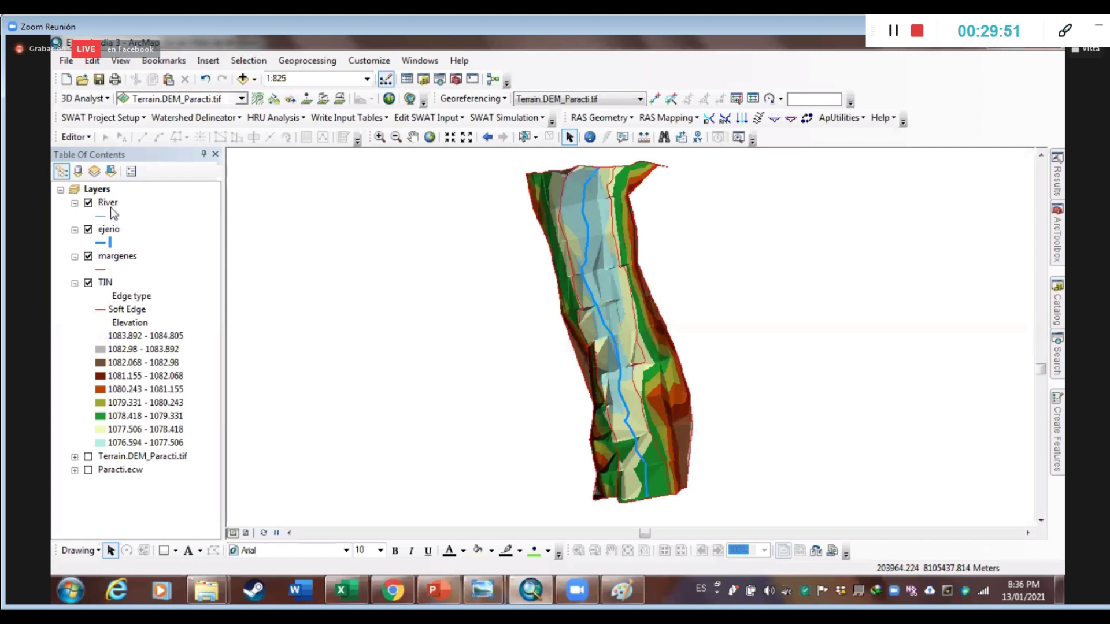
# Toggle the ejerio and River layers' visibility to check the new layer, leaving both shown
pyautogui.click(89, 230)
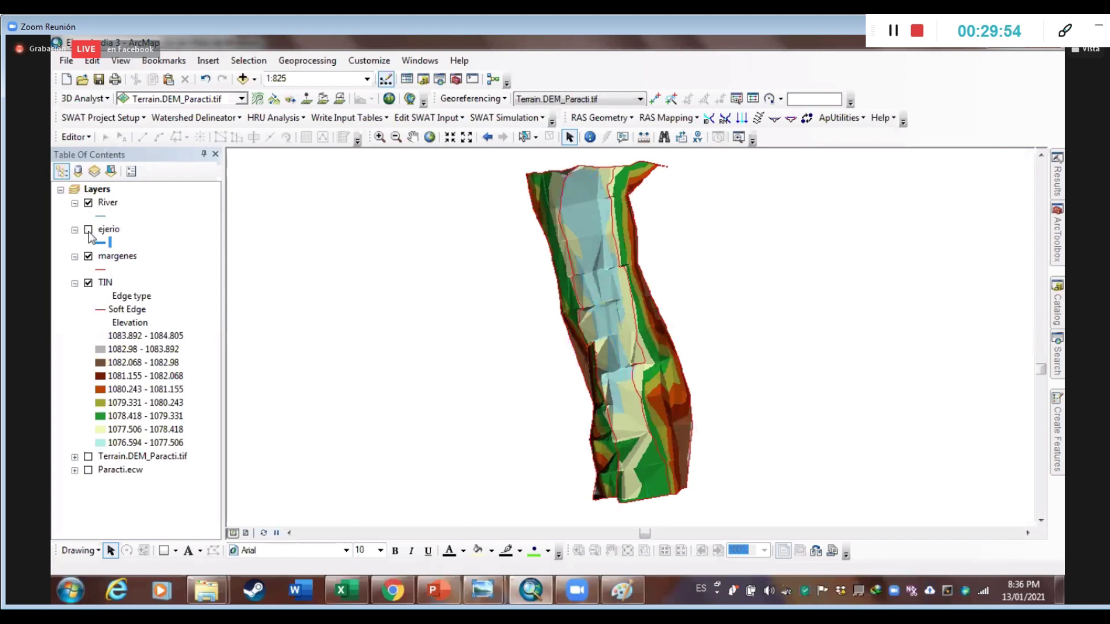
pyautogui.click(94, 205)
pyautogui.click(87, 203)
pyautogui.click(88, 203)
pyautogui.click(87, 232)
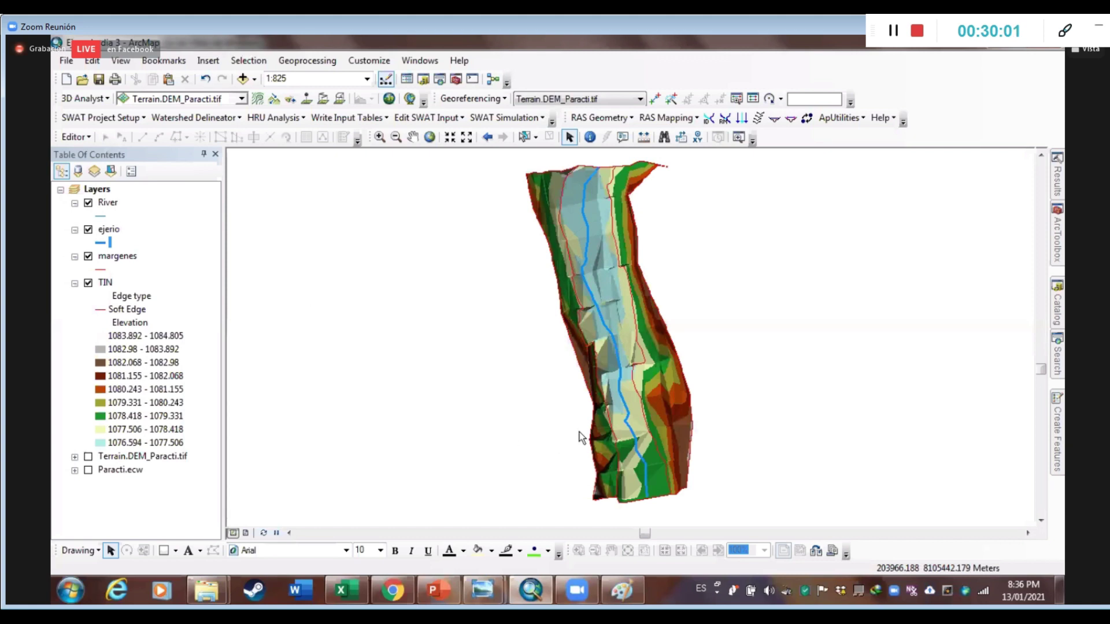
pyautogui.rightClick(107, 202)
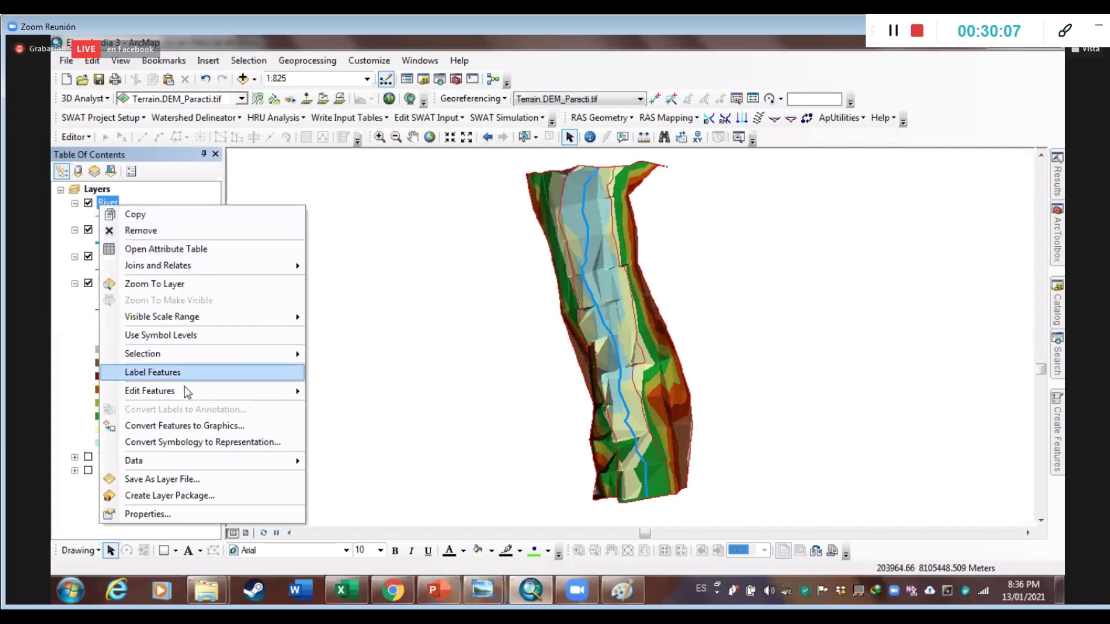
# Start editing the River layer via Edit Features > Start Editing
pyautogui.moveTo(186, 391)
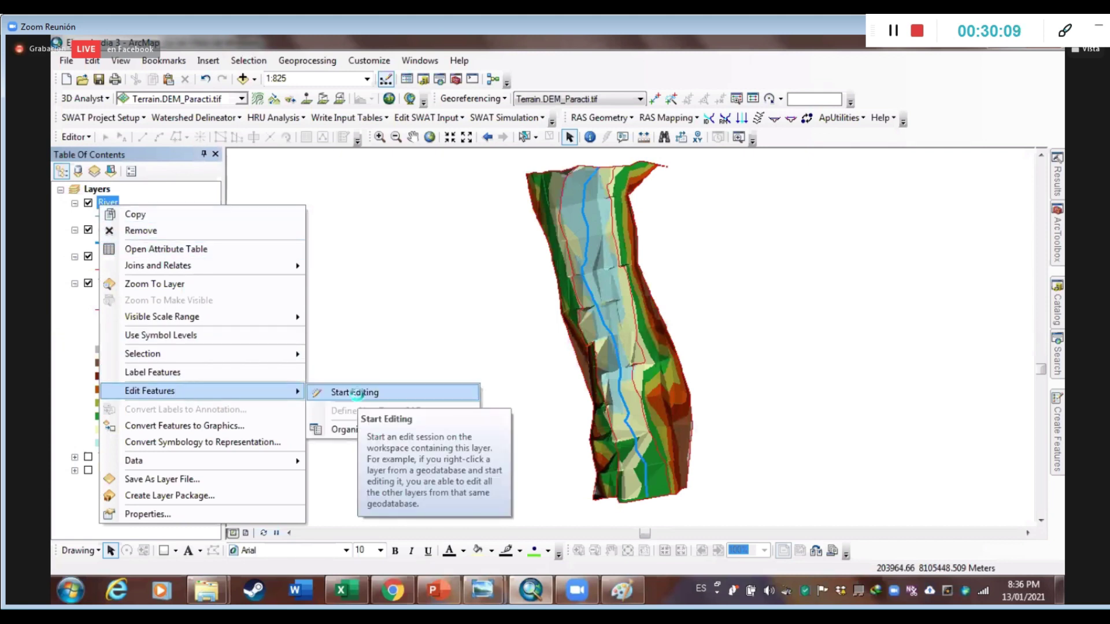
pyautogui.click(354, 393)
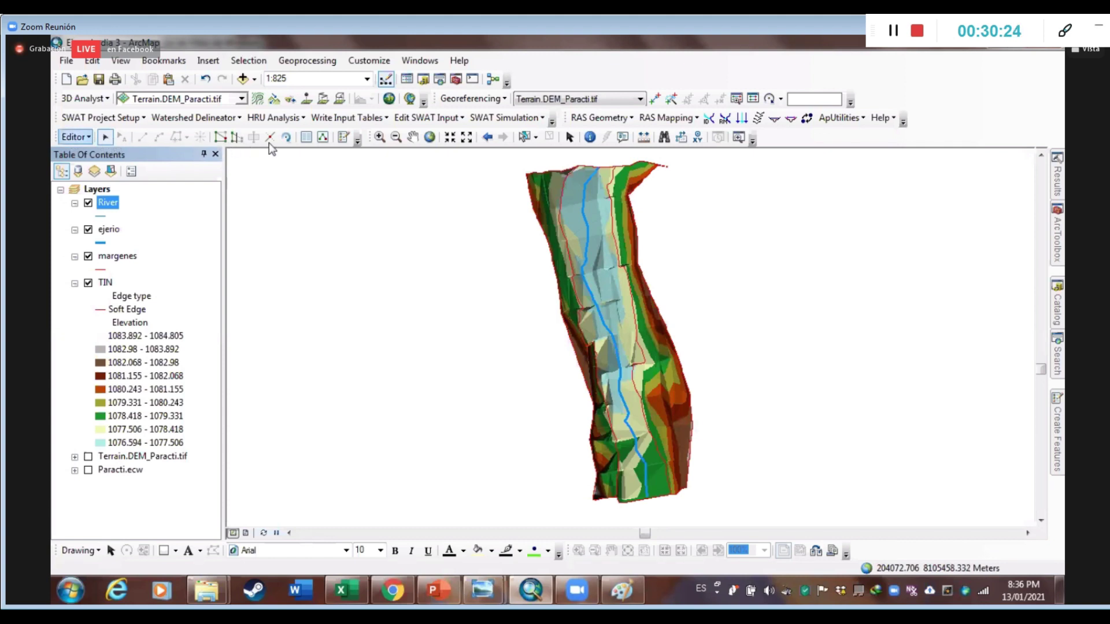
pyautogui.rightClick(957, 139)
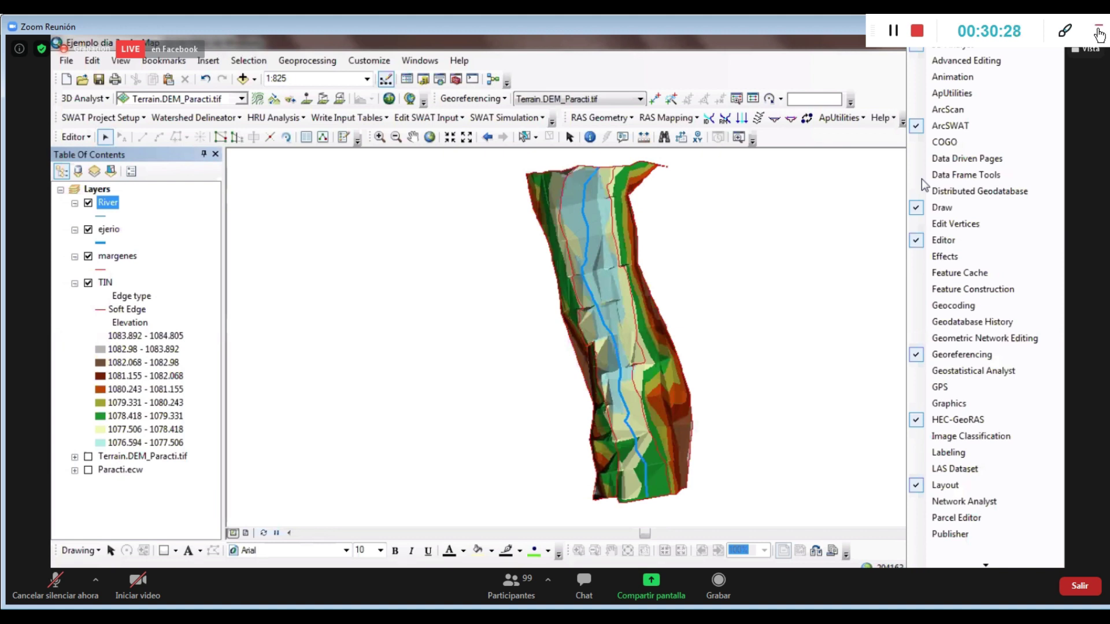
# In Create Features, pick the River template with the Line construction tool
pyautogui.click(344, 143)
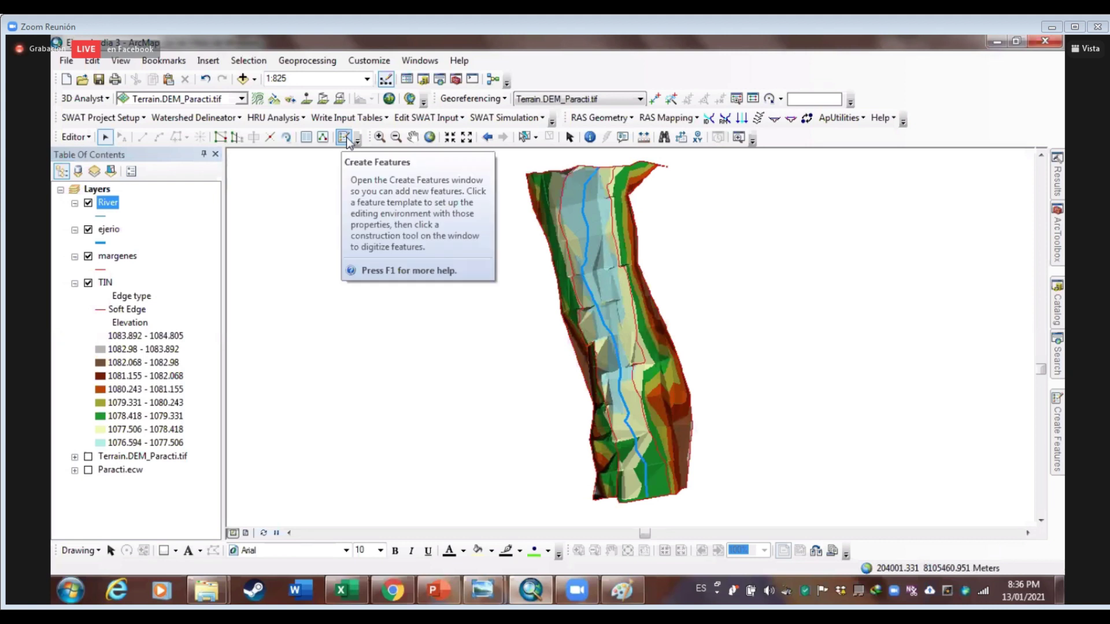
pyautogui.click(346, 139)
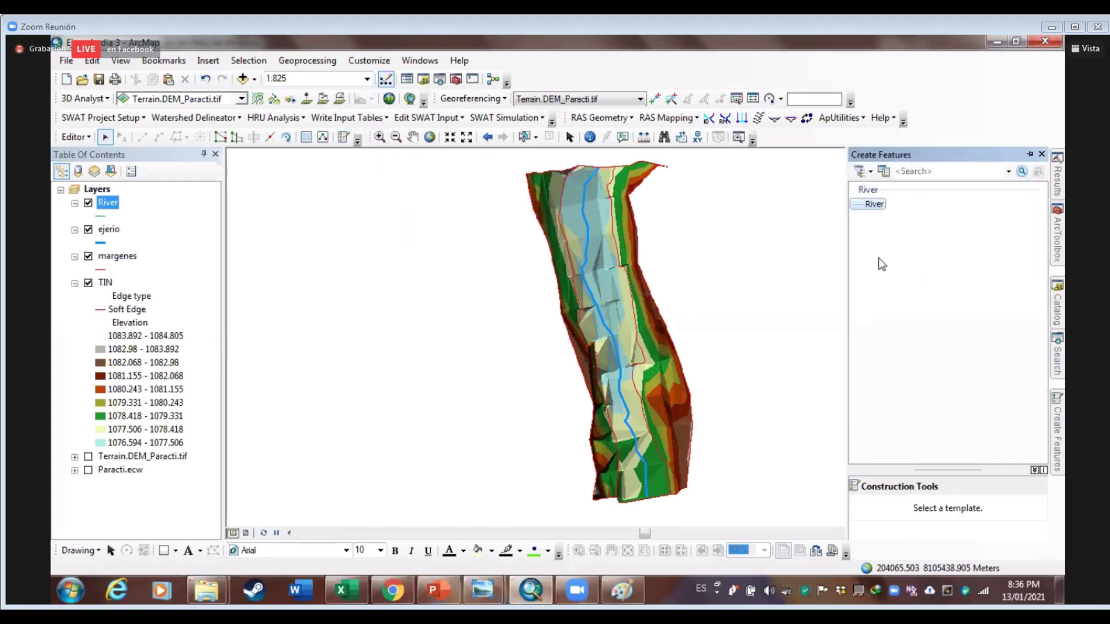
pyautogui.click(864, 206)
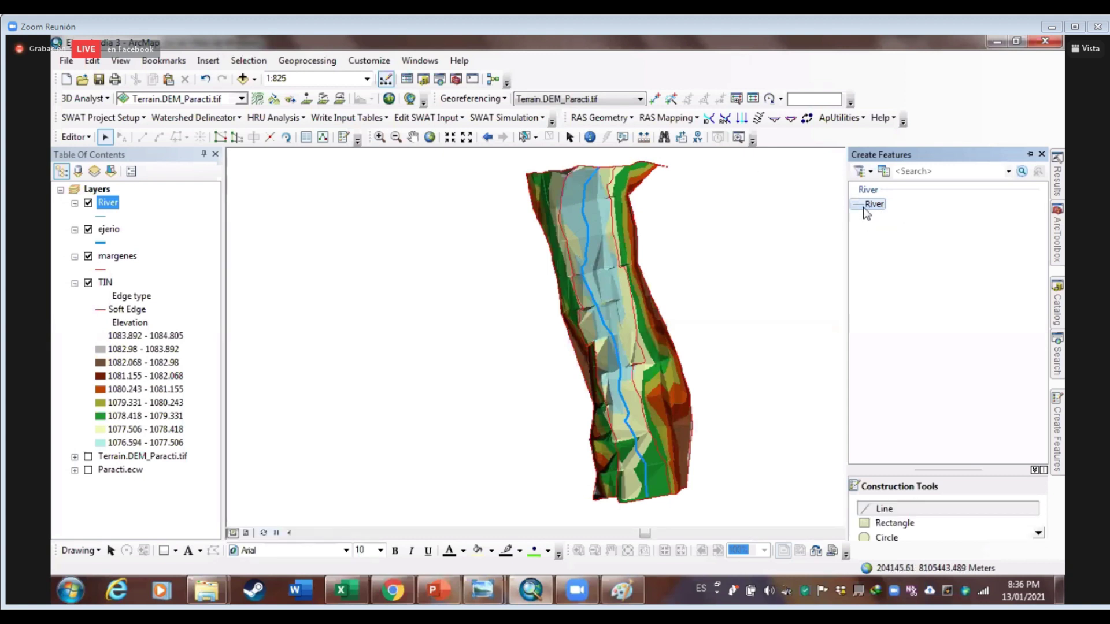
pyautogui.click(877, 506)
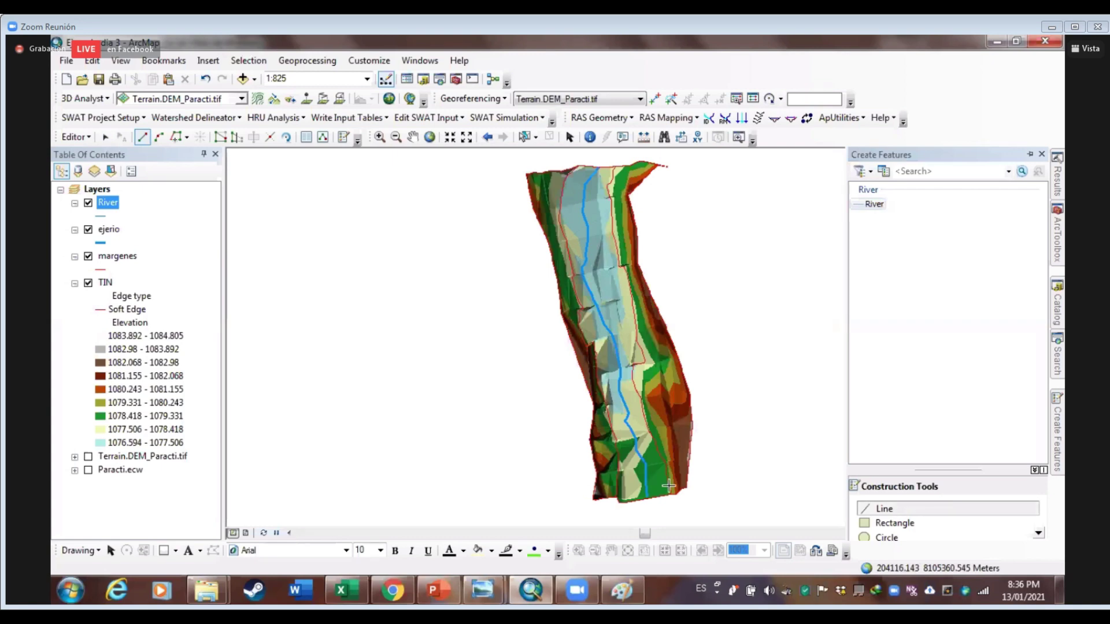
# Zoom to about 1:125 on the channel's lower end and start the River line at the ejerio line's end
pyautogui.scroll(-1, 652, 475)
pyautogui.scroll(-5, 651, 475)
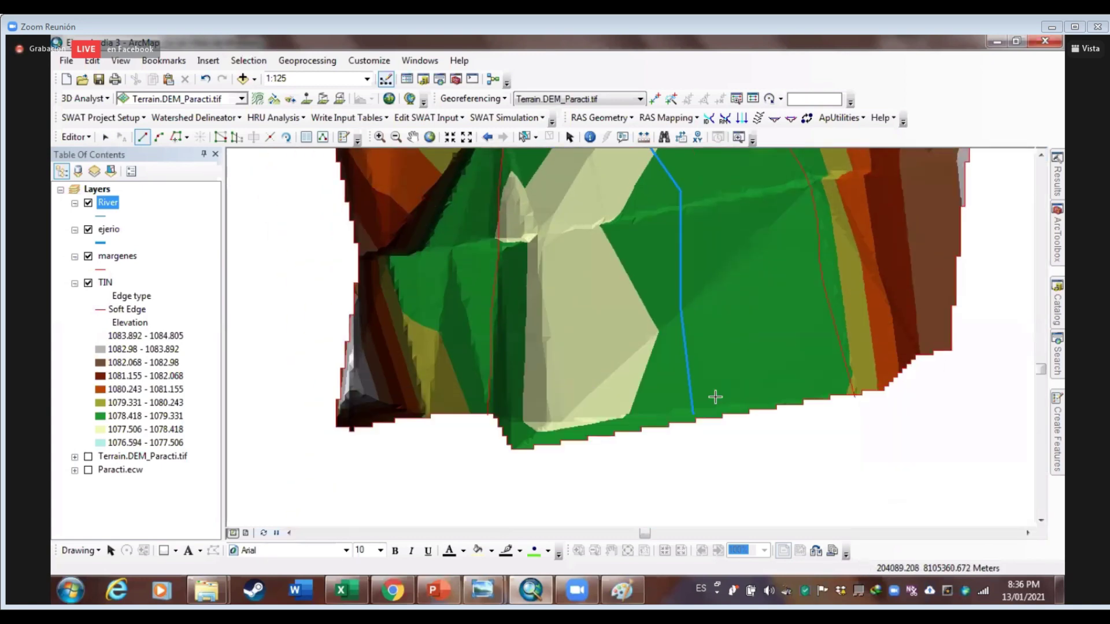
pyautogui.scroll(-1, 692, 390)
pyautogui.scroll(-1, 692, 390)
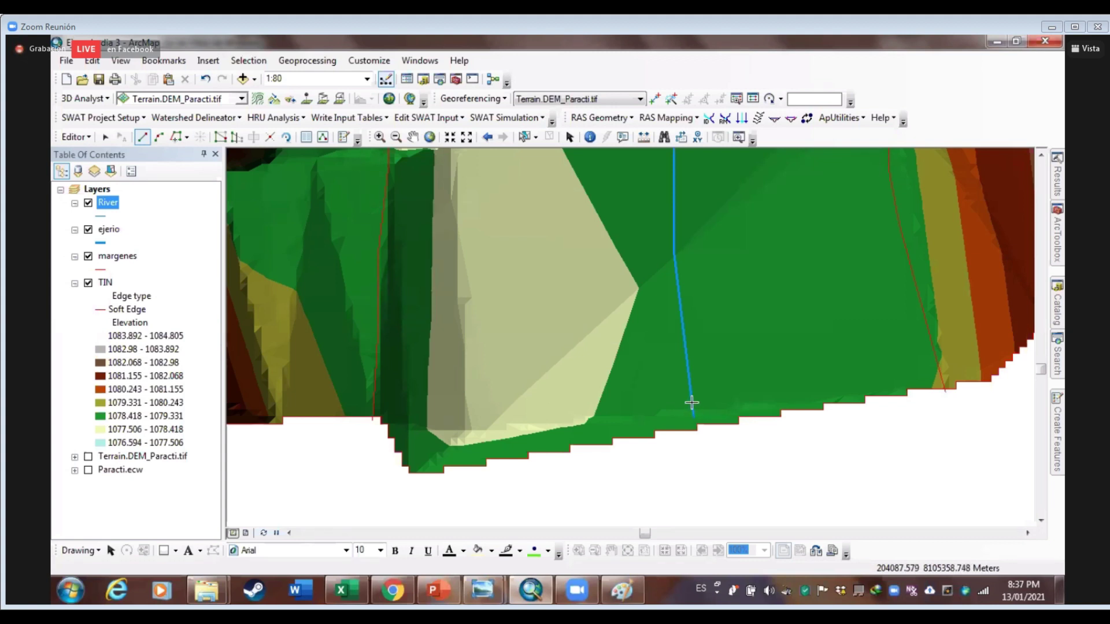
pyautogui.click(693, 399)
pyautogui.scroll(2, 676, 327)
pyautogui.scroll(-2, 674, 334)
pyautogui.scroll(-2, 673, 335)
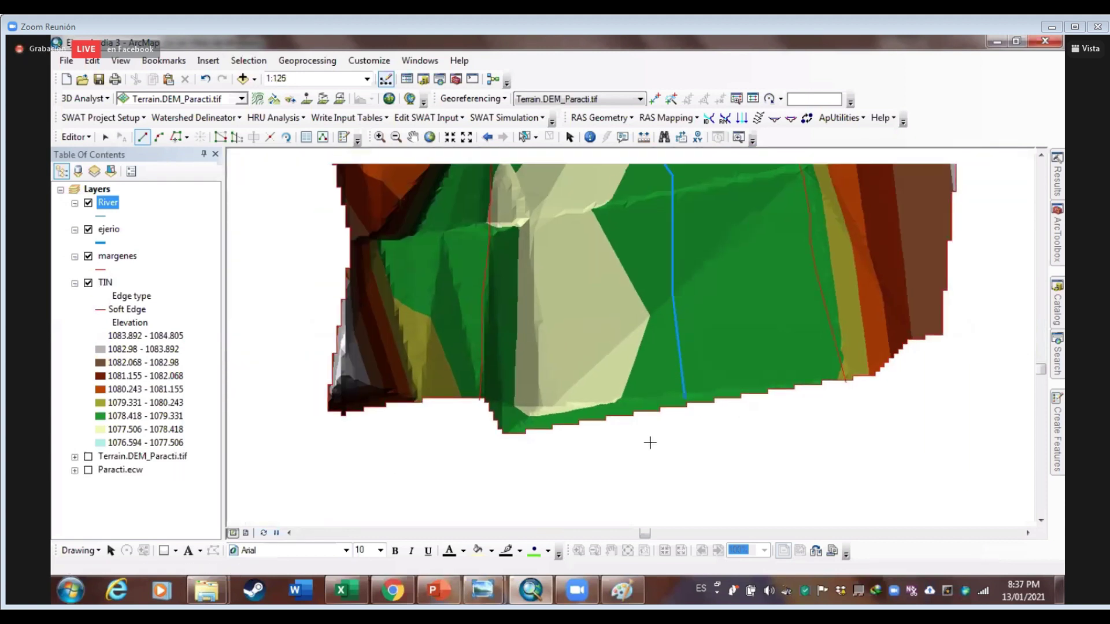
pyautogui.click(654, 428)
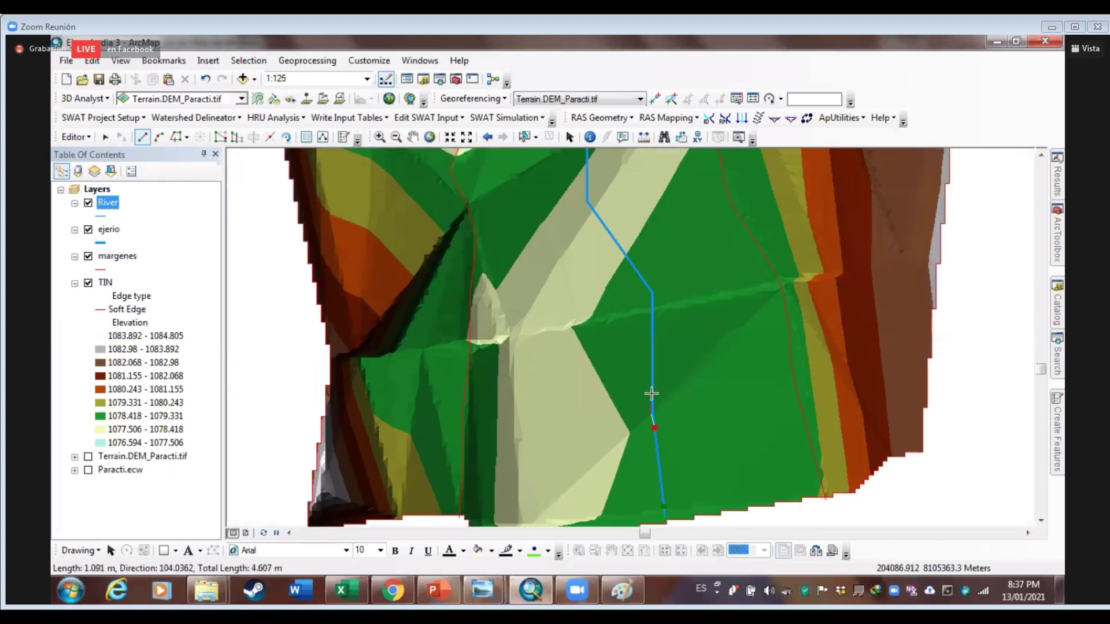
# Trace the River line up the channel centre through the lower bends
pyautogui.click(651, 405)
pyautogui.click(652, 294)
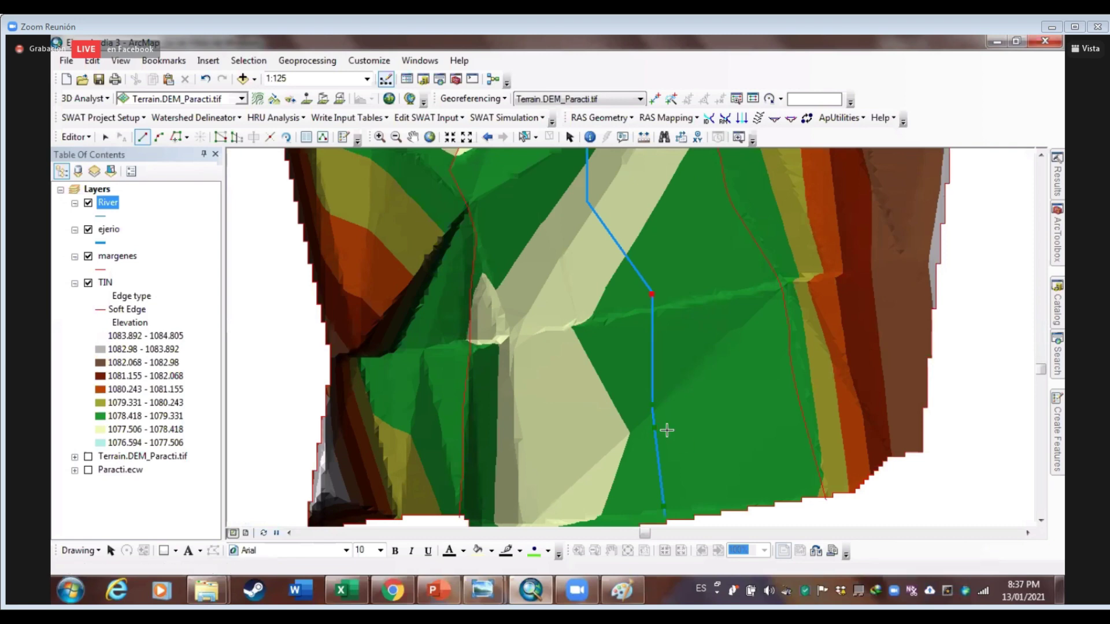
pyautogui.moveTo(629, 279); pyautogui.dragTo(665, 428)
pyautogui.click(626, 357)
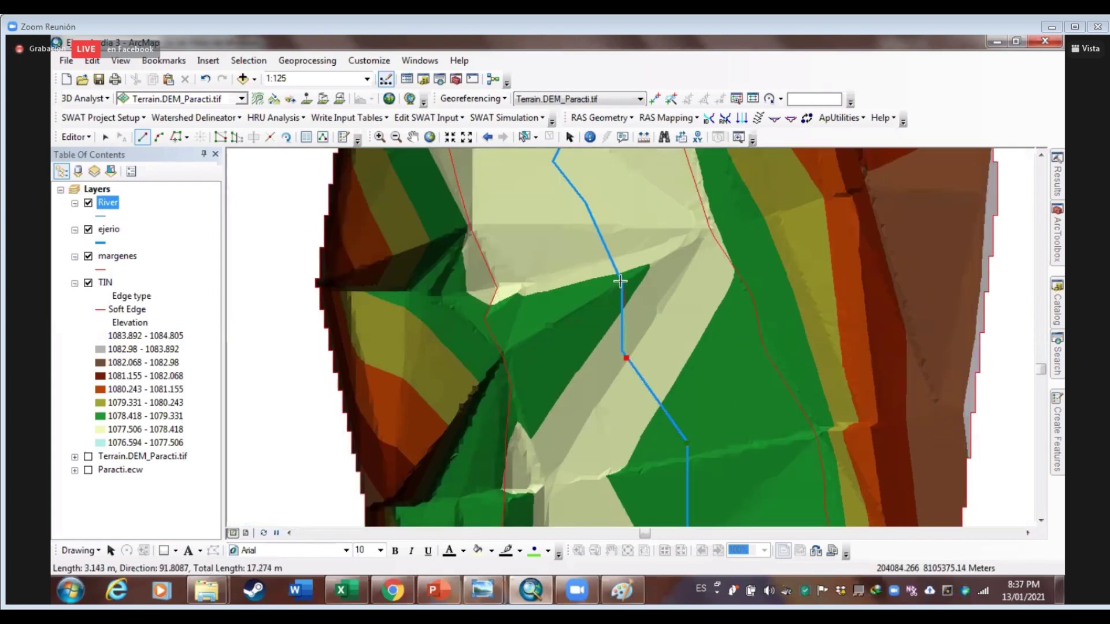
pyautogui.moveTo(595, 301)
pyautogui.mouseDown()
pyautogui.moveTo(620, 394)
pyautogui.moveTo(658, 430)
pyautogui.mouseUp()
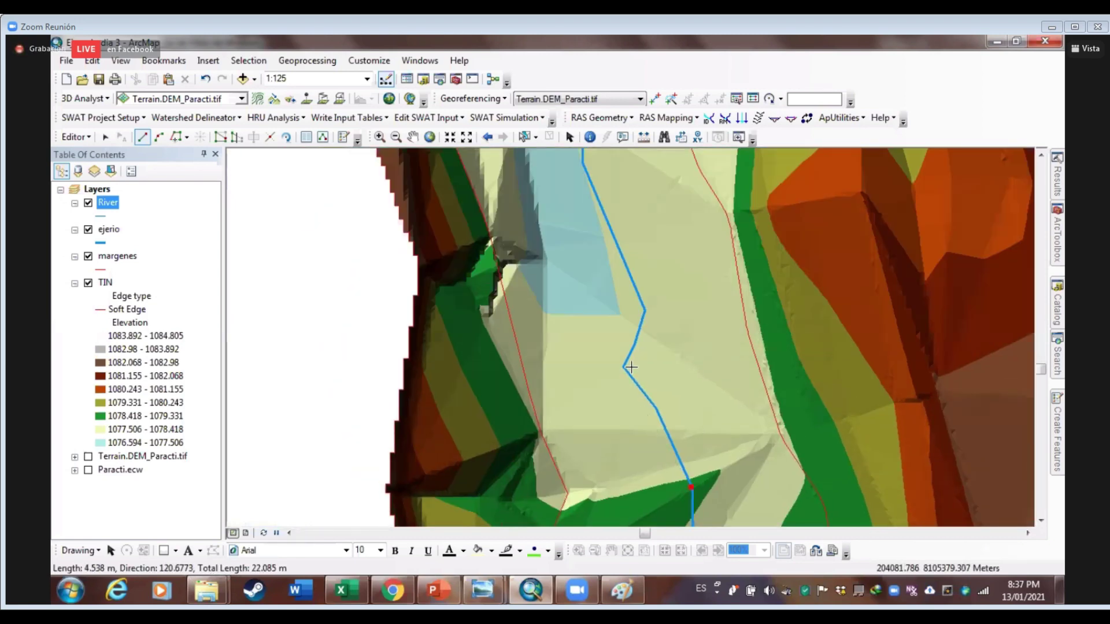
pyautogui.click(652, 404)
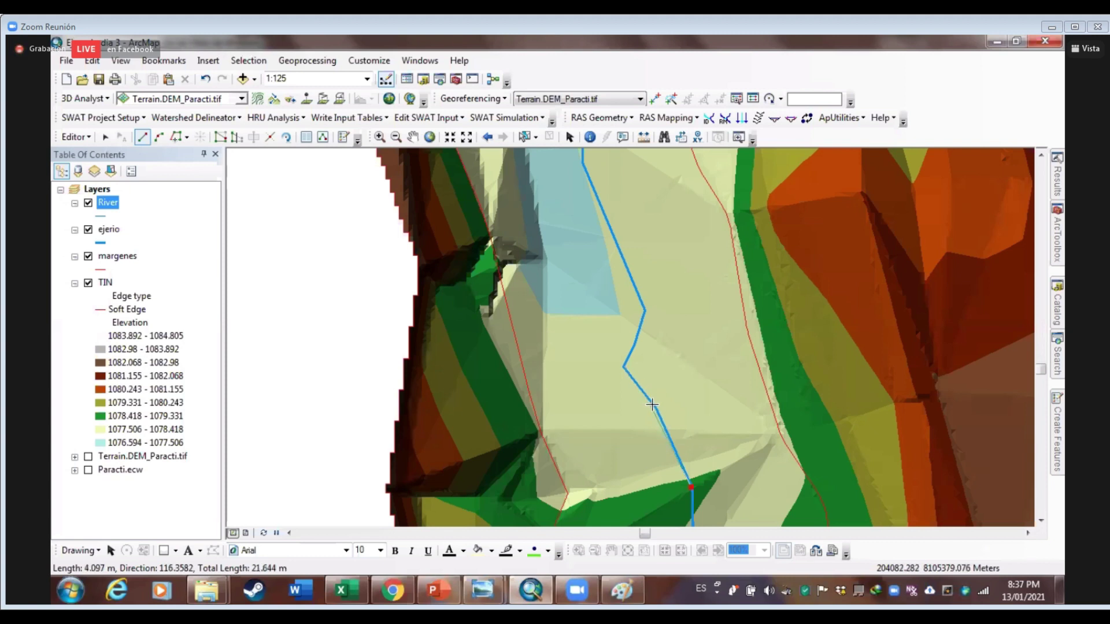
pyautogui.click(623, 369)
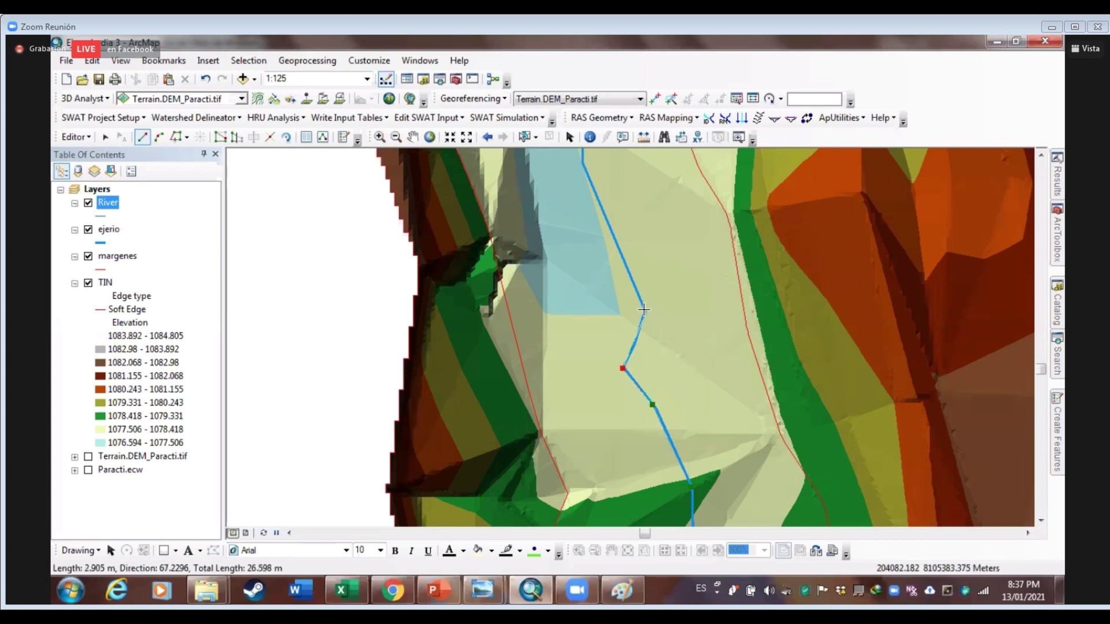
pyautogui.click(645, 311)
pyautogui.moveTo(649, 311); pyautogui.dragTo(754, 455)
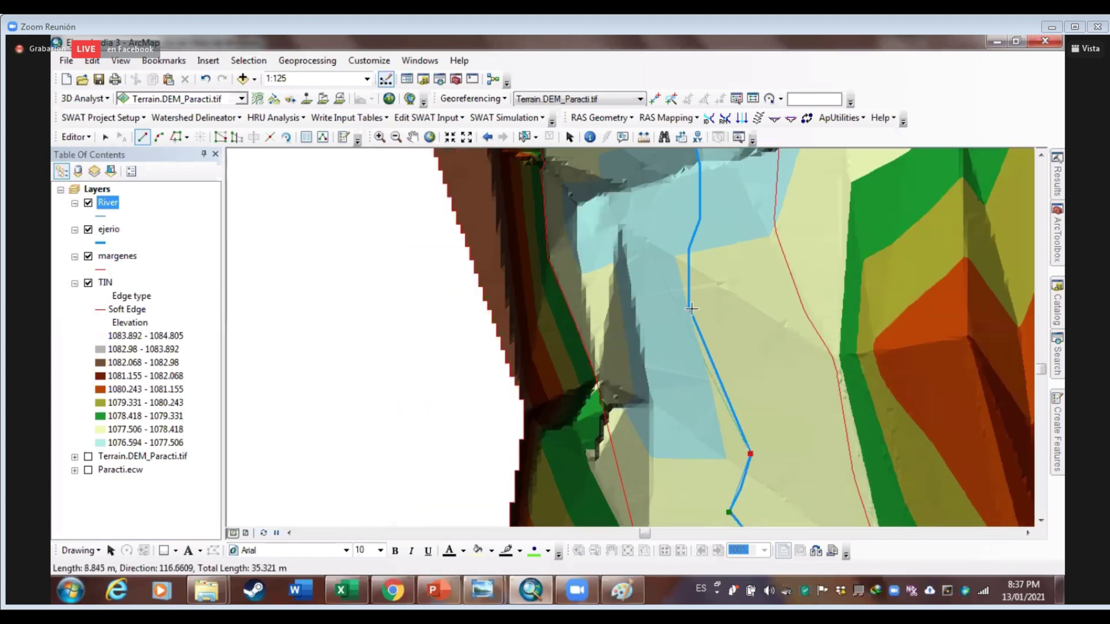
pyautogui.click(689, 307)
pyautogui.click(691, 248)
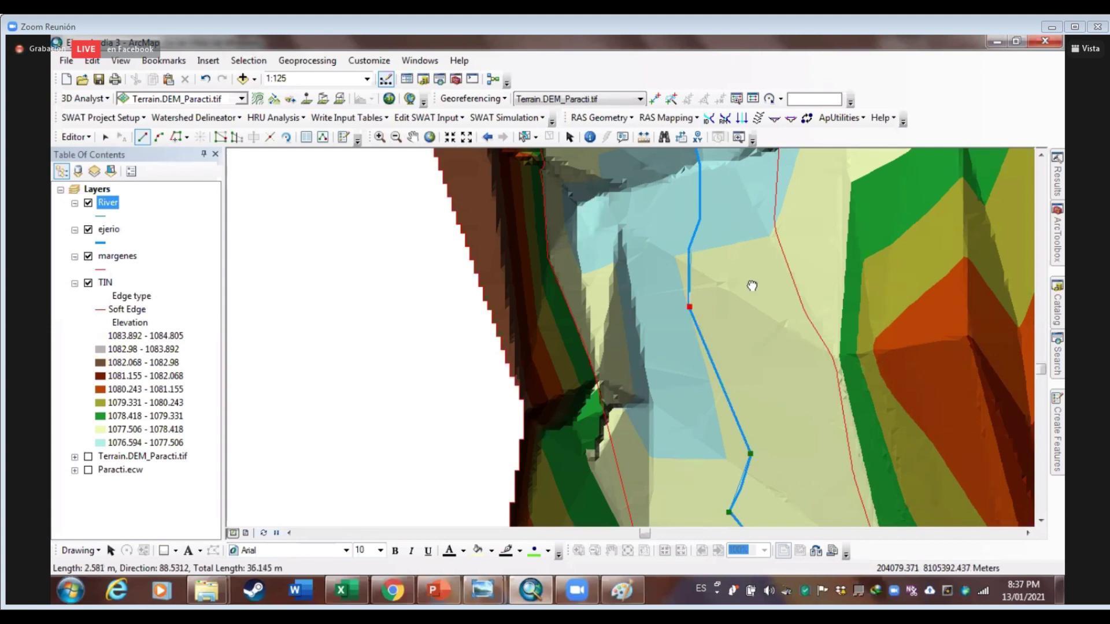
pyautogui.click(699, 222)
# Continue the River line along the ejerio axis through the middle stretch of the channel
pyautogui.moveTo(700, 222); pyautogui.dragTo(700, 401)
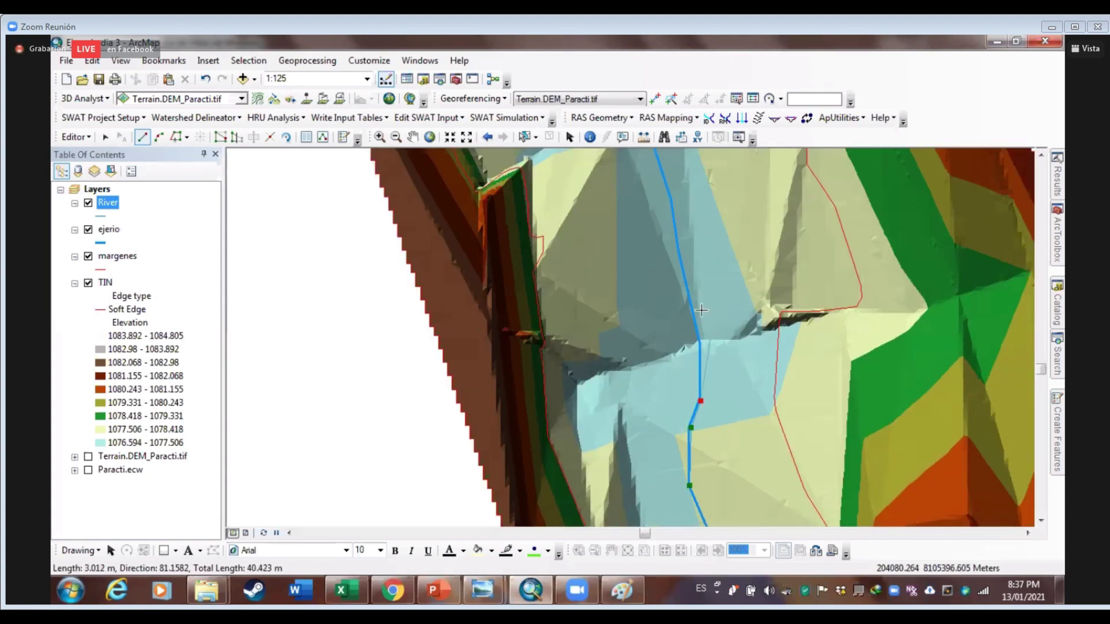
pyautogui.click(700, 343)
pyautogui.click(676, 247)
pyautogui.moveTo(676, 246); pyautogui.dragTo(754, 401)
pyautogui.click(744, 399)
pyautogui.click(723, 317)
pyautogui.click(672, 256)
pyautogui.moveTo(672, 256); pyautogui.dragTo(798, 354)
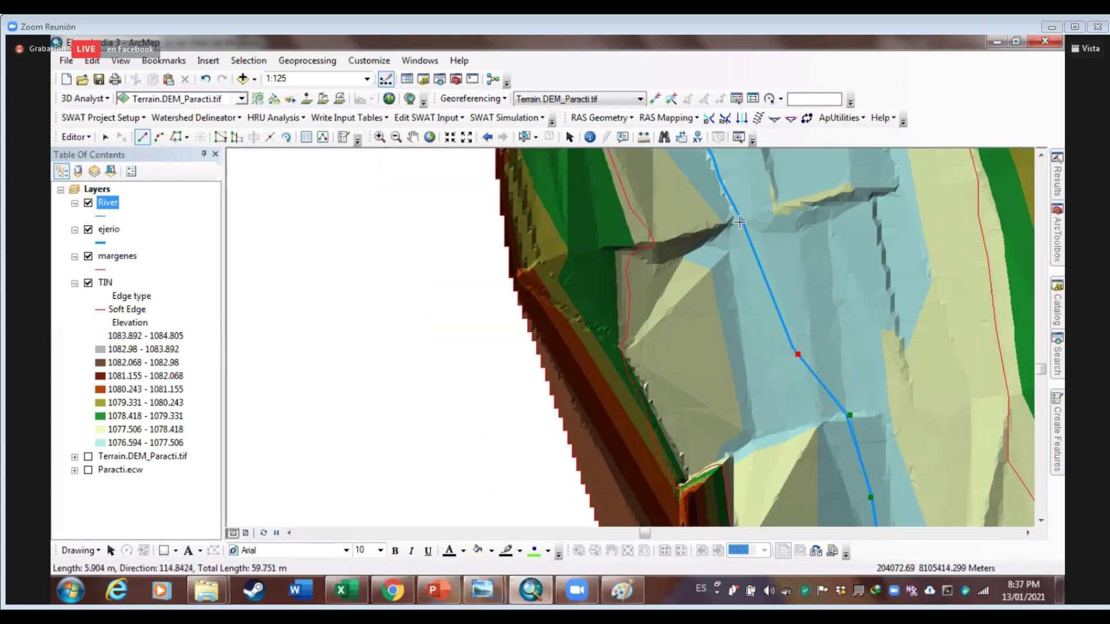
pyautogui.click(737, 219)
pyautogui.moveTo(790, 393); pyautogui.dragTo(799, 428)
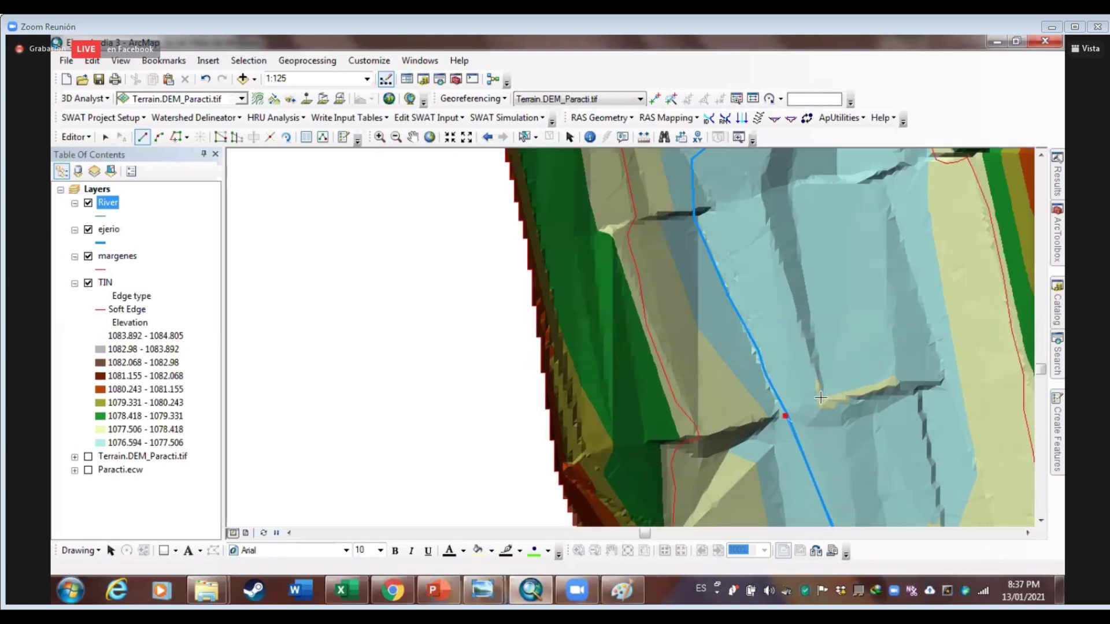
pyautogui.click(695, 217)
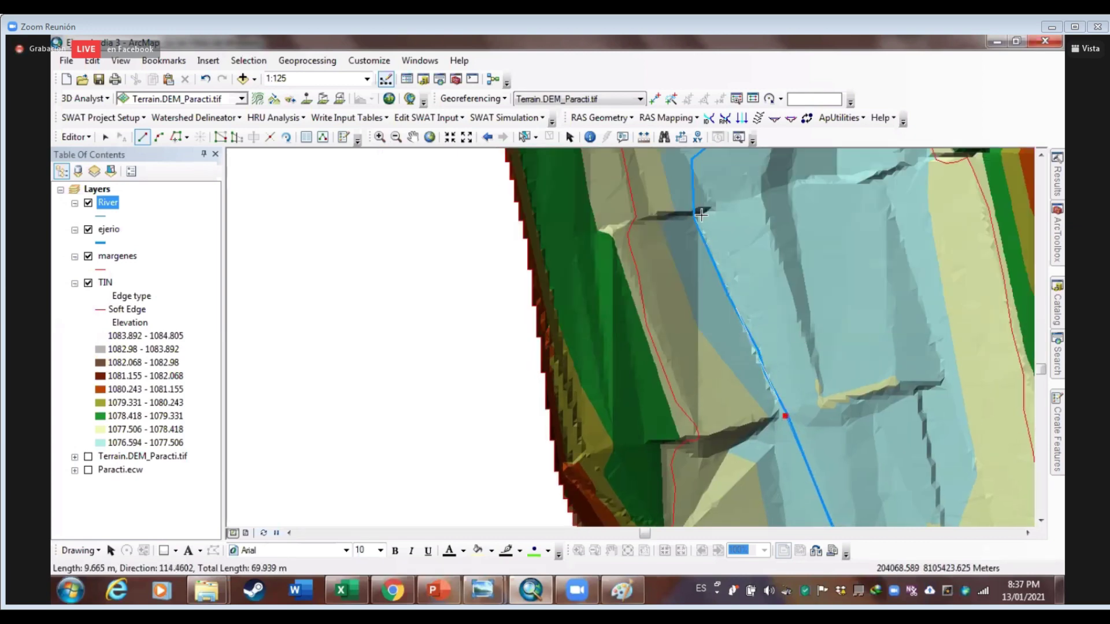
pyautogui.press('Up')
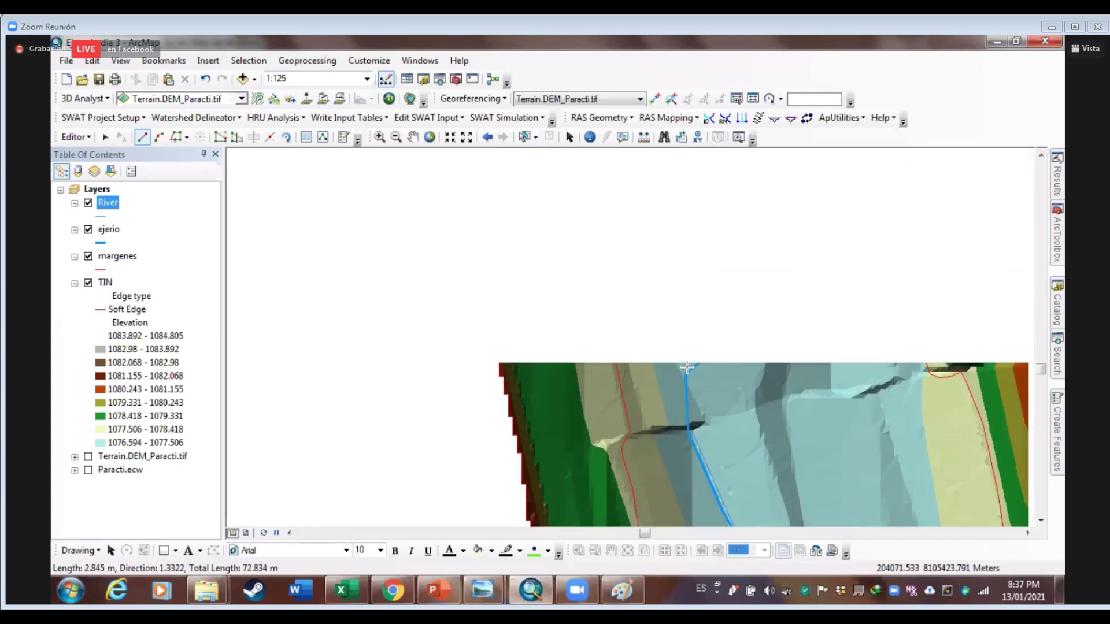
pyautogui.click(689, 374)
pyautogui.click(716, 324)
# Extend the River line to the TIN edge and finish it at about 102 m
pyautogui.moveTo(731, 271); pyautogui.dragTo(680, 378)
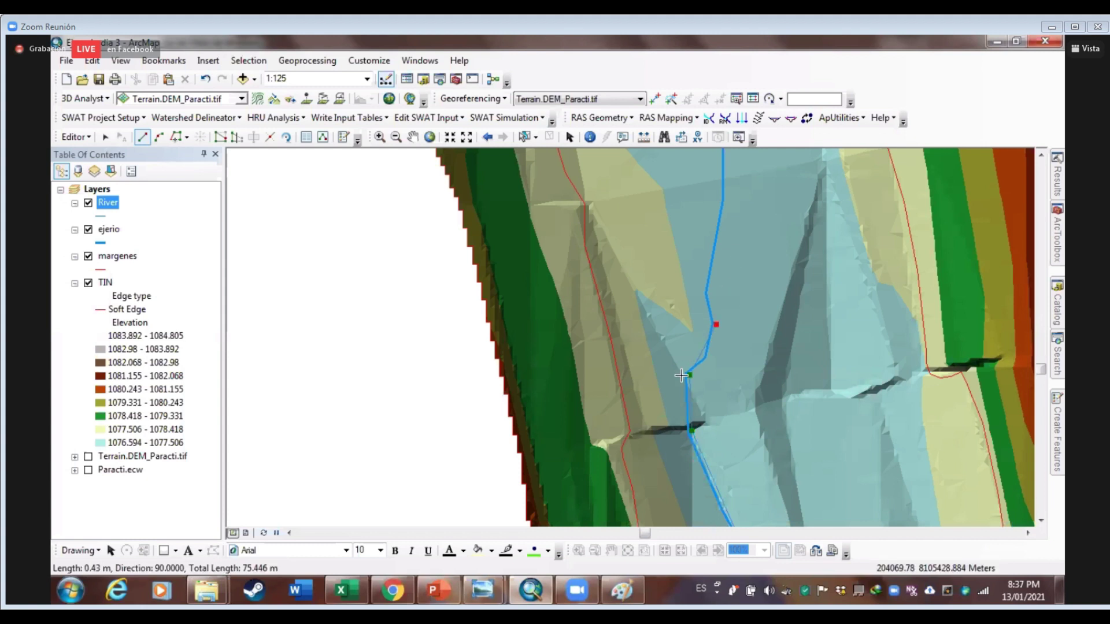
pyautogui.click(668, 336)
pyautogui.click(672, 249)
pyautogui.moveTo(652, 206); pyautogui.dragTo(665, 438)
pyautogui.click(666, 292)
pyautogui.click(682, 285)
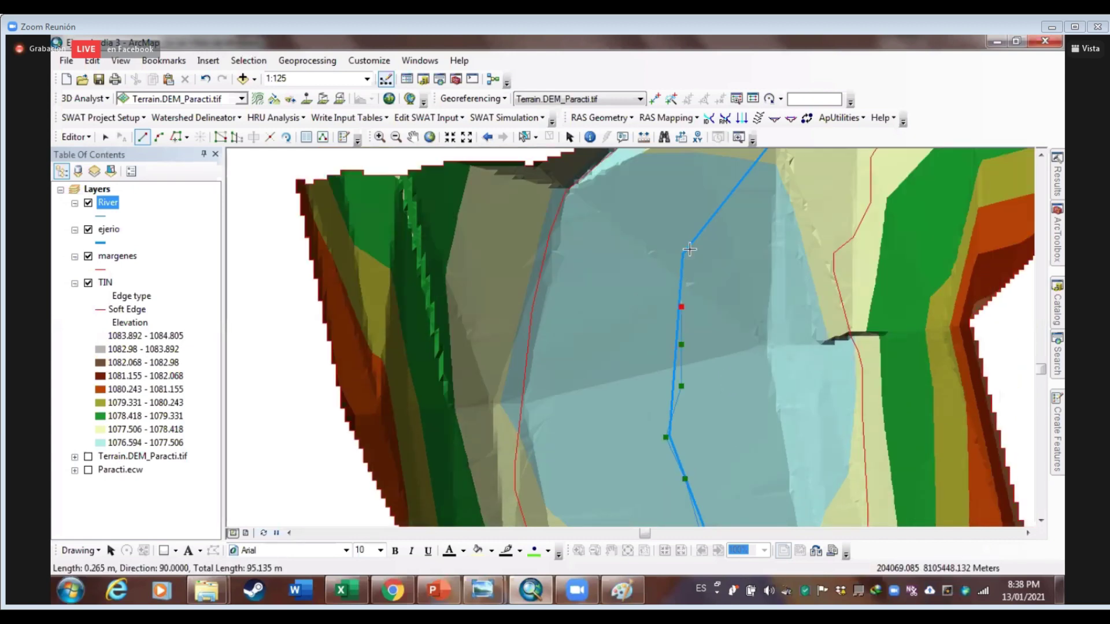
pyautogui.moveTo(705, 235); pyautogui.dragTo(642, 391)
pyautogui.click(630, 397)
pyautogui.click(654, 363)
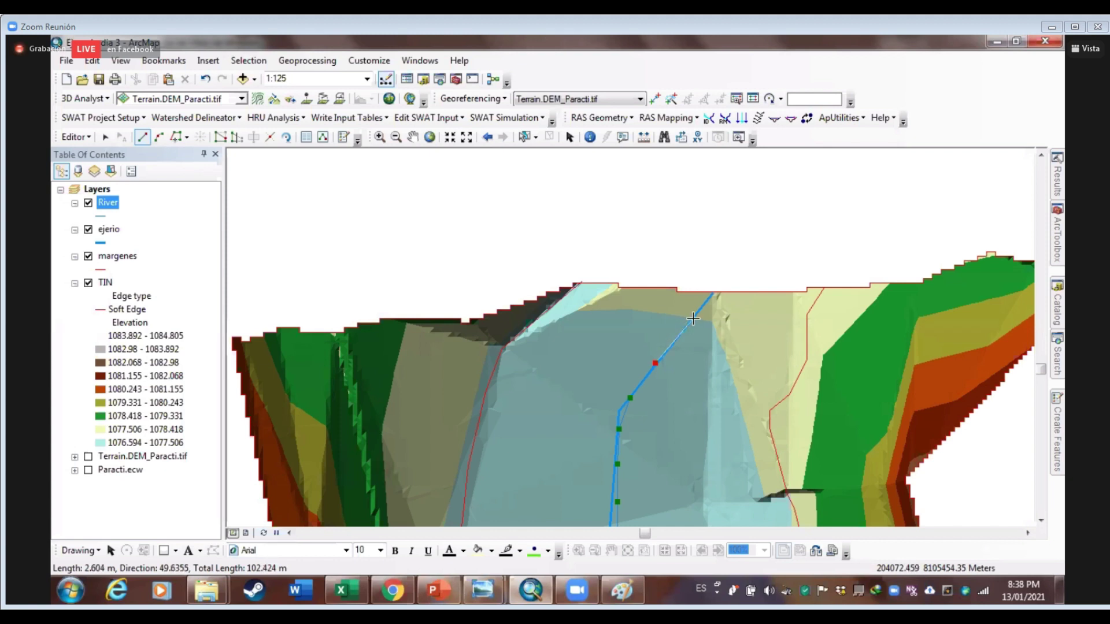
pyautogui.doubleClick(693, 319)
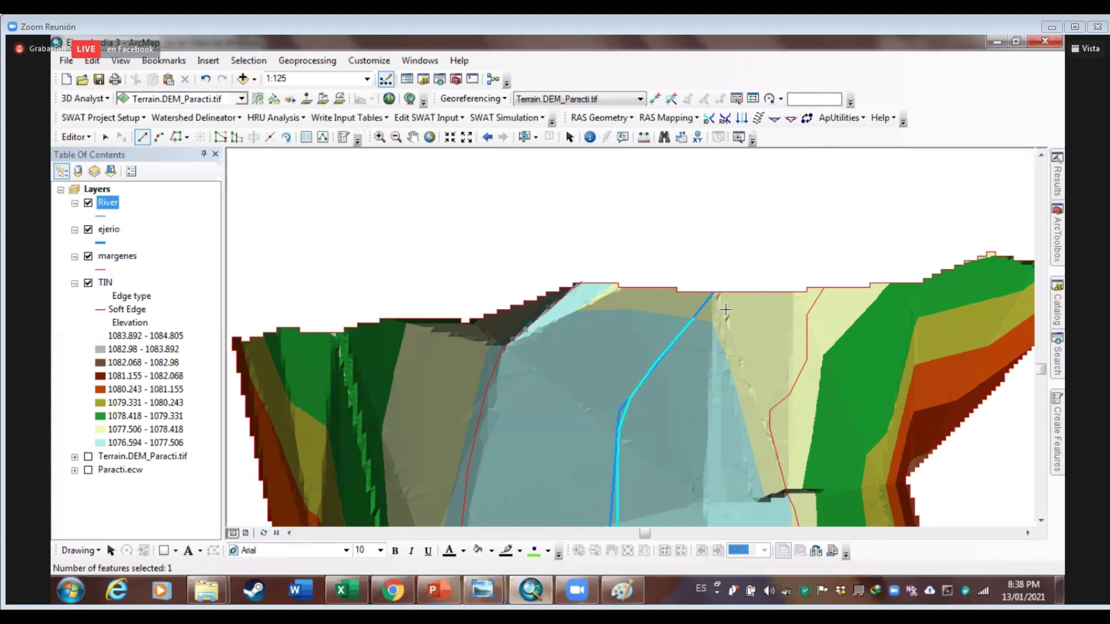
# Zoom out to 1:150 to show the whole River line and open the River layer's context menu
pyautogui.scroll(-3, 681, 366)
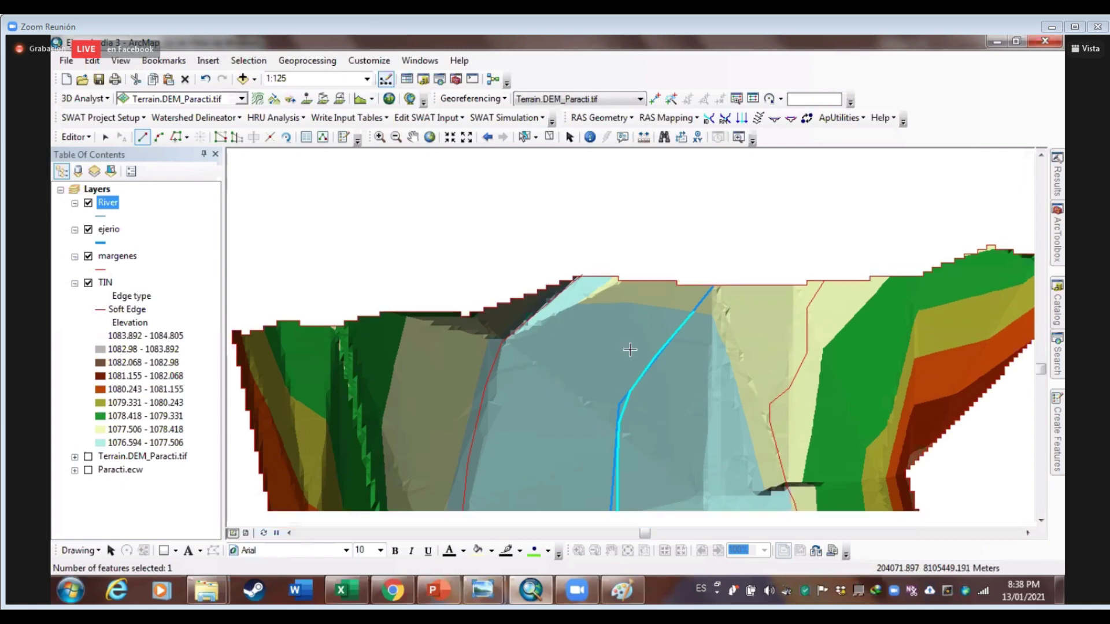
pyautogui.scroll(2, 648, 367)
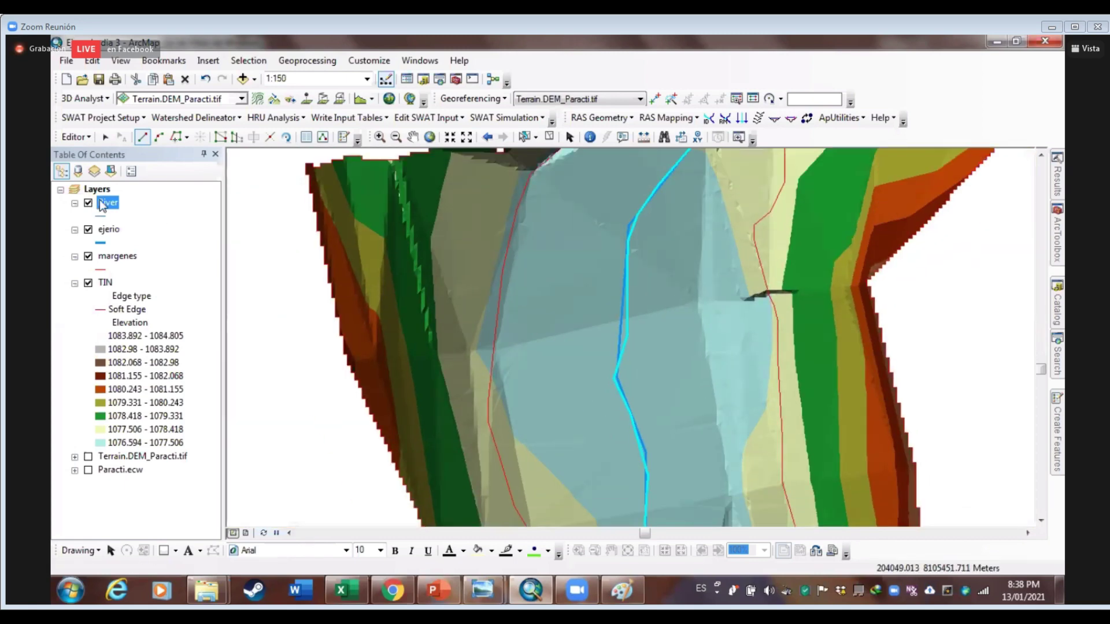
pyautogui.rightClick(101, 205)
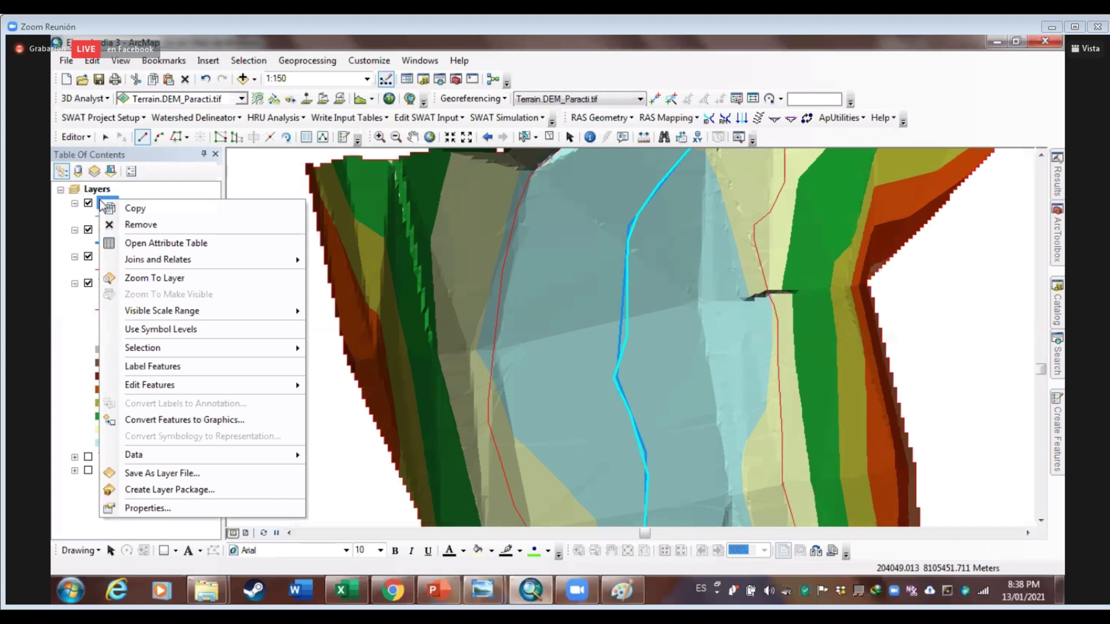
pyautogui.moveTo(207, 383)
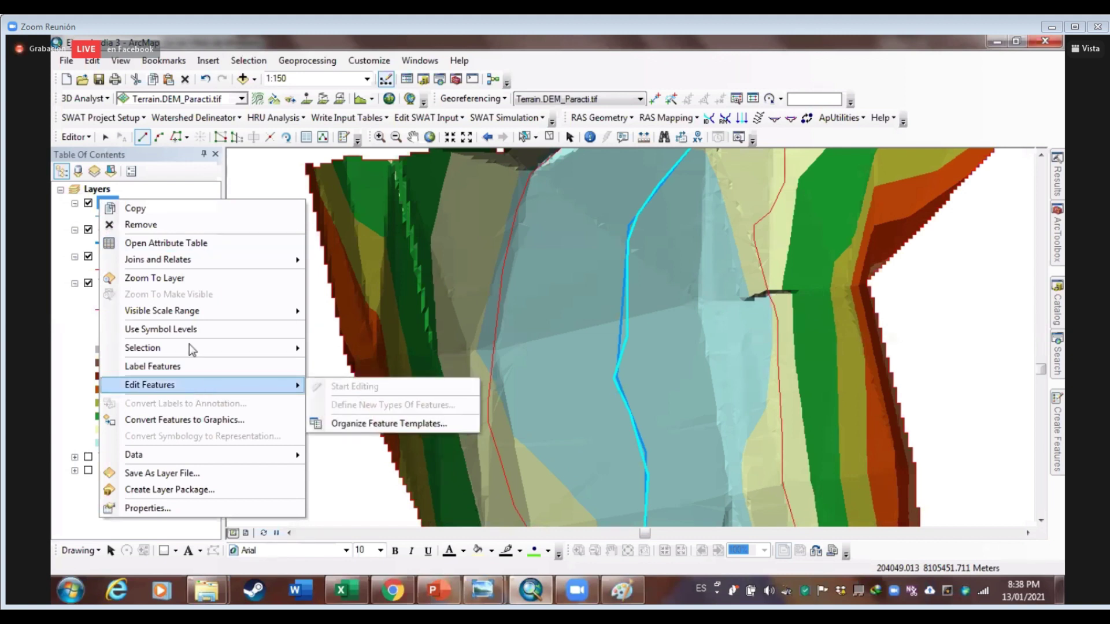
# Stop editing with the River line edits saved, then hide the ejerio layer
pyautogui.click(76, 137)
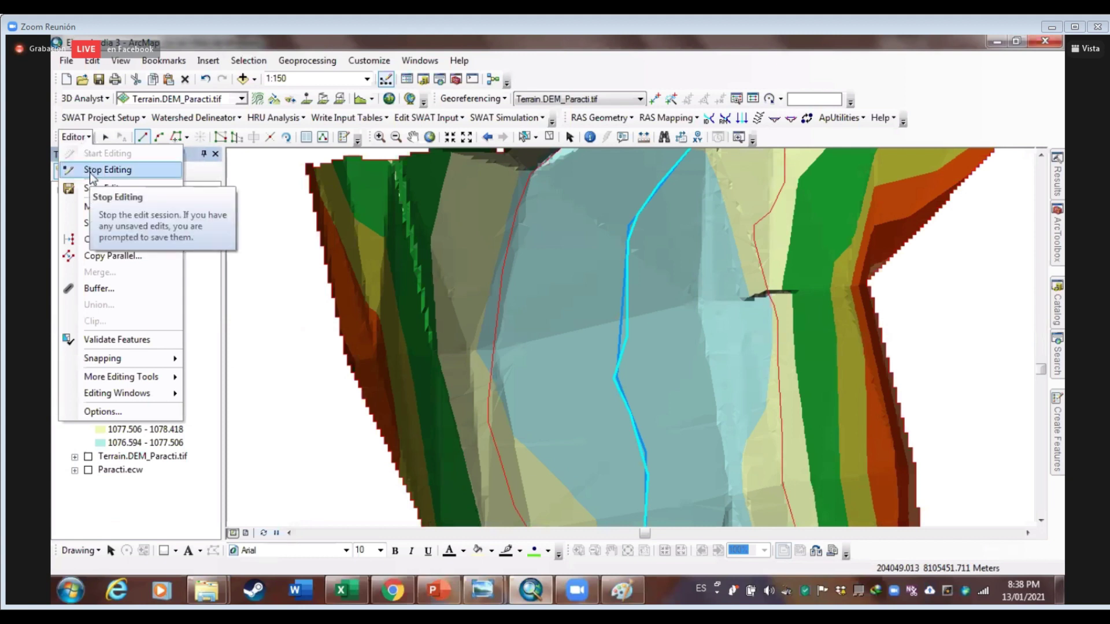
pyautogui.click(89, 172)
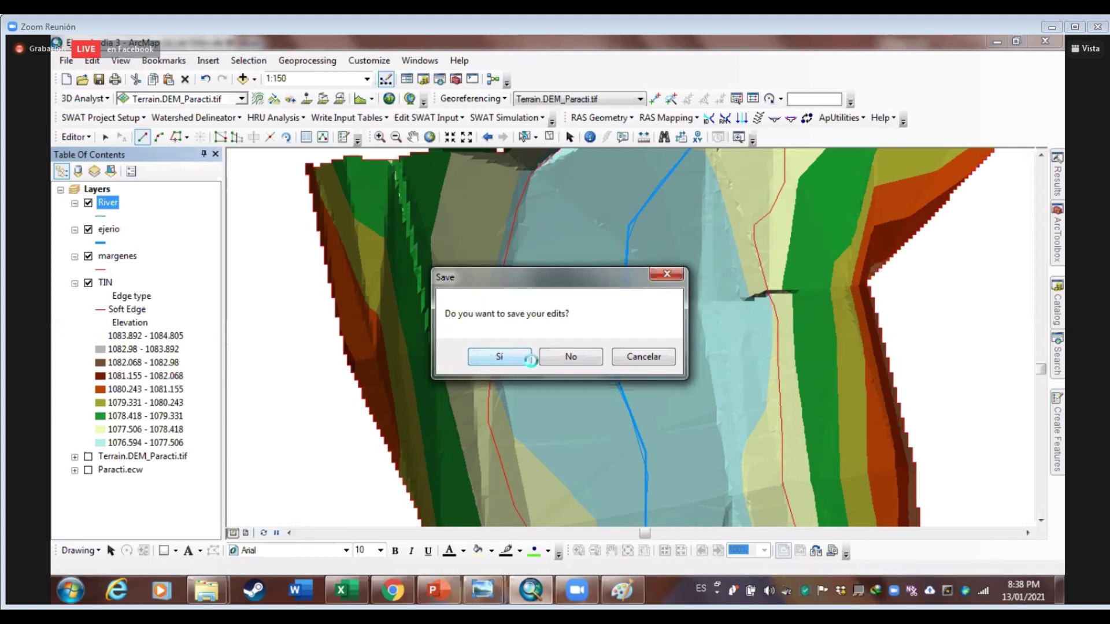
pyautogui.click(599, 362)
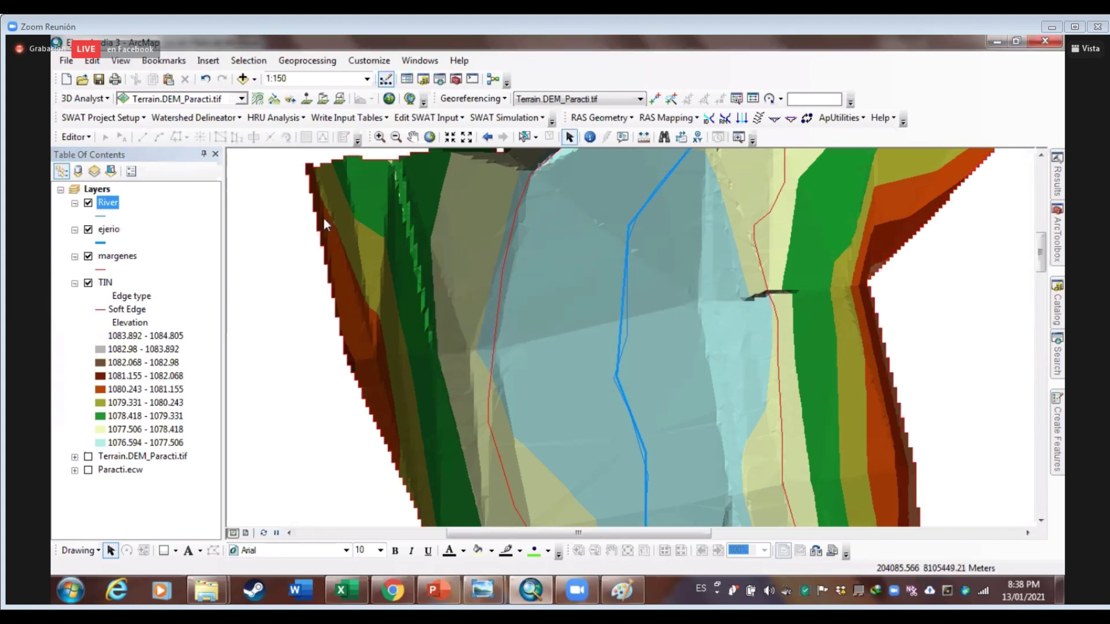
pyautogui.click(88, 231)
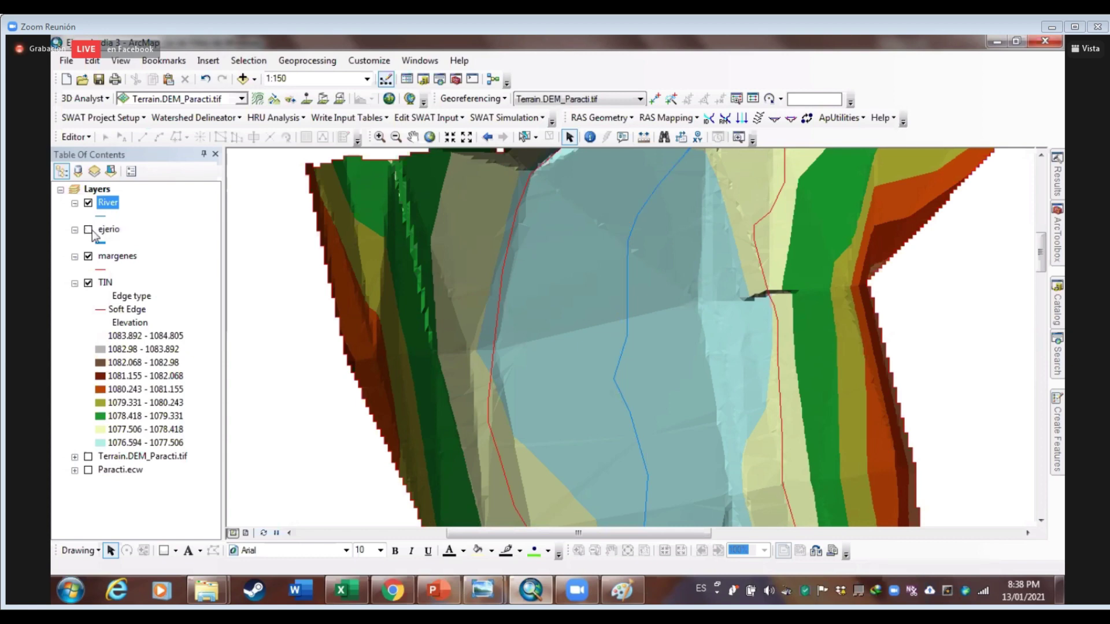
# Set the River line symbol width to 2 and zoom out to about 1:300
pyautogui.click(74, 230)
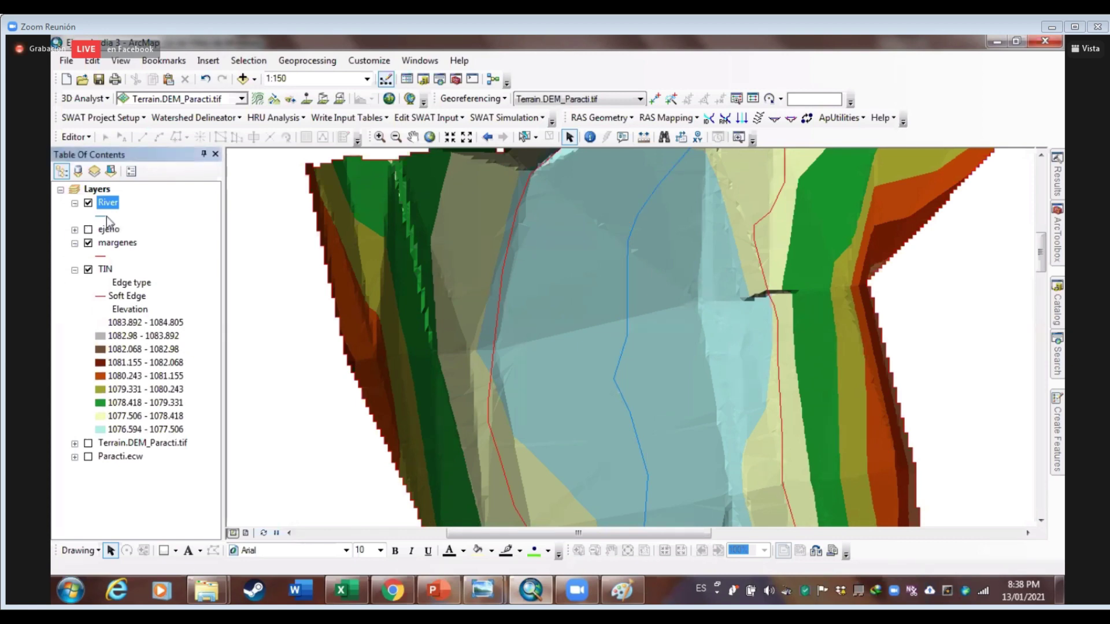
pyautogui.click(102, 216)
pyautogui.write('2')
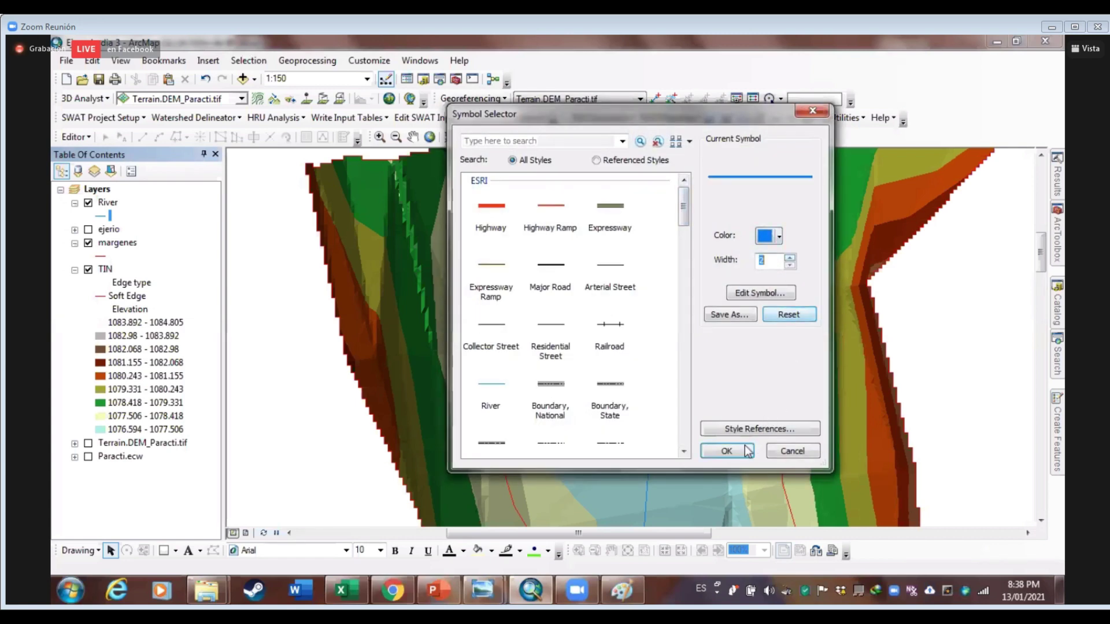
pyautogui.click(727, 451)
pyautogui.scroll(2, 620, 331)
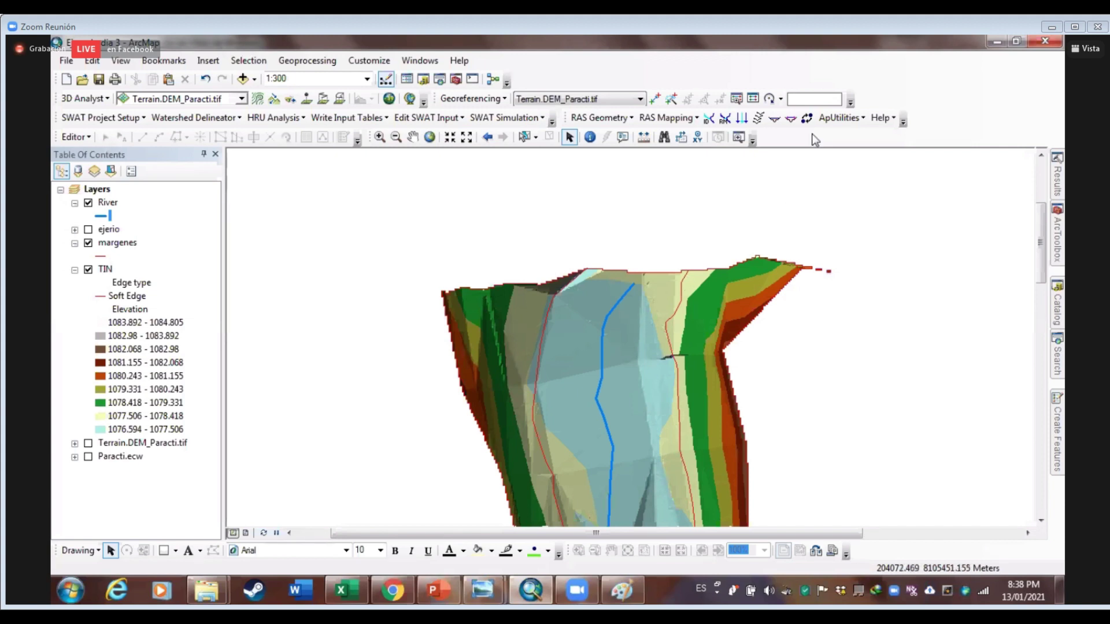
# Assign river name Paracti and reach name Paracti to the River line with HEC-GeoRAS
pyautogui.click(709, 118)
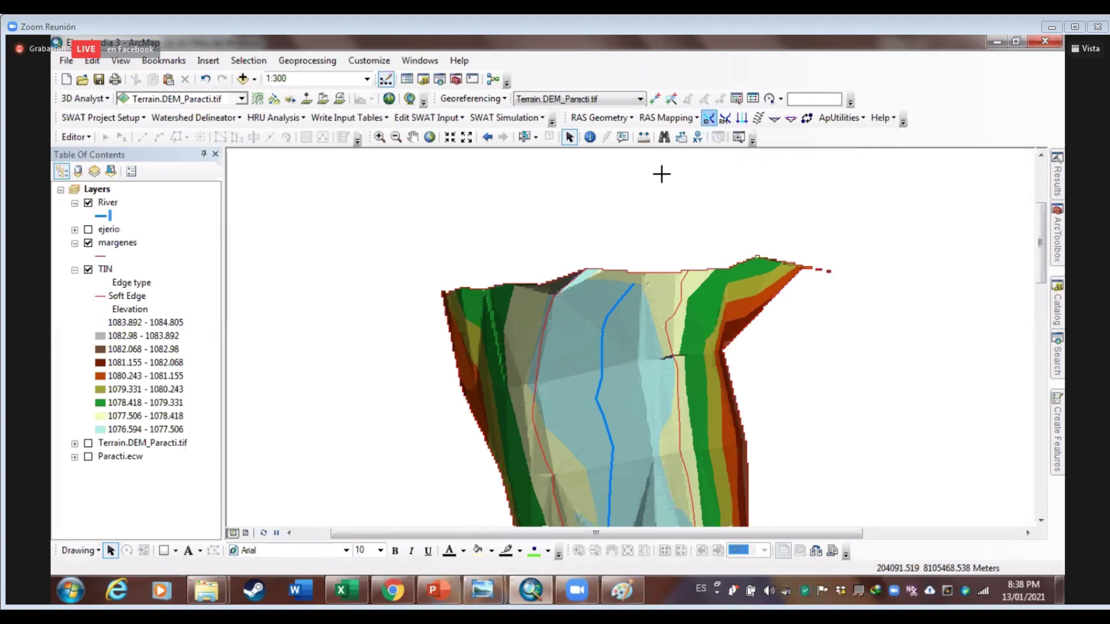
pyautogui.click(603, 328)
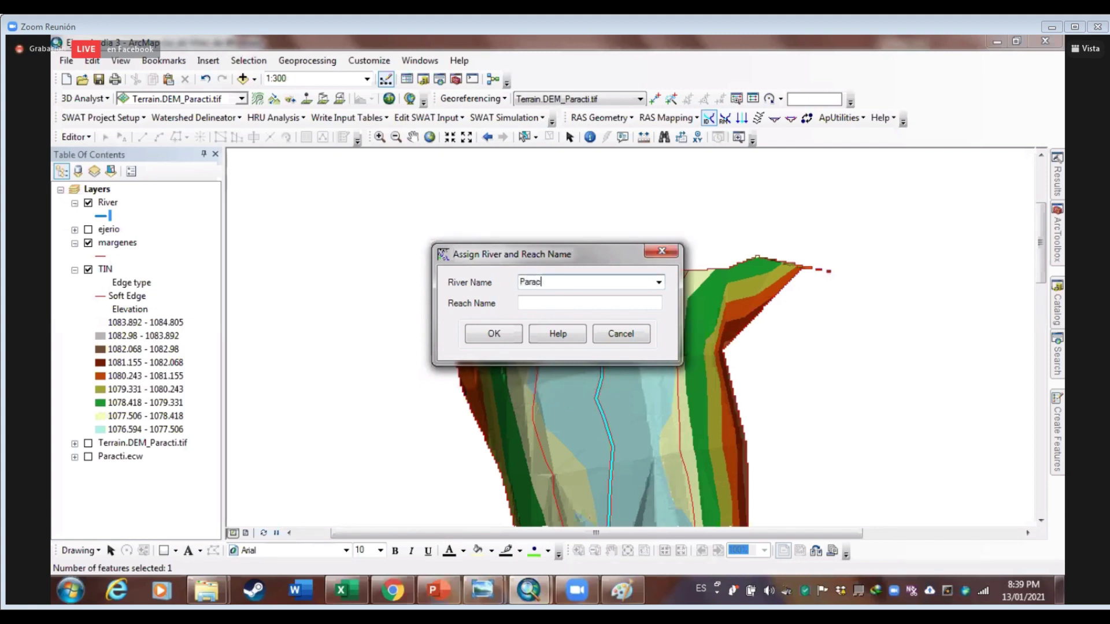
pyautogui.click(588, 305)
pyautogui.write('Paracti')
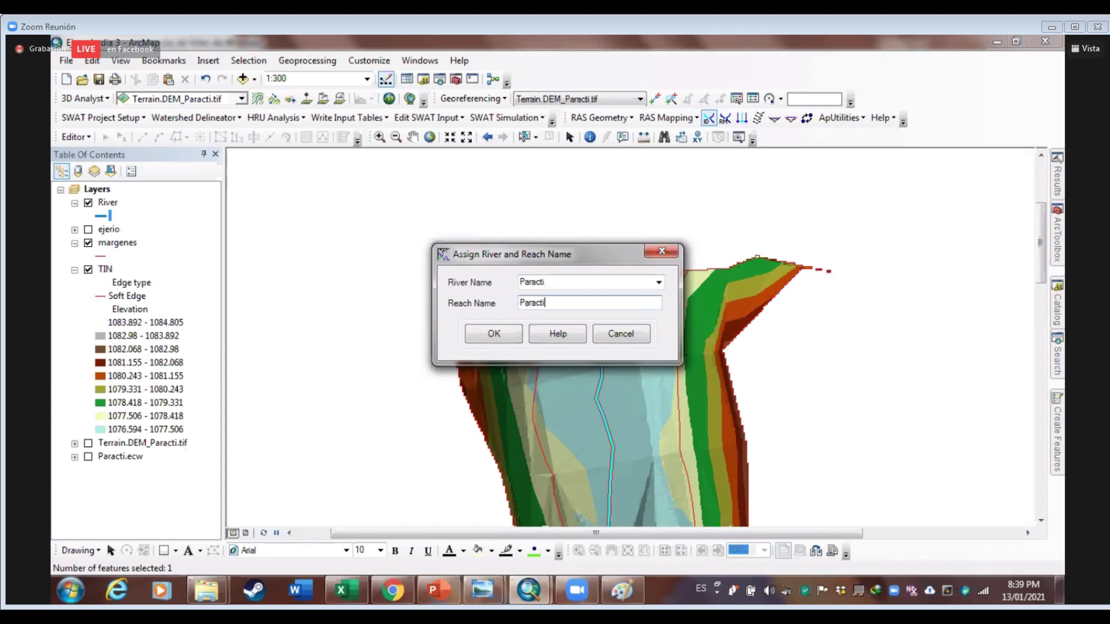
pyautogui.click(494, 335)
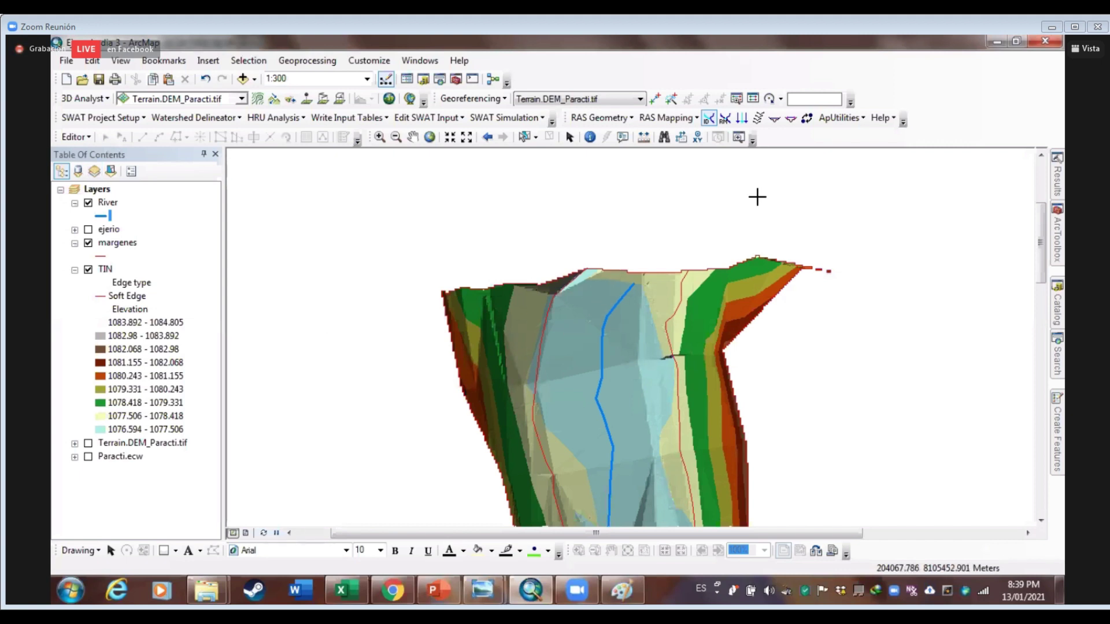
pyautogui.click(107, 203)
pyautogui.rightClick(103, 206)
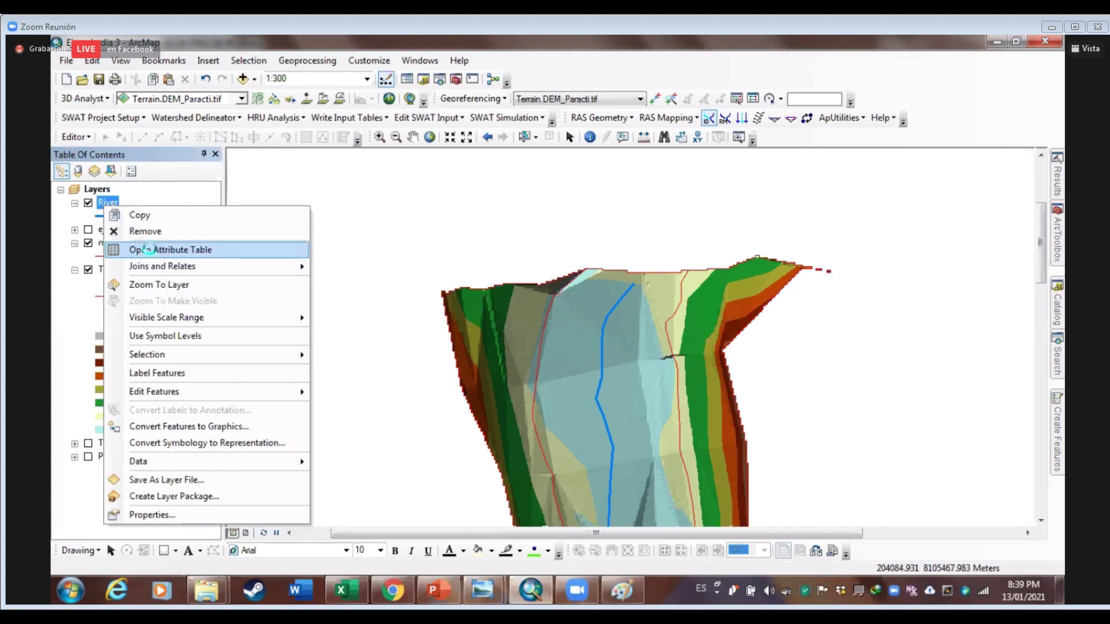
pyautogui.click(156, 250)
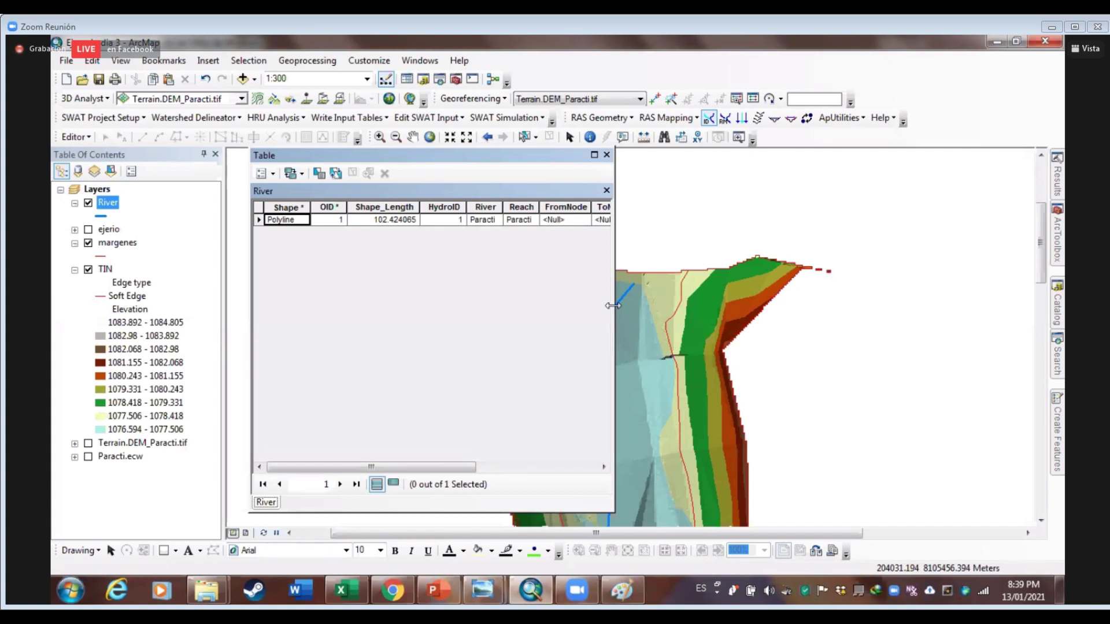
pyautogui.moveTo(613, 306); pyautogui.dragTo(867, 306)
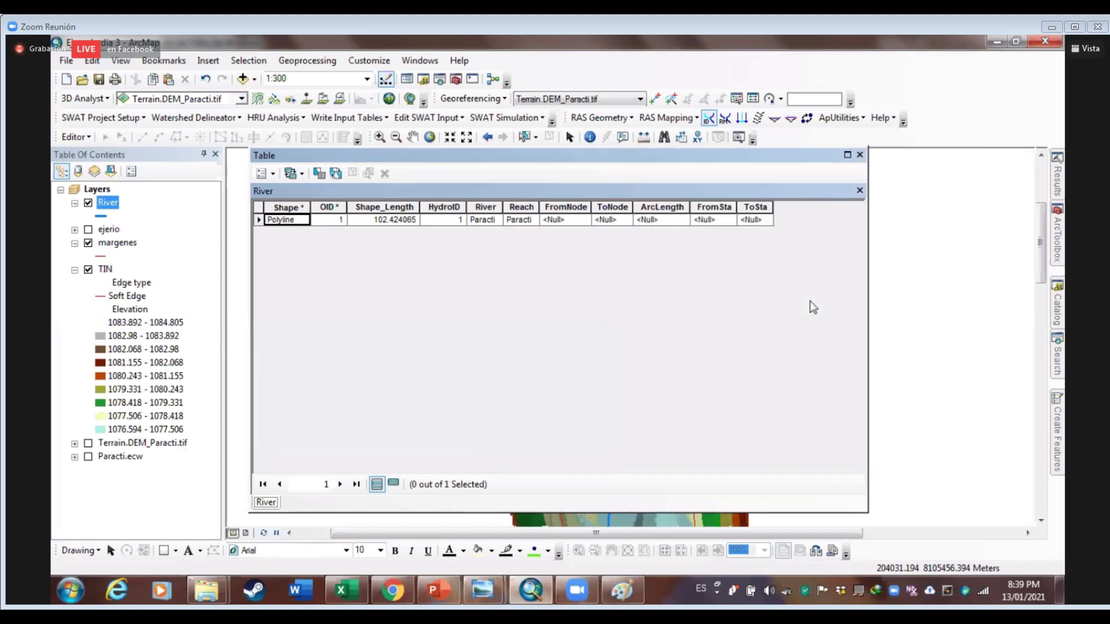
pyautogui.click(374, 221)
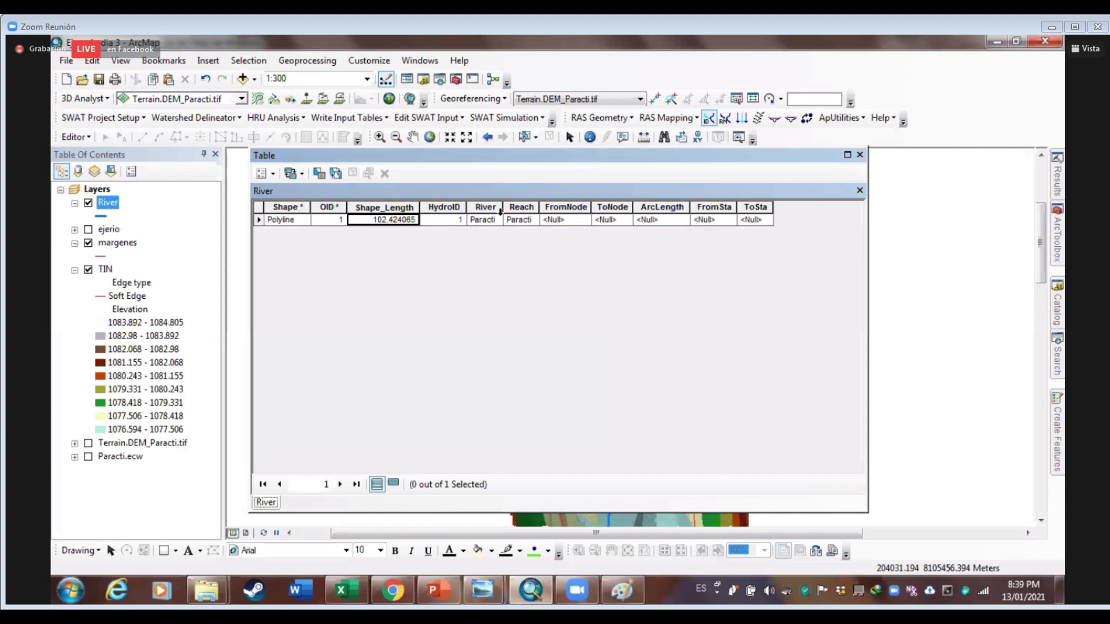
pyautogui.click(500, 206)
pyautogui.click(514, 202)
pyautogui.click(500, 207)
pyautogui.click(513, 199)
pyautogui.click(527, 208)
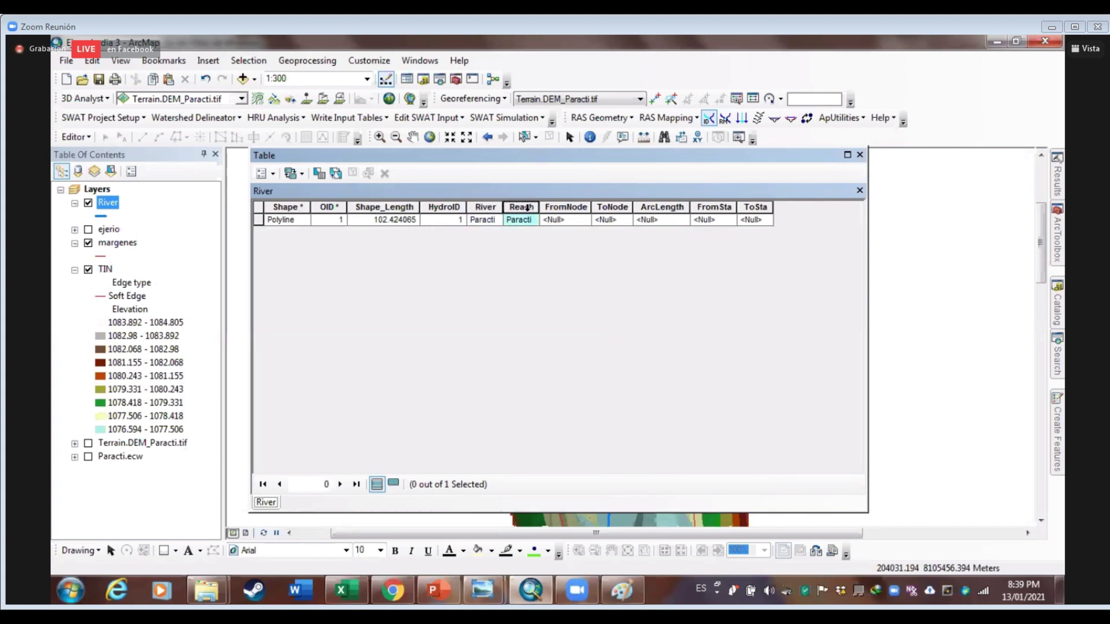
pyautogui.click(859, 155)
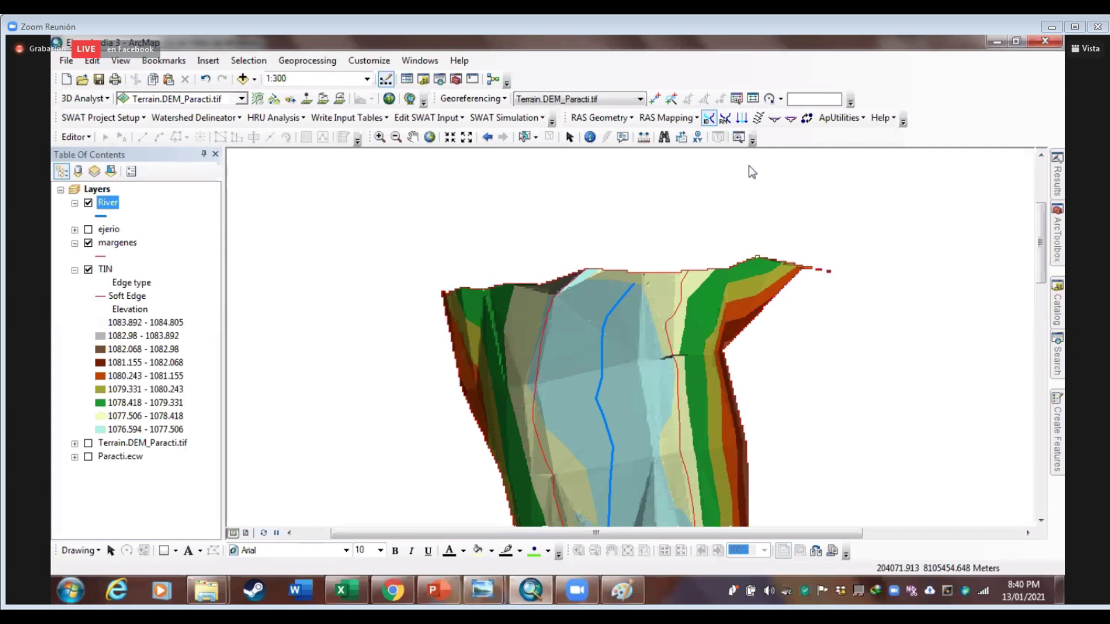
# Create a Bank Lines layer named Banks via RAS Geometry > Create RAS Layers
pyautogui.moveTo(664, 348); pyautogui.dragTo(645, 277)
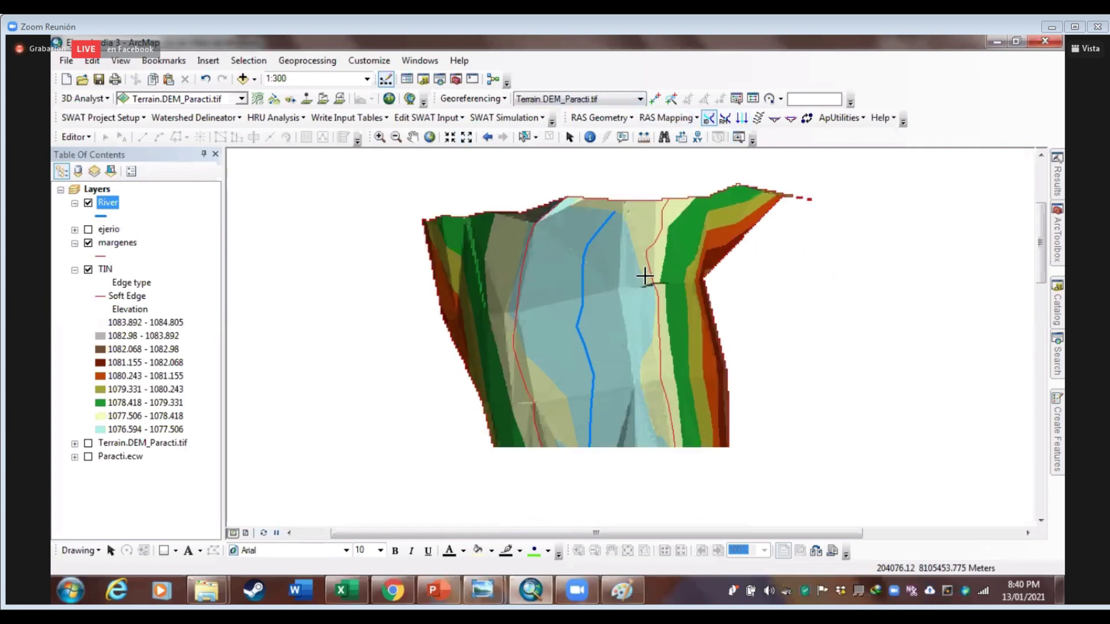
pyautogui.scroll(2, 646, 284)
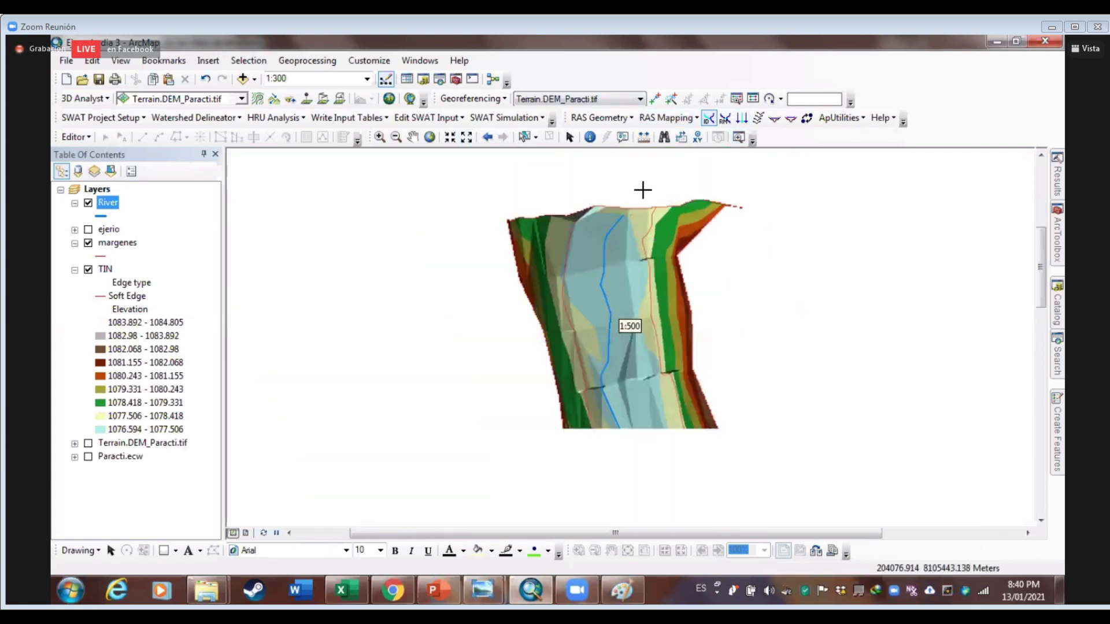
pyautogui.click(634, 118)
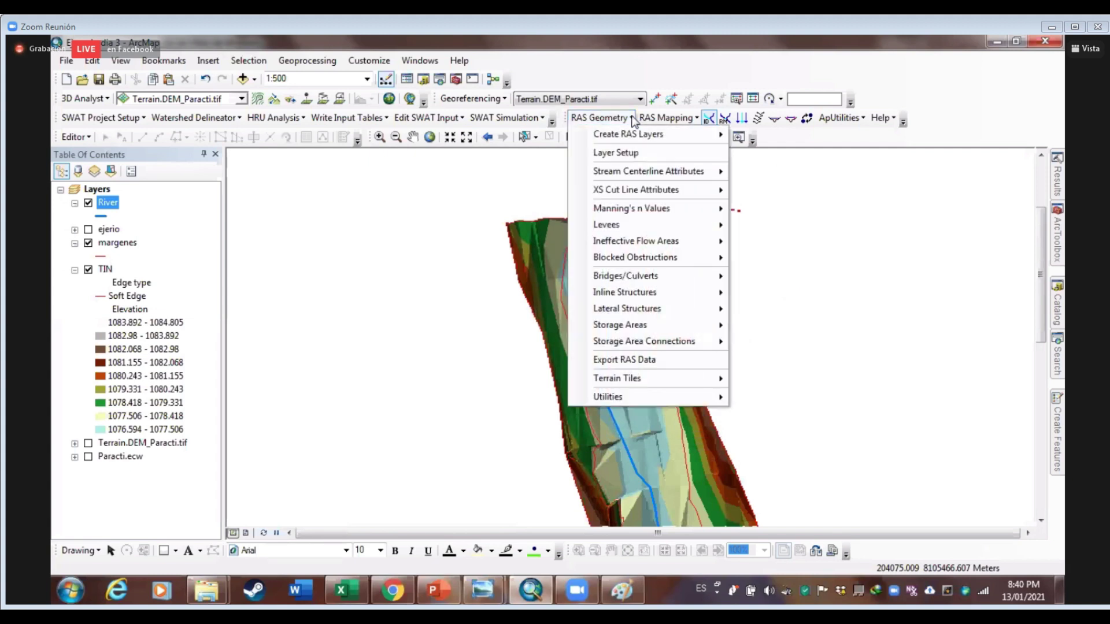
pyautogui.moveTo(633, 136)
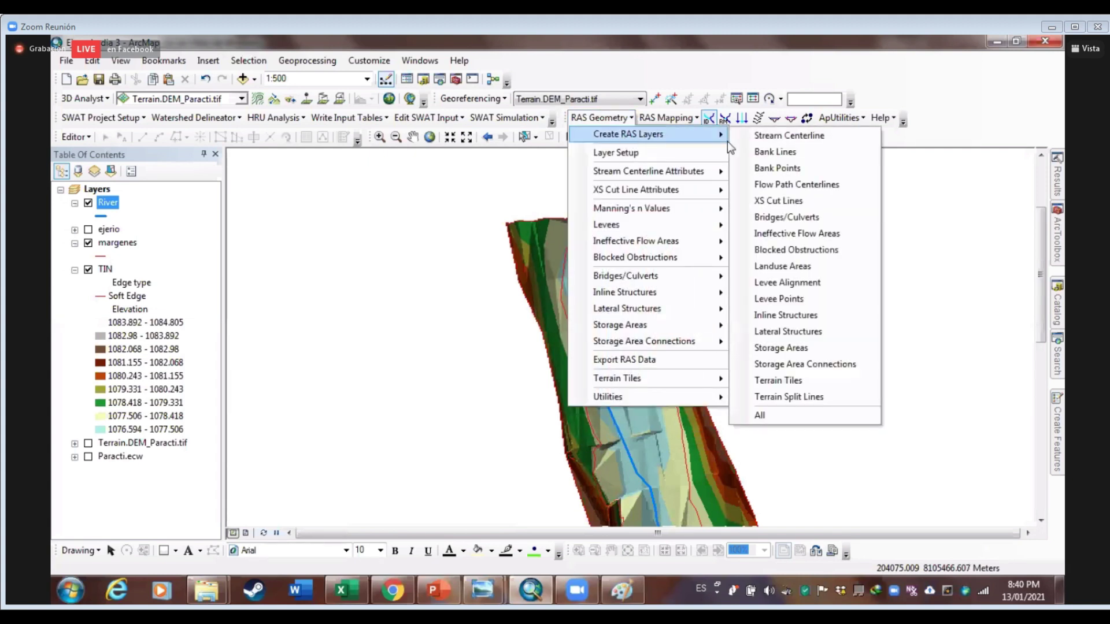
pyautogui.click(805, 150)
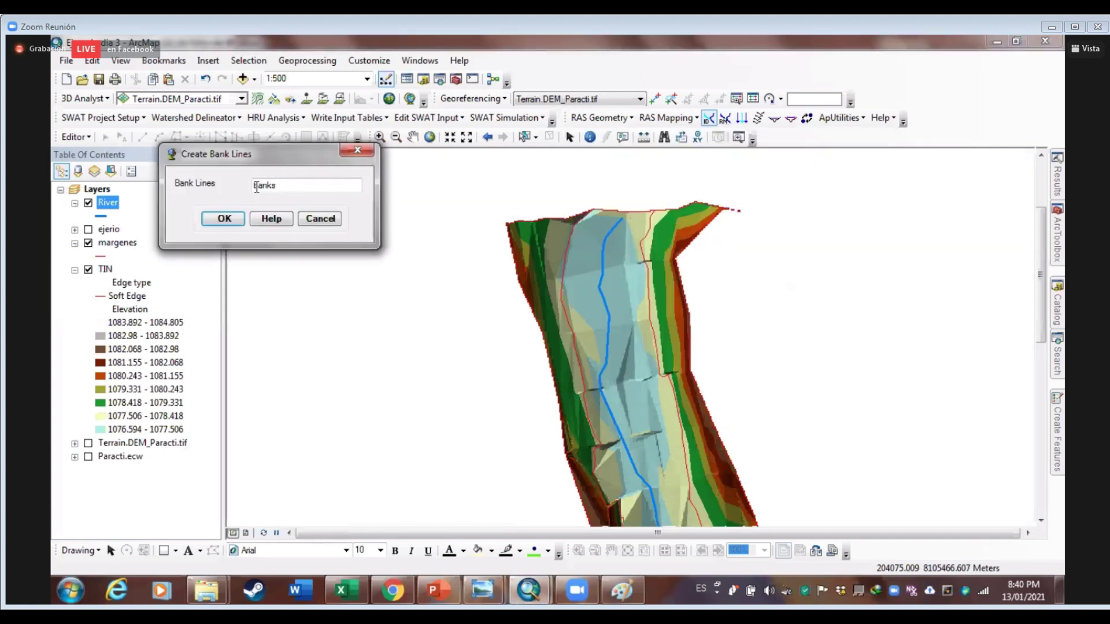
pyautogui.click(215, 219)
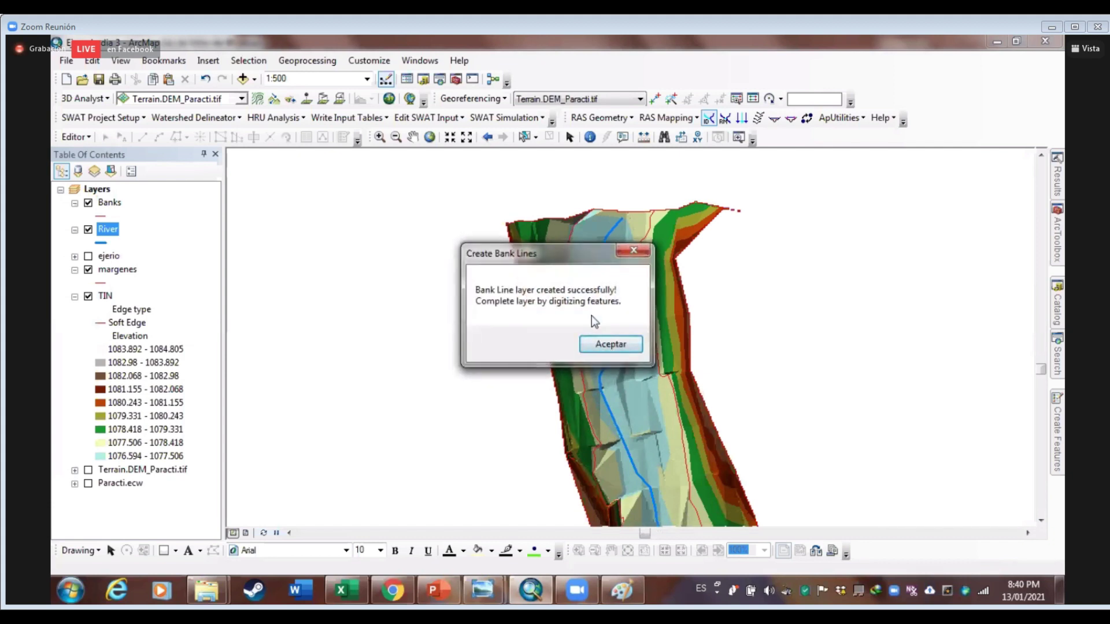
pyautogui.click(633, 345)
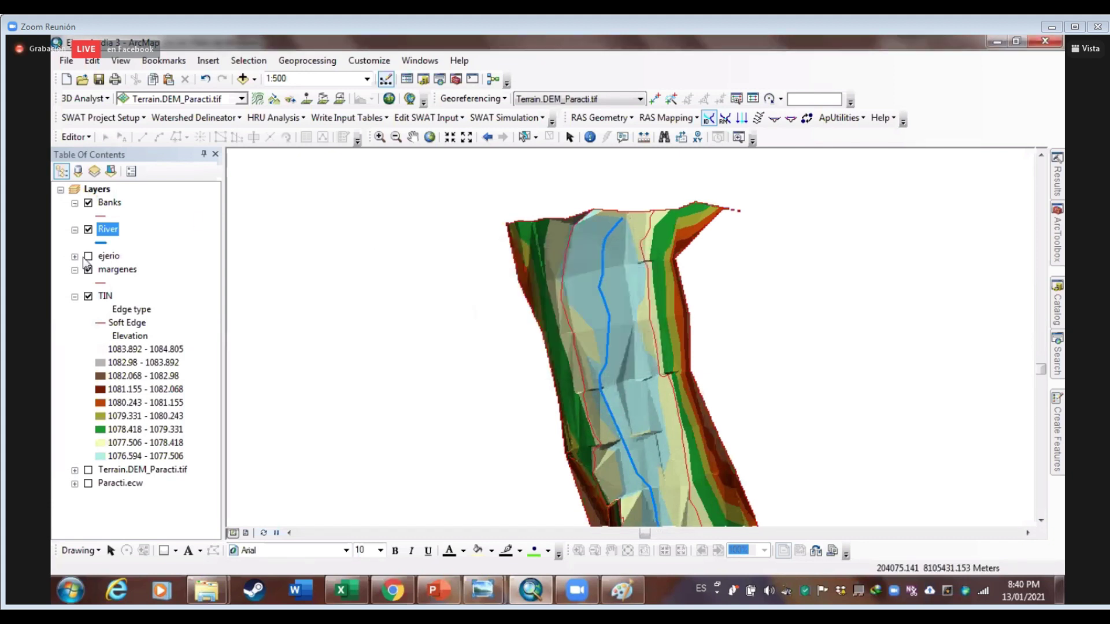
pyautogui.click(109, 203)
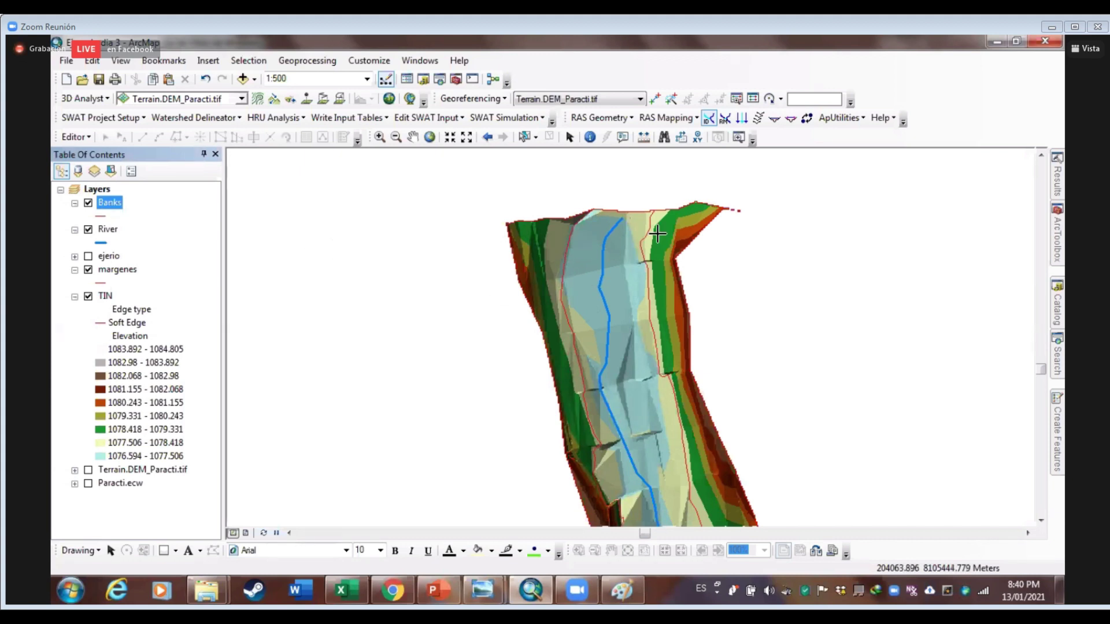
pyautogui.click(107, 207)
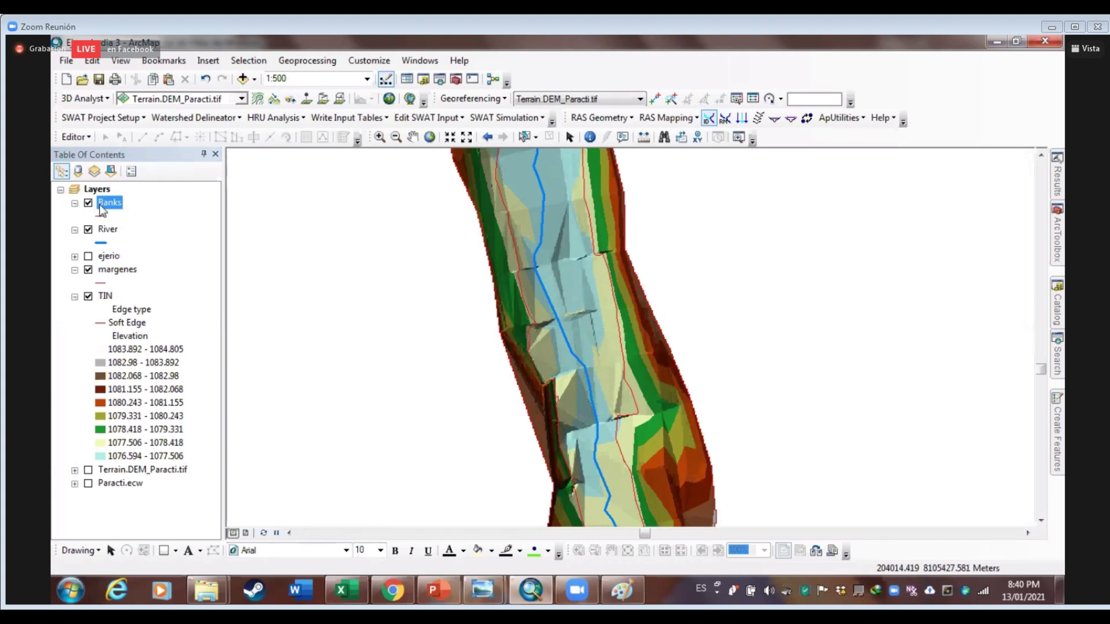
# Start editing the Banks layer, pick the Banks line template, and frame the channel
pyautogui.rightClick(100, 203)
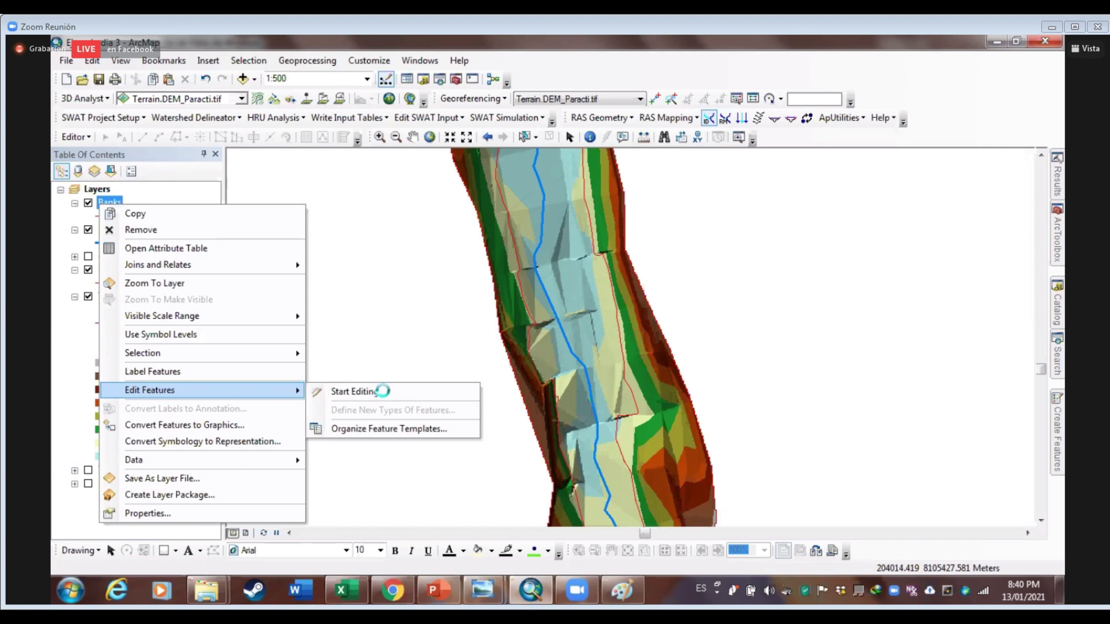
pyautogui.click(588, 365)
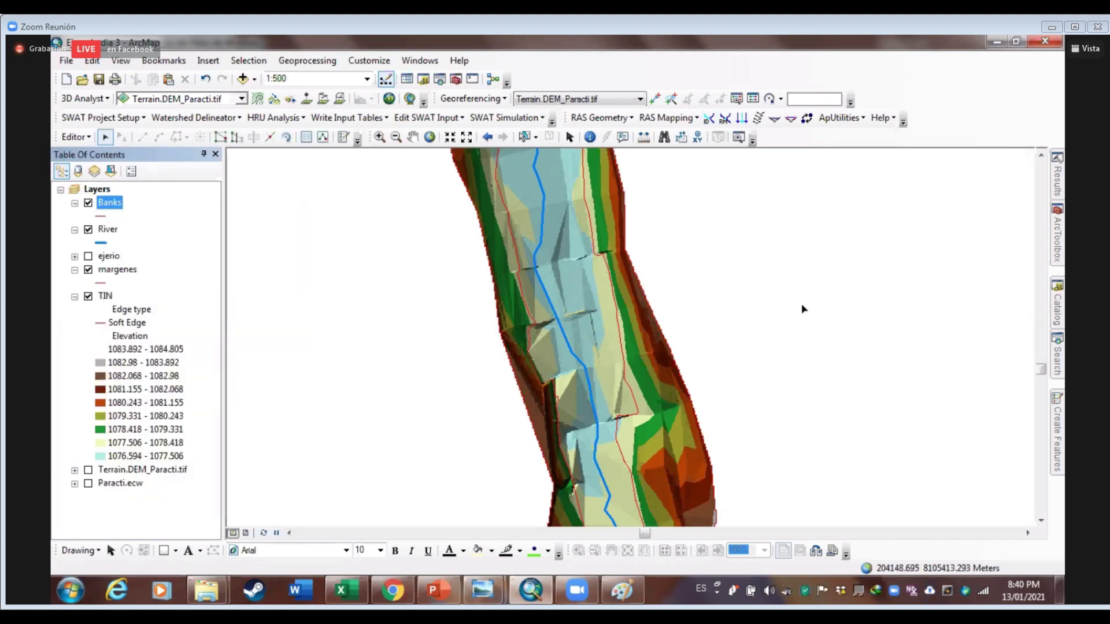
pyautogui.moveTo(1058, 464)
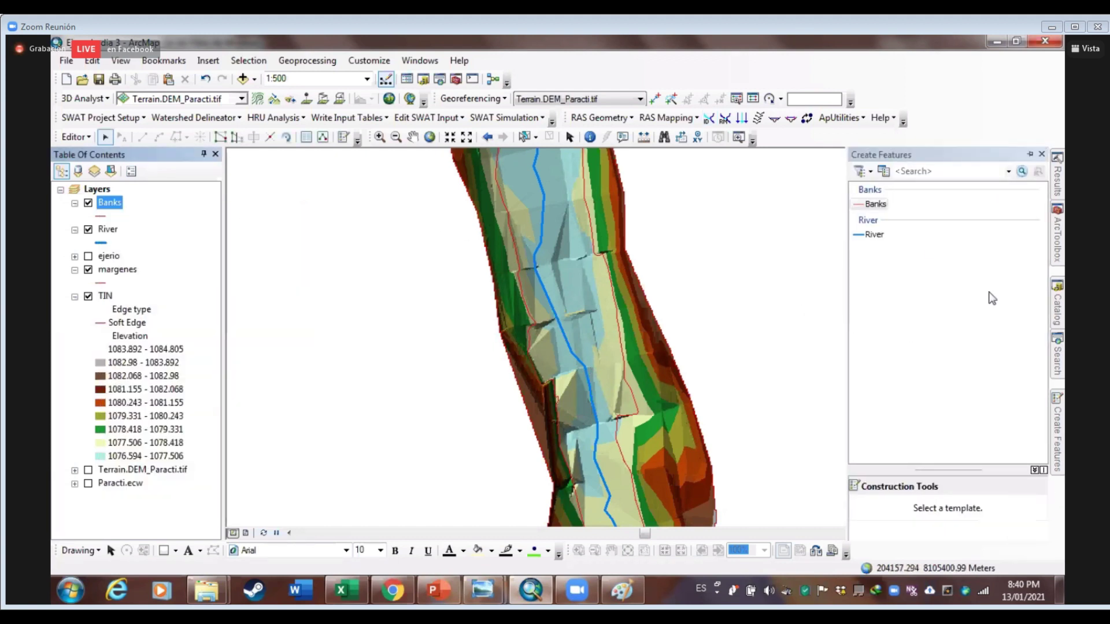
pyautogui.click(875, 204)
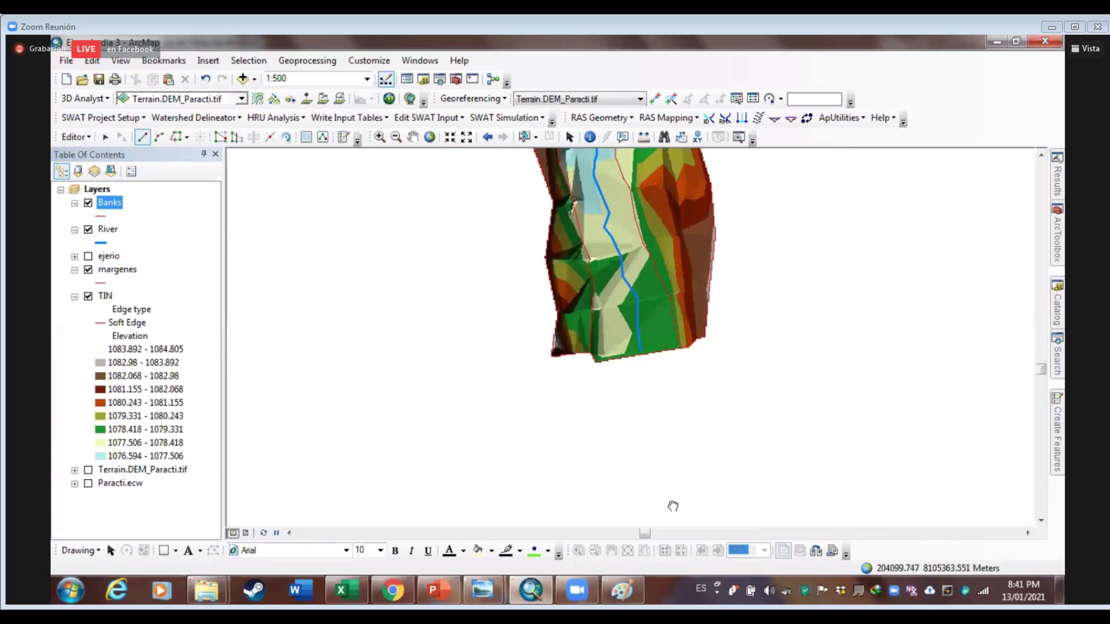
pyautogui.scroll(-2, 571, 480)
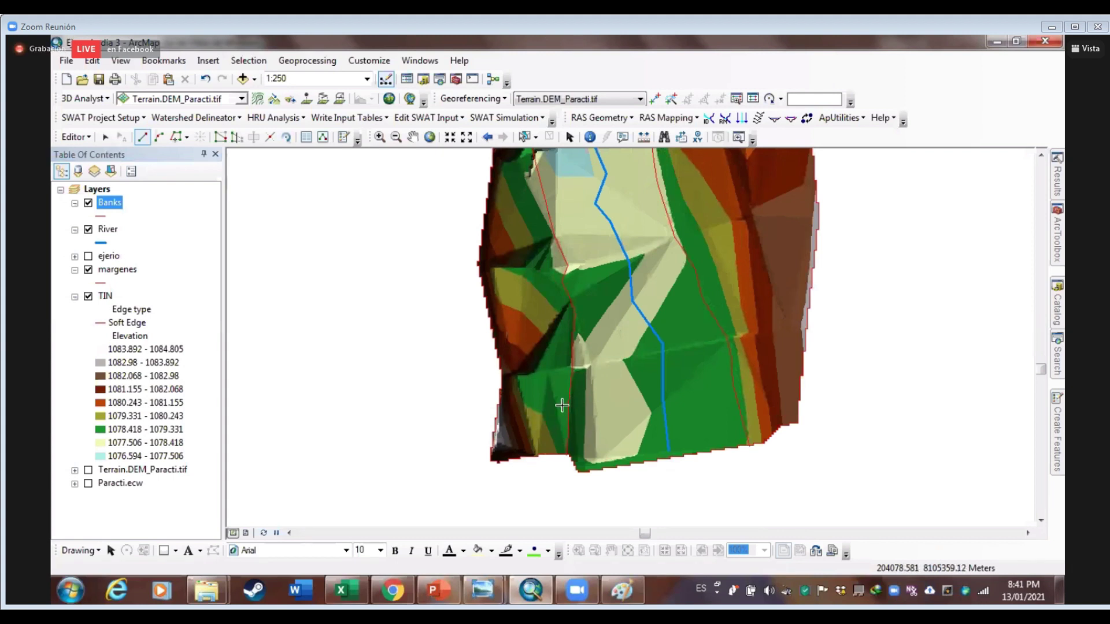
pyautogui.scroll(-1, 644, 352)
pyautogui.scroll(1, 644, 352)
pyautogui.moveTo(643, 352); pyautogui.dragTo(630, 432)
pyautogui.scroll(2, 674, 466)
pyautogui.moveTo(607, 225); pyautogui.dragTo(607, 429)
pyautogui.scroll(-1, 715, 292)
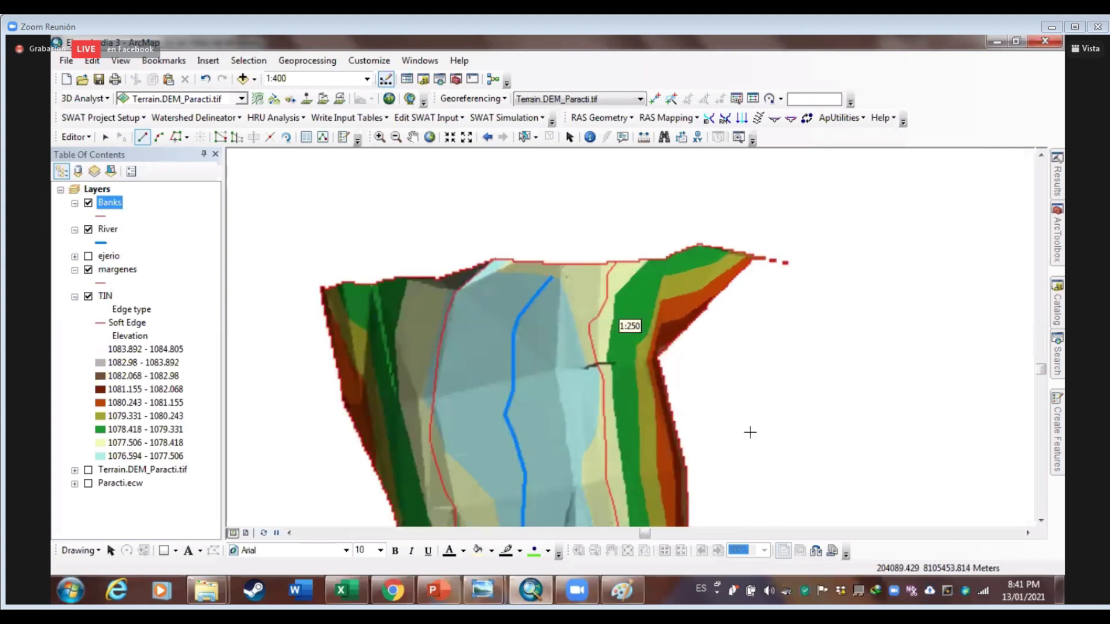
pyautogui.scroll(2, 750, 433)
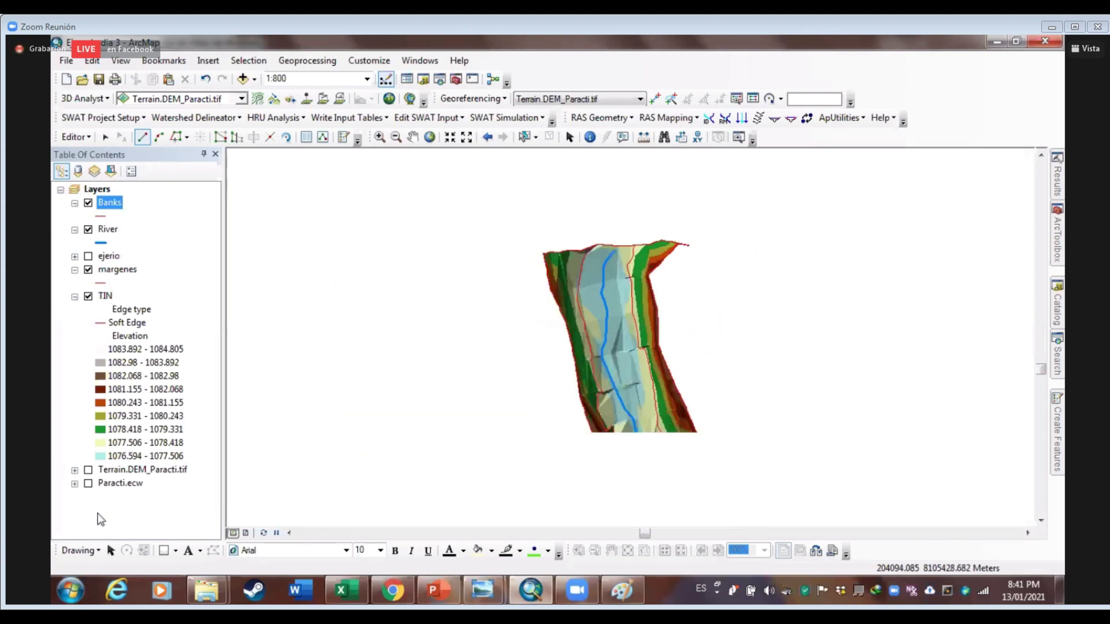
# Toggle the Paracti.ecw image layer and zoom into the southern end of the TIN channel
pyautogui.click(87, 483)
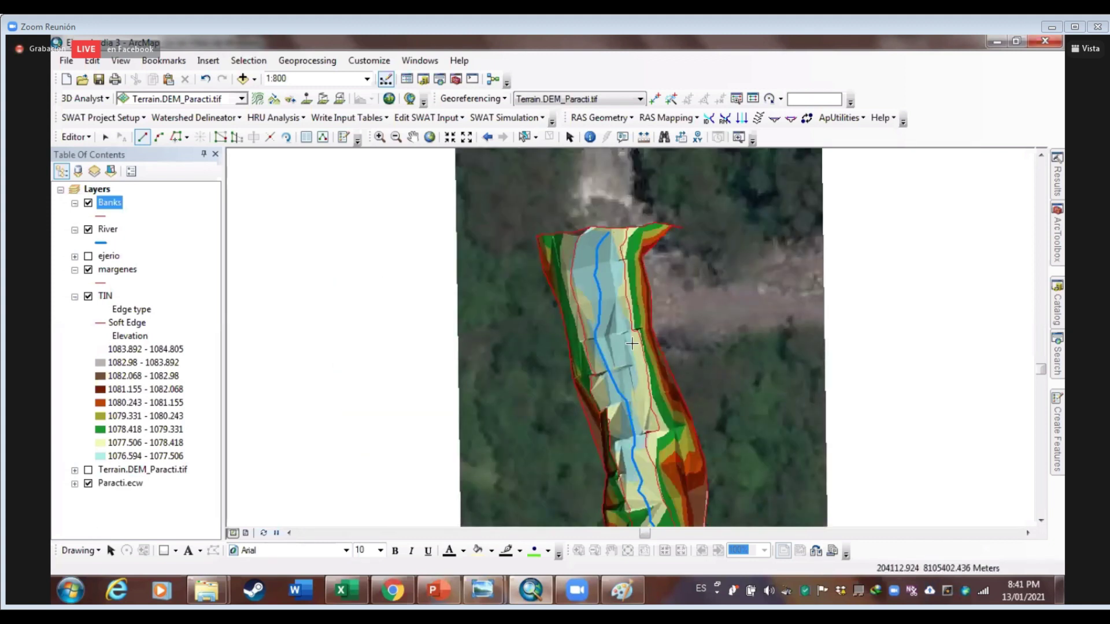
pyautogui.moveTo(631, 344); pyautogui.dragTo(607, 196)
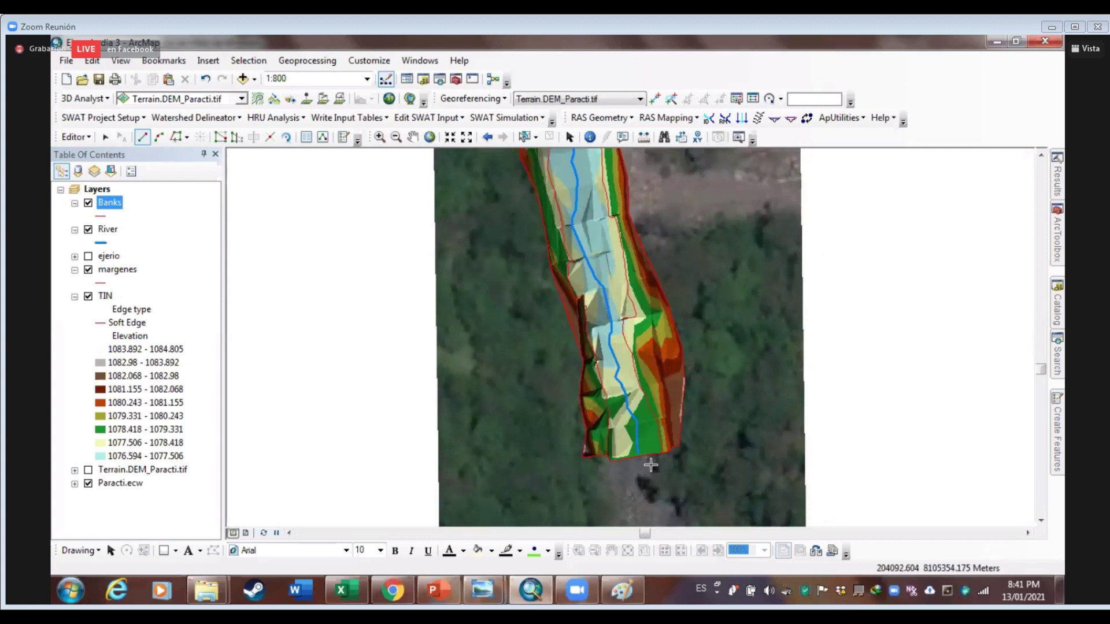
pyautogui.press(',')
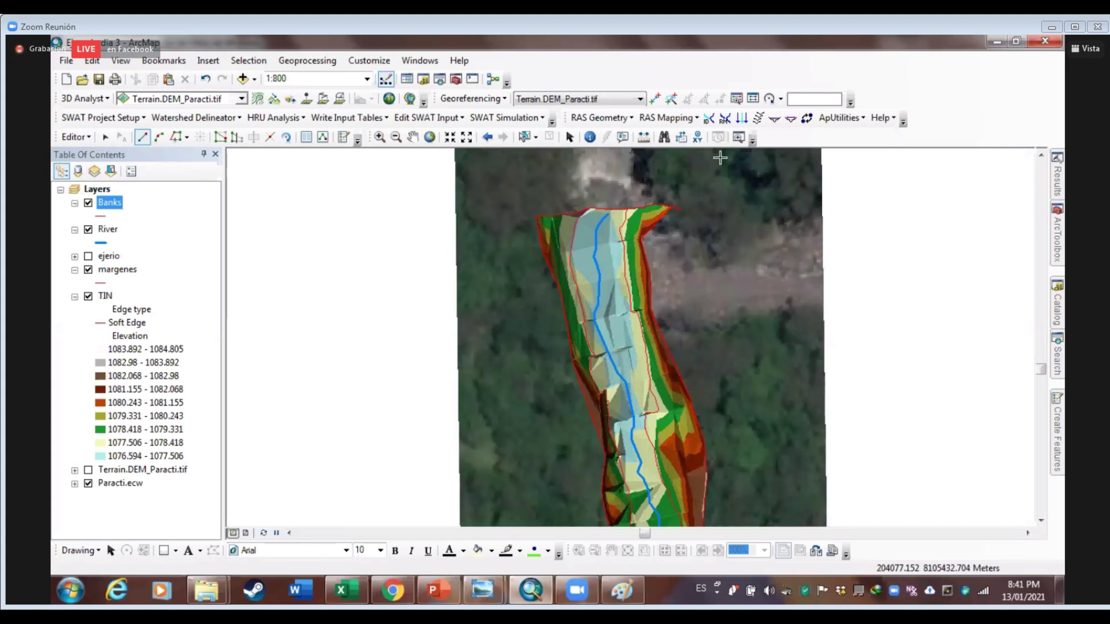
pyautogui.scroll(-2, 730, 369)
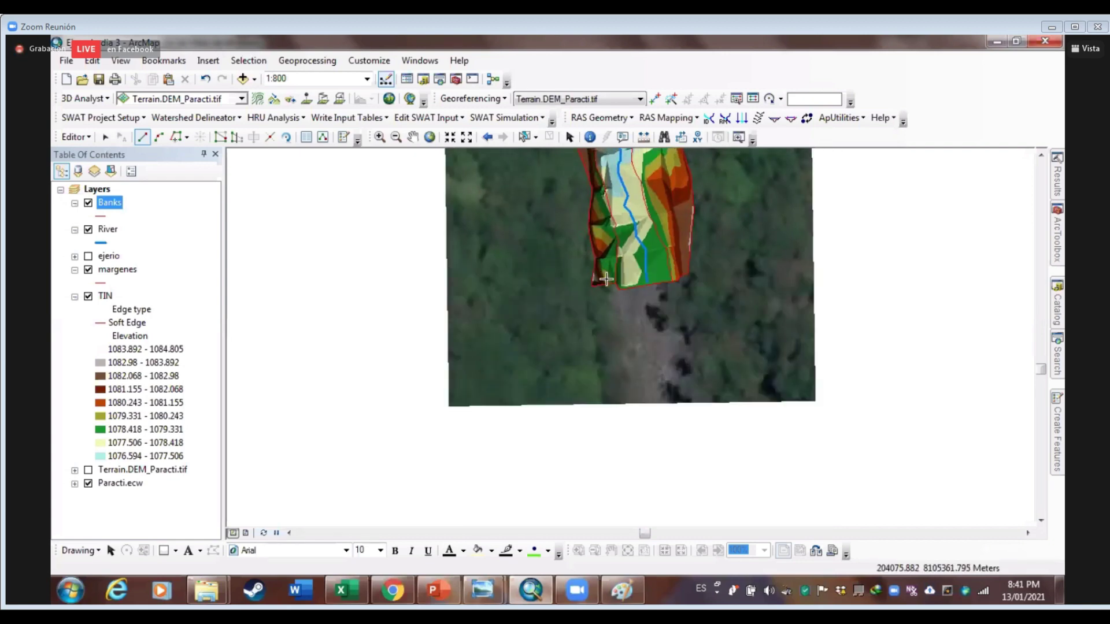
pyautogui.scroll(-4, 622, 282)
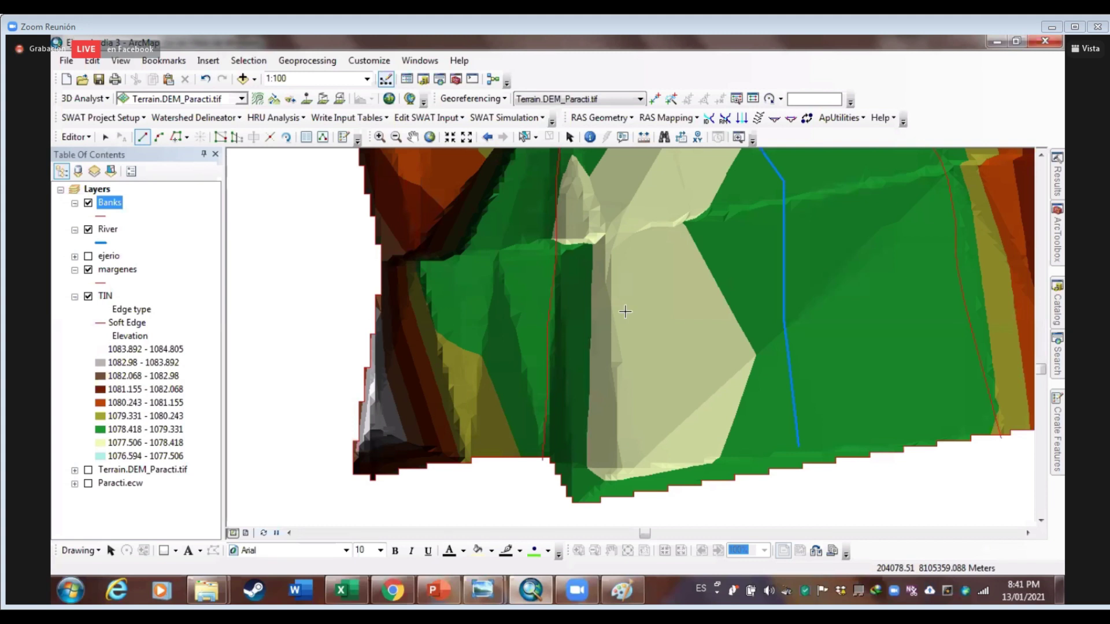
# Start the first Banks line at the channel's southern edge and trace up the left bank
pyautogui.click(543, 437)
pyautogui.press('Up')
pyautogui.click(538, 378)
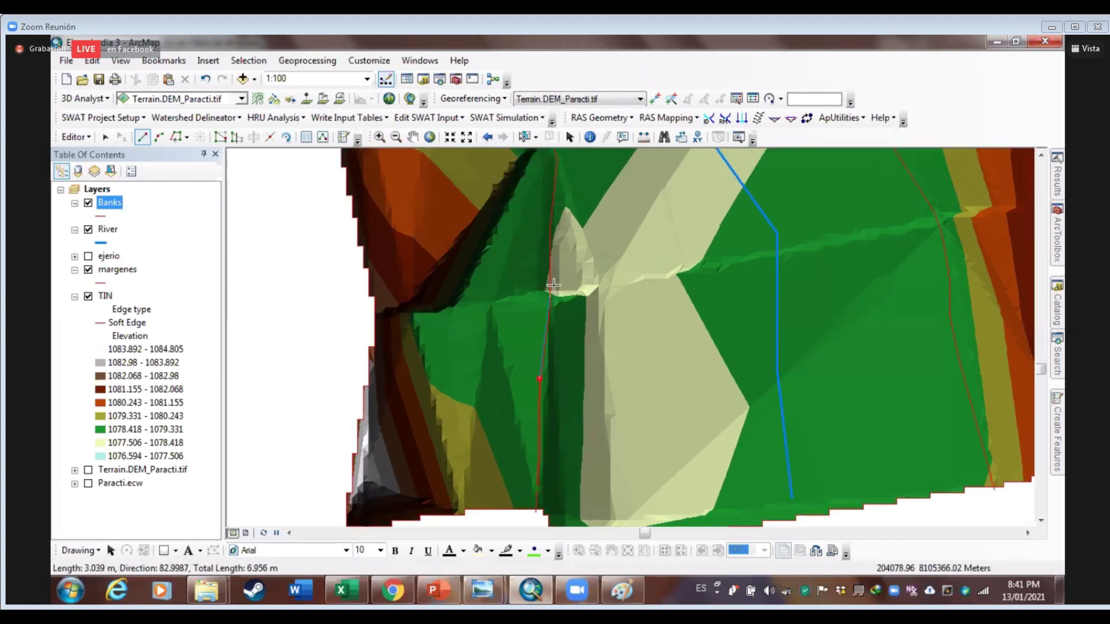
pyautogui.scroll(-2, 553, 285)
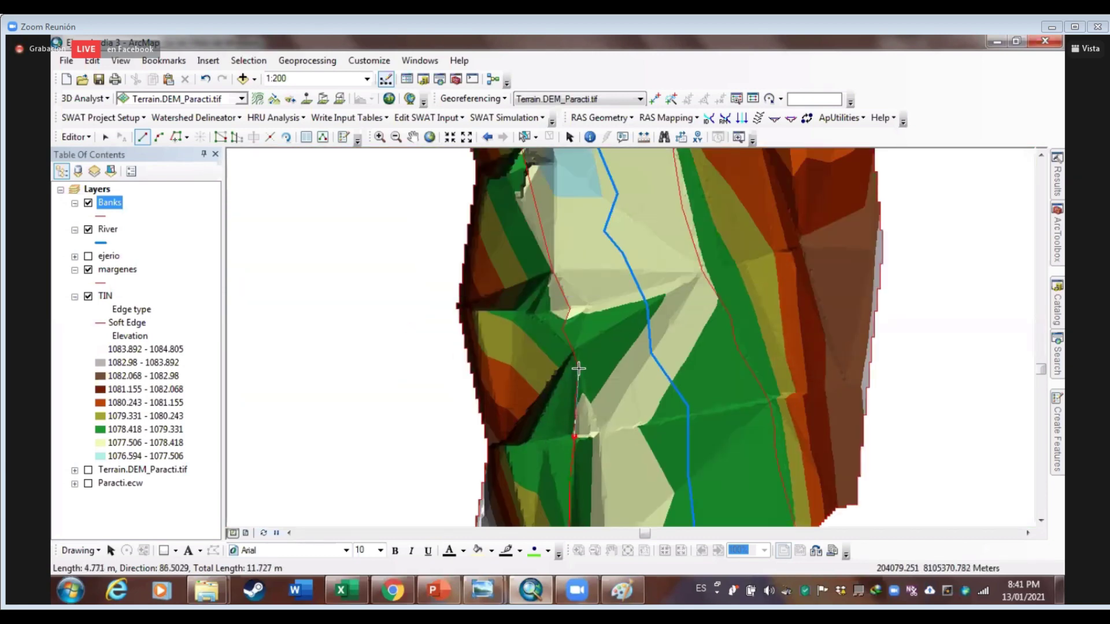
pyautogui.click(565, 331)
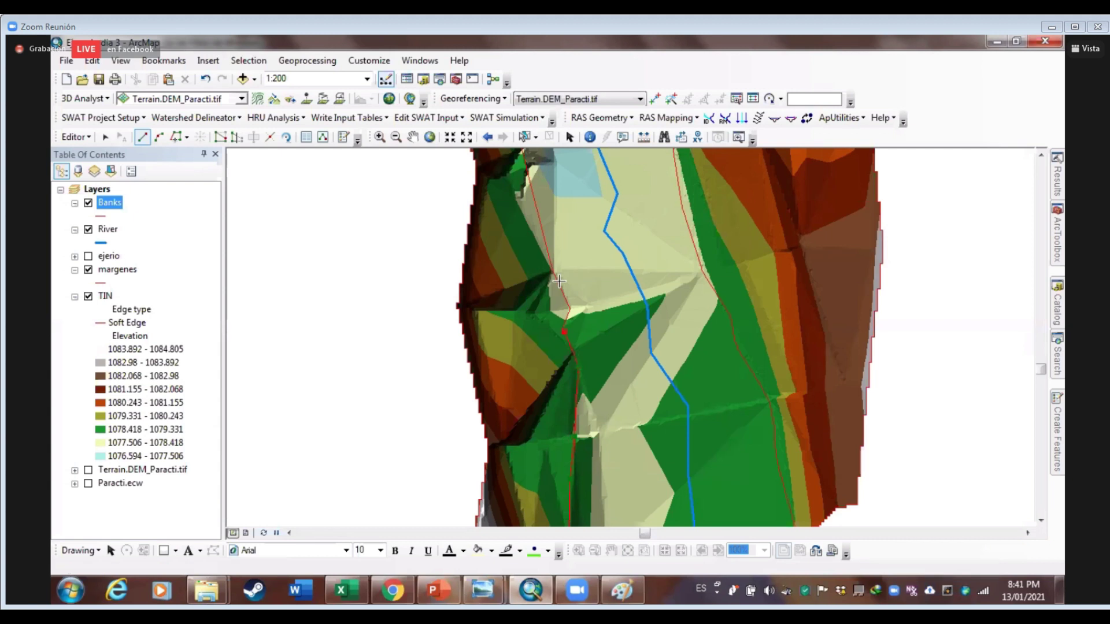
pyautogui.press('F2')
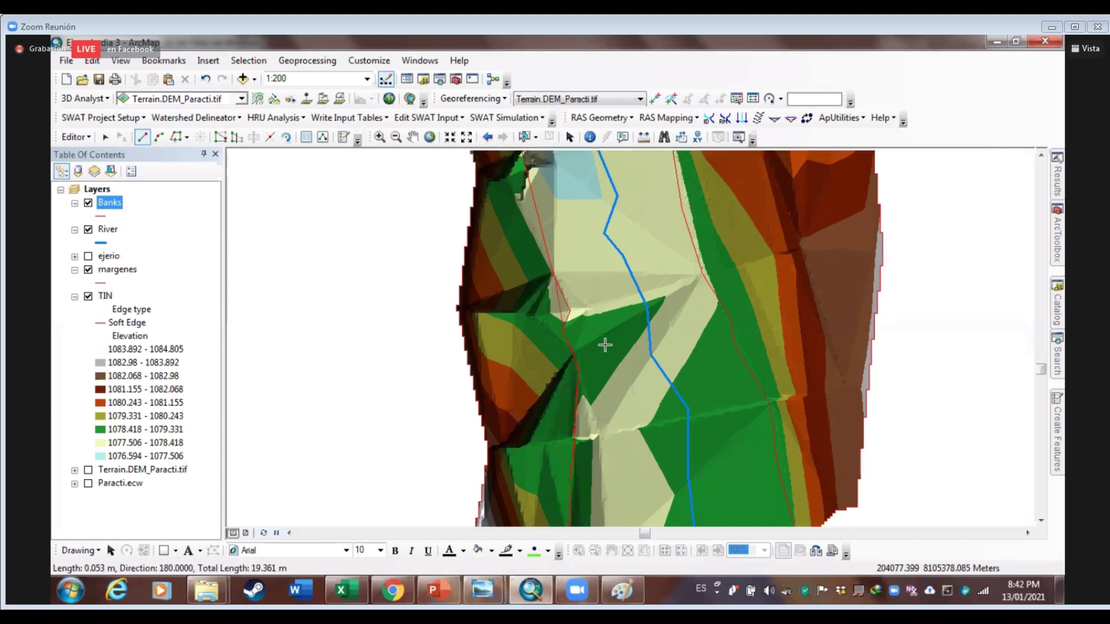
pyautogui.press('Up')
pyautogui.press('Left')
pyautogui.click(594, 329)
pyautogui.click(582, 282)
pyautogui.press('Up')
pyautogui.press('Left')
pyautogui.click(612, 310)
# Continue the bank line along the left channel edge past the upstream corner
pyautogui.press('F2')
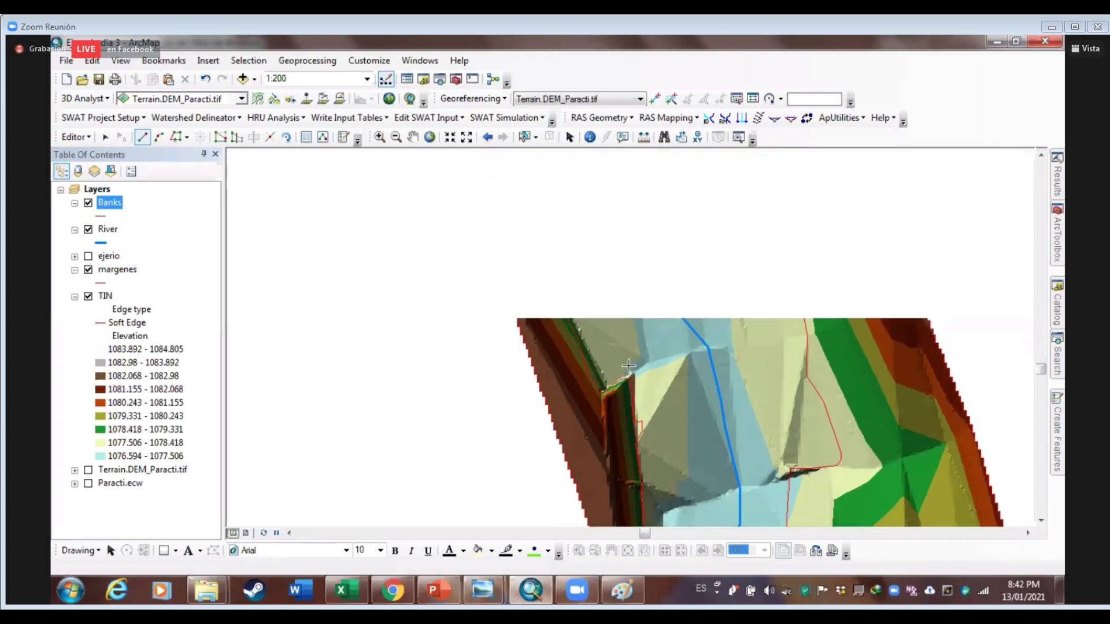
pyautogui.scroll(1, 630, 376)
pyautogui.scroll(1, 630, 377)
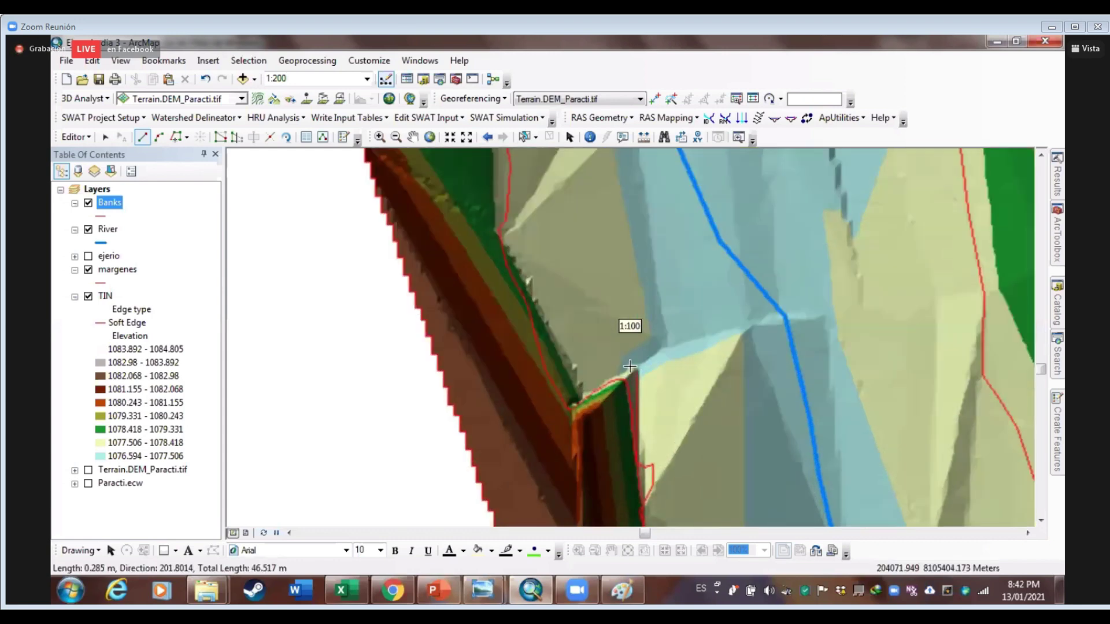
pyautogui.click(595, 387)
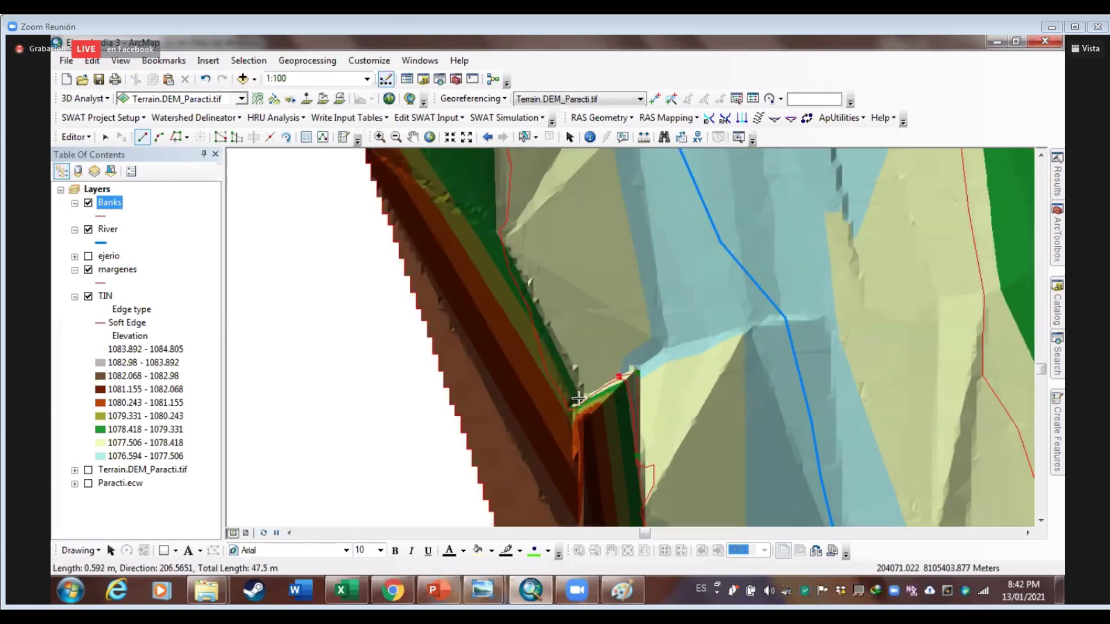
pyautogui.click(544, 329)
pyautogui.click(524, 297)
pyautogui.moveTo(528, 337); pyautogui.dragTo(579, 433)
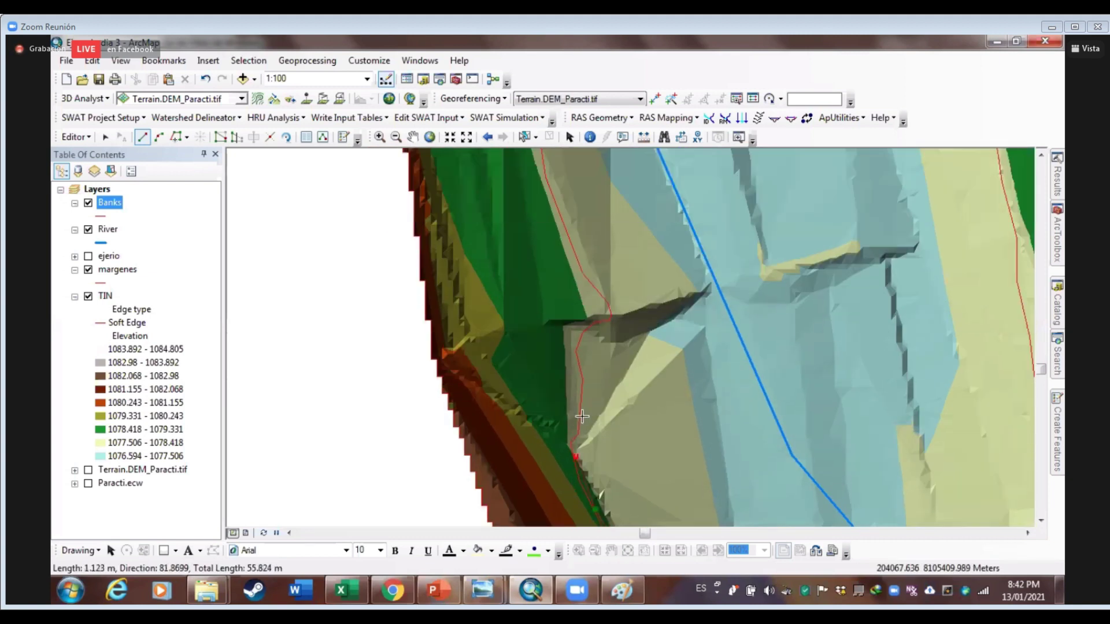
pyautogui.click(596, 321)
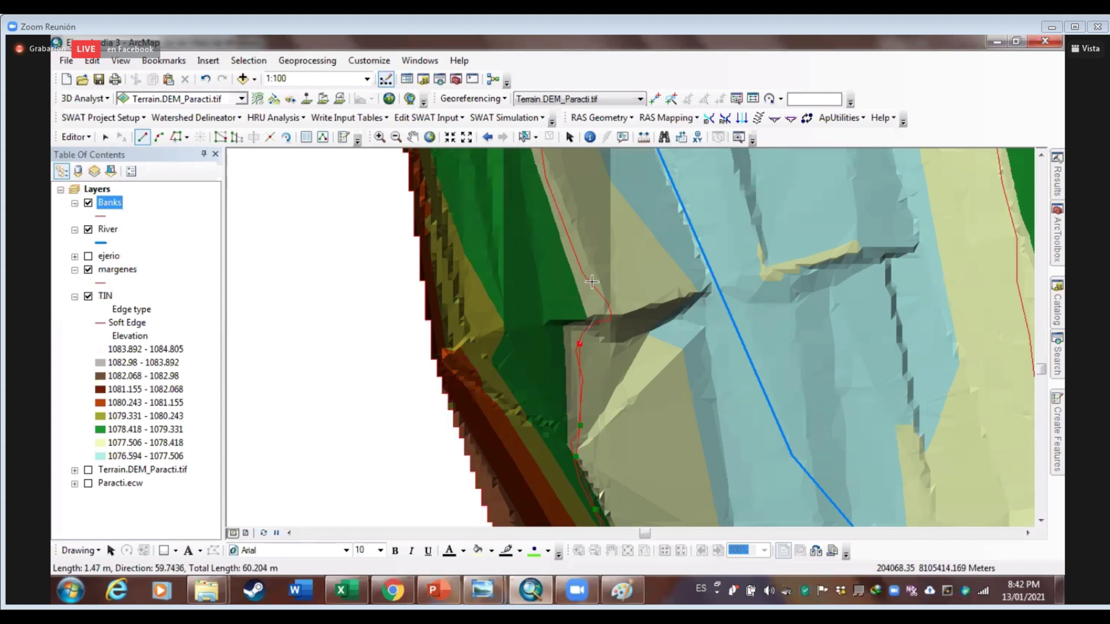
pyautogui.click(624, 365)
pyautogui.scroll(-3, 636, 373)
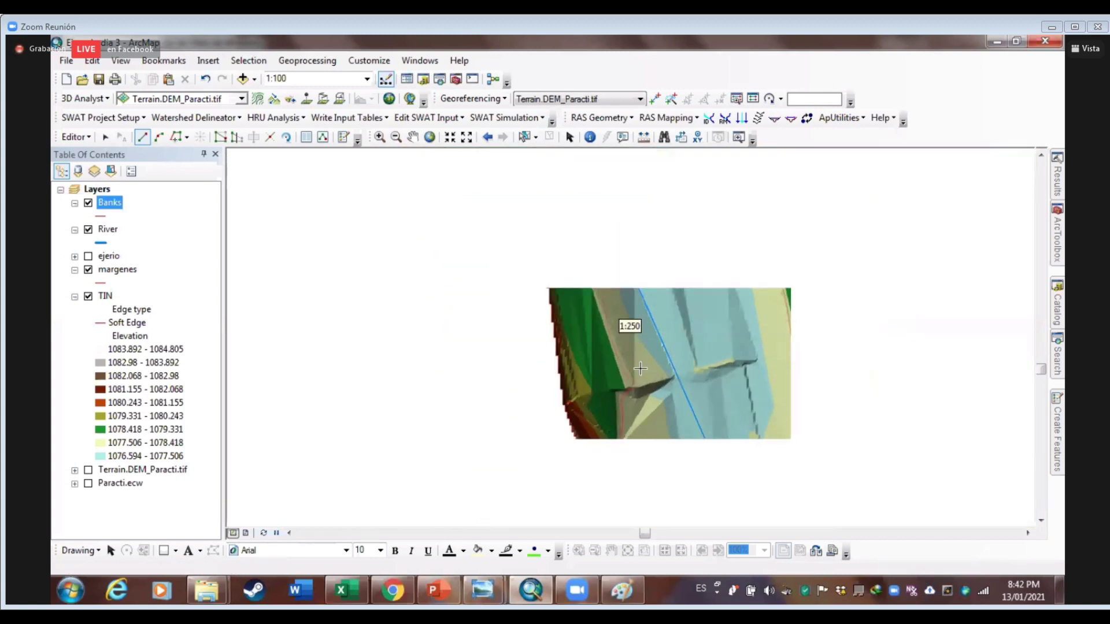
pyautogui.click(608, 330)
pyautogui.click(600, 290)
# Extend the left bank line to the TIN's top edge and finish it
pyautogui.click(599, 265)
pyautogui.press('Up')
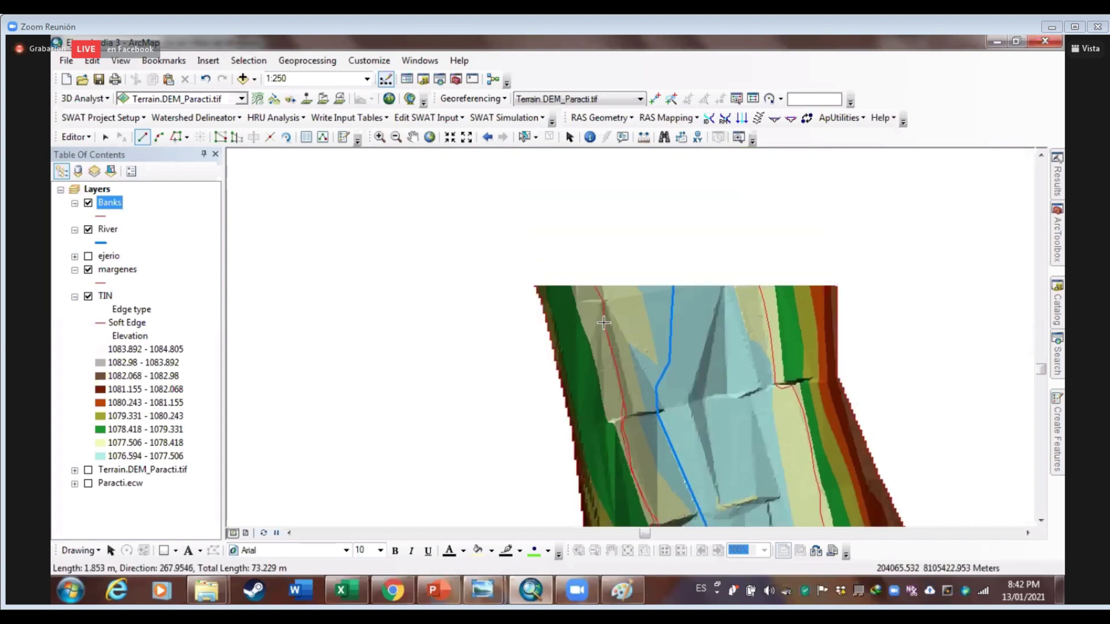
pyautogui.click(604, 305)
pyautogui.click(579, 237)
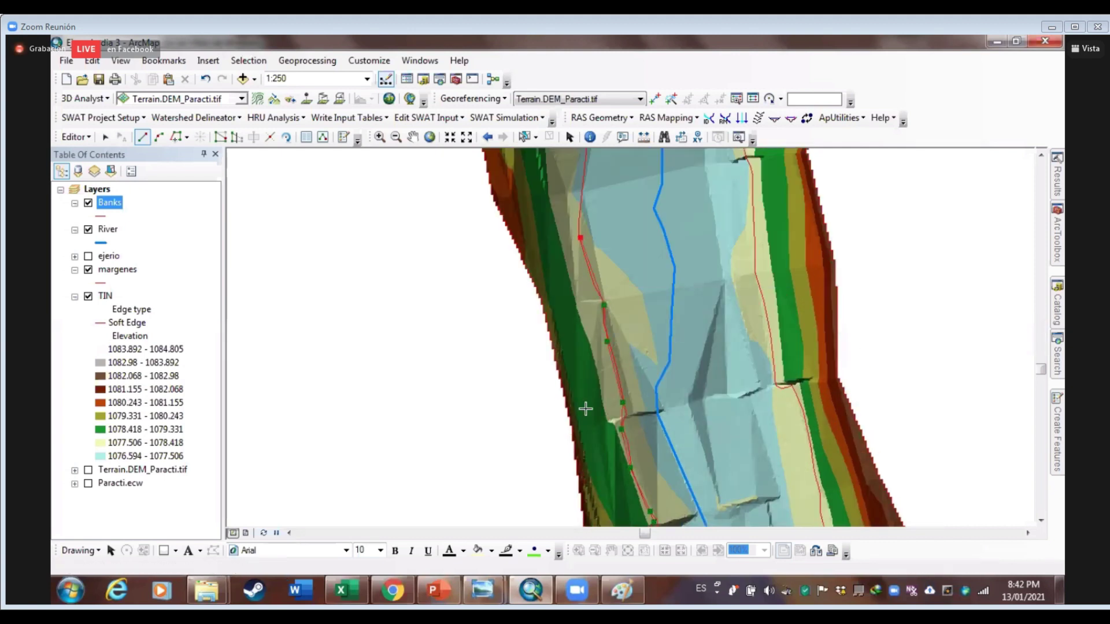
pyautogui.press('Up')
pyautogui.click(589, 357)
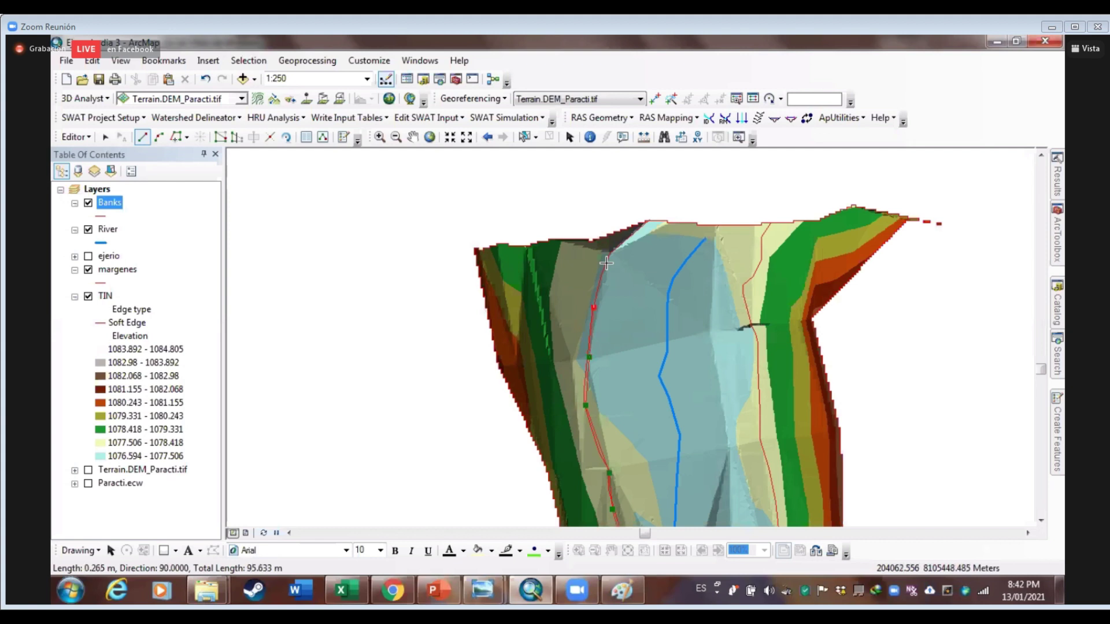
pyautogui.scroll(-3, 610, 256)
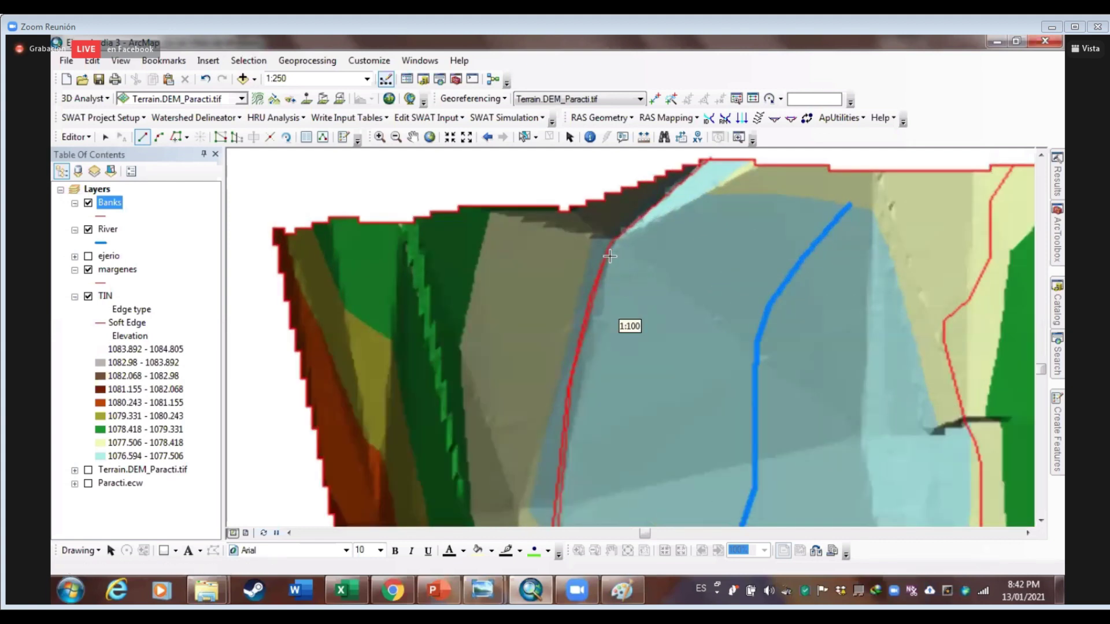
pyautogui.click(605, 264)
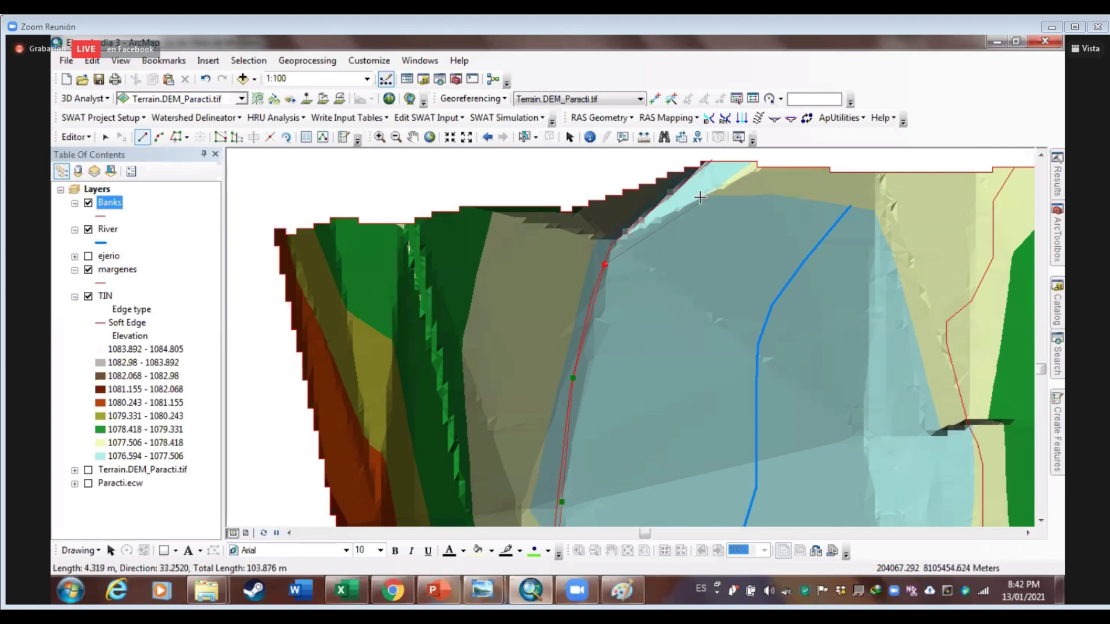
pyautogui.doubleClick(696, 197)
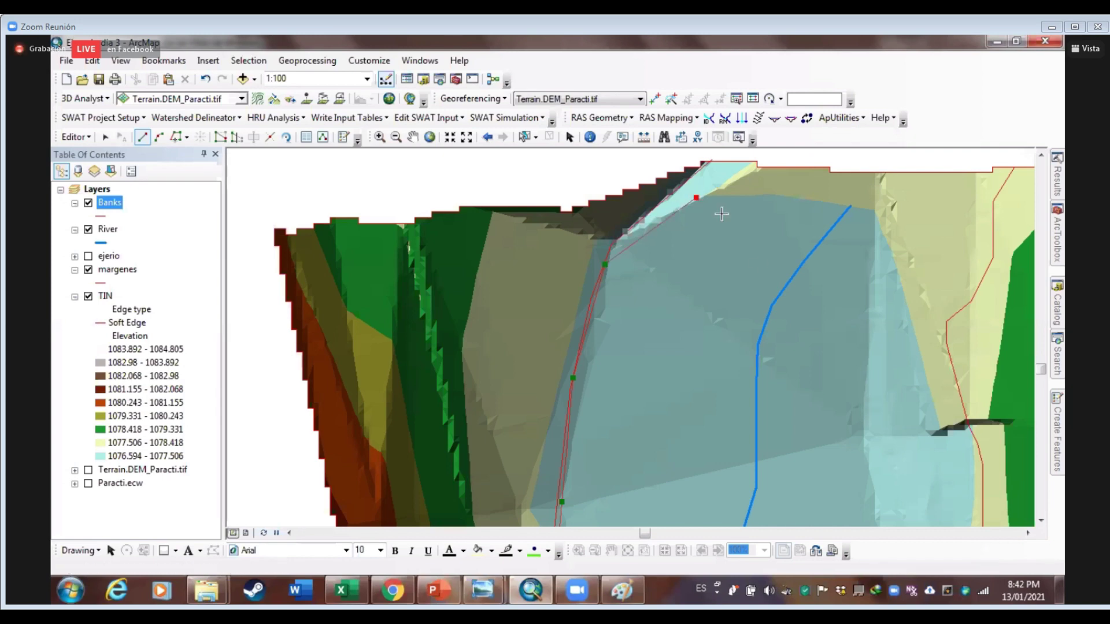
# Start the second Banks line at the bottom of the right channel edge and trace past the first notch
pyautogui.scroll(3, 641, 202)
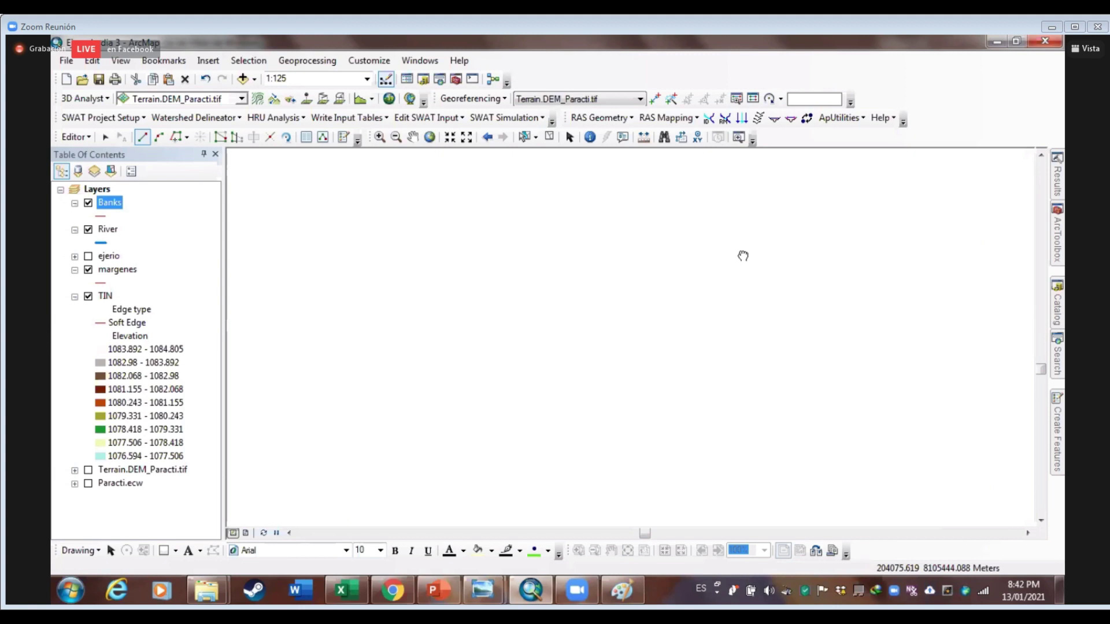
pyautogui.scroll(2, 706, 372)
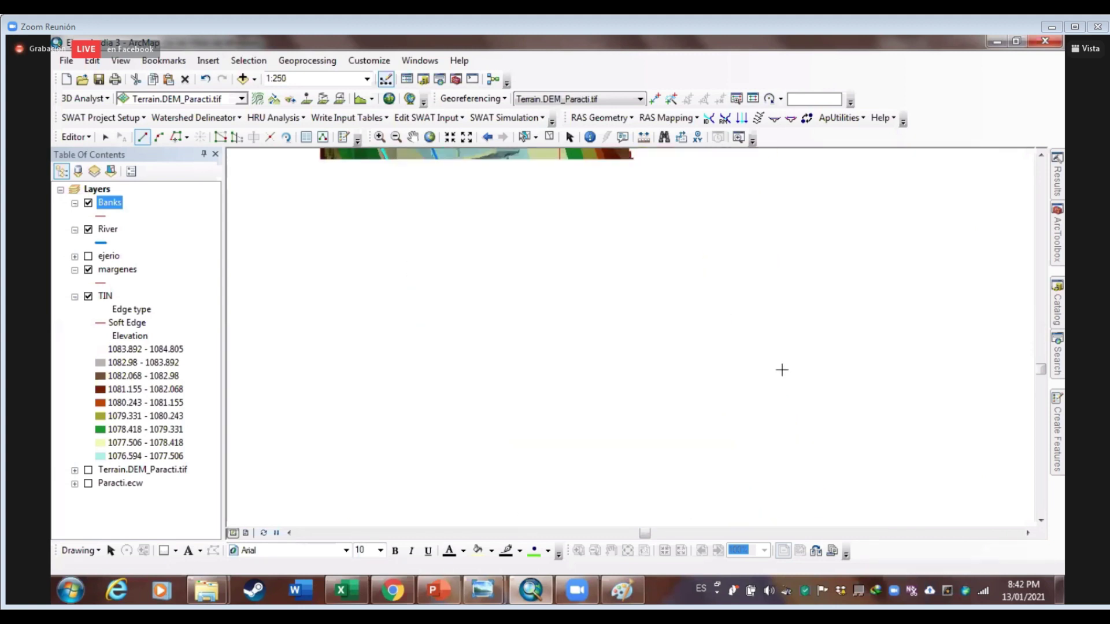
pyautogui.scroll(-4, 615, 436)
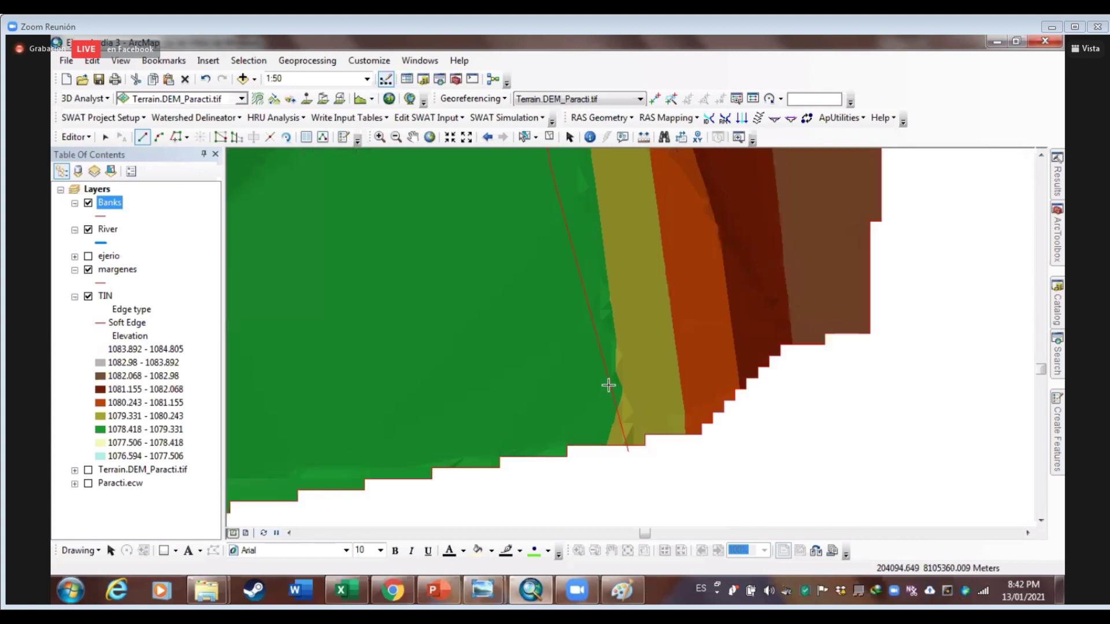
pyautogui.scroll(-3, 598, 325)
pyautogui.scroll(3, 597, 326)
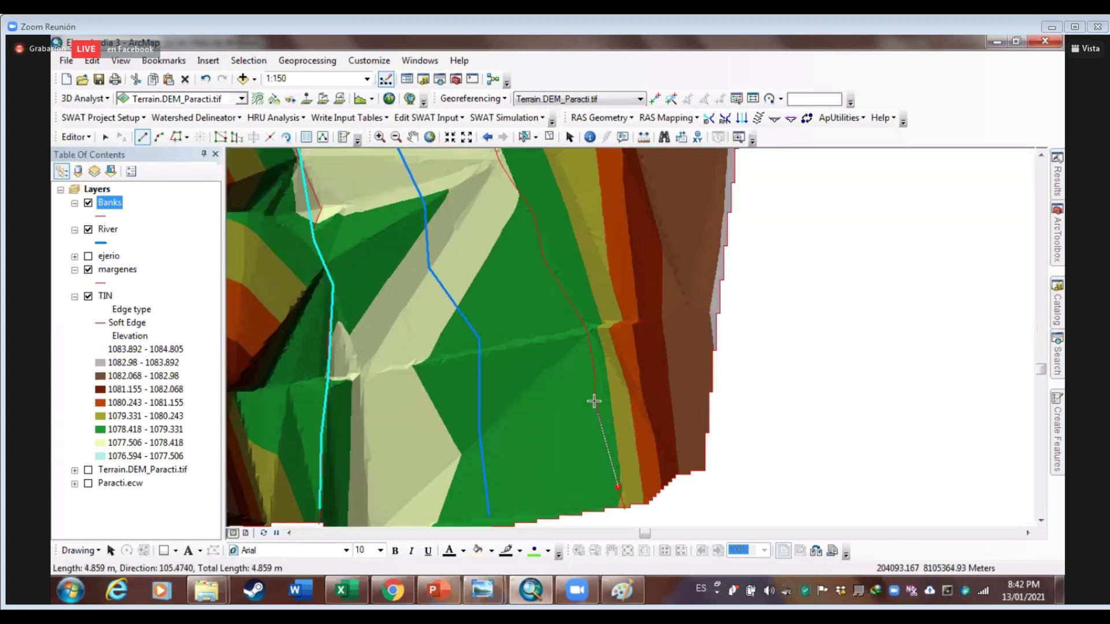
pyautogui.click(588, 331)
pyautogui.click(547, 267)
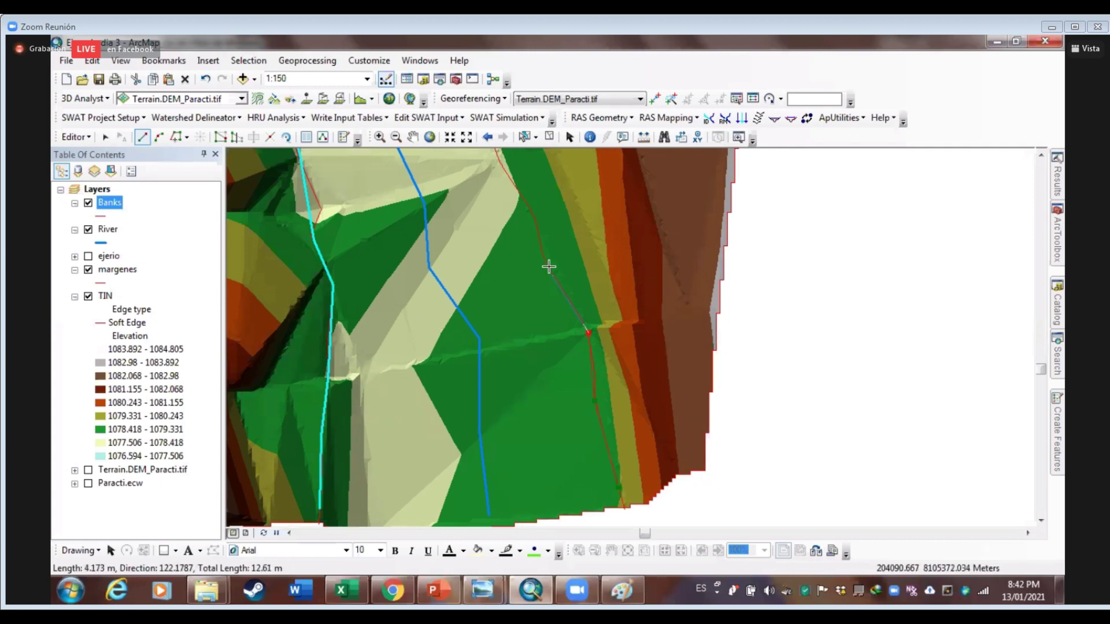
pyautogui.press('Up')
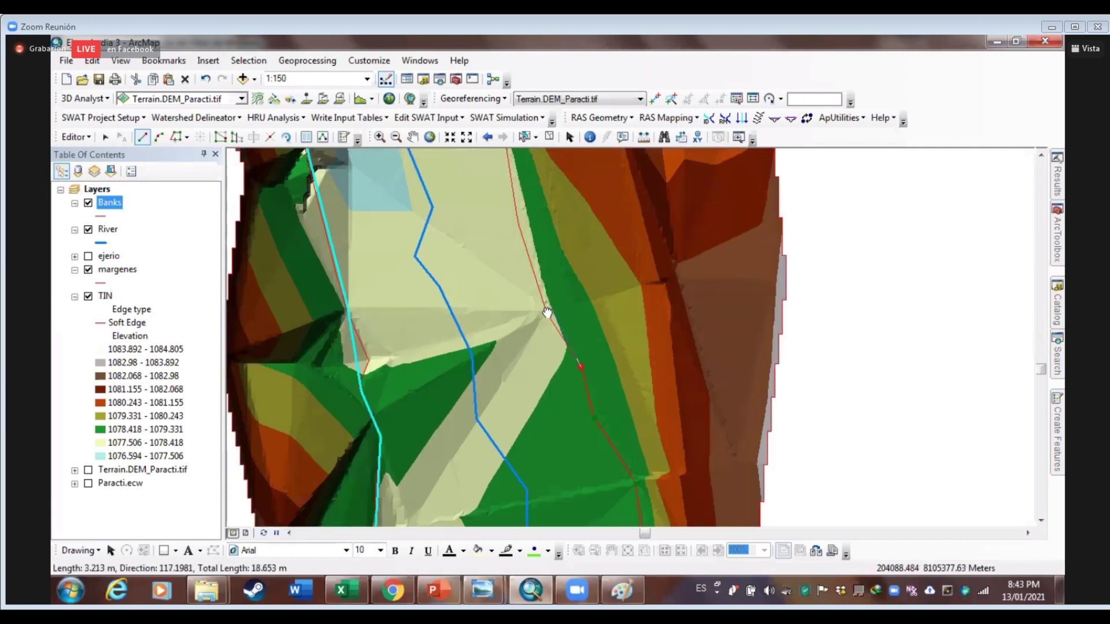
pyautogui.press('Up')
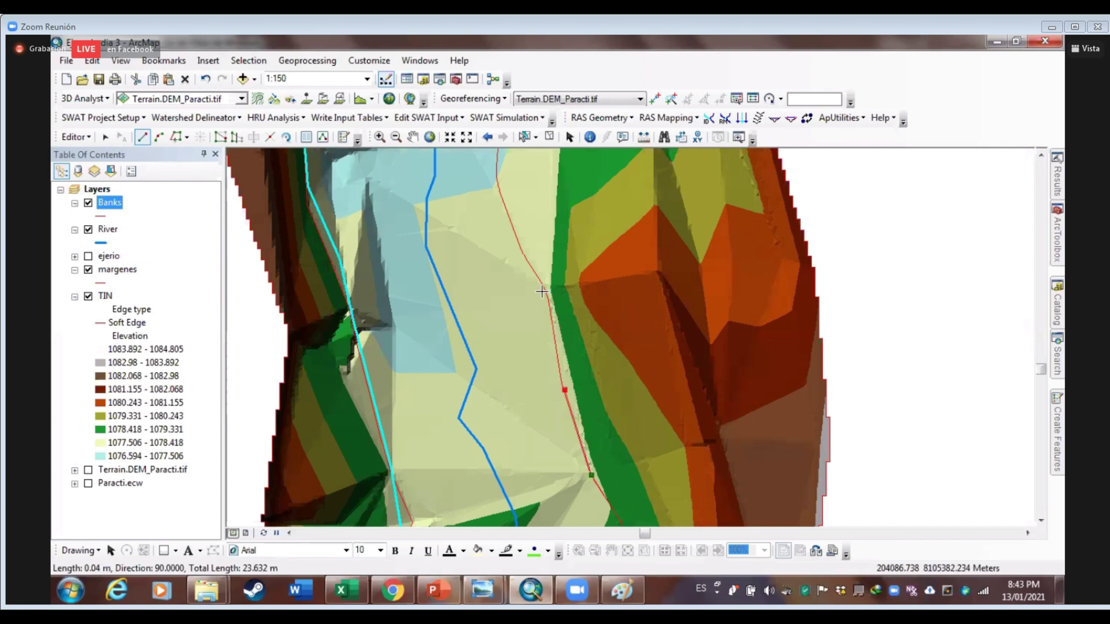
pyautogui.click(545, 287)
pyautogui.press('Up')
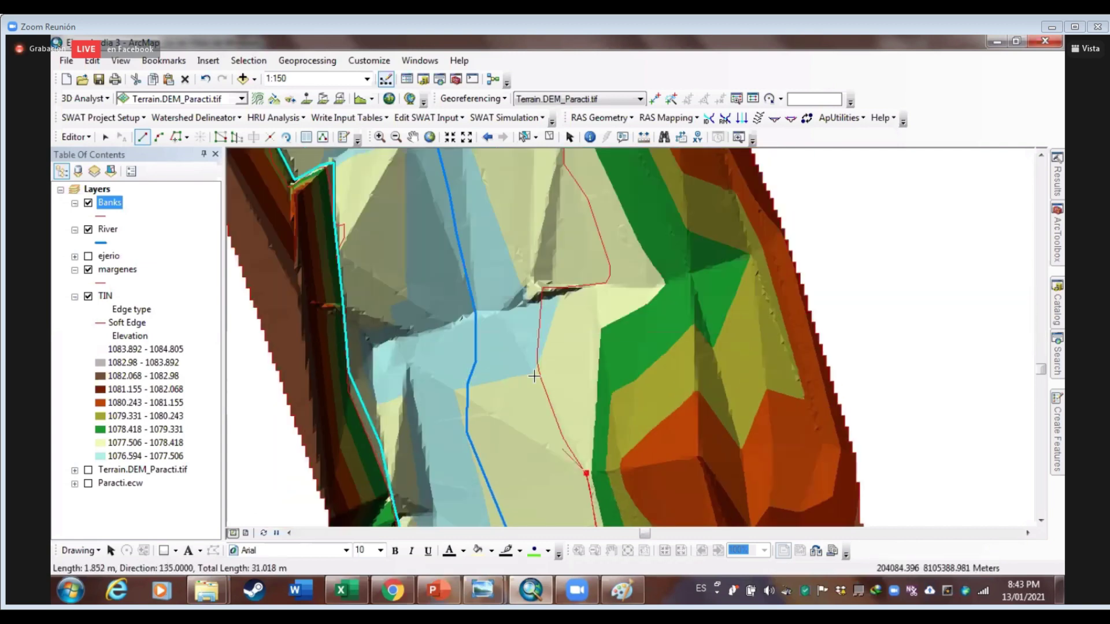
pyautogui.click(537, 359)
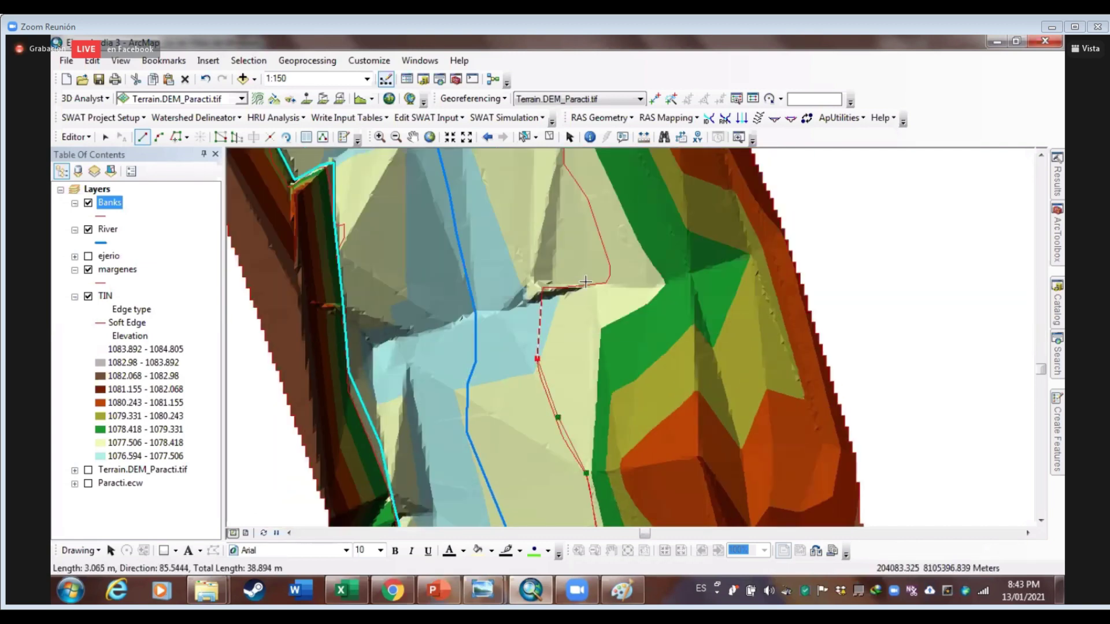
pyautogui.click(545, 287)
pyautogui.click(604, 283)
pyautogui.click(611, 264)
# Continue the right bank line up the channel to the TIN's top edge and finish it (about 102 m)
pyautogui.press('Up')
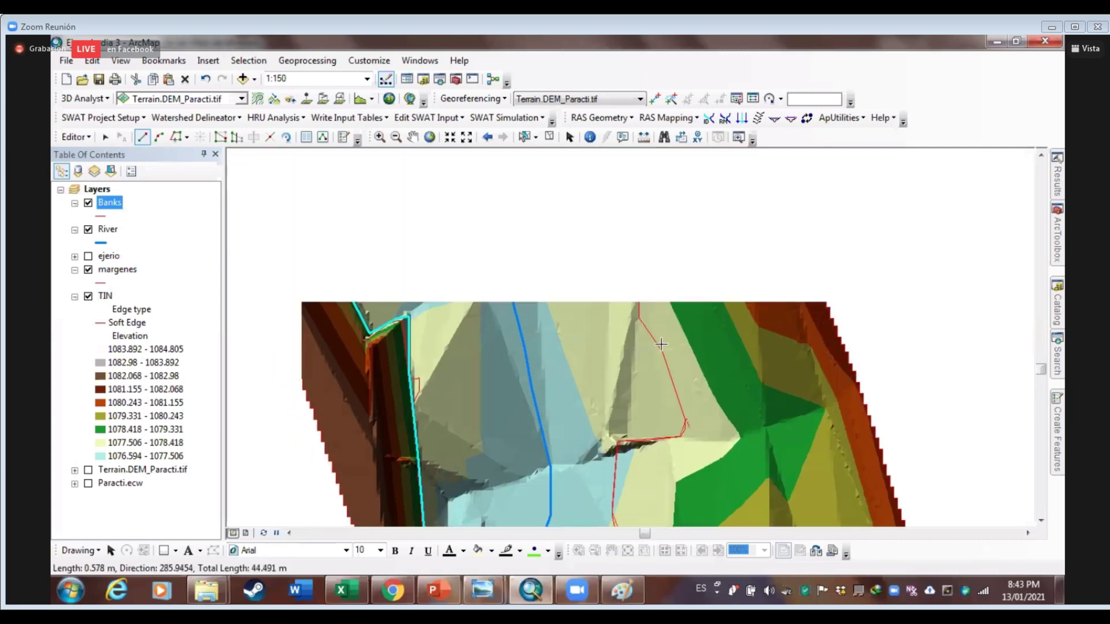
pyautogui.click(663, 350)
pyautogui.click(636, 317)
pyautogui.press('Up')
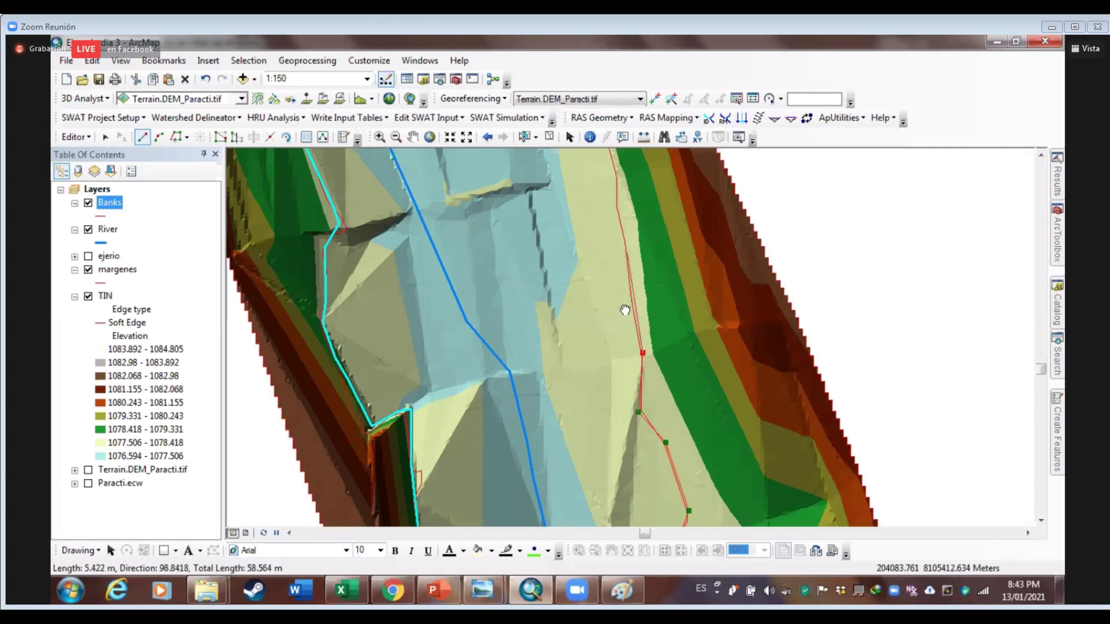
pyautogui.press('Up')
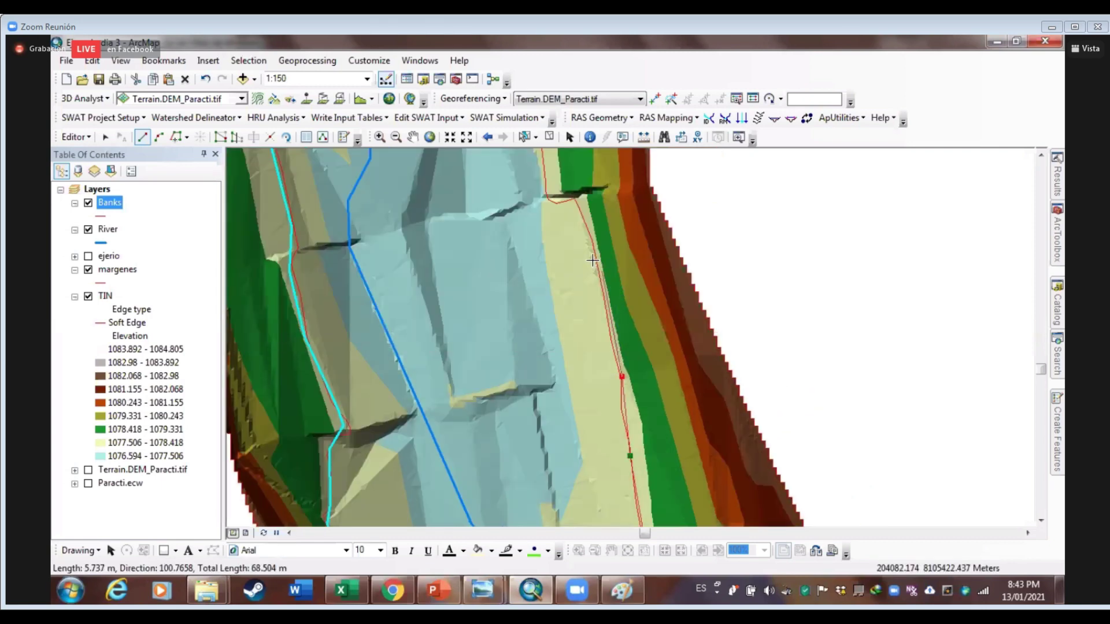
pyautogui.press('Up')
pyautogui.press('Up')
pyautogui.click(626, 390)
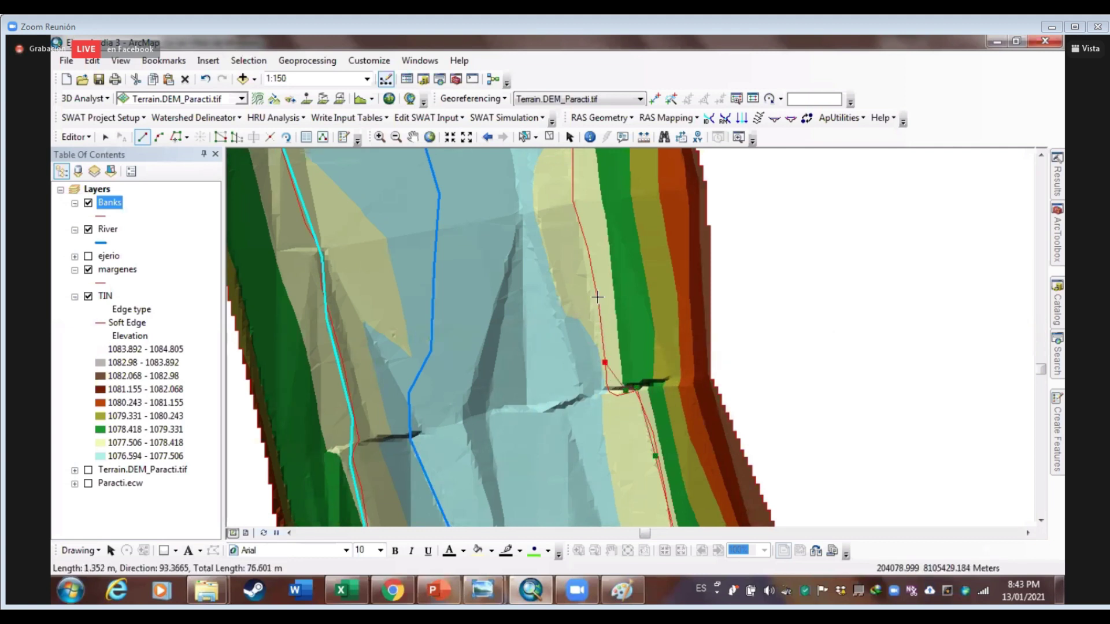
pyautogui.press('Up')
pyautogui.click(605, 371)
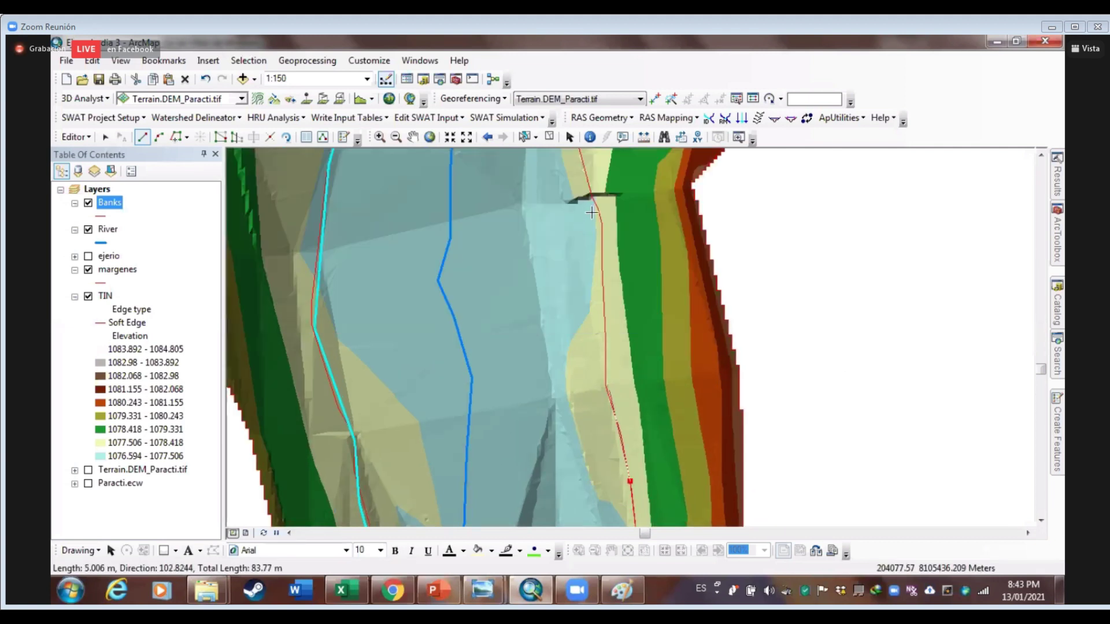
pyautogui.click(596, 209)
pyautogui.press('Up')
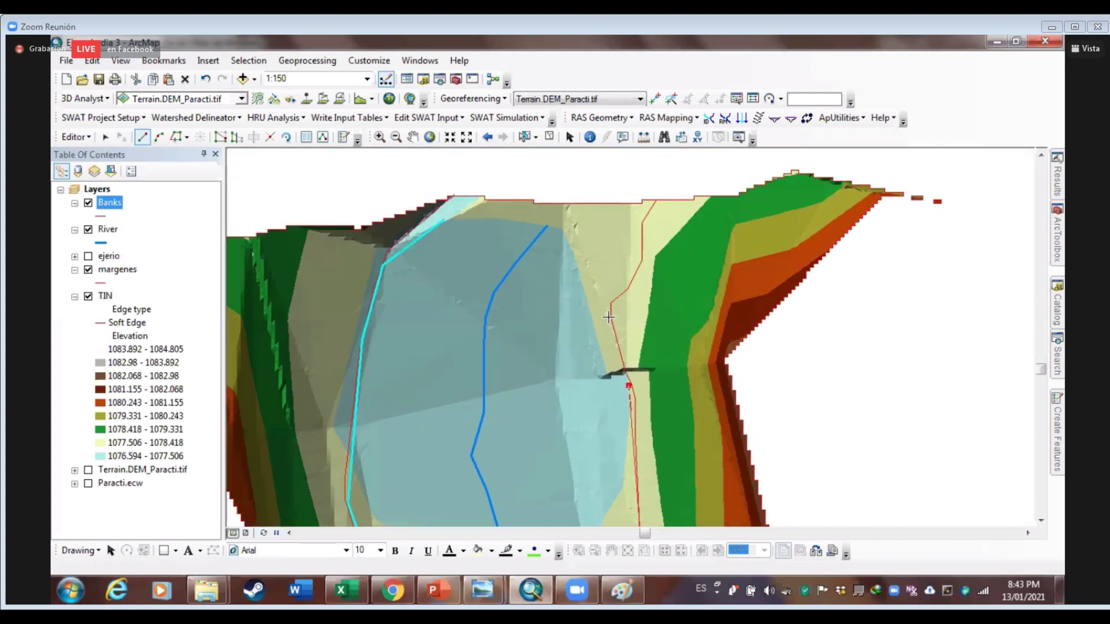
pyautogui.click(612, 305)
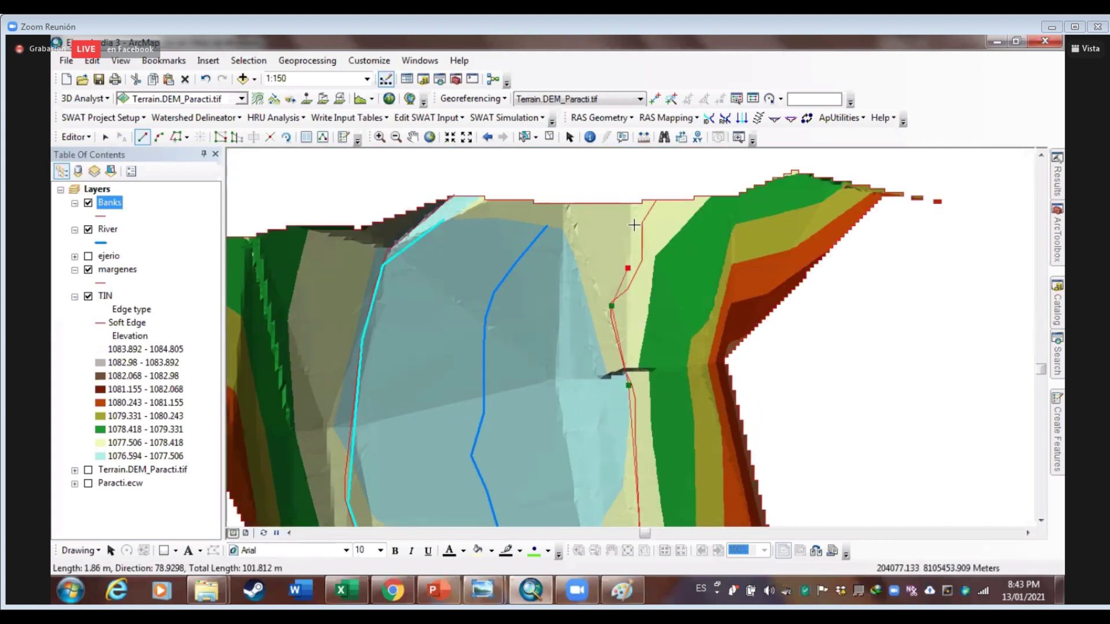
pyautogui.click(628, 267)
pyautogui.doubleClick(639, 226)
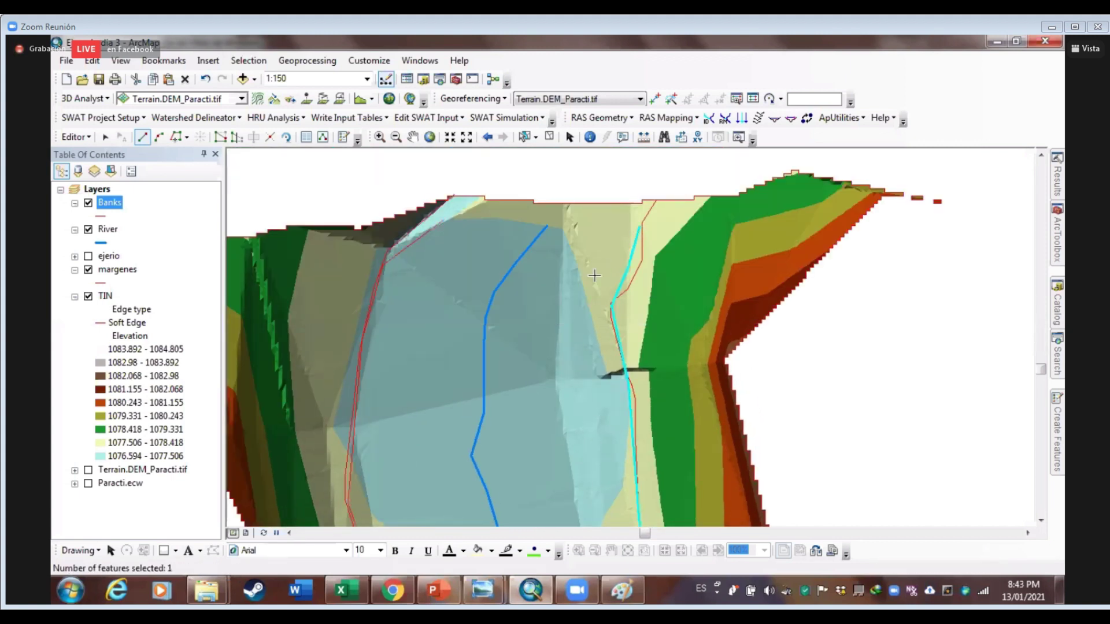
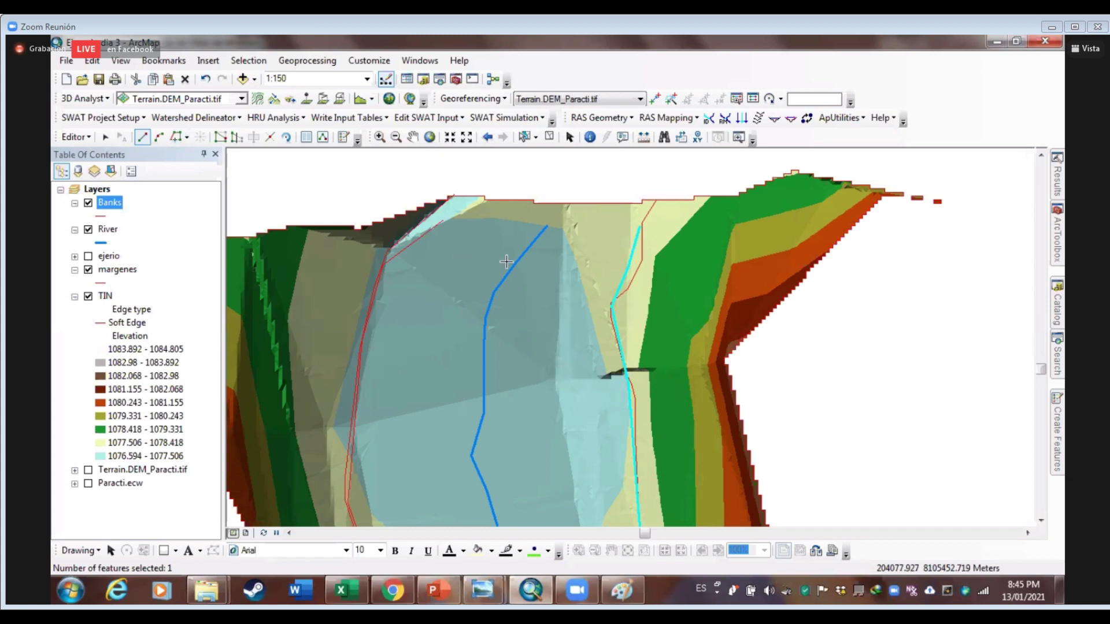
# Stop editing the bank lines and save the edits
pyautogui.rightClick(117, 207)
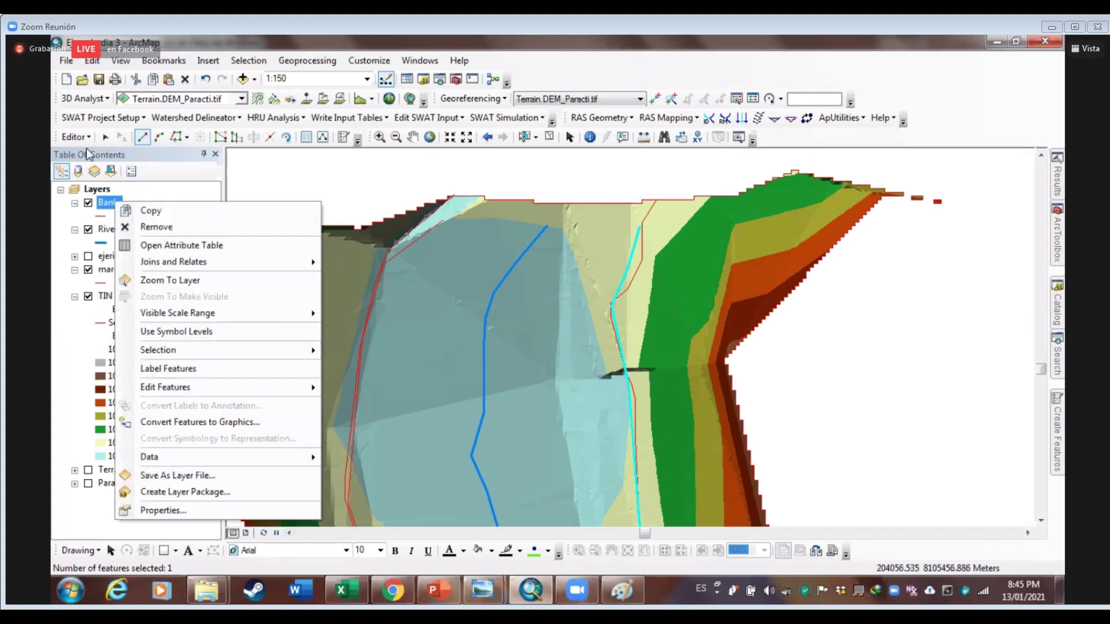
pyautogui.click(76, 137)
pyautogui.click(93, 170)
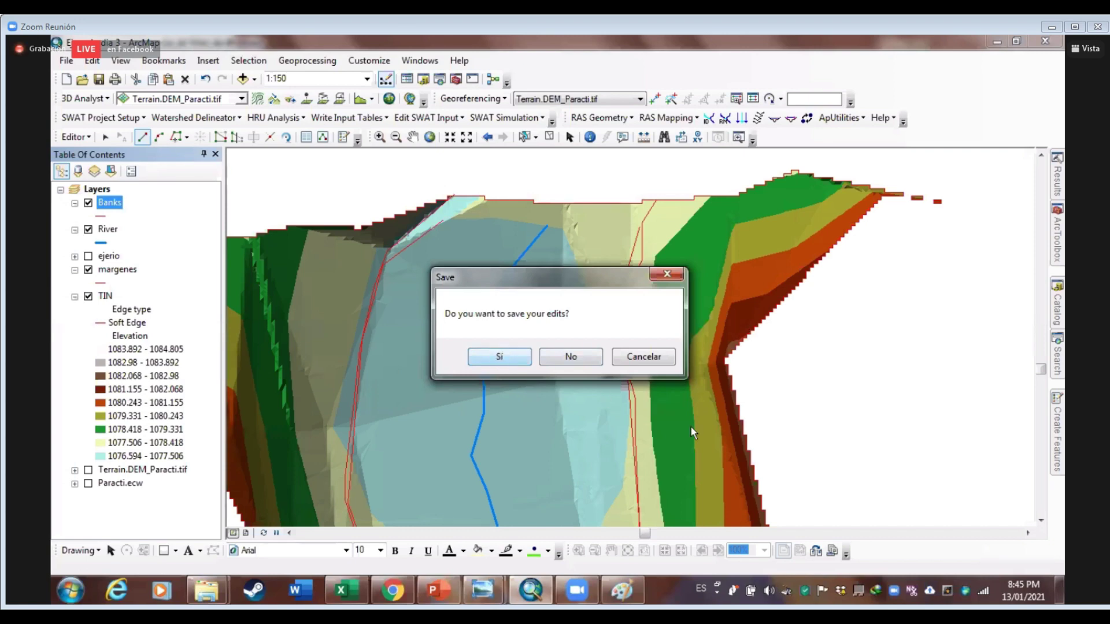
pyautogui.click(497, 356)
pyautogui.scroll(2, 690, 425)
pyautogui.scroll(-3, 682, 405)
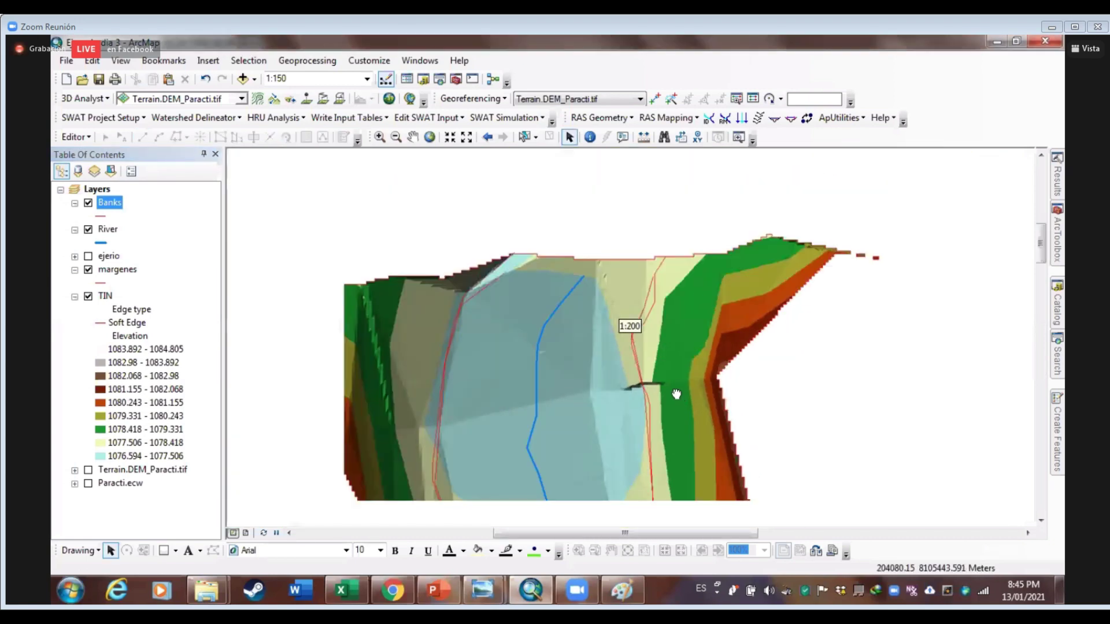
pyautogui.scroll(-1, 706, 375)
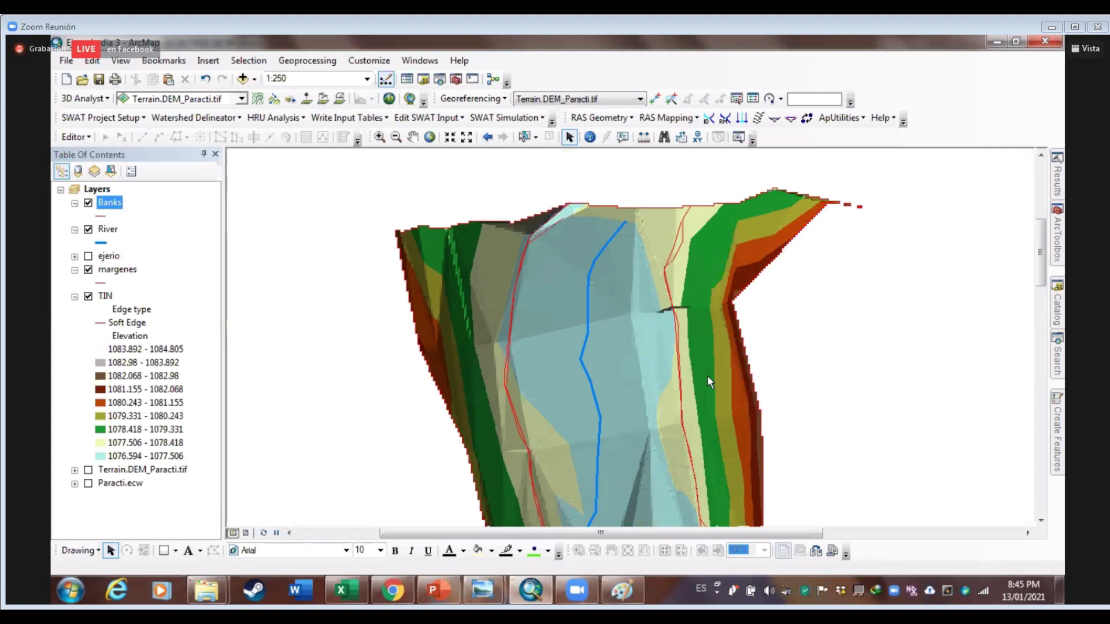
# Hide the margenes layer from the map
pyautogui.click(88, 269)
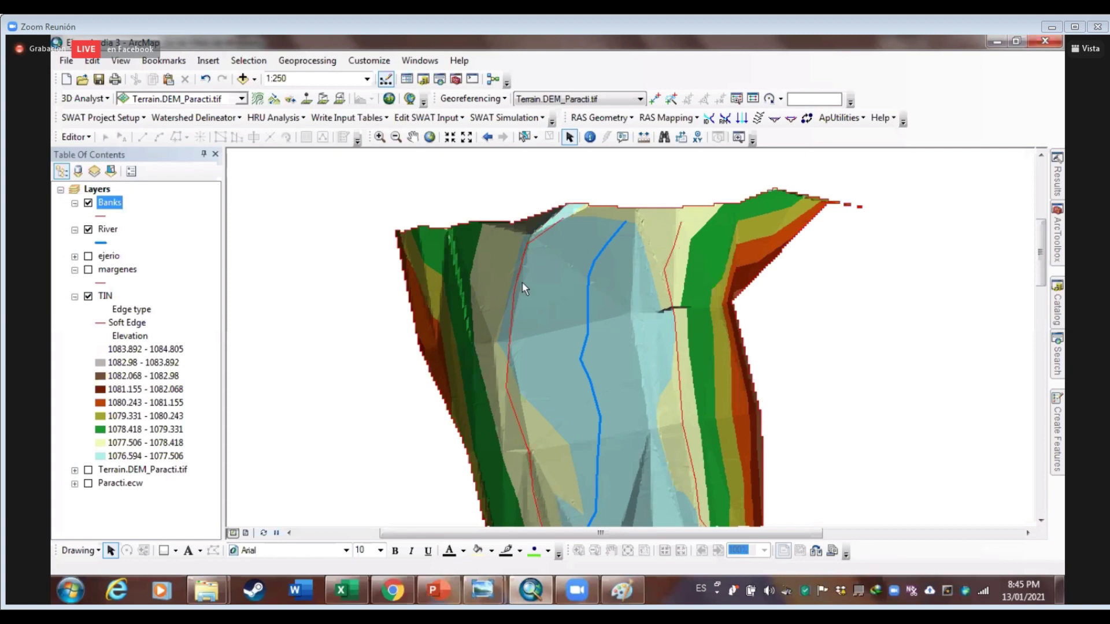
pyautogui.scroll(-3, 659, 300)
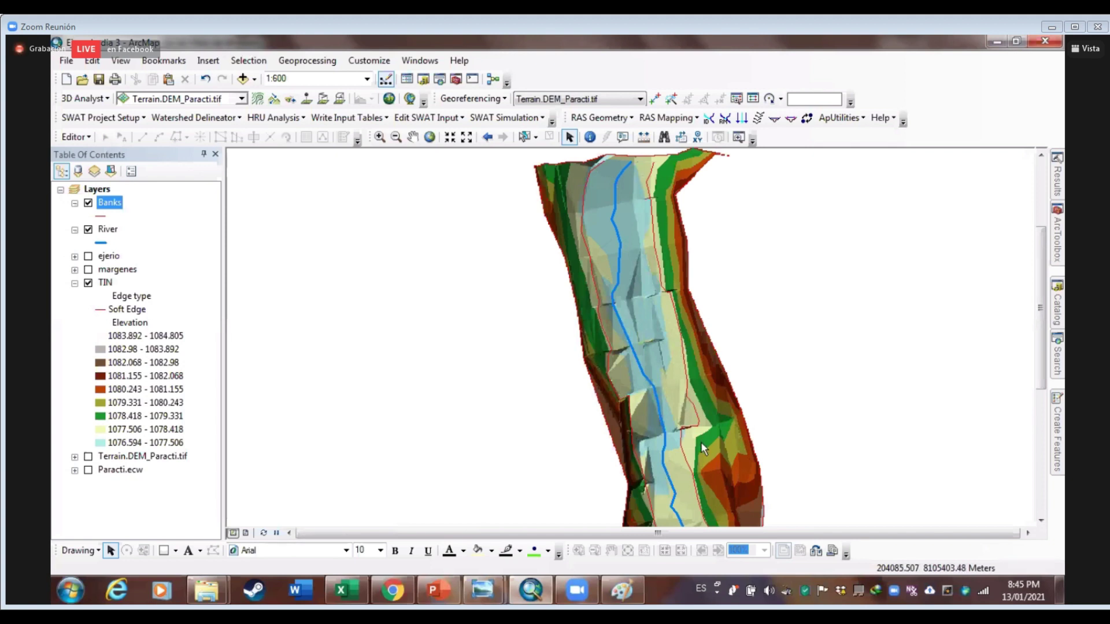
pyautogui.scroll(2, 701, 442)
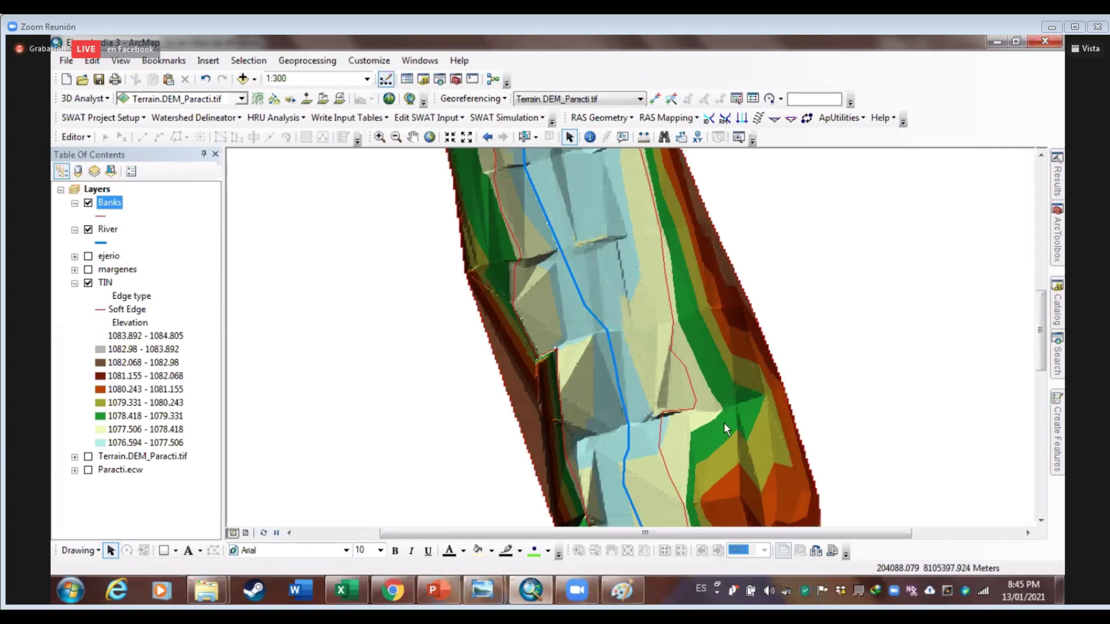
# Bring up the river field photo and zoom far into it with the magnifier slider
pyautogui.moveTo(483, 589)
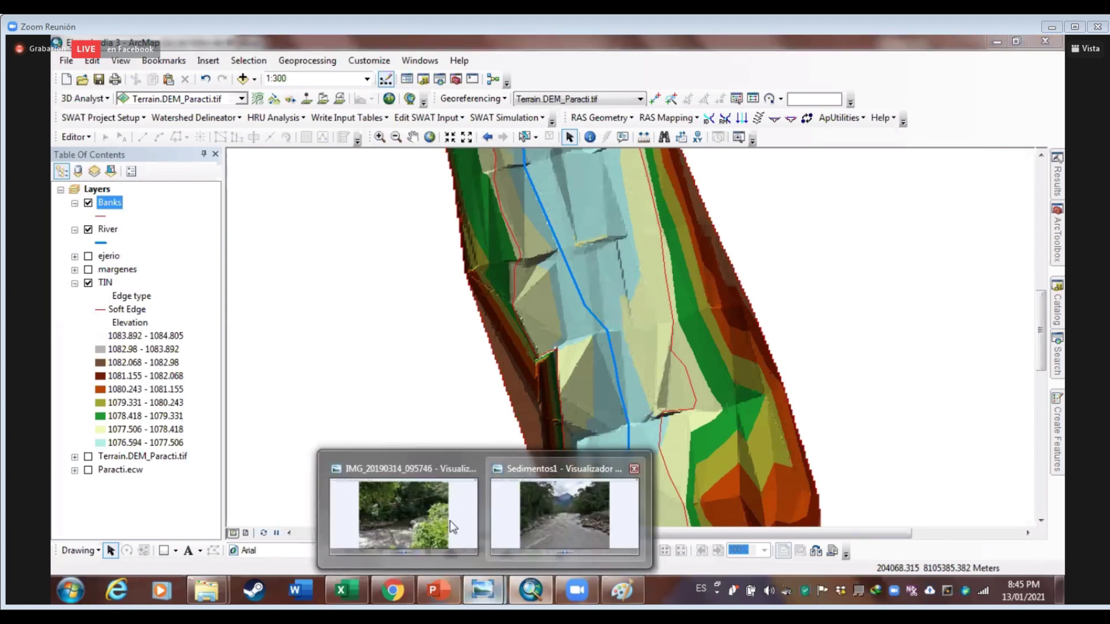
pyautogui.moveTo(564, 514)
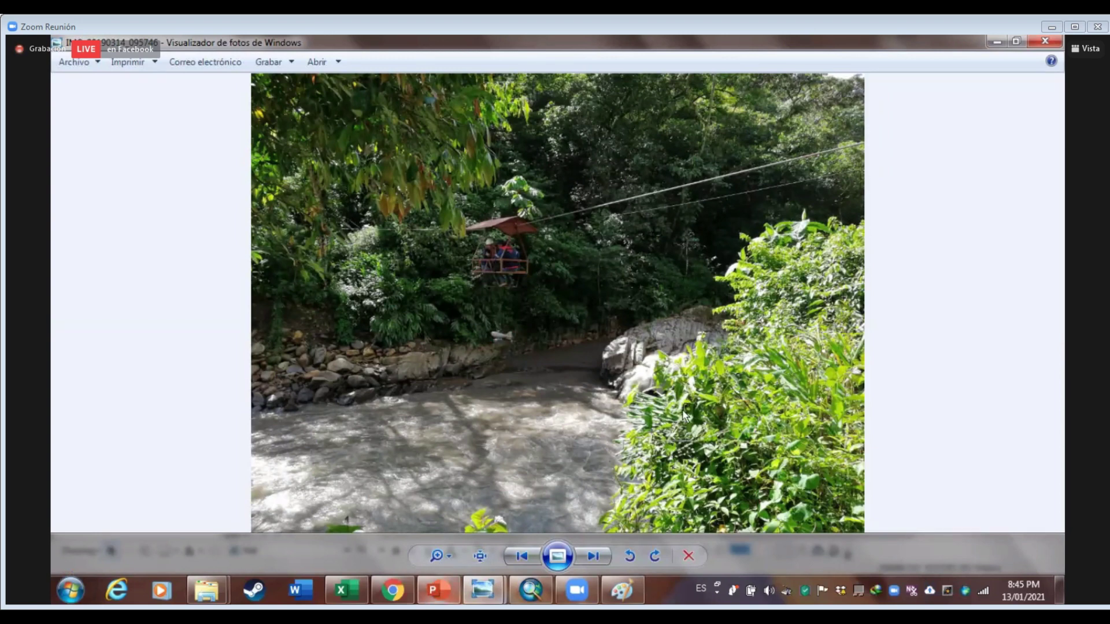
pyautogui.hotkey('alt', 'Tab')
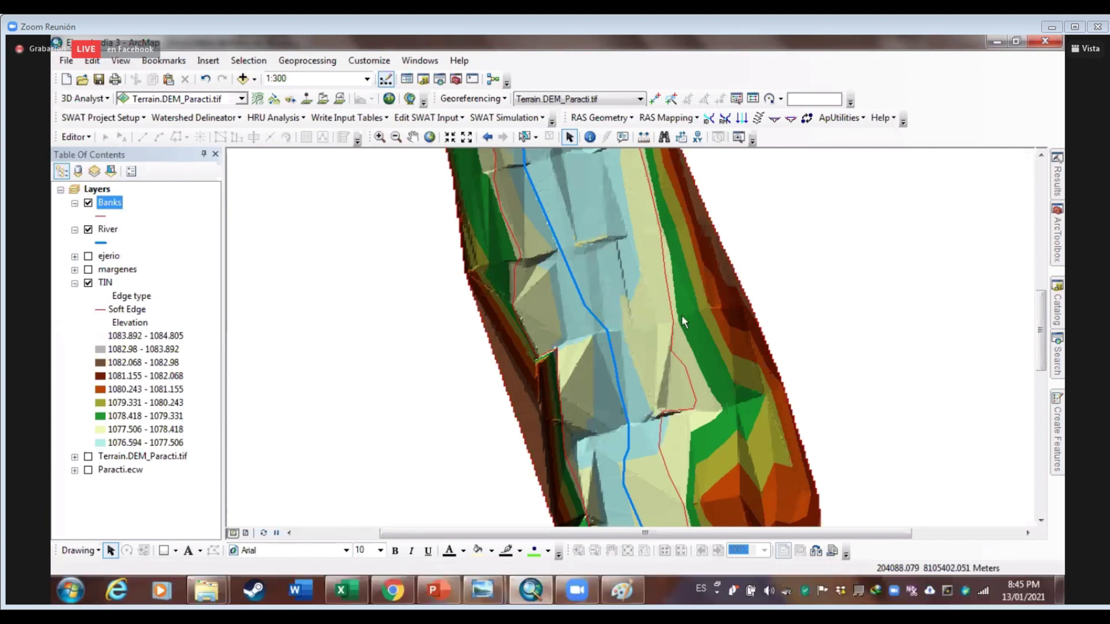
pyautogui.hotkey('alt', 'Tab')
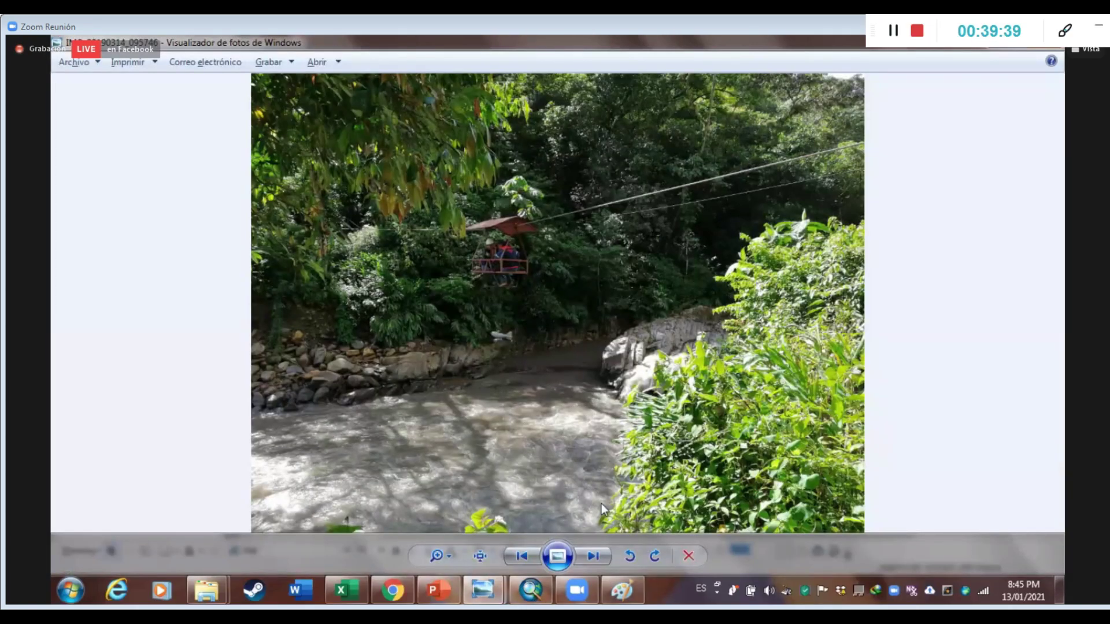
pyautogui.click(440, 553)
pyautogui.moveTo(443, 542); pyautogui.dragTo(456, 540)
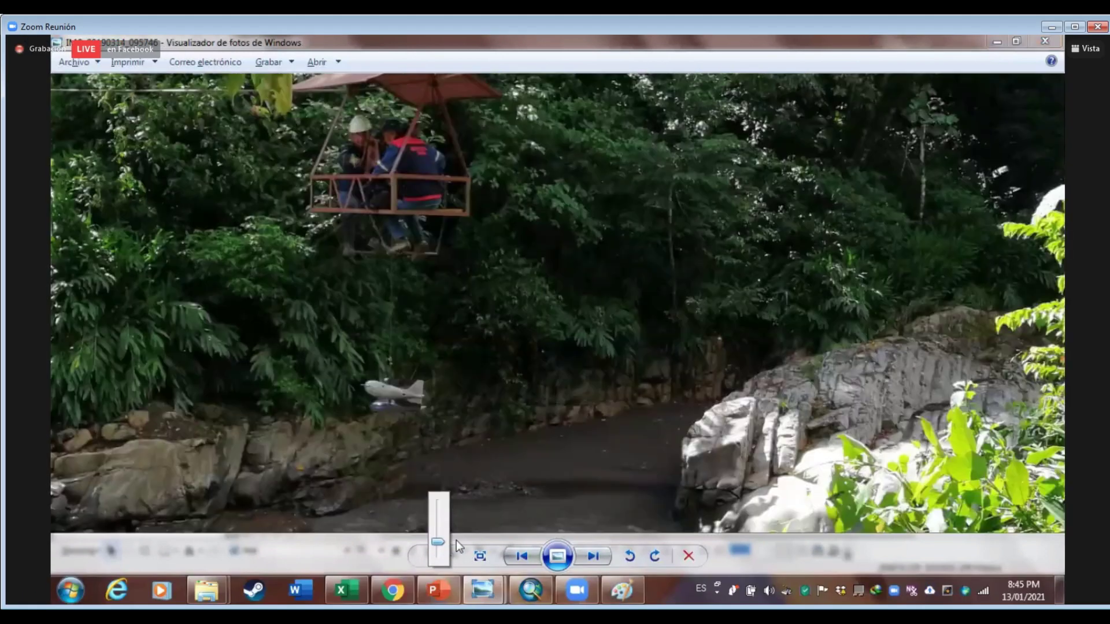
pyautogui.click(610, 433)
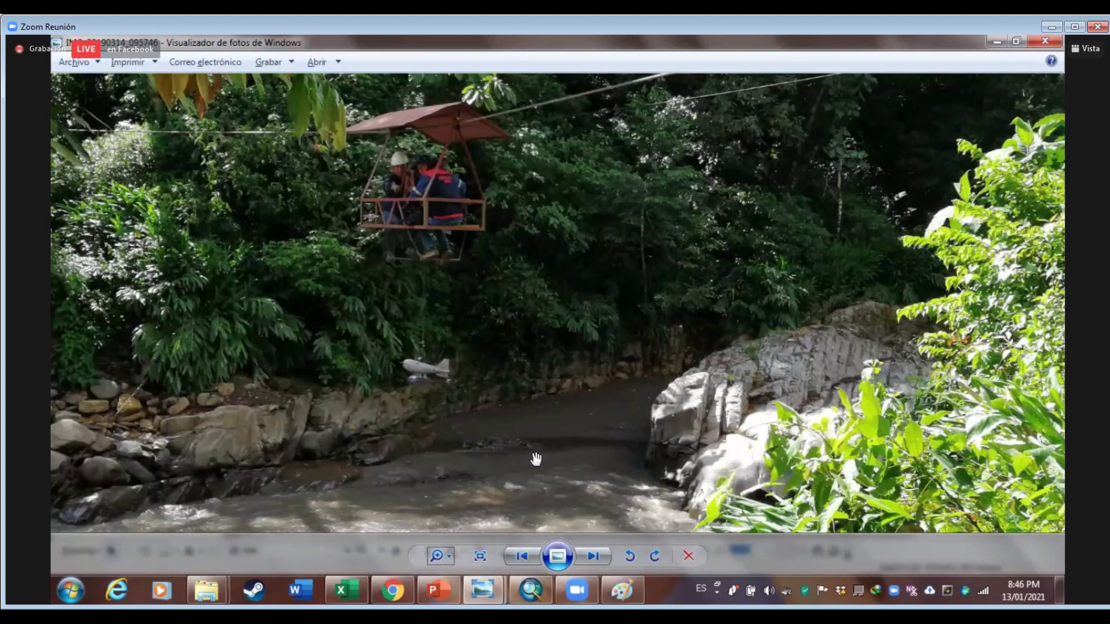
# Zoom back out of the photo, compare with the map, then close the viewer
pyautogui.scroll(-1, 508, 456)
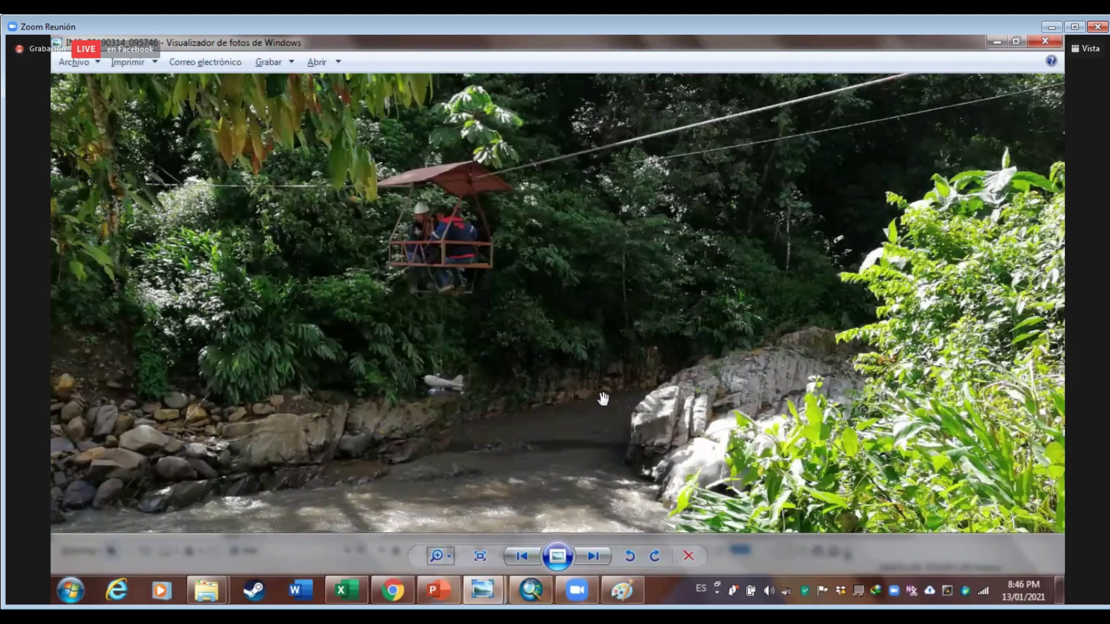
pyautogui.scroll(-1, 612, 387)
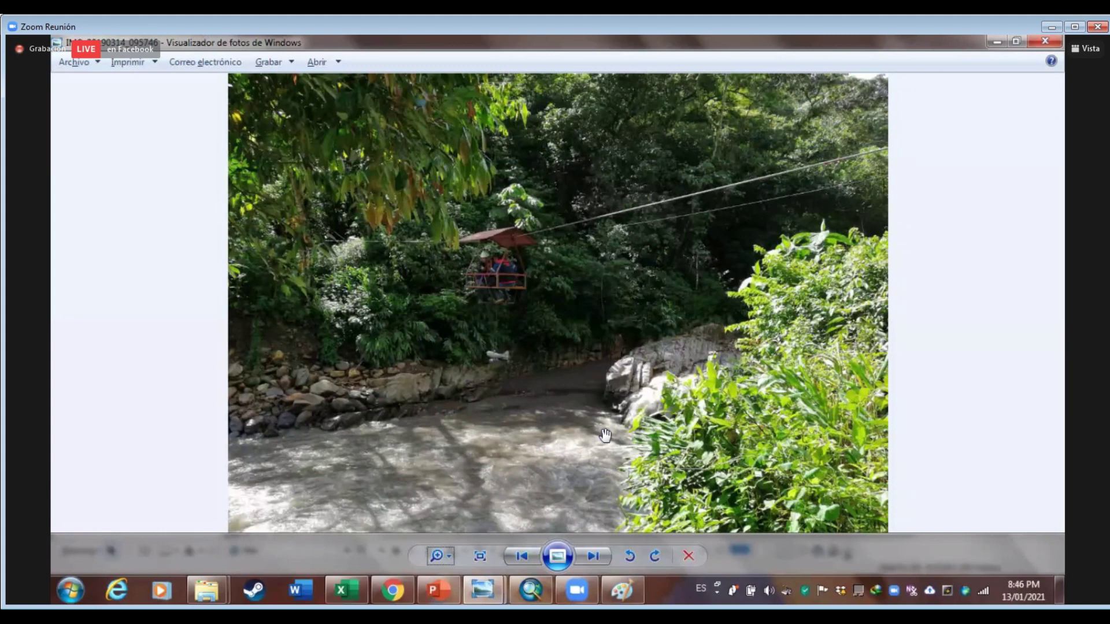
pyautogui.hotkey('alt', 'Tab')
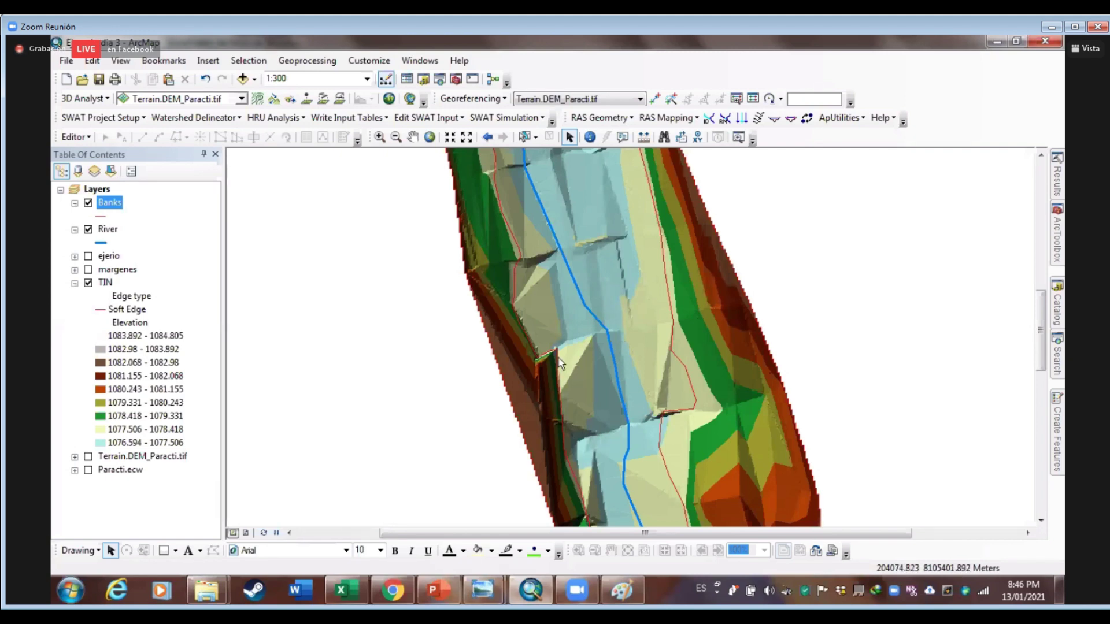
pyautogui.click(500, 274)
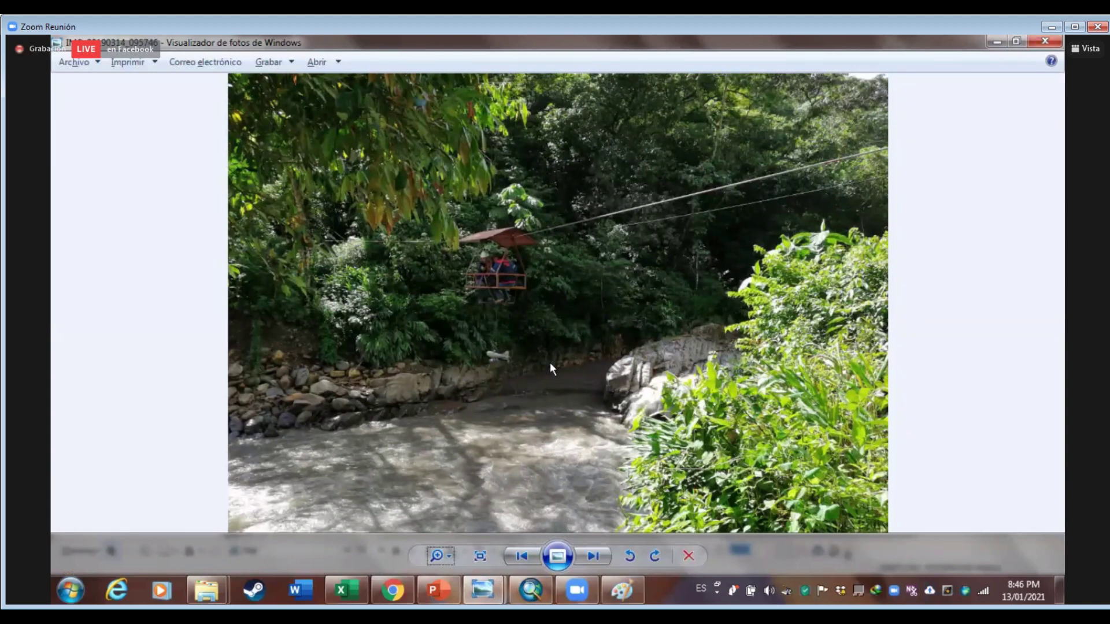
pyautogui.hotkey('alt', 'F4')
# Centre the river reach, then launch RAS Geometry > Create RAS Layers > Flow Path Centerlines
pyautogui.scroll(2, 630, 318)
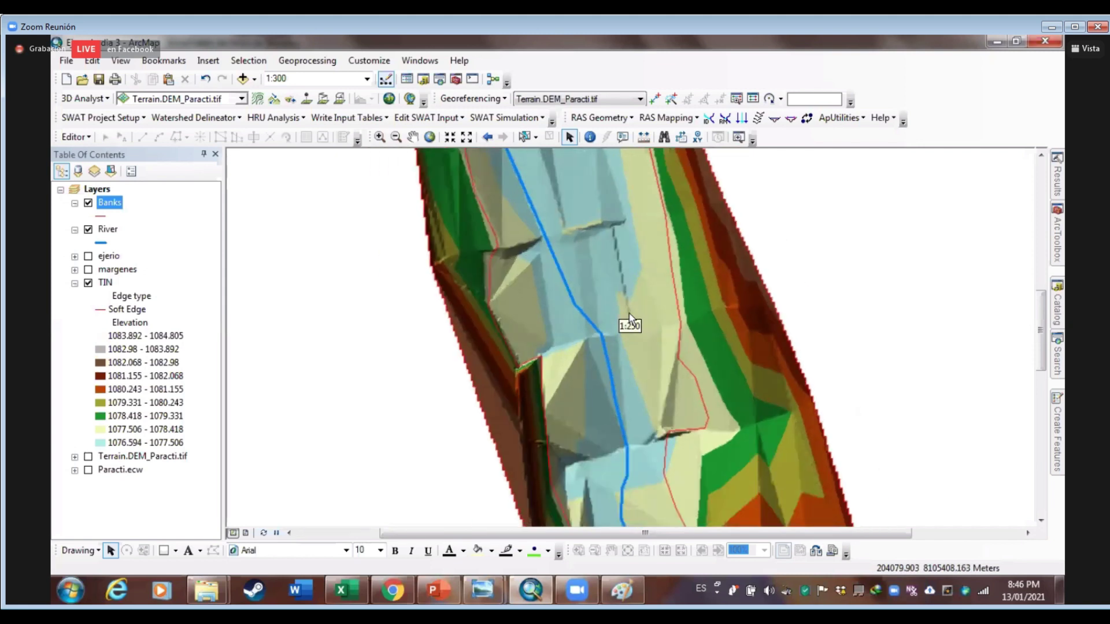
pyautogui.scroll(1, 661, 325)
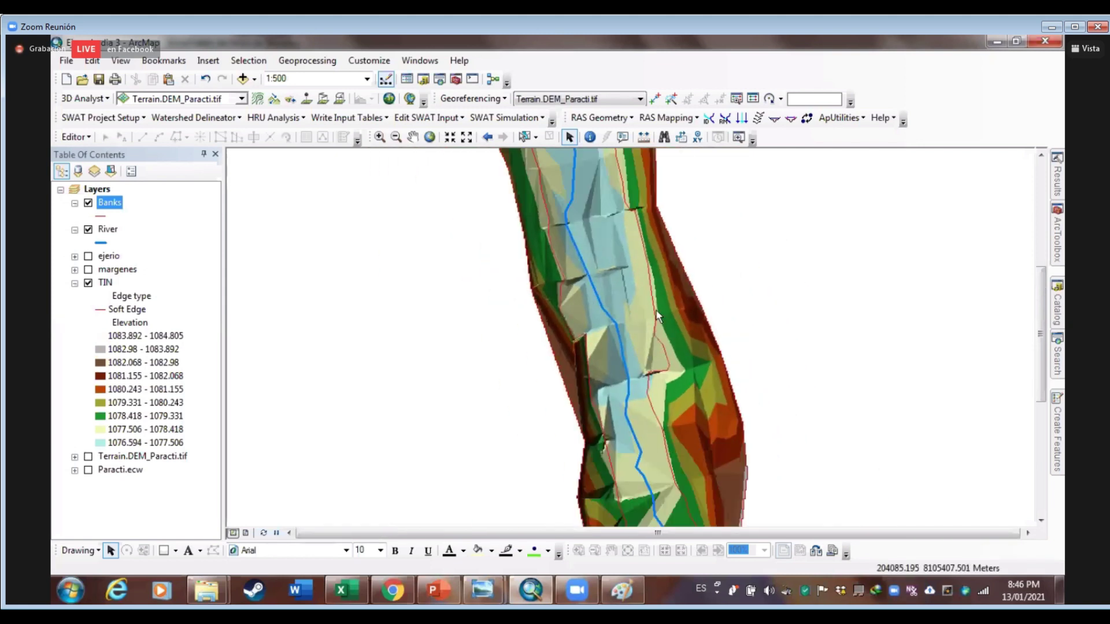
pyautogui.moveTo(713, 270); pyautogui.dragTo(637, 316)
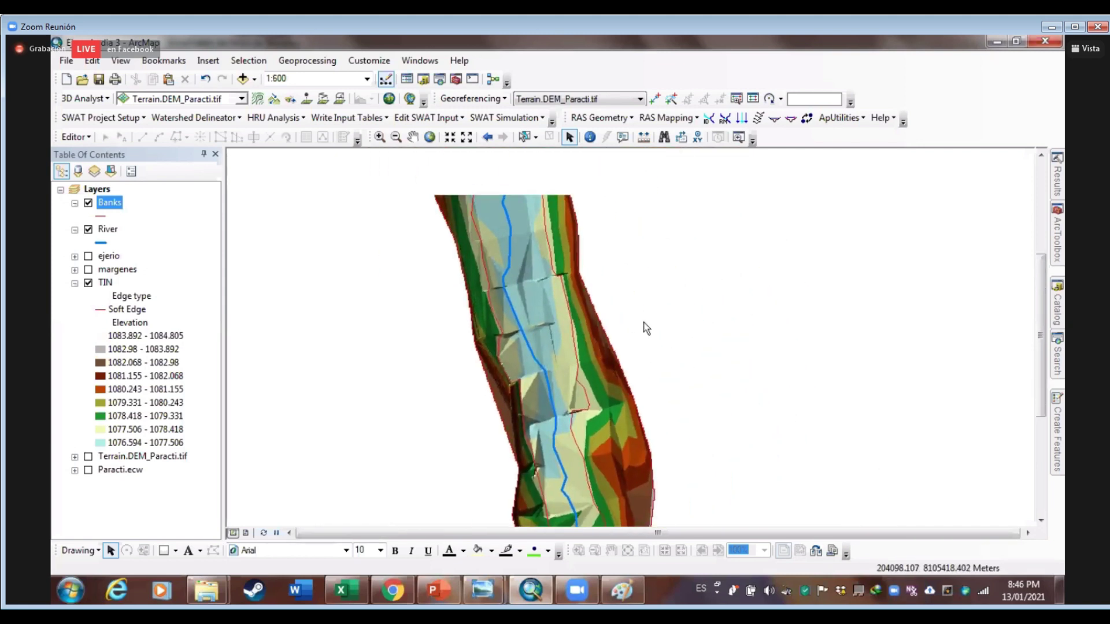
pyautogui.moveTo(567, 259); pyautogui.dragTo(586, 284)
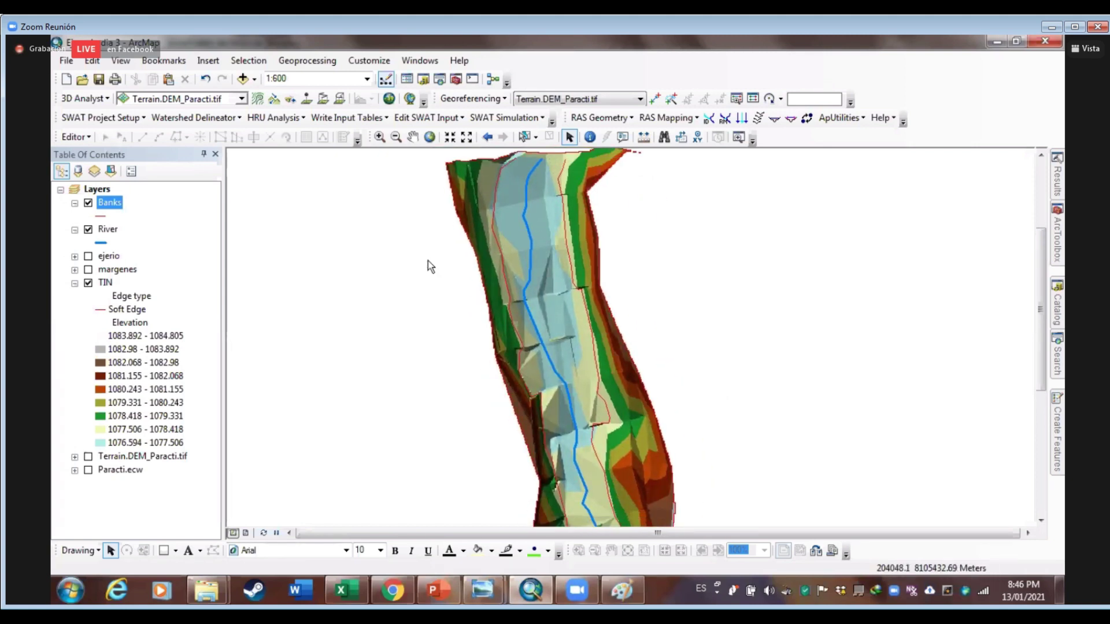
pyautogui.click(594, 118)
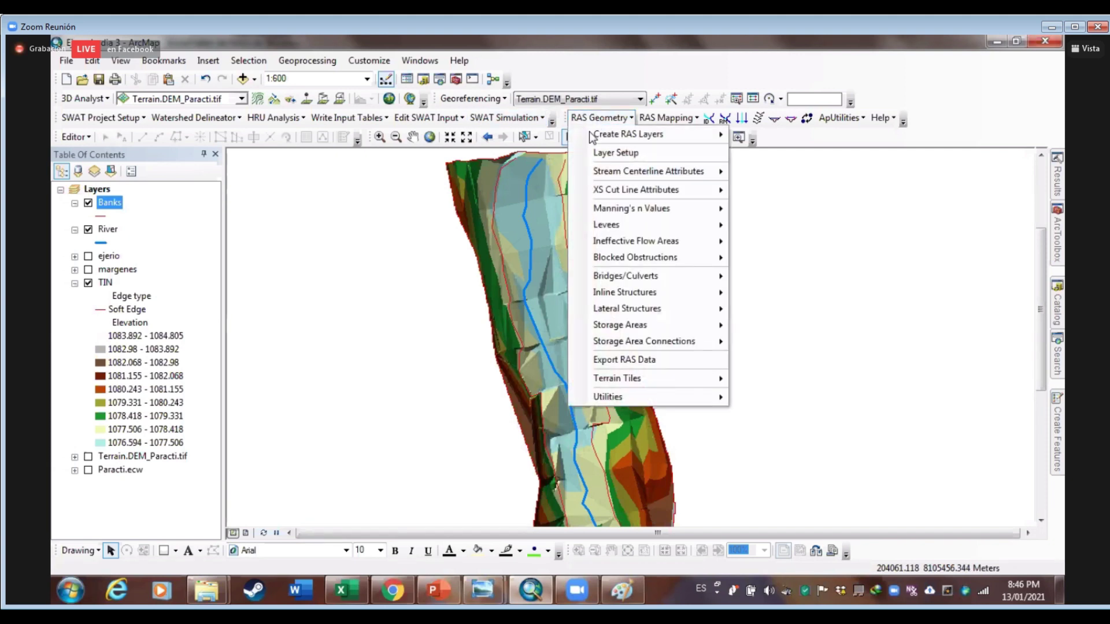
pyautogui.moveTo(642, 134)
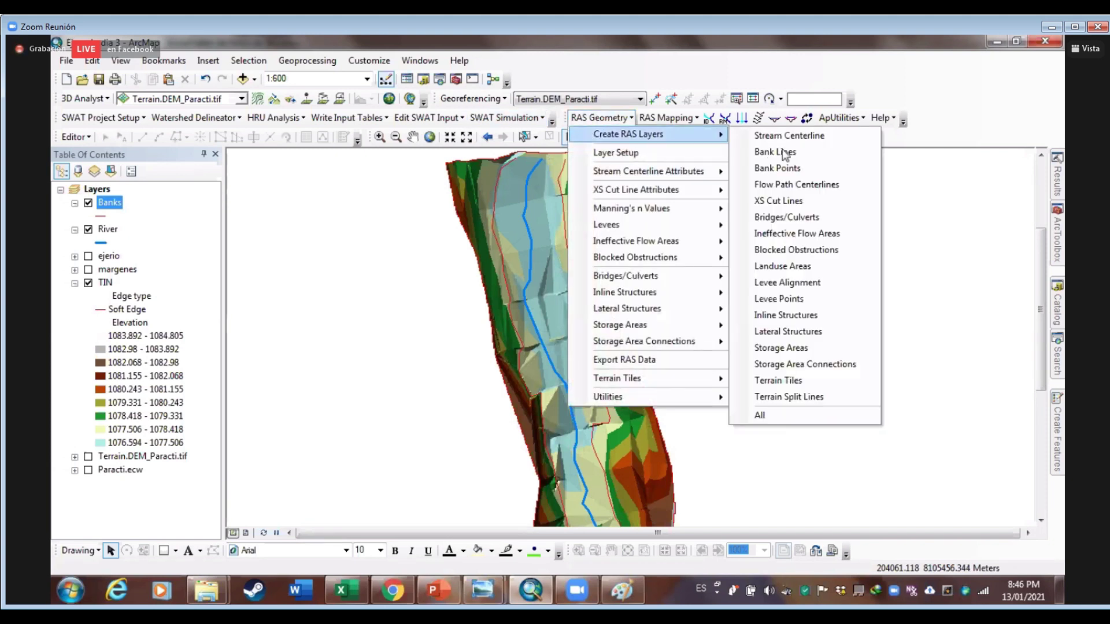
pyautogui.click(791, 191)
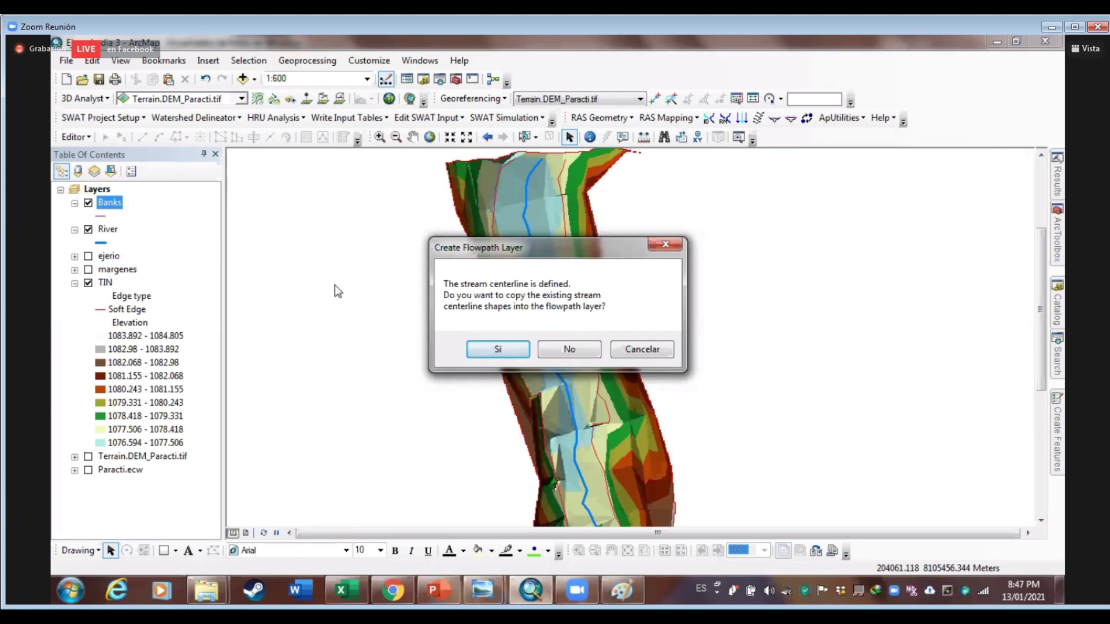
# Copy the River stream centerline into a new layer named Flowpaths
pyautogui.click(498, 350)
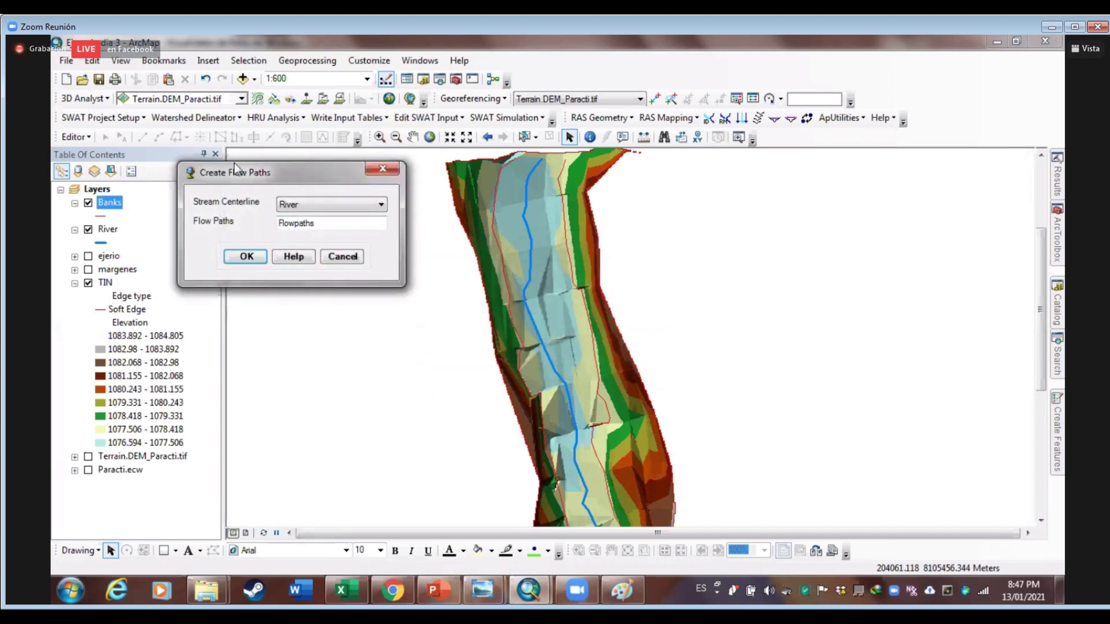
pyautogui.click(304, 206)
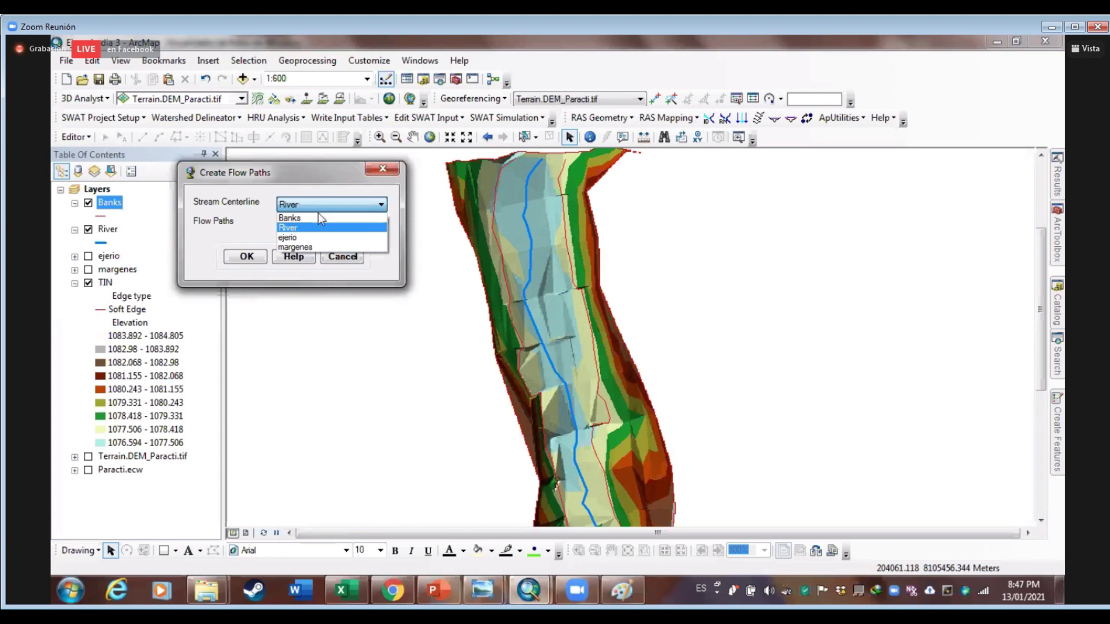
pyautogui.click(315, 227)
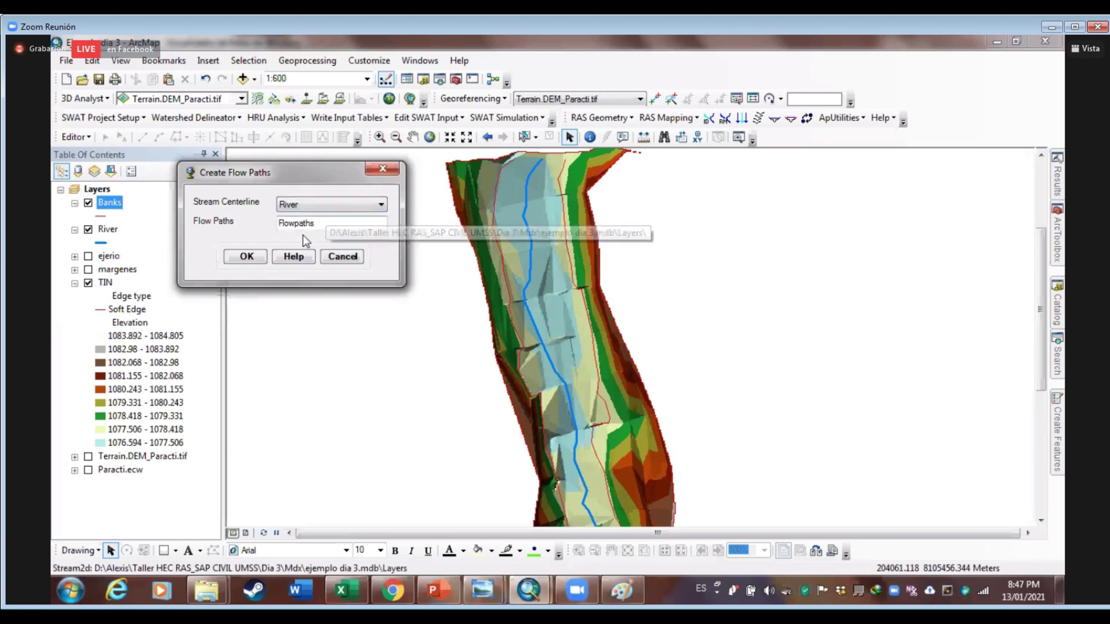
pyautogui.click(243, 259)
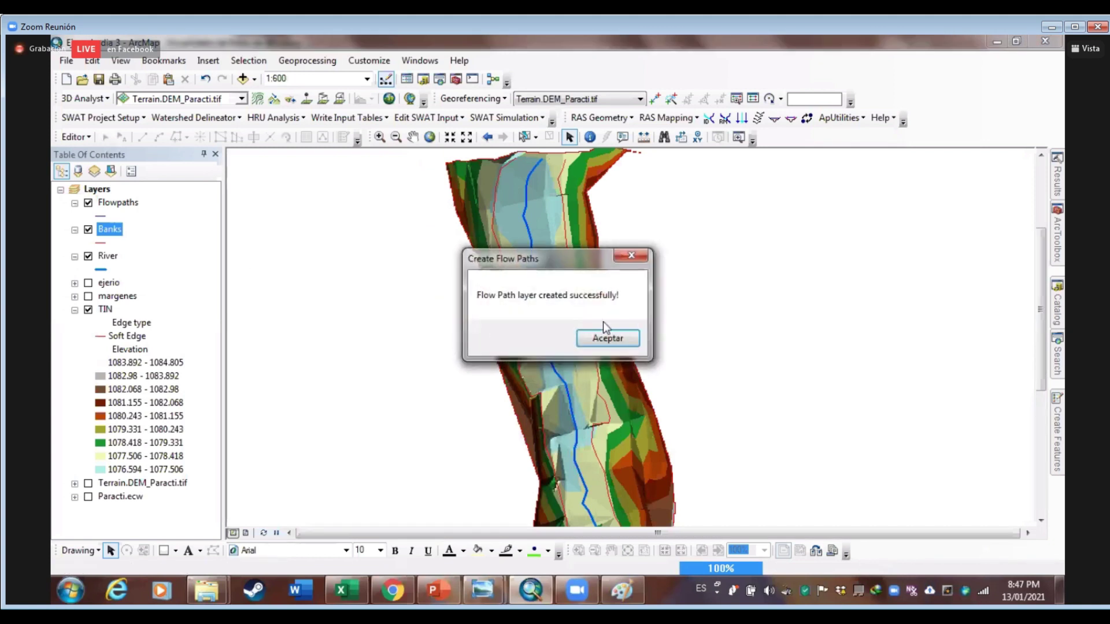
pyautogui.click(616, 345)
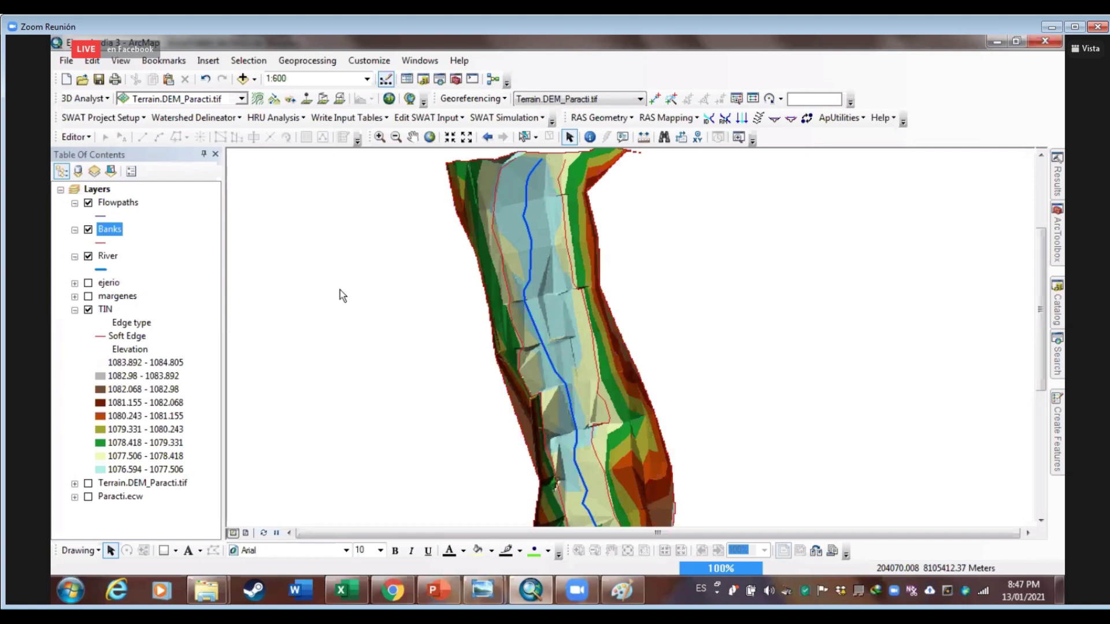
# Start an edit session on Flowpaths and select the Flowpaths line template
pyautogui.click(123, 206)
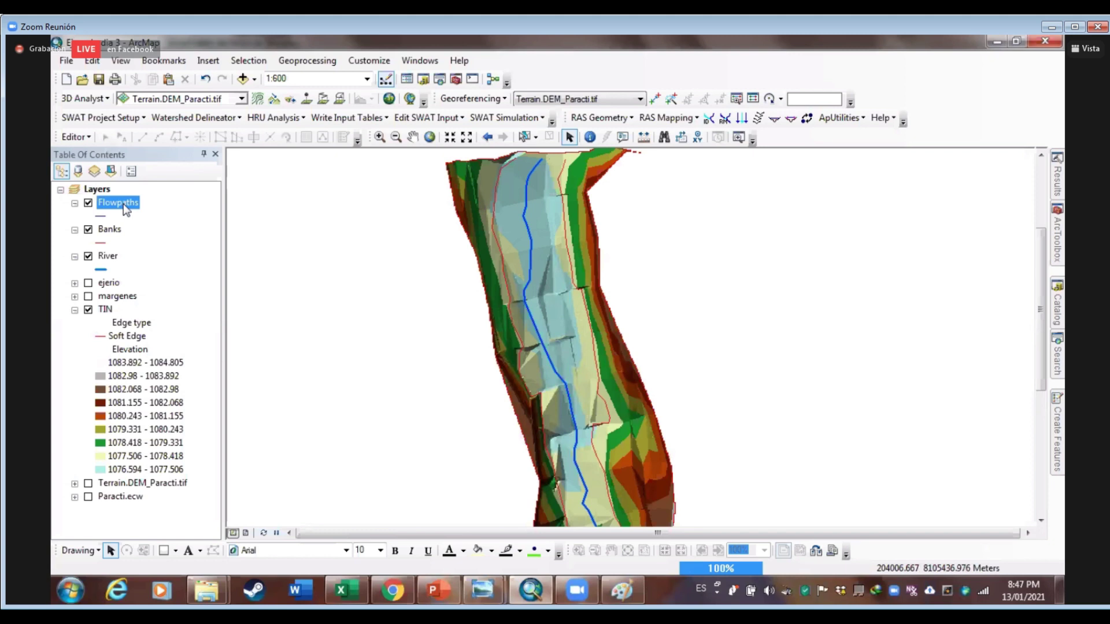
pyautogui.rightClick(123, 205)
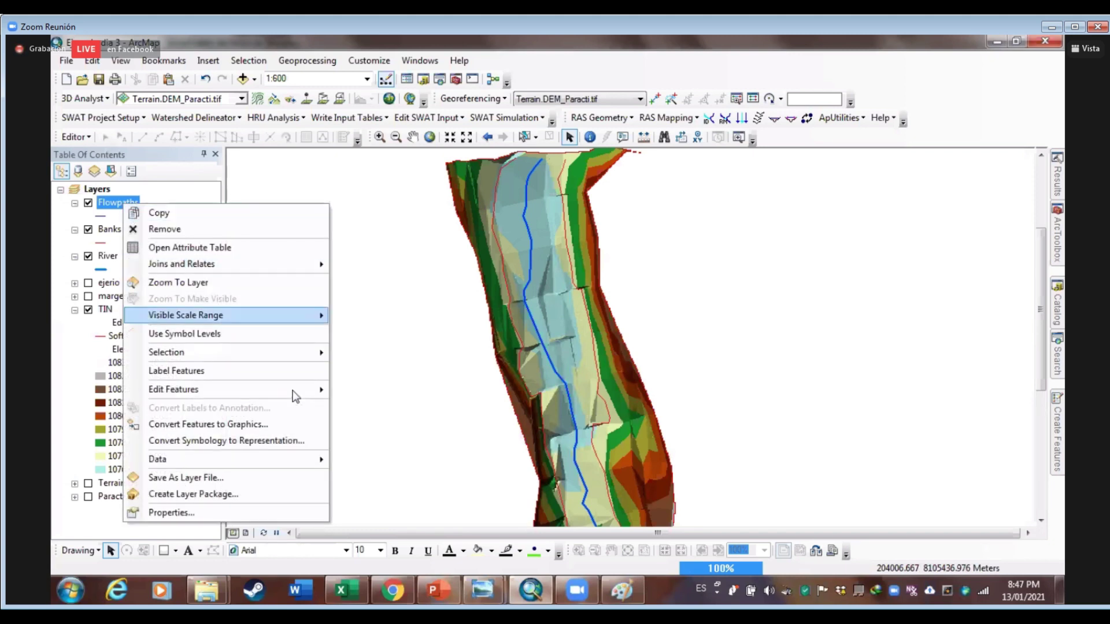
pyautogui.moveTo(374, 391)
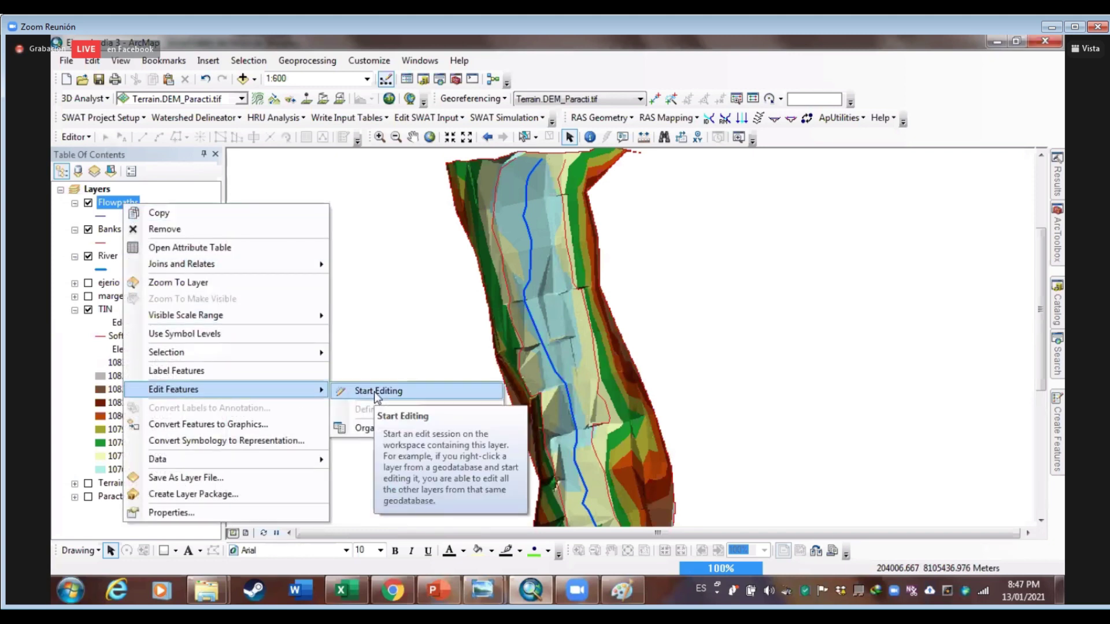
pyautogui.click(374, 391)
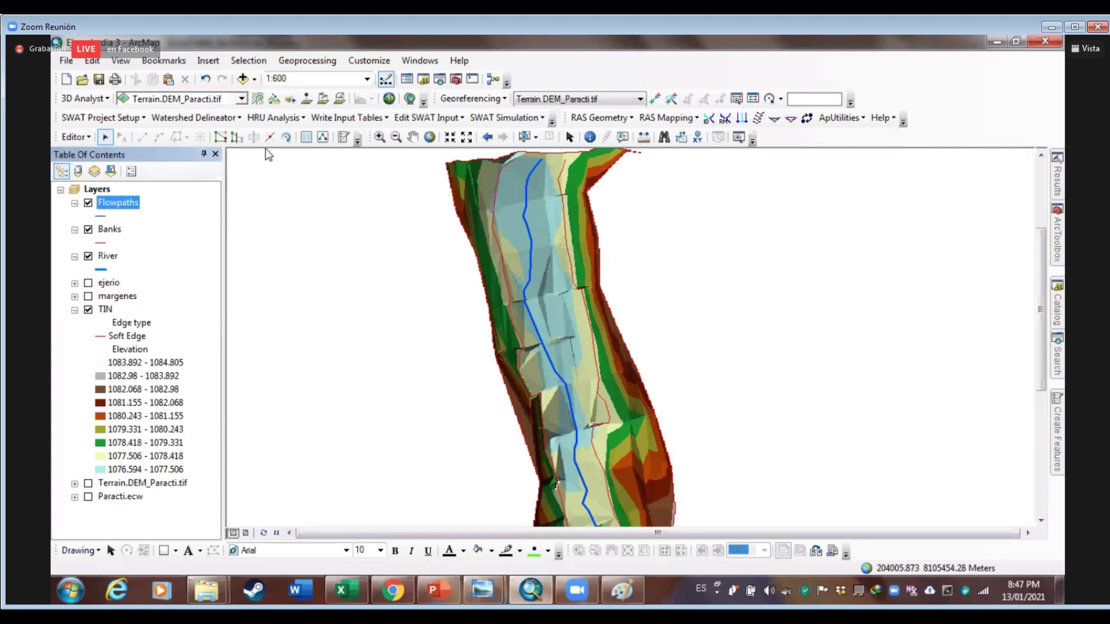
pyautogui.click(1057, 413)
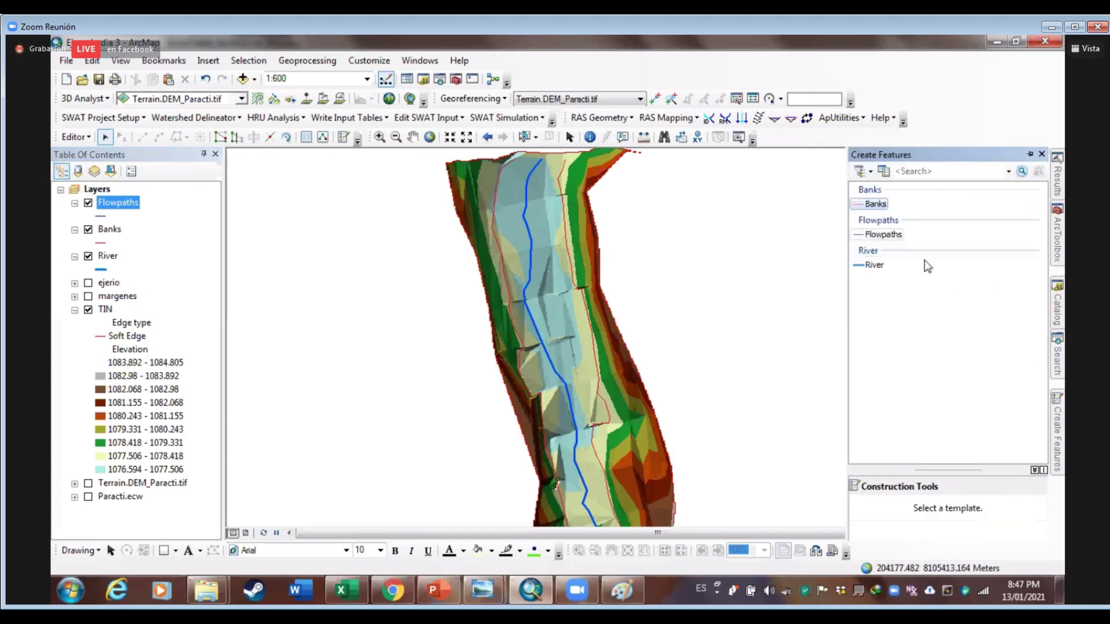
pyautogui.click(883, 234)
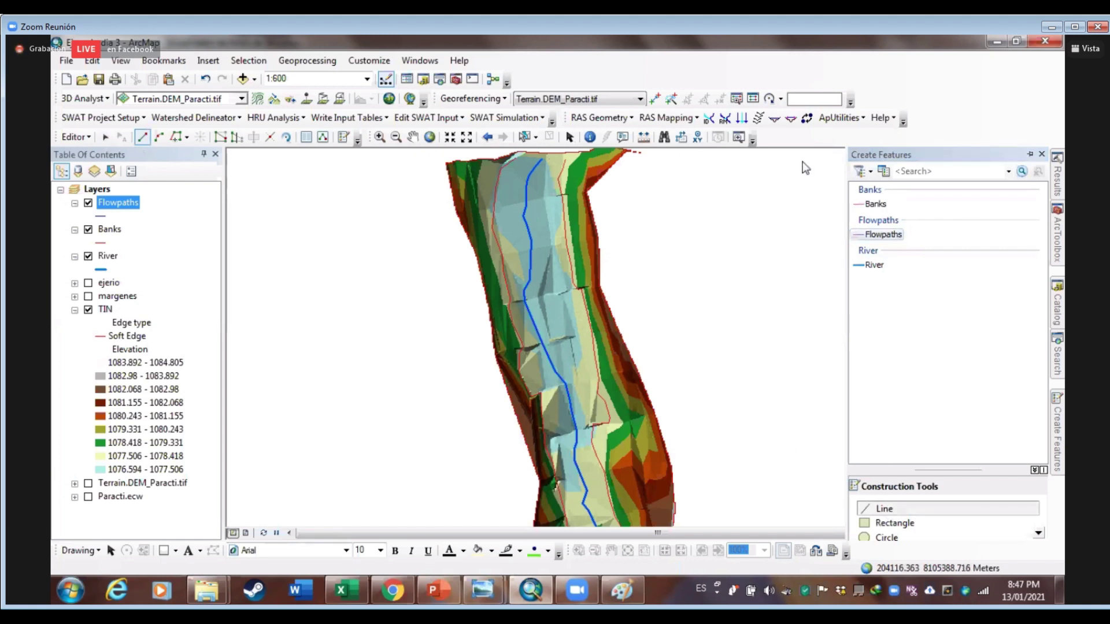
pyautogui.scroll(-3, 742, 416)
pyautogui.scroll(-4, 618, 284)
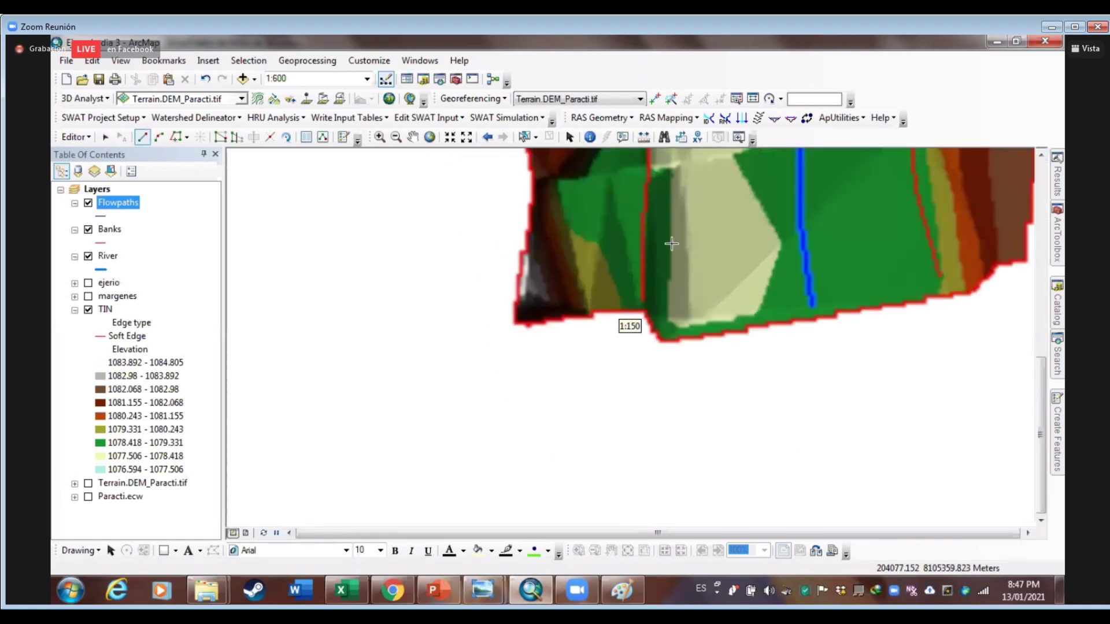
pyautogui.moveTo(622, 373); pyautogui.dragTo(621, 434)
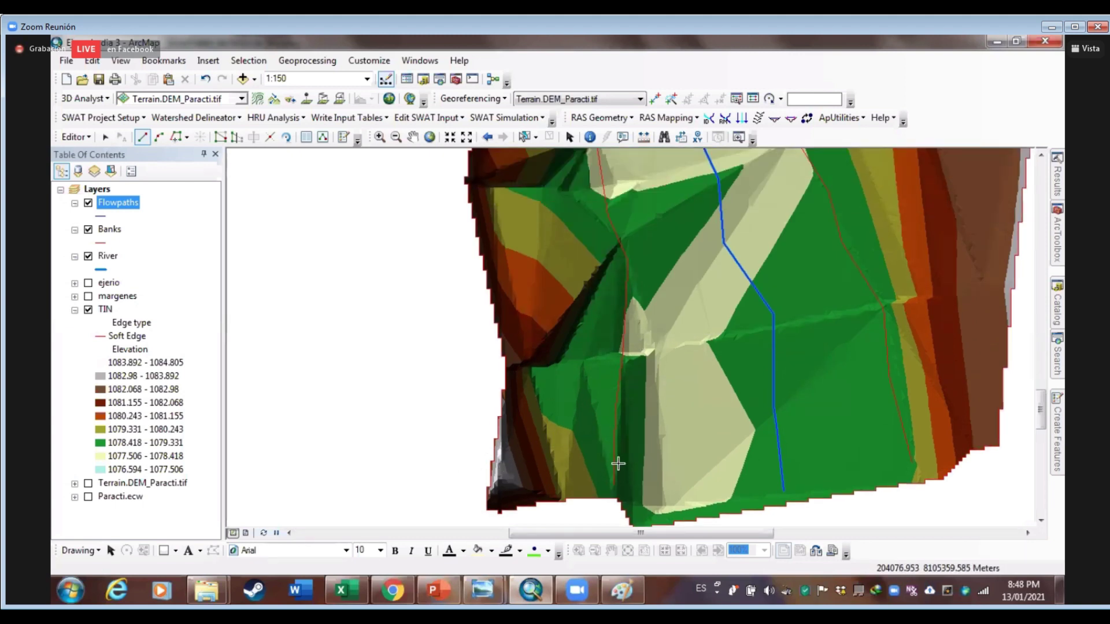
pyautogui.scroll(3, 628, 295)
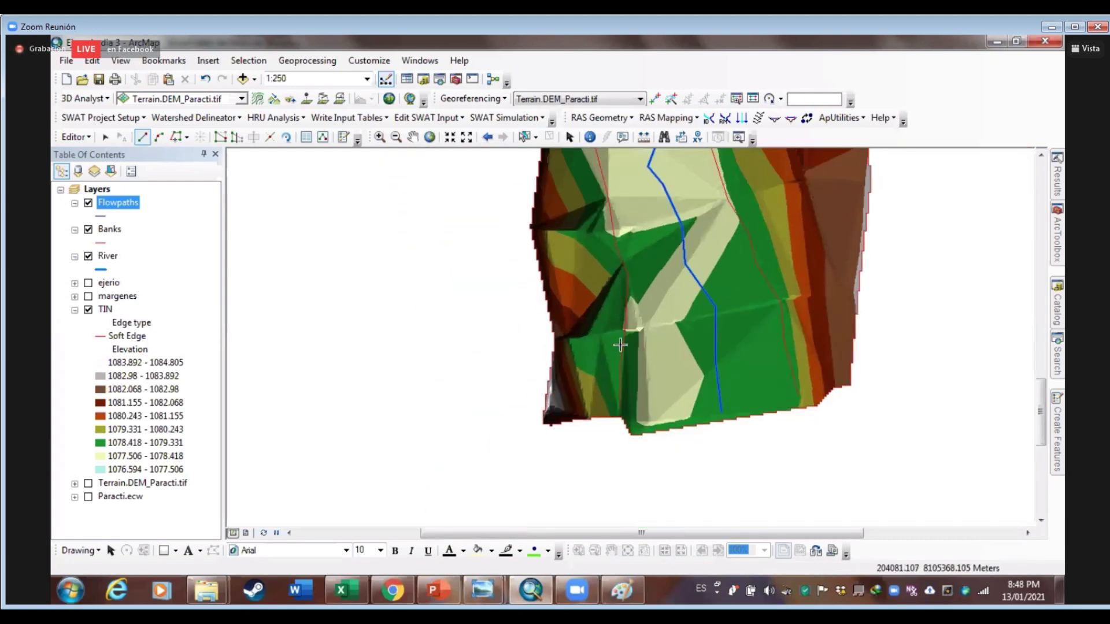
pyautogui.scroll(-2, 578, 396)
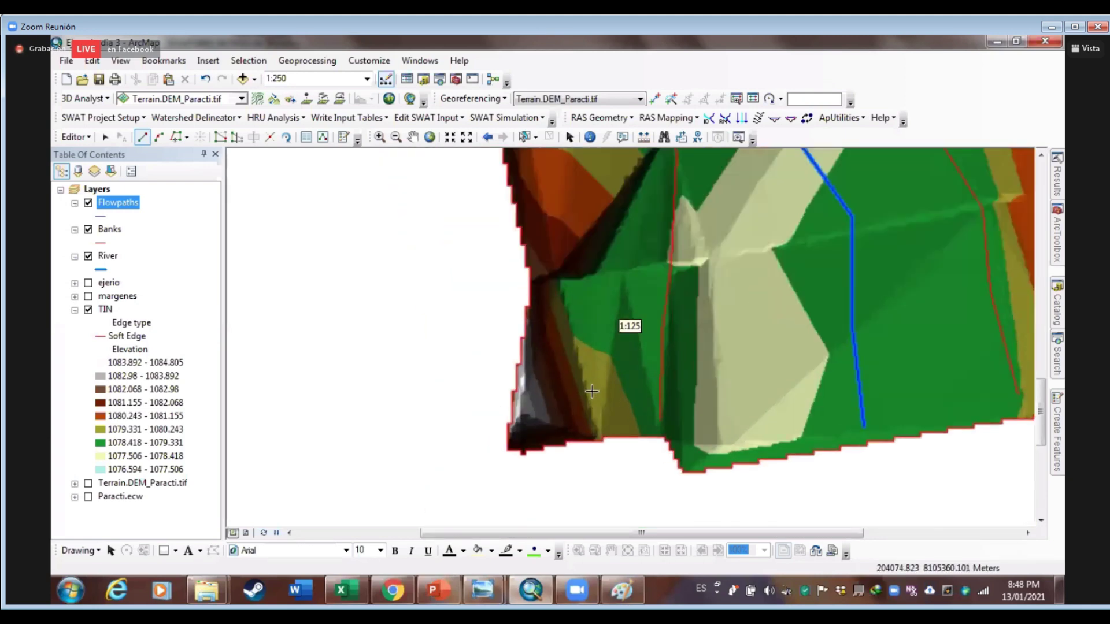
# Start the left flowpath at the terrain's bottom-left edge and trace it up the left overbank
pyautogui.click(565, 408)
pyautogui.scroll(2, 582, 268)
pyautogui.scroll(2, 583, 366)
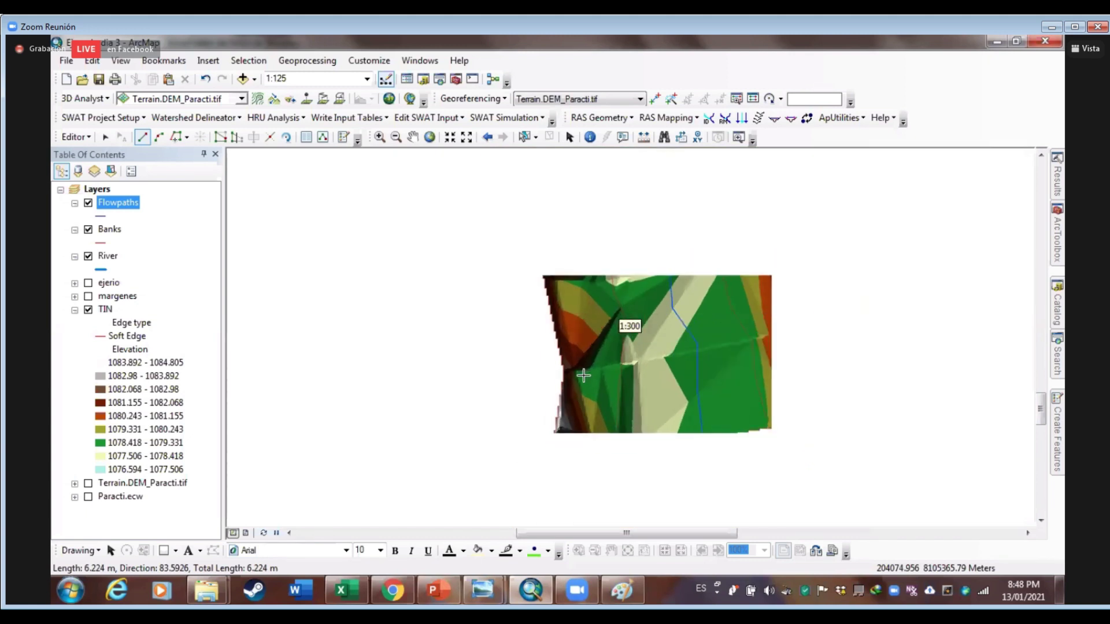
pyautogui.click(579, 356)
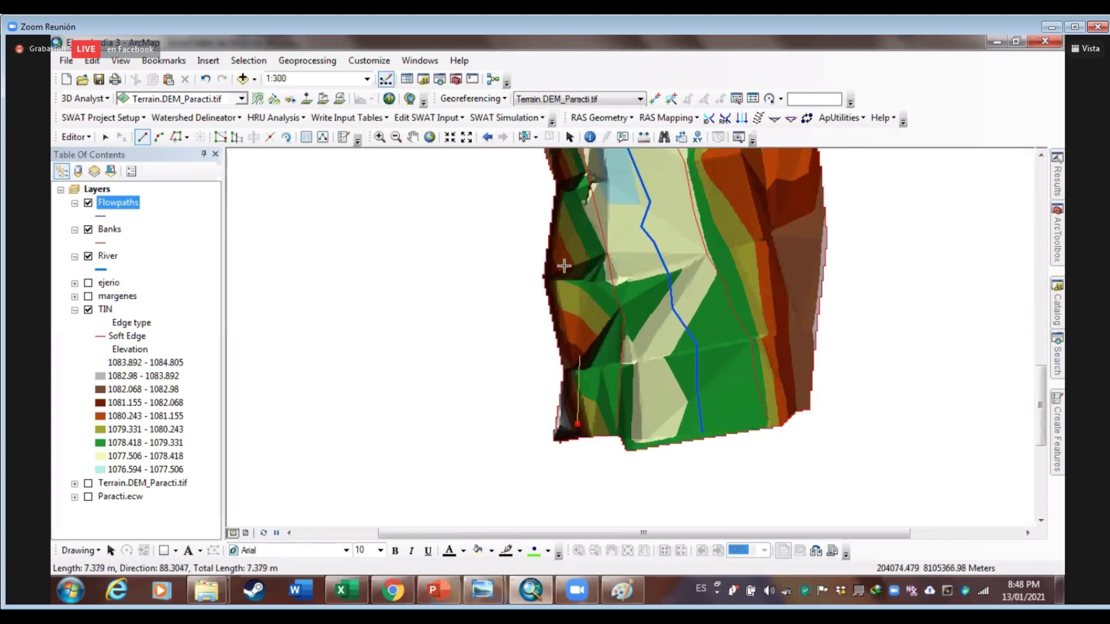
pyautogui.scroll(-1, 581, 347)
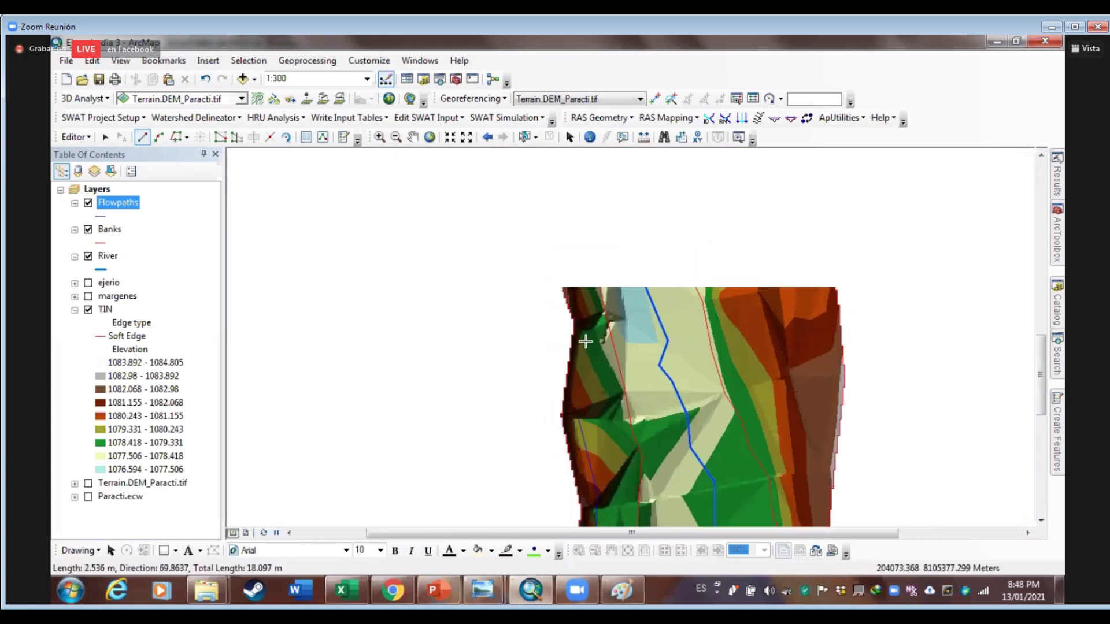
pyautogui.scroll(-2, 589, 322)
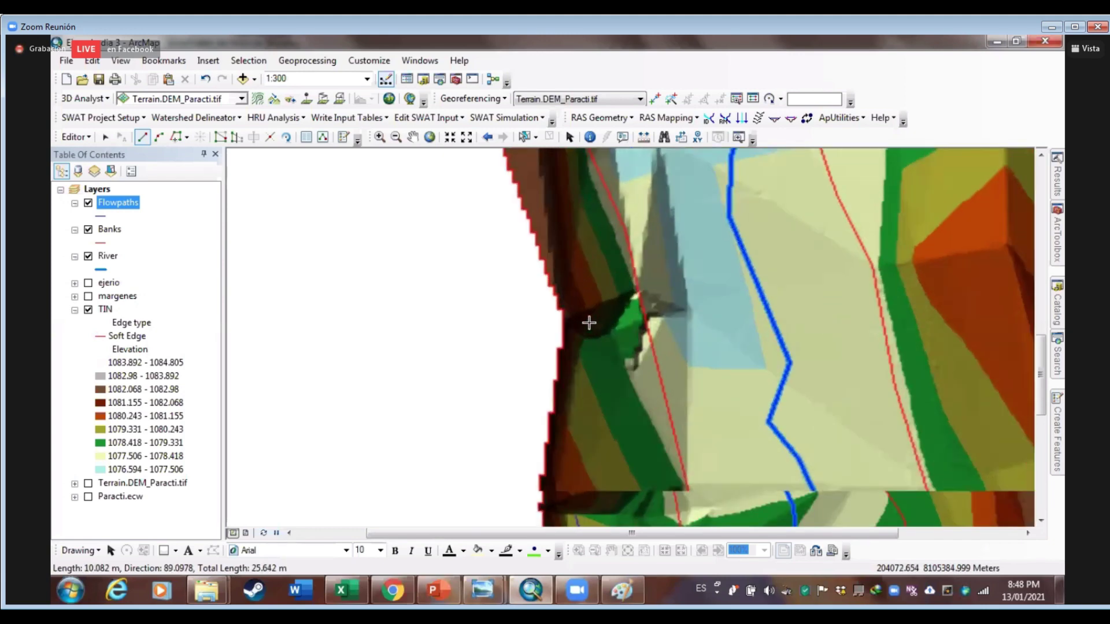
pyautogui.click(589, 321)
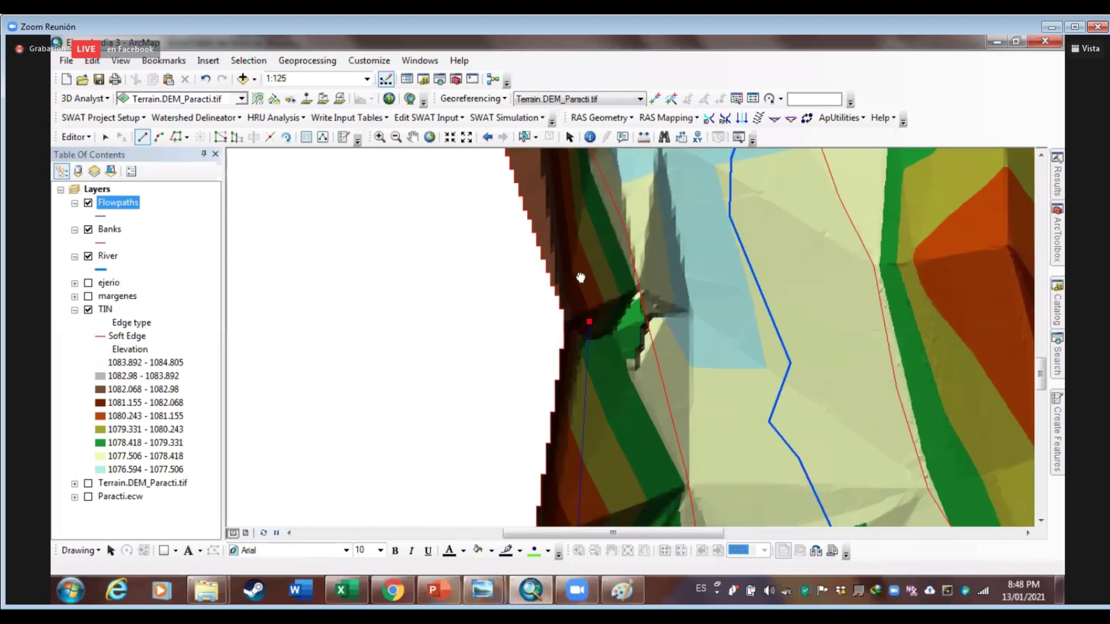
pyautogui.moveTo(581, 273); pyautogui.dragTo(656, 435)
pyautogui.click(633, 371)
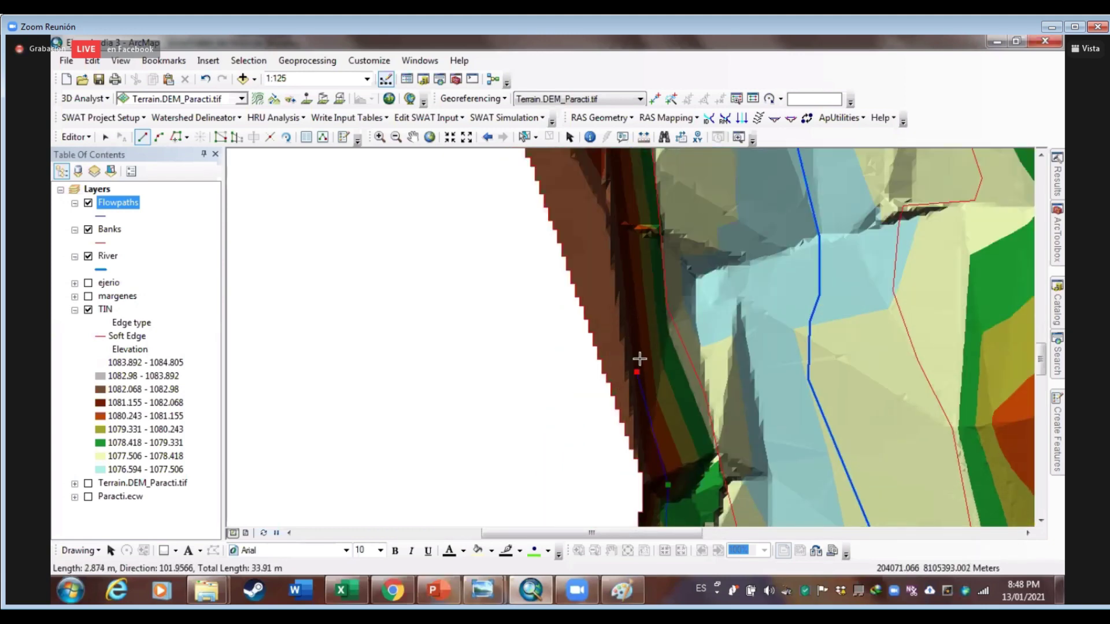
pyautogui.moveTo(598, 235); pyautogui.dragTo(641, 367)
pyautogui.click(619, 250)
pyautogui.press('Up')
pyautogui.press('Left')
pyautogui.click(649, 372)
pyautogui.press('Up')
pyautogui.press('Left')
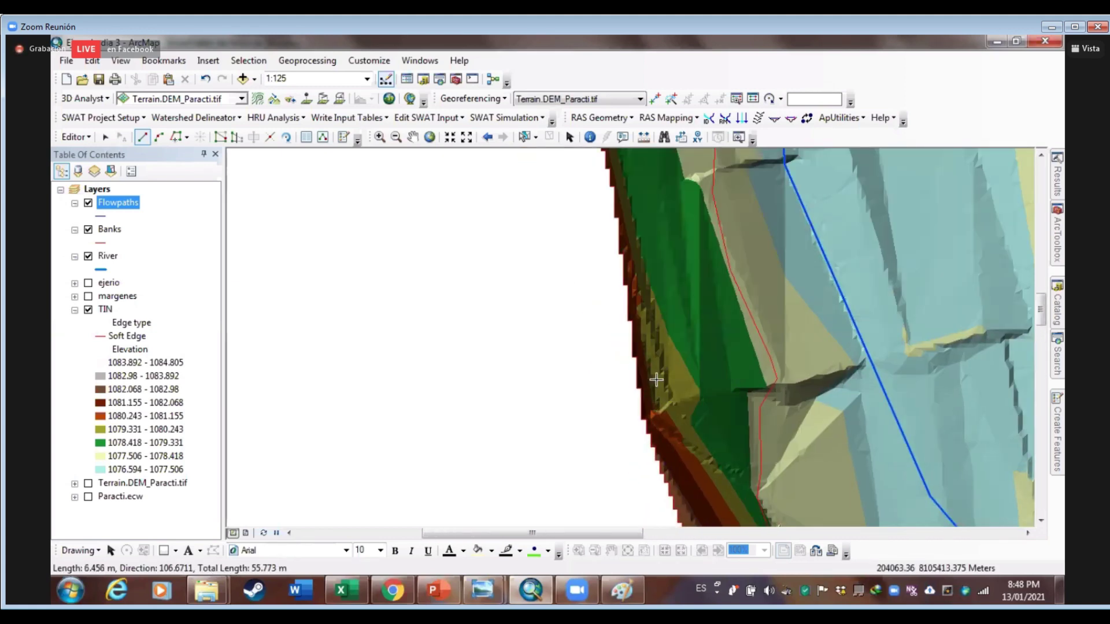
pyautogui.click(656, 372)
# Continue the left flowpath to the terrain's upper end and finish it with F2
pyautogui.press('Up')
pyautogui.press('Left')
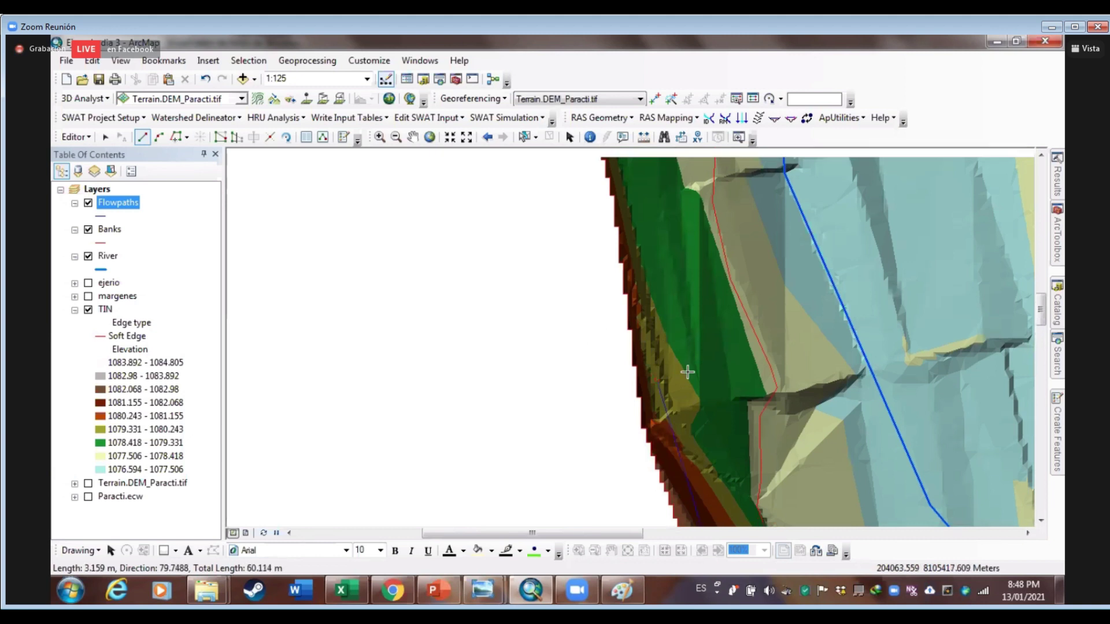
pyautogui.click(658, 346)
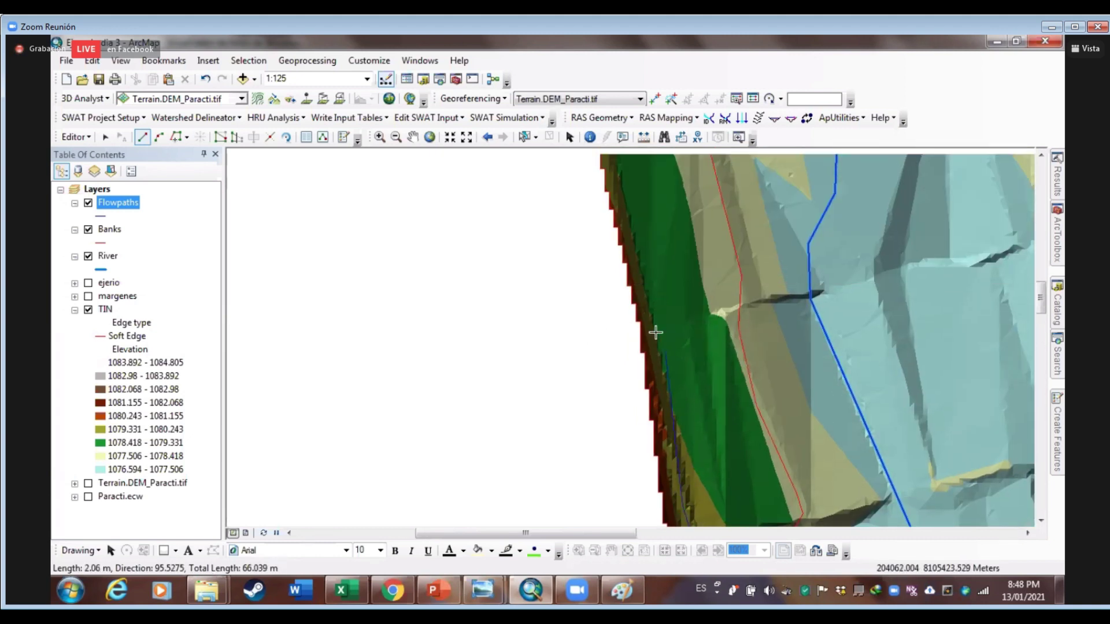
pyautogui.press('Up')
pyautogui.press('Left')
pyautogui.click(666, 337)
pyautogui.press('Up')
pyautogui.press('Left')
pyautogui.click(676, 309)
pyautogui.press('Up')
pyautogui.press('Left')
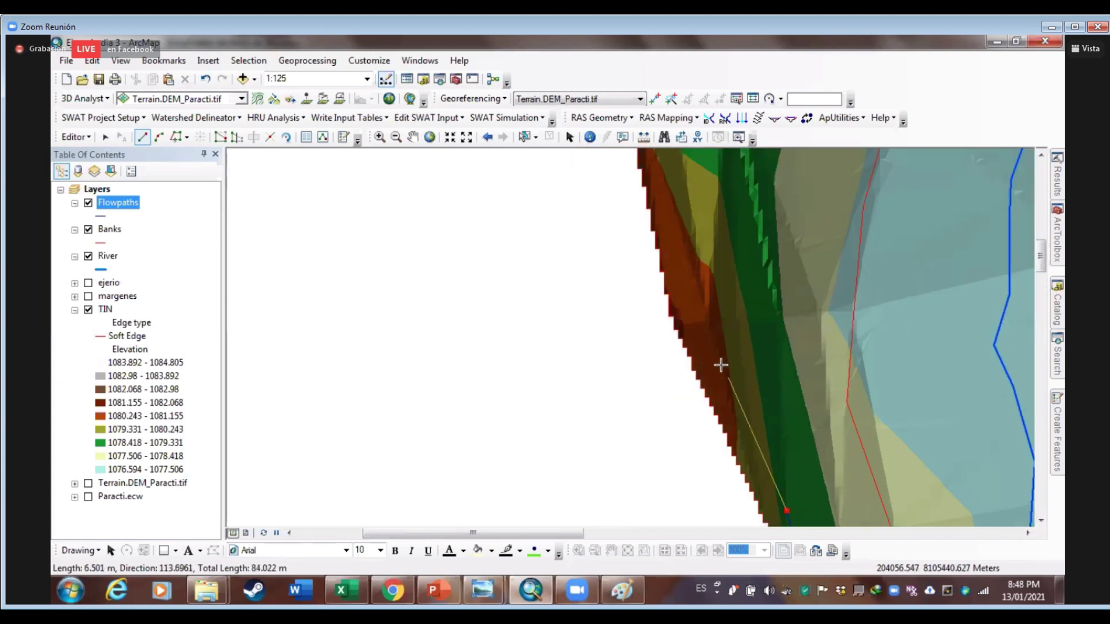
pyautogui.scroll(3, 734, 249)
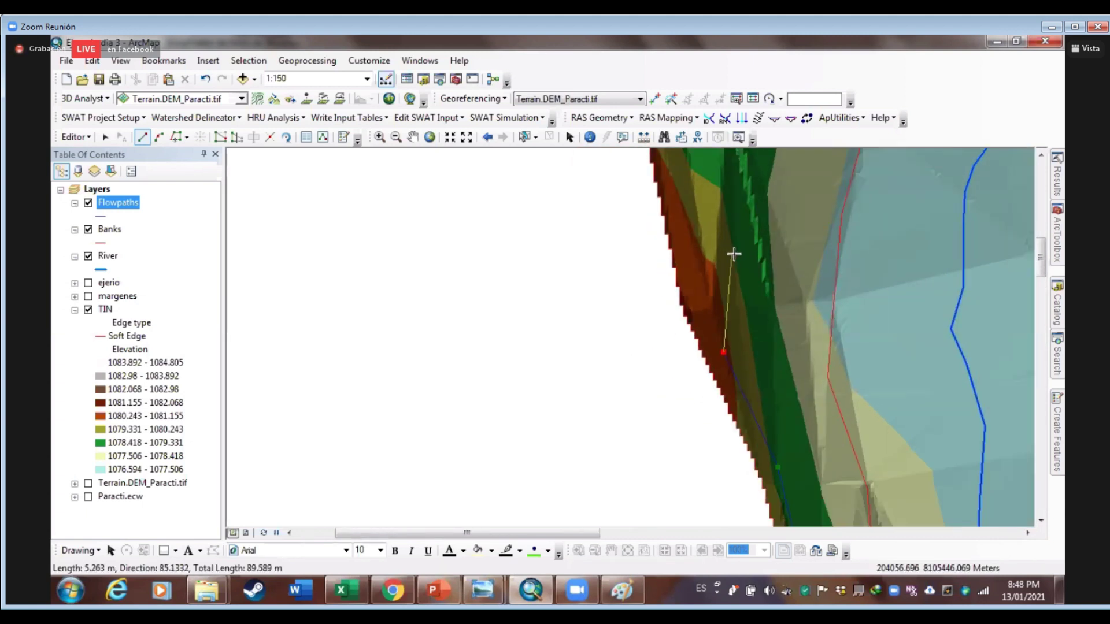
pyautogui.press('Up')
pyautogui.press('Up')
pyautogui.press('Up')
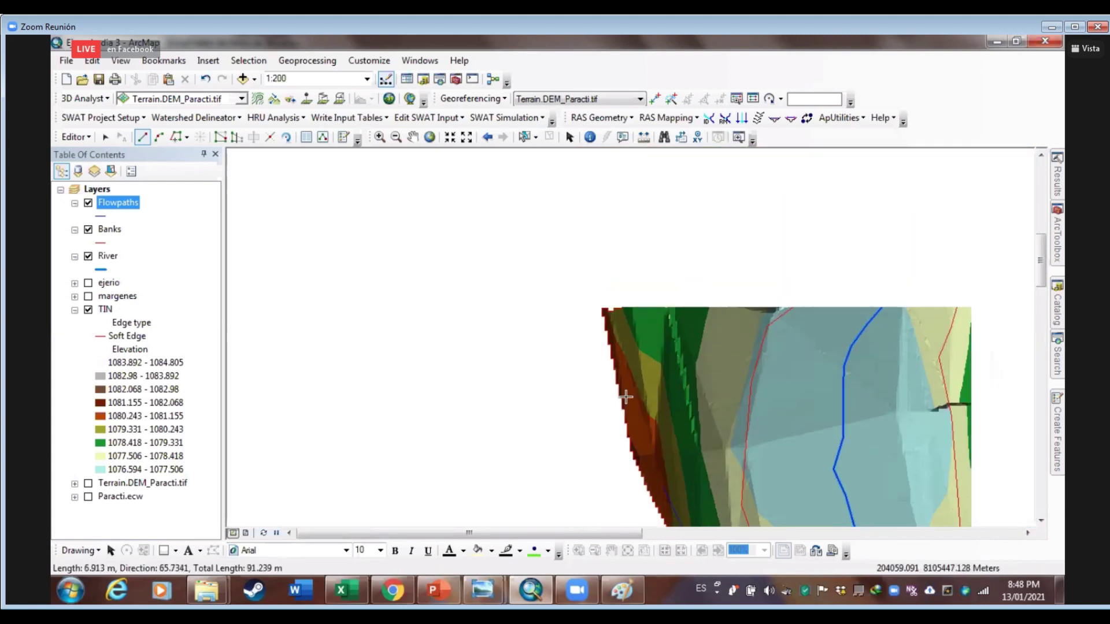
pyautogui.click(647, 321)
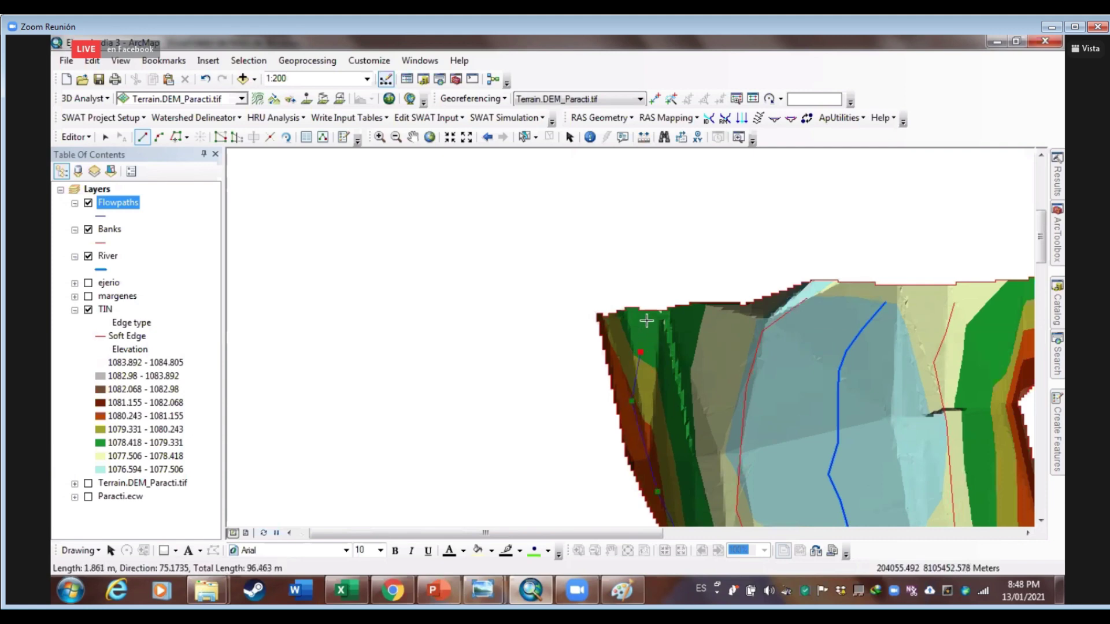
pyautogui.press('F2')
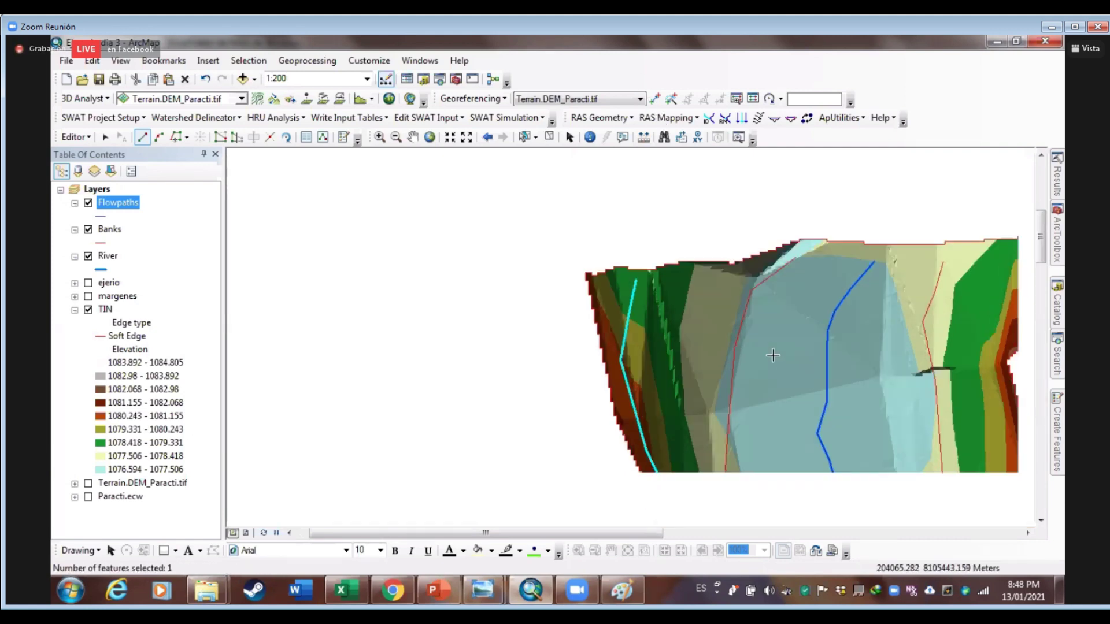
pyautogui.scroll(-2, 895, 455)
pyautogui.scroll(2, 935, 455)
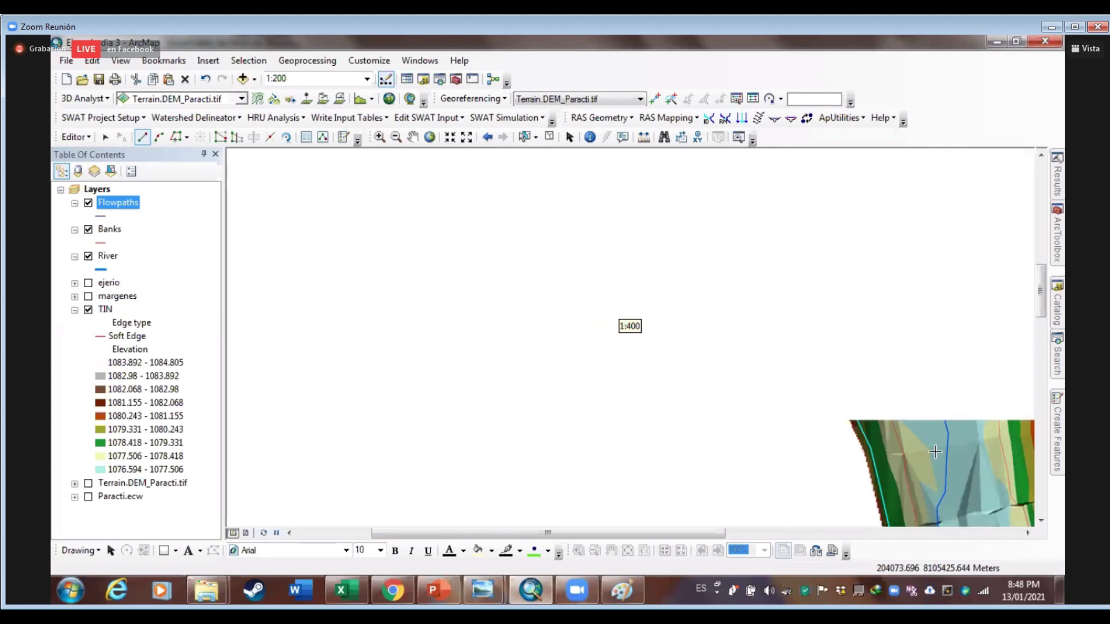
# Start the right flowpath and add vertices up the right overbank
pyautogui.scroll(-2, 642, 407)
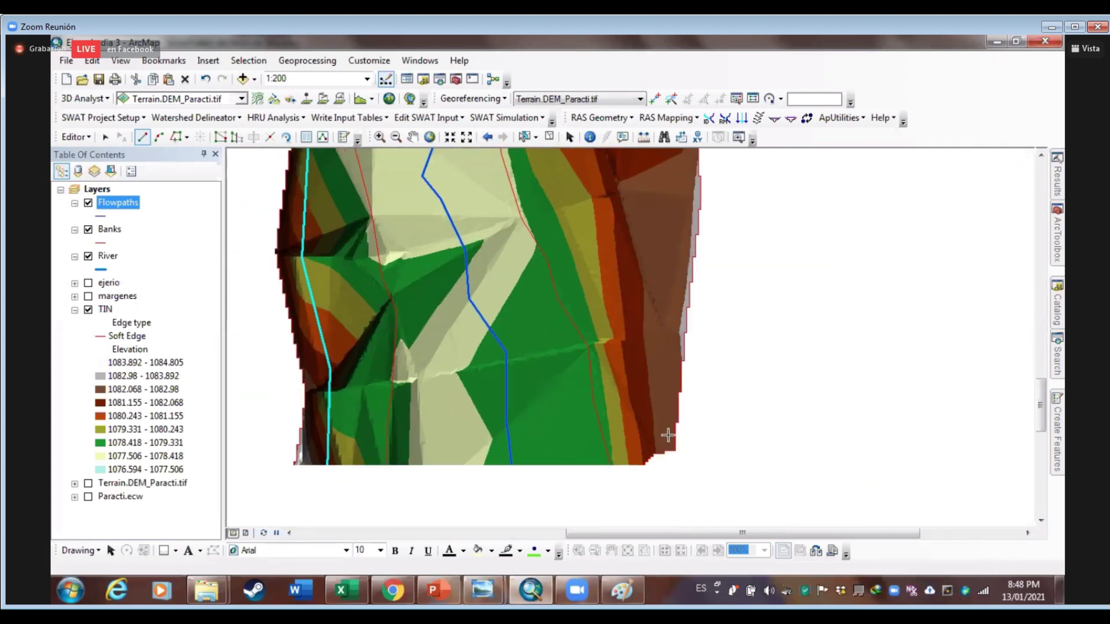
pyautogui.click(635, 234)
pyautogui.scroll(-1, 638, 226)
pyautogui.scroll(2, 640, 221)
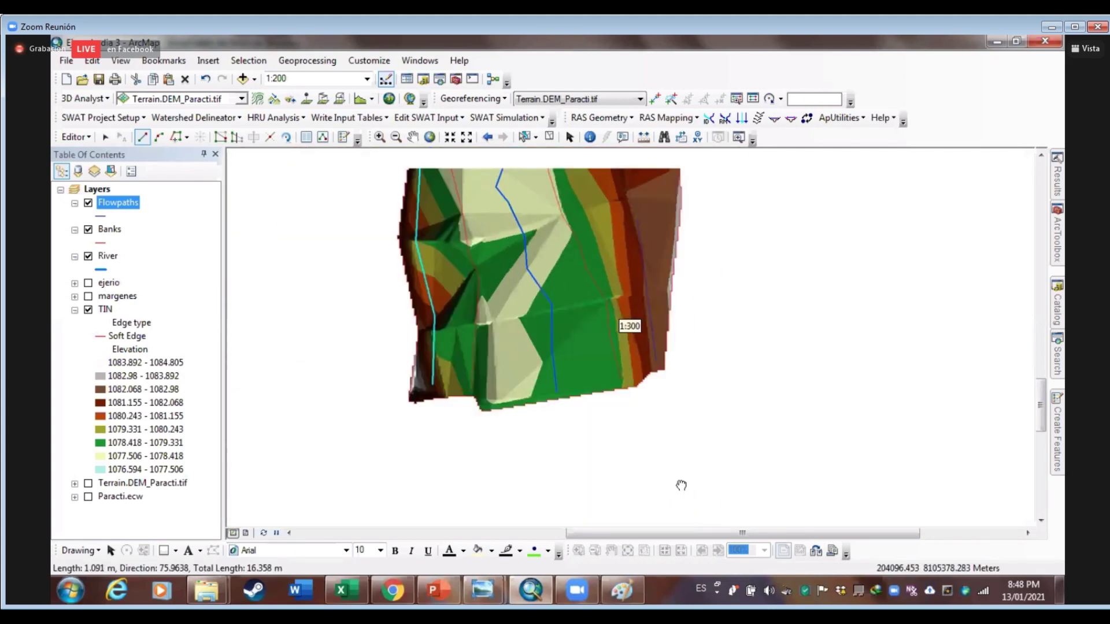
pyautogui.click(679, 380)
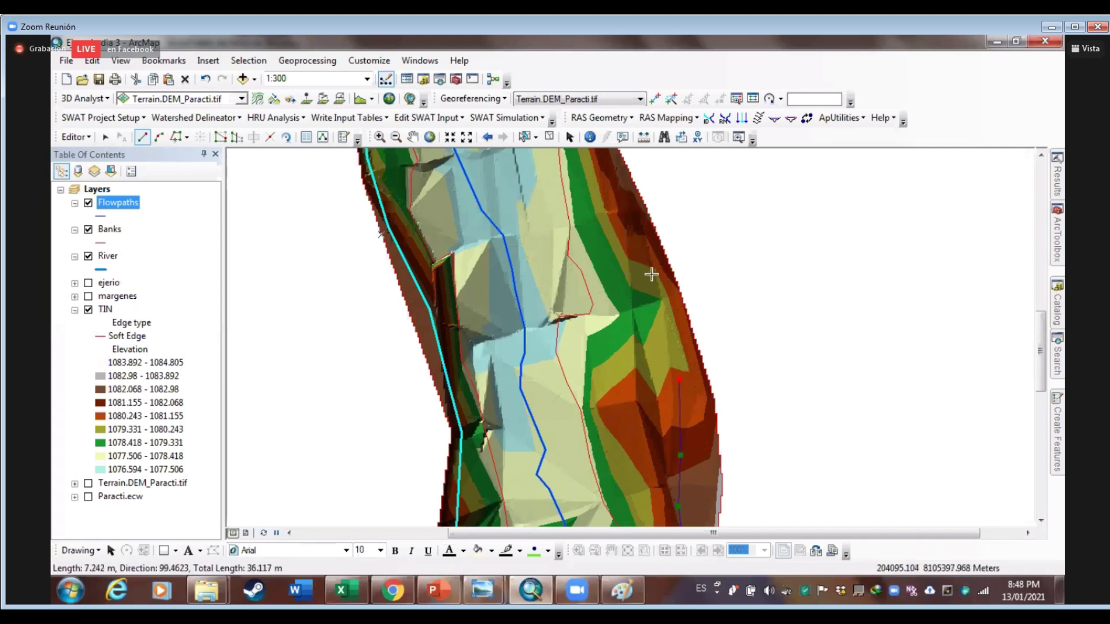
pyautogui.press('Up')
pyautogui.click(654, 347)
pyautogui.click(623, 270)
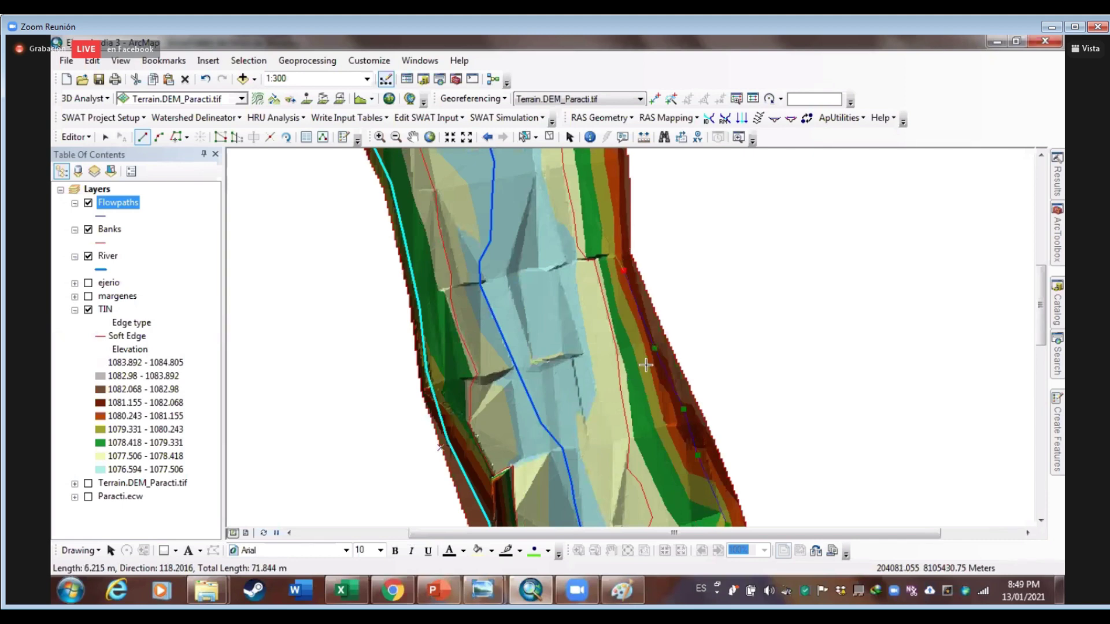
# Continue the right flowpath to the terrain's upper end and double-click to finish
pyautogui.moveTo(612, 210); pyautogui.dragTo(644, 367)
pyautogui.click(652, 359)
pyautogui.click(640, 296)
pyautogui.moveTo(640, 294); pyautogui.dragTo(658, 424)
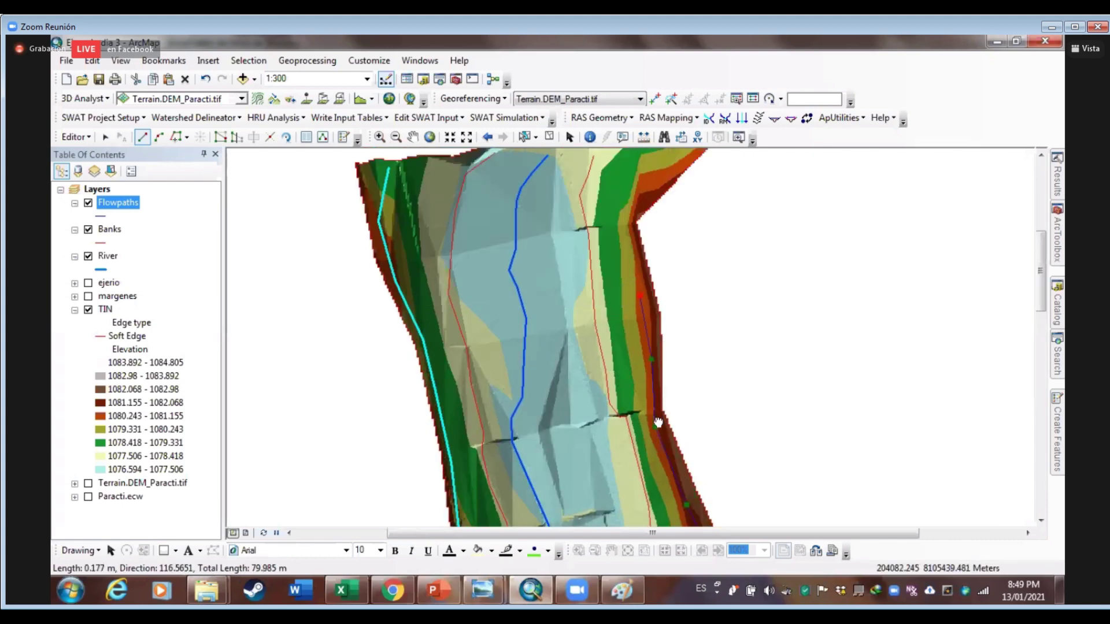
pyautogui.moveTo(649, 357); pyautogui.dragTo(672, 473)
pyautogui.click(649, 358)
pyautogui.click(646, 333)
pyautogui.click(654, 290)
pyautogui.doubleClick(656, 271)
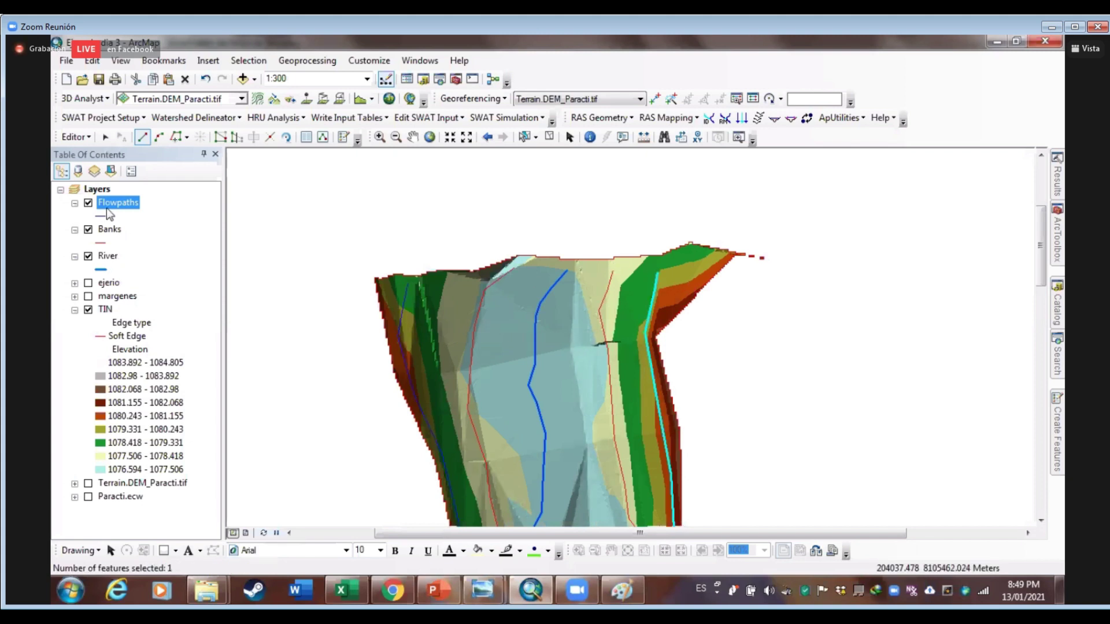
# Stop editing and save the flowpath edits
pyautogui.click(75, 137)
pyautogui.click(92, 170)
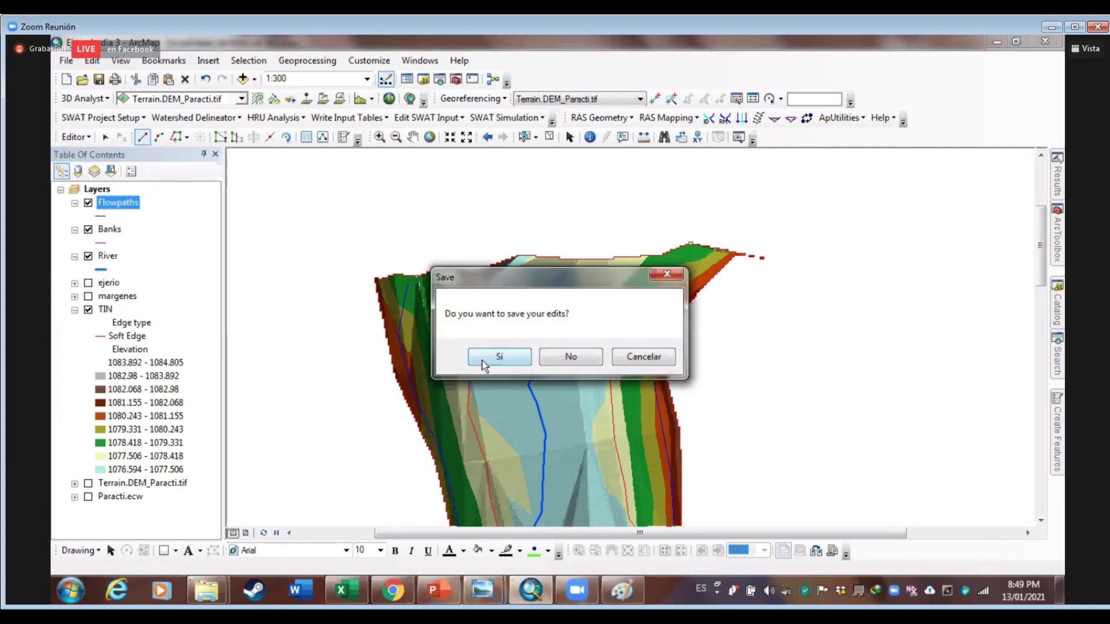
pyautogui.click(509, 354)
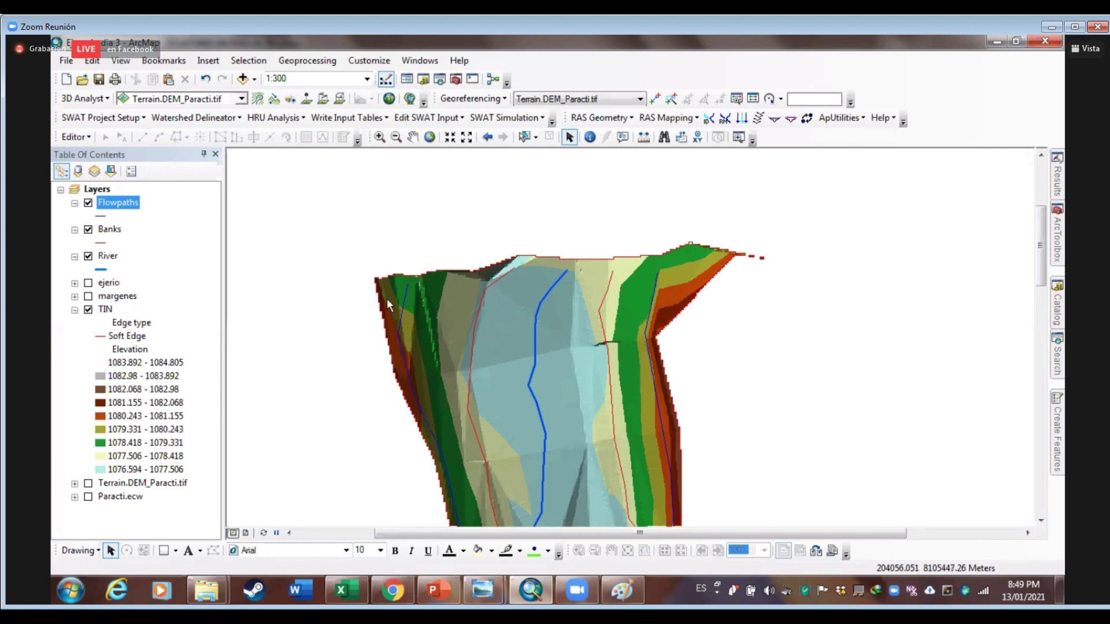
# Check the Flowpaths attribute table's LineType values, then close it
pyautogui.rightClick(118, 199)
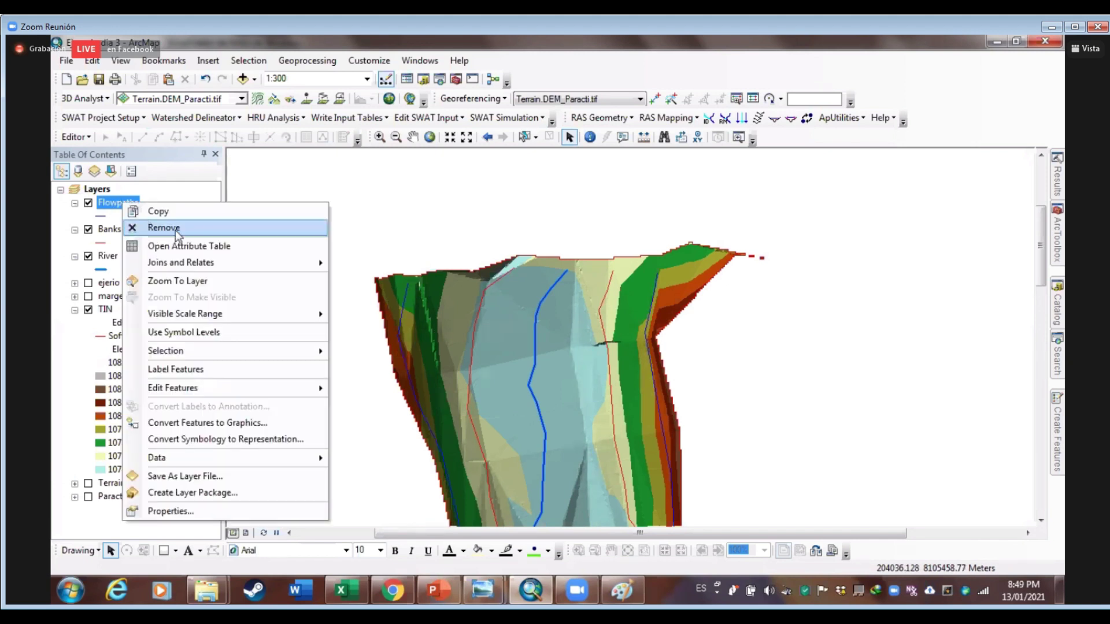
pyautogui.click(179, 248)
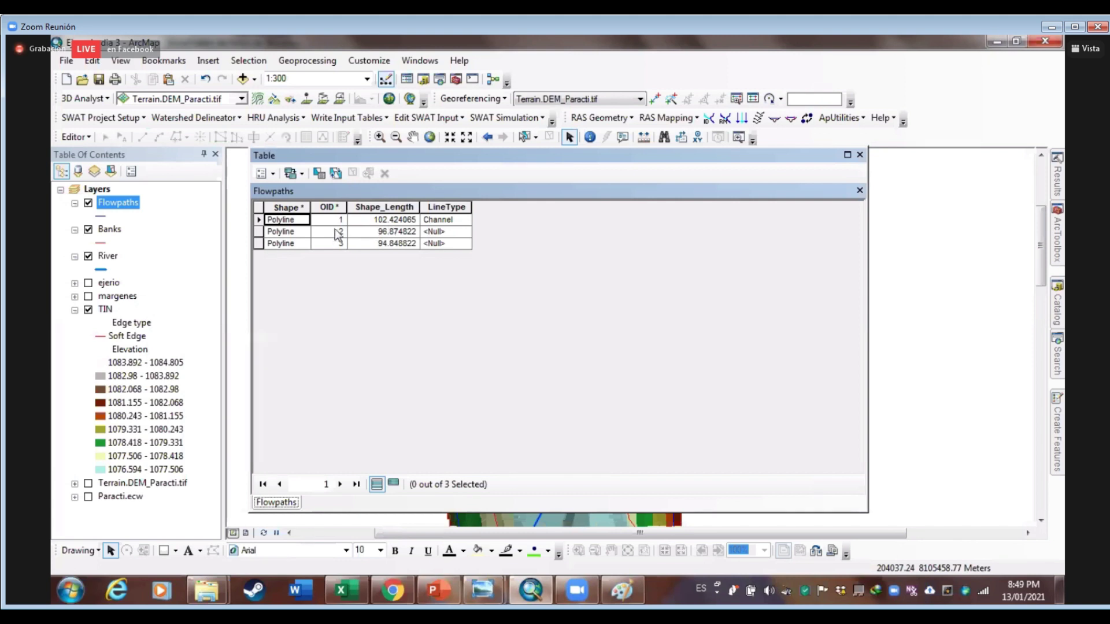
pyautogui.click(859, 155)
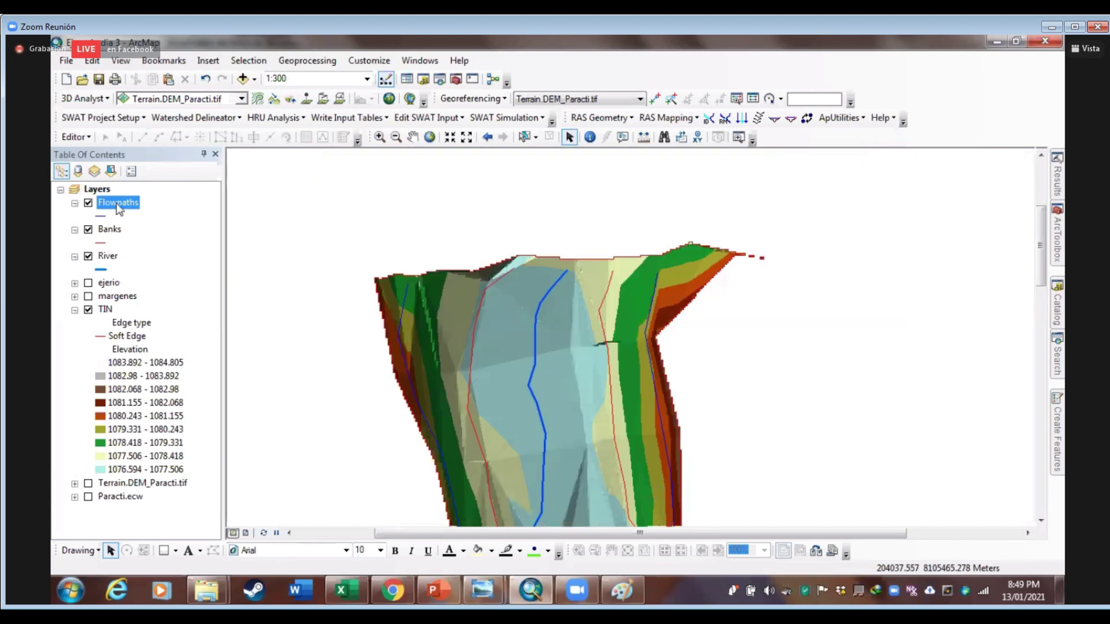
# Assign the Channel line type to the central flowpath
pyautogui.click(741, 119)
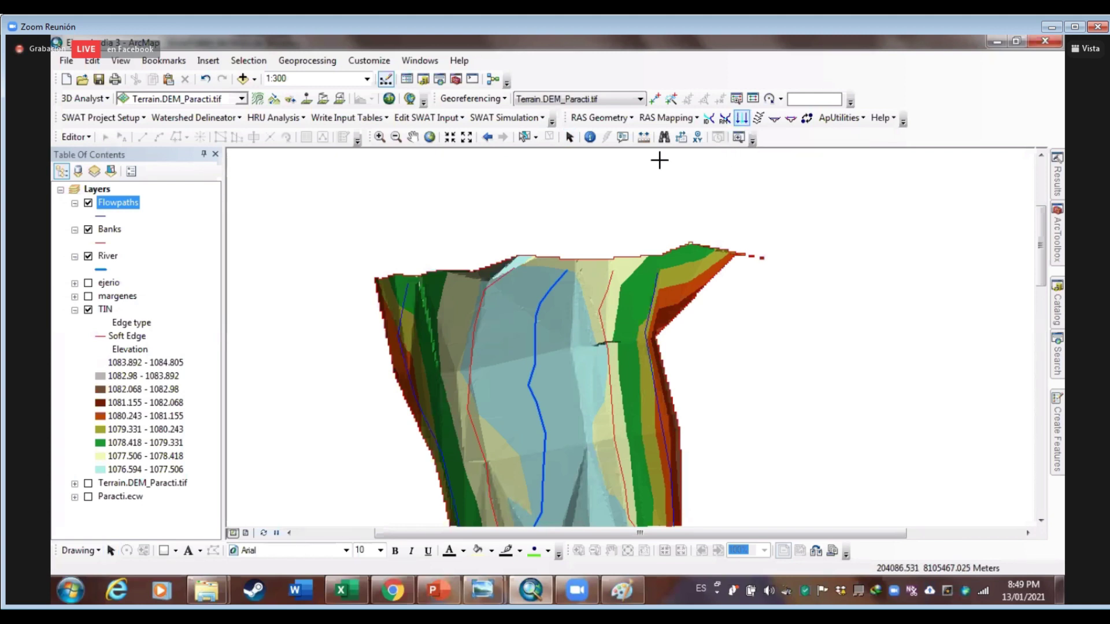
pyautogui.click(536, 322)
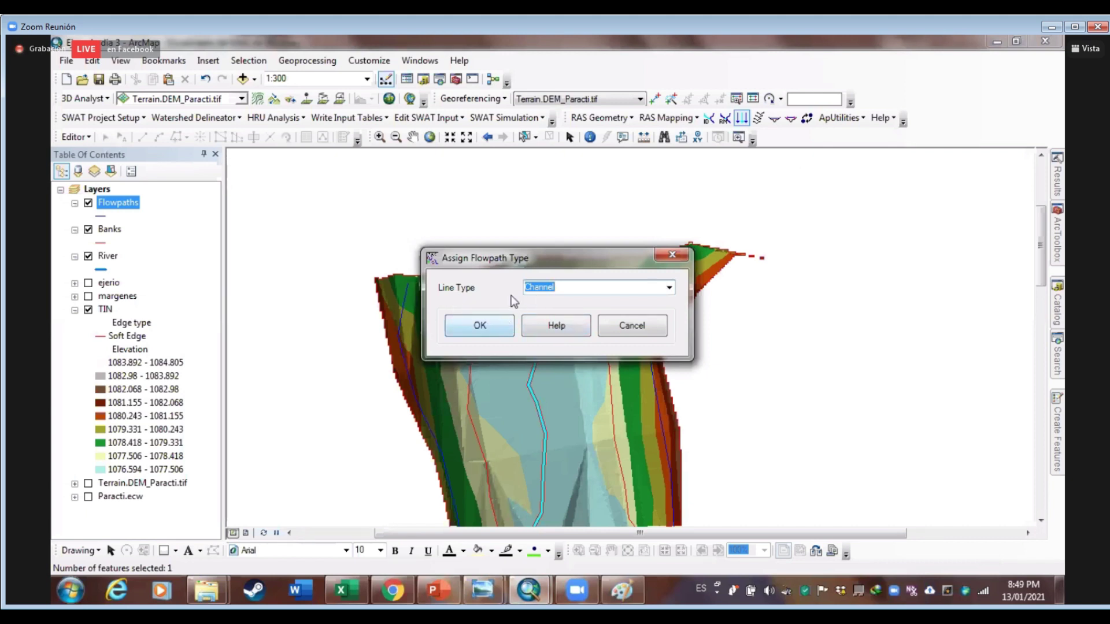
pyautogui.click(487, 324)
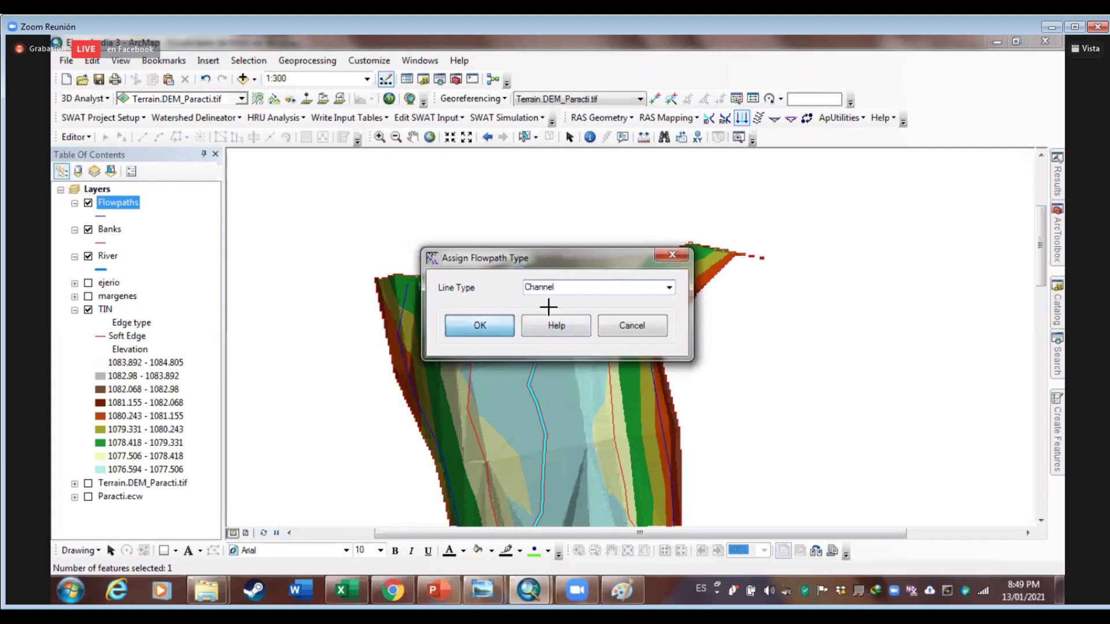
# Assign the Left and Right line types to the two overbank flowpaths
pyautogui.click(405, 297)
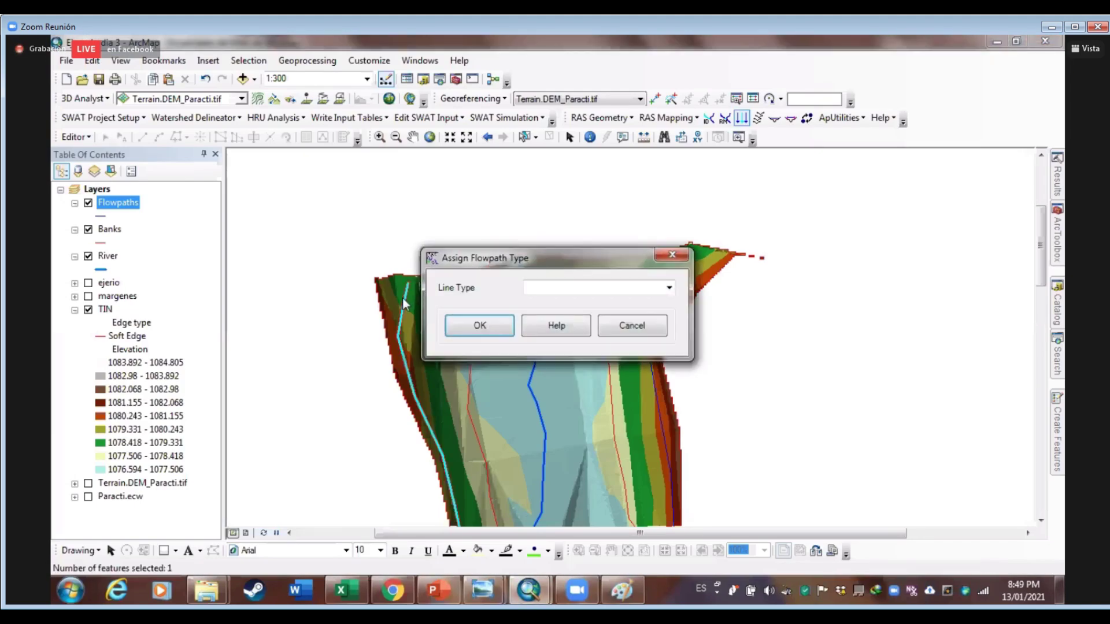
pyautogui.click(630, 288)
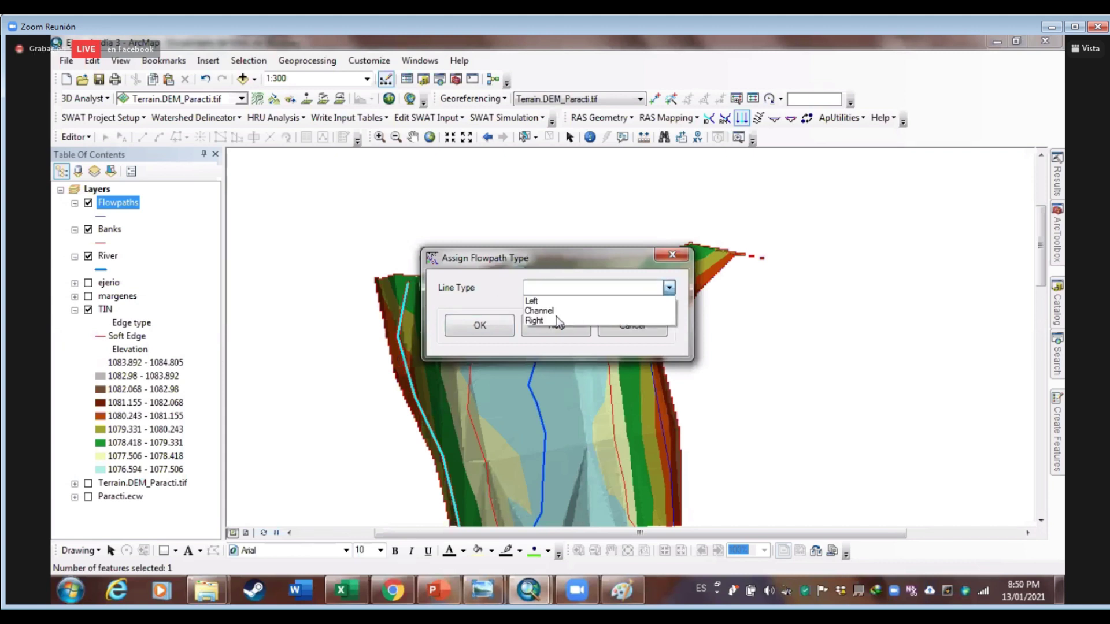
pyautogui.click(533, 301)
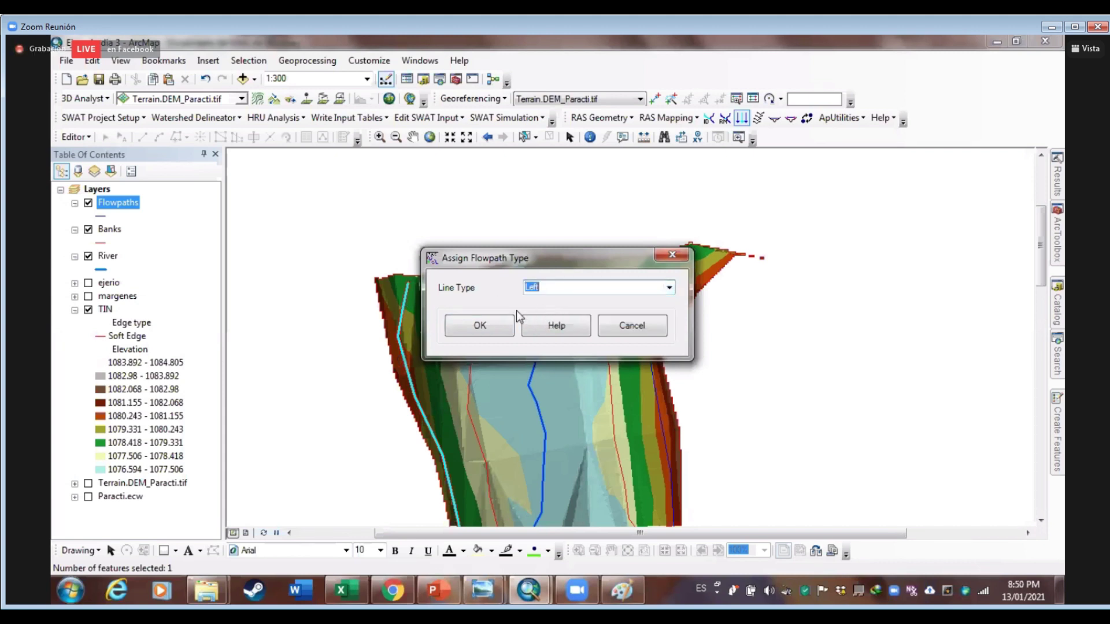
pyautogui.click(491, 323)
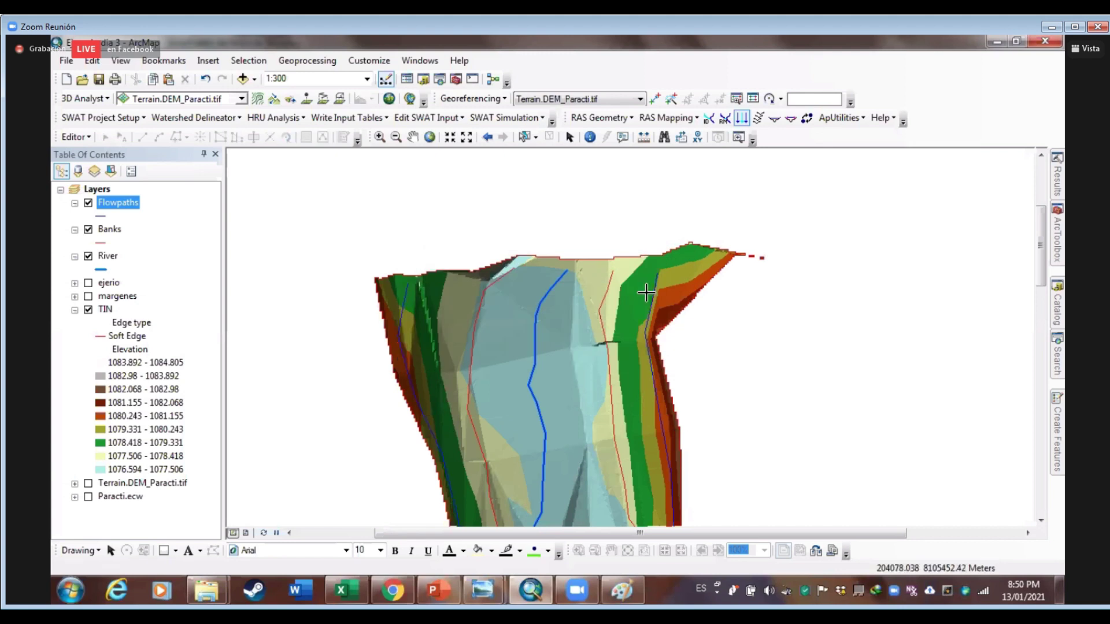
pyautogui.click(656, 289)
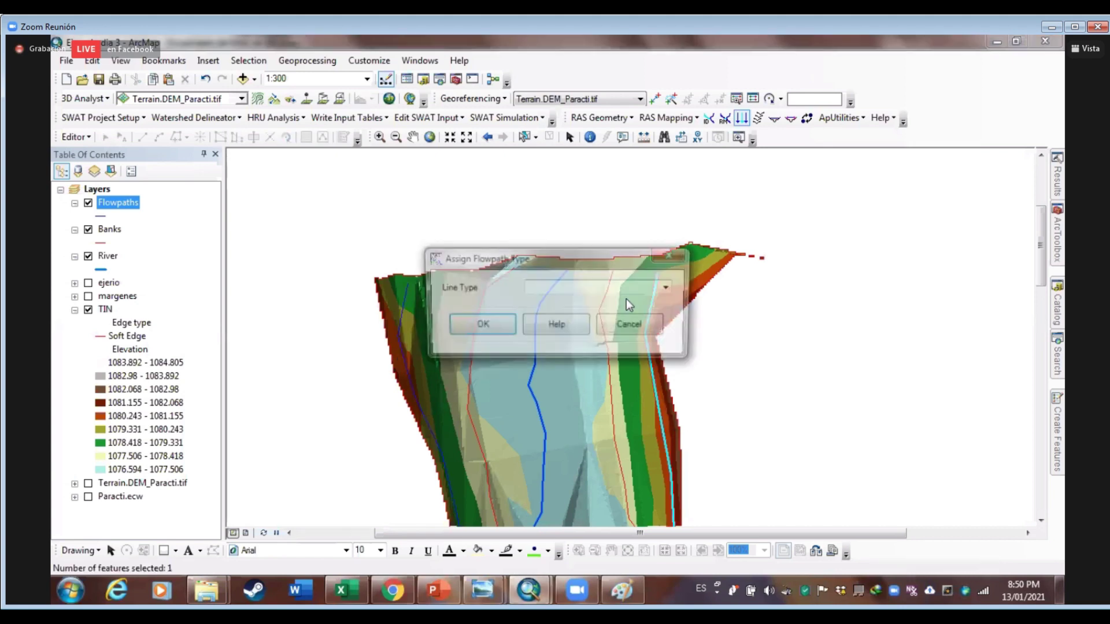
pyautogui.click(667, 289)
pyautogui.click(483, 317)
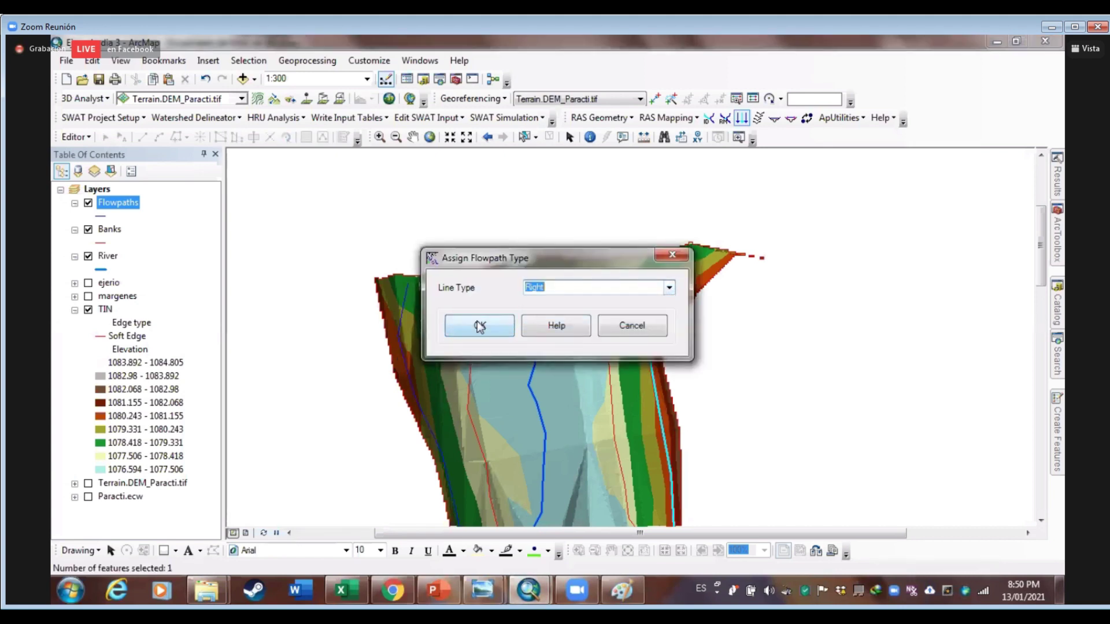
pyautogui.click(478, 324)
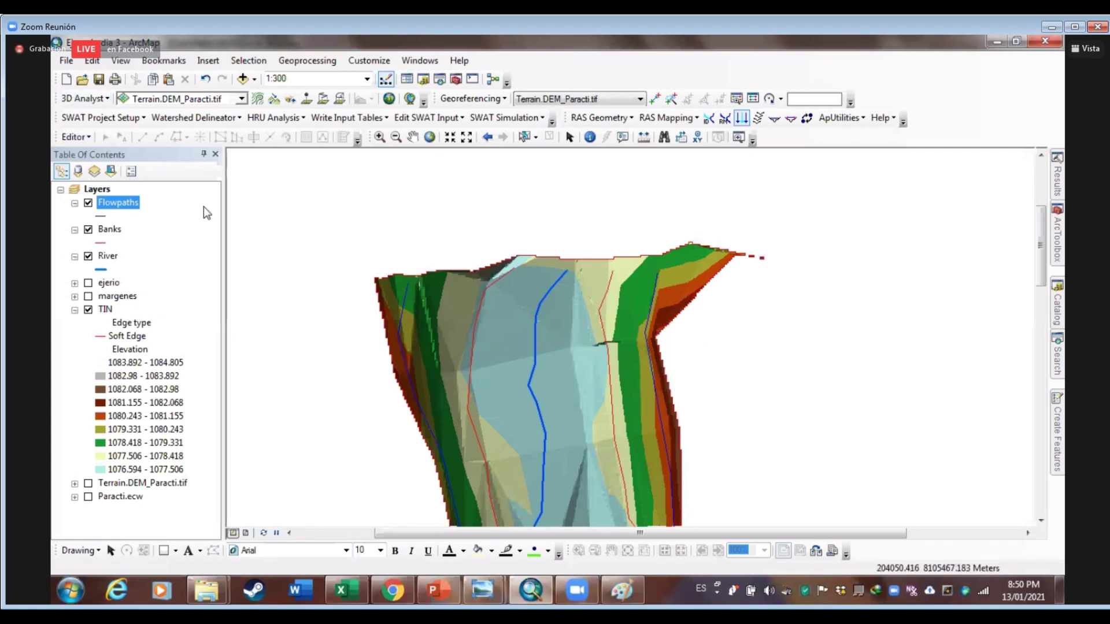
pyautogui.rightClick(119, 208)
pyautogui.click(174, 249)
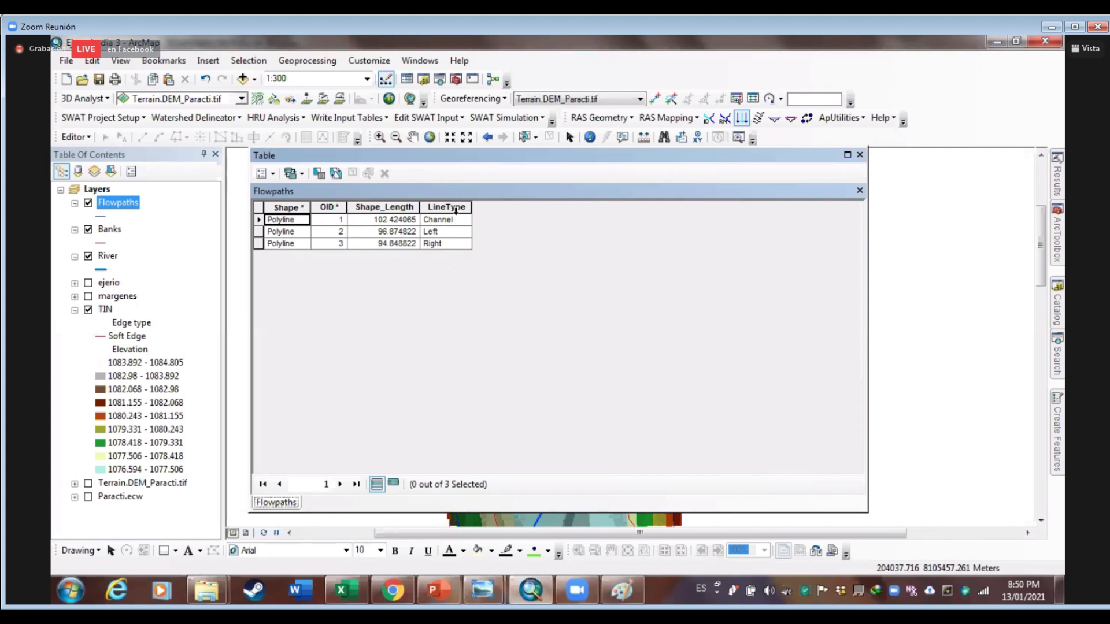
pyautogui.click(859, 155)
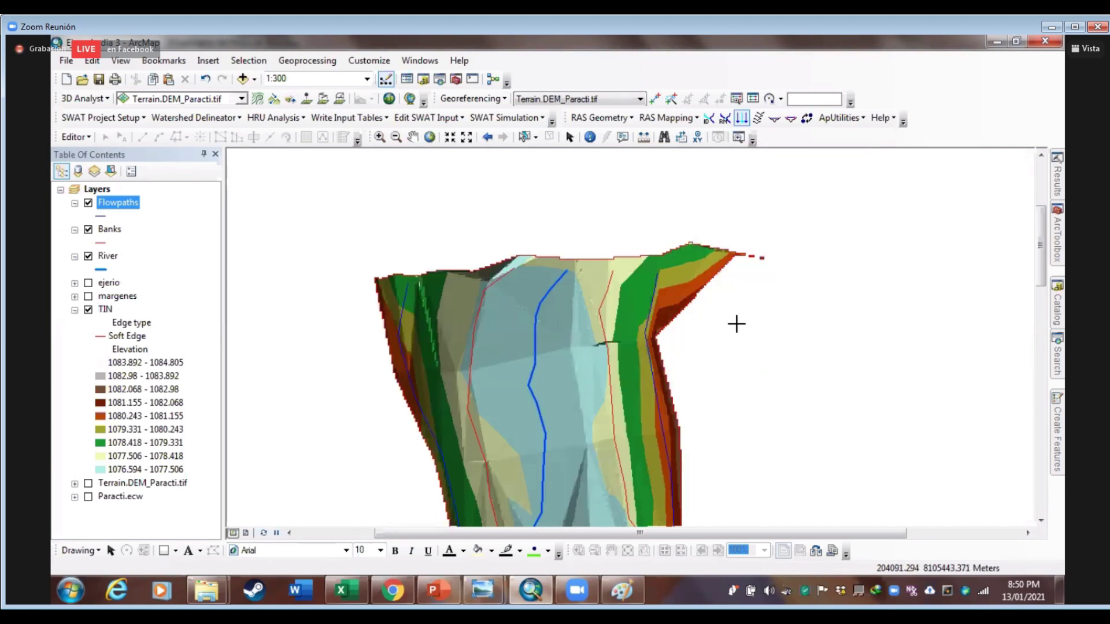
pyautogui.scroll(2, 736, 322)
# Return to selection mode, zoom out to 1:1 000 and centre the TIN
pyautogui.click(569, 137)
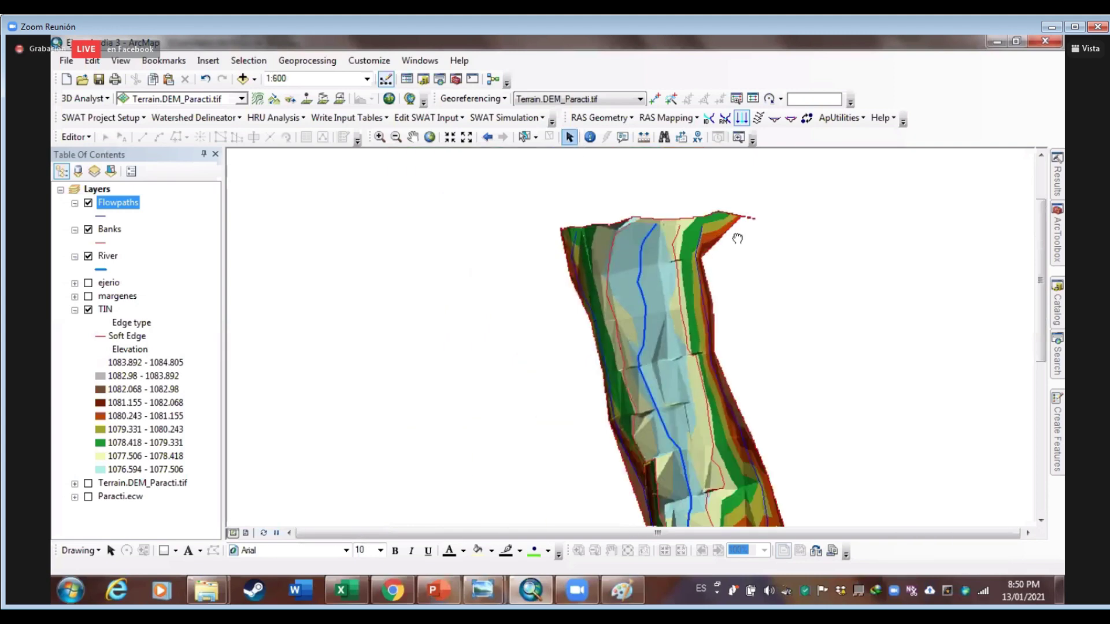
pyautogui.scroll(2, 722, 370)
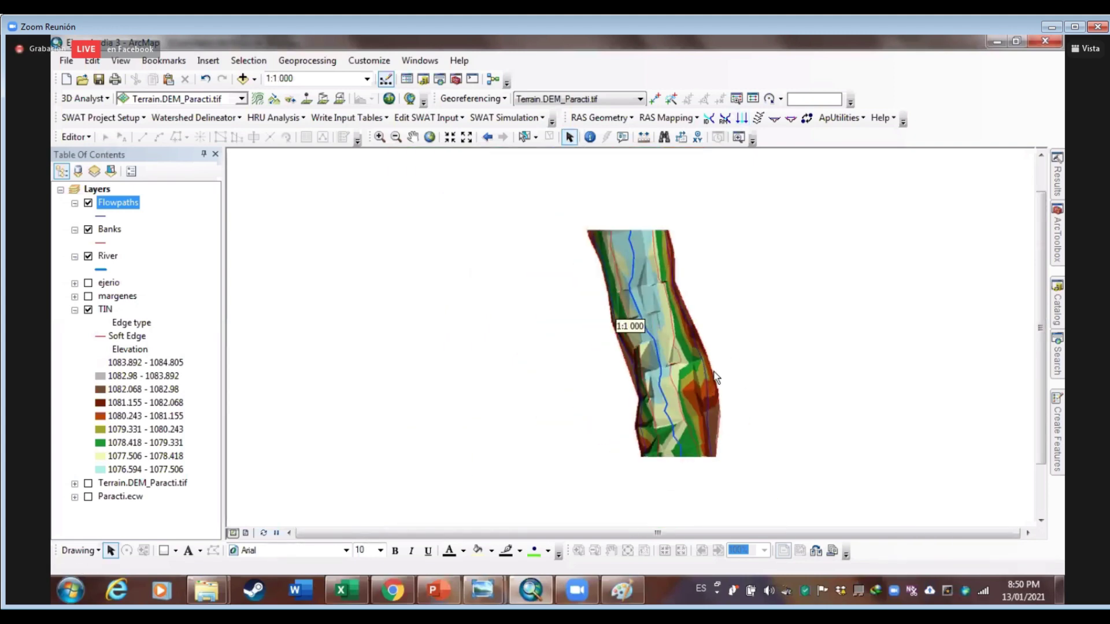
pyautogui.scroll(-2, 645, 410)
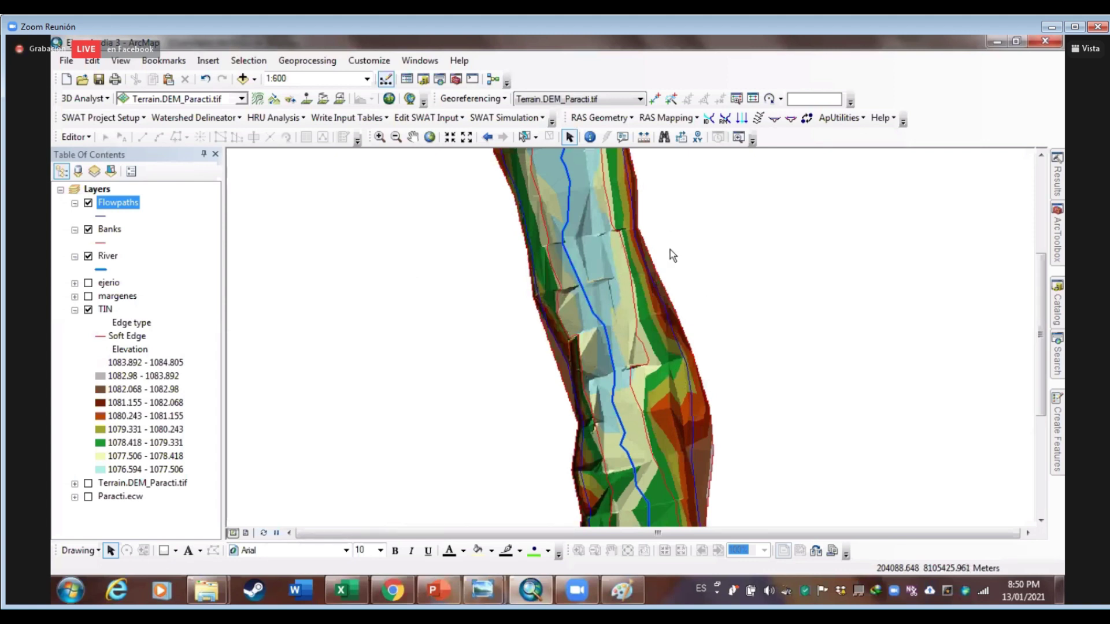
pyautogui.scroll(1, 727, 331)
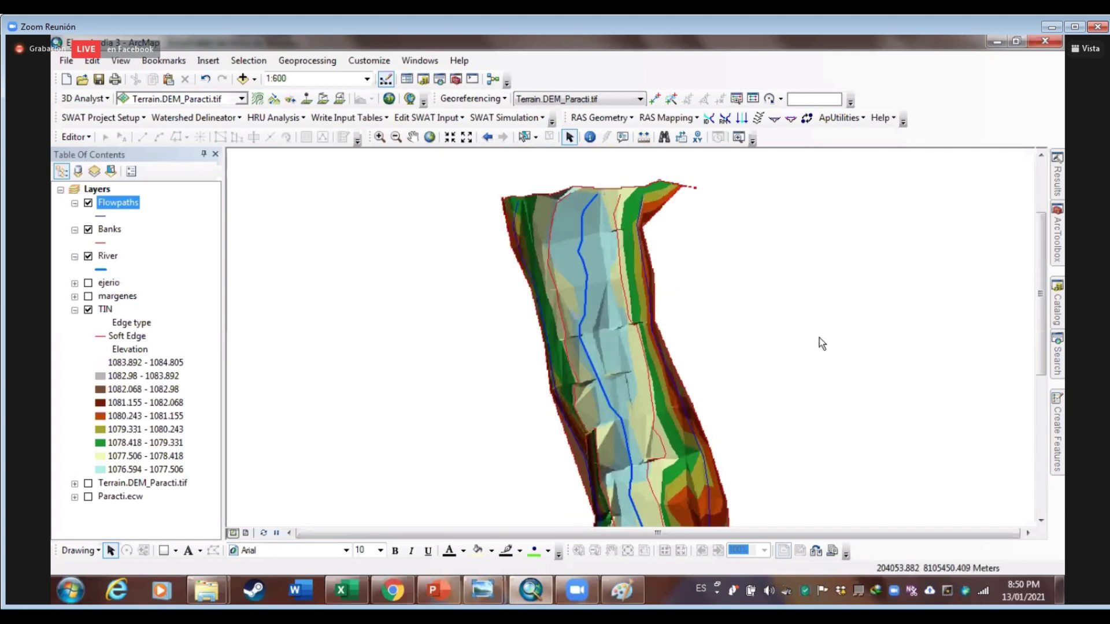
pyautogui.scroll(-1, 757, 379)
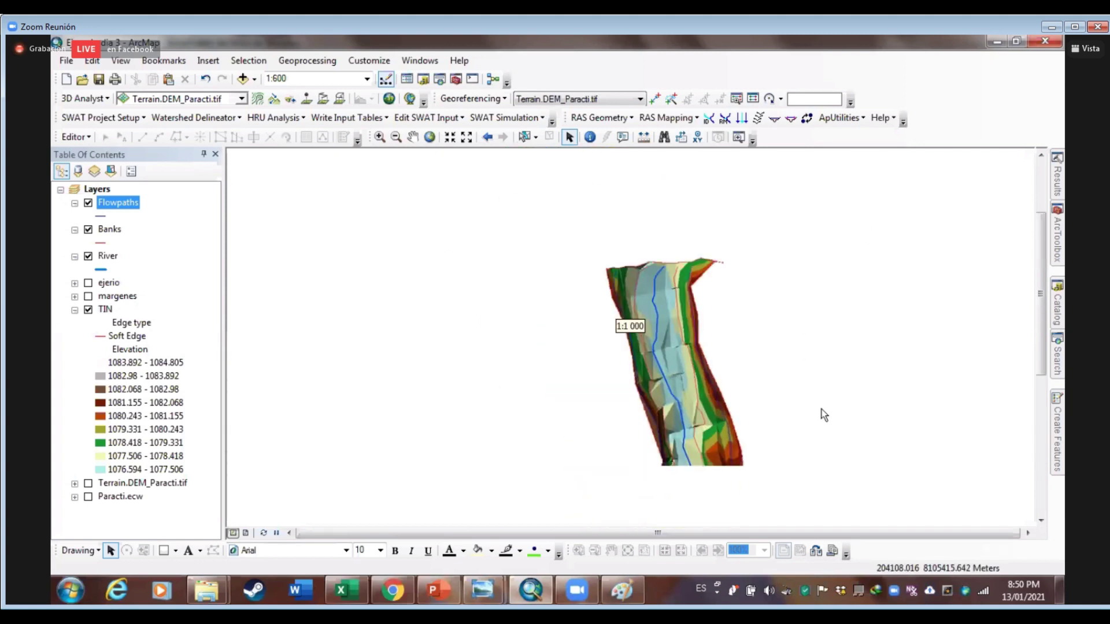
pyautogui.moveTo(782, 416); pyautogui.dragTo(730, 341)
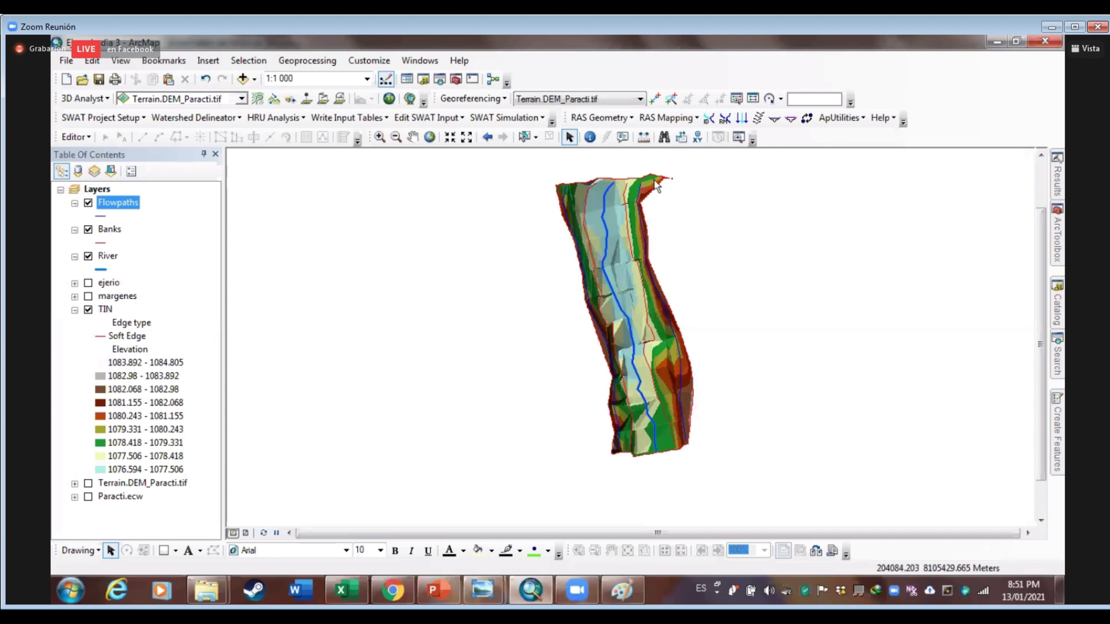
# Create the XSCutLines layer with the default name and collapse the TIN legend
pyautogui.click(629, 123)
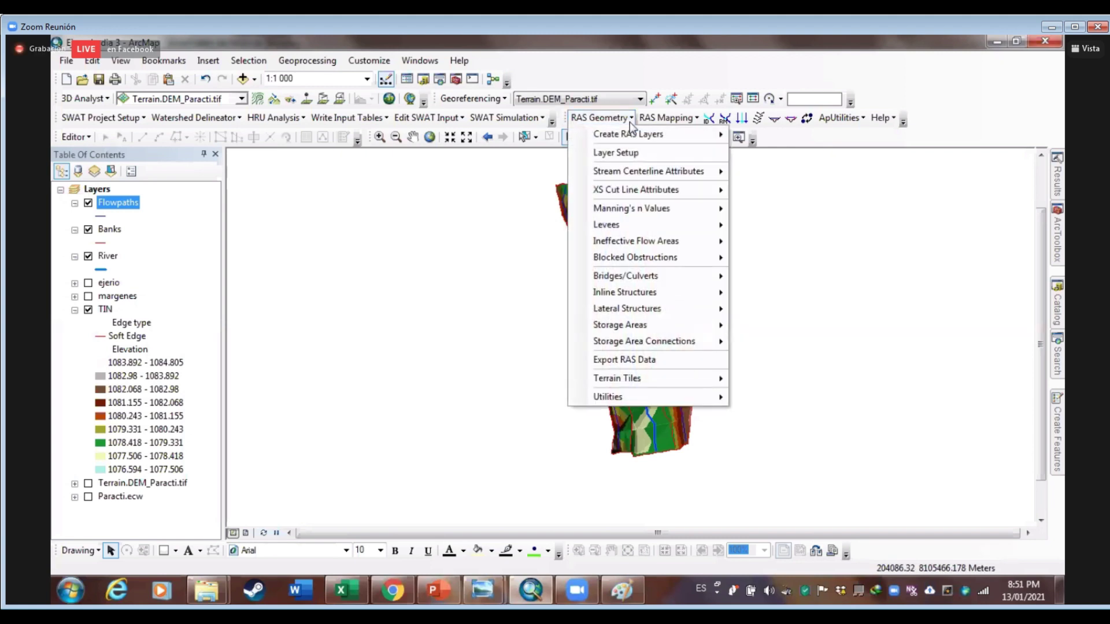
pyautogui.moveTo(630, 140)
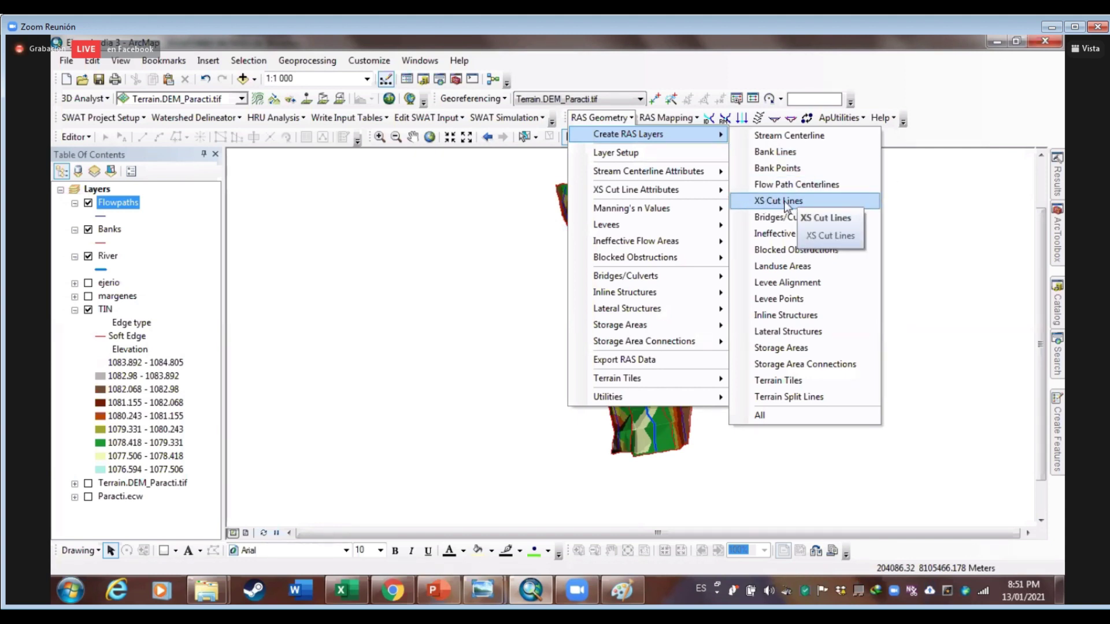
pyautogui.click(786, 204)
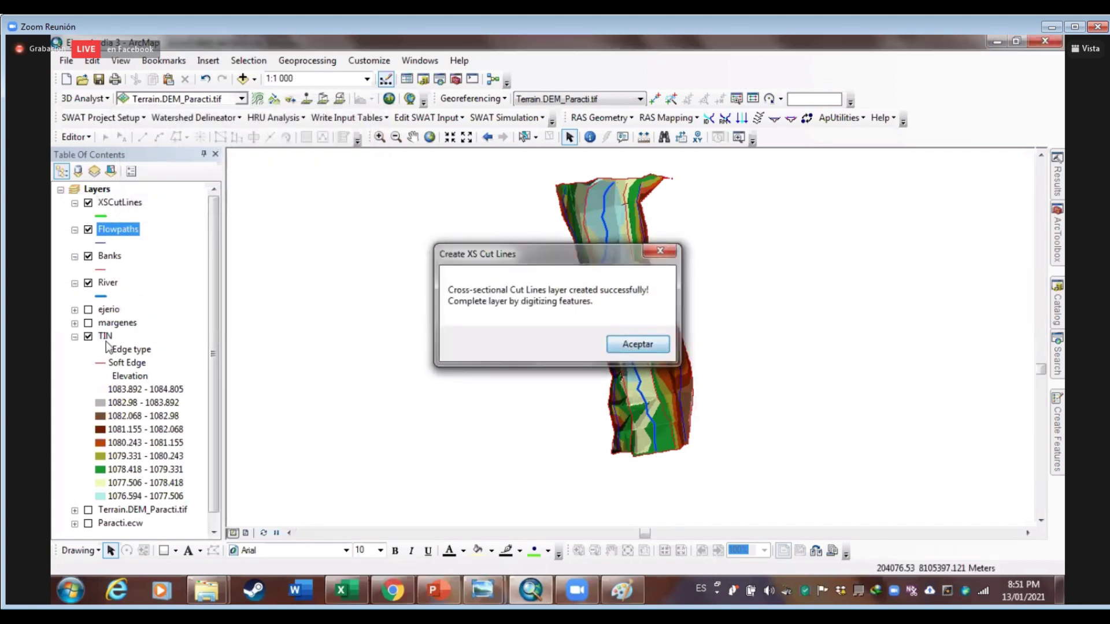
pyautogui.press('Return')
pyautogui.click(74, 335)
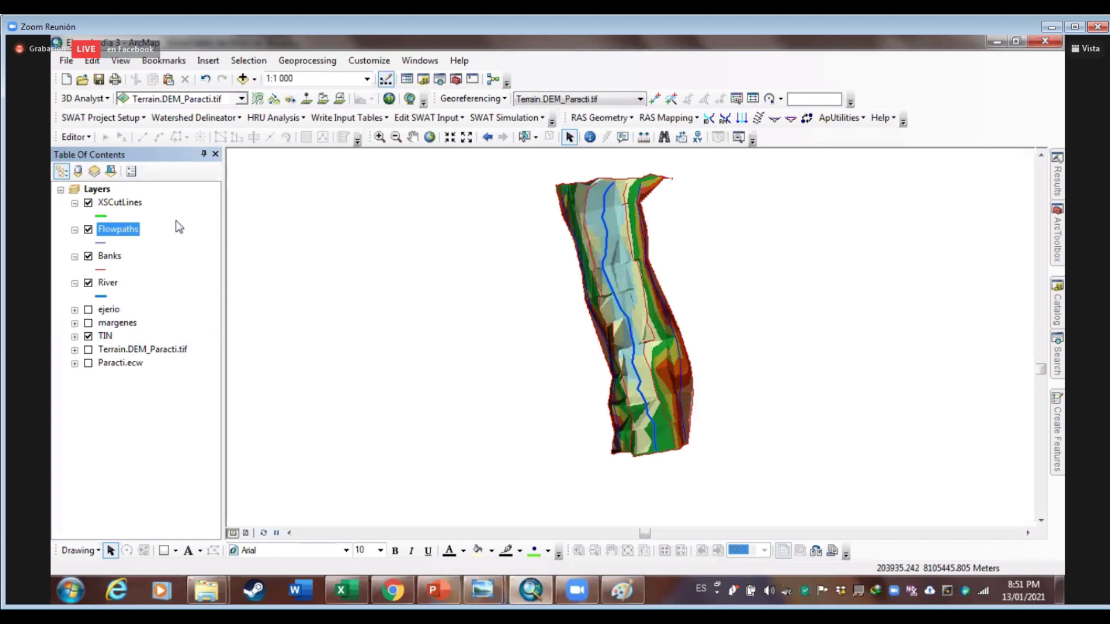
# Create XSCutLines cross sections along the River centerline at a 5 m interval and 30 m width
pyautogui.click(121, 203)
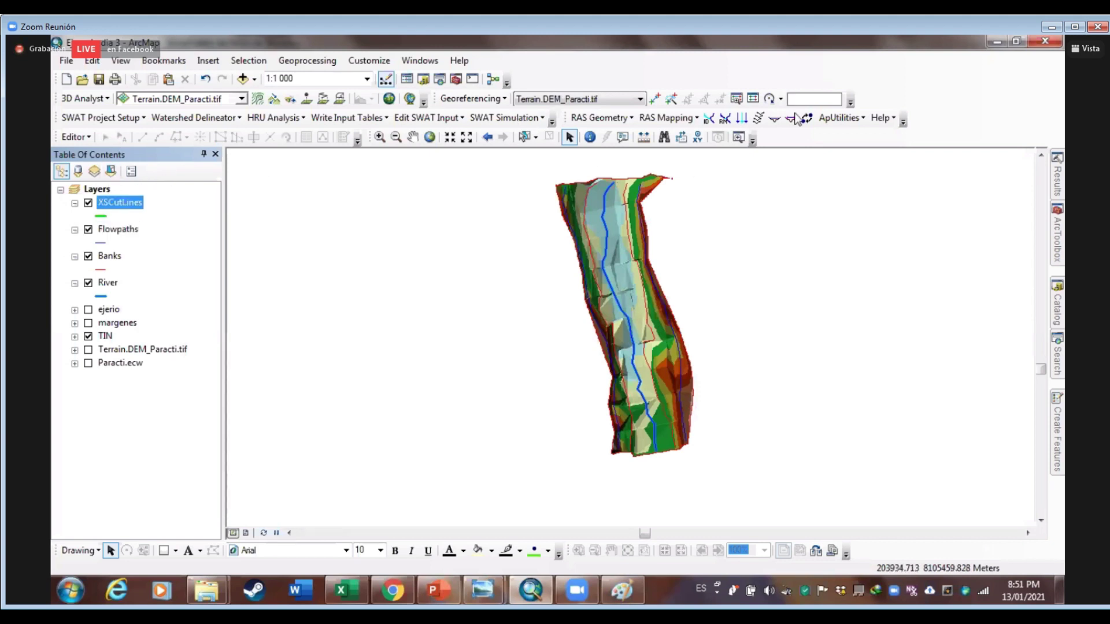
pyautogui.click(759, 119)
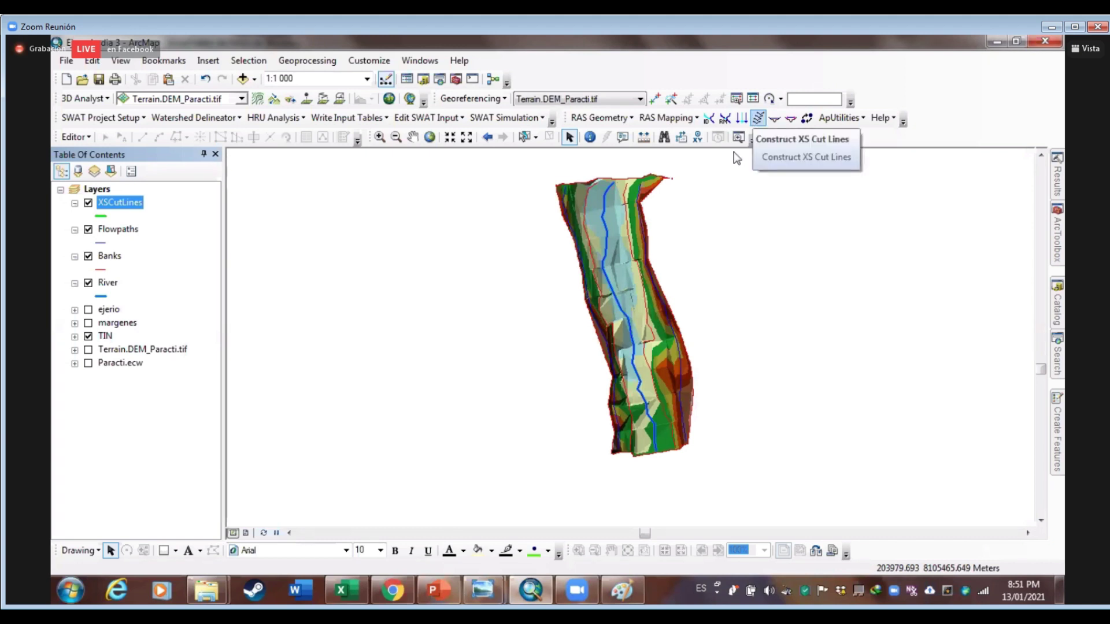
pyautogui.moveTo(527, 243); pyautogui.dragTo(321, 213)
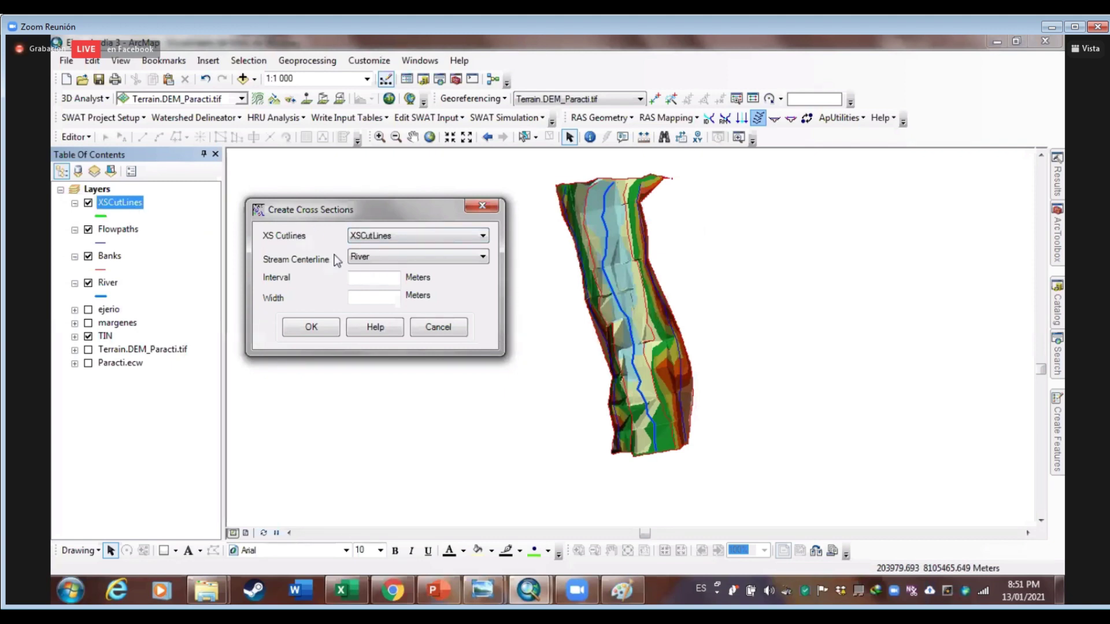
pyautogui.click(356, 258)
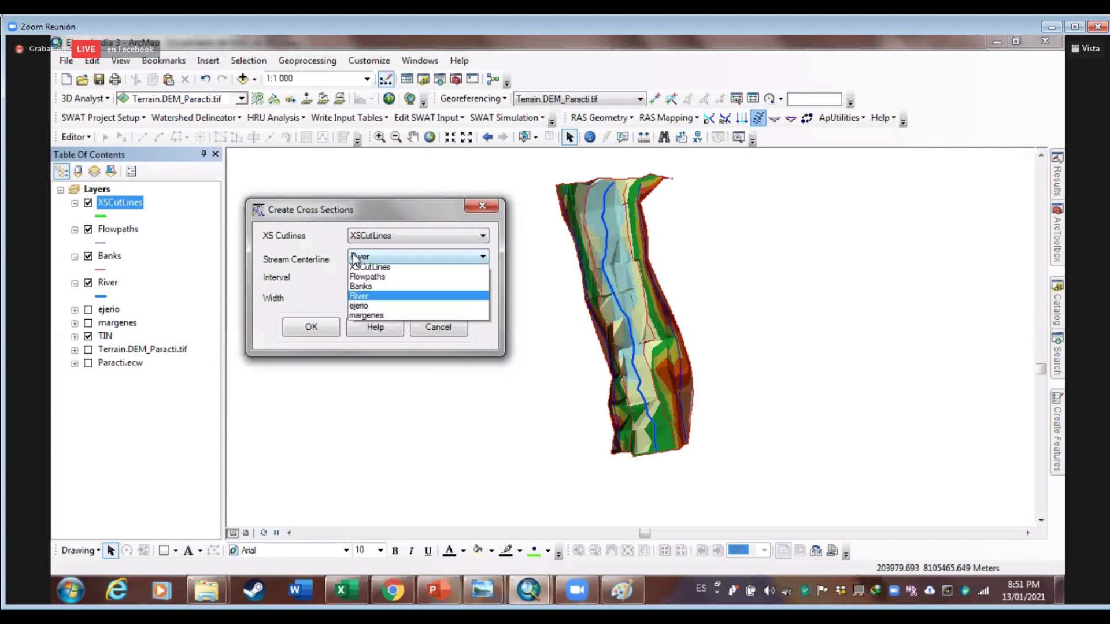
pyautogui.click(361, 298)
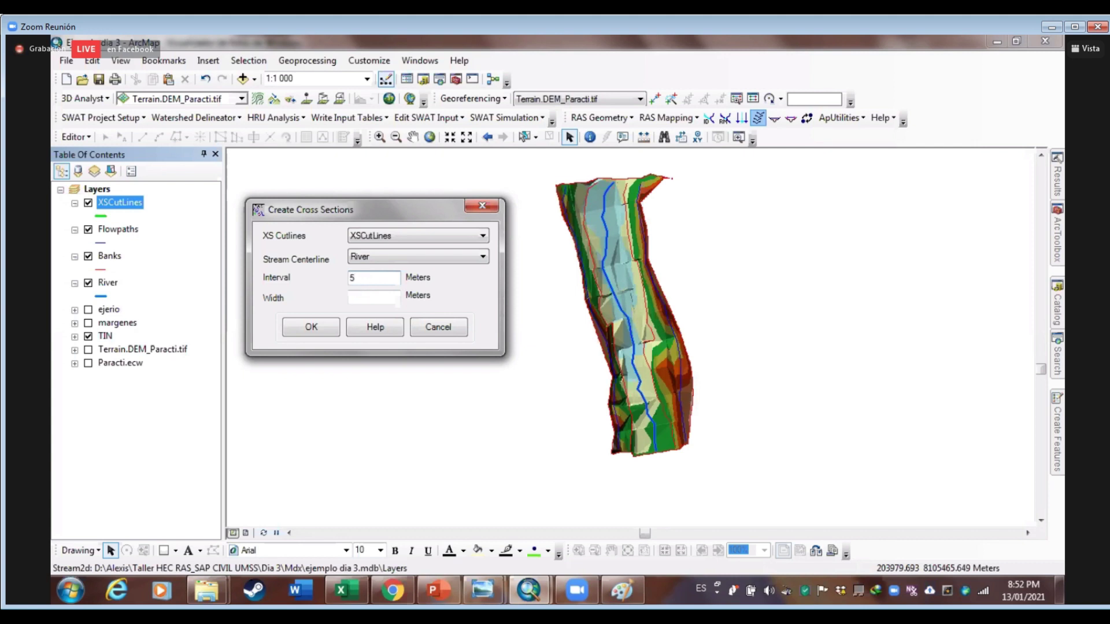
pyautogui.click(379, 298)
pyautogui.write('30')
pyautogui.click(311, 332)
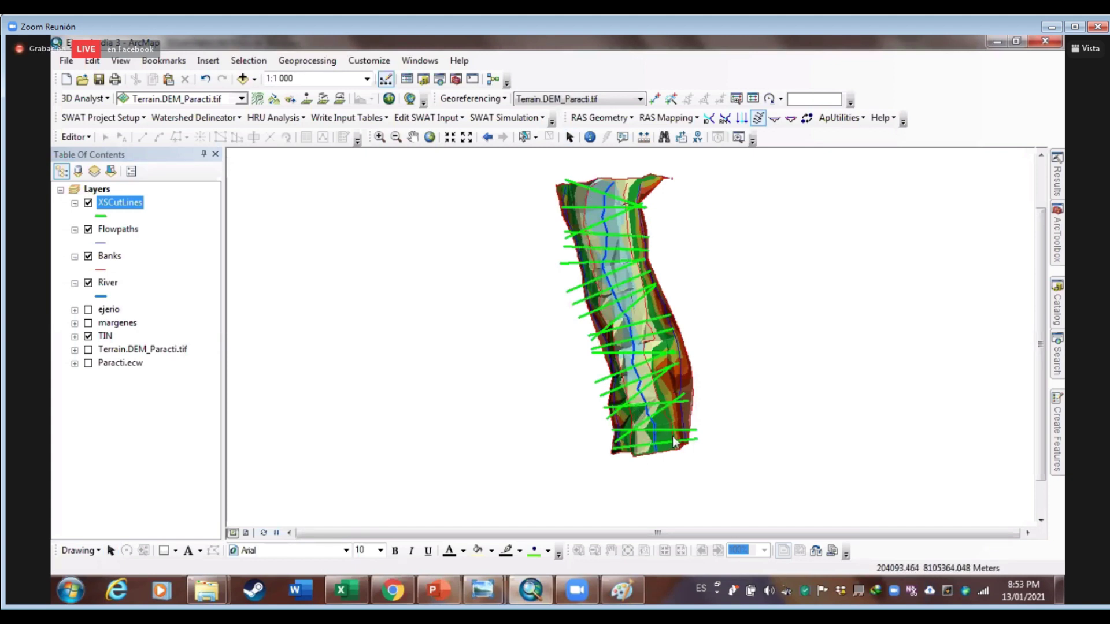
pyautogui.scroll(4, 664, 424)
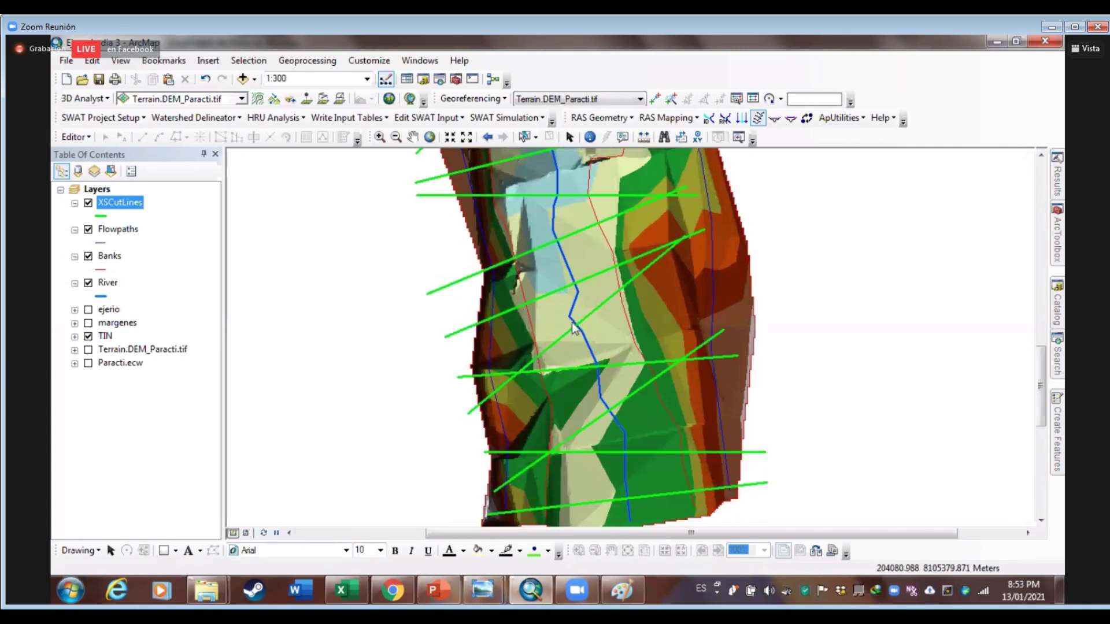
pyautogui.scroll(3, 618, 337)
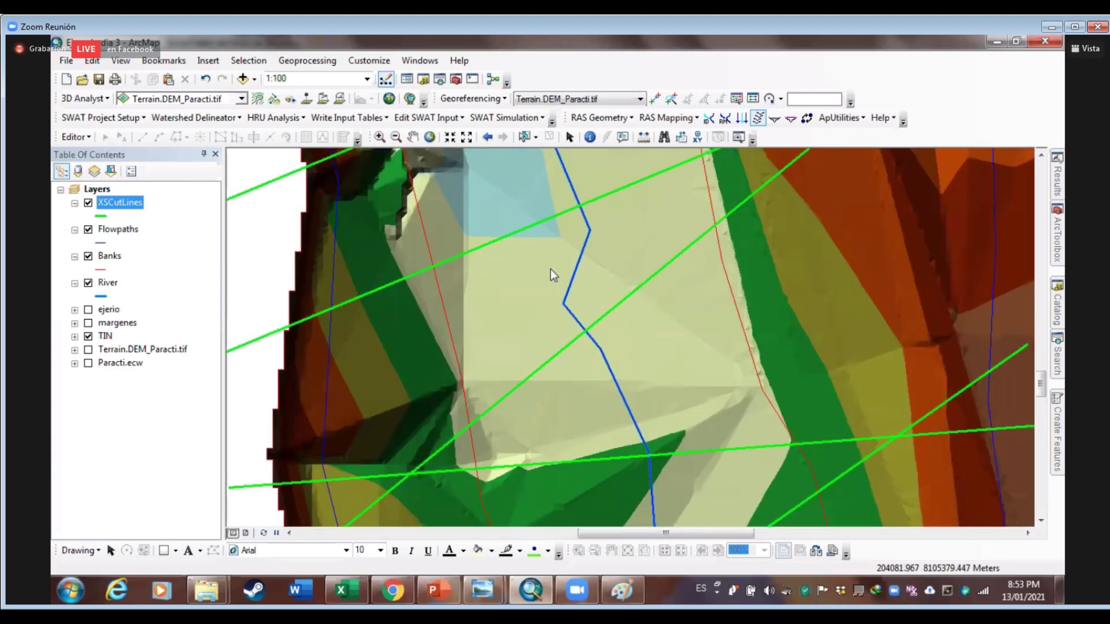
pyautogui.scroll(-5, 566, 347)
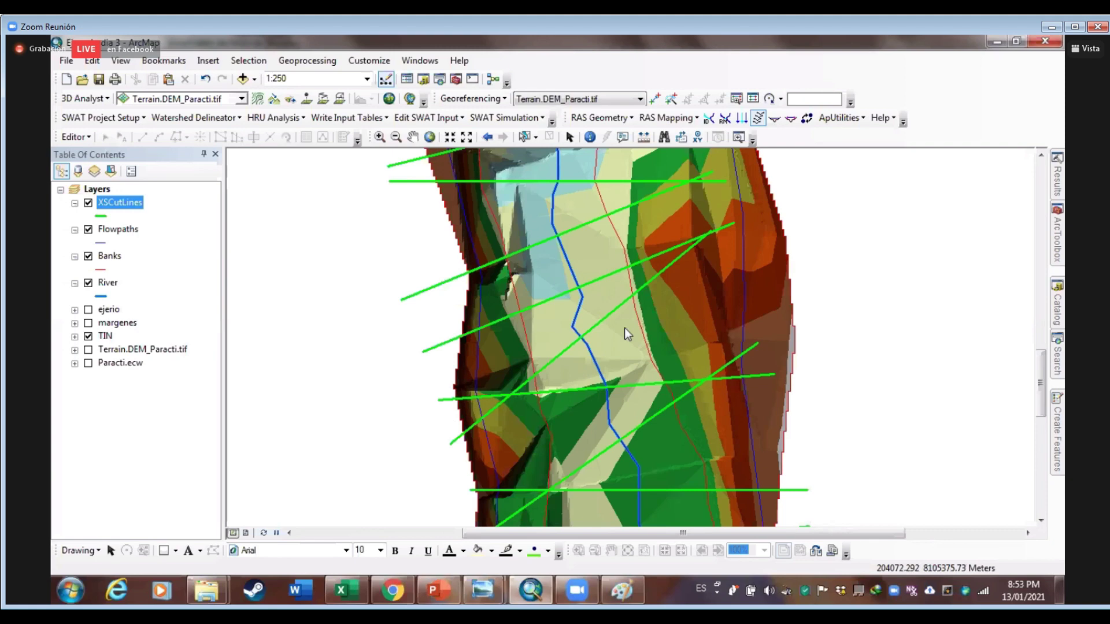
pyautogui.moveTo(535, 380); pyautogui.dragTo(590, 360)
pyautogui.moveTo(689, 483); pyautogui.dragTo(656, 324)
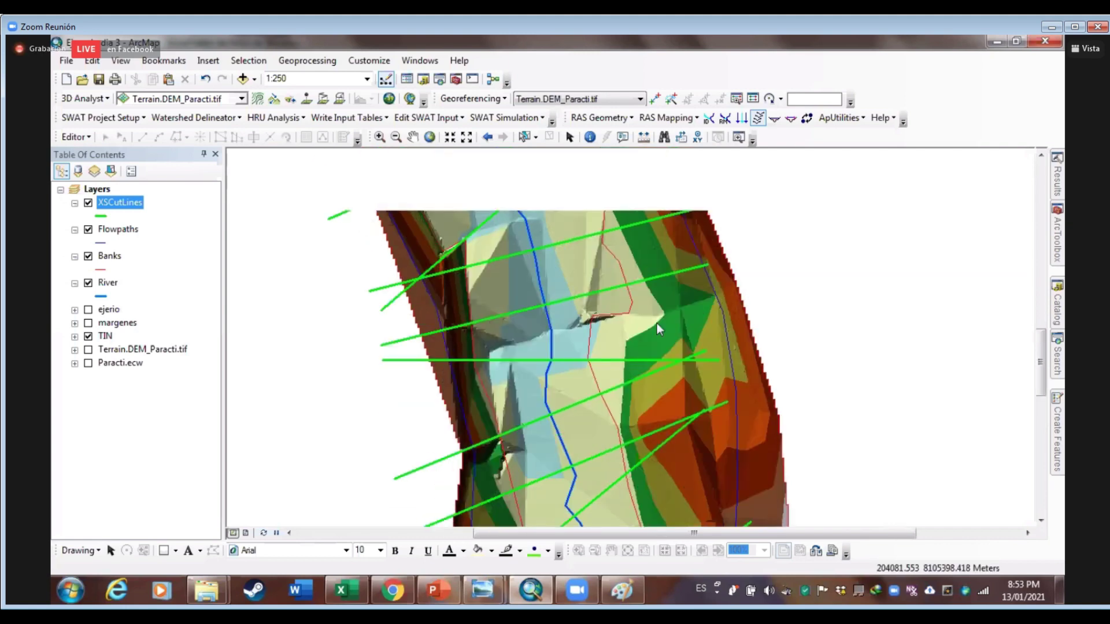
pyautogui.moveTo(506, 296); pyautogui.dragTo(533, 380)
pyautogui.moveTo(493, 122); pyautogui.dragTo(602, 295)
pyautogui.moveTo(626, 237); pyautogui.dragTo(637, 159)
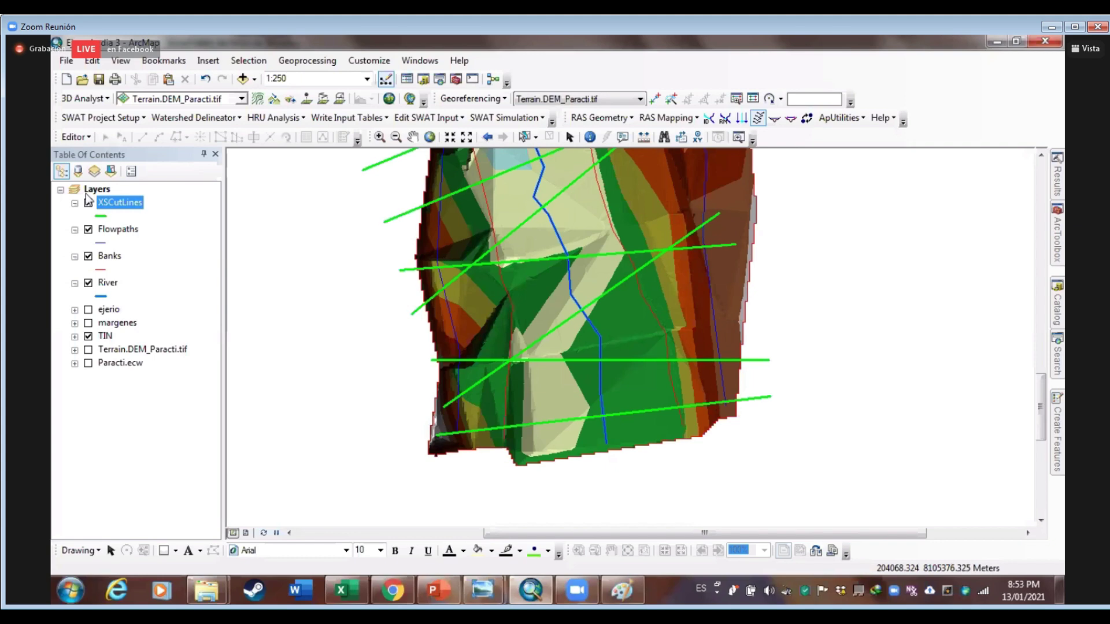
pyautogui.moveTo(625, 225); pyautogui.dragTo(605, 345)
pyautogui.scroll(1, 605, 345)
pyautogui.scroll(-3, 606, 320)
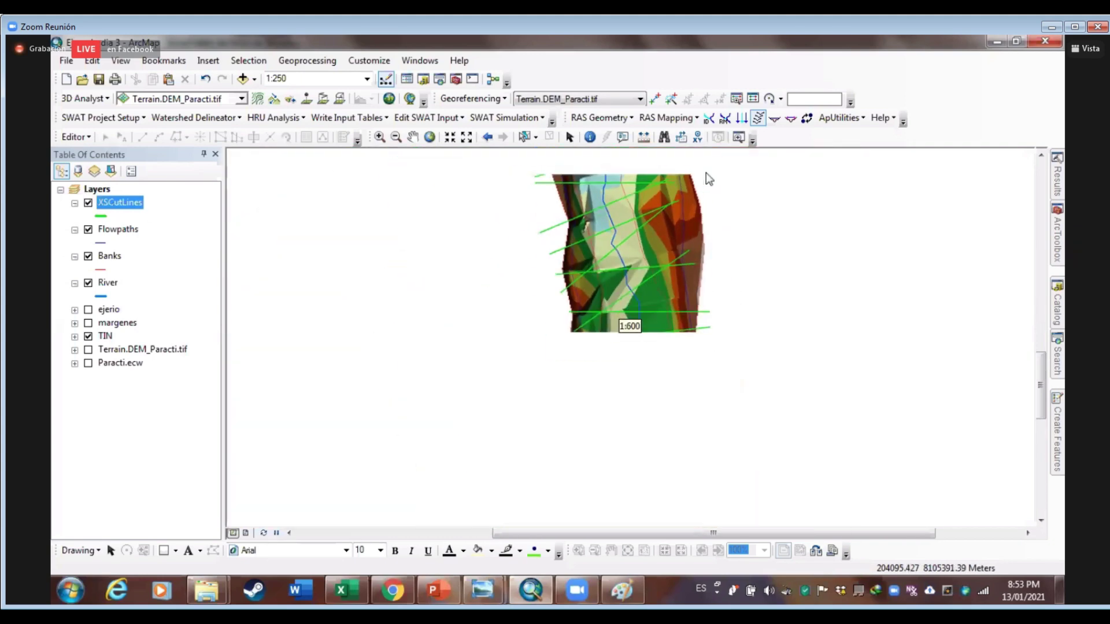
pyautogui.moveTo(575, 255); pyautogui.dragTo(573, 405)
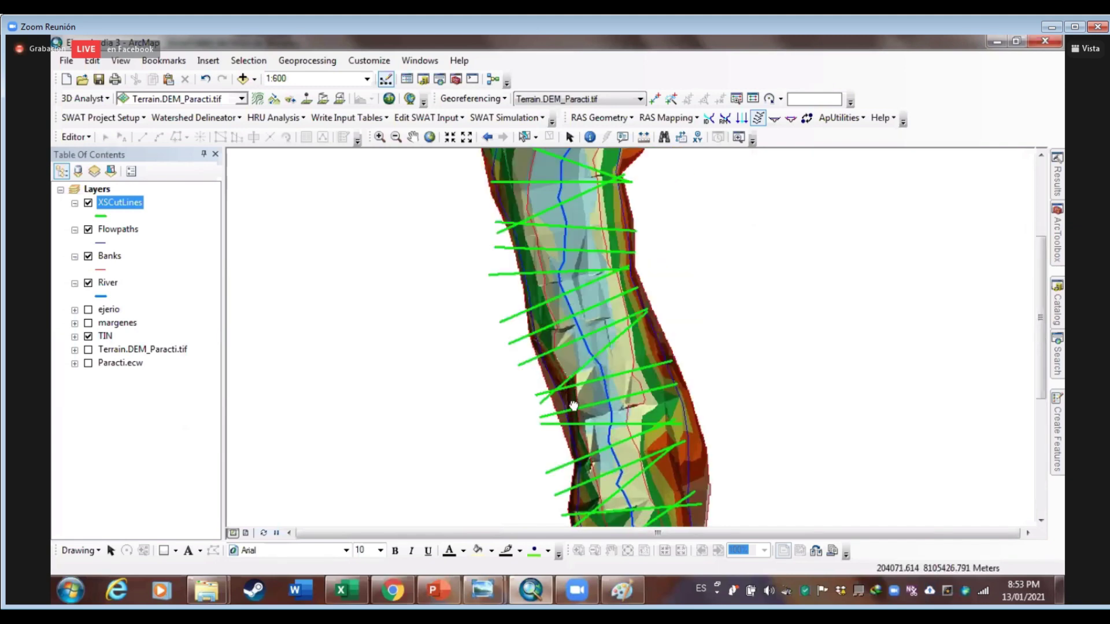
pyautogui.scroll(-3, 576, 238)
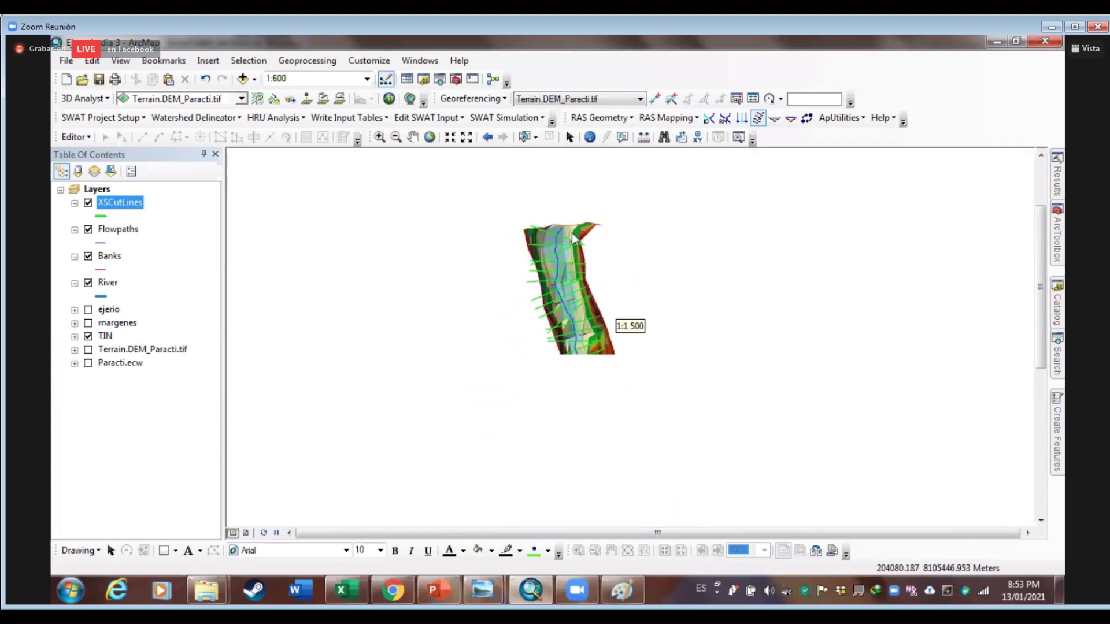
pyautogui.scroll(4, 573, 240)
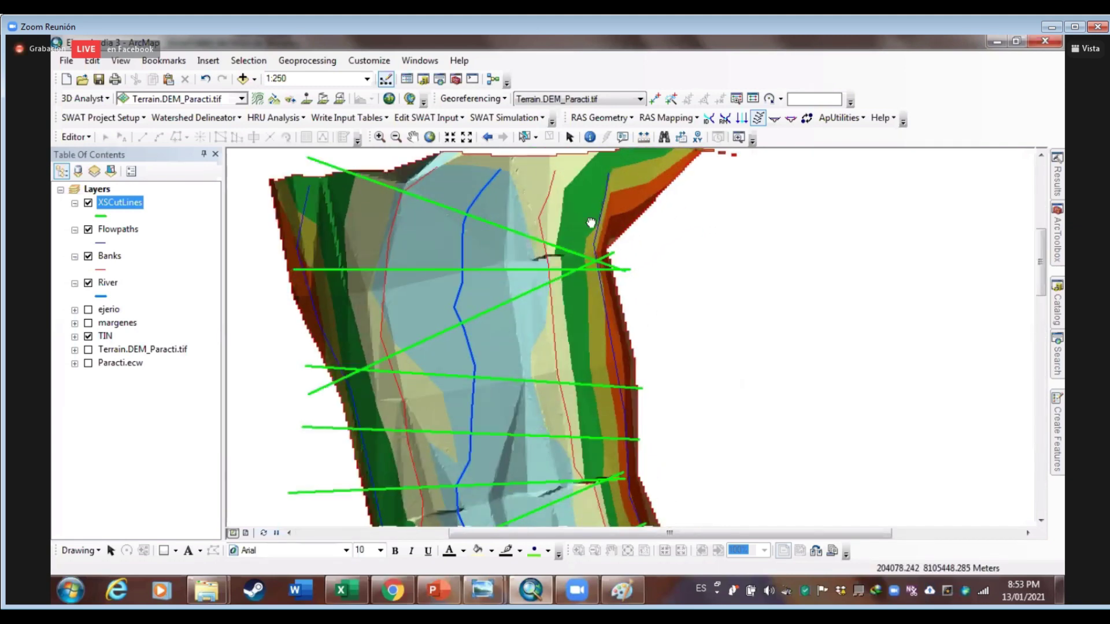
pyautogui.moveTo(590, 222); pyautogui.dragTo(585, 136)
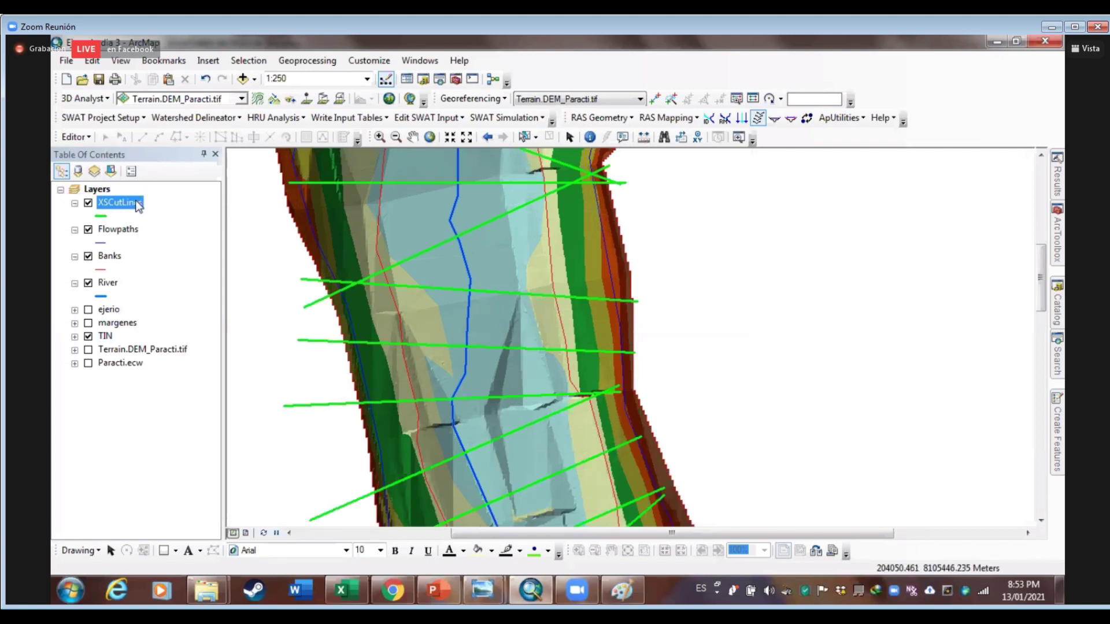
# Start an editing session on the XSCutLines layer
pyautogui.rightClick(106, 202)
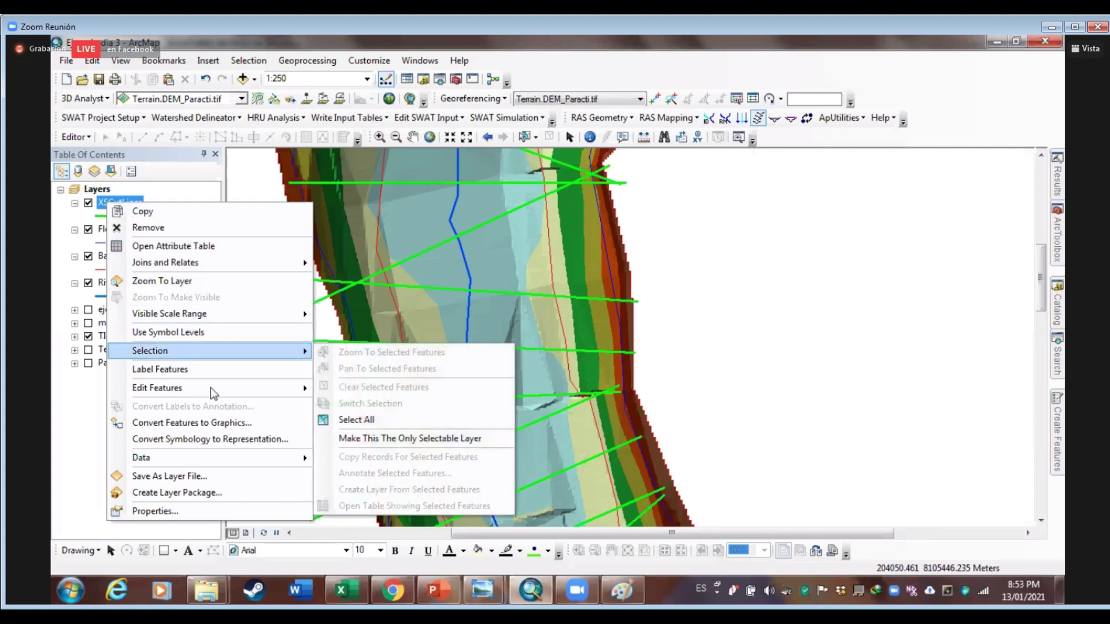
pyautogui.moveTo(300, 387)
pyautogui.click(347, 389)
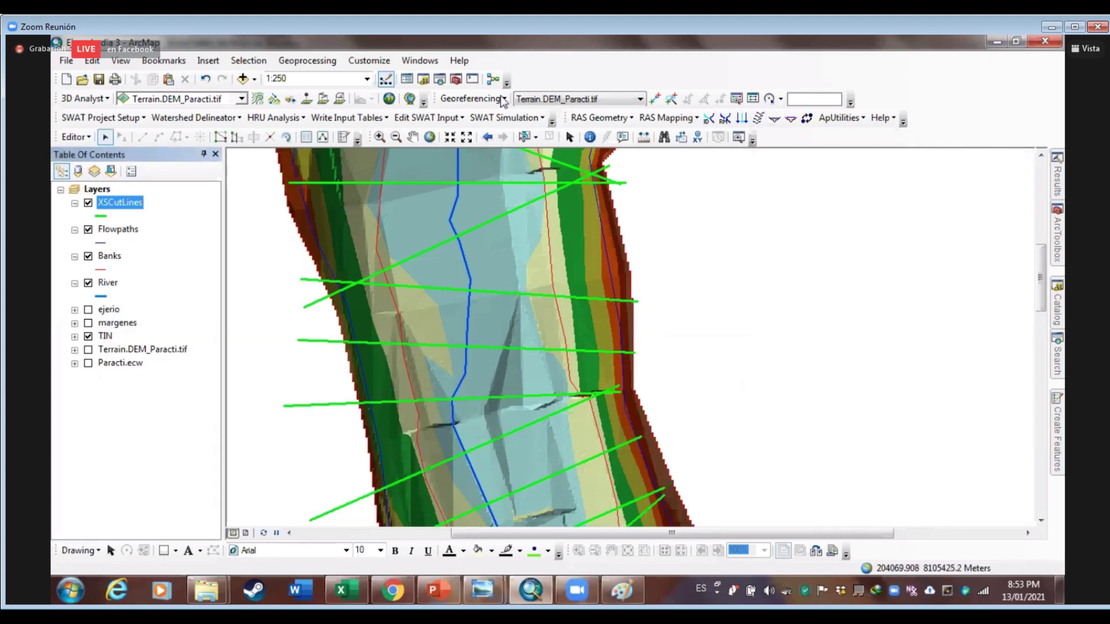
# Navigate to the reach's downstream end and select the lowest cut line
pyautogui.press('Down')
pyautogui.press('Down')
pyautogui.press('Down')
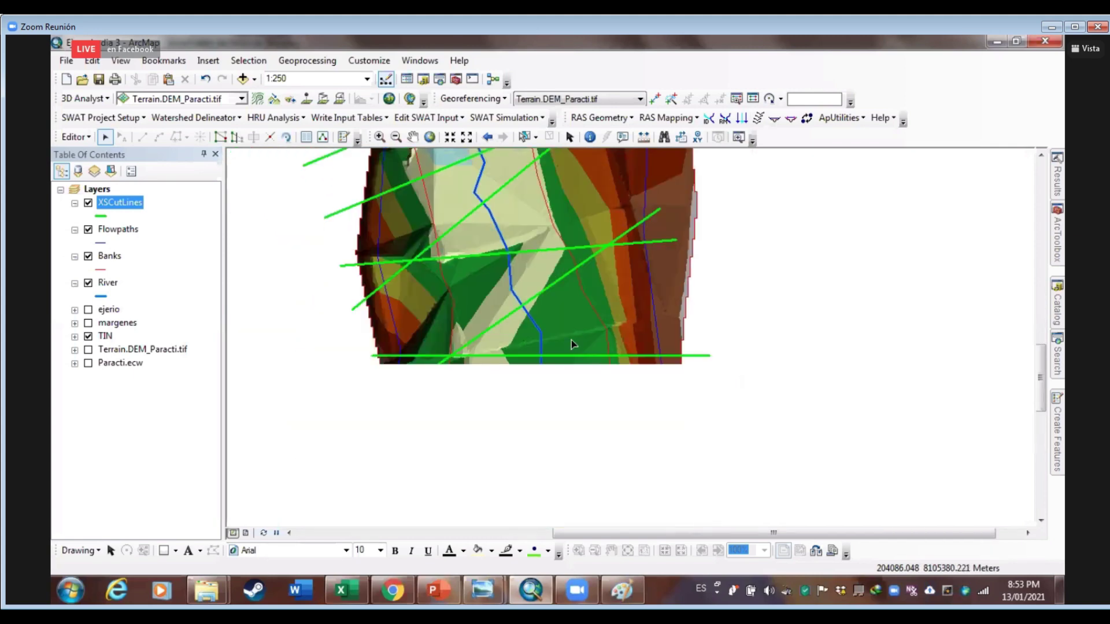
pyautogui.press('Down')
pyautogui.press('Down')
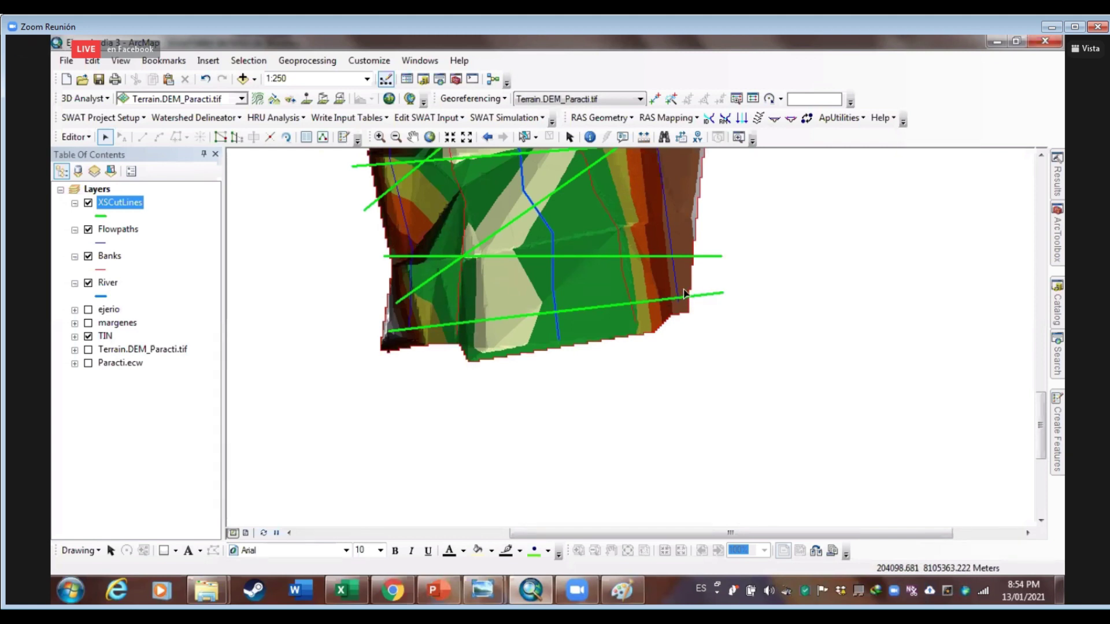
pyautogui.scroll(-2, 684, 294)
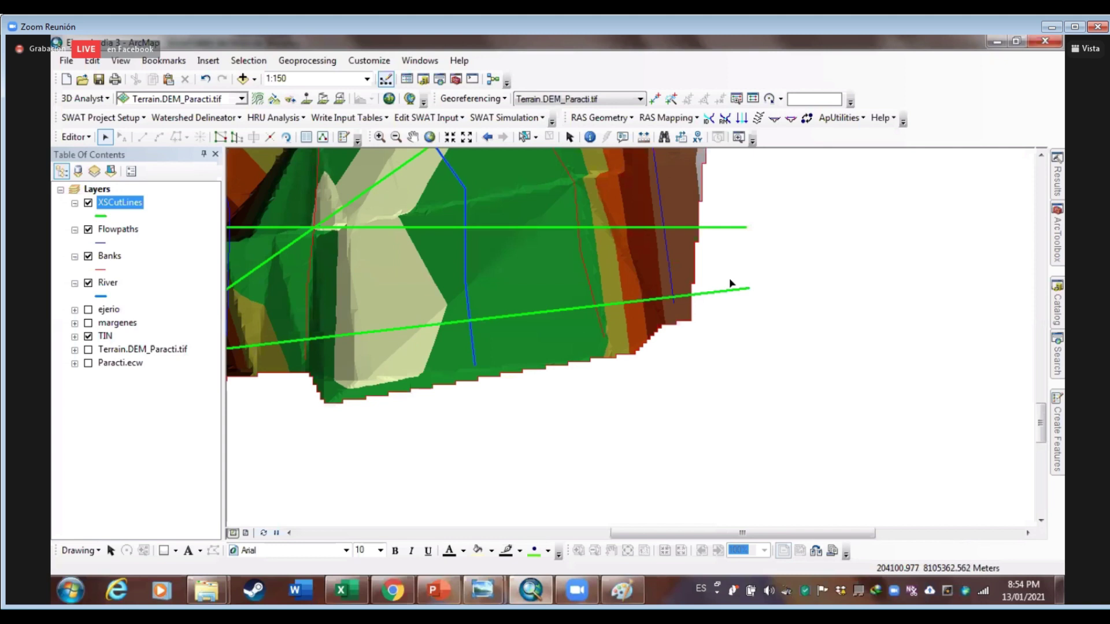
pyautogui.moveTo(718, 281); pyautogui.dragTo(822, 320)
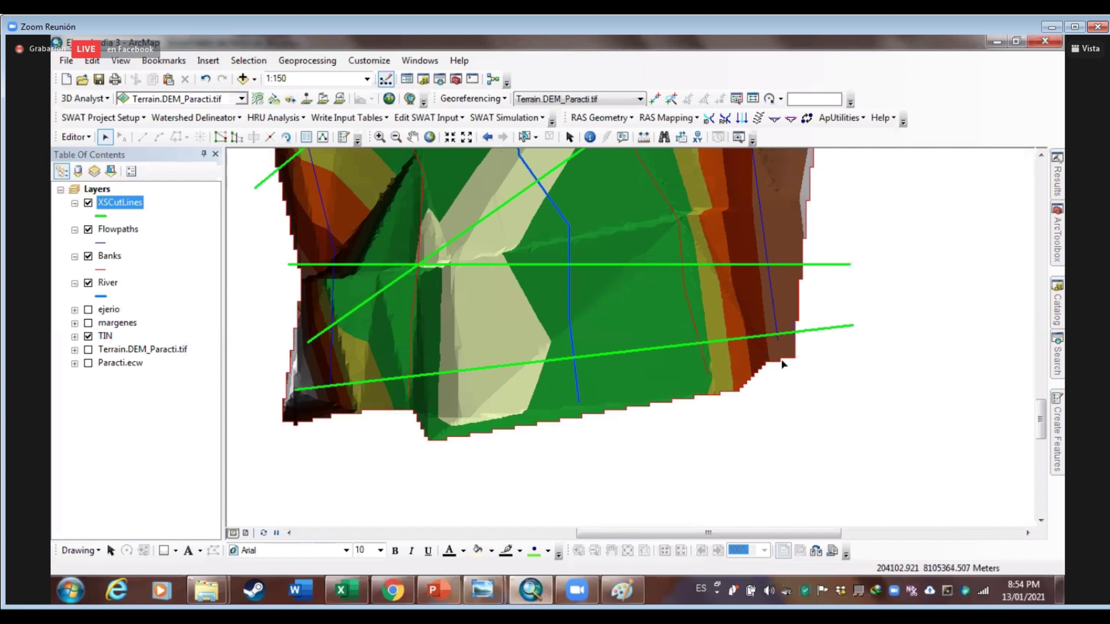
pyautogui.click(710, 341)
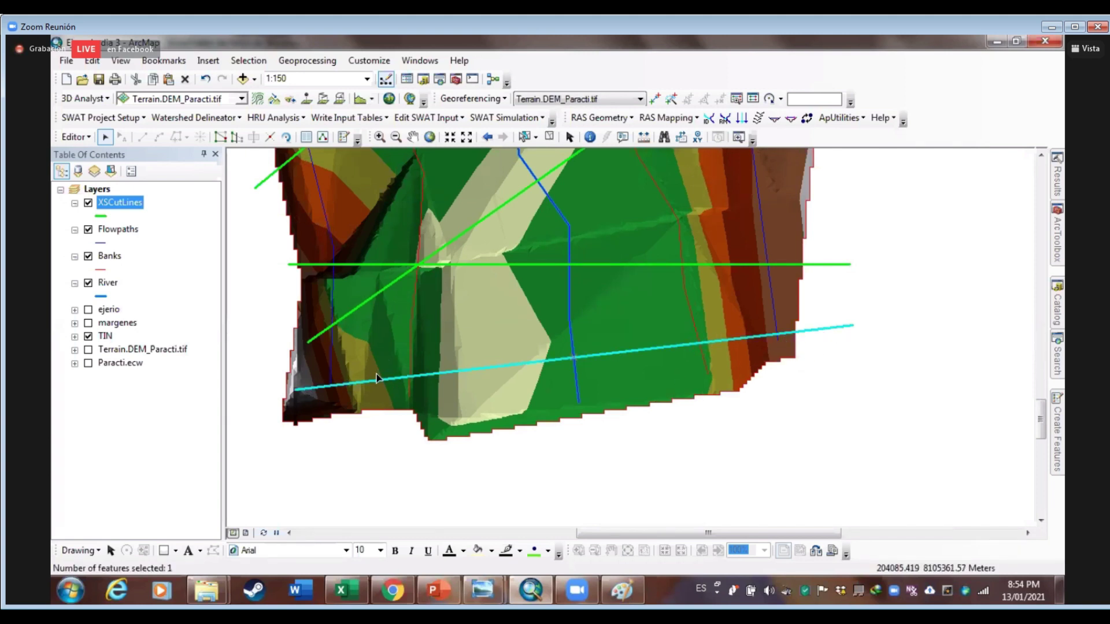
# Move the end vertices of the lowest cut line and the horizontal line above it
pyautogui.click(220, 138)
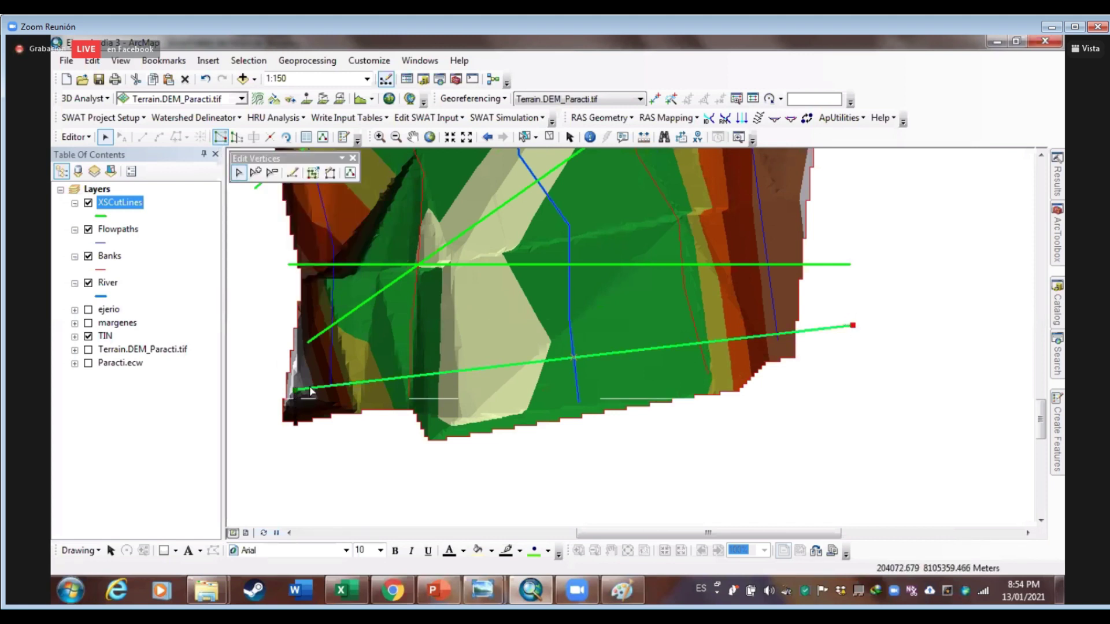
pyautogui.moveTo(850, 325); pyautogui.dragTo(785, 330)
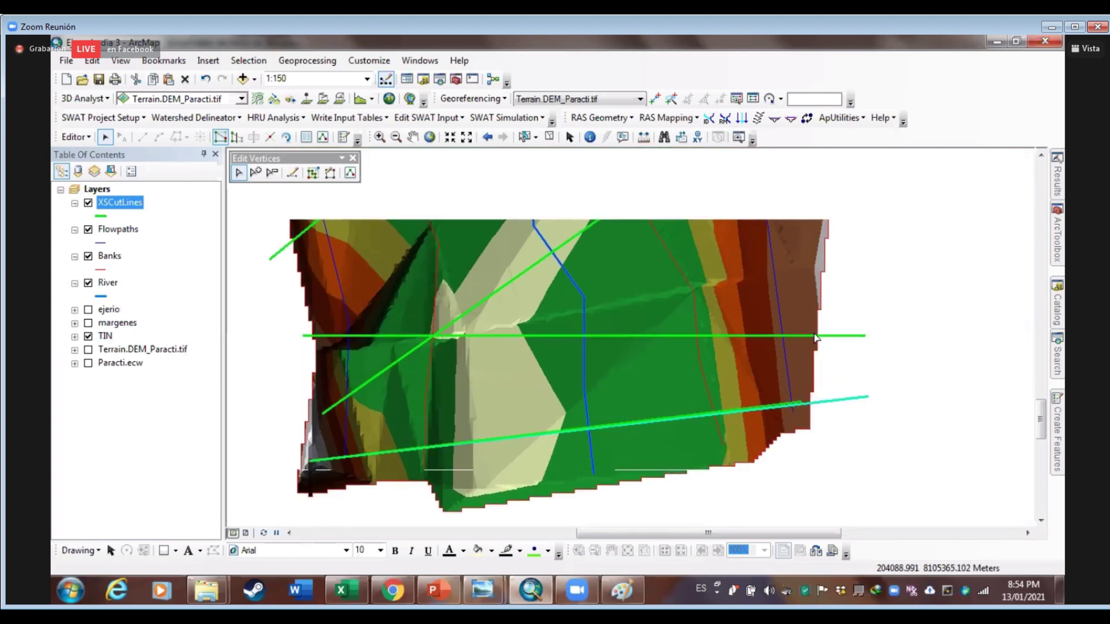
pyautogui.click(813, 335)
pyautogui.click(221, 137)
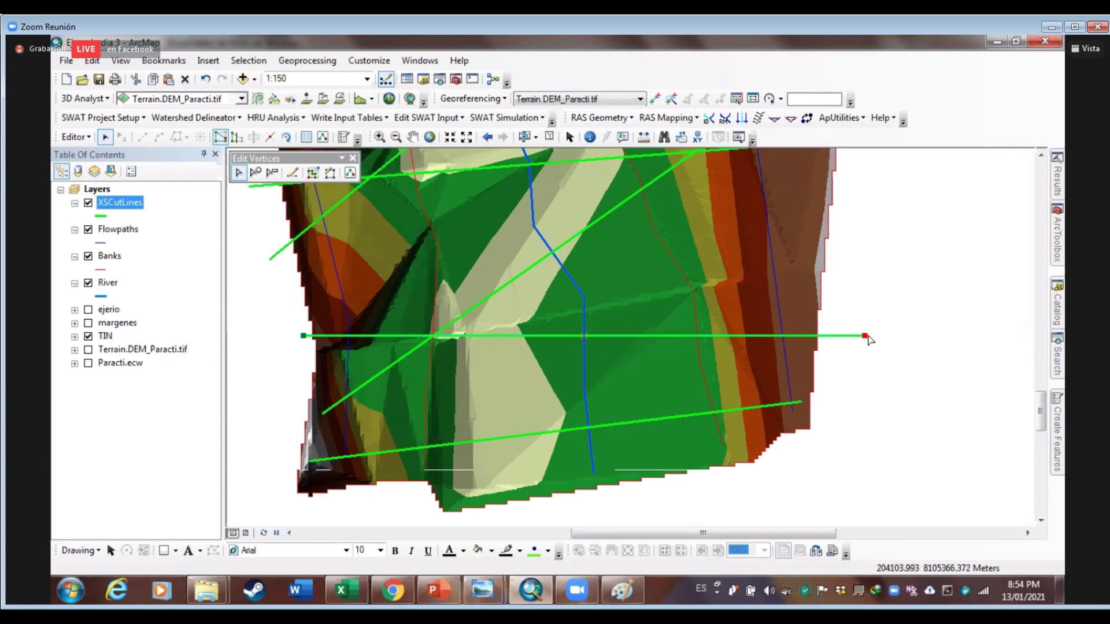
pyautogui.moveTo(865, 335); pyautogui.dragTo(811, 335)
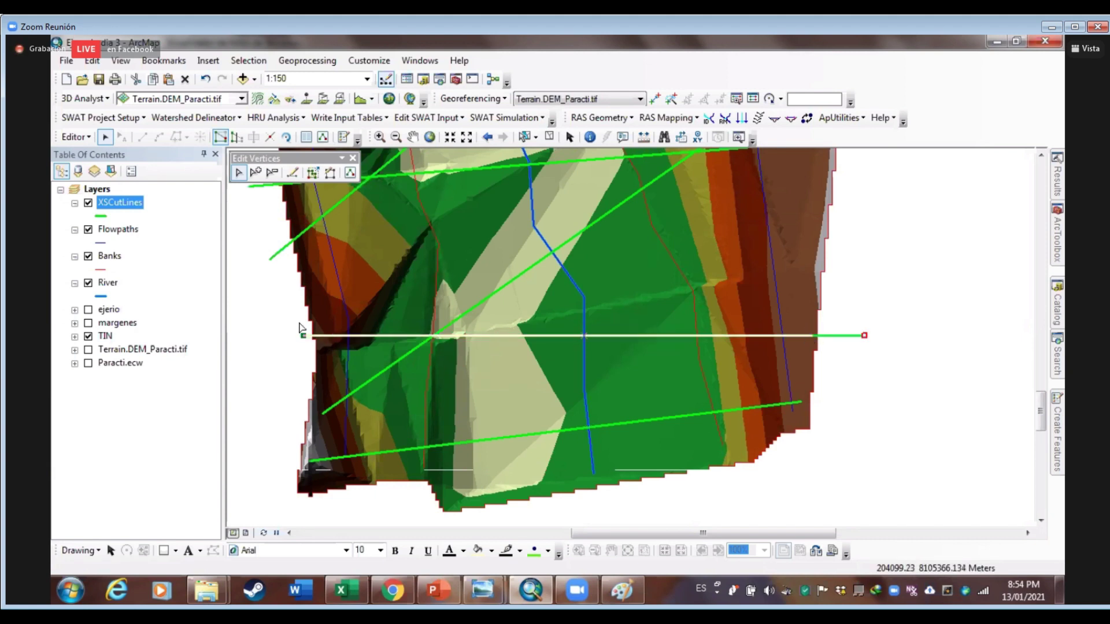
pyautogui.moveTo(303, 335); pyautogui.dragTo(323, 341)
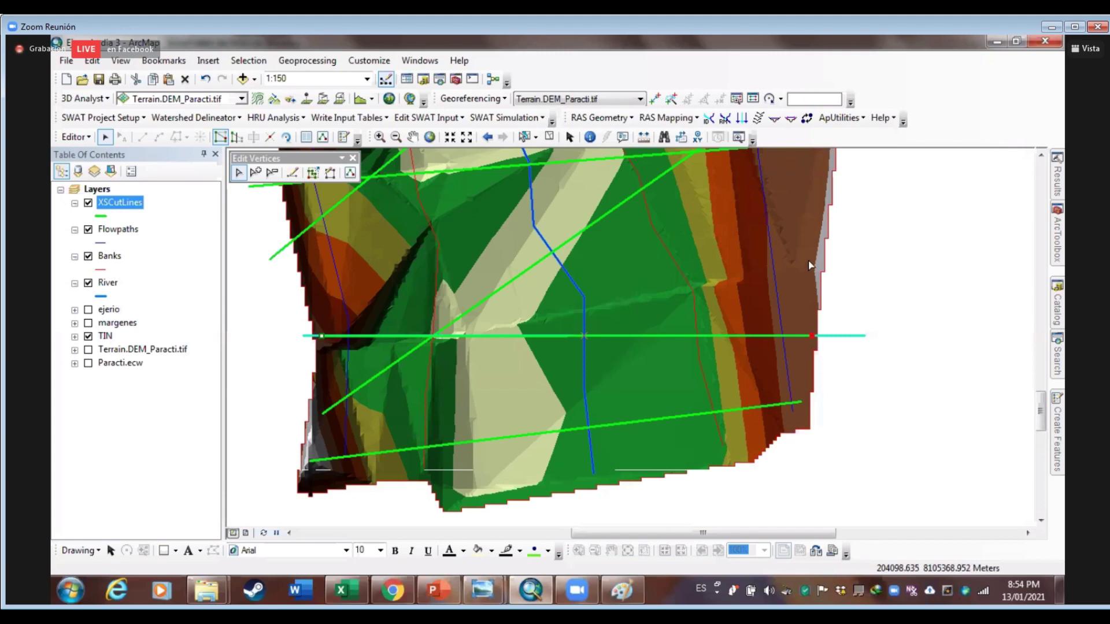
# Reposition both end vertices of the diagonal cut line further upstream
pyautogui.moveTo(793, 245); pyautogui.dragTo(817, 441)
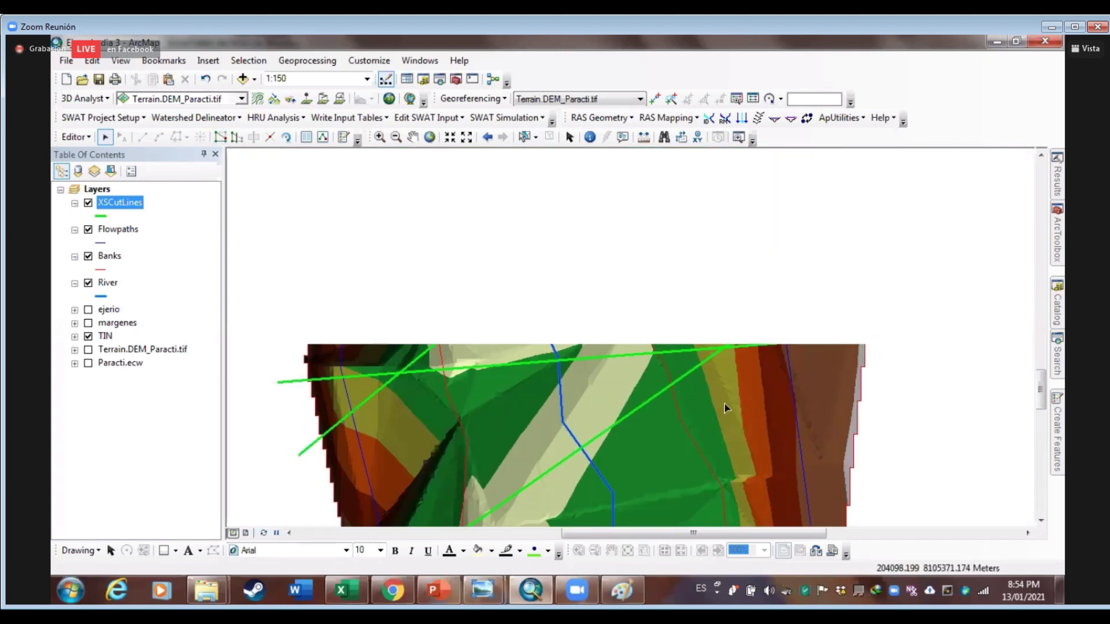
pyautogui.moveTo(803, 293); pyautogui.dragTo(807, 283)
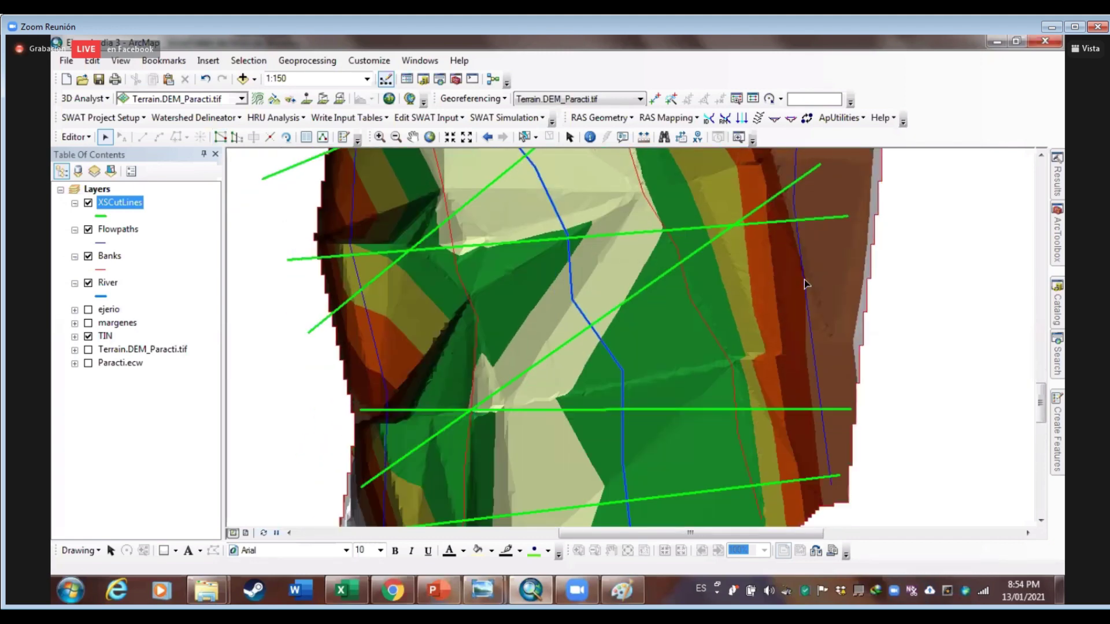
pyautogui.click(629, 300)
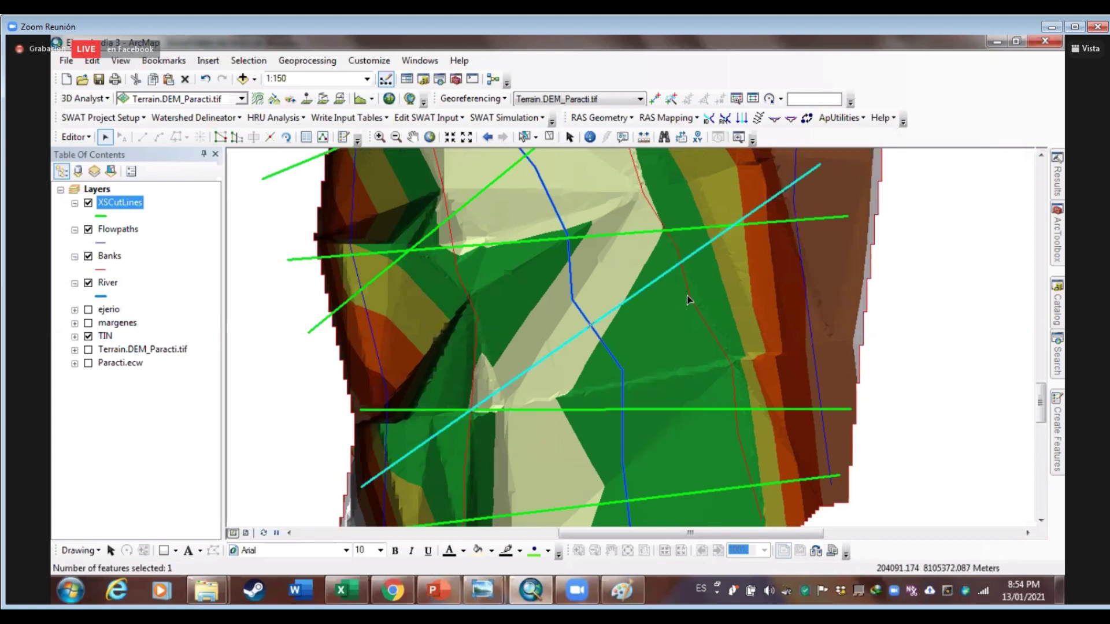
pyautogui.click(224, 136)
pyautogui.moveTo(837, 245); pyautogui.dragTo(832, 256)
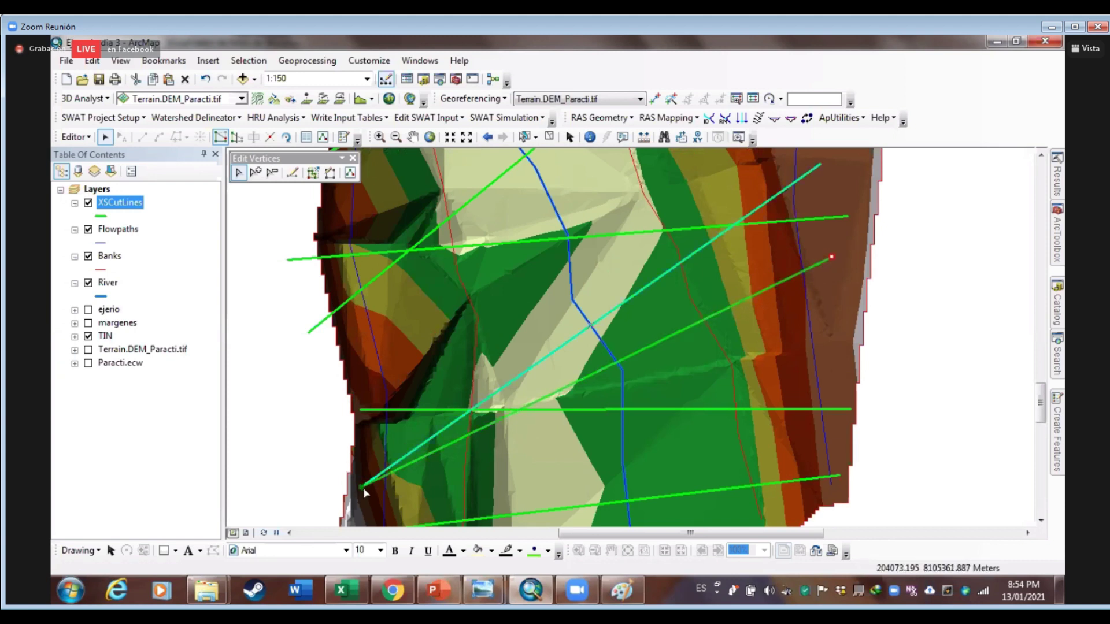
pyautogui.moveTo(360, 485); pyautogui.dragTo(359, 356)
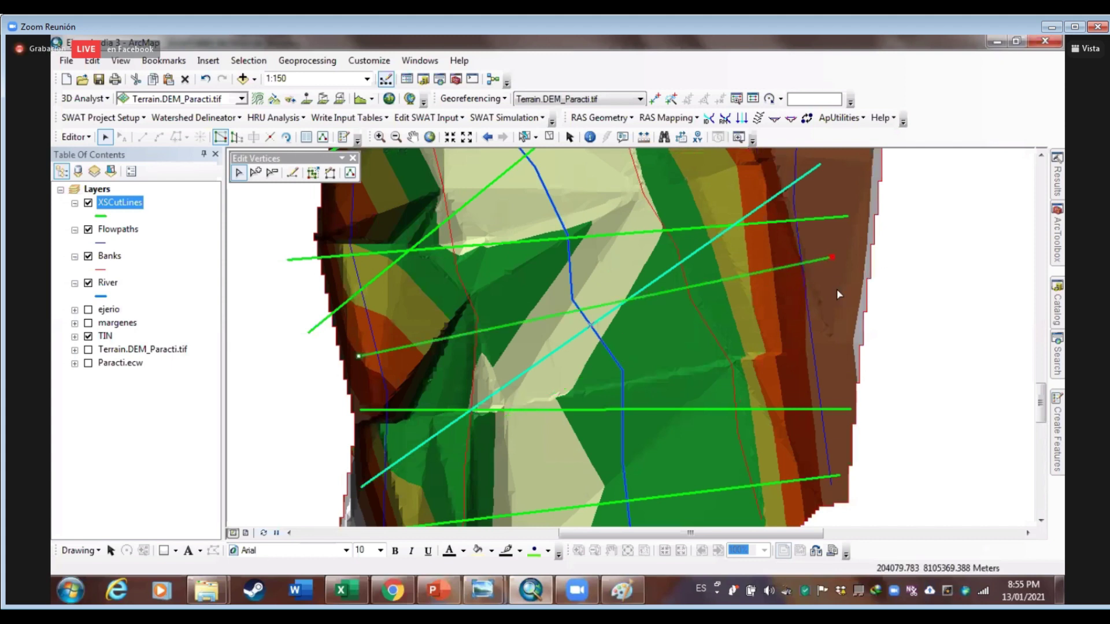
pyautogui.click(789, 307)
pyautogui.press('Up')
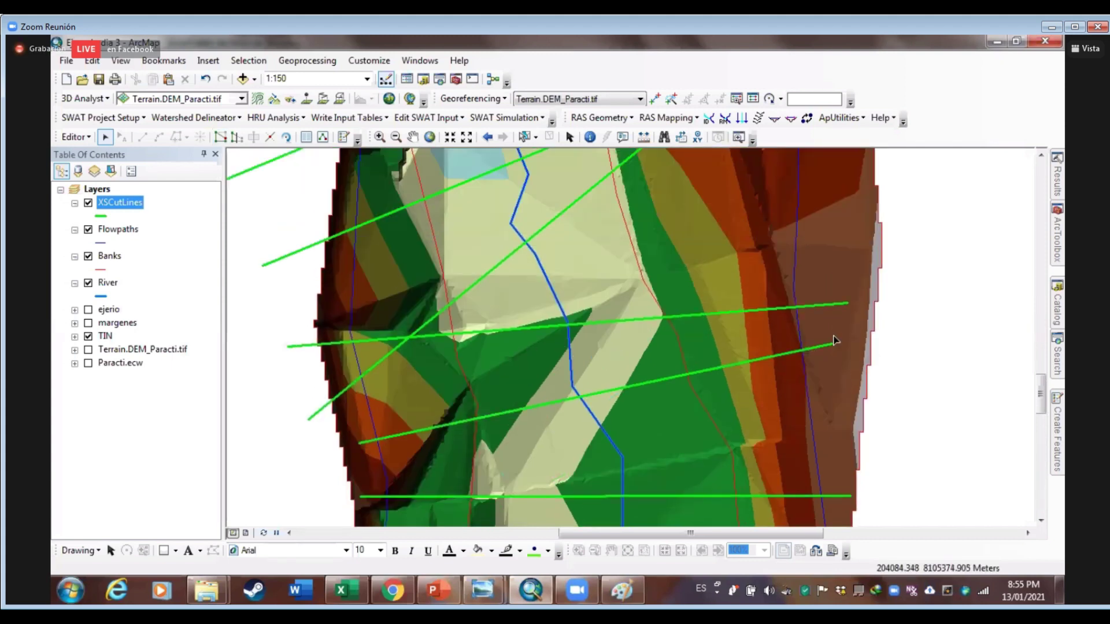
# Move the left-hand cut line's left end vertex inward
pyautogui.click(297, 347)
pyautogui.doubleClick(294, 346)
pyautogui.moveTo(323, 346); pyautogui.dragTo(335, 343)
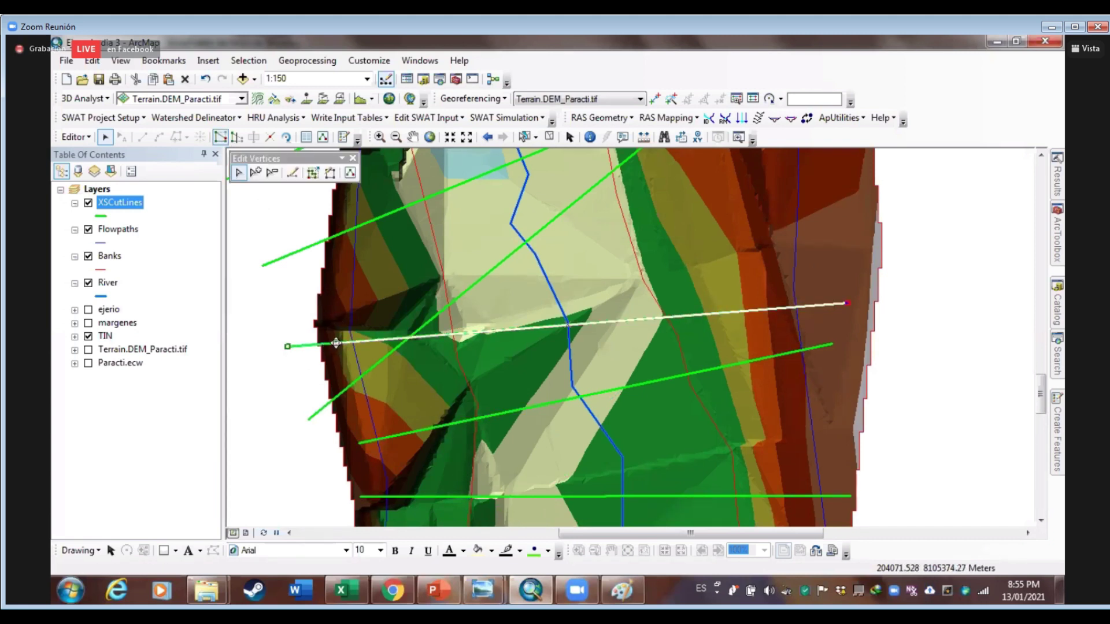
pyautogui.click(339, 406)
# Reposition the diagonal cut line's upper-right end vertex
pyautogui.click(315, 414)
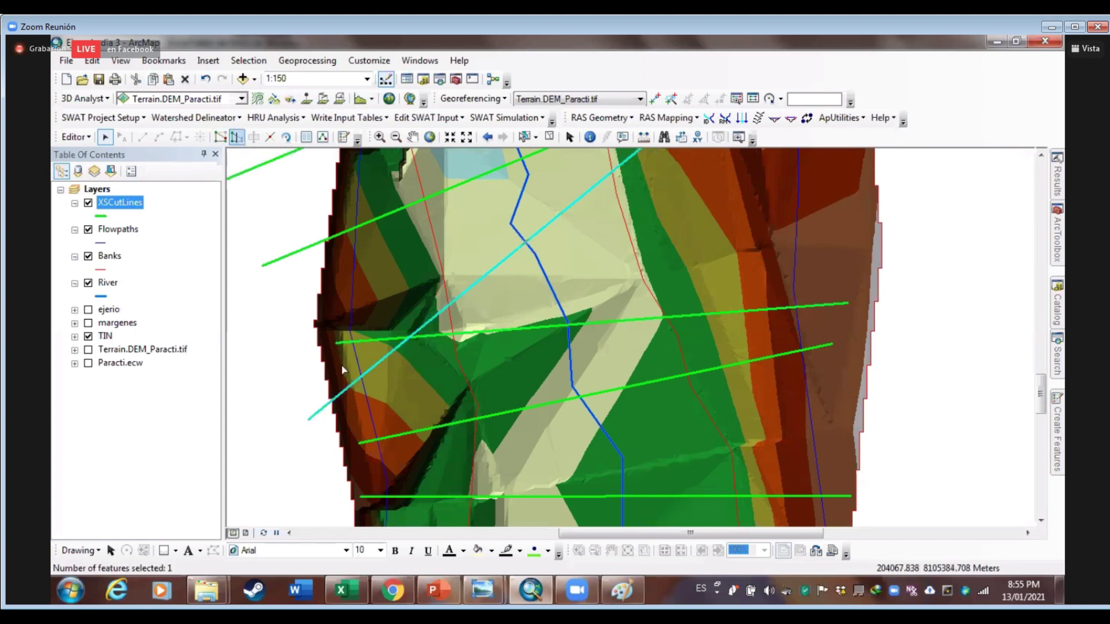
pyautogui.doubleClick(317, 411)
pyautogui.click(545, 324)
pyautogui.moveTo(685, 180); pyautogui.dragTo(517, 314)
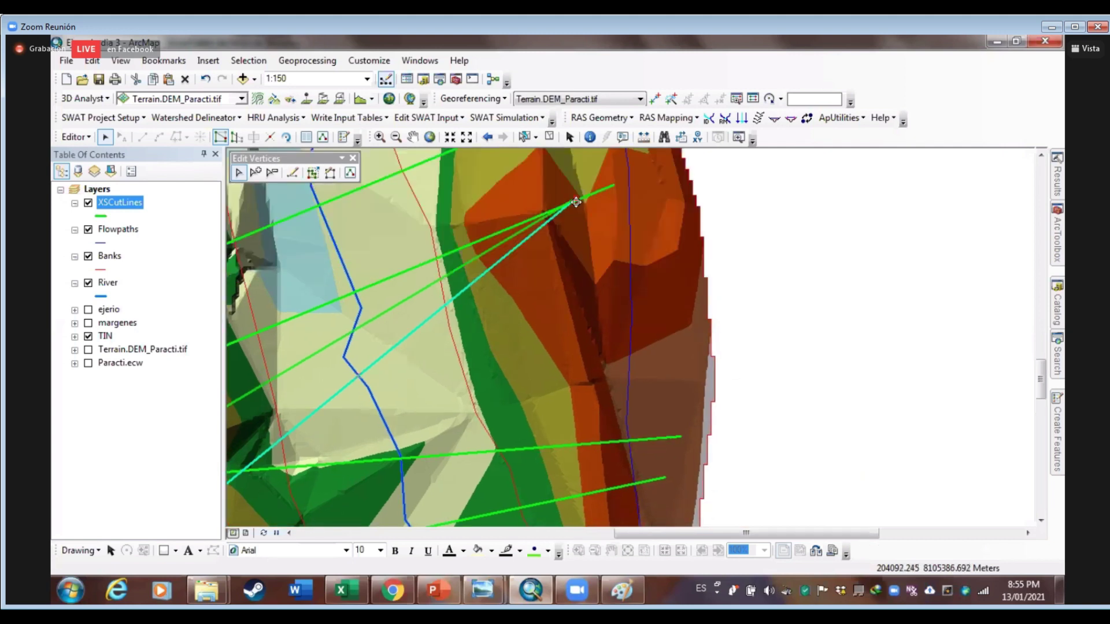
pyautogui.click(670, 334)
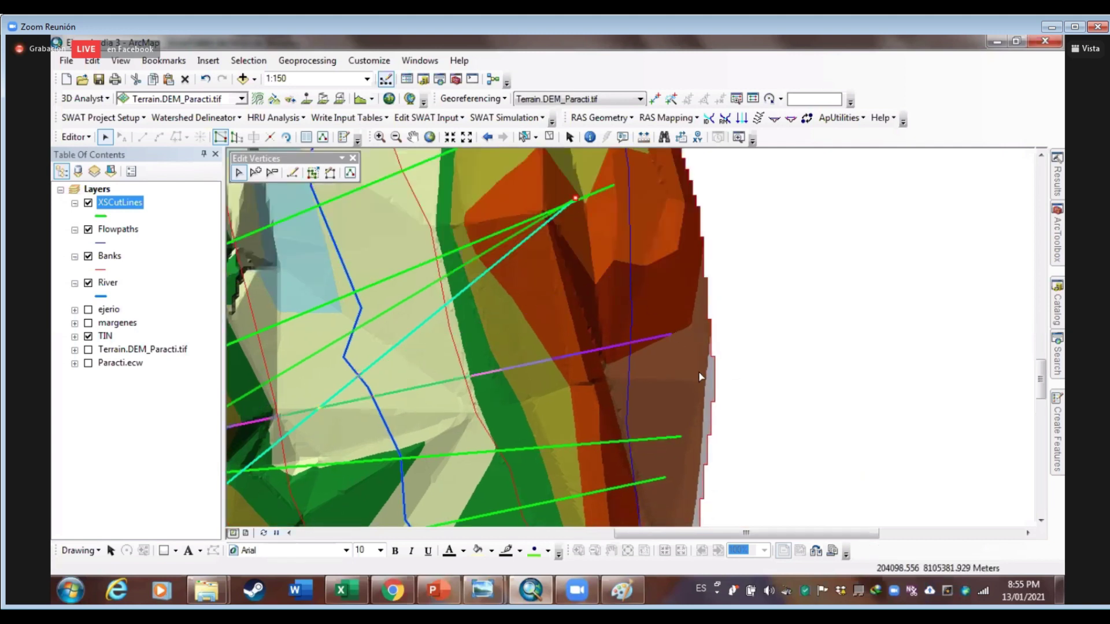
pyautogui.click(658, 377)
pyautogui.moveTo(674, 365); pyautogui.dragTo(844, 290)
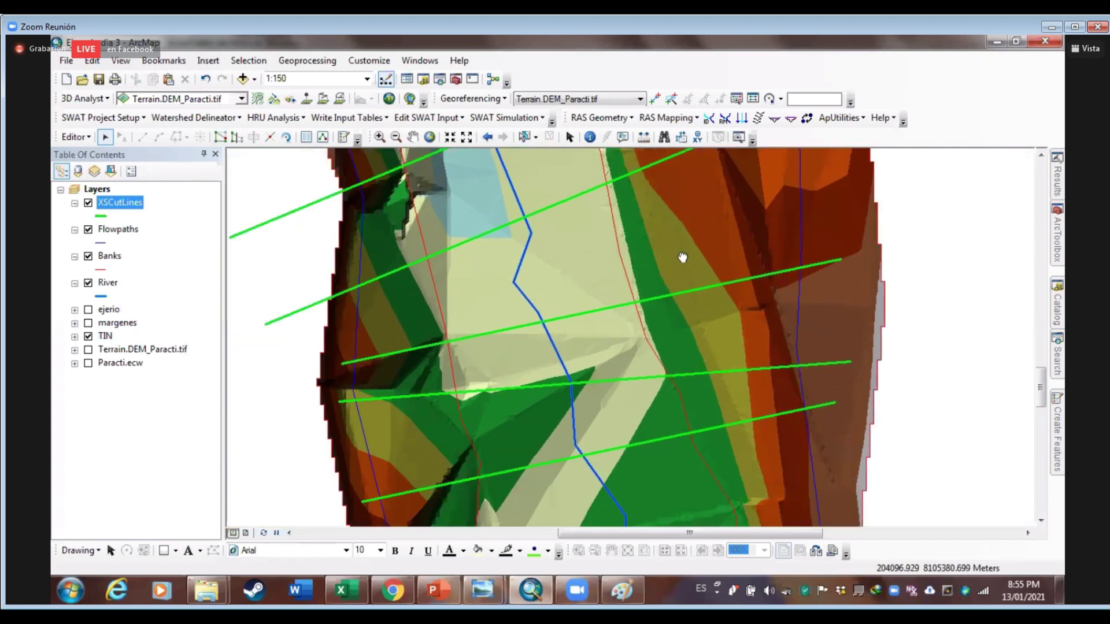
# Reshape the next upstream cut line, shifting its left end and extending its right end
pyautogui.moveTo(698, 321); pyautogui.dragTo(712, 359)
pyautogui.moveTo(654, 258); pyautogui.dragTo(657, 292)
pyautogui.moveTo(762, 215); pyautogui.dragTo(761, 250)
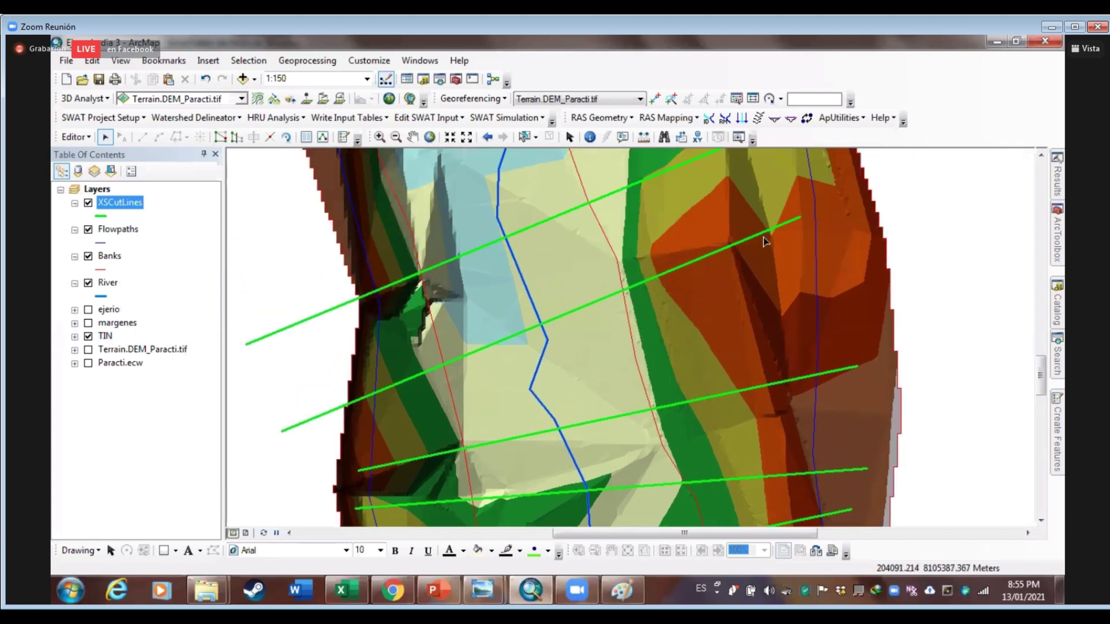
pyautogui.click(771, 233)
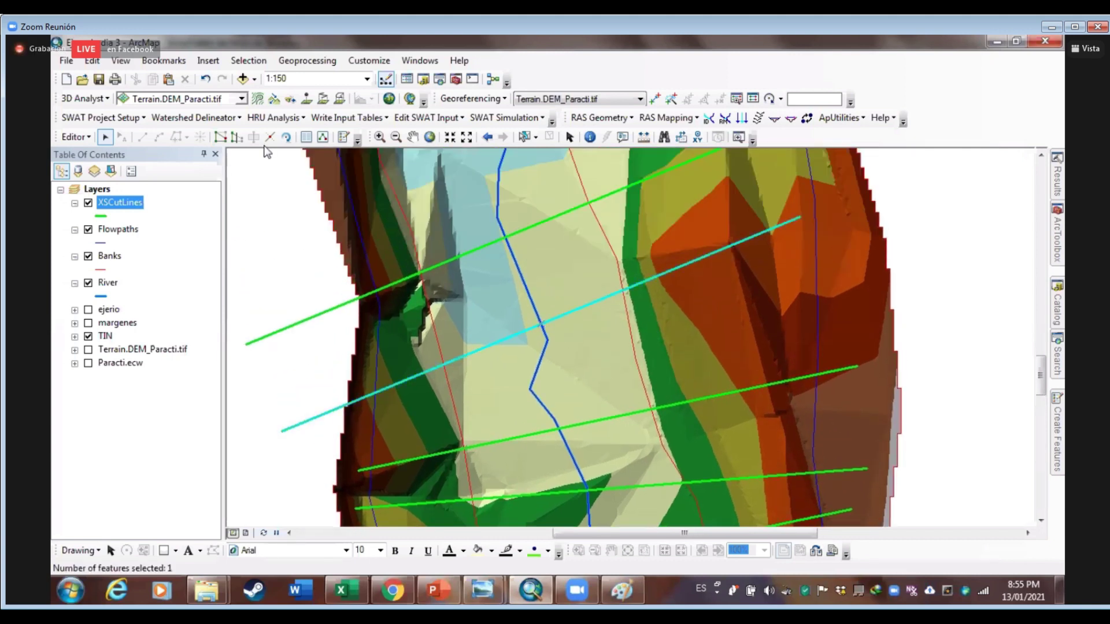
pyautogui.click(220, 137)
pyautogui.doubleClick(281, 430)
pyautogui.moveTo(282, 430); pyautogui.dragTo(359, 398)
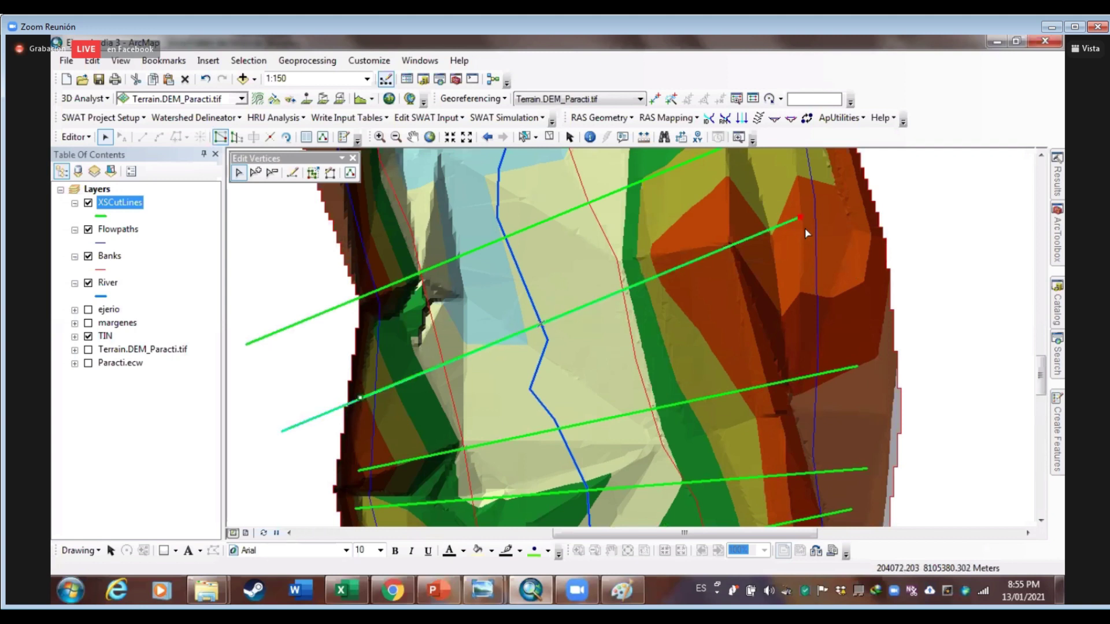
pyautogui.moveTo(804, 216); pyautogui.dragTo(854, 209)
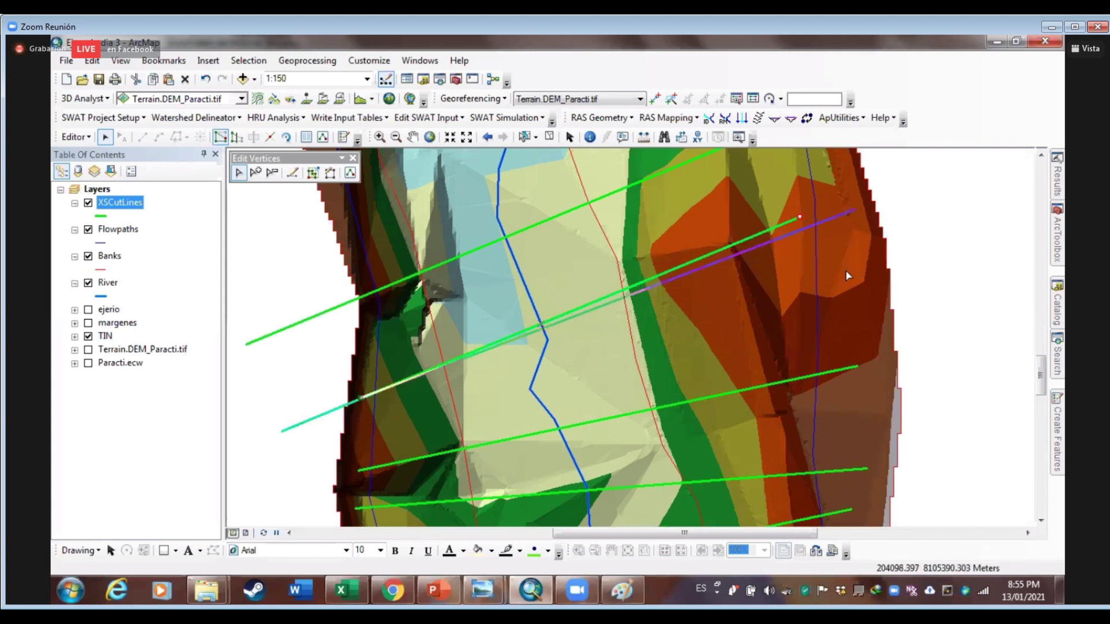
pyautogui.click(688, 226)
# Extend the following cut line's right end and relocate its left end
pyautogui.moveTo(689, 226); pyautogui.dragTo(737, 330)
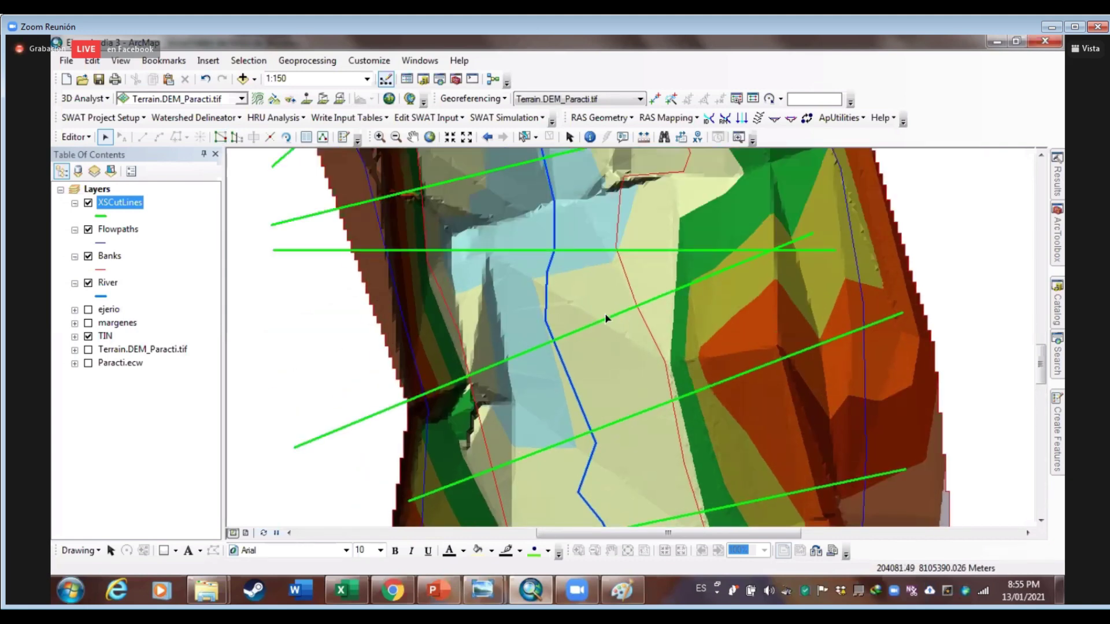
pyautogui.moveTo(769, 288); pyautogui.dragTo(718, 364)
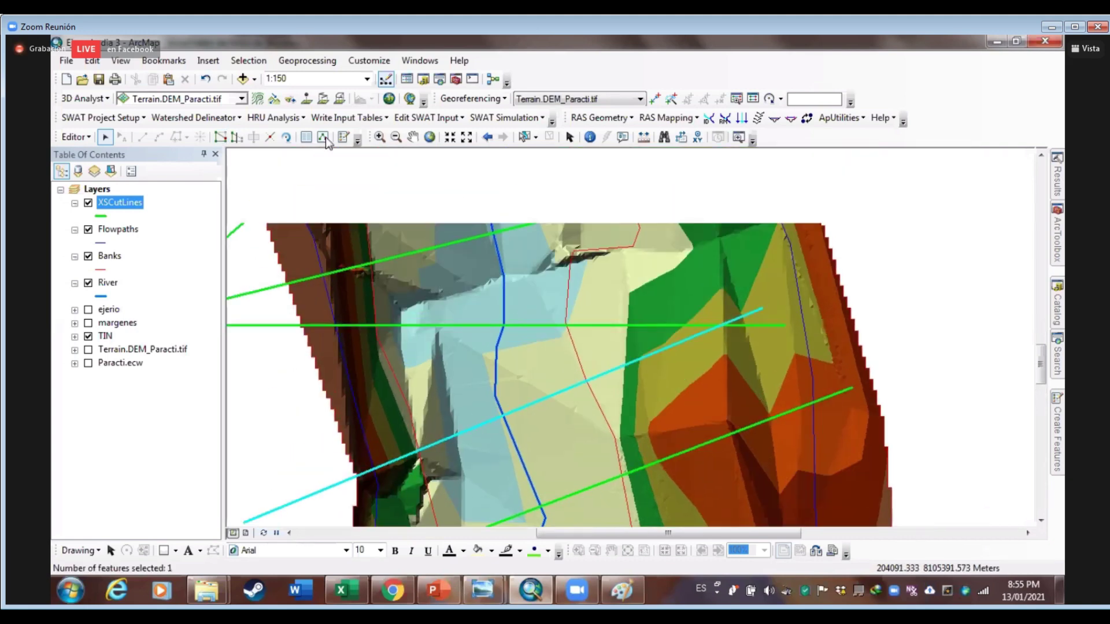
pyautogui.doubleClick(723, 324)
pyautogui.moveTo(762, 307); pyautogui.dragTo(829, 299)
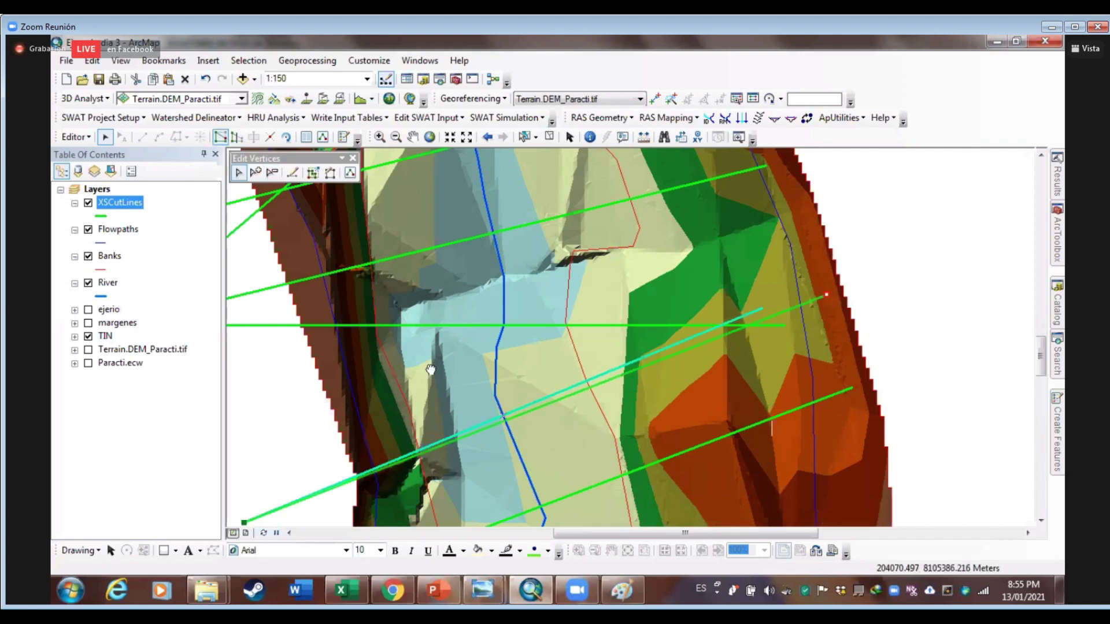
pyautogui.moveTo(258, 513); pyautogui.dragTo(287, 434)
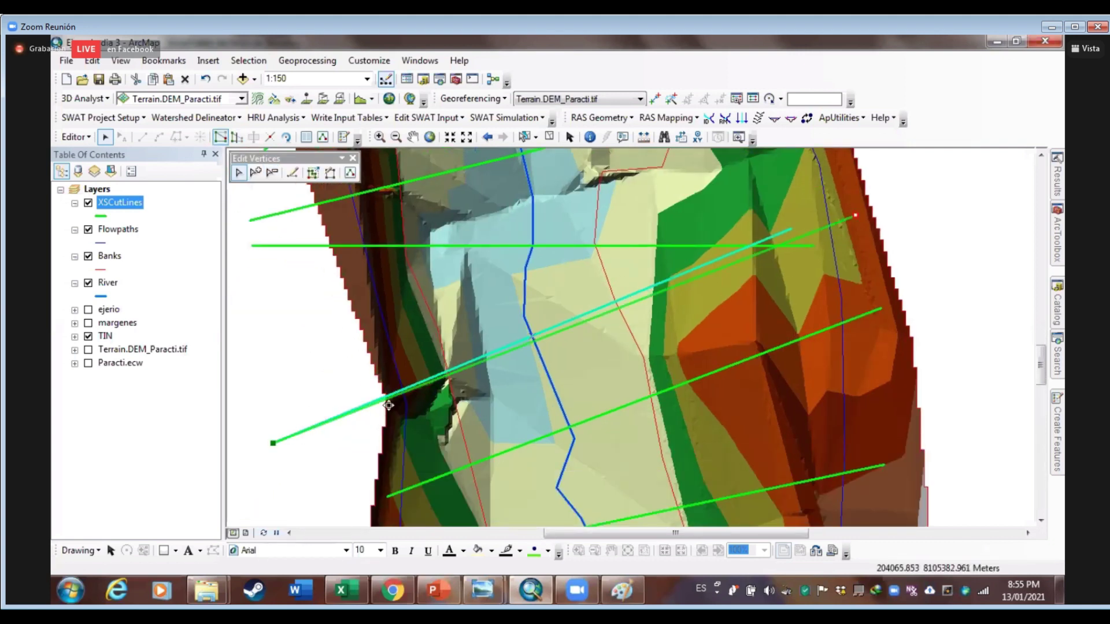
pyautogui.moveTo(395, 406); pyautogui.dragTo(396, 407)
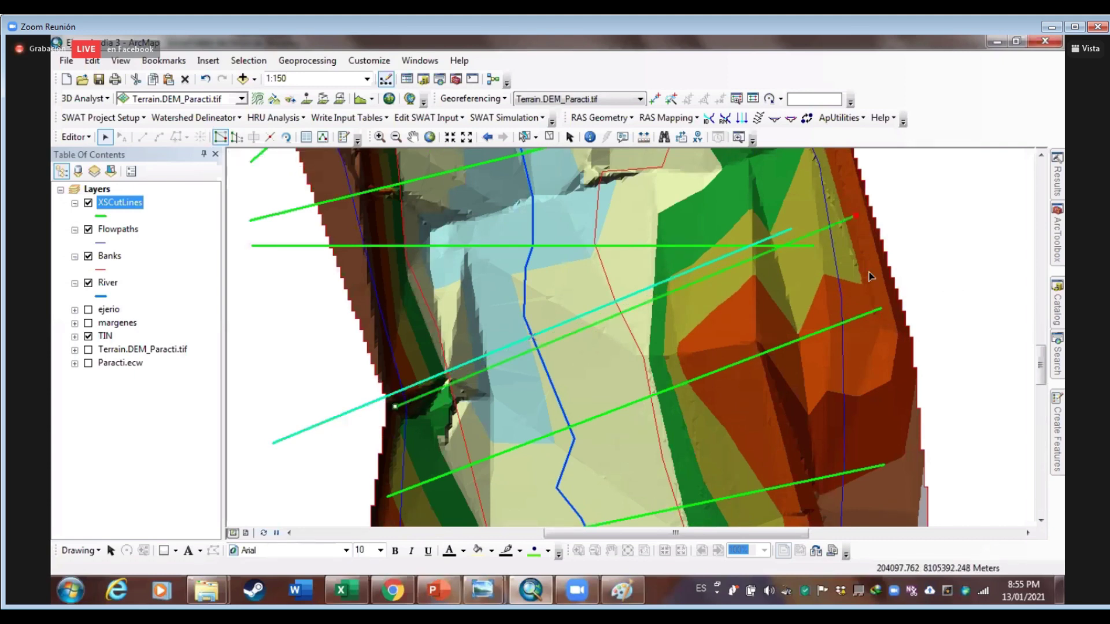
pyautogui.moveTo(874, 286); pyautogui.dragTo(905, 373)
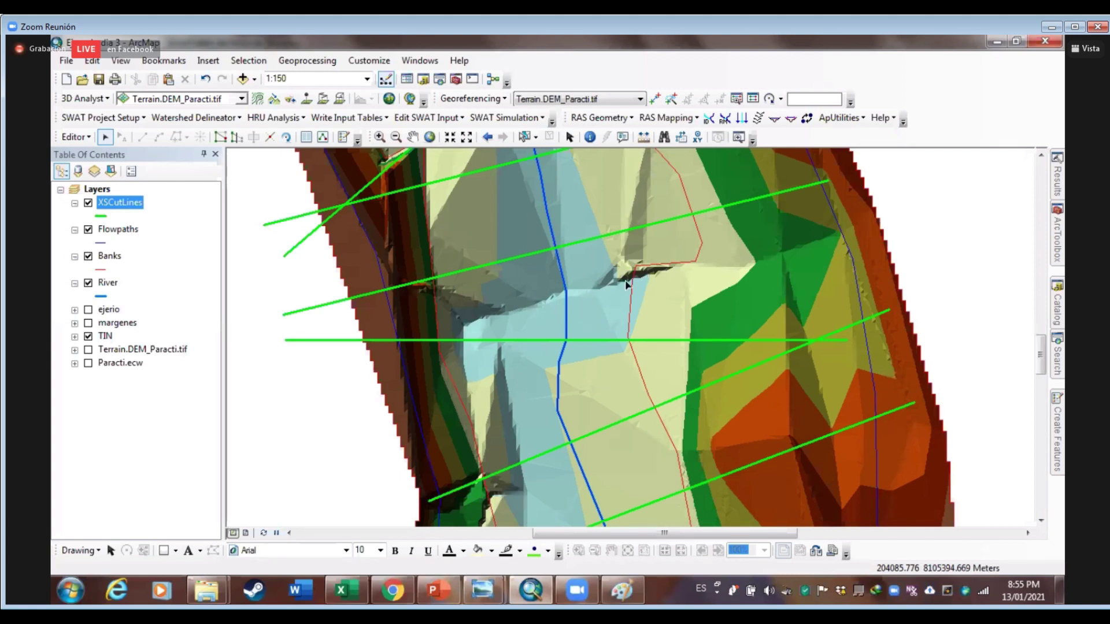
# Move the horizontal cut line's right end up-right and its left end inward
pyautogui.click(826, 342)
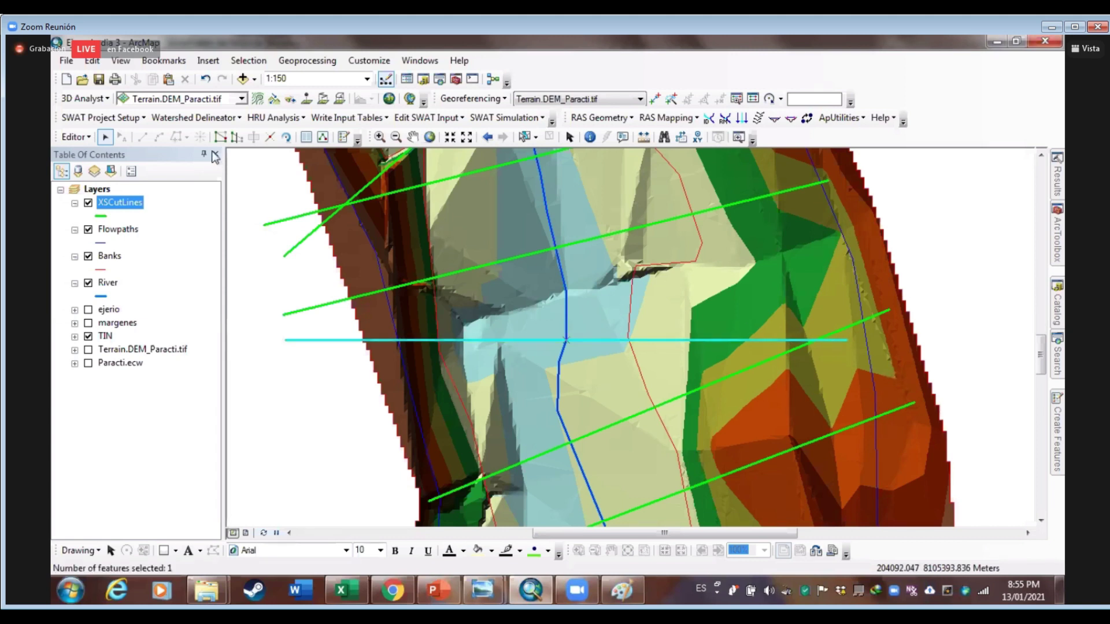
pyautogui.click(221, 137)
pyautogui.doubleClick(844, 342)
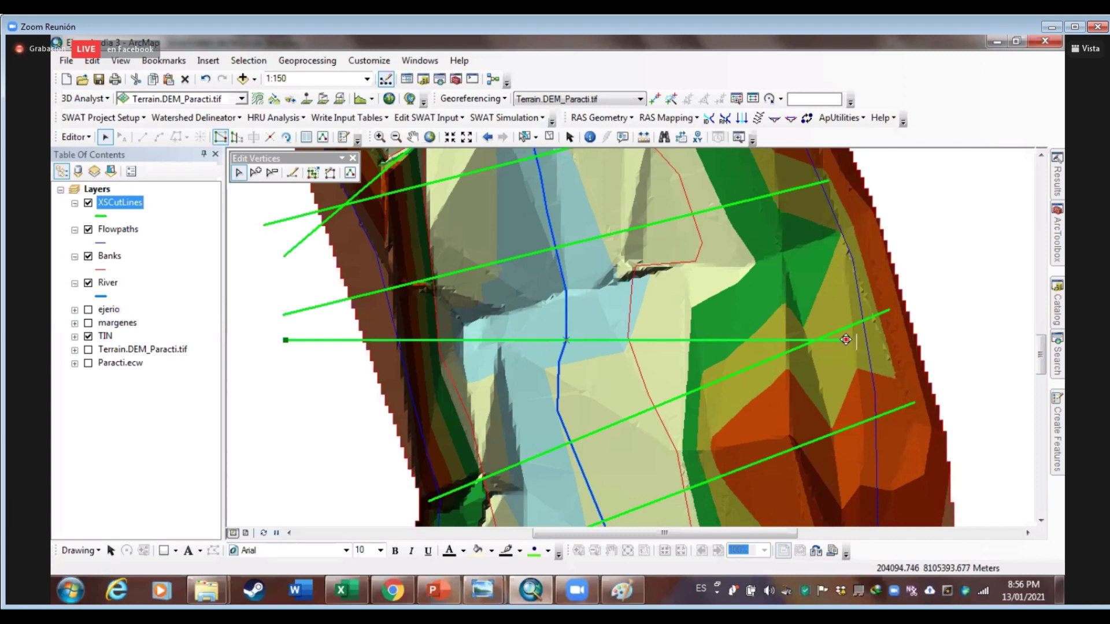
pyautogui.moveTo(846, 339); pyautogui.dragTo(879, 274)
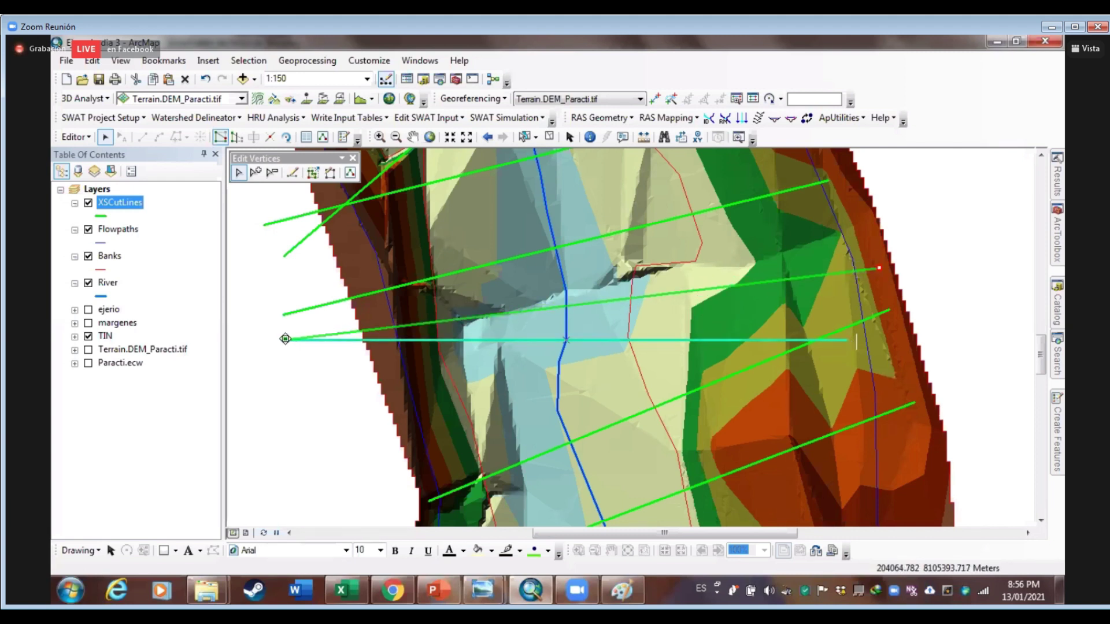
pyautogui.moveTo(366, 362); pyautogui.dragTo(389, 358)
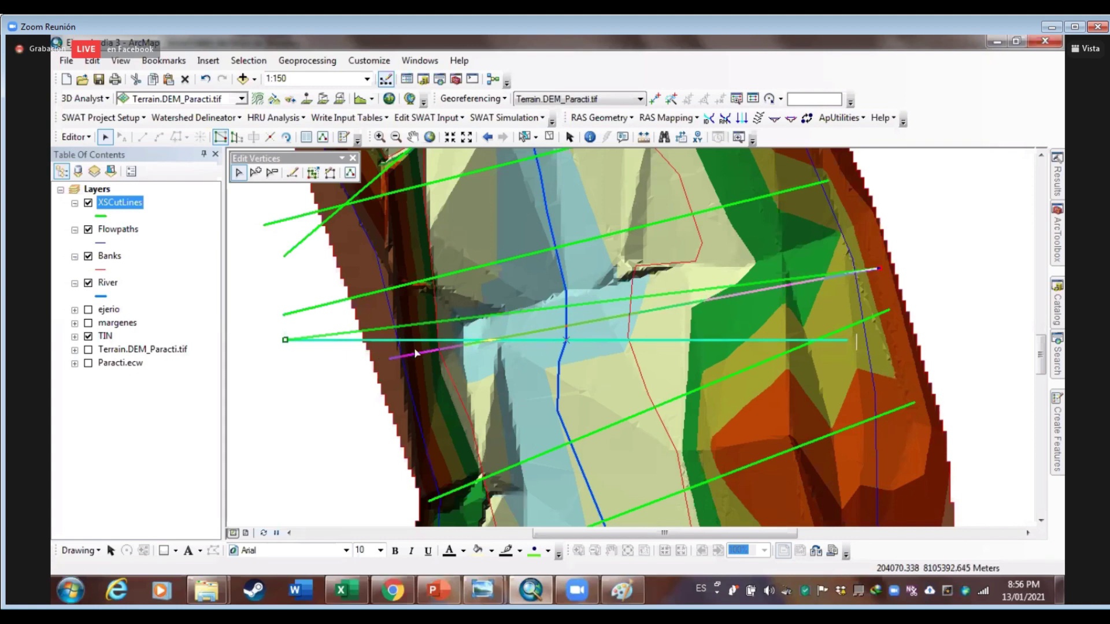
pyautogui.click(693, 291)
# Shift the left ends of a downstream cut line and a diagonal cut line
pyautogui.moveTo(691, 278); pyautogui.dragTo(720, 407)
pyautogui.doubleClick(425, 421)
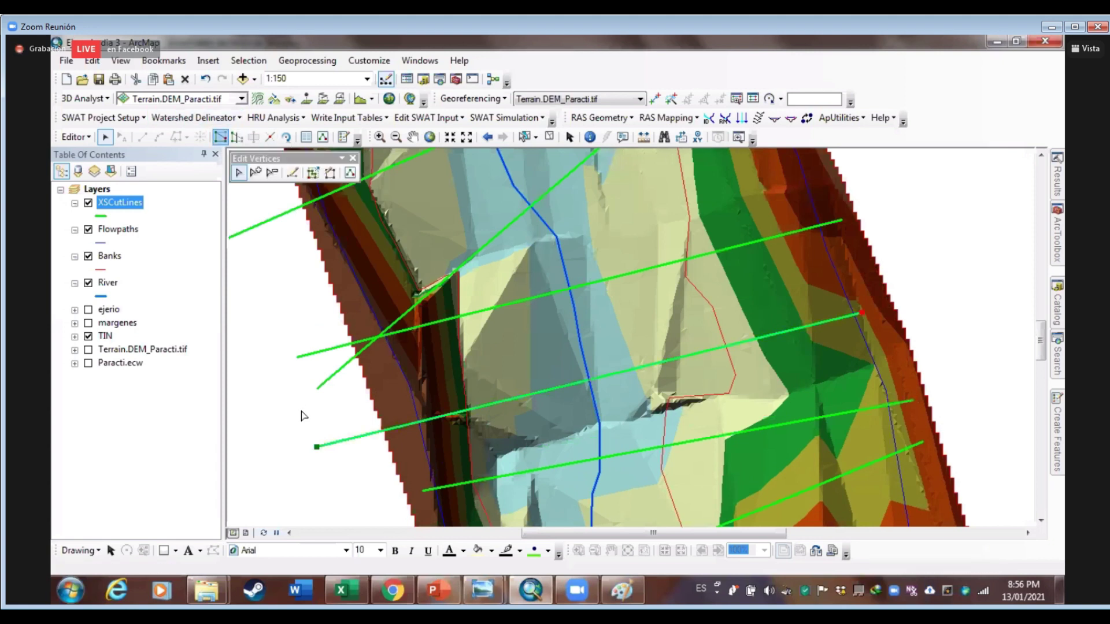
pyautogui.moveTo(317, 447); pyautogui.dragTo(396, 440)
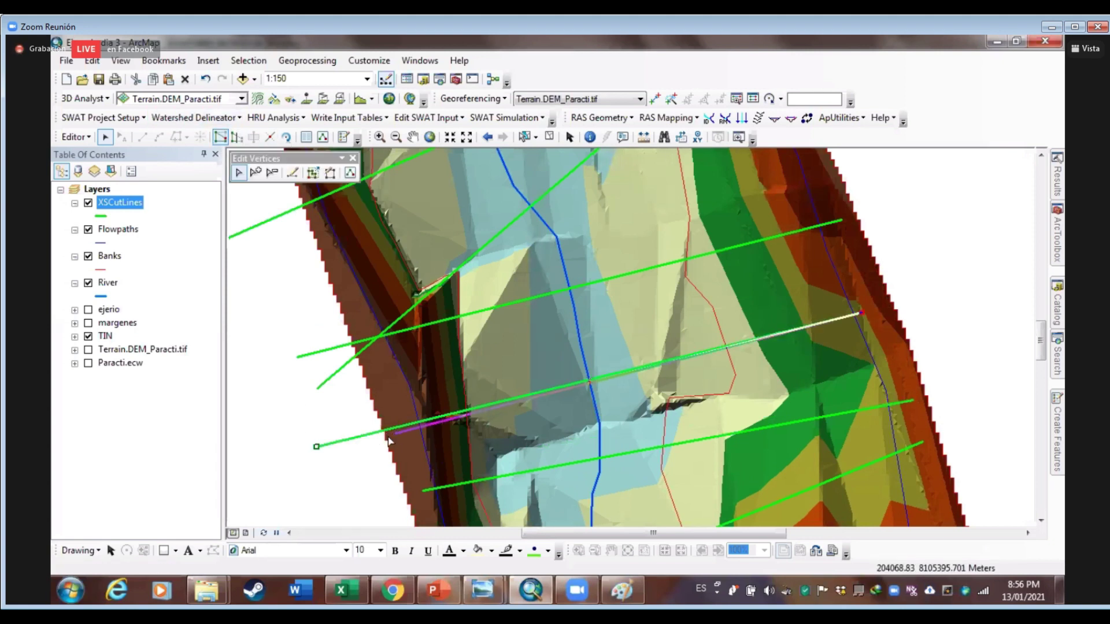
pyautogui.click(364, 347)
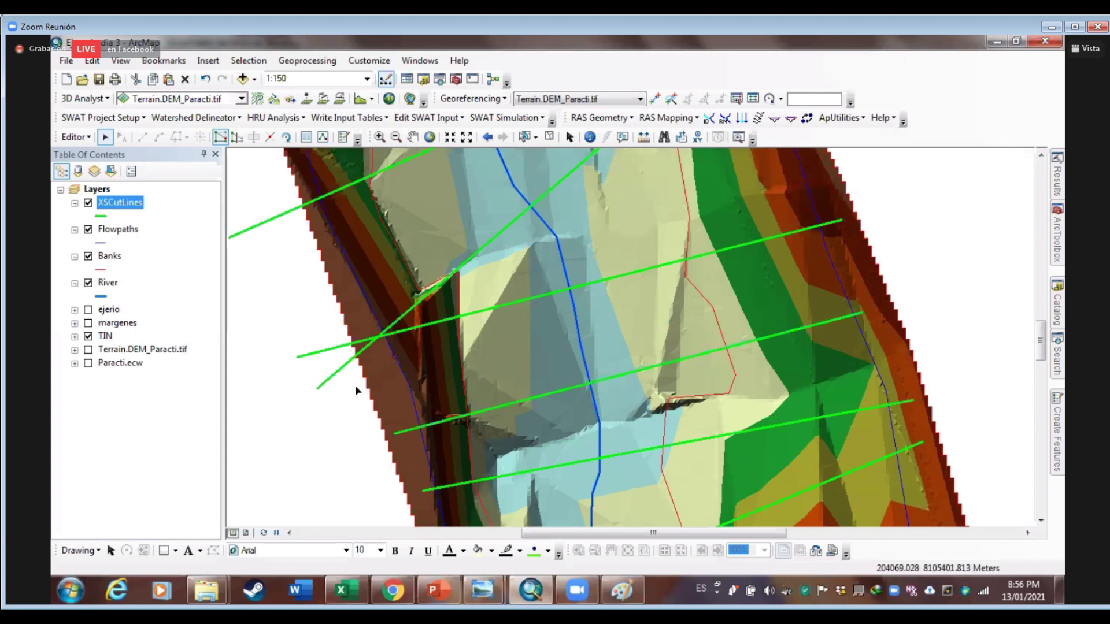
pyautogui.doubleClick(324, 382)
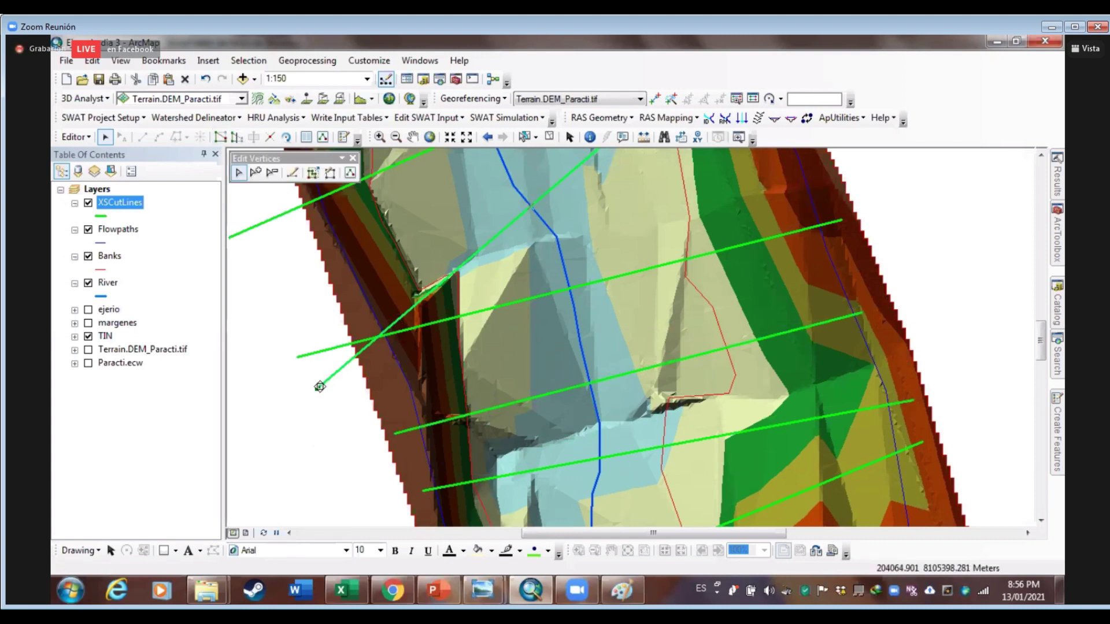
pyautogui.moveTo(316, 388); pyautogui.dragTo(342, 294)
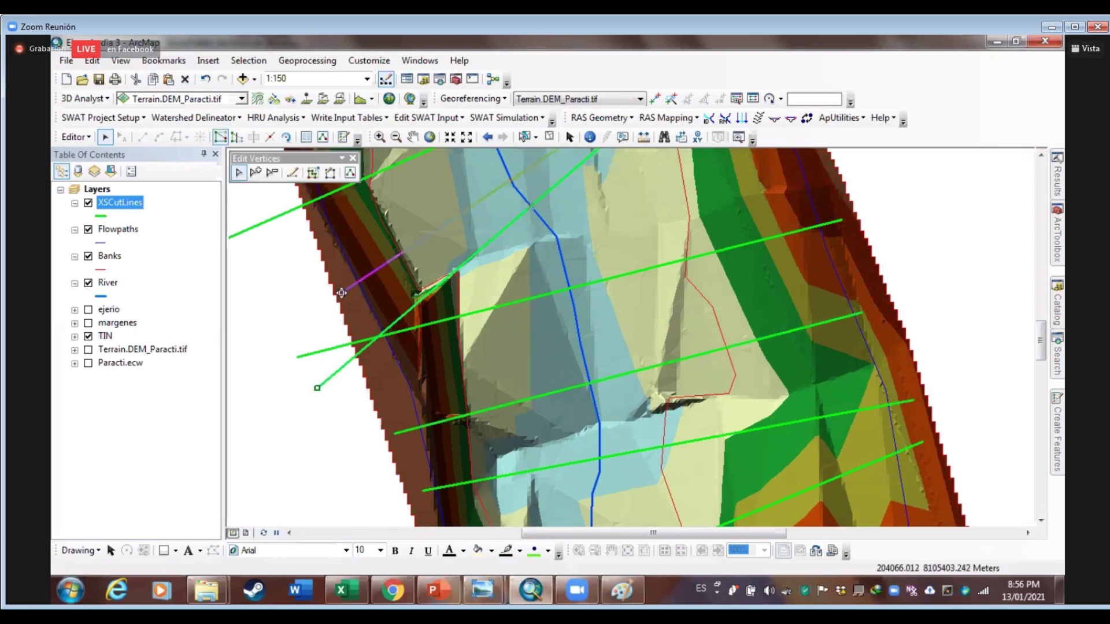
pyautogui.click(322, 352)
# Move another cut line's lower-left end and the next line's upper end vertex
pyautogui.click(302, 356)
pyautogui.click(221, 137)
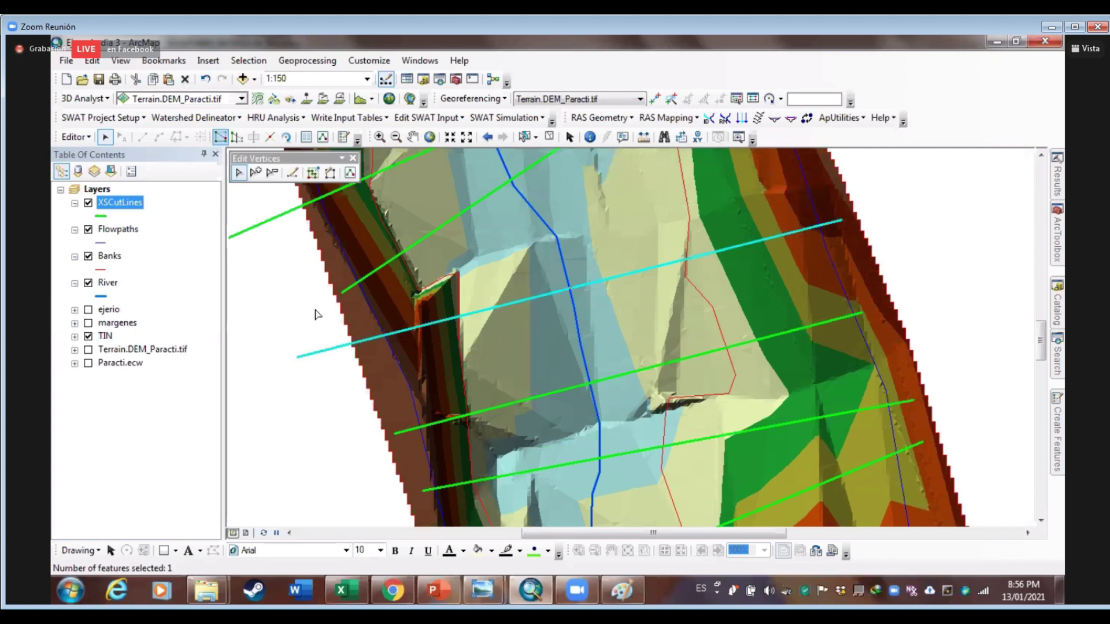
pyautogui.moveTo(297, 356); pyautogui.dragTo(362, 340)
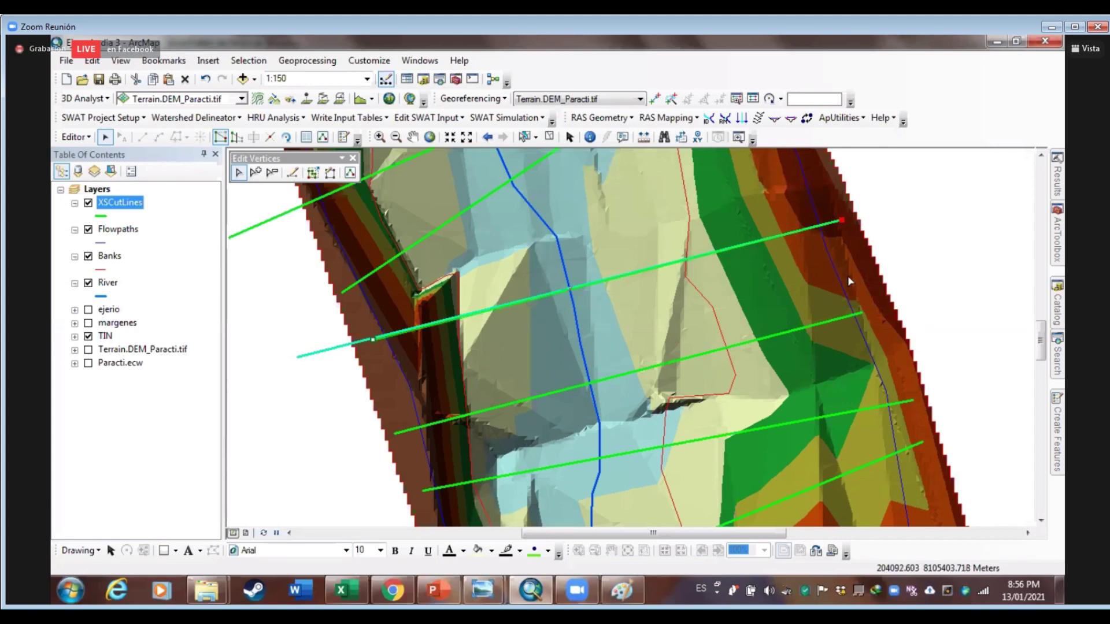
pyautogui.moveTo(844, 302); pyautogui.dragTo(840, 449)
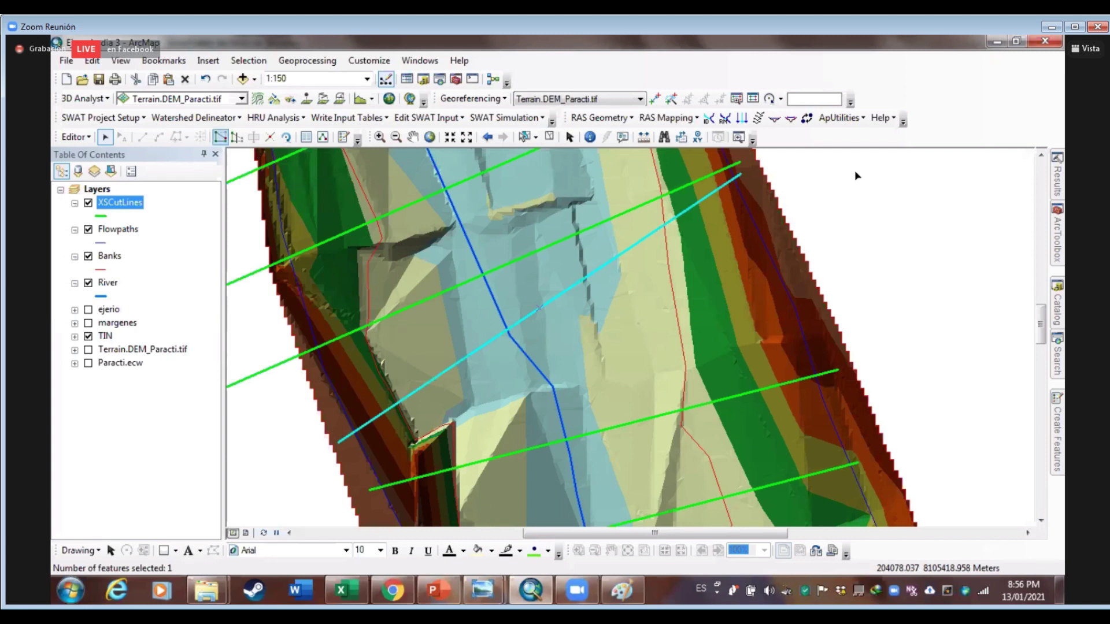
pyautogui.click(524, 136)
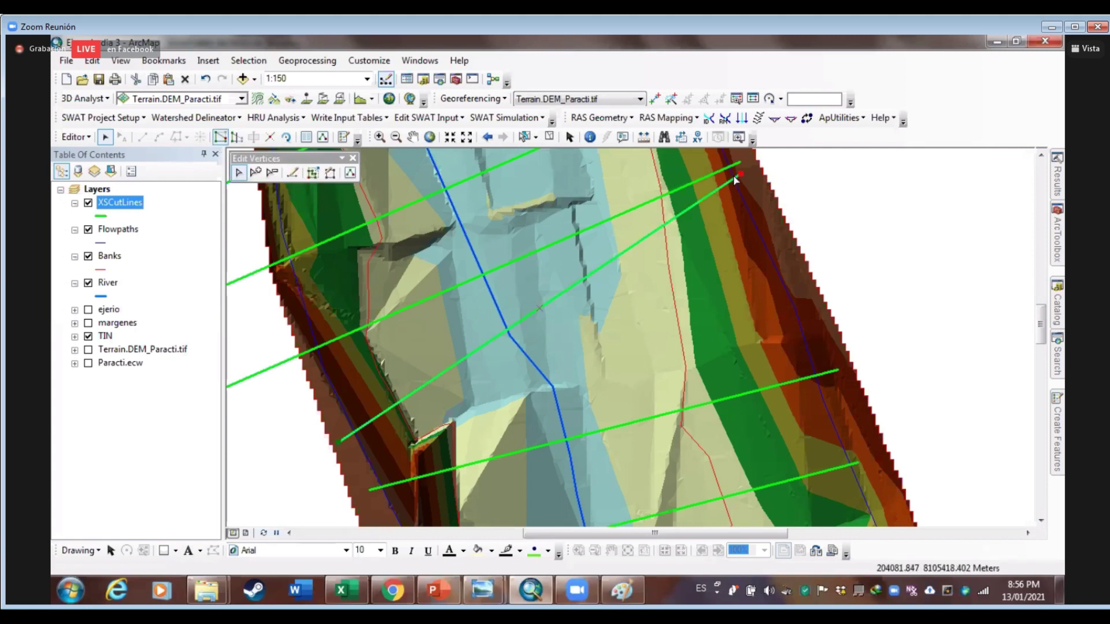
pyautogui.moveTo(741, 173); pyautogui.dragTo(777, 243)
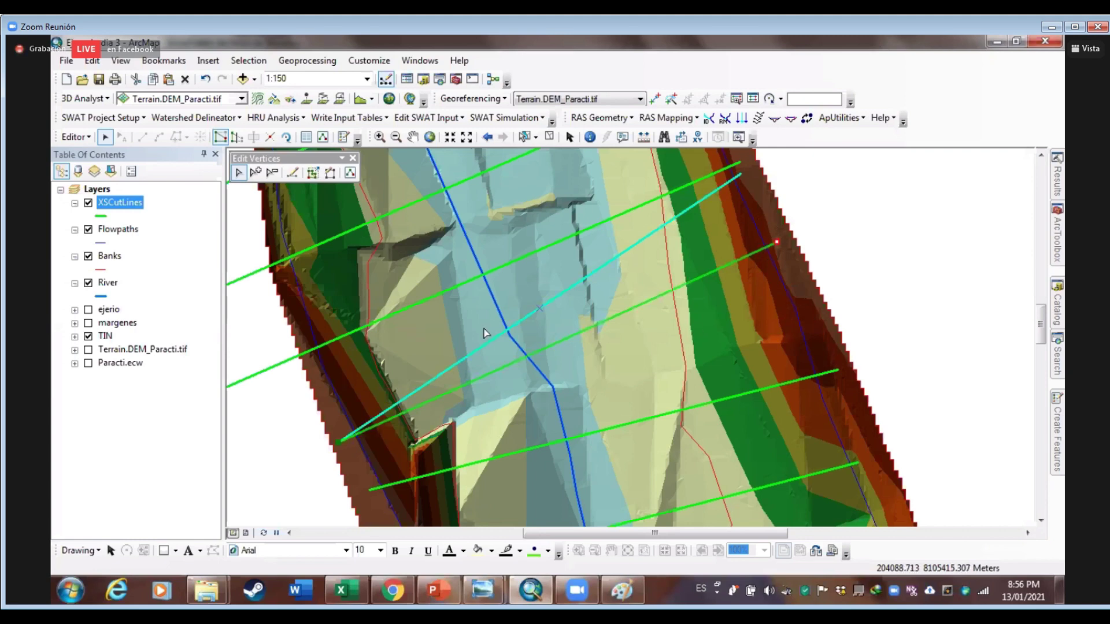
pyautogui.click(494, 374)
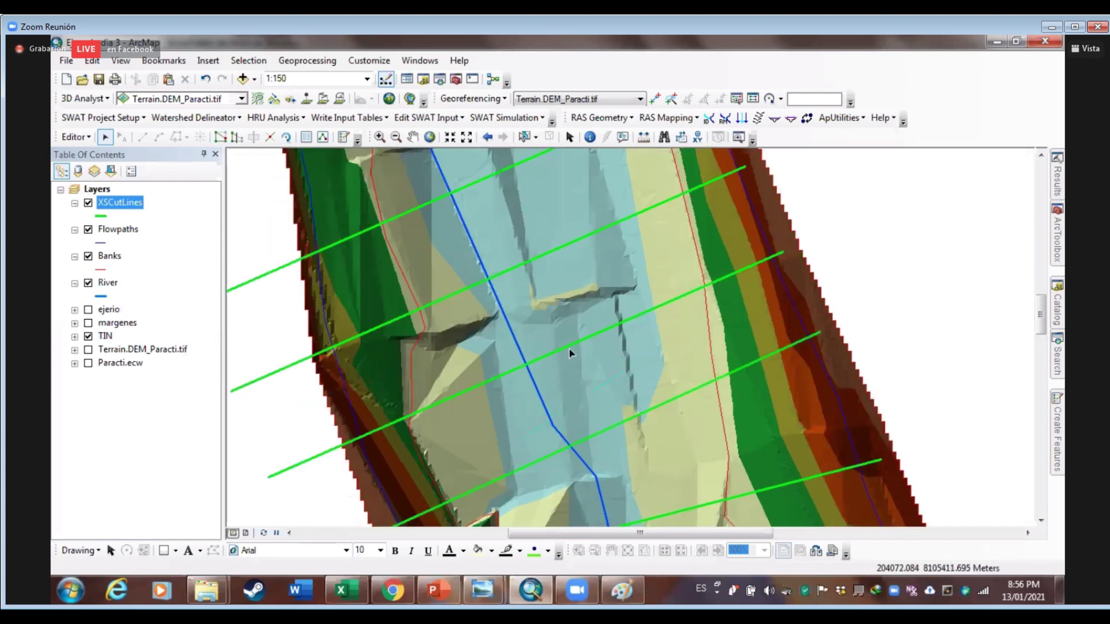
# Move the left end points of two adjacent cut lines
pyautogui.scroll(-2, 571, 347)
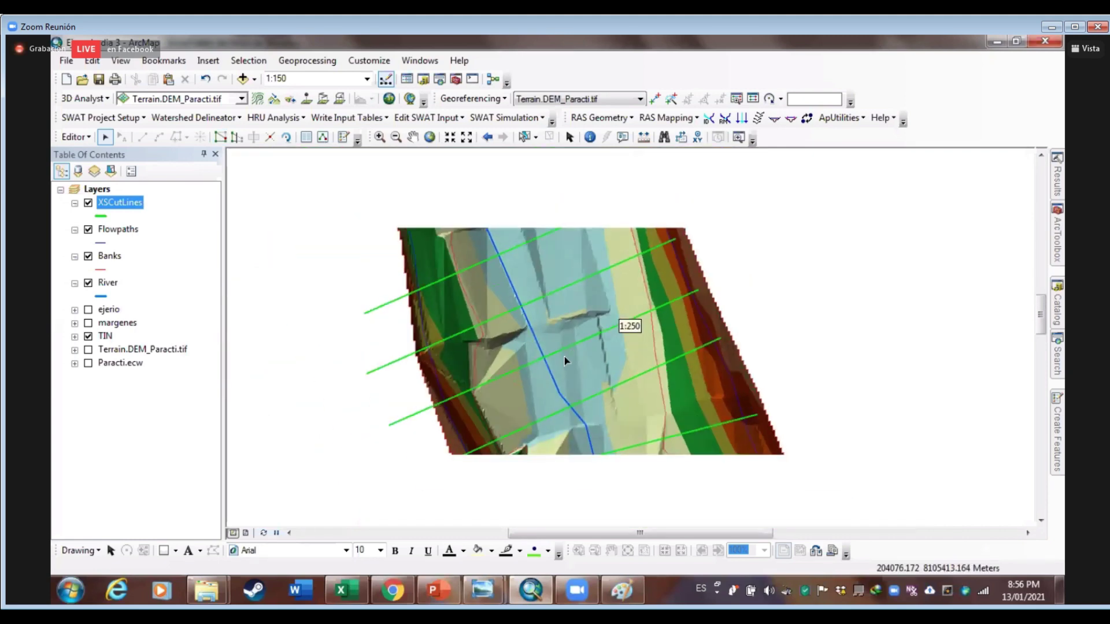
pyautogui.click(404, 421)
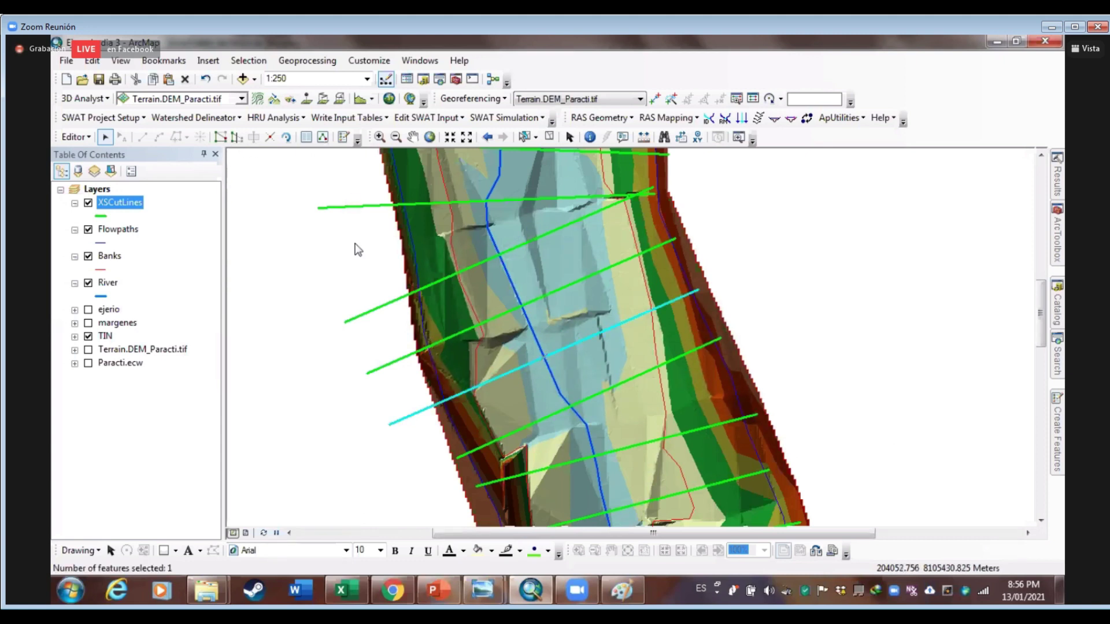
pyautogui.doubleClick(407, 420)
pyautogui.moveTo(389, 425); pyautogui.dragTo(439, 404)
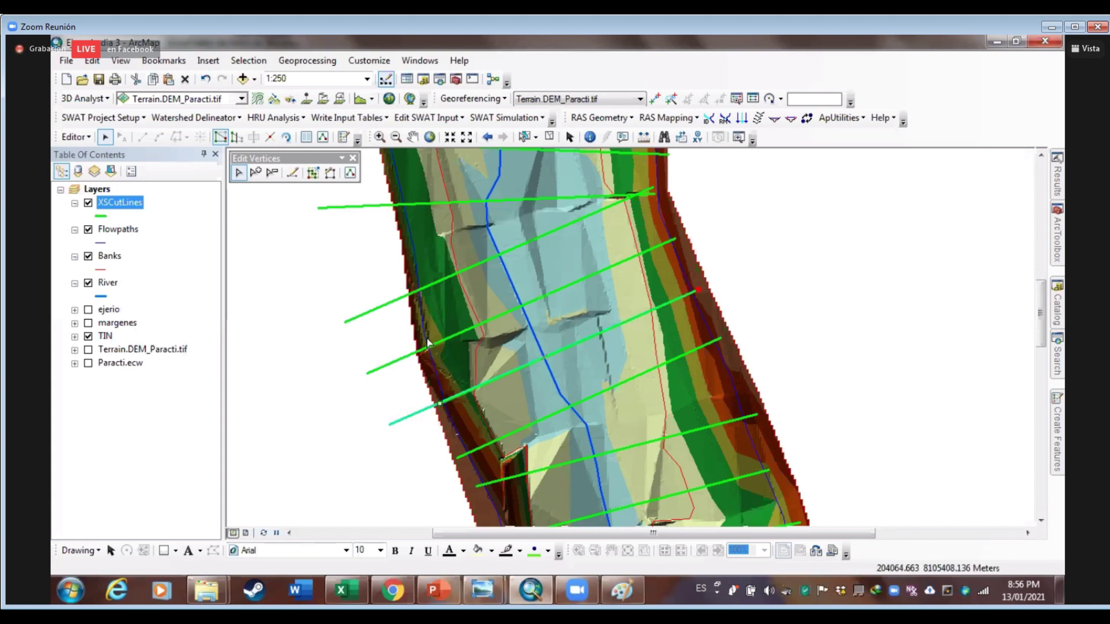
pyautogui.click(372, 370)
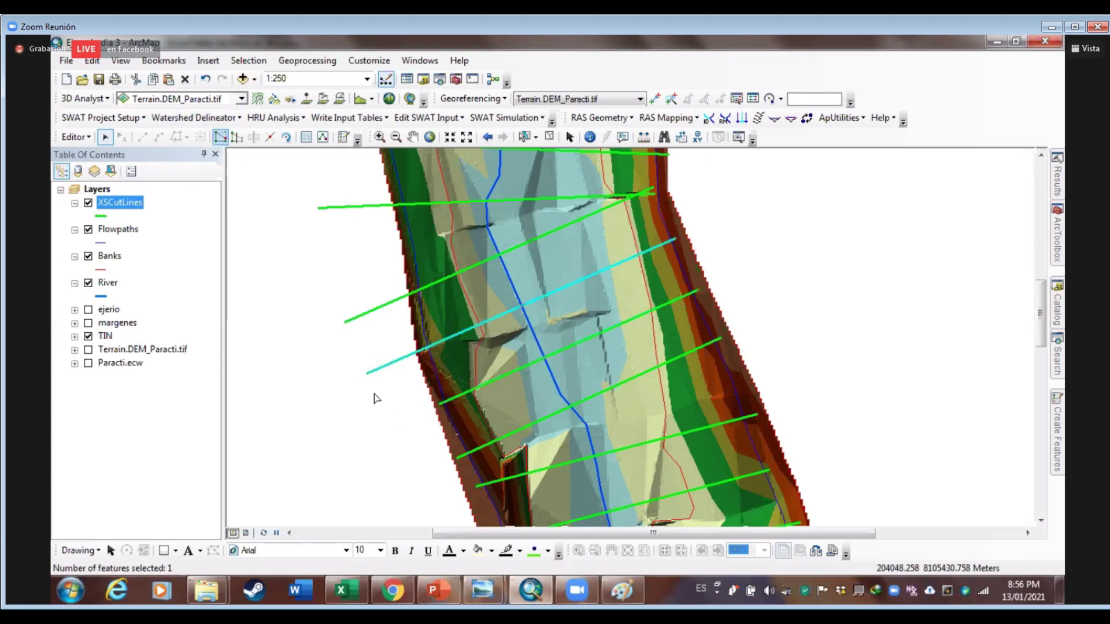
pyautogui.doubleClick(374, 370)
pyautogui.moveTo(424, 353); pyautogui.dragTo(425, 357)
pyautogui.press('Up')
pyautogui.press('Left')
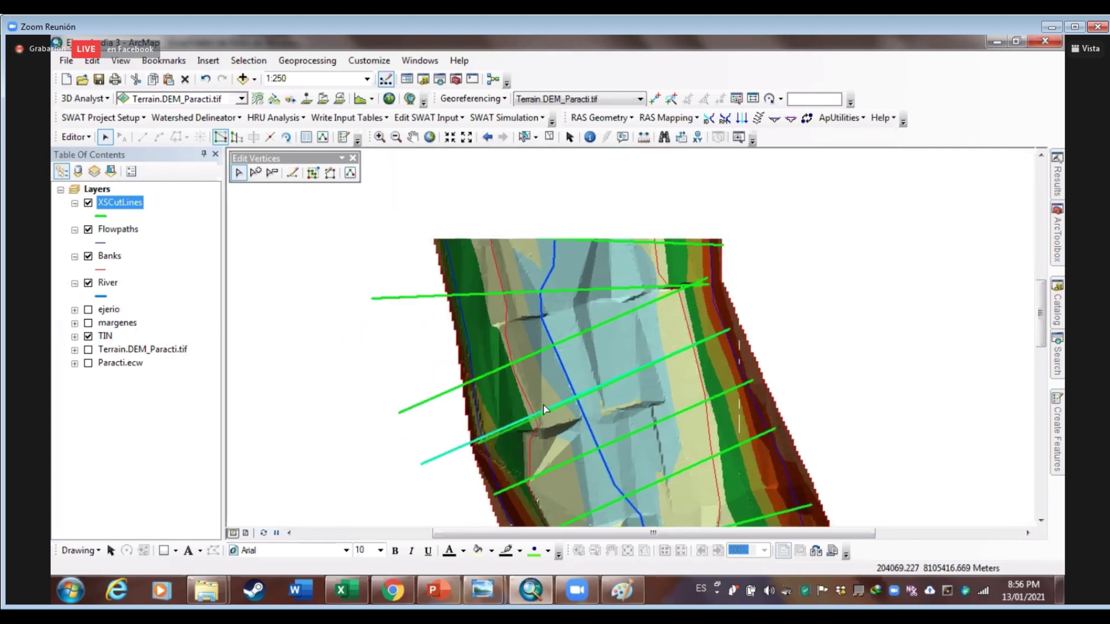
pyautogui.click(434, 402)
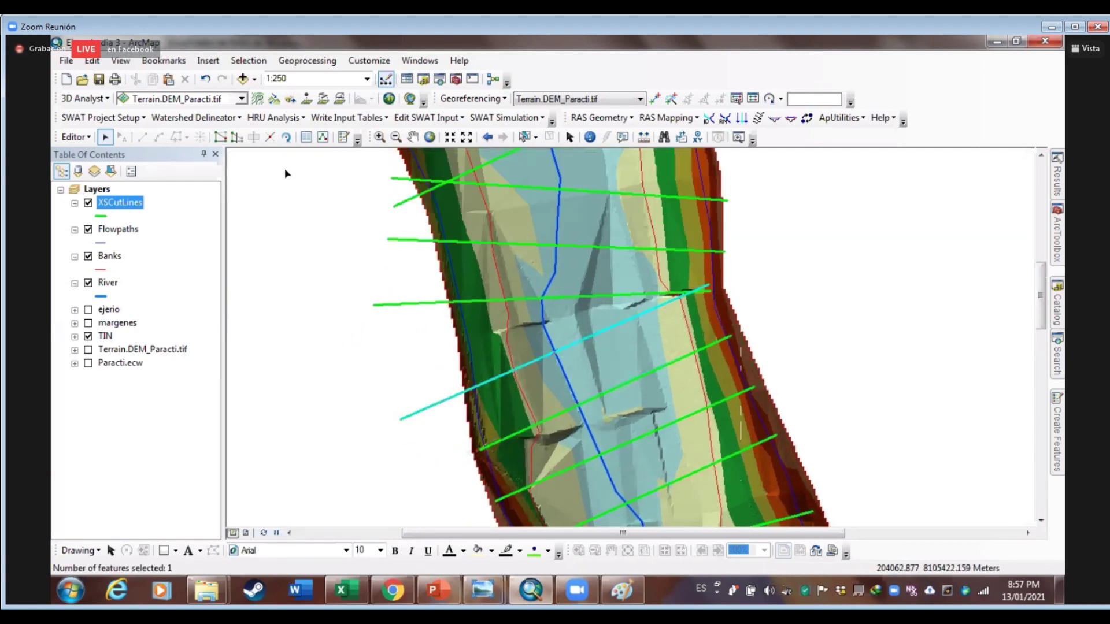
# Move the cut line's right end point to the bank
pyautogui.click(220, 136)
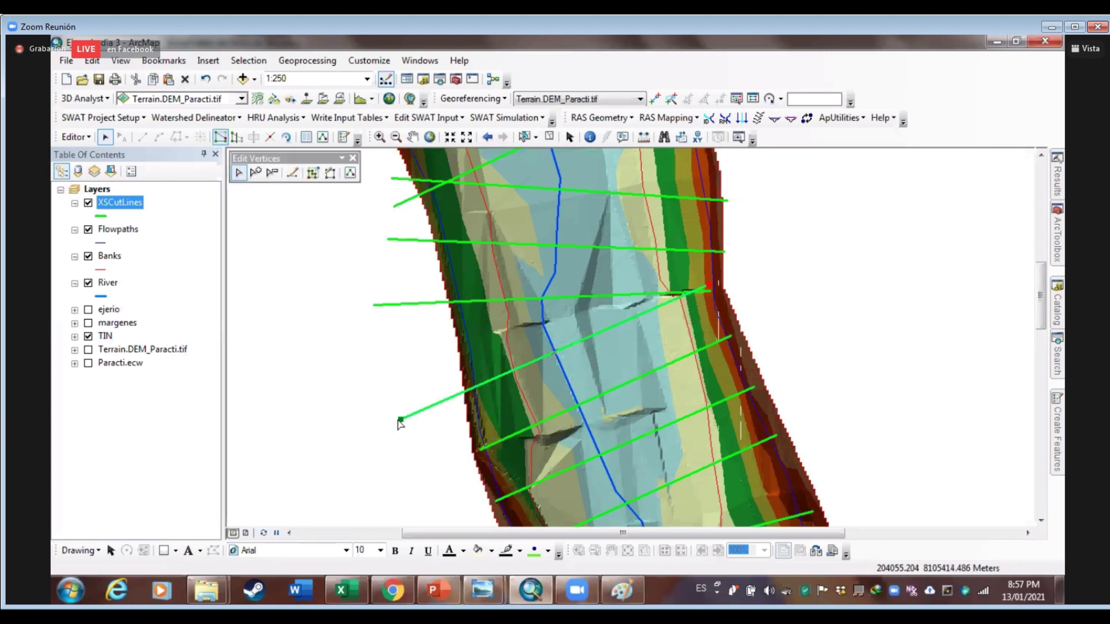
pyautogui.click(712, 287)
pyautogui.moveTo(722, 297); pyautogui.dragTo(722, 298)
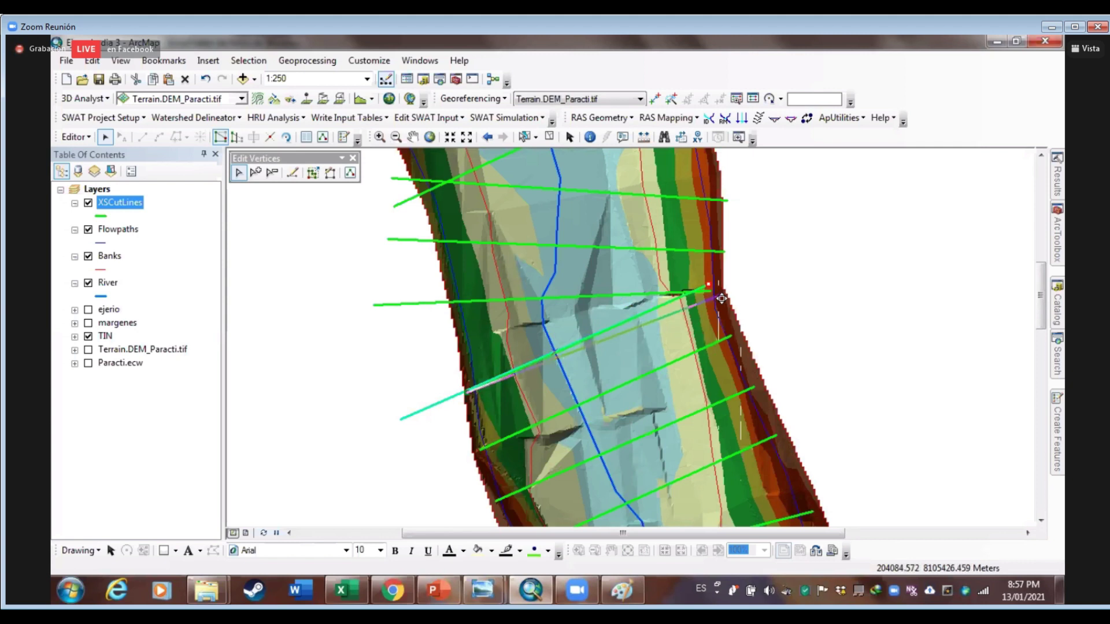
pyautogui.click(789, 323)
pyautogui.moveTo(789, 324); pyautogui.dragTo(783, 419)
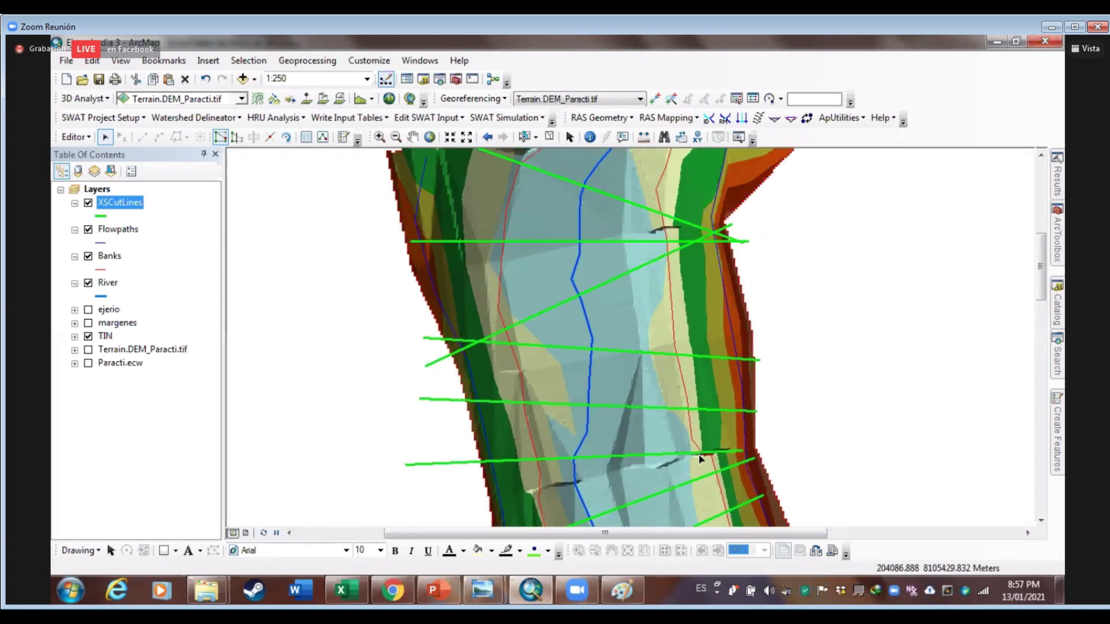
# Reshape the lower horizontal cut line, moving its right end and extending its left end
pyautogui.click(722, 453)
pyautogui.scroll(1, 755, 463)
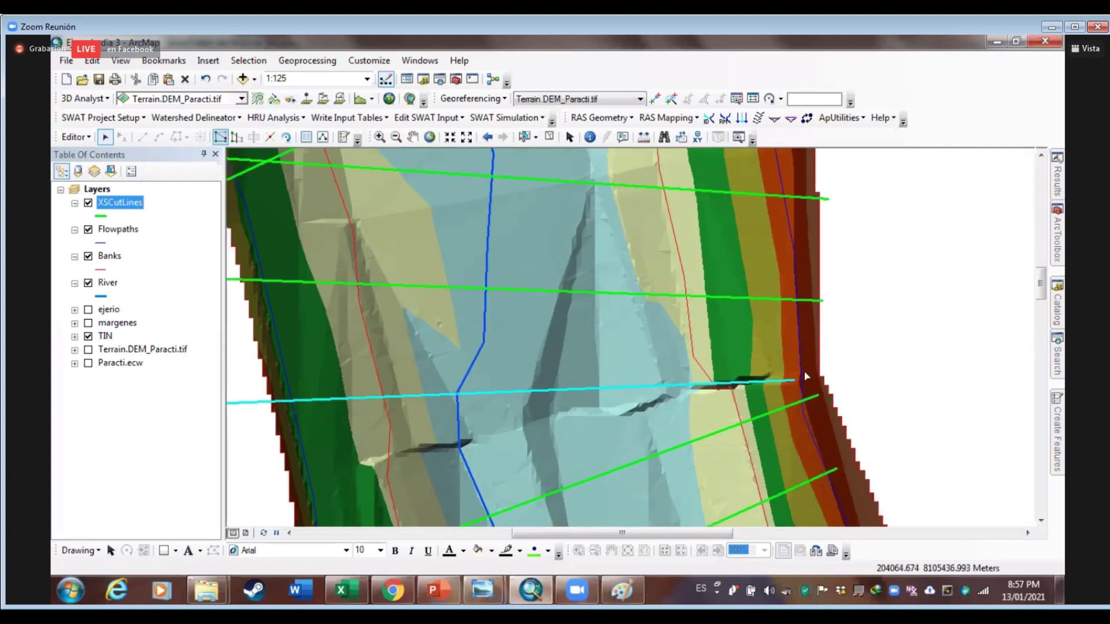
pyautogui.click(219, 138)
pyautogui.moveTo(794, 380); pyautogui.dragTo(812, 359)
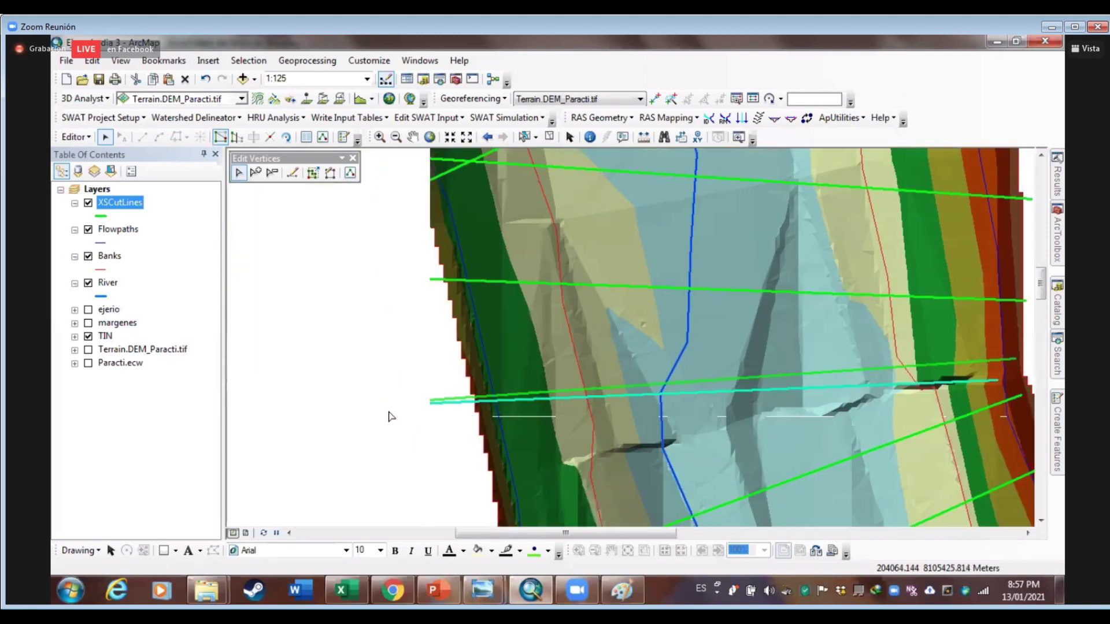
pyautogui.moveTo(389, 414); pyautogui.dragTo(323, 408)
pyautogui.moveTo(466, 397); pyautogui.dragTo(483, 391)
pyautogui.click(549, 450)
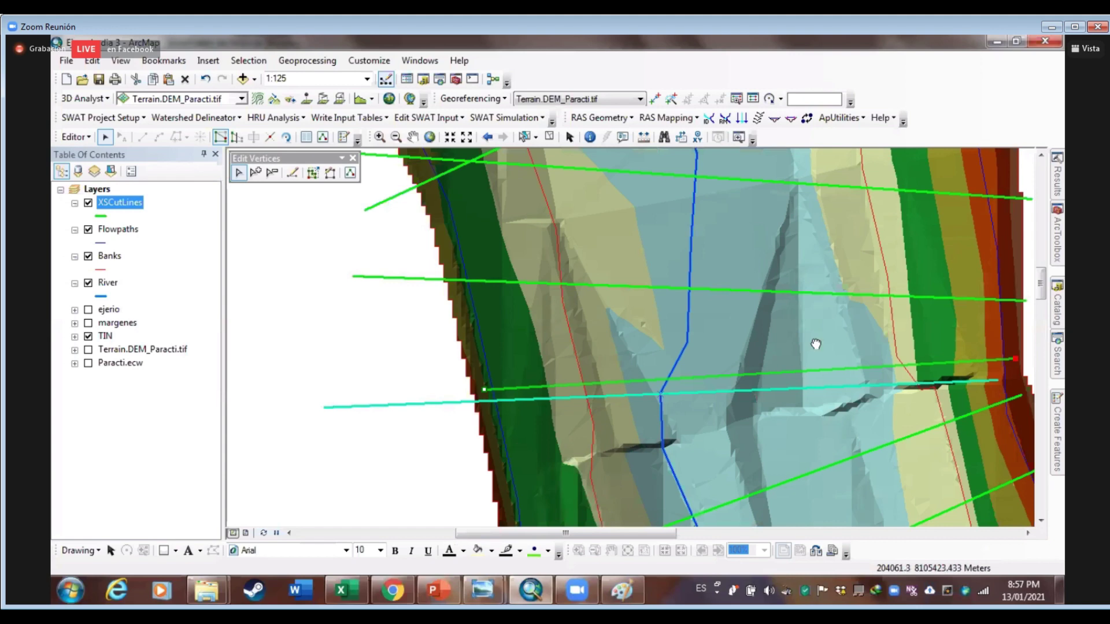
# Edit the vertices of the next cut line and finish its sketch
pyautogui.moveTo(727, 332); pyautogui.dragTo(590, 429)
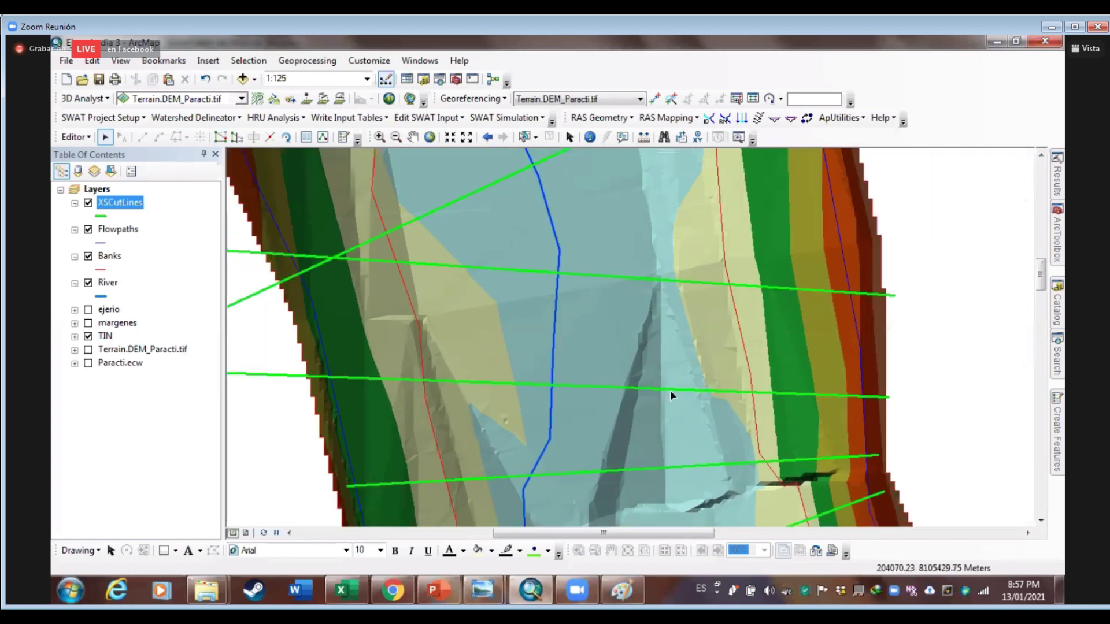
pyautogui.click(672, 390)
pyautogui.click(229, 138)
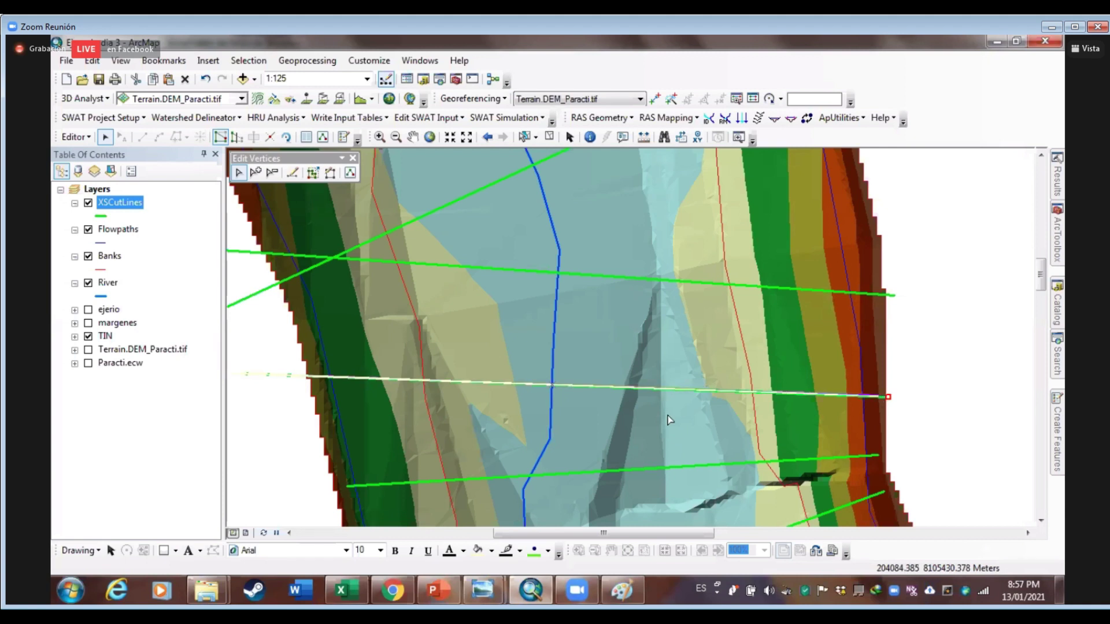
pyautogui.press('Left')
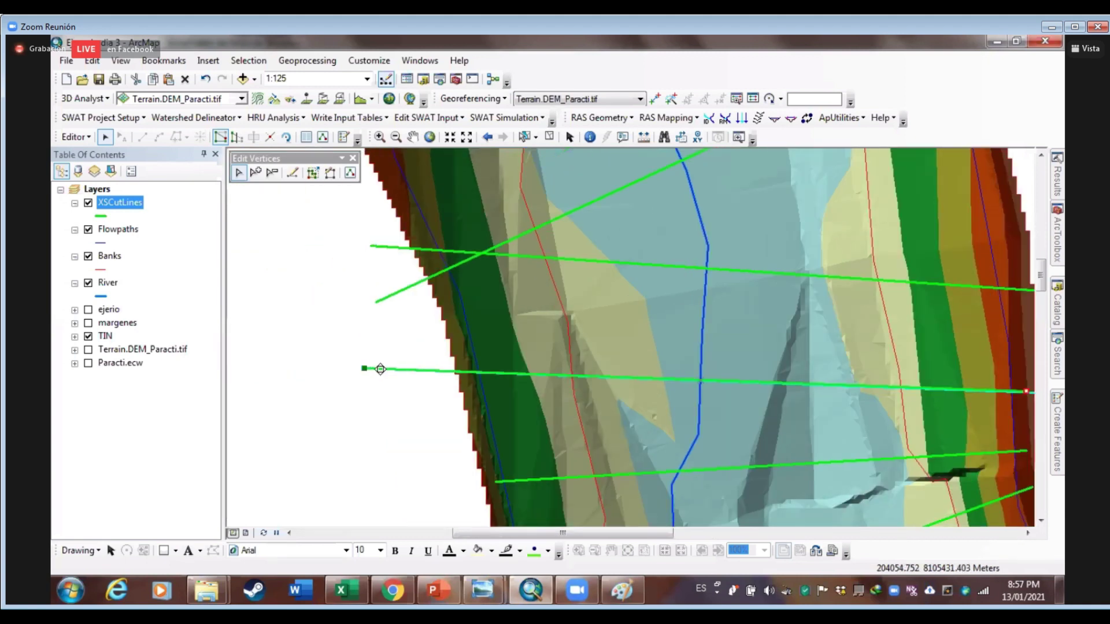
pyautogui.click(448, 318)
# Move the long cut line's left end point and commit the reshape
pyautogui.moveTo(569, 330); pyautogui.dragTo(470, 409)
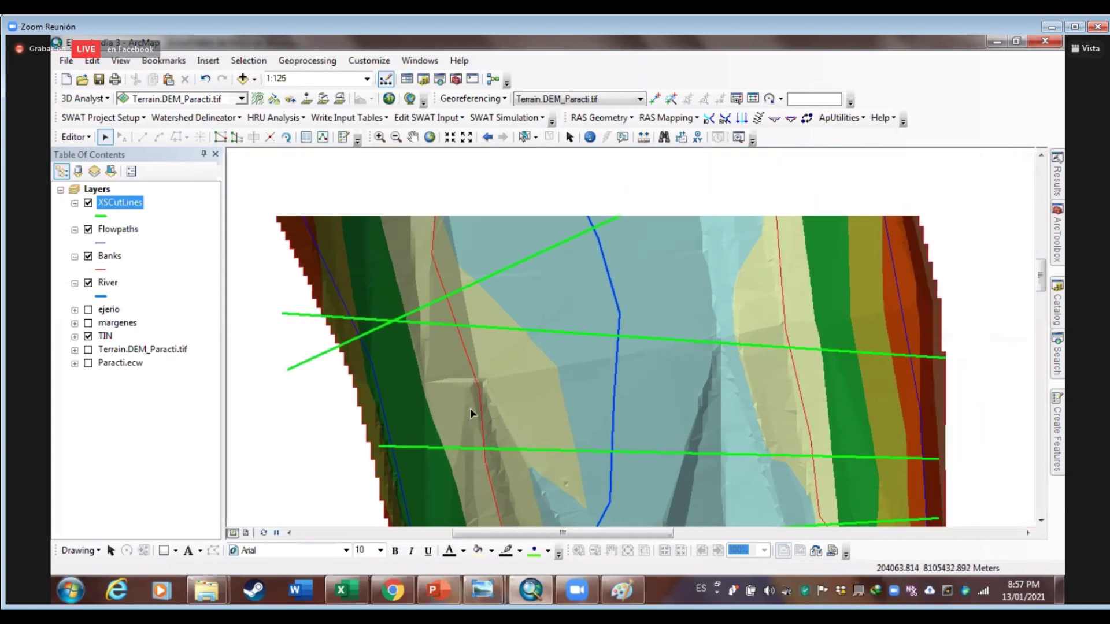
pyautogui.click(341, 319)
pyautogui.doubleClick(284, 315)
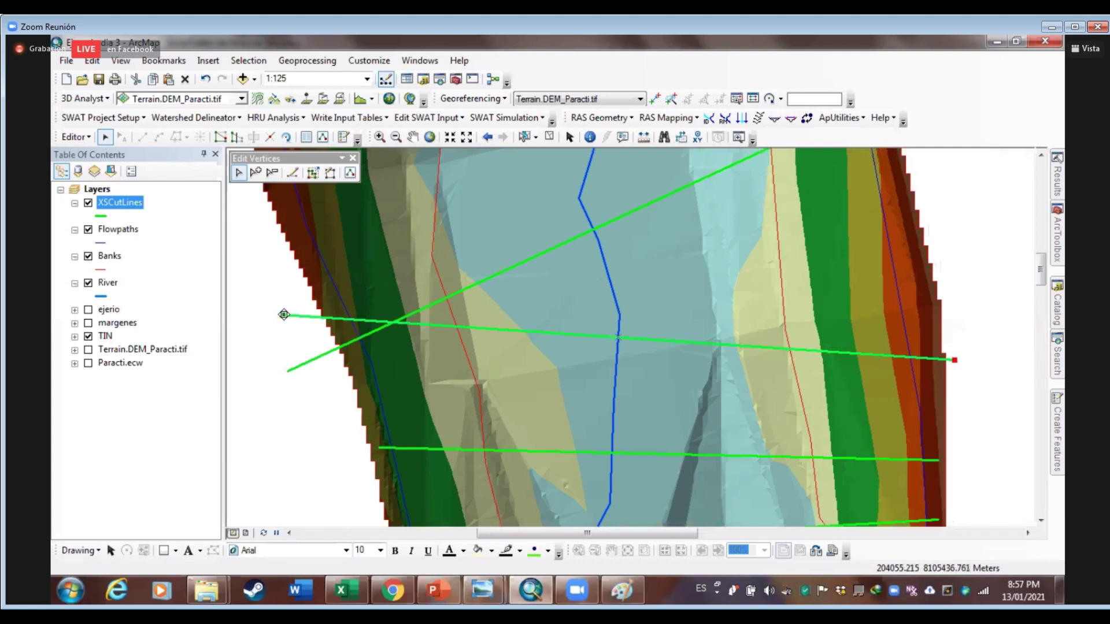
pyautogui.moveTo(283, 314); pyautogui.dragTo(344, 333)
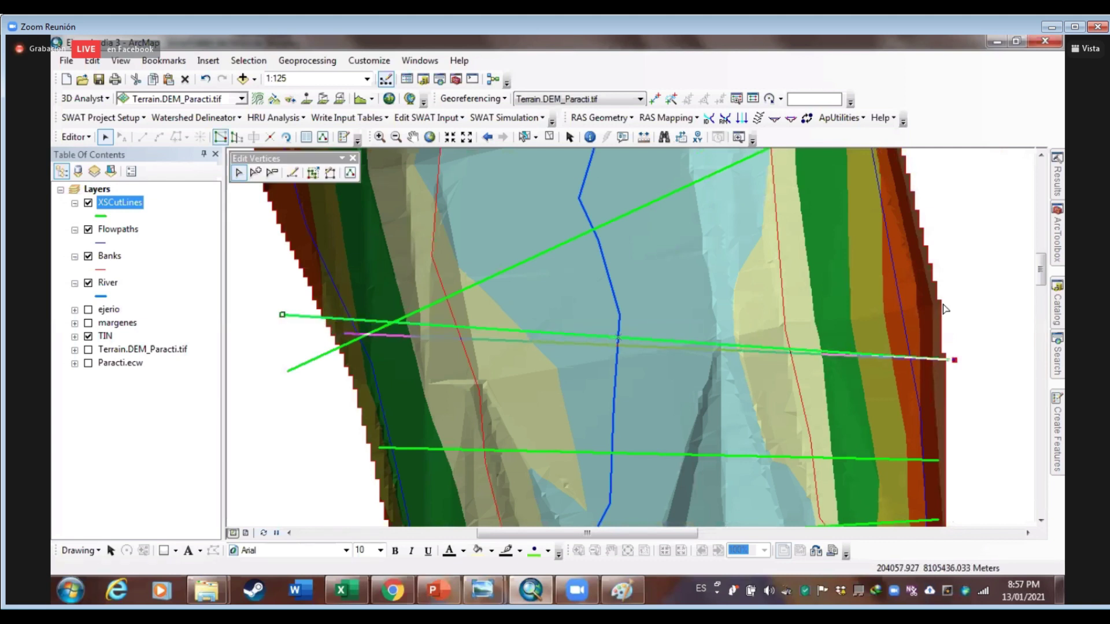
pyautogui.click(954, 361)
pyautogui.click(287, 285)
# Raise the diagonal cut line's left end and lower its right end
pyautogui.click(338, 347)
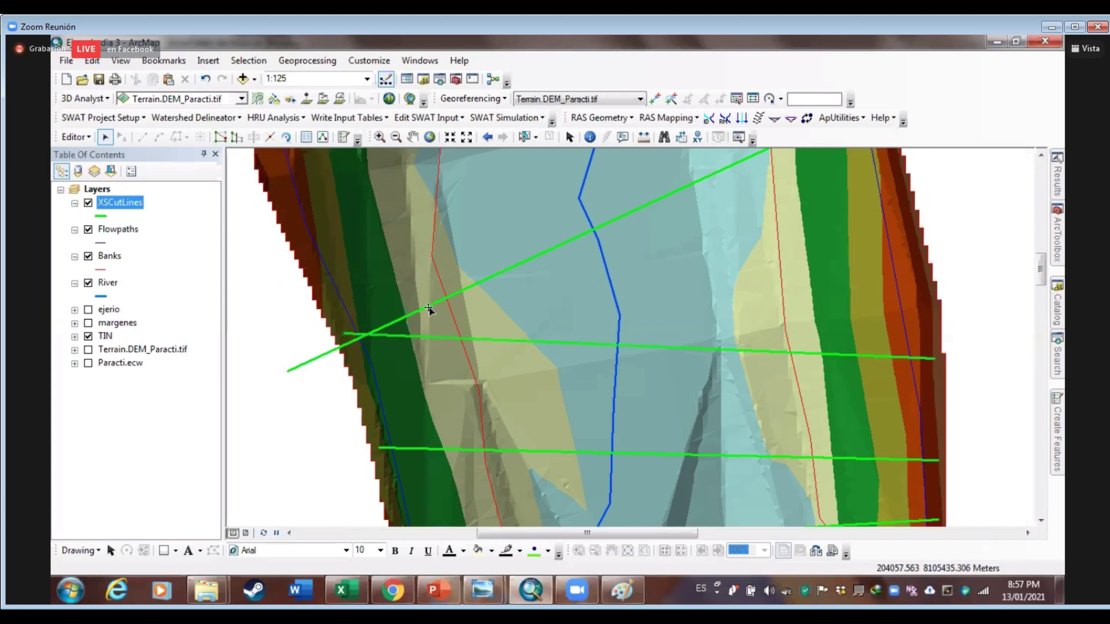
pyautogui.moveTo(533, 362); pyautogui.dragTo(540, 468)
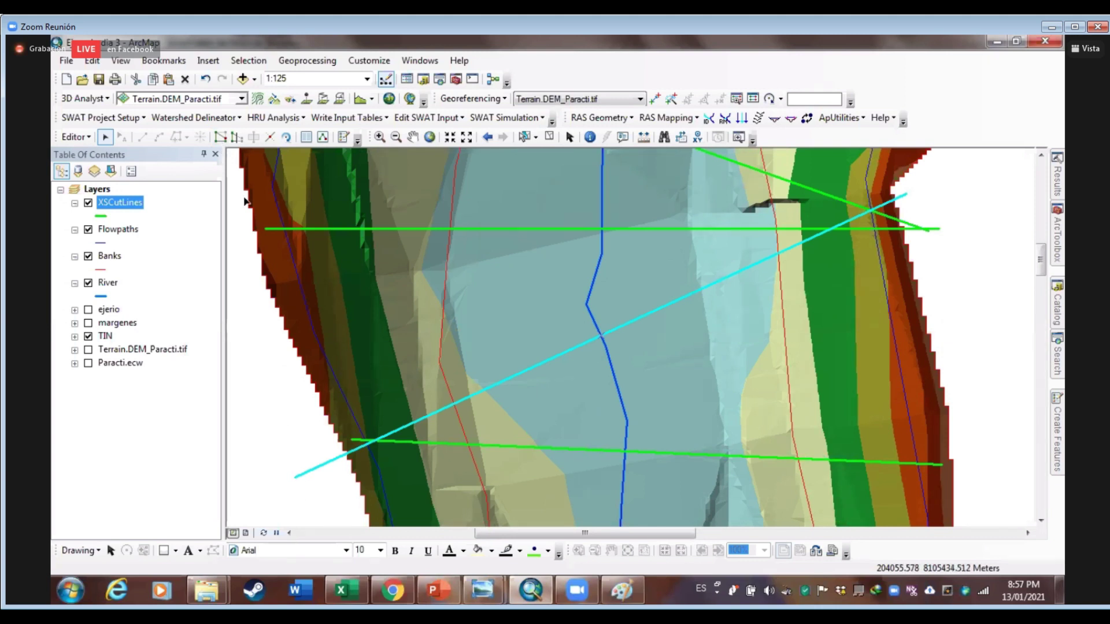
pyautogui.doubleClick(298, 477)
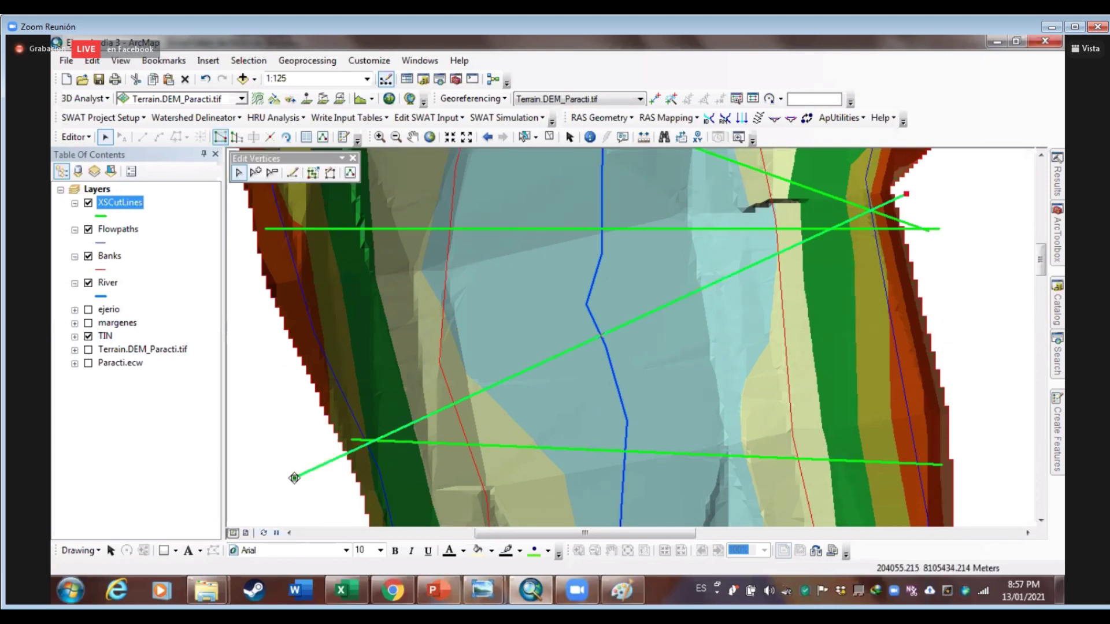
pyautogui.moveTo(295, 477); pyautogui.dragTo(305, 329)
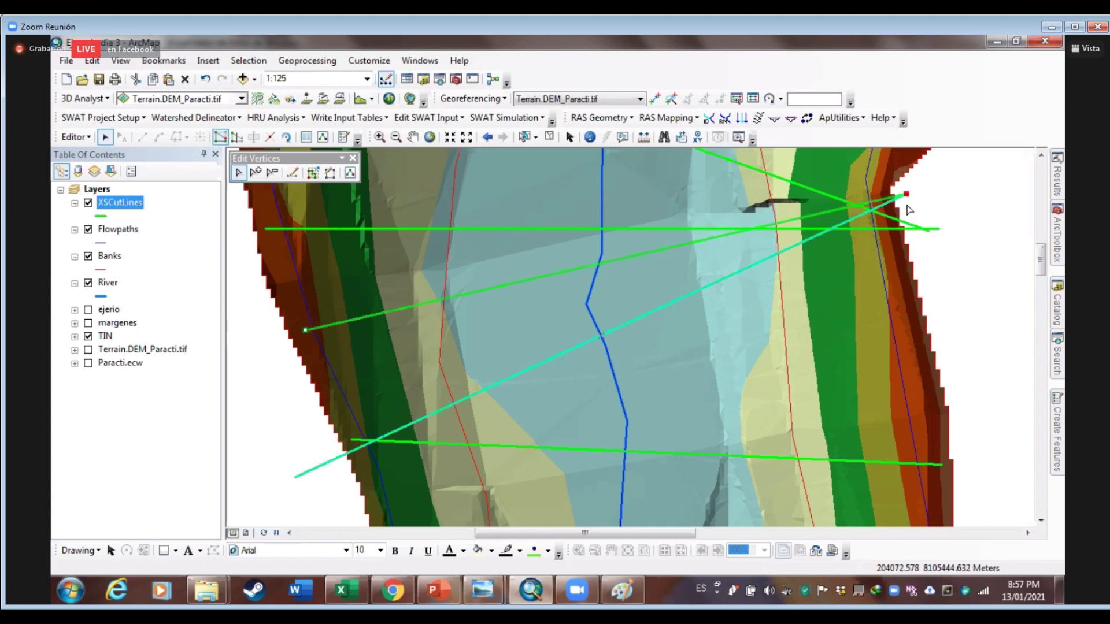
pyautogui.moveTo(904, 195)
pyautogui.mouseDown()
pyautogui.moveTo(906, 300)
pyautogui.moveTo(924, 370)
pyautogui.mouseUp()
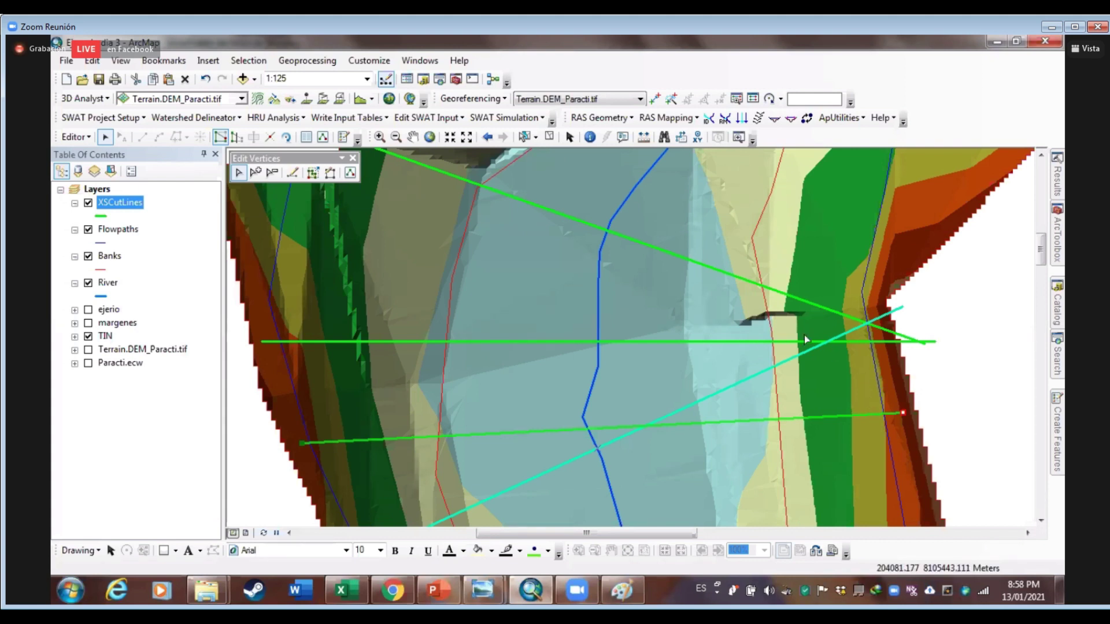
# Reshape the sloping cut line's ends, then delete that line
pyautogui.click(901, 267)
pyautogui.moveTo(810, 384)
pyautogui.mouseDown()
pyautogui.moveTo(837, 451)
pyautogui.moveTo(833, 486)
pyautogui.mouseUp()
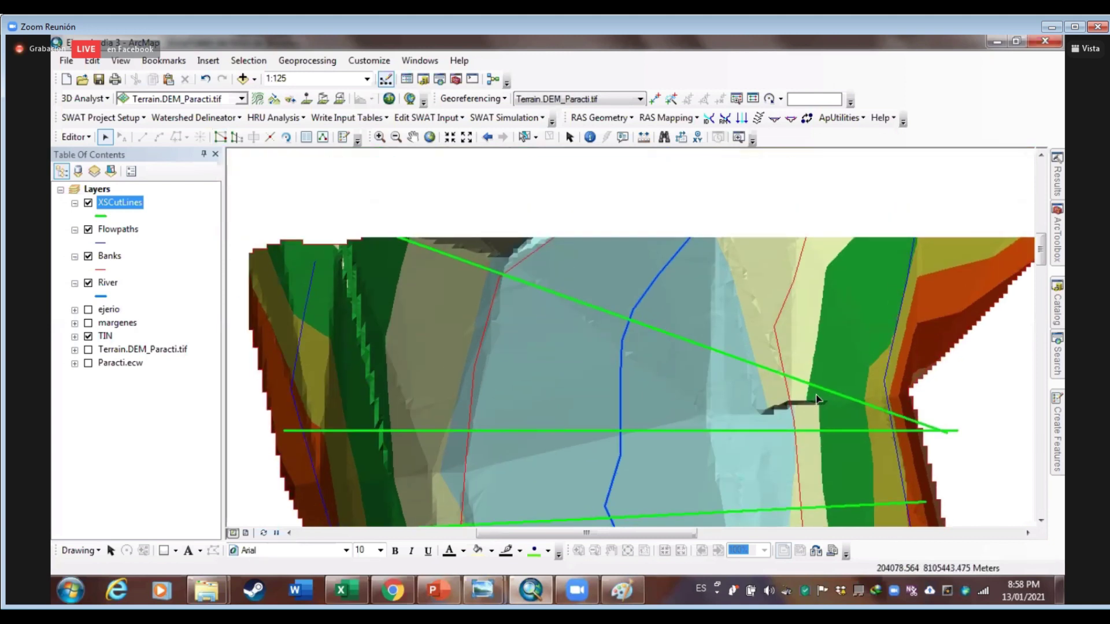
pyautogui.click(925, 435)
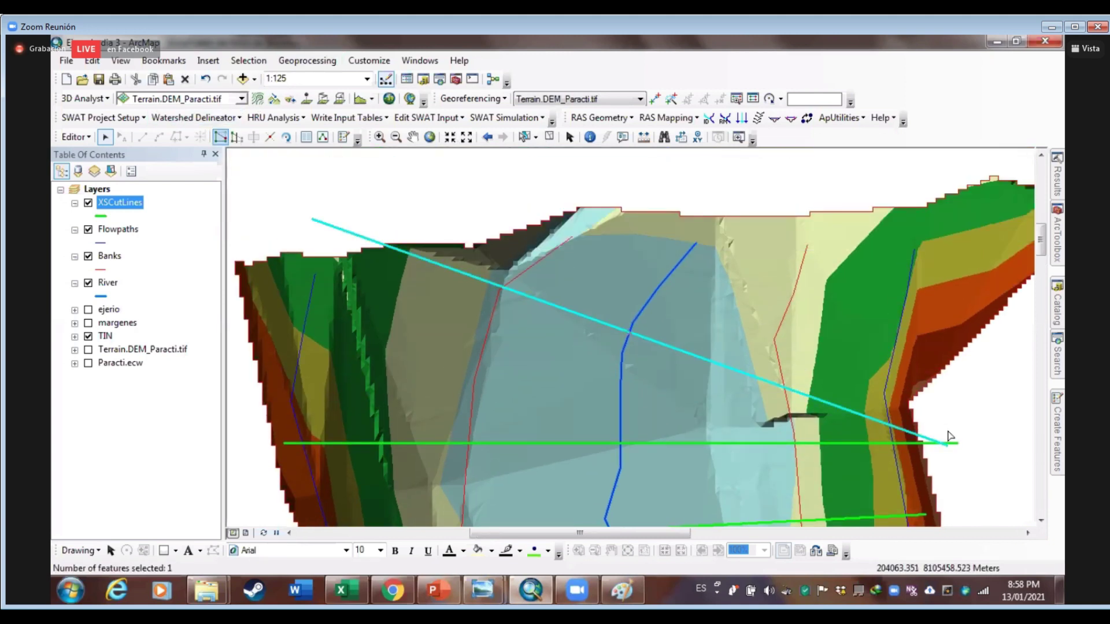
pyautogui.doubleClick(947, 444)
pyautogui.moveTo(947, 445); pyautogui.dragTo(923, 297)
pyautogui.moveTo(312, 219); pyautogui.dragTo(300, 286)
pyautogui.click(720, 286)
pyautogui.moveTo(922, 296); pyautogui.dragTo(930, 273)
pyautogui.click(932, 303)
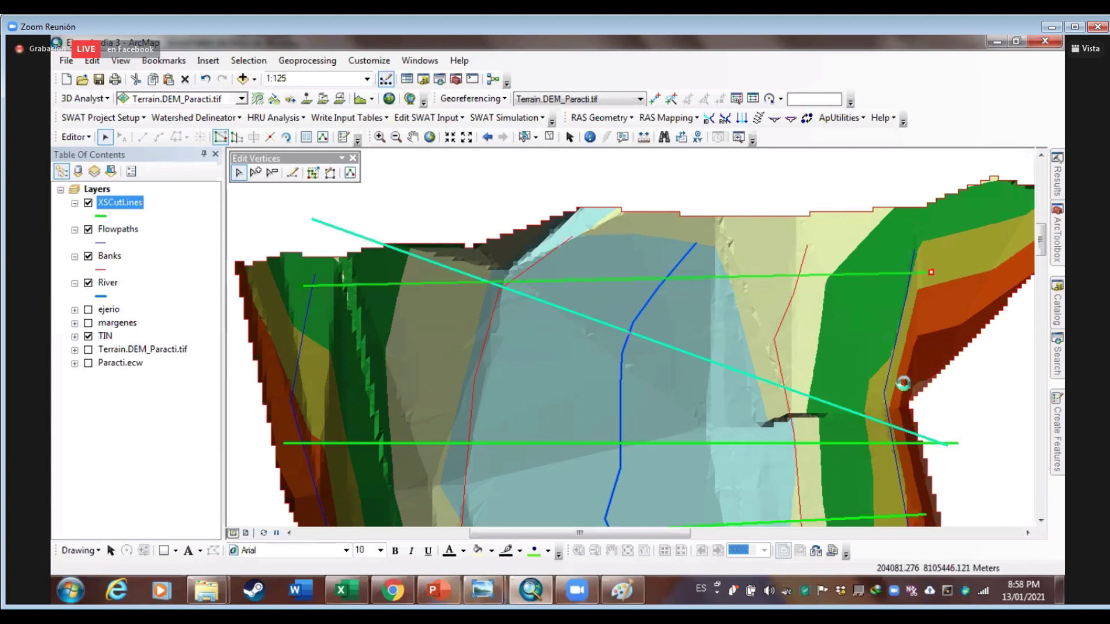
pyautogui.press('Delete')
# Adjust the lower cut line's right end vertex
pyautogui.click(944, 446)
pyautogui.moveTo(944, 446); pyautogui.dragTo(922, 345)
pyautogui.doubleClick(935, 344)
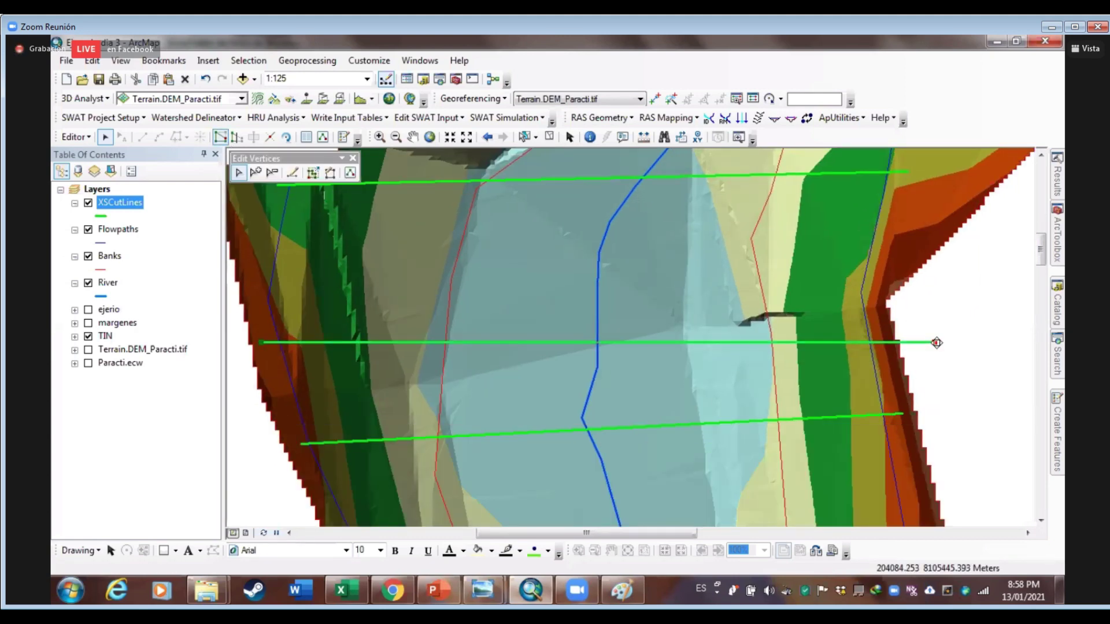
pyautogui.click(881, 342)
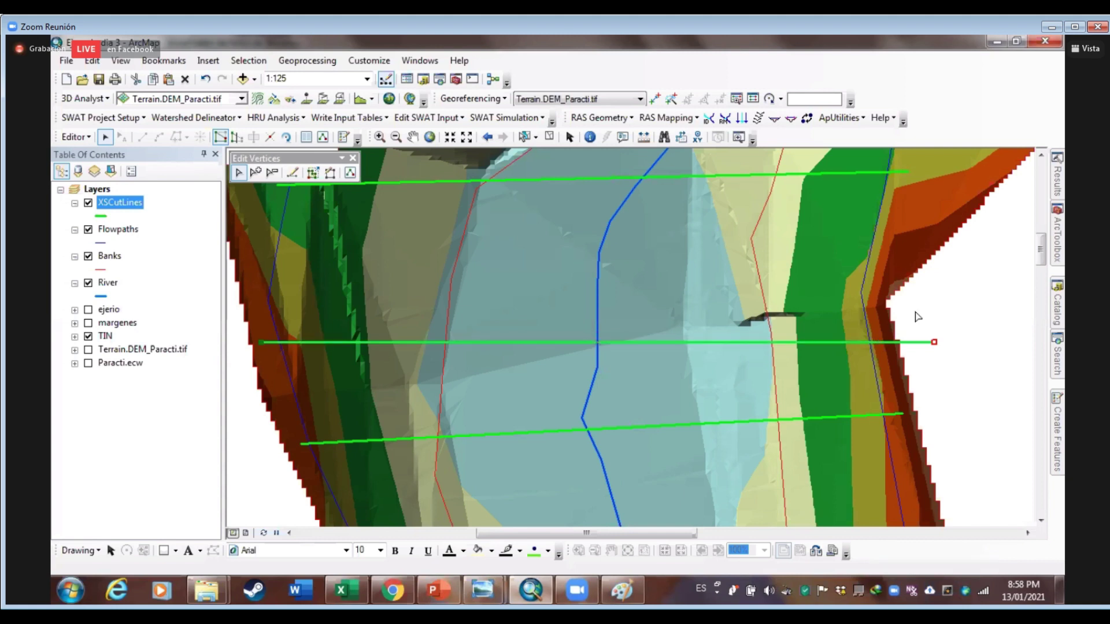
pyautogui.click(934, 231)
# Pan along the river and zoom out from 1:125 to 1:300
pyautogui.press('Up')
pyautogui.press('Up')
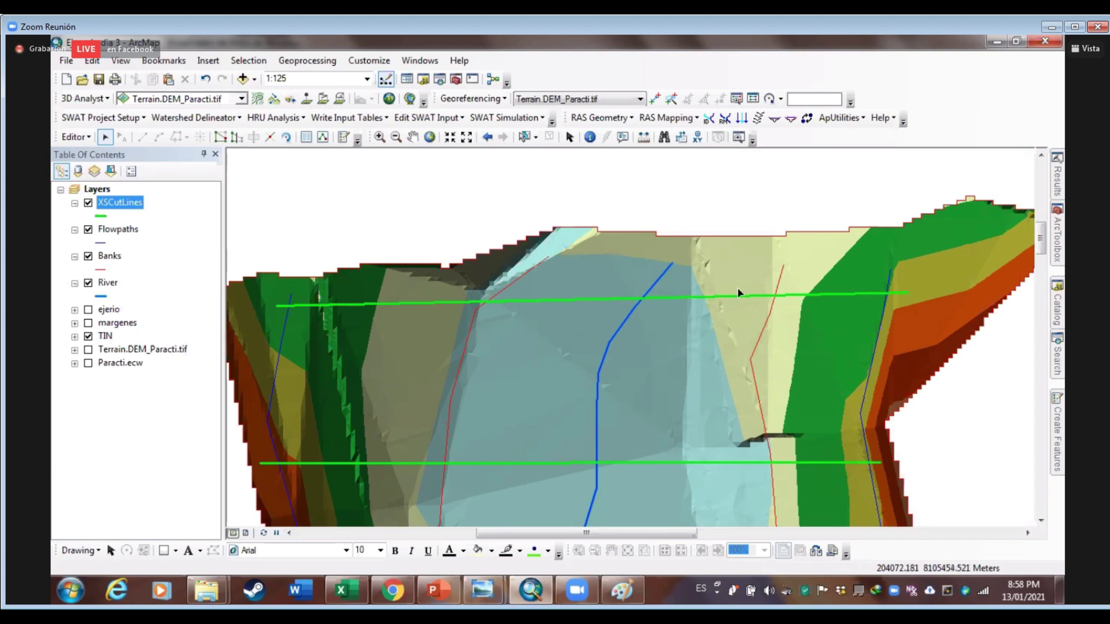
pyautogui.moveTo(391, 374); pyautogui.dragTo(382, 406)
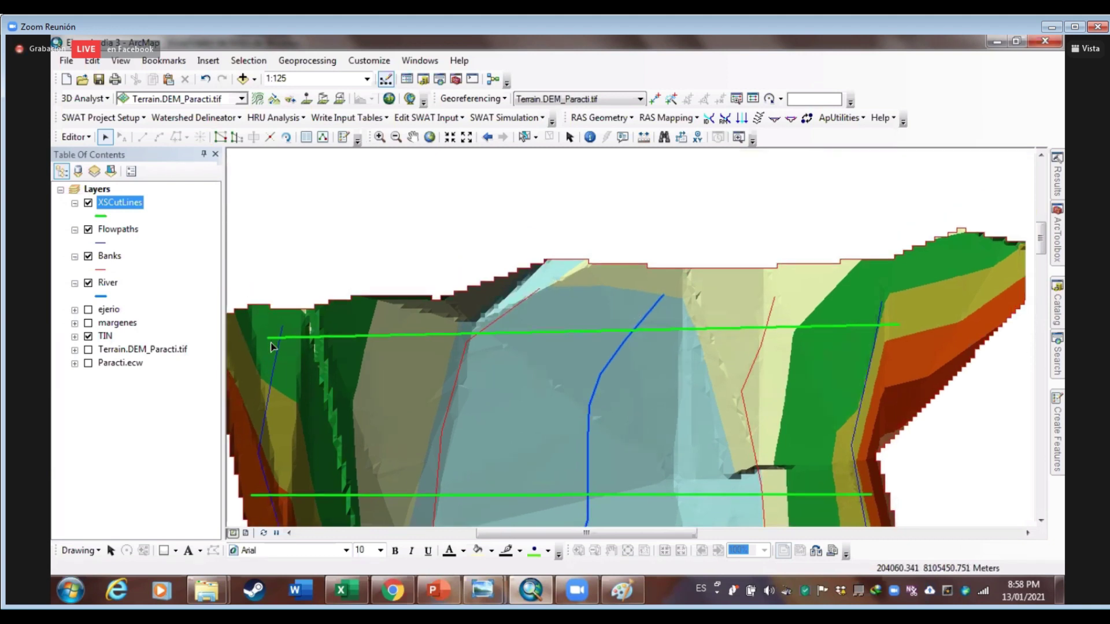
pyautogui.moveTo(302, 337); pyautogui.dragTo(233, 344)
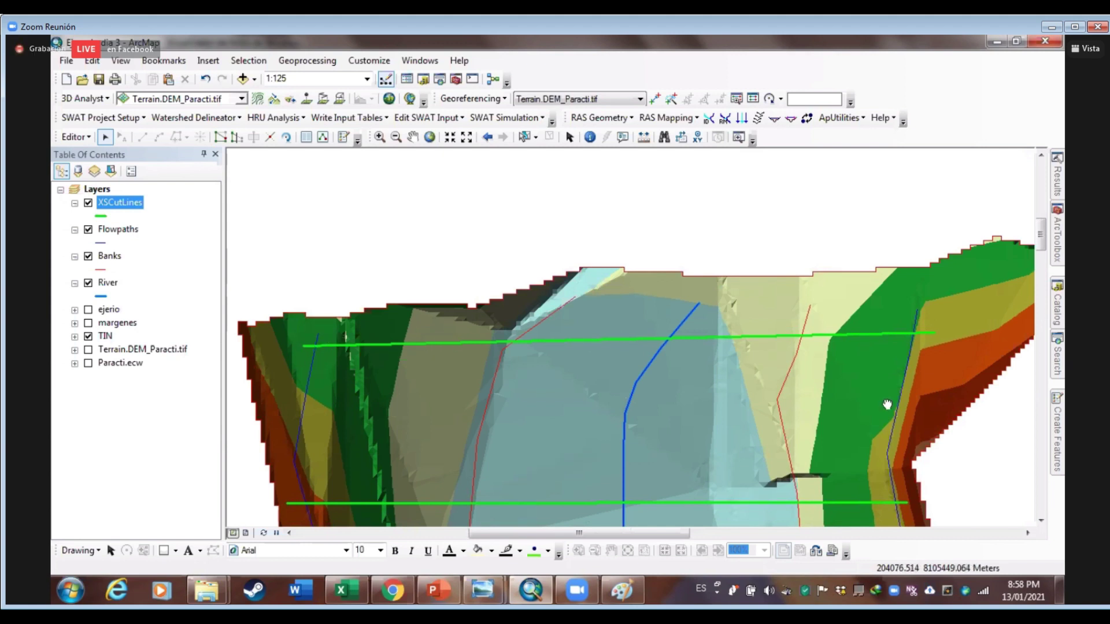
pyautogui.scroll(-3, 759, 381)
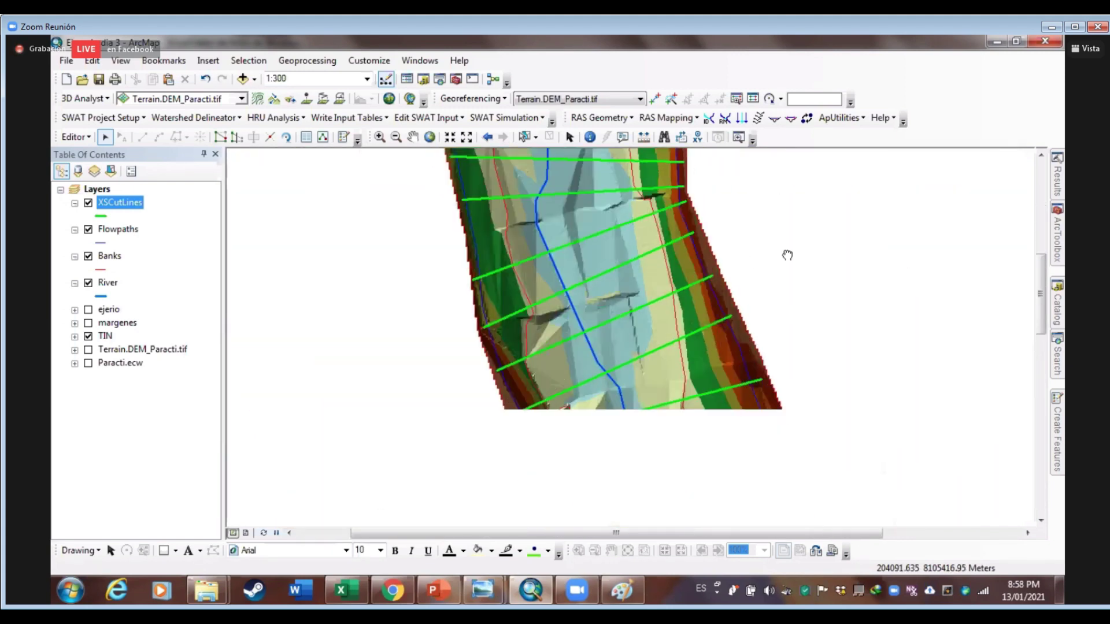
# Pan down and back up the river to review the cross-section lines
pyautogui.moveTo(812, 277); pyautogui.dragTo(809, 237)
pyautogui.moveTo(786, 363); pyautogui.dragTo(793, 445)
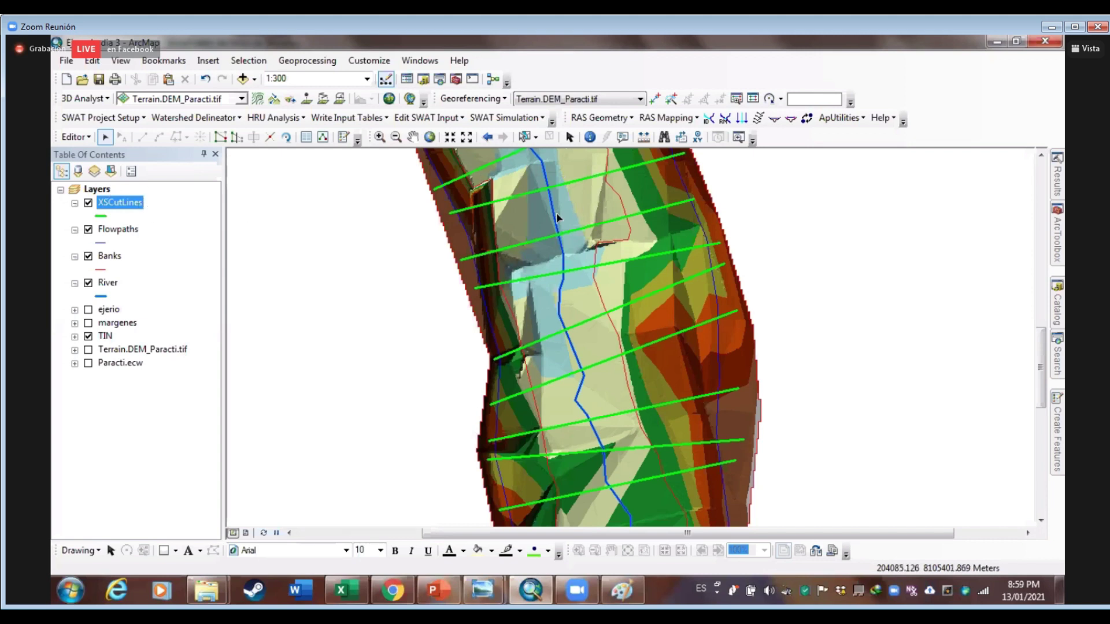
# Stop editing the XSCutLines layer and save the cross-section line edits
pyautogui.rightClick(124, 203)
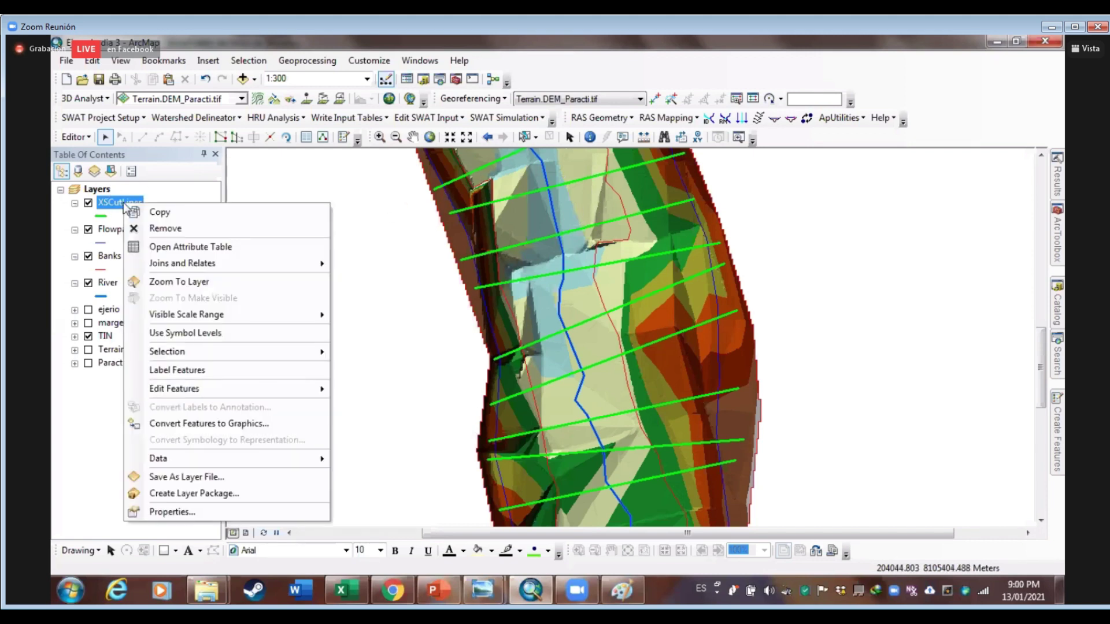
pyautogui.click(88, 137)
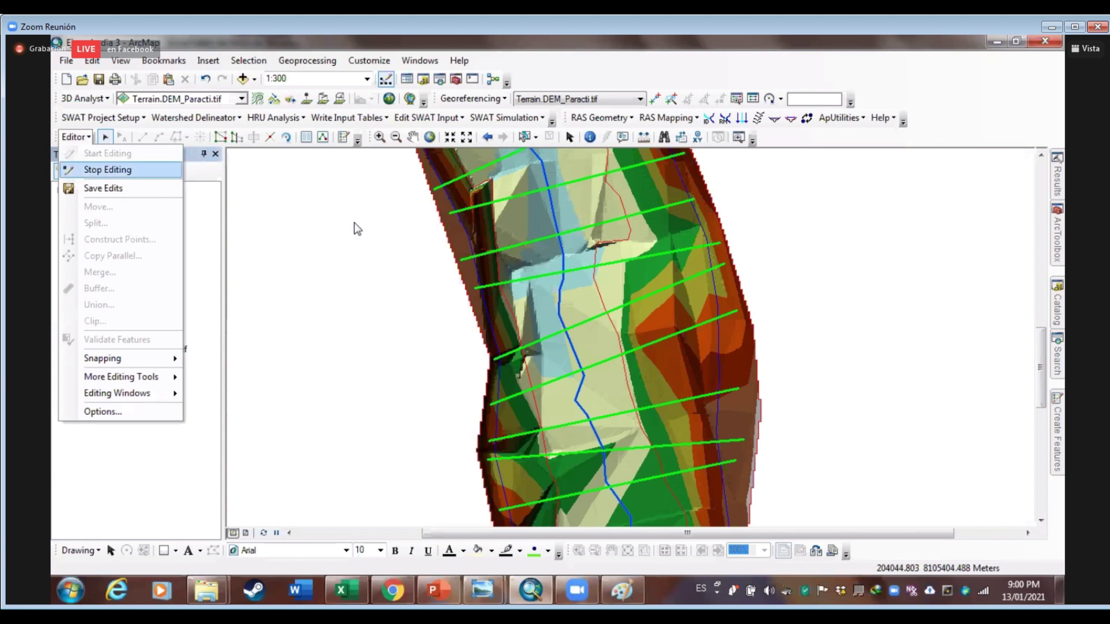
pyautogui.click(101, 168)
pyautogui.click(525, 356)
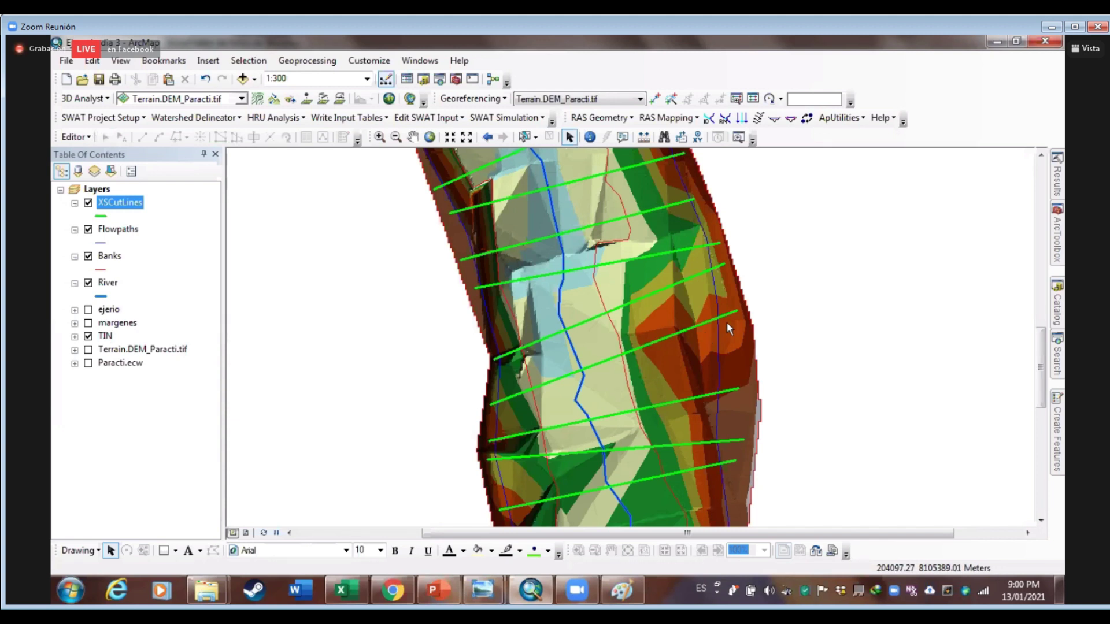
# Zoom the map to about 1:800 to review the whole reach with its cut lines
pyautogui.scroll(3, 726, 322)
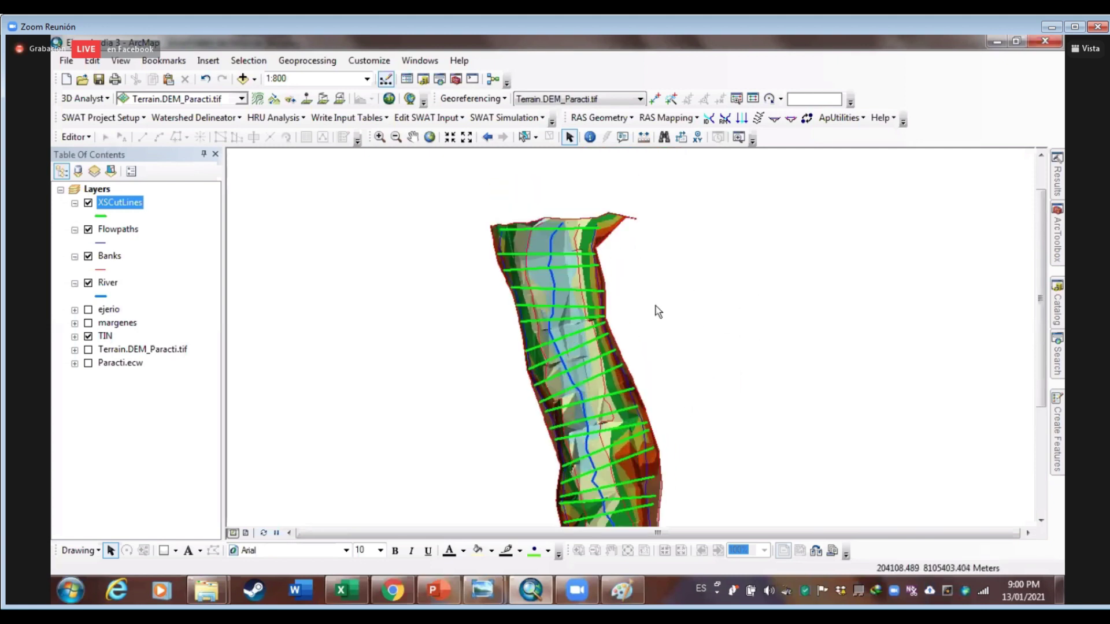
pyautogui.scroll(-3, 664, 377)
pyautogui.scroll(-3, 646, 345)
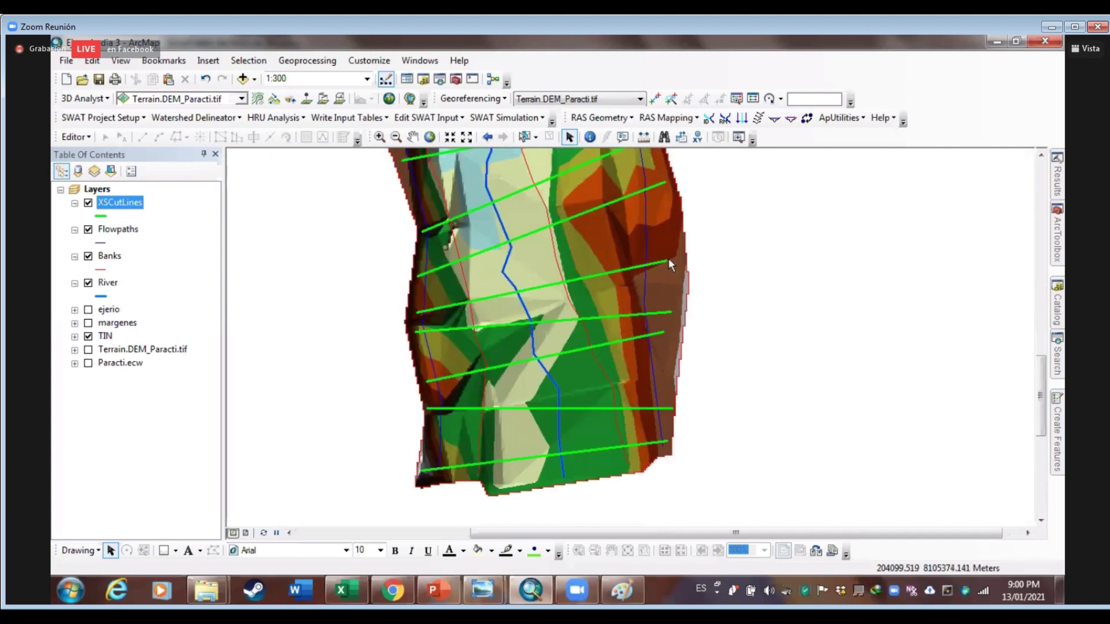
pyautogui.scroll(3, 728, 449)
pyautogui.scroll(5, 602, 310)
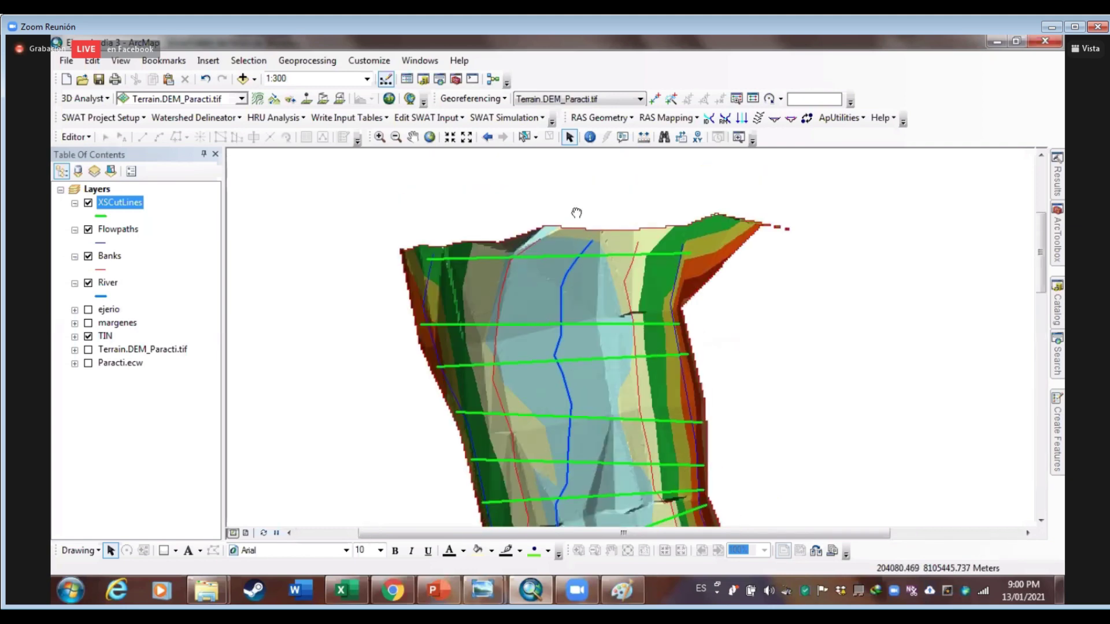
pyautogui.scroll(3, 621, 323)
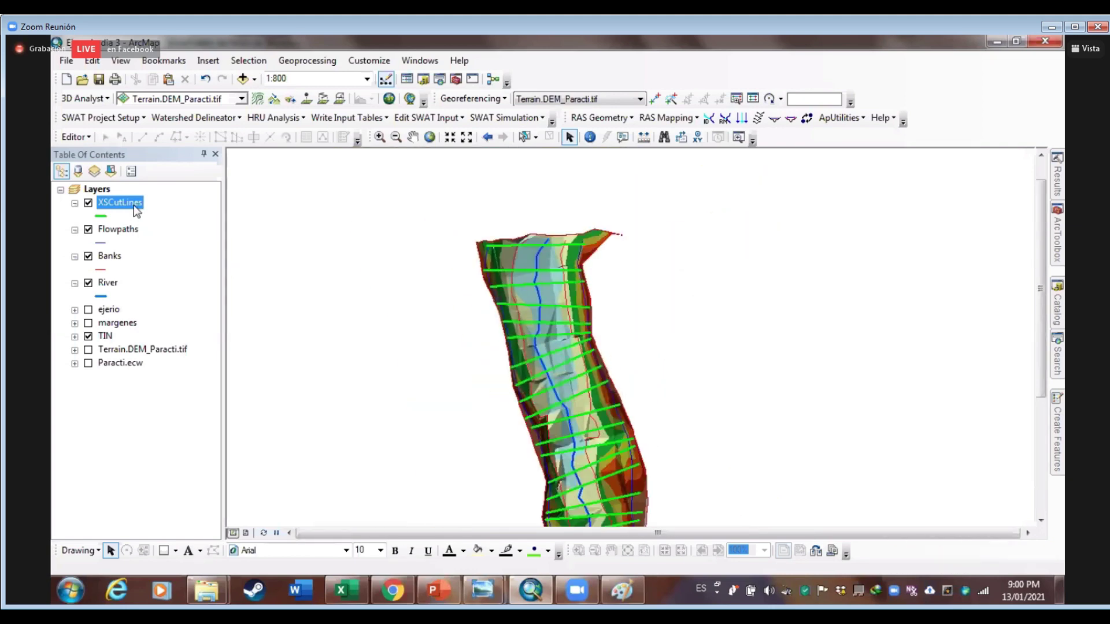
pyautogui.rightClick(137, 207)
pyautogui.click(207, 249)
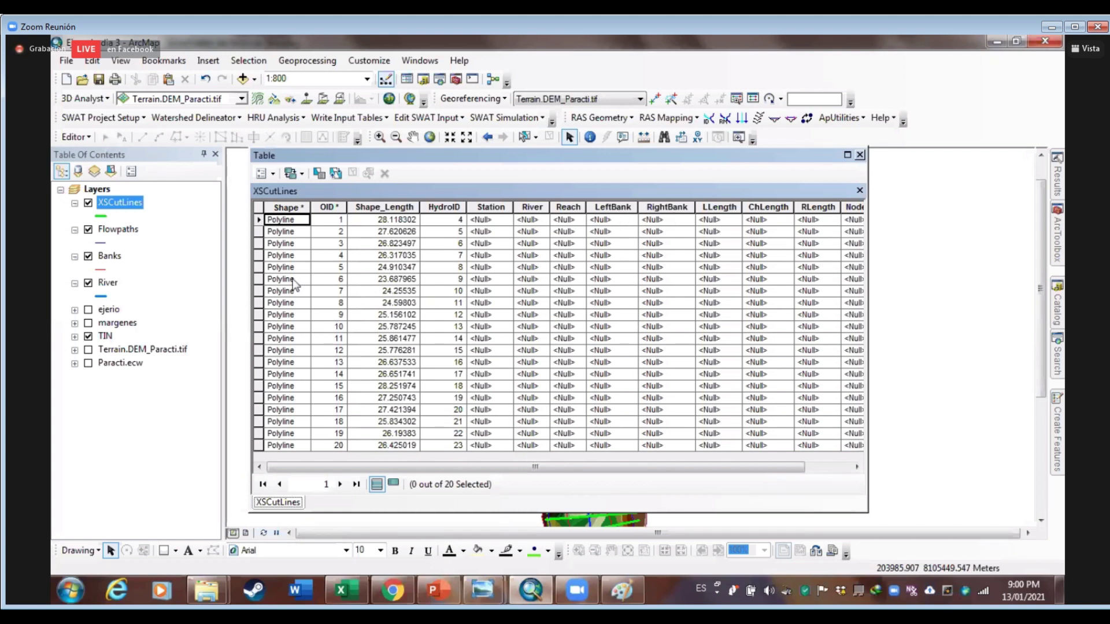
pyautogui.click(859, 155)
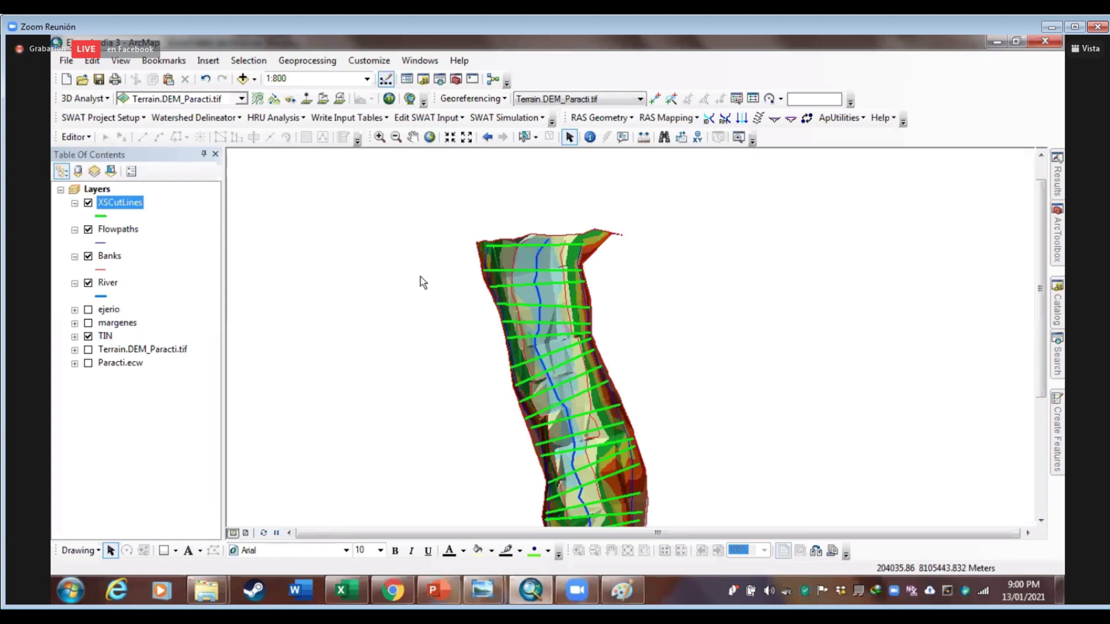
# Save the map project and bring up RAS Geometry > Stream Centerline Attributes
pyautogui.click(95, 81)
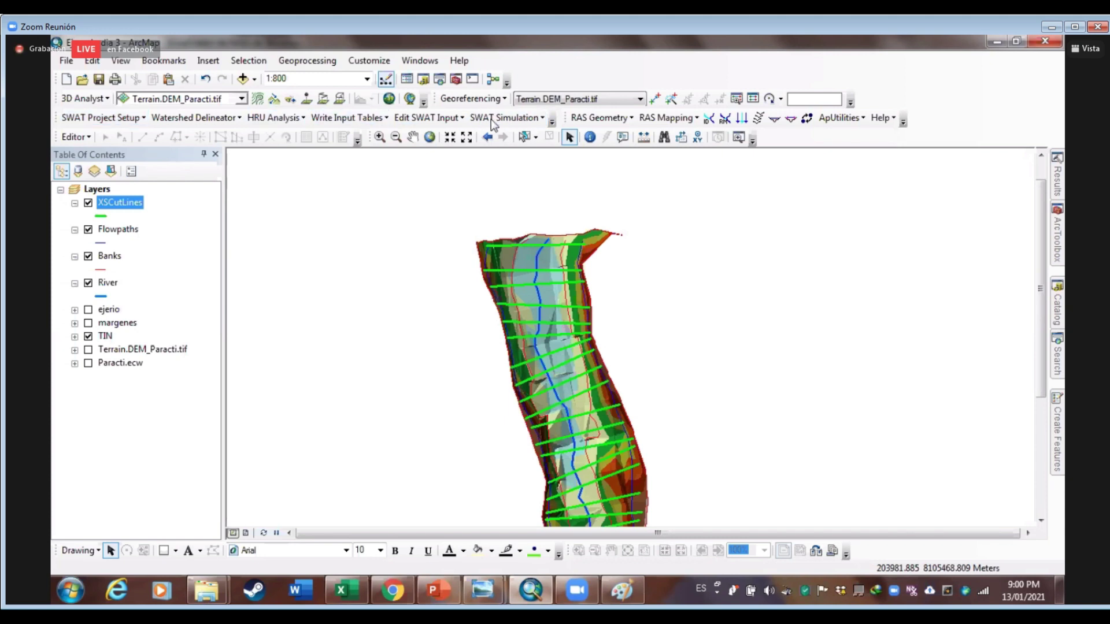
pyautogui.click(602, 117)
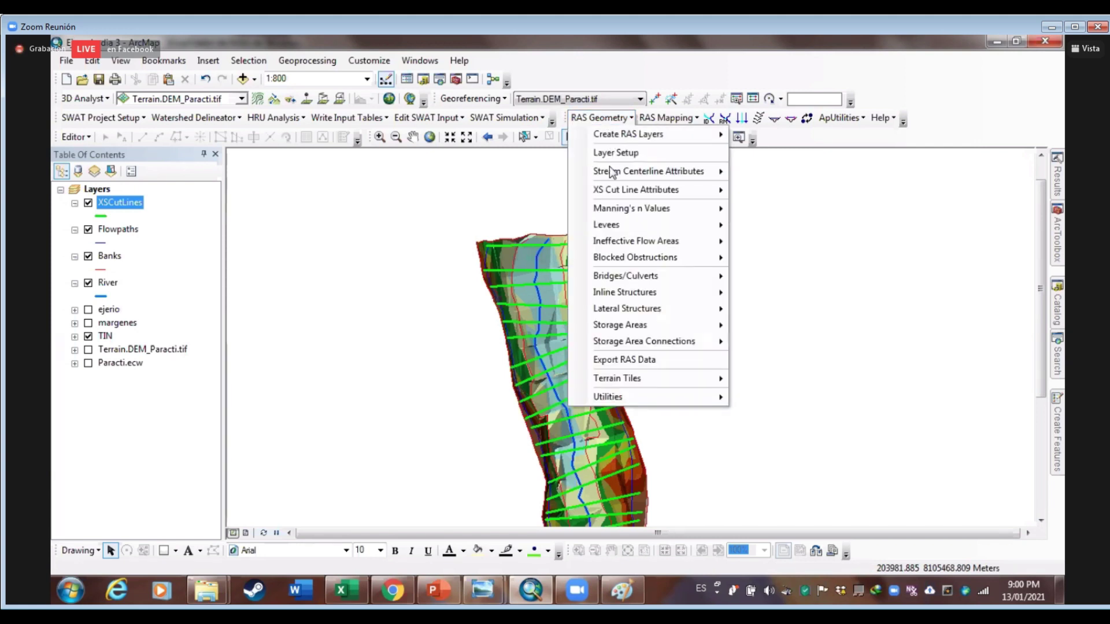
pyautogui.moveTo(613, 171)
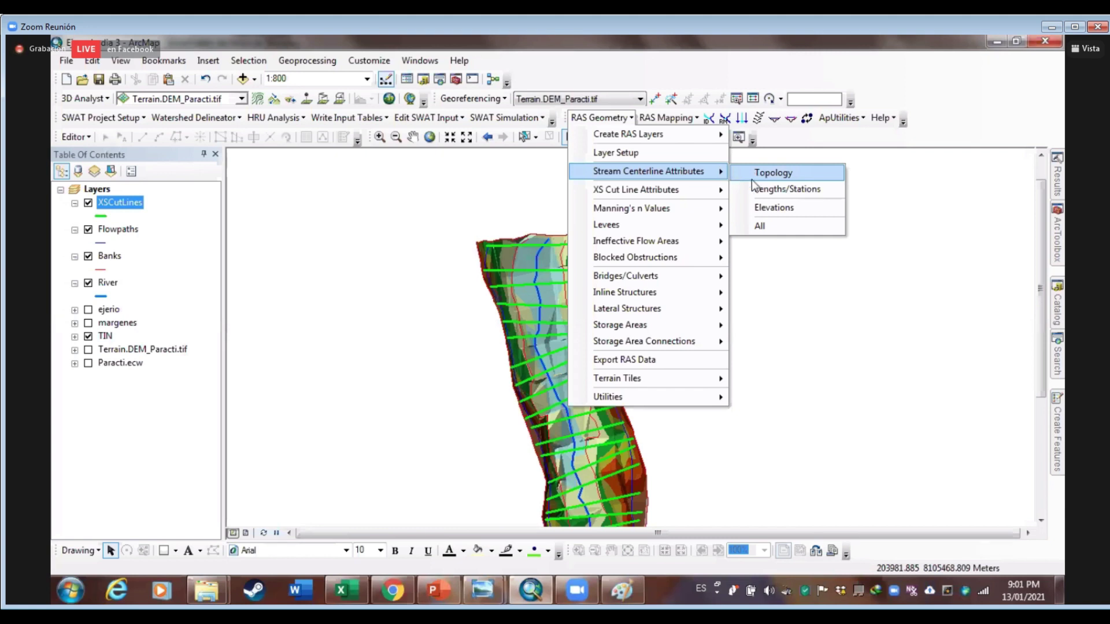
# Run All stream centerline attributes on River and the TIN, creating River3D, and acknowledge completion
pyautogui.click(760, 226)
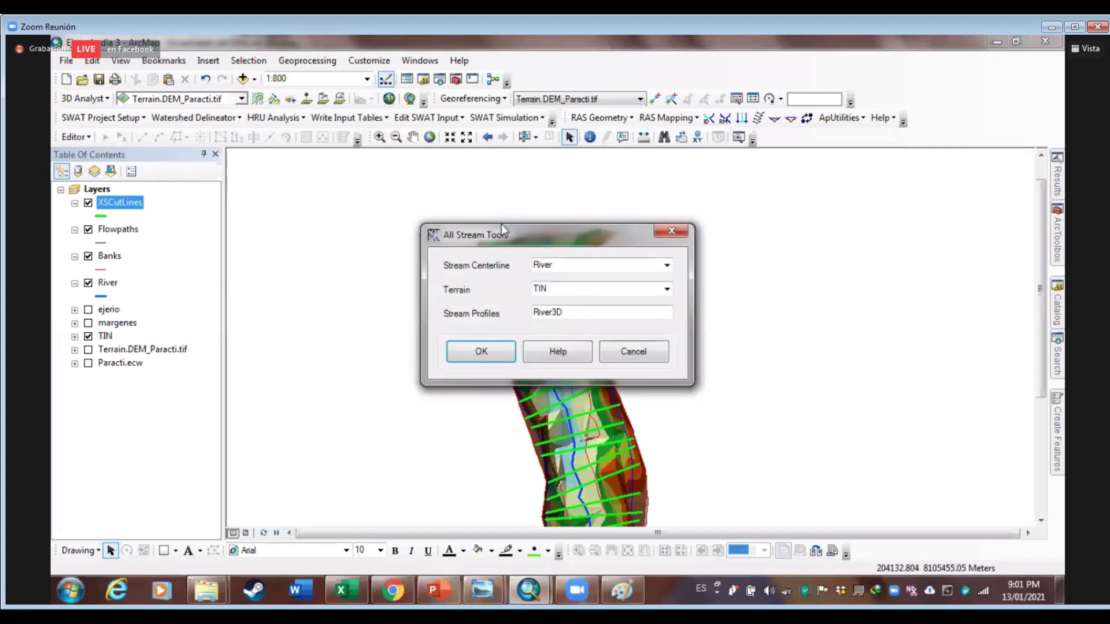
pyautogui.moveTo(501, 231); pyautogui.dragTo(489, 190)
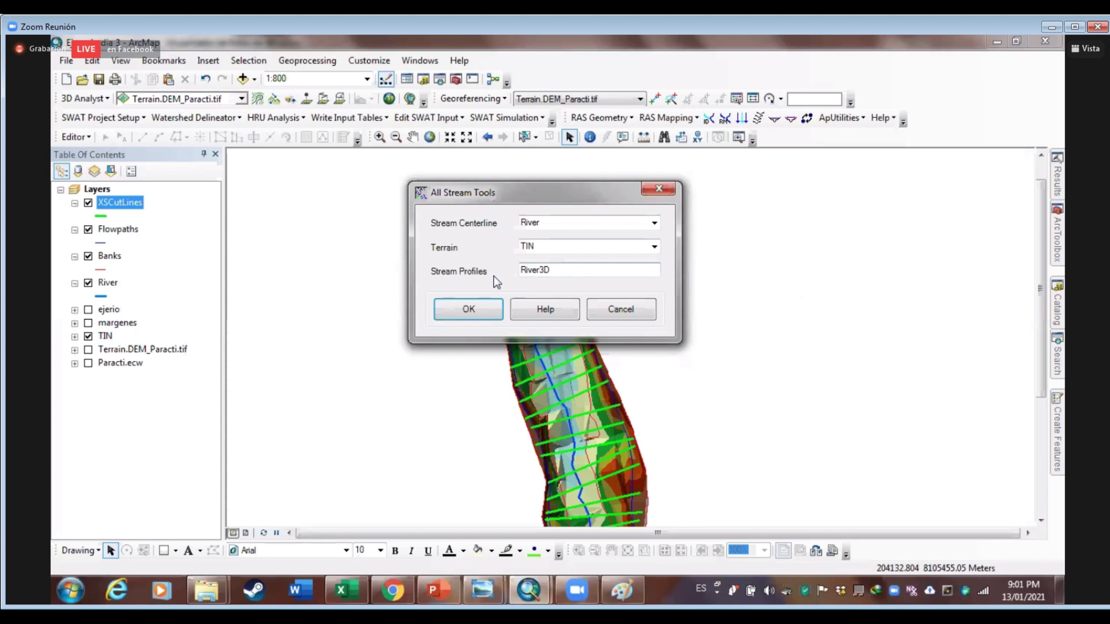
pyautogui.click(472, 307)
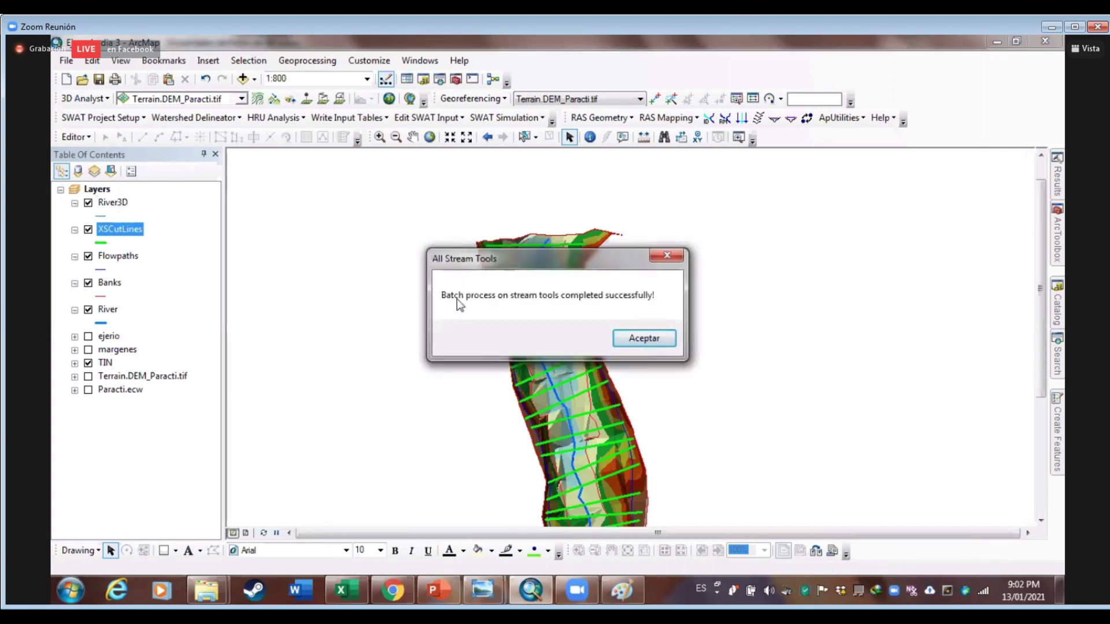
pyautogui.click(628, 340)
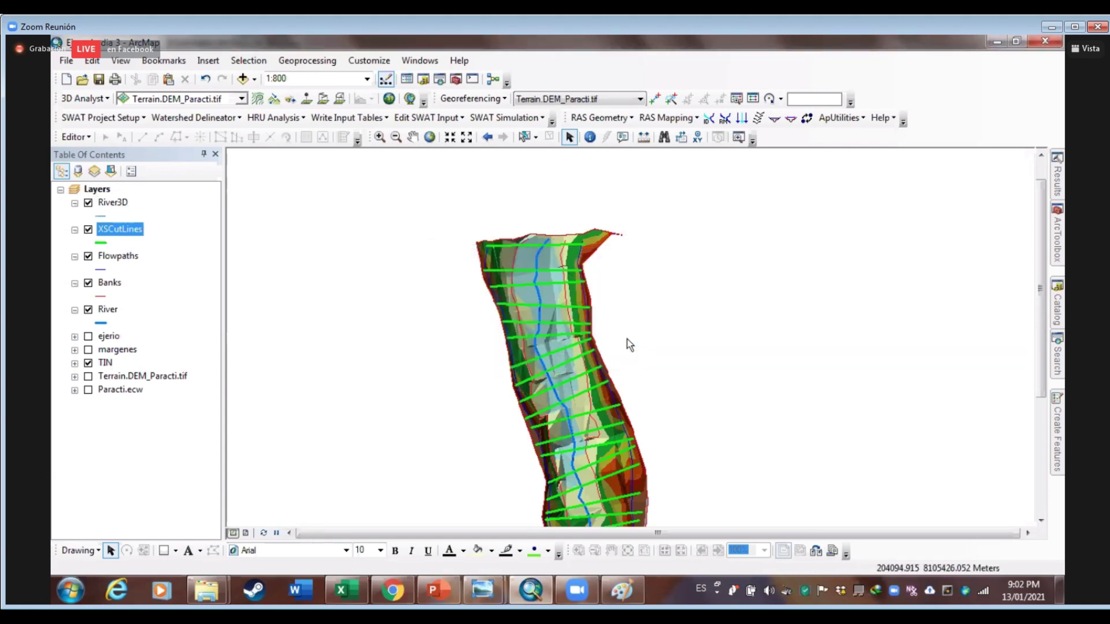
# Run XS Cut Line Attributes > All with River, Banks, Flowpaths and TIN, creating XSCutLines3D
pyautogui.click(629, 121)
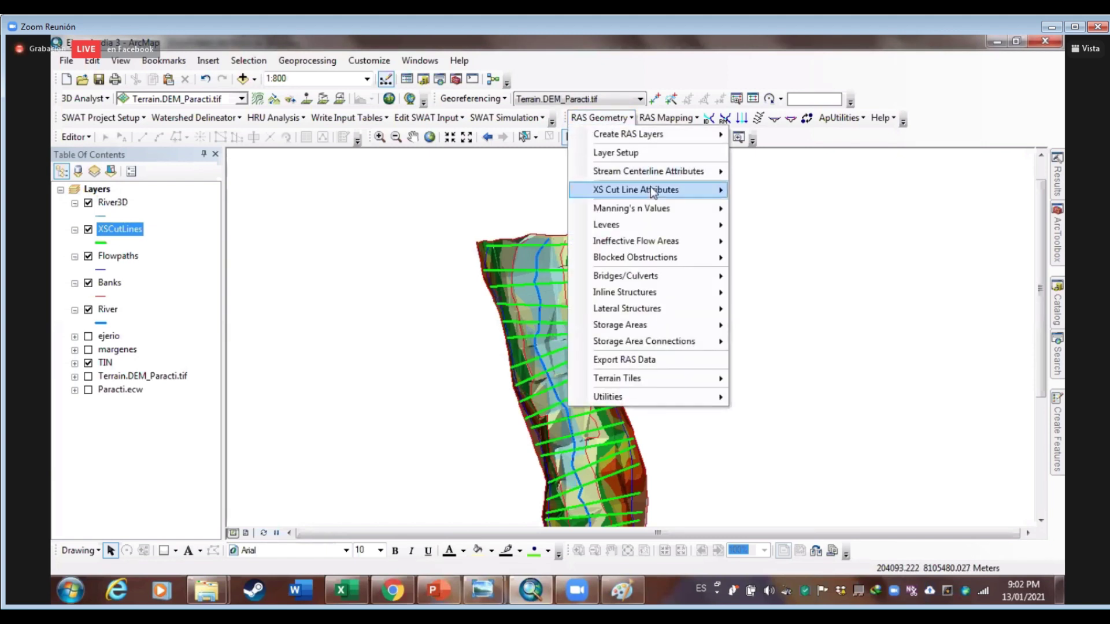
pyautogui.moveTo(653, 192)
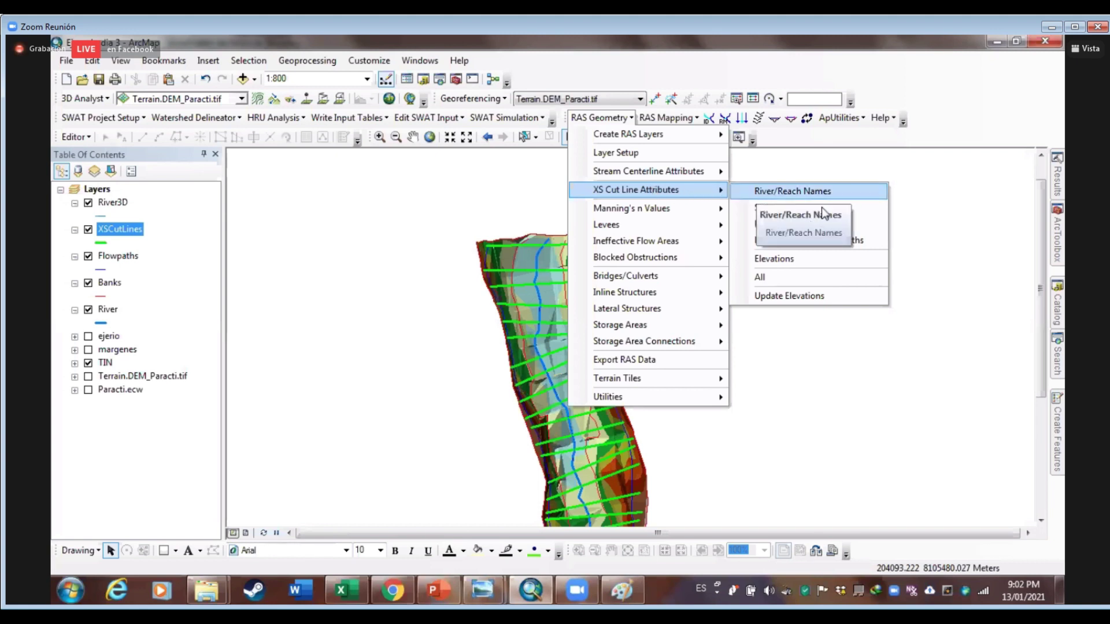
pyautogui.click(769, 281)
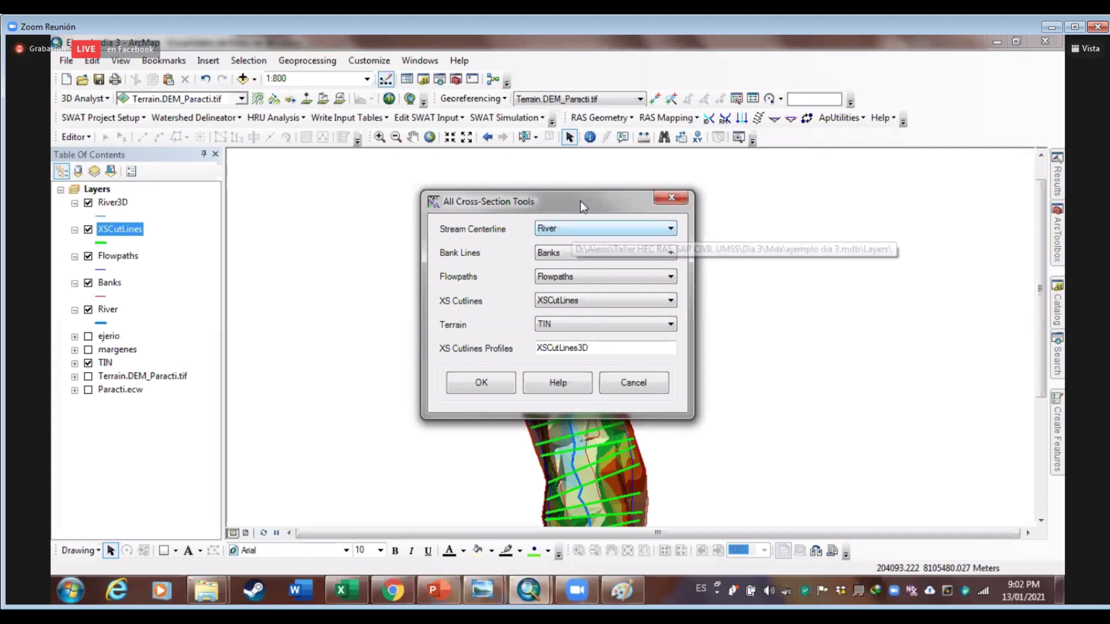
pyautogui.moveTo(554, 202); pyautogui.dragTo(810, 206)
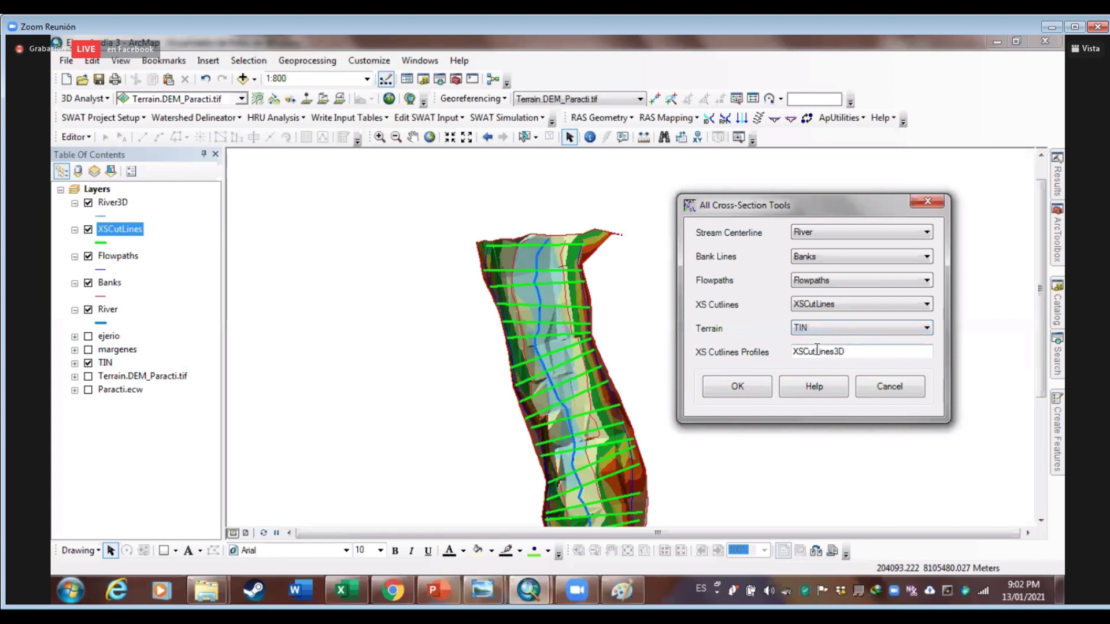
pyautogui.click(739, 388)
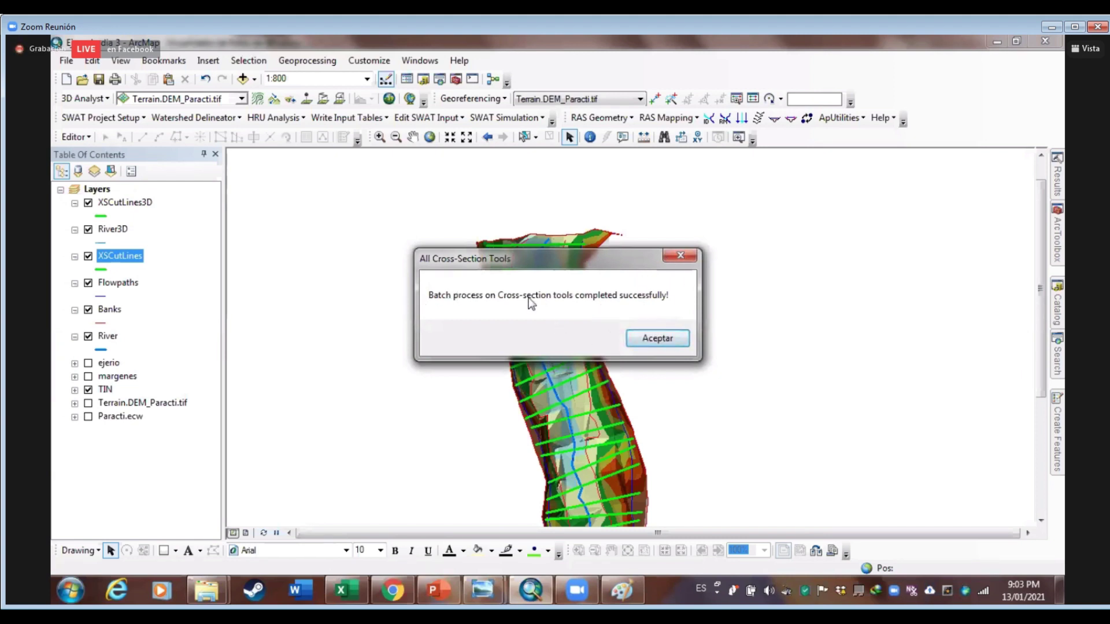
# Dismiss the completion message and pan along the river to inspect the cross-section lines
pyautogui.click(664, 342)
pyautogui.moveTo(708, 309); pyautogui.dragTo(665, 336)
pyautogui.moveTo(564, 317); pyautogui.dragTo(624, 274)
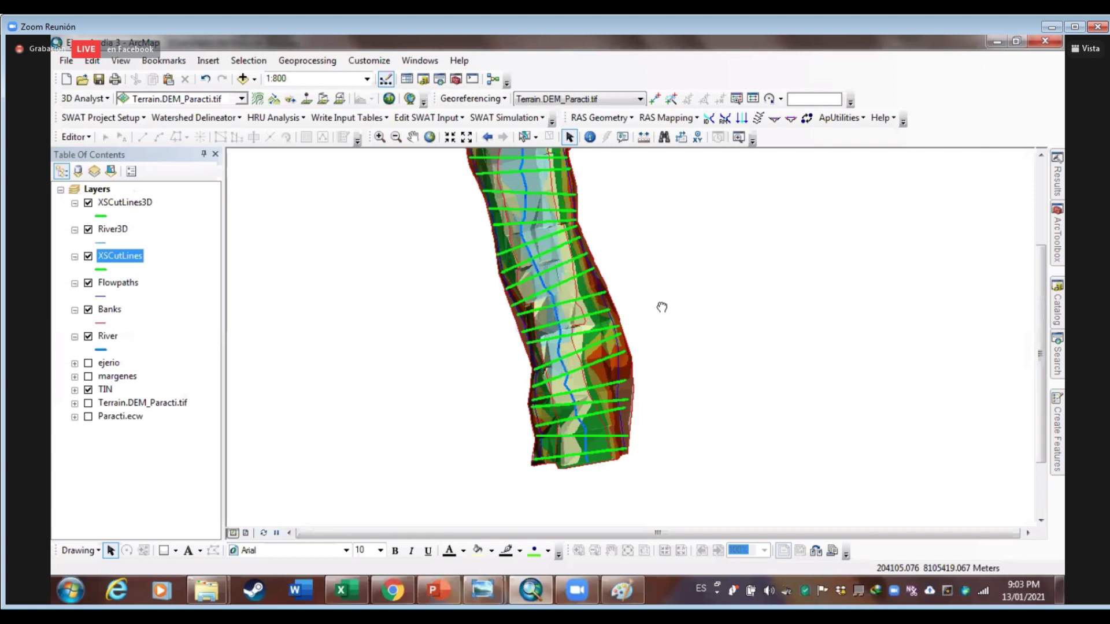
pyautogui.press('Up')
pyautogui.press('Up')
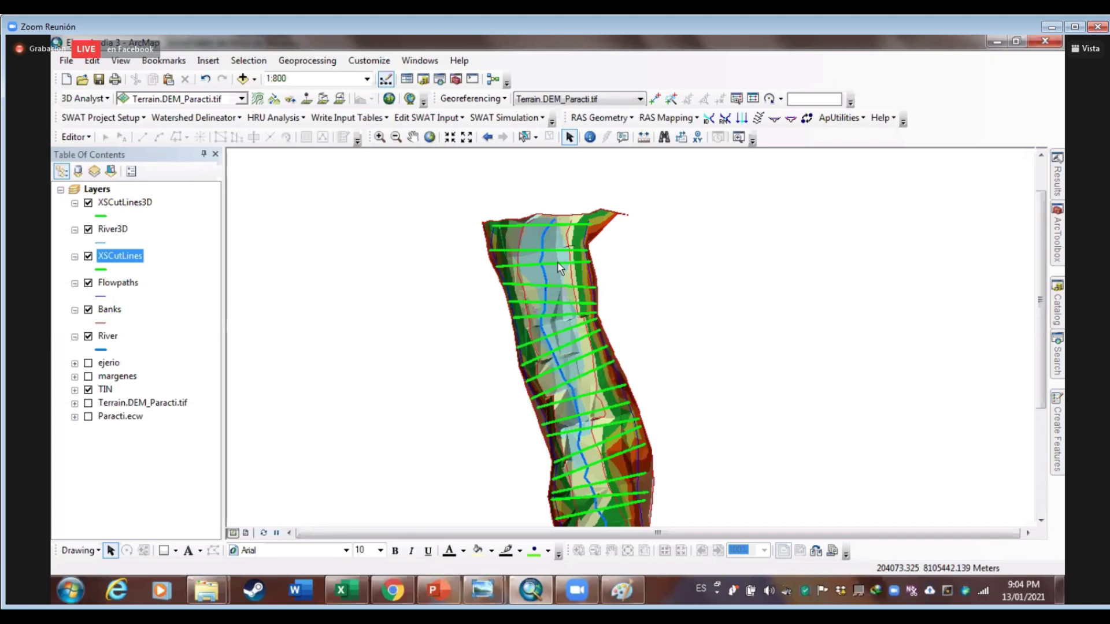
pyautogui.click(602, 124)
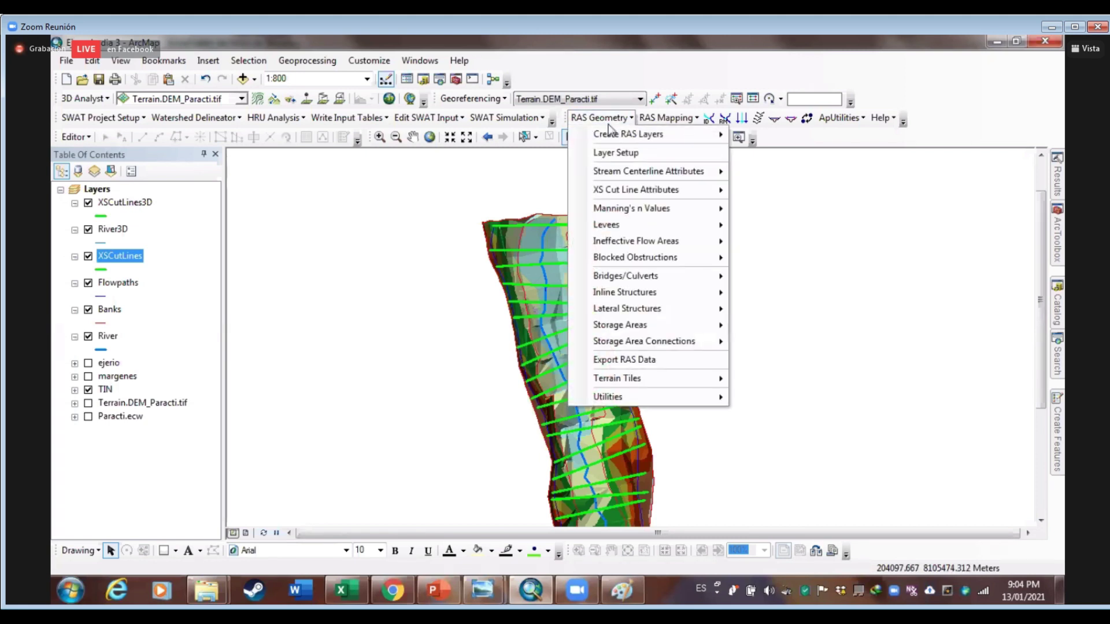
pyautogui.moveTo(719, 138)
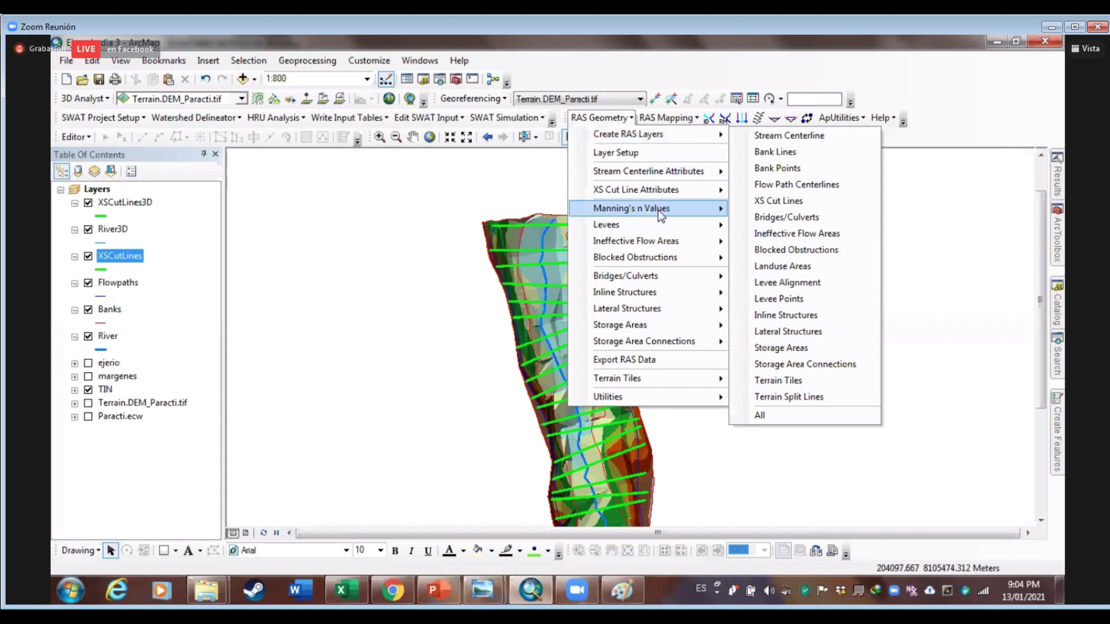
pyautogui.moveTo(636, 210)
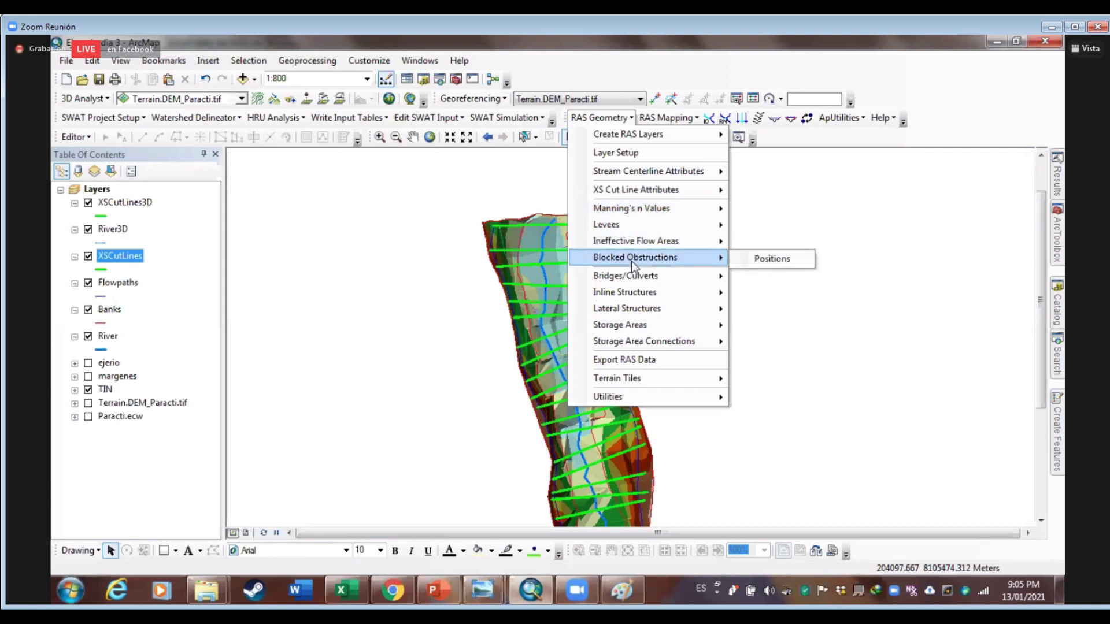
pyautogui.moveTo(632, 279)
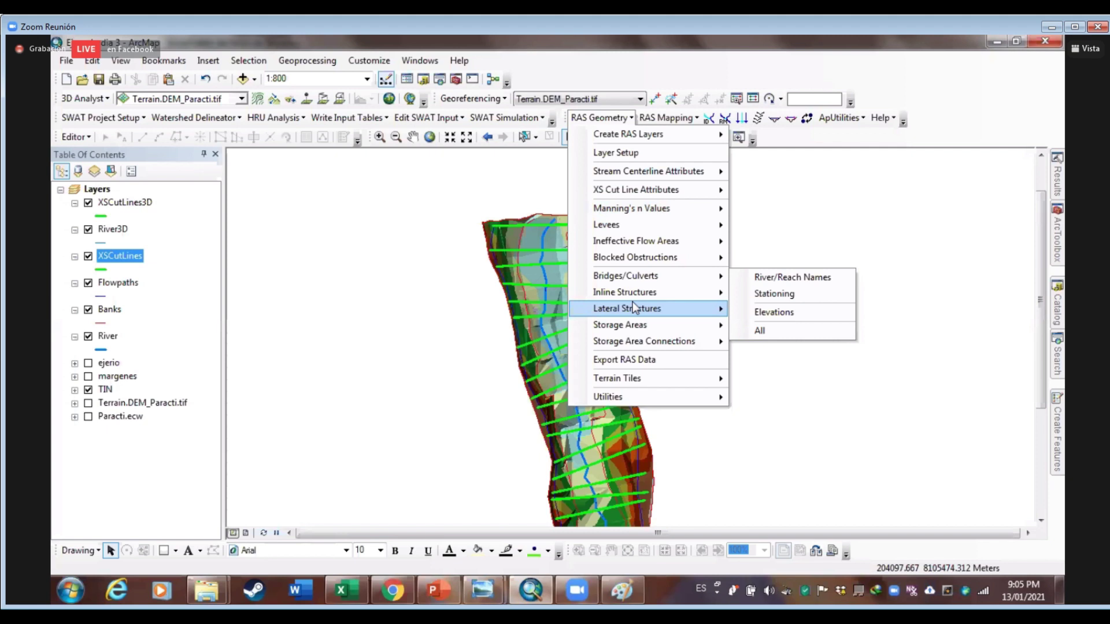
pyautogui.click(802, 223)
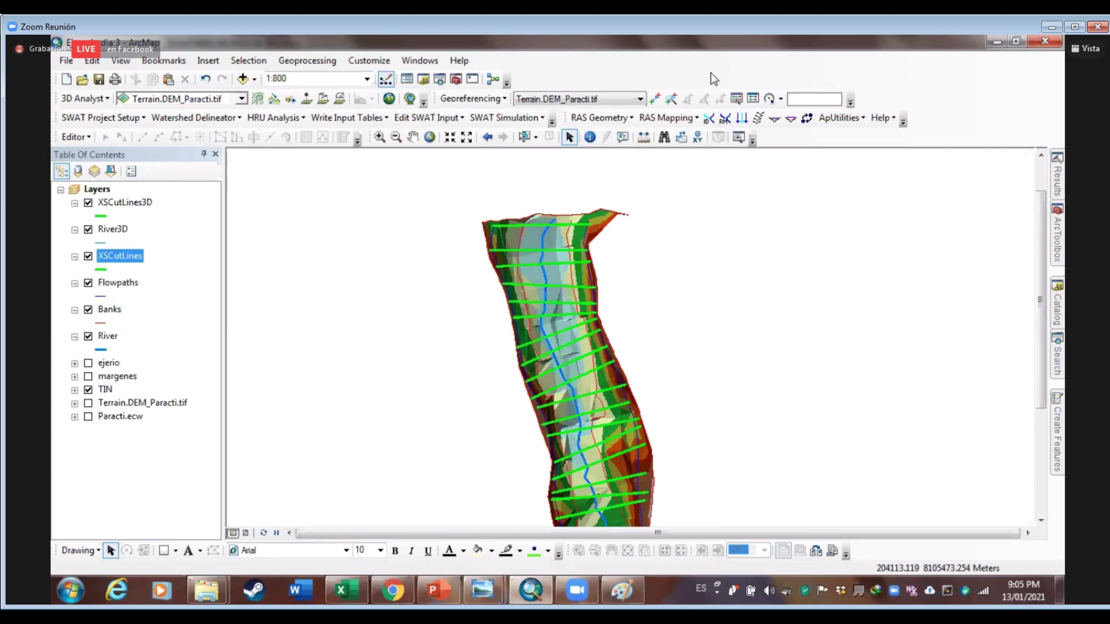
# In Export RAS Data, target a new Ras folder with output file Geometria_d3
pyautogui.click(627, 123)
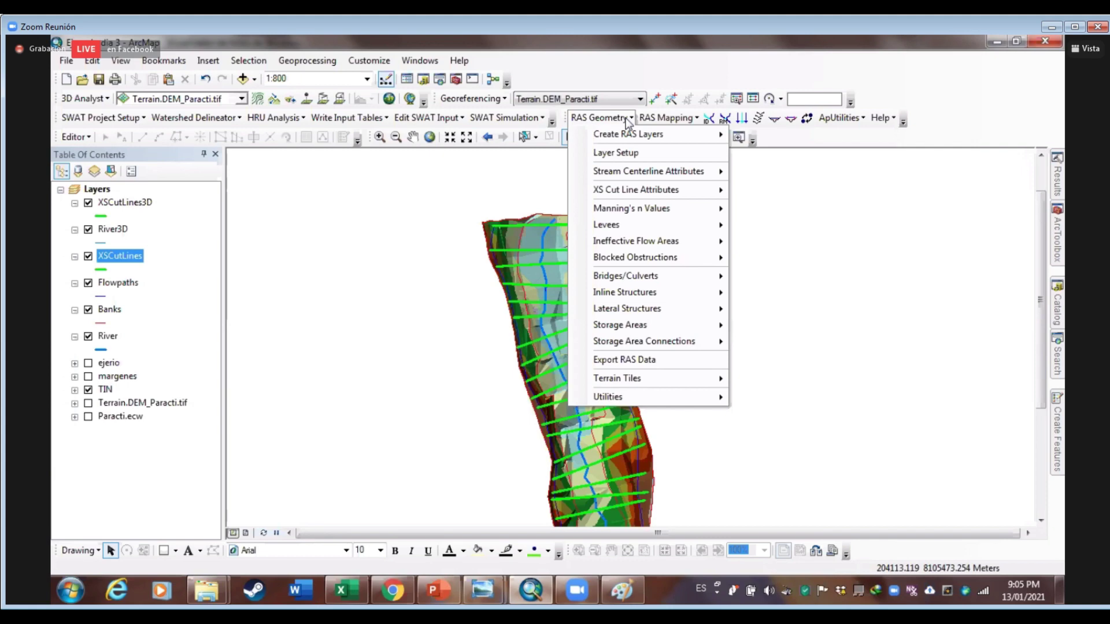
pyautogui.click(629, 361)
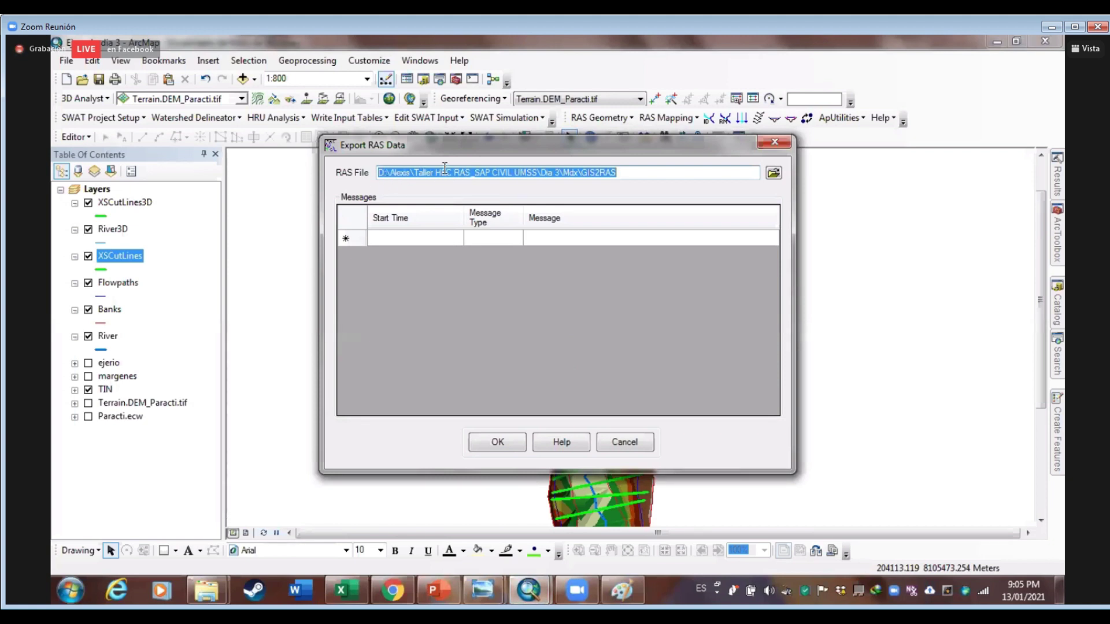
pyautogui.click(774, 174)
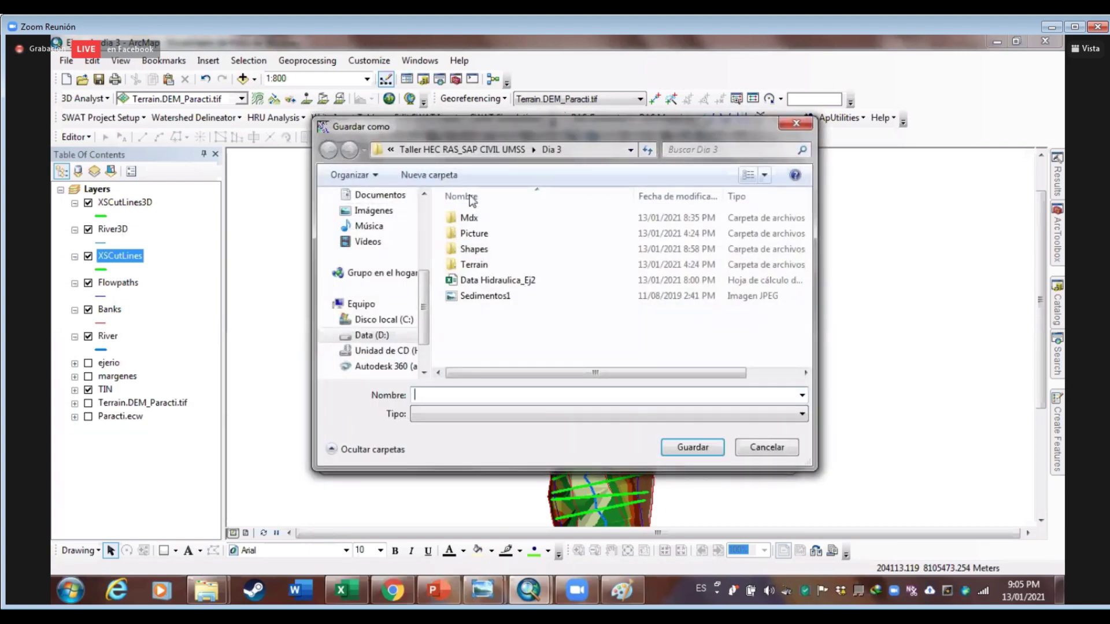
pyautogui.hotkey('ctrl', 'shift', 'n')
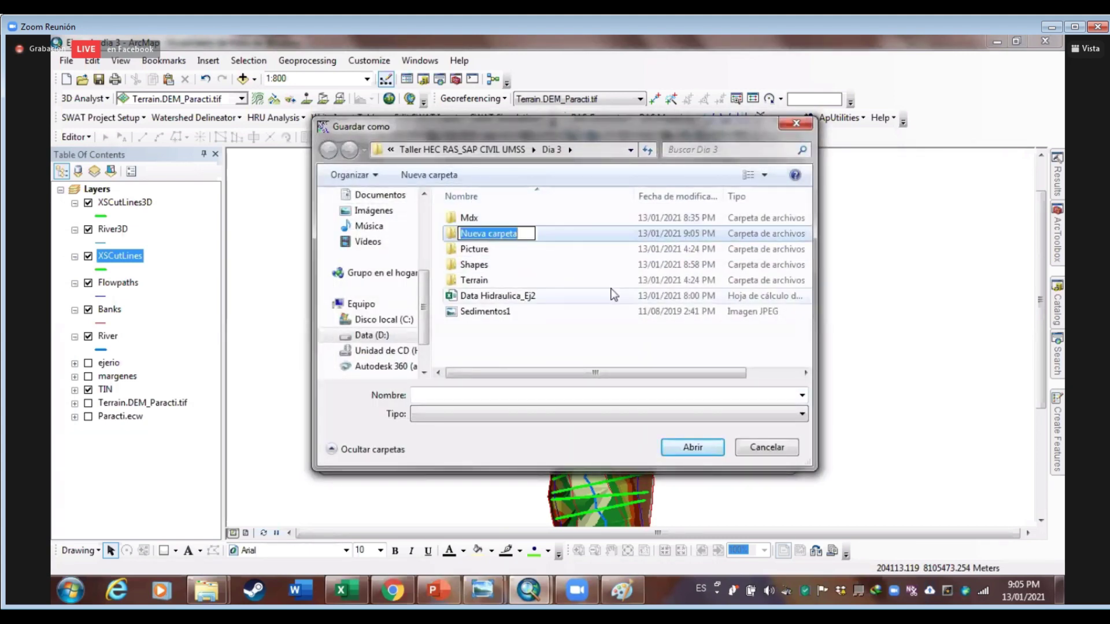
pyautogui.write('Ras')
pyautogui.press('Return')
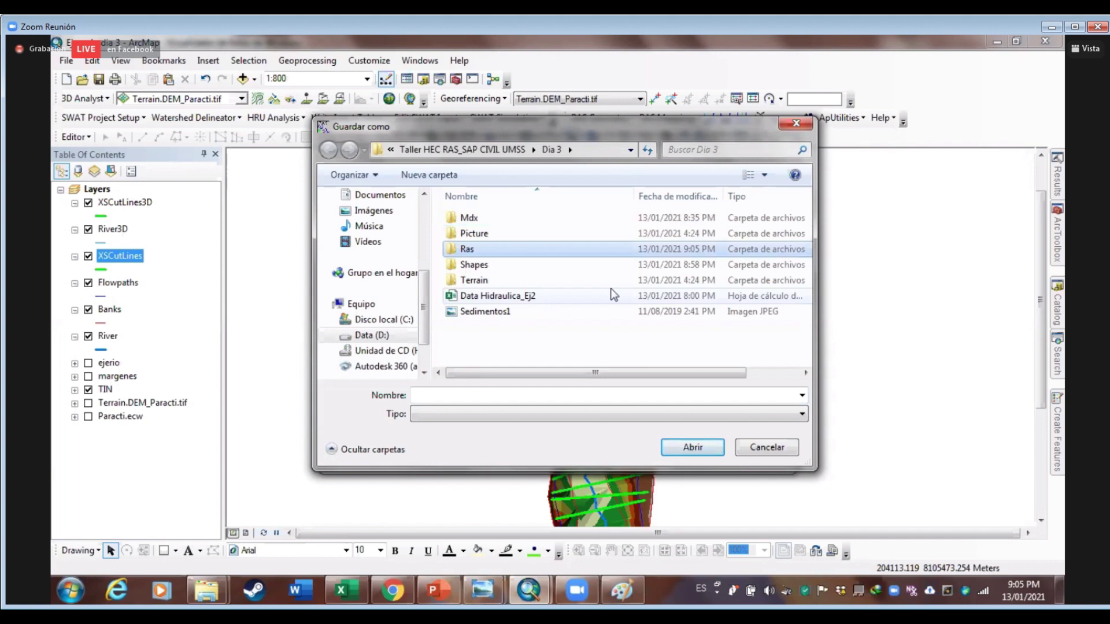
pyautogui.doubleClick(505, 251)
pyautogui.click(451, 394)
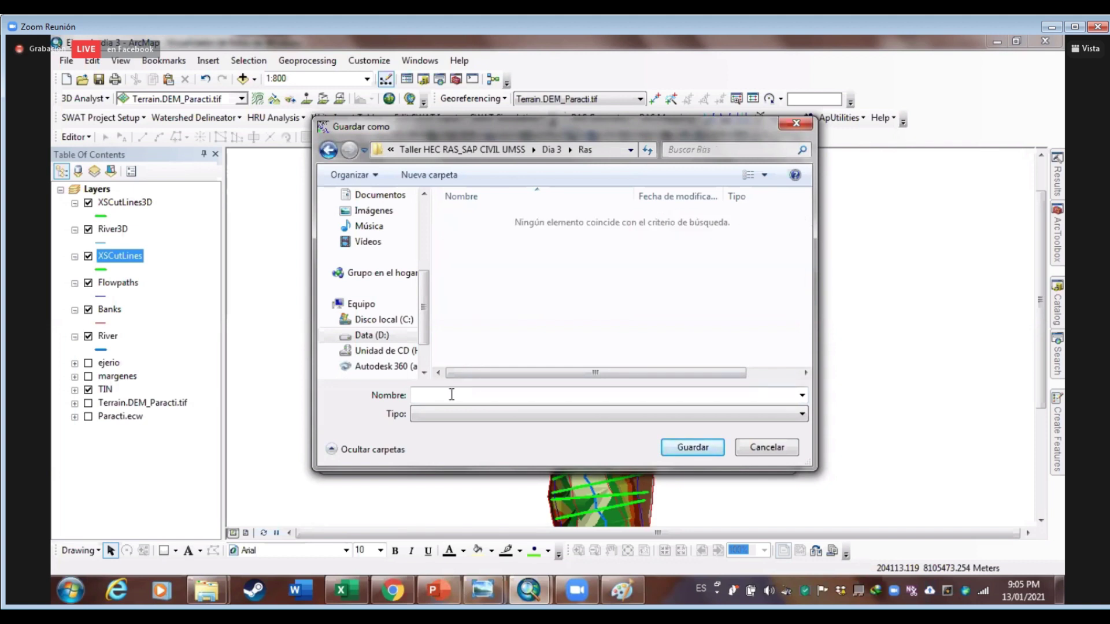
pyautogui.write('Geomet')
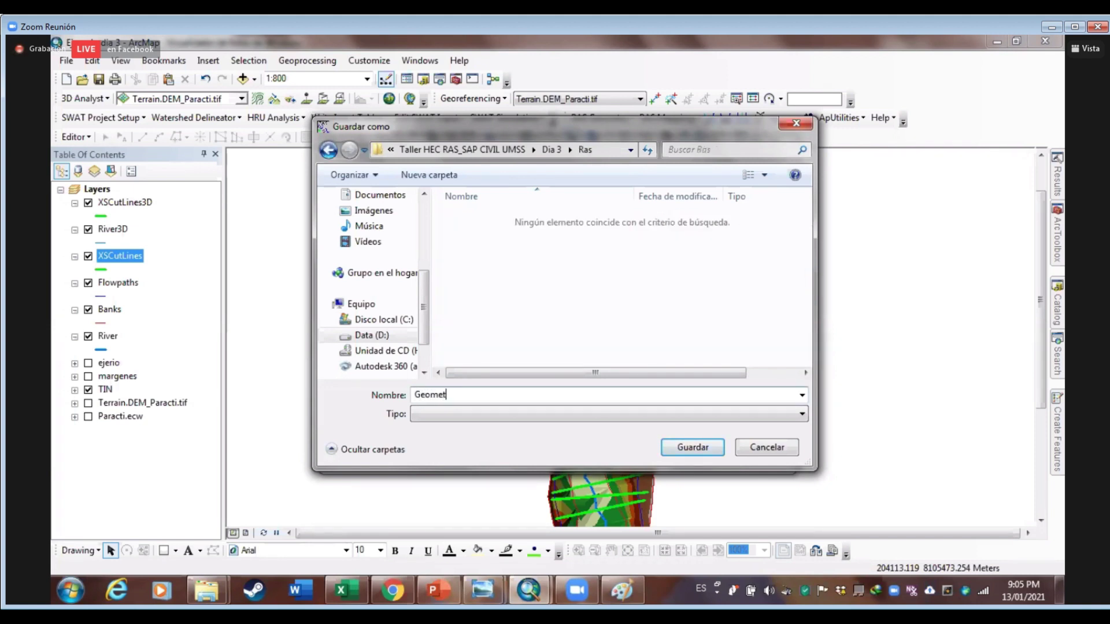
pyautogui.write('ria_d3')
pyautogui.click(687, 446)
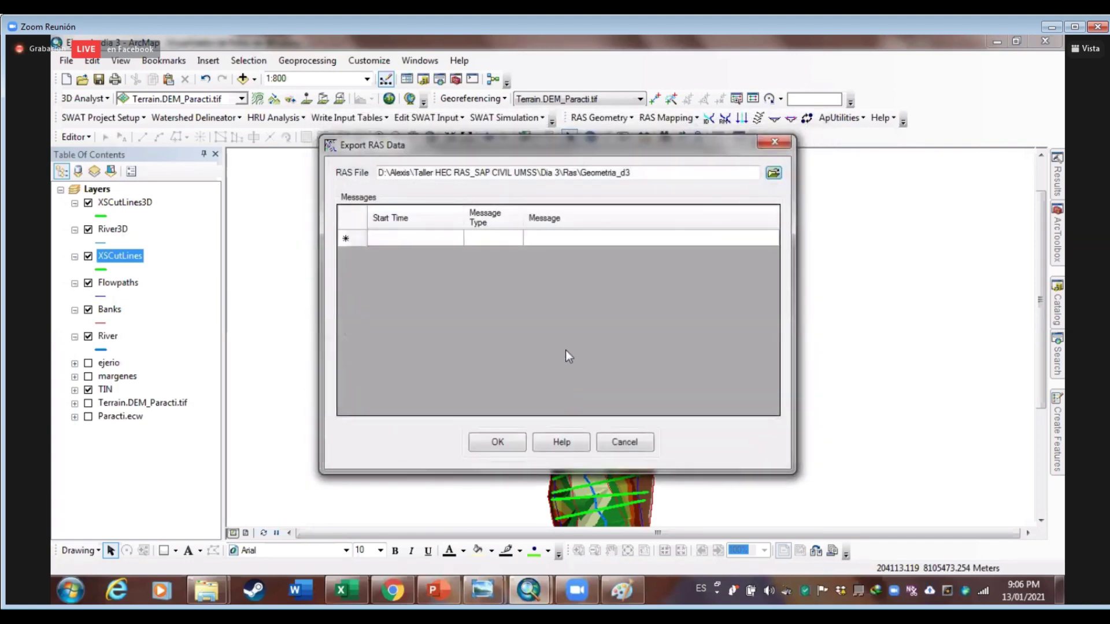
# Export the river geometry to Geometria_d3 and wait for the success message
pyautogui.click(512, 443)
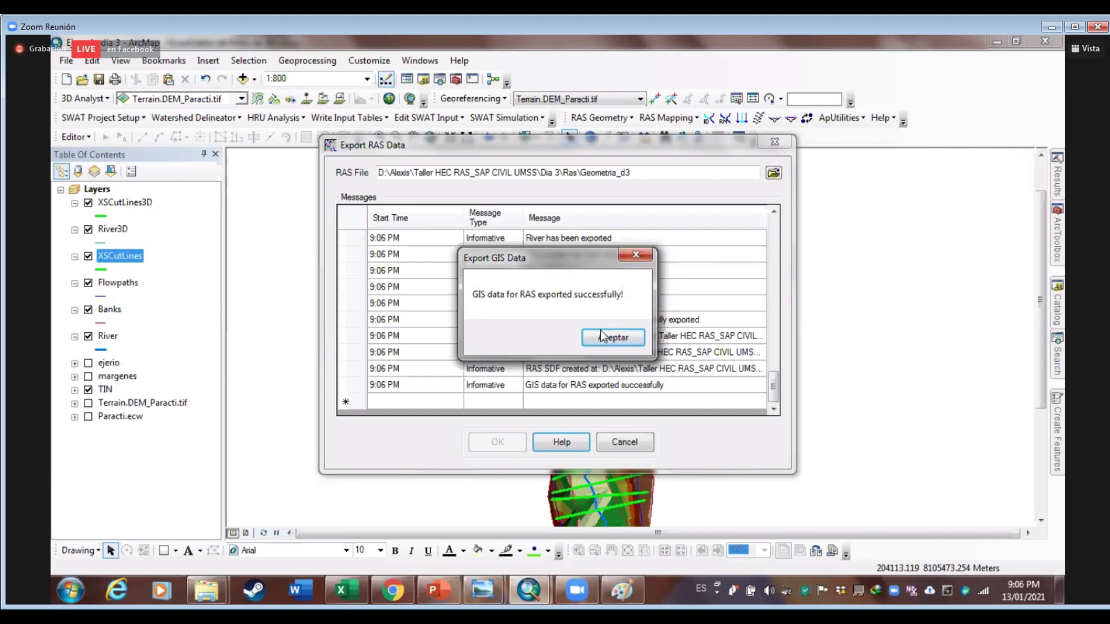
# View the Sedimentos1 river photo in Windows Photo Viewer, then minimize it
pyautogui.moveTo(483, 589)
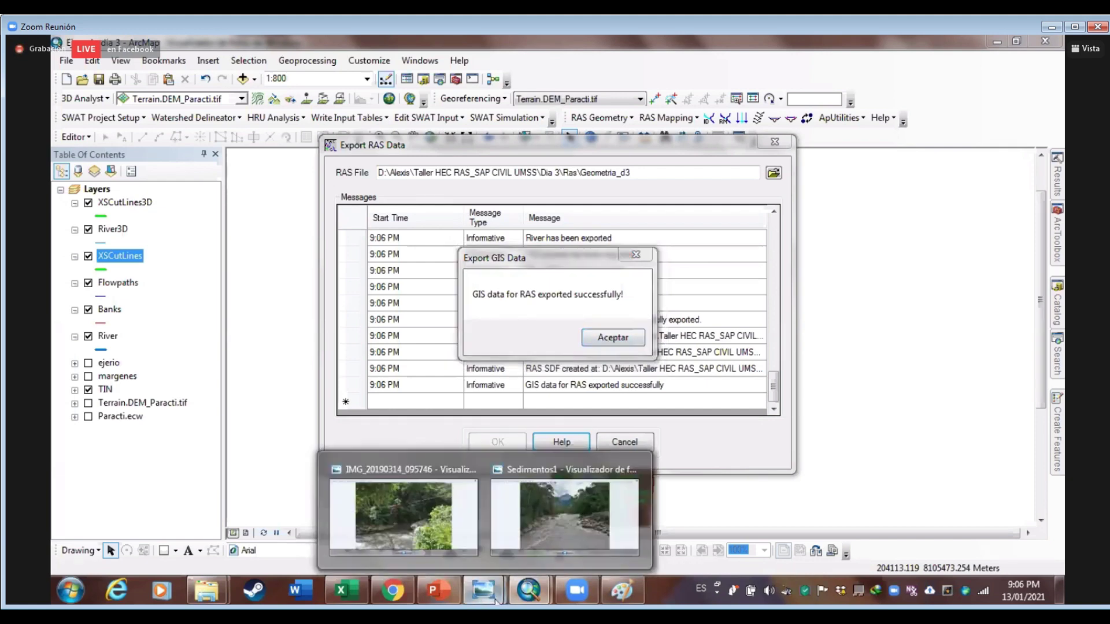
pyautogui.click(536, 529)
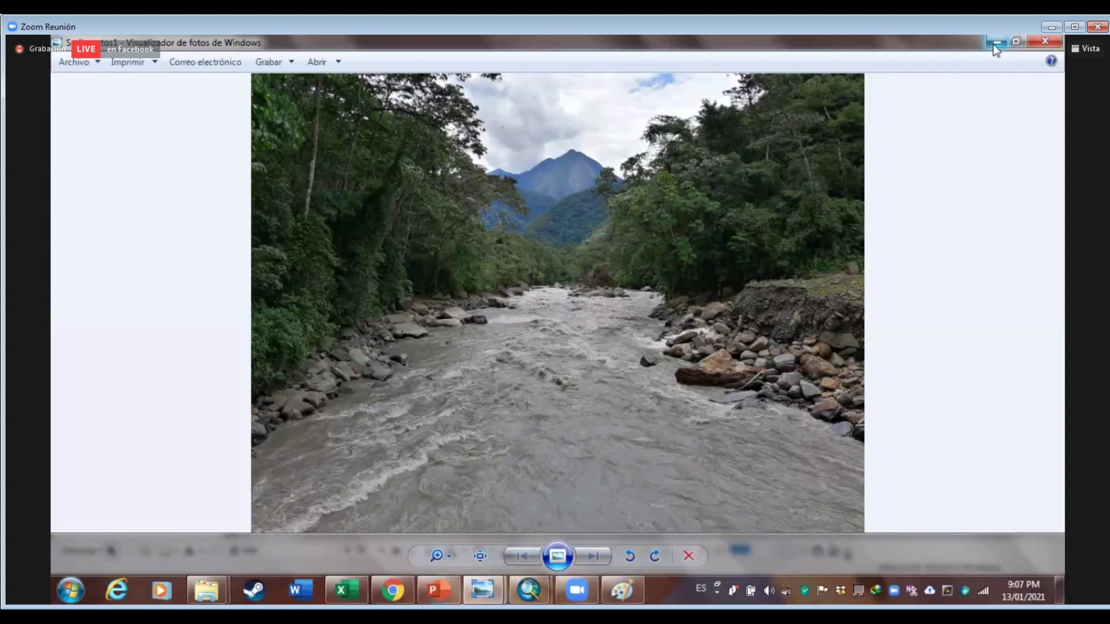
pyautogui.click(995, 43)
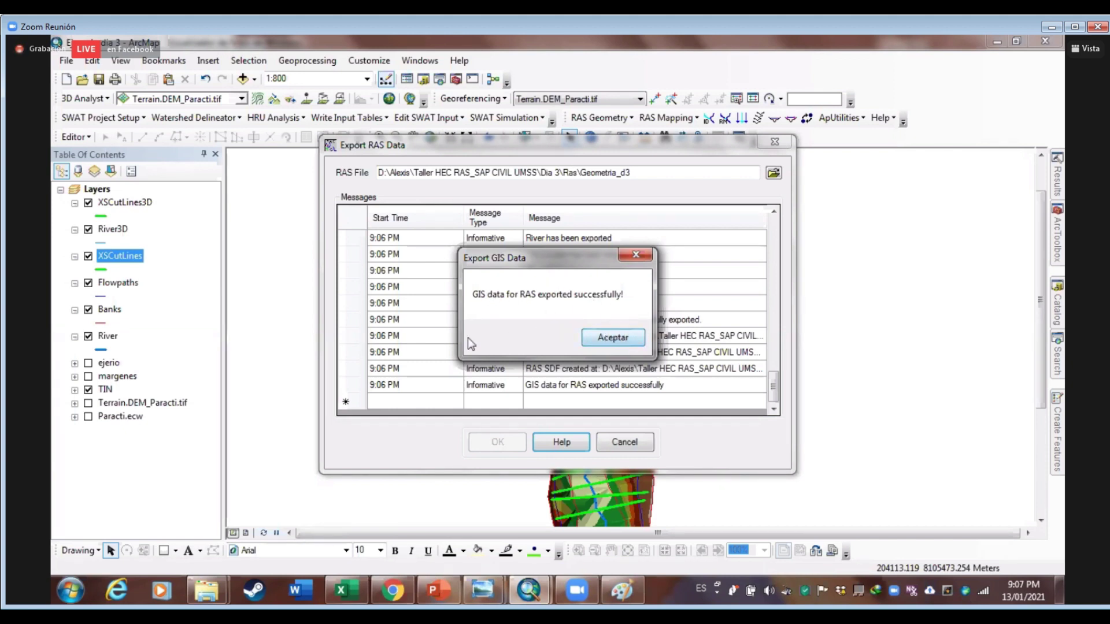
# Acknowledge the export success message and close the Export RAS Data window
pyautogui.press('Return')
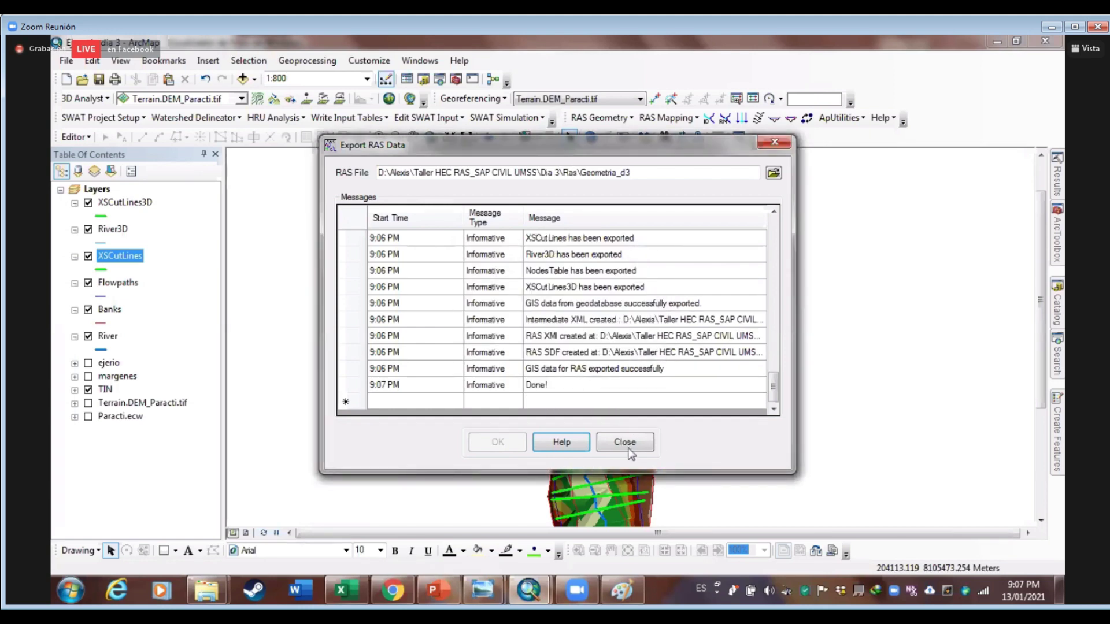
pyautogui.click(627, 445)
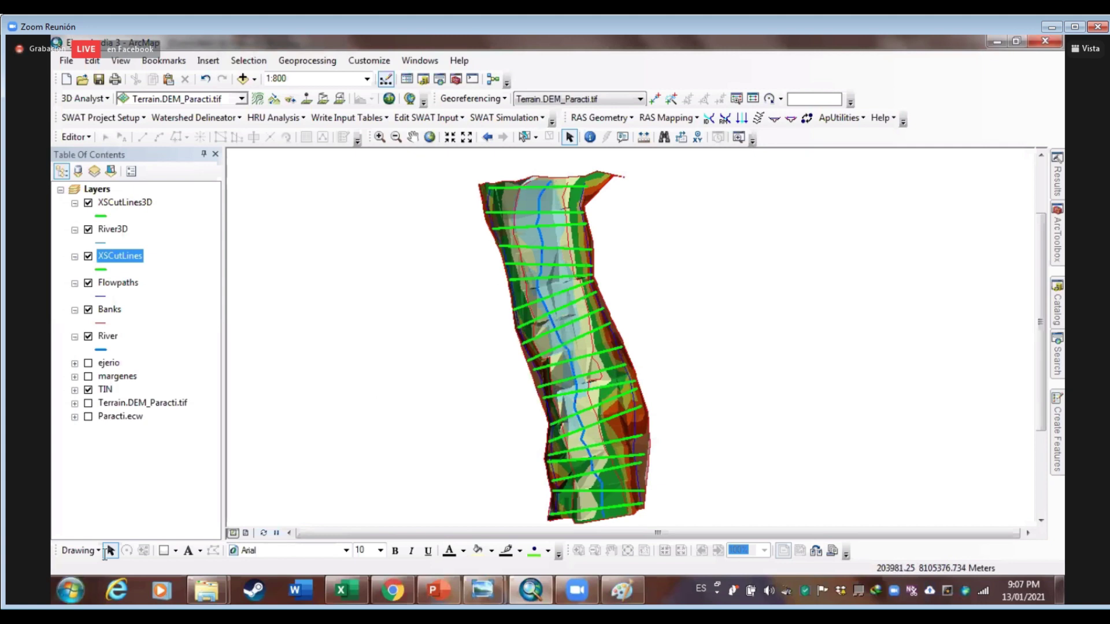
# Launch HEC-RAS 5.0.5 from the Windows Start menu
pyautogui.click(70, 590)
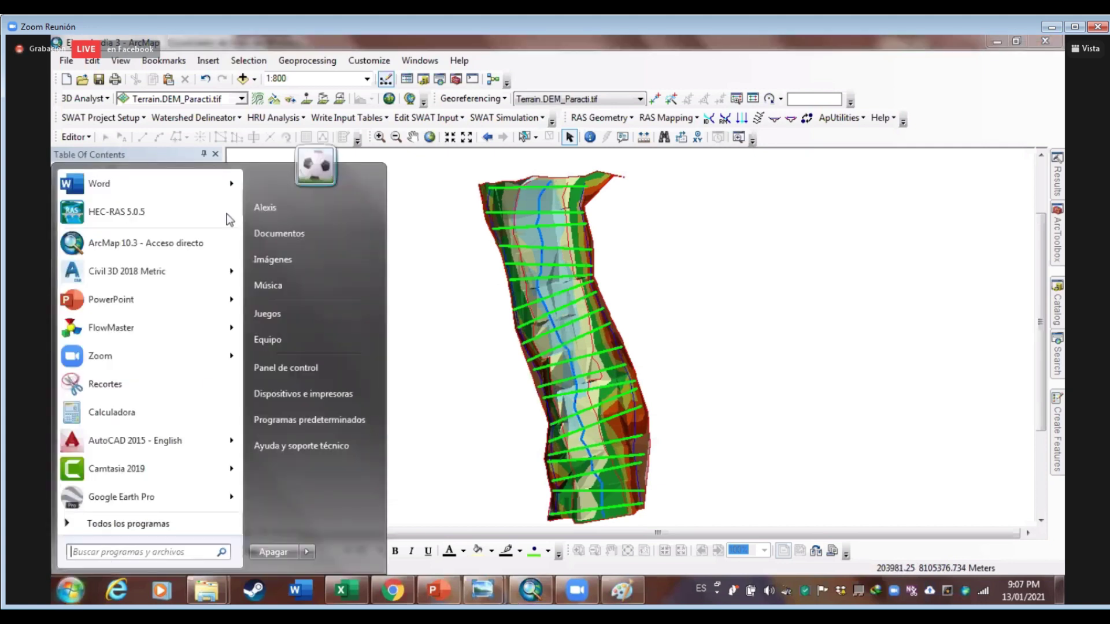
pyautogui.click(132, 219)
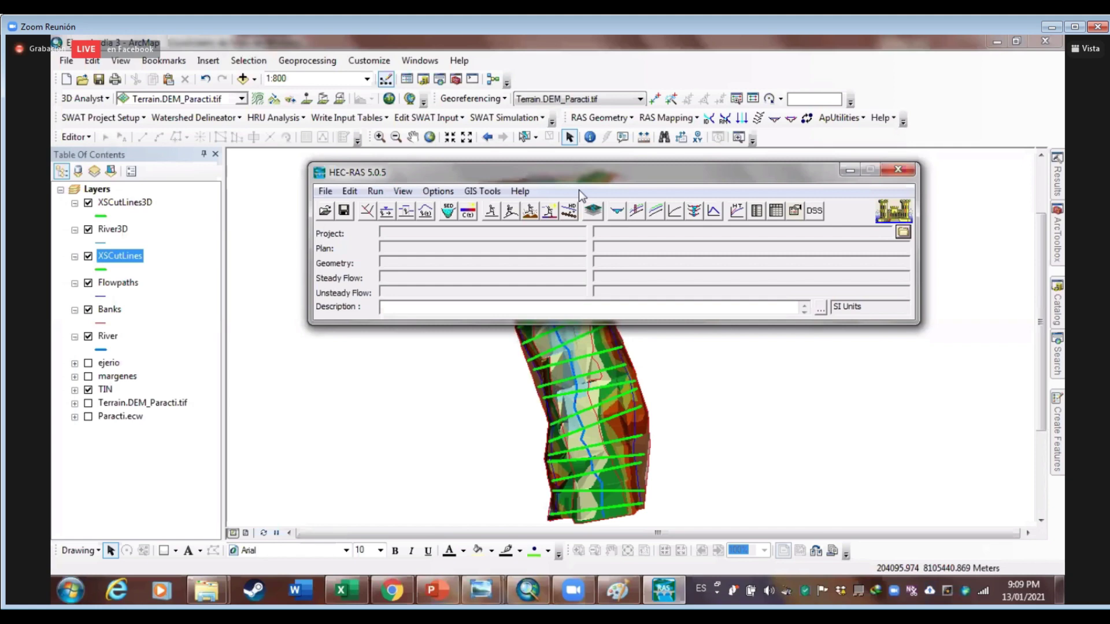
# Bring ArcMap's river map in front of HEC-RAS and zoom around the cross-section cut lines
pyautogui.click(255, 36)
pyautogui.scroll(-3, 605, 509)
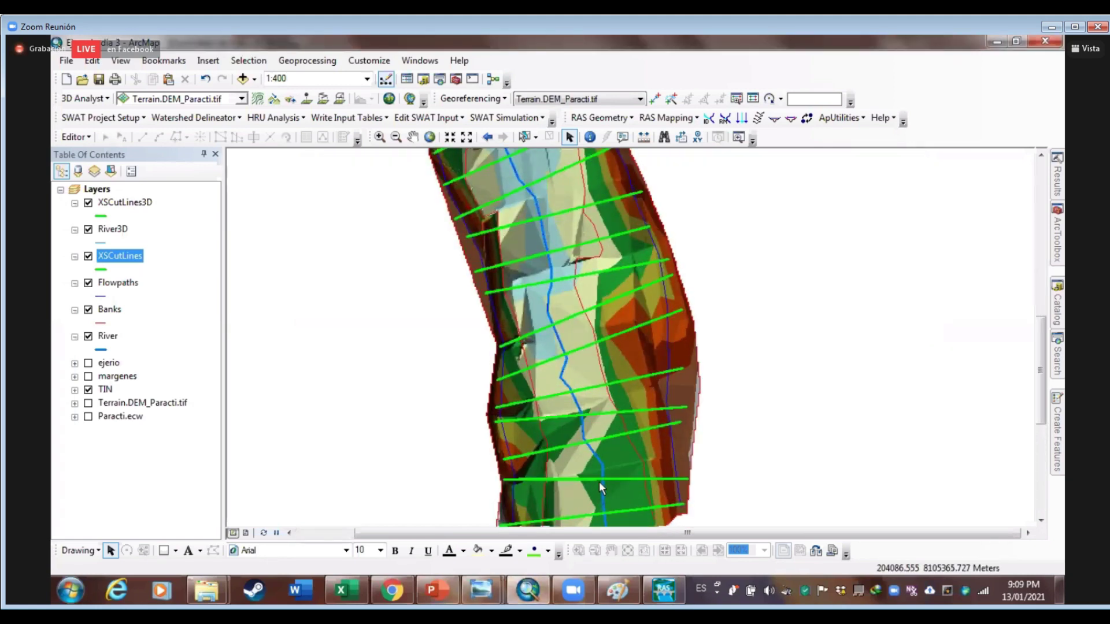
pyautogui.scroll(-1, 599, 481)
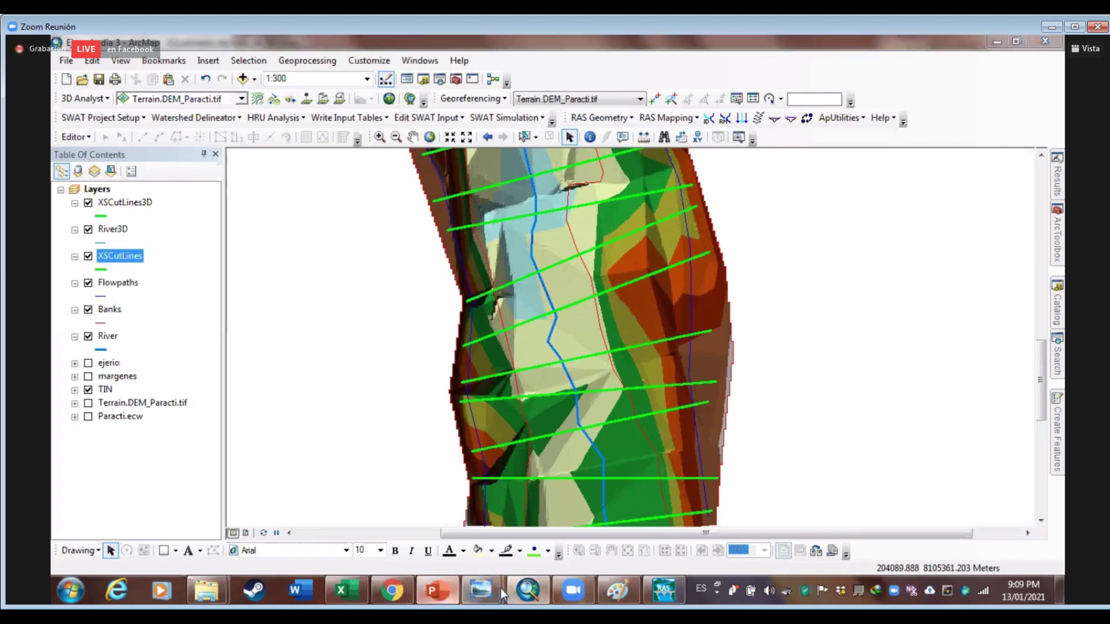
# Glance at the workshop slides, hide the river photo, and return to the river map on the TIN
pyautogui.hotkey('alt', 'Tab')
pyautogui.hotkey('alt', 'Tab')
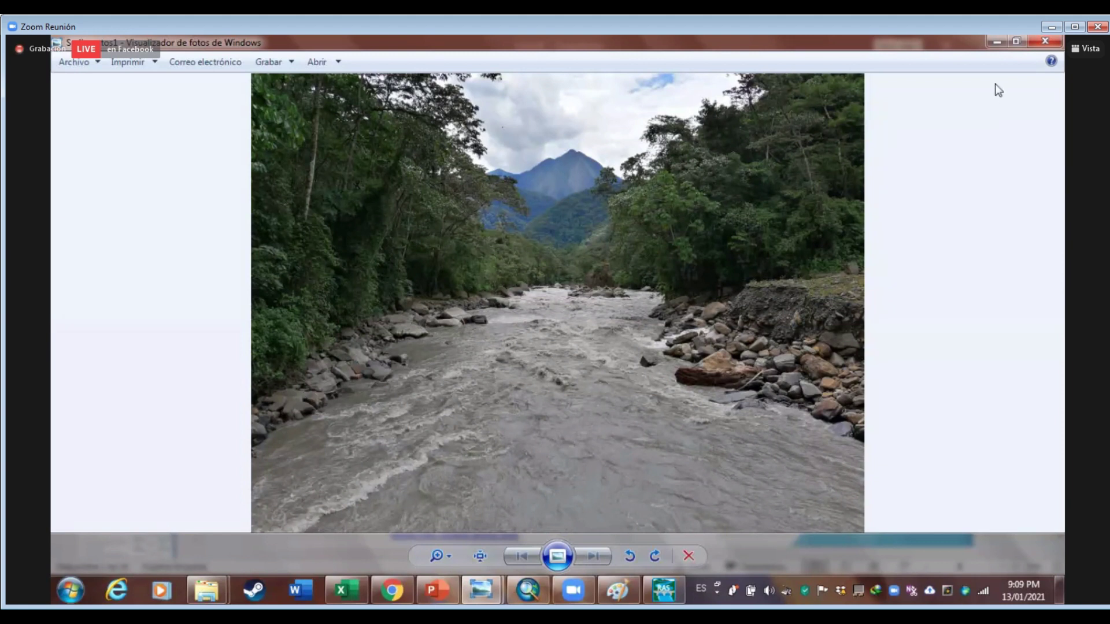
pyautogui.click(516, 597)
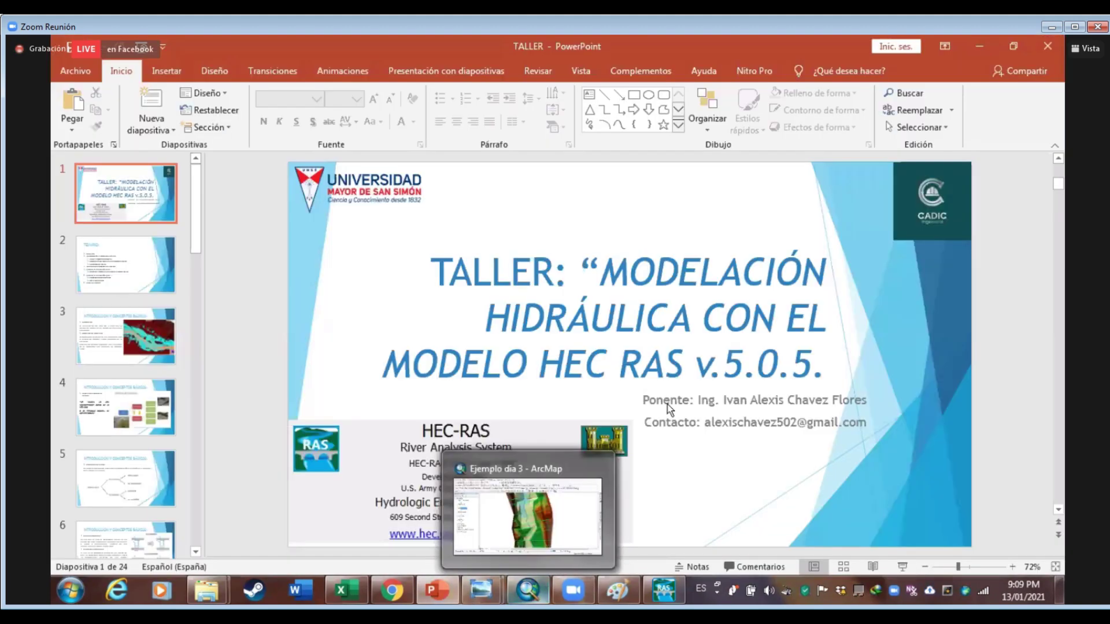
pyautogui.scroll(3, 604, 386)
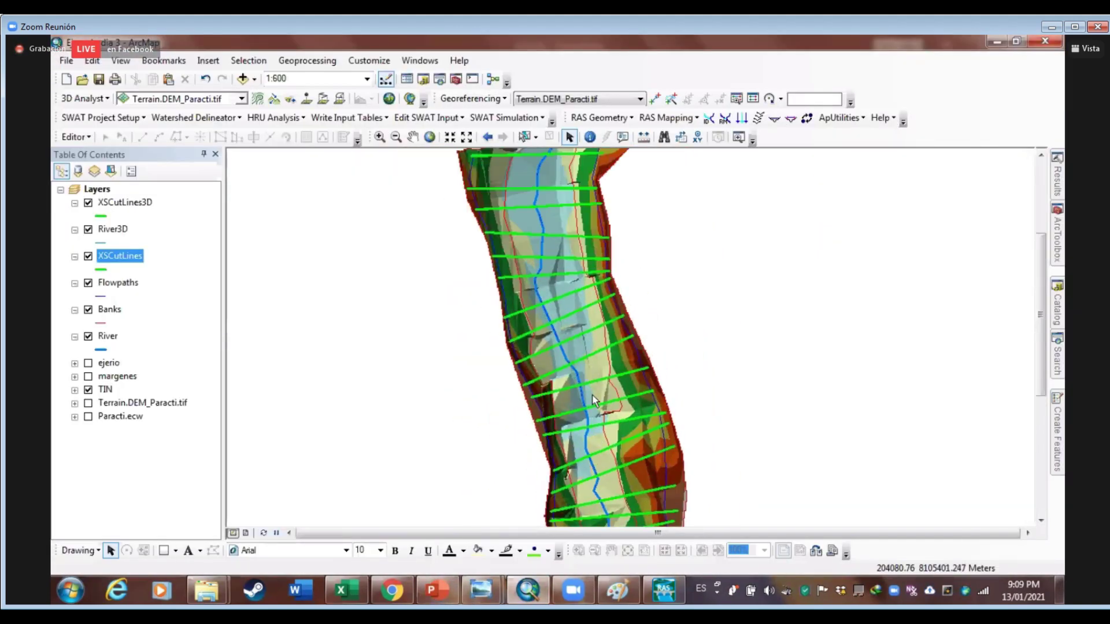
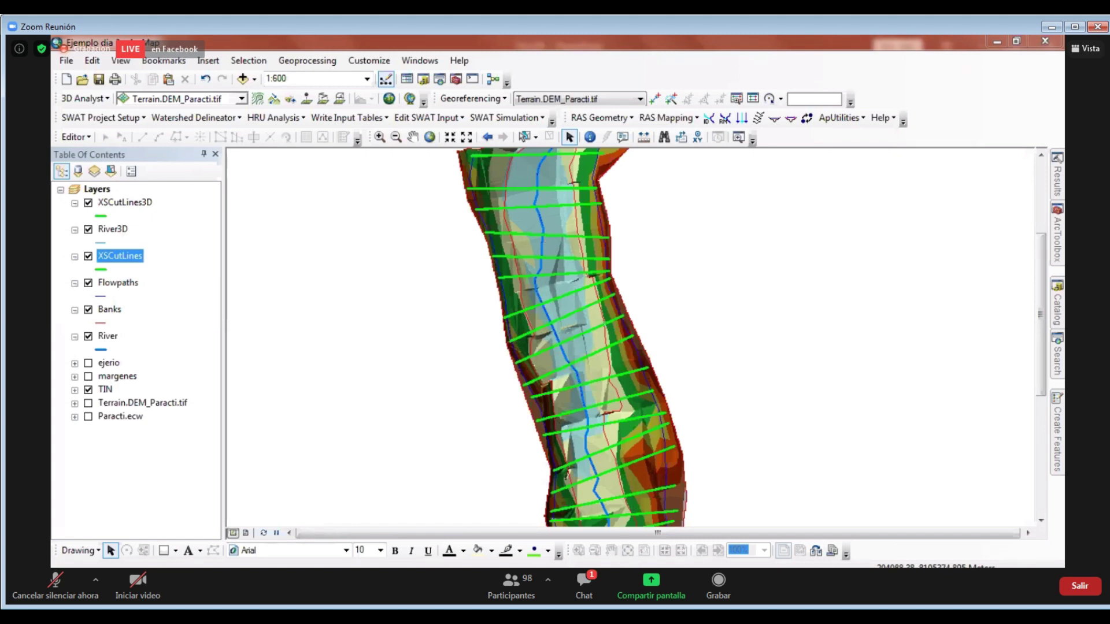
# Bring the HEC-RAS 5.0.5 window forward over ArcMap's Paracti river map
pyautogui.moveTo(663, 569)
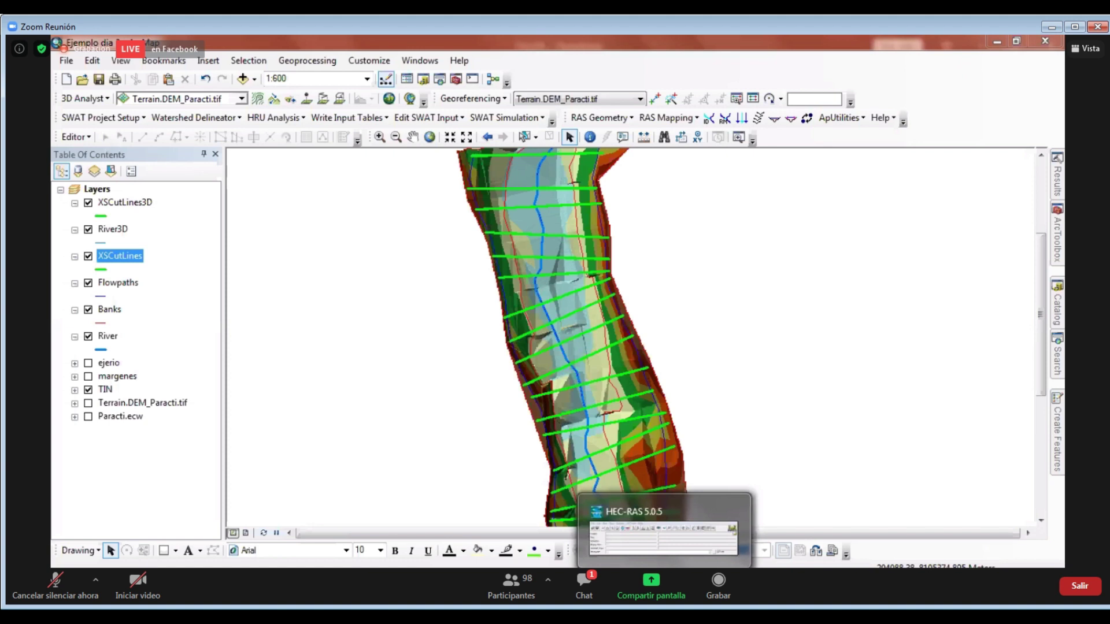
pyautogui.click(663, 537)
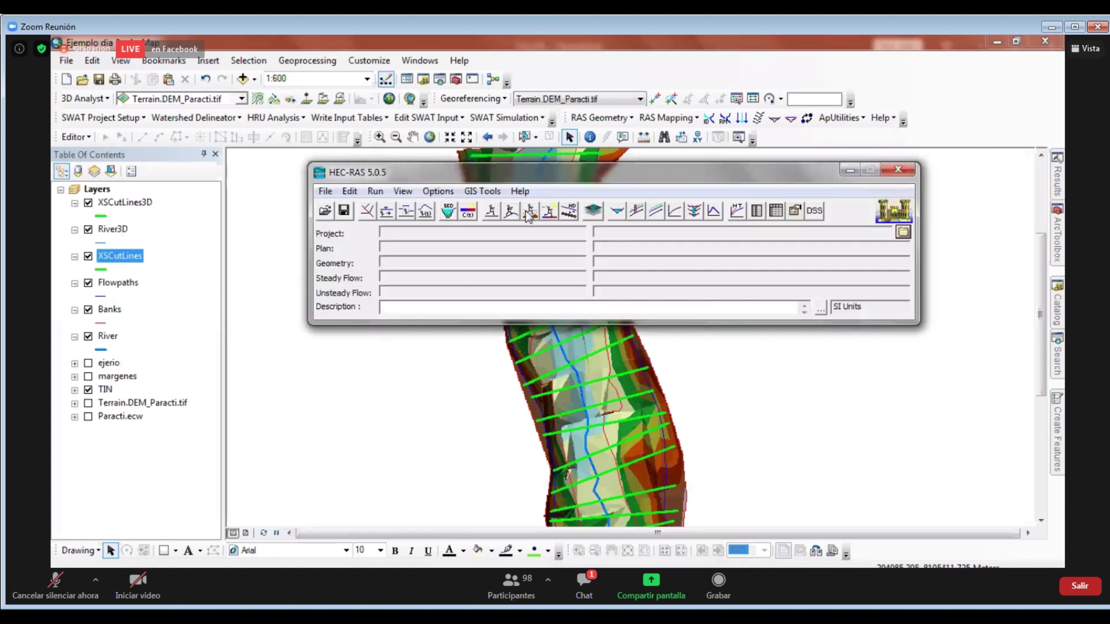
pyautogui.click(469, 214)
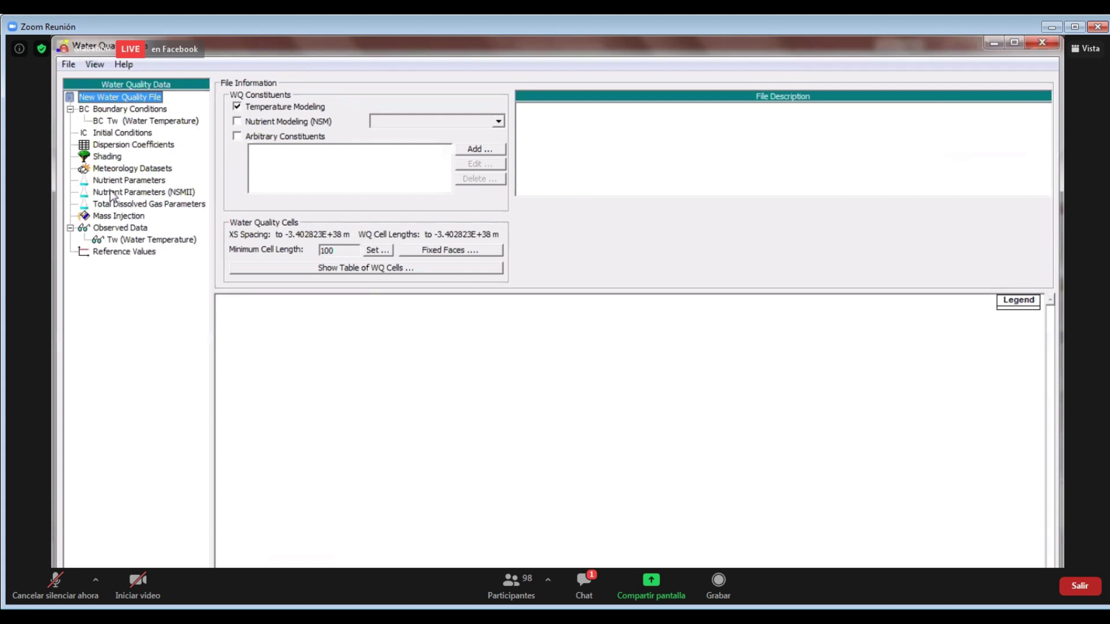
pyautogui.click(122, 133)
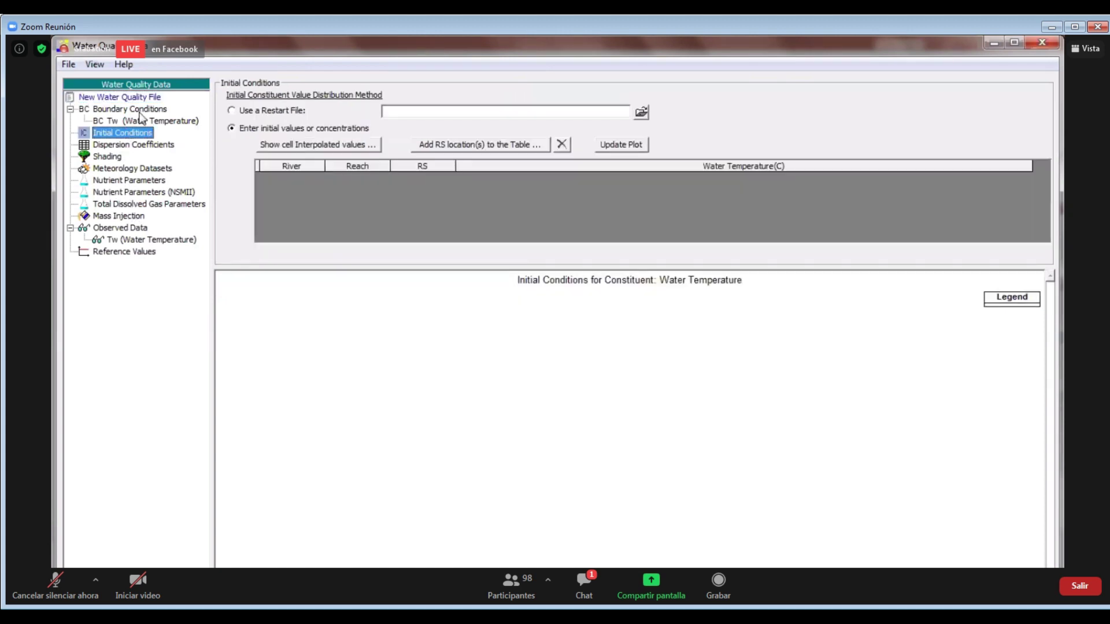
pyautogui.click(122, 147)
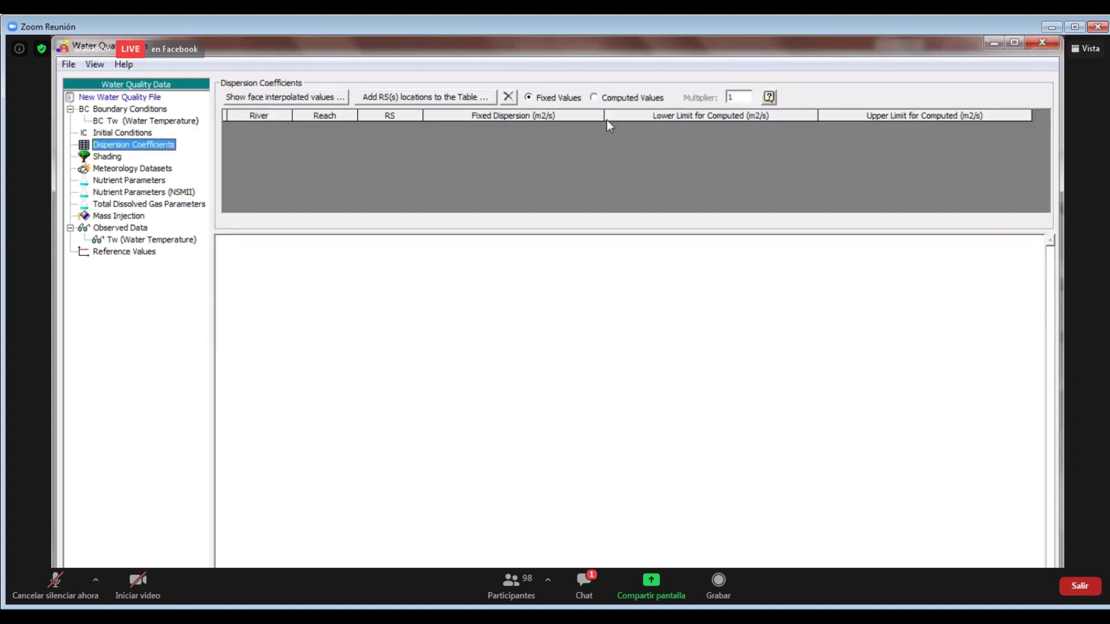
pyautogui.click(115, 157)
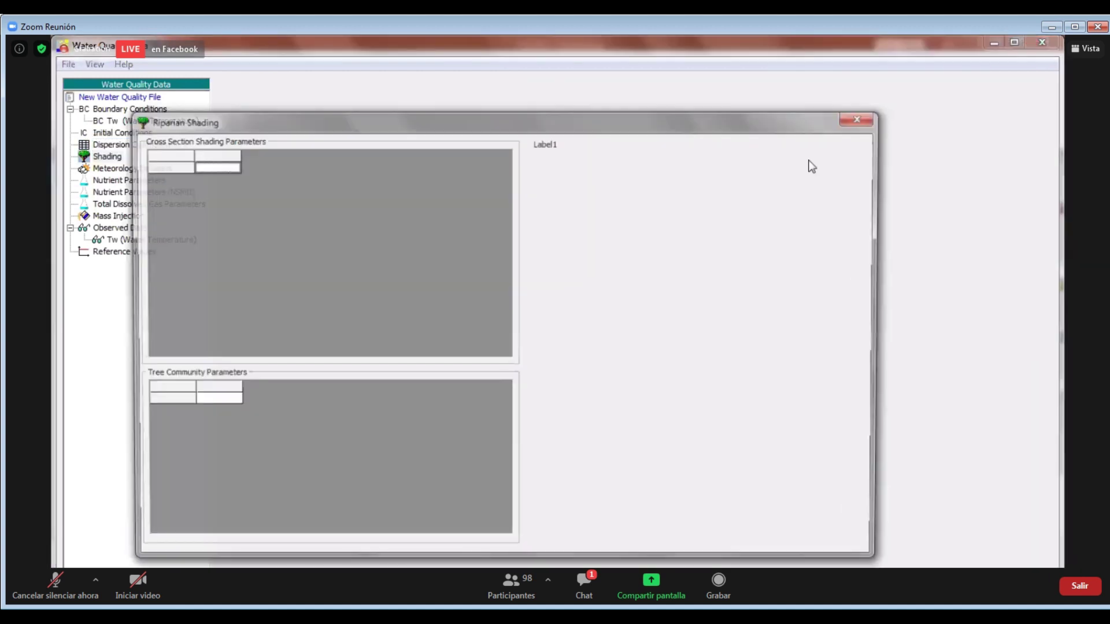
pyautogui.click(855, 120)
pyautogui.click(125, 169)
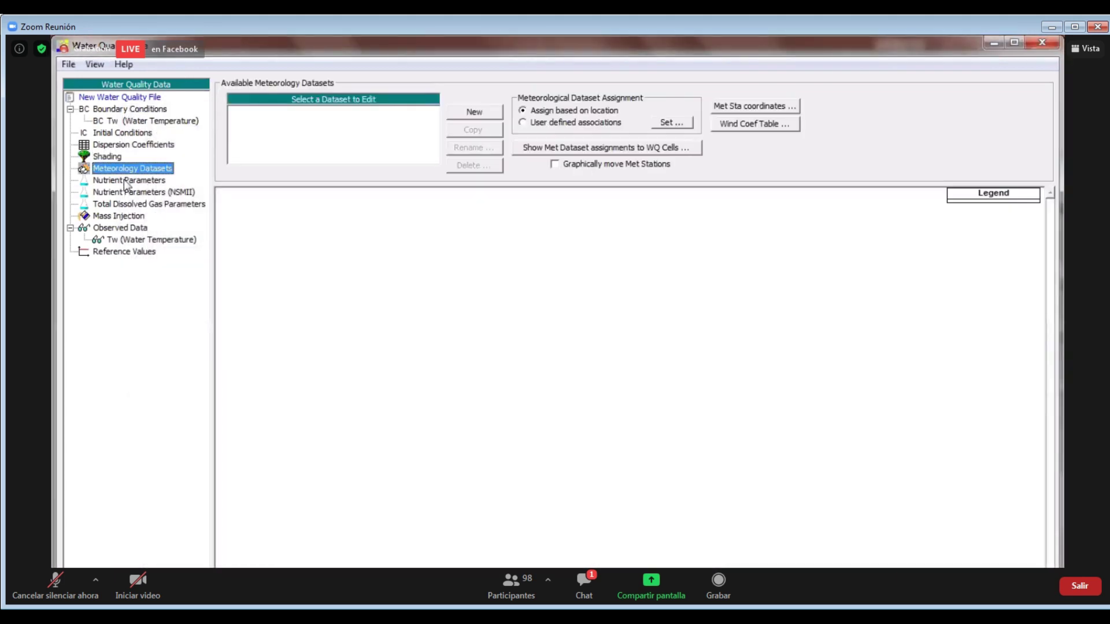
pyautogui.click(125, 182)
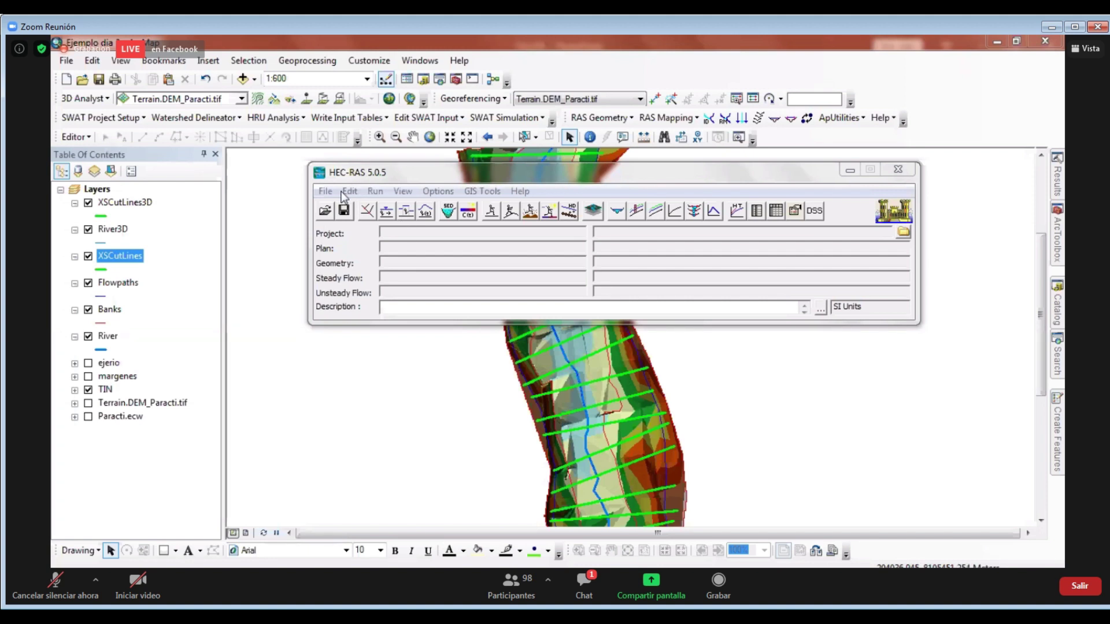
# Move the HEC-RAS window up and start a new project
pyautogui.moveTo(380, 176); pyautogui.dragTo(380, 164)
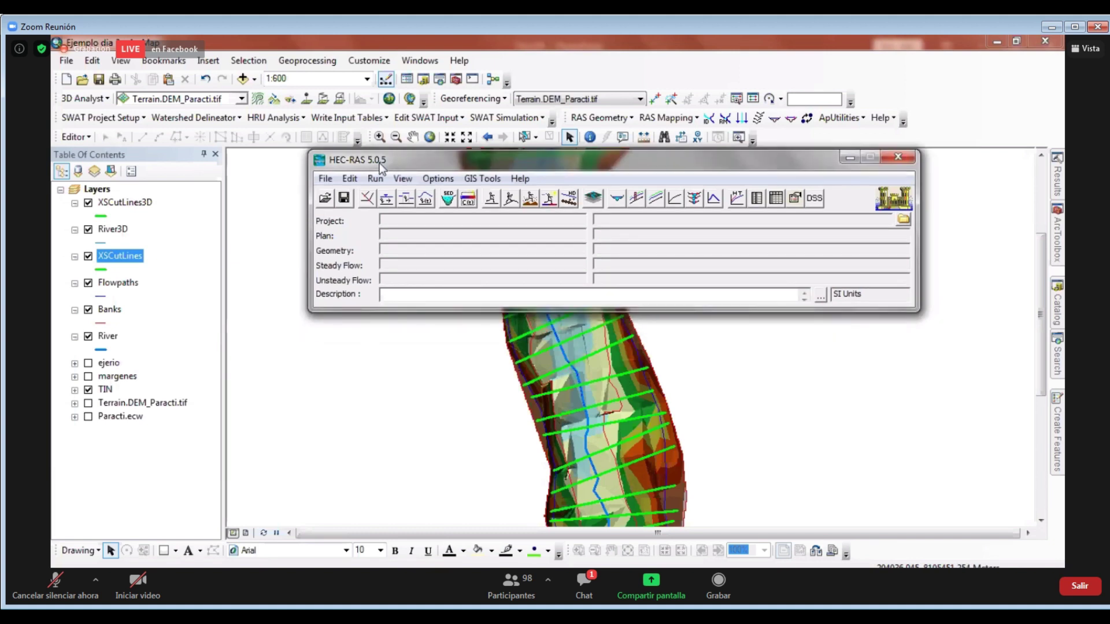
pyautogui.click(325, 179)
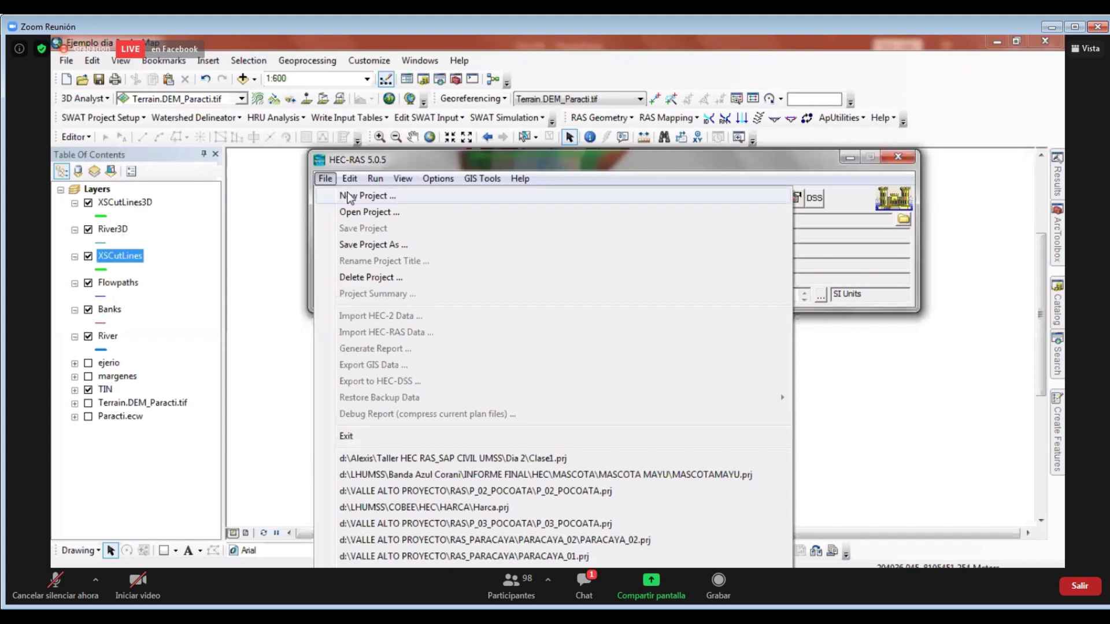
pyautogui.click(877, 299)
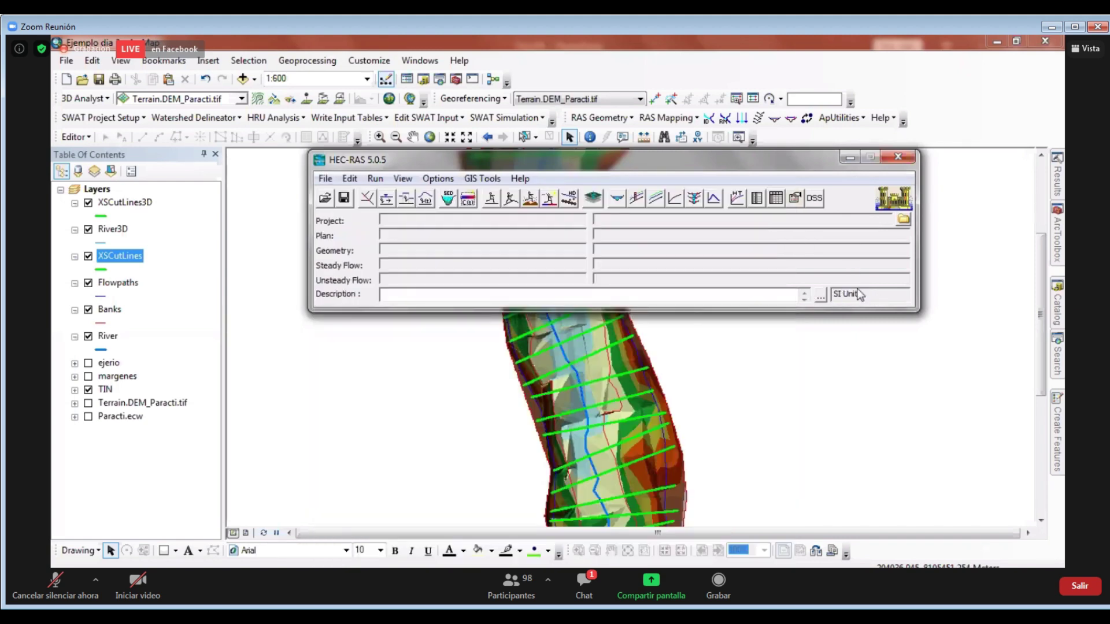
pyautogui.click(325, 178)
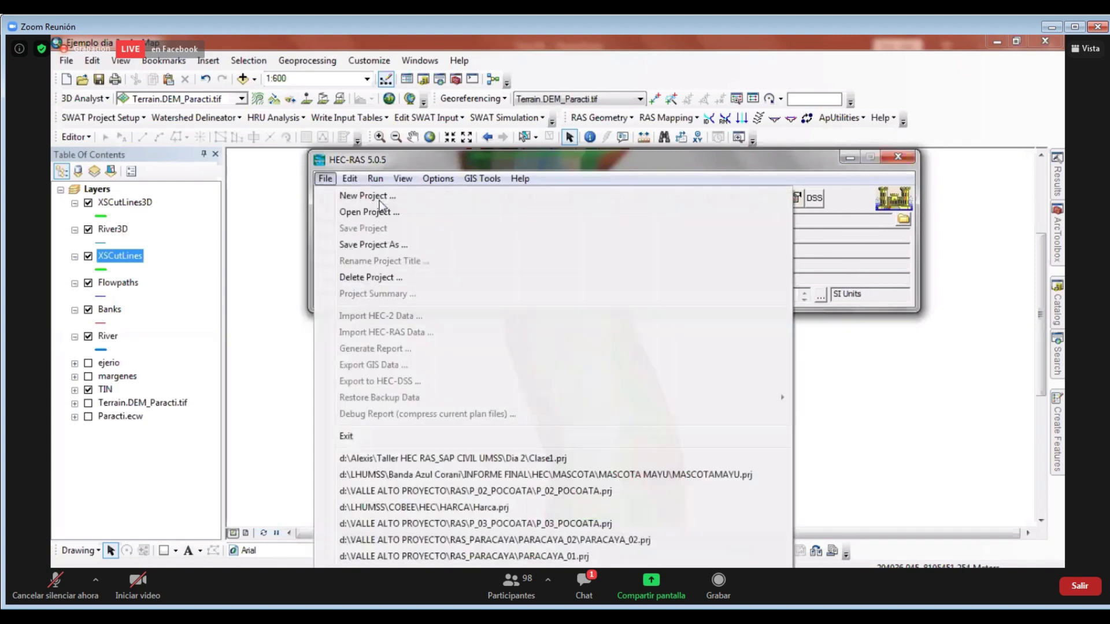
pyautogui.click(365, 194)
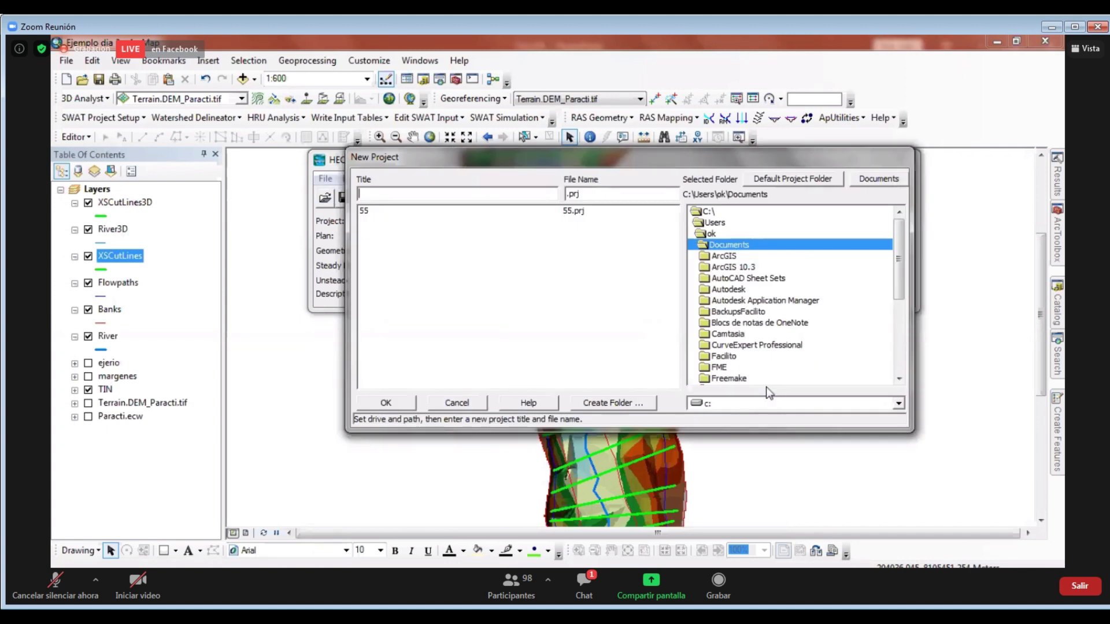
# Set the new project's location to the workshop's Dia 3\Ras folder on drive d:
pyautogui.click(751, 404)
pyautogui.click(746, 426)
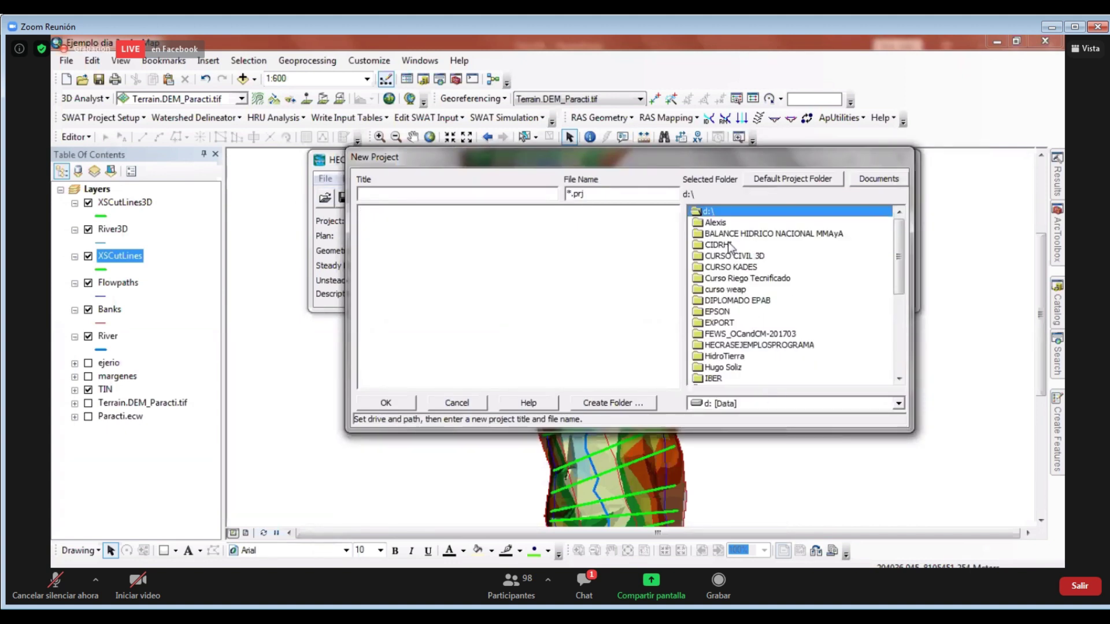
pyautogui.doubleClick(717, 223)
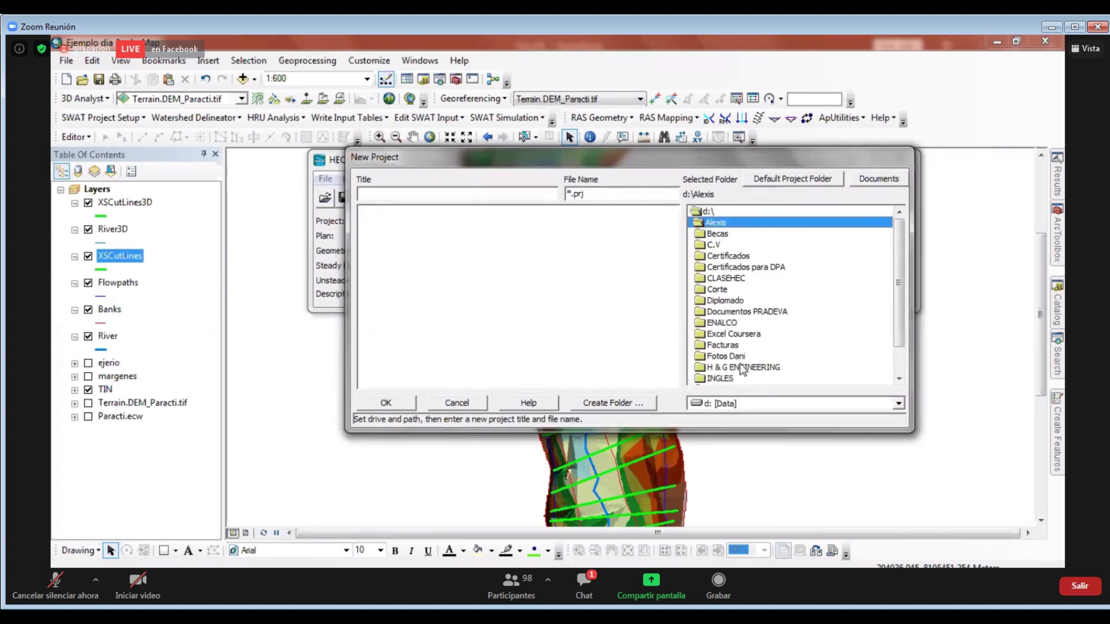
pyautogui.click(746, 367)
pyautogui.scroll(-1, 747, 368)
pyautogui.doubleClick(746, 368)
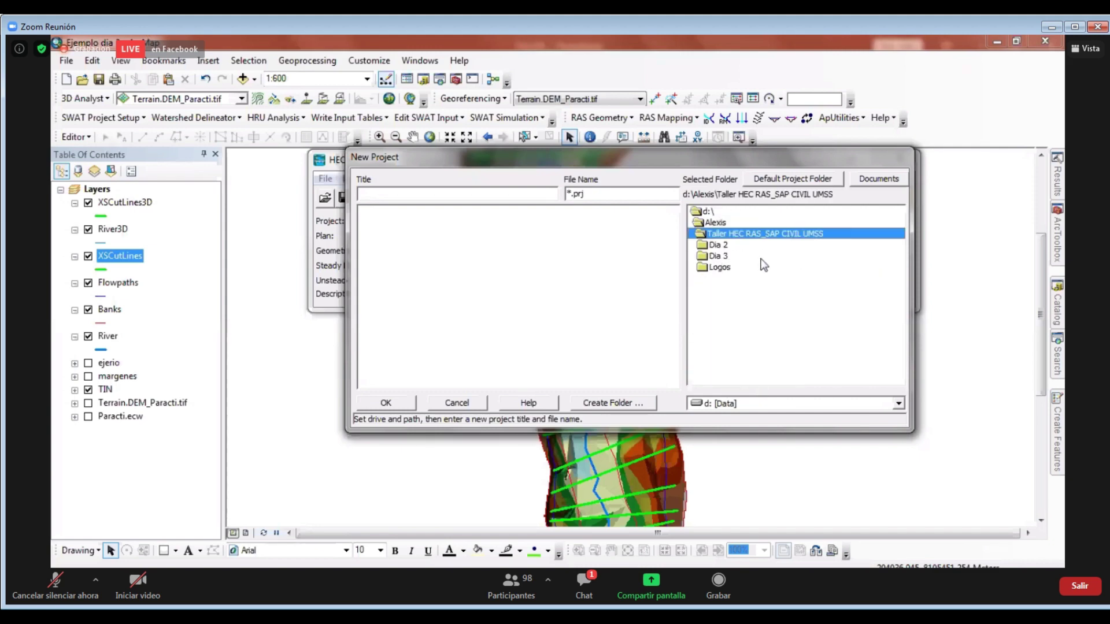
pyautogui.doubleClick(718, 256)
pyautogui.doubleClick(706, 317)
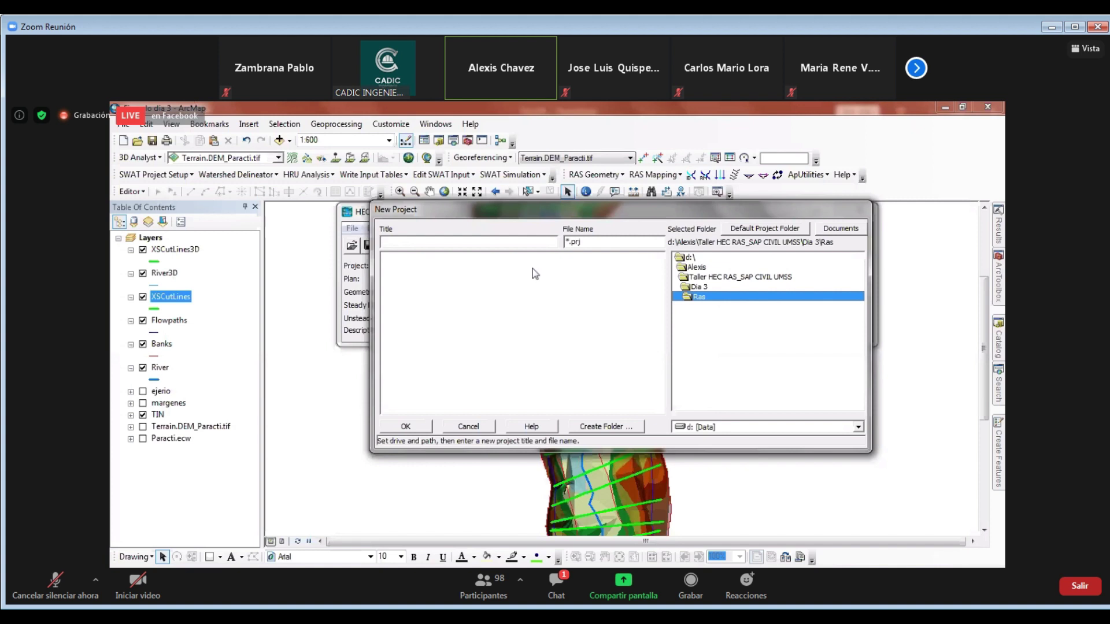
# Title the project Ejemplo_dia3 and confirm its creation
pyautogui.click(504, 241)
pyautogui.write('Ejemplo_dia3')
pyautogui.click(408, 426)
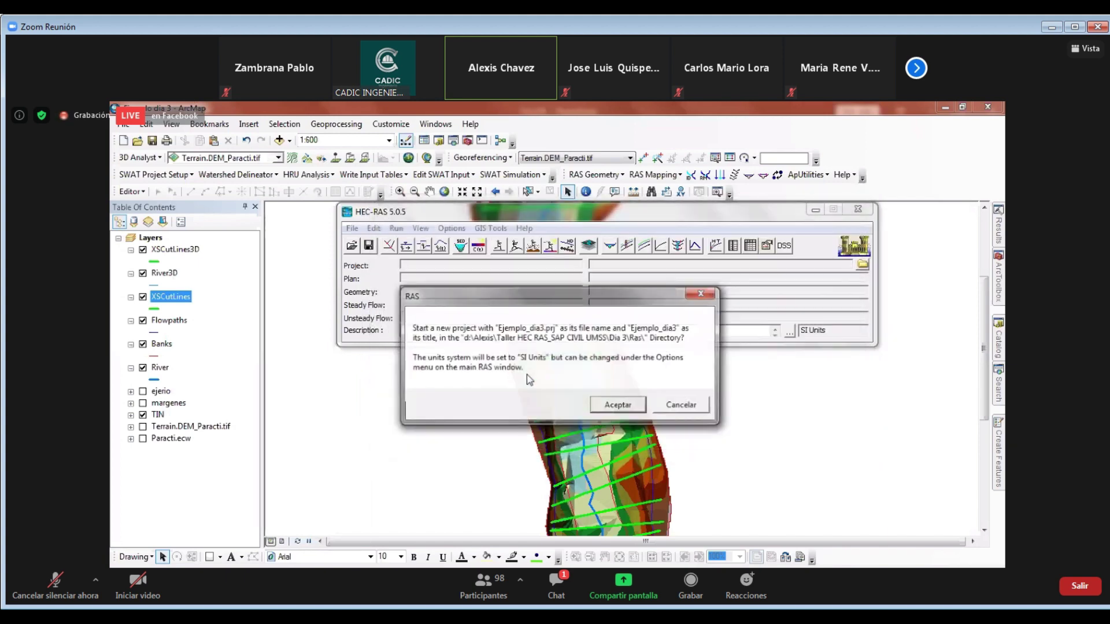
pyautogui.click(616, 407)
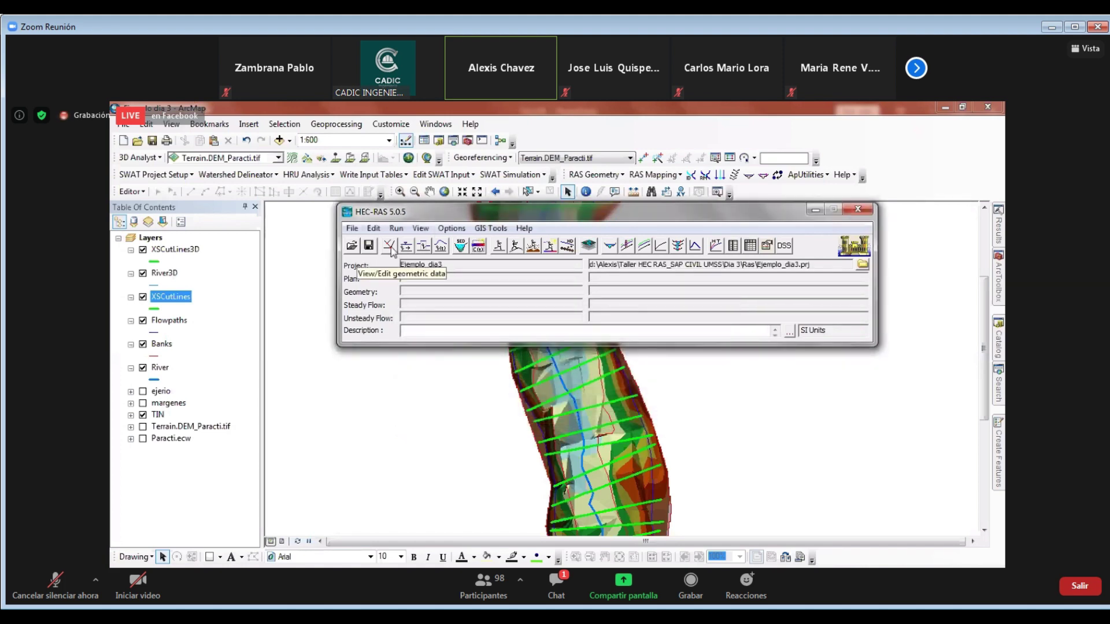
# In the maximized geometry editor, import Geometria_d3.RASImport.sdf as GIS-format geometry
pyautogui.click(390, 246)
pyautogui.click(753, 170)
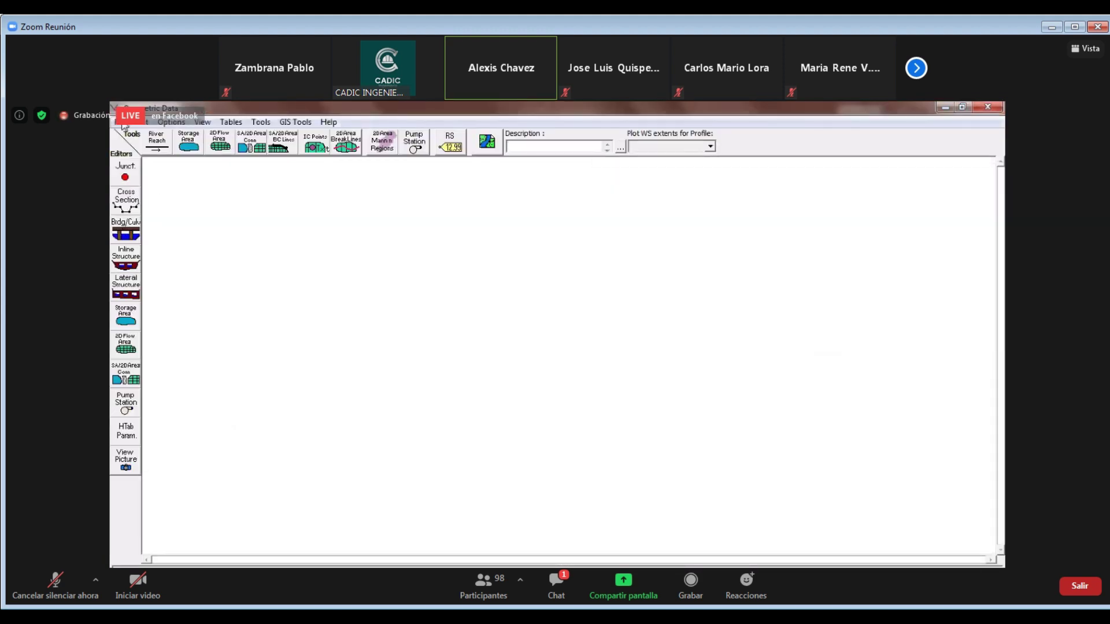
pyautogui.click(123, 123)
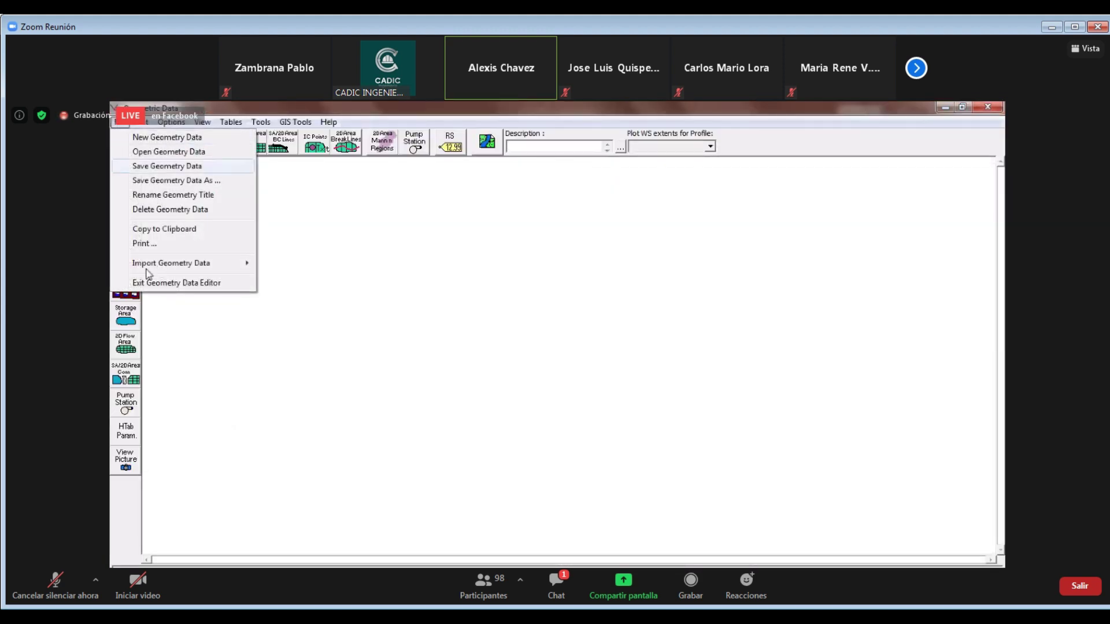
pyautogui.moveTo(179, 268)
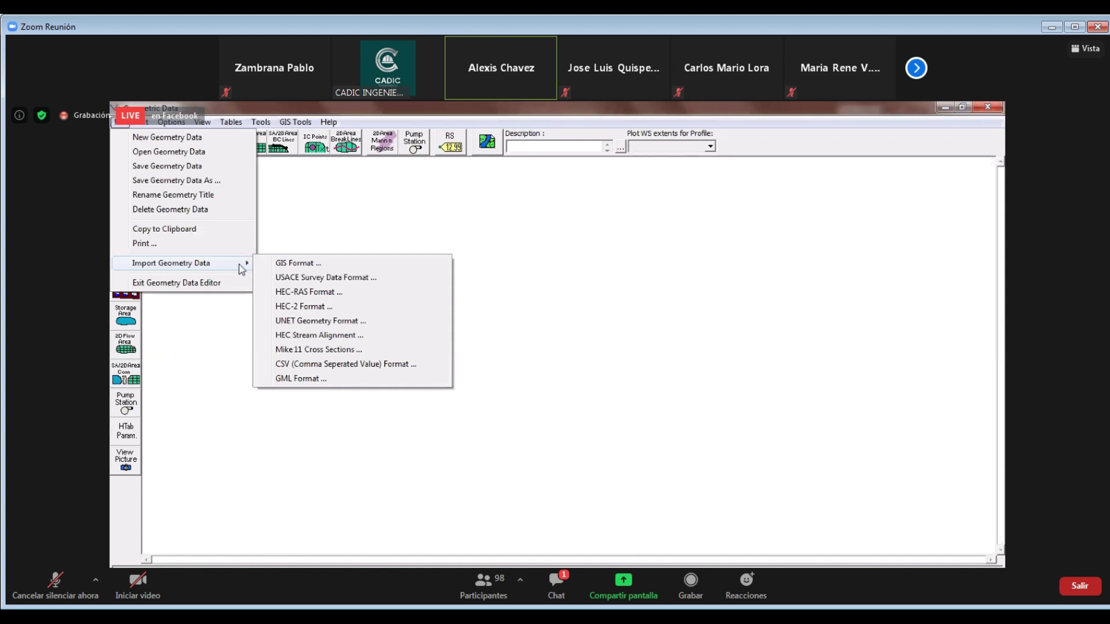
pyautogui.click(293, 265)
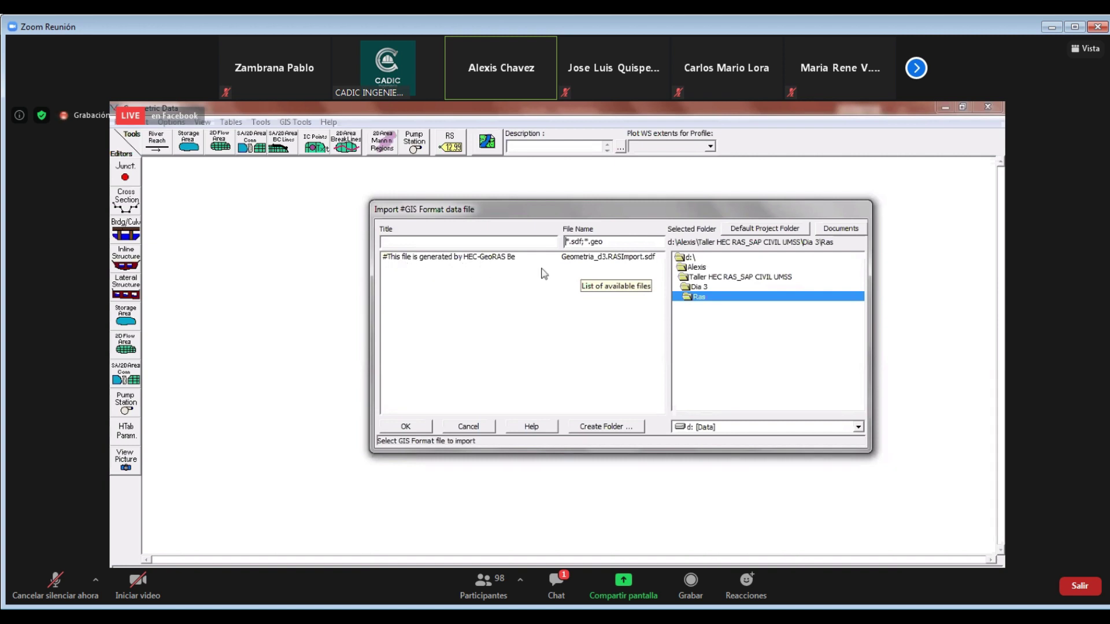
pyautogui.click(607, 263)
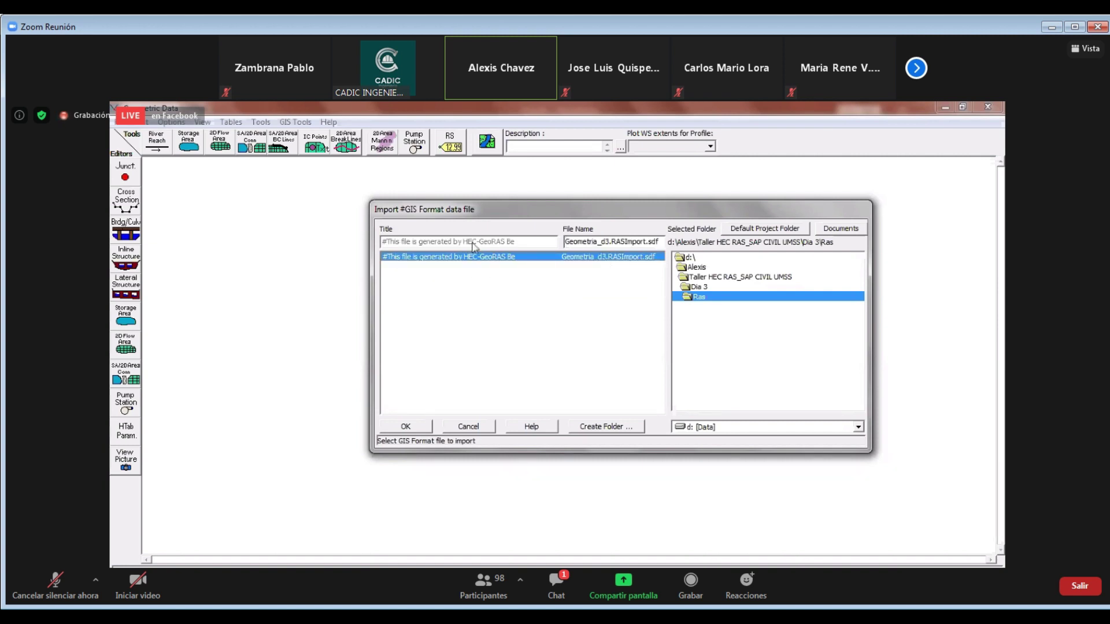
pyautogui.click(405, 426)
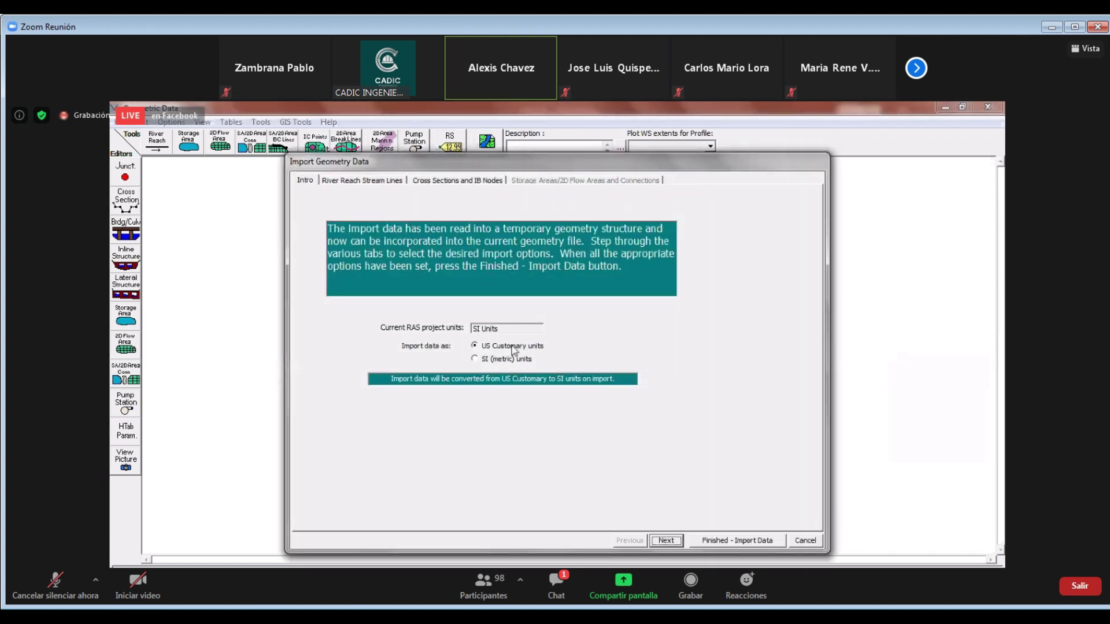
# Import in SI metric units and advance past stream lines to the cross sections step
pyautogui.click(475, 360)
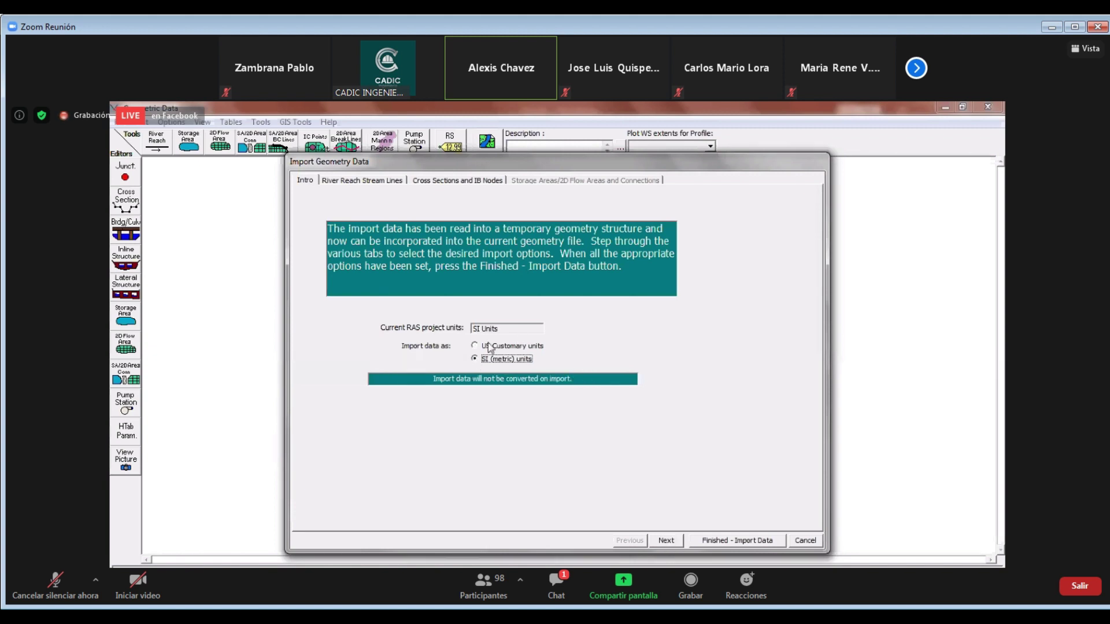
pyautogui.click(668, 541)
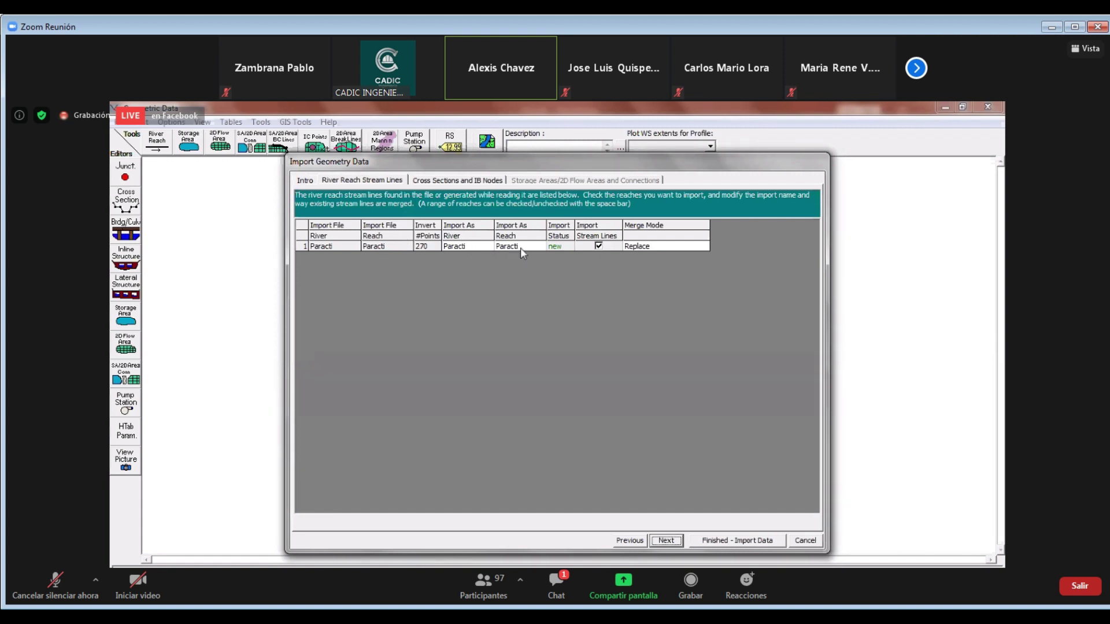
pyautogui.click(665, 541)
pyautogui.moveTo(806, 278)
pyautogui.mouseDown()
pyautogui.moveTo(805, 392)
pyautogui.moveTo(803, 275)
pyautogui.mouseUp()
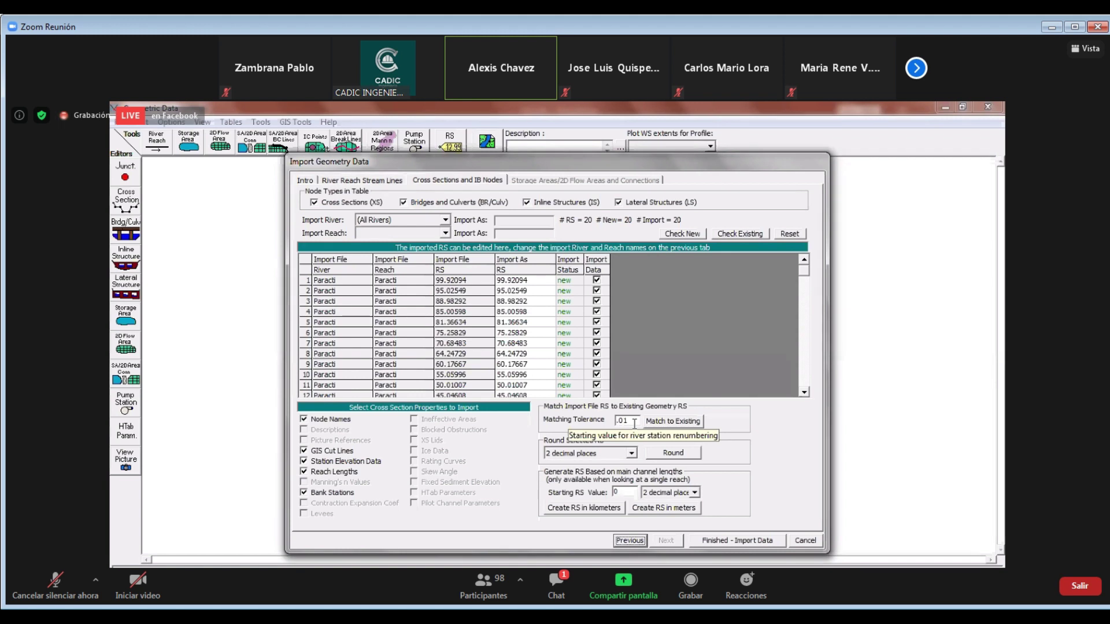
# Round selected and starting river stations to 1 decimal place and finish the import
pyautogui.click(630, 453)
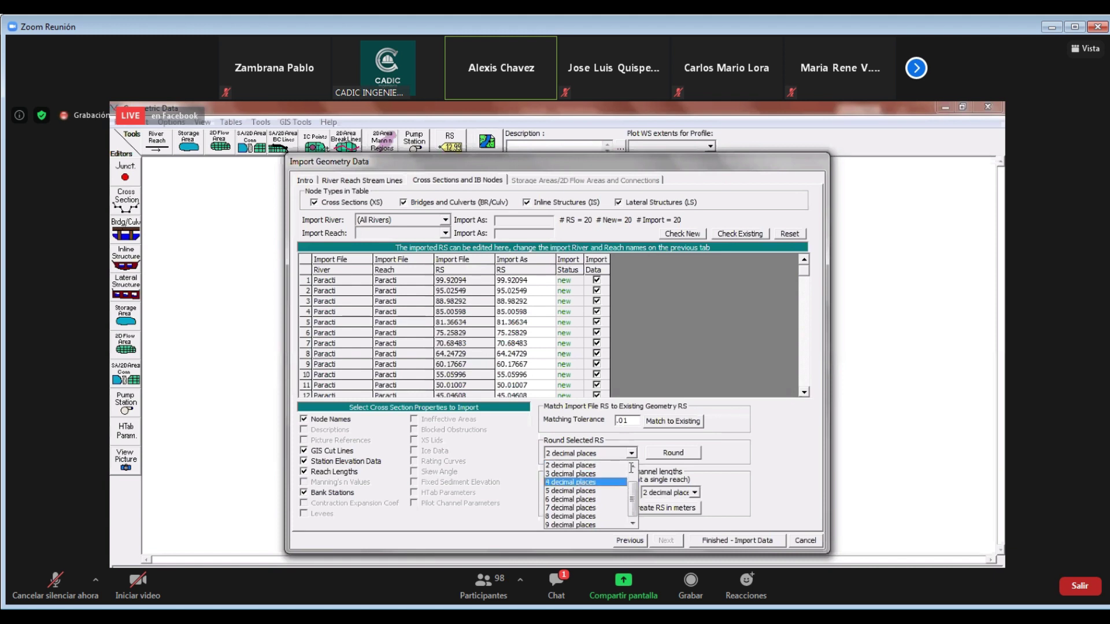
pyautogui.scroll(1, 584, 480)
pyautogui.click(583, 465)
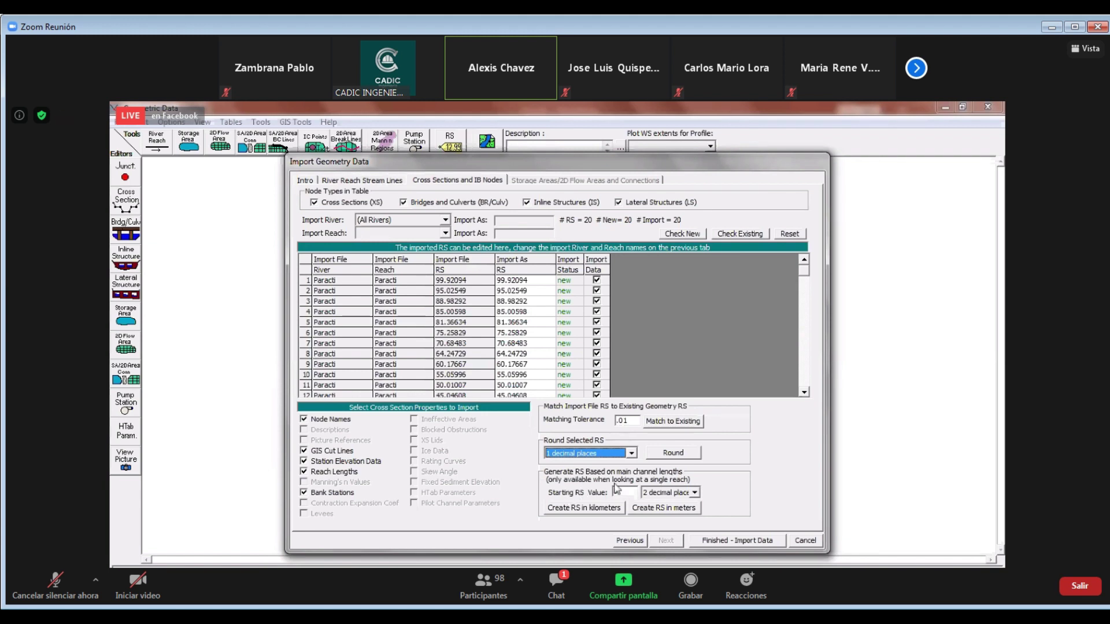
pyautogui.click(694, 492)
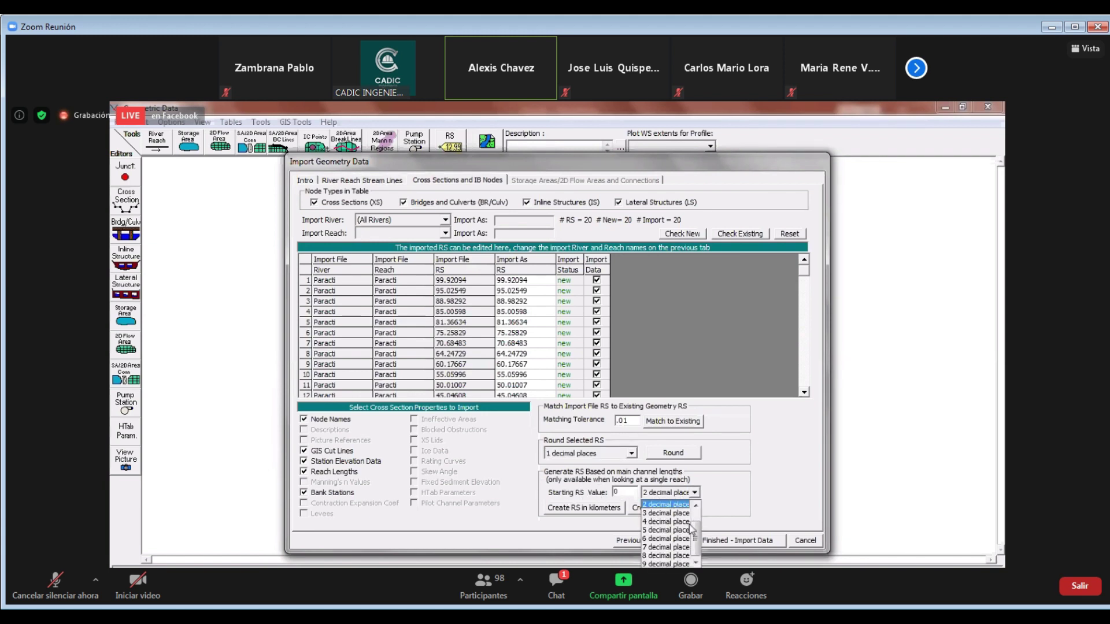
pyautogui.click(703, 534)
pyautogui.click(694, 492)
pyautogui.click(668, 514)
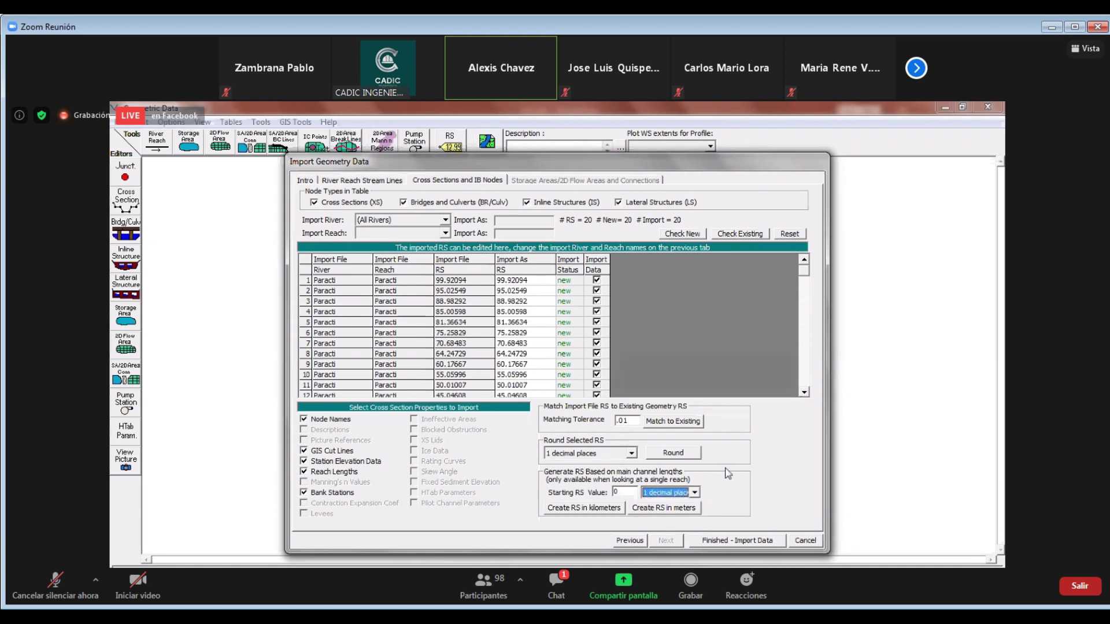
pyautogui.click(723, 541)
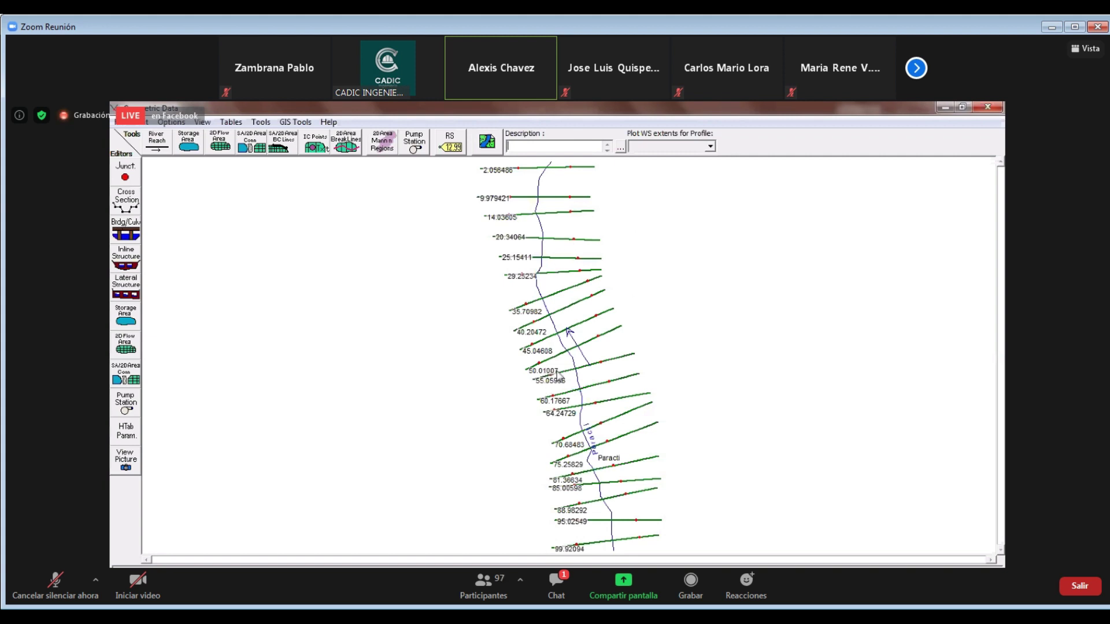
# Open the Cross Section editor on river station 99.92094
pyautogui.click(125, 201)
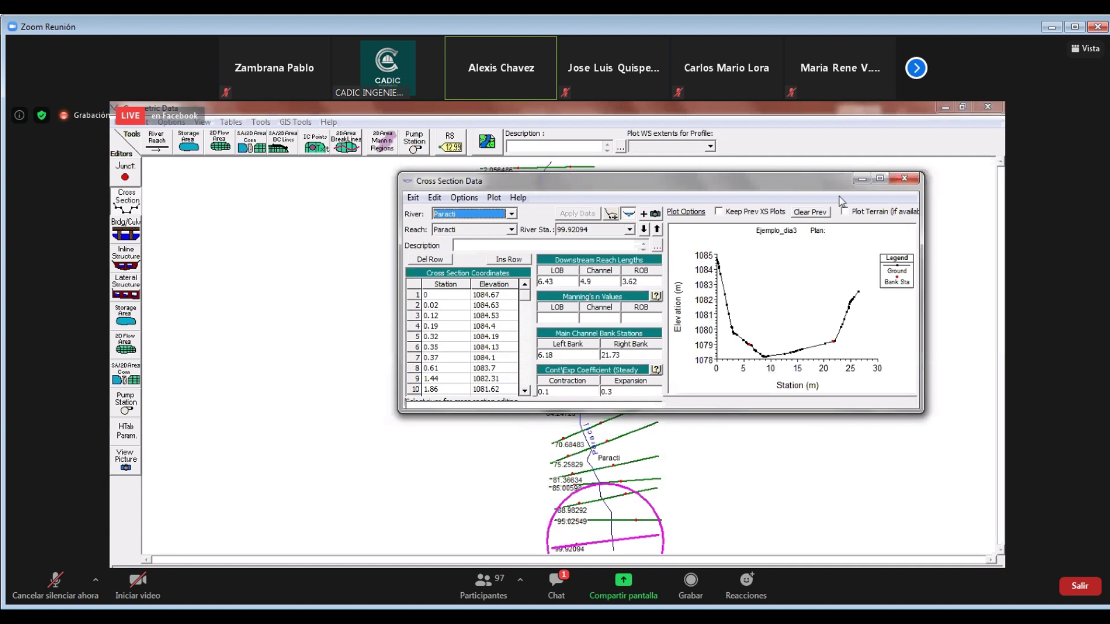
# Maximize the cross section editor and step down to river station 95.02549
pyautogui.click(879, 178)
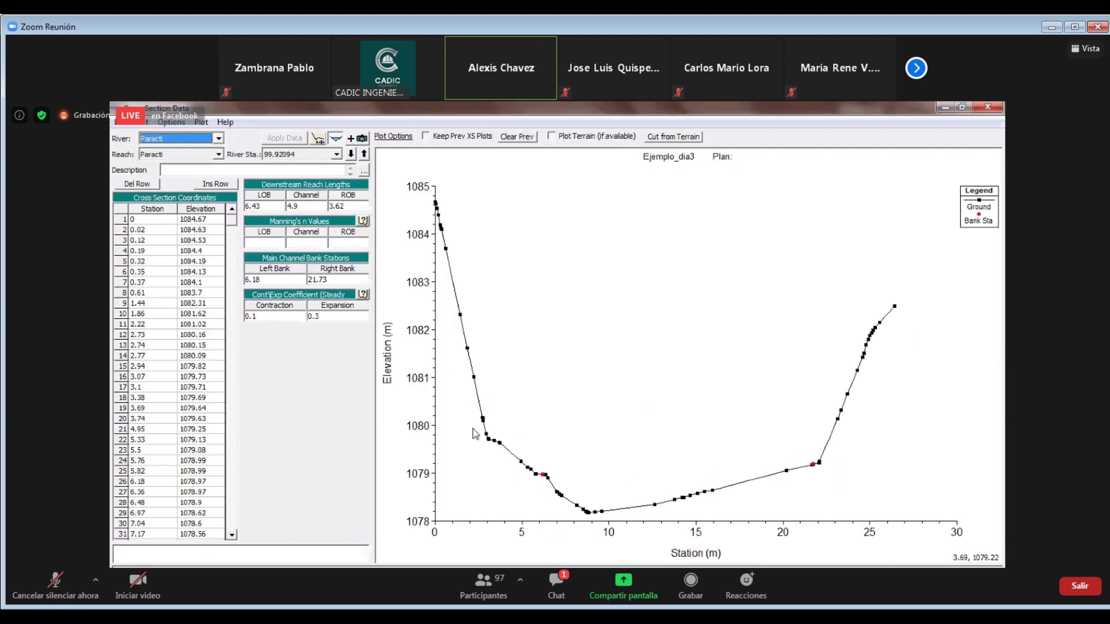
pyautogui.click(352, 154)
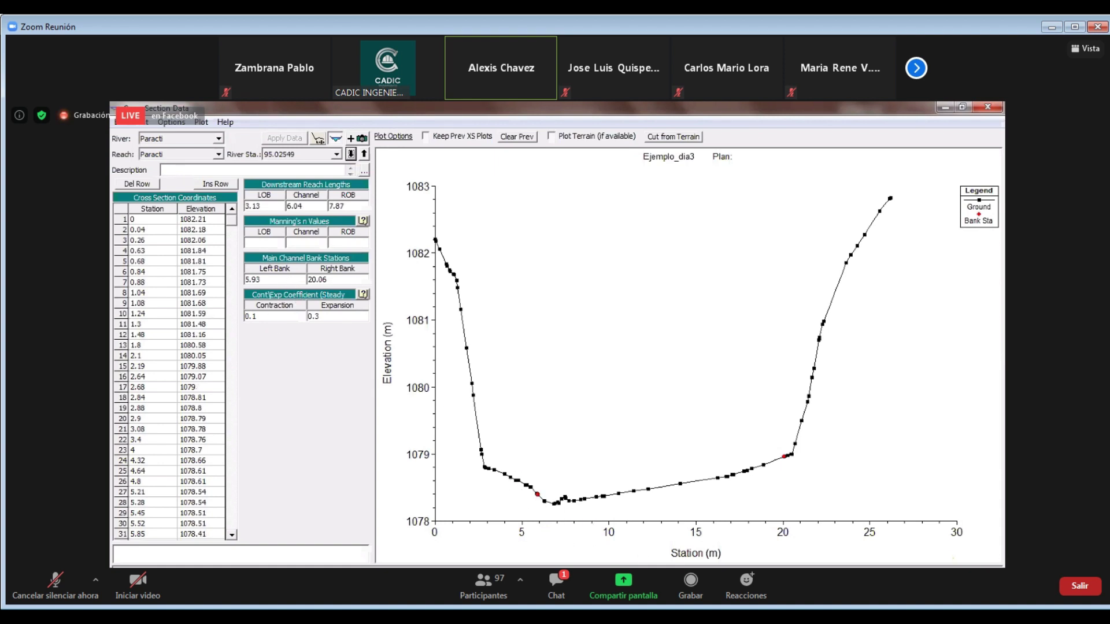
pyautogui.hotkey('alt', 'Tab')
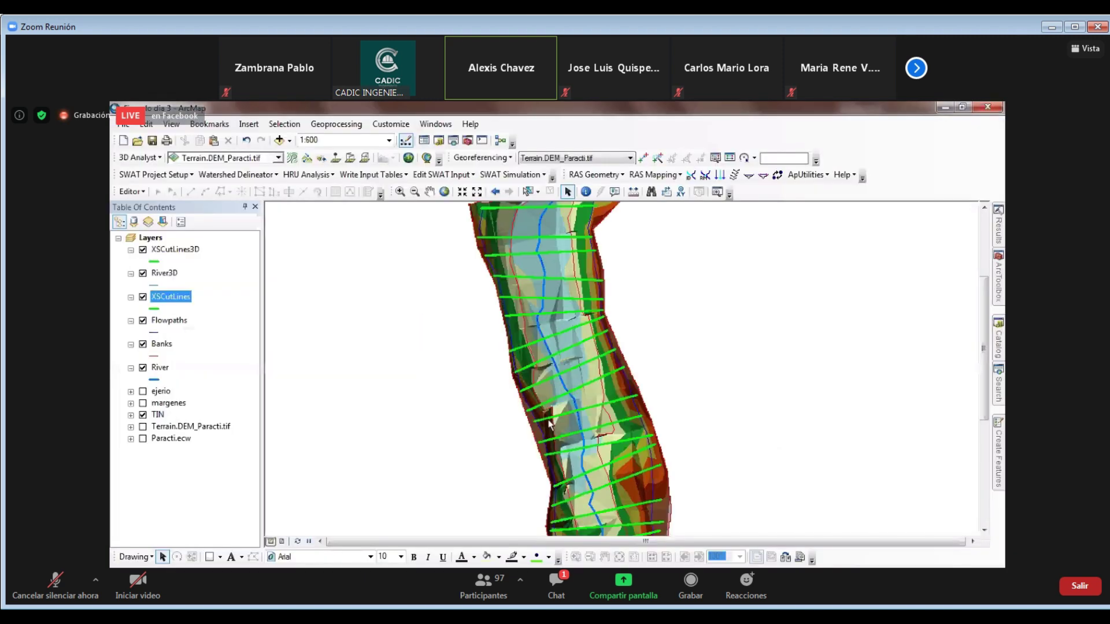
pyautogui.scroll(3, 537, 399)
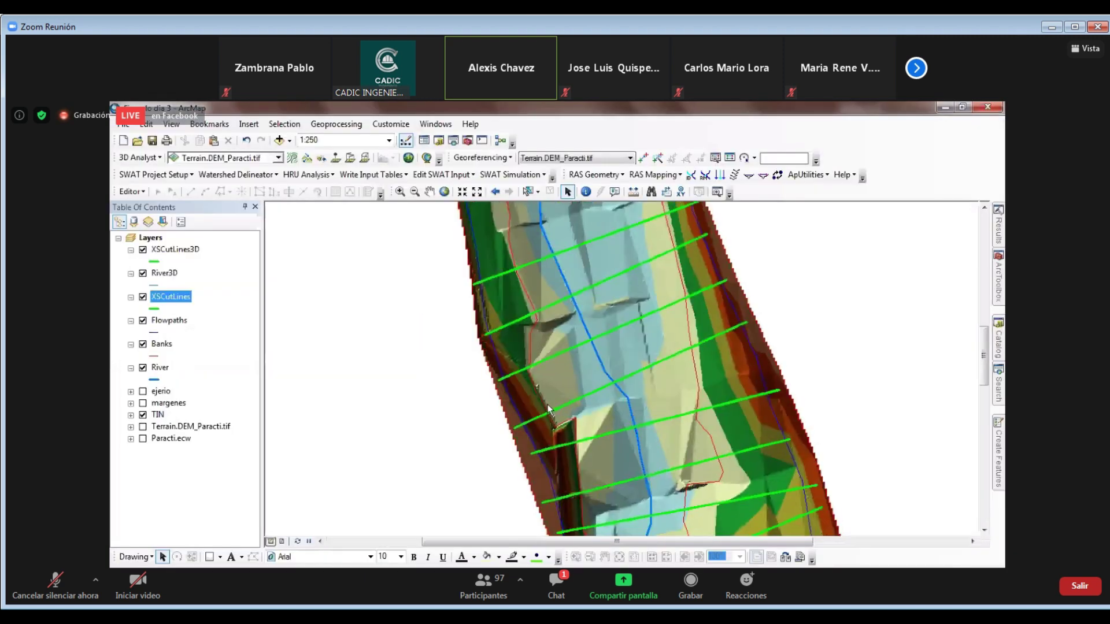
pyautogui.click(941, 109)
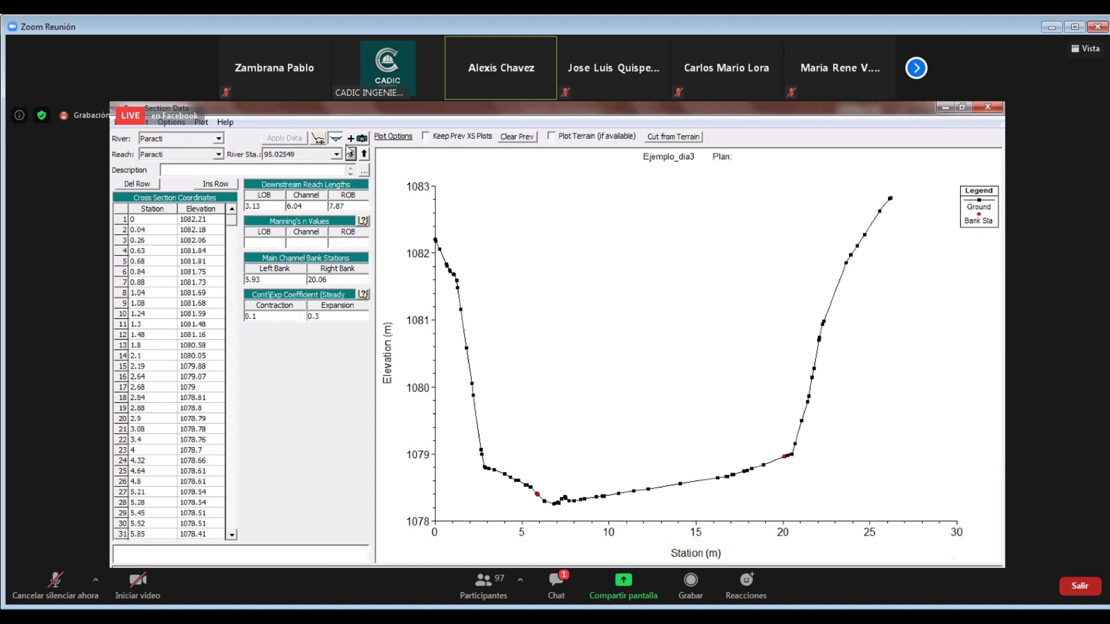
# Cycle through every Paracti cross section's profile, wrapping back to 99.92094 and then 95.02549
pyautogui.click(351, 154)
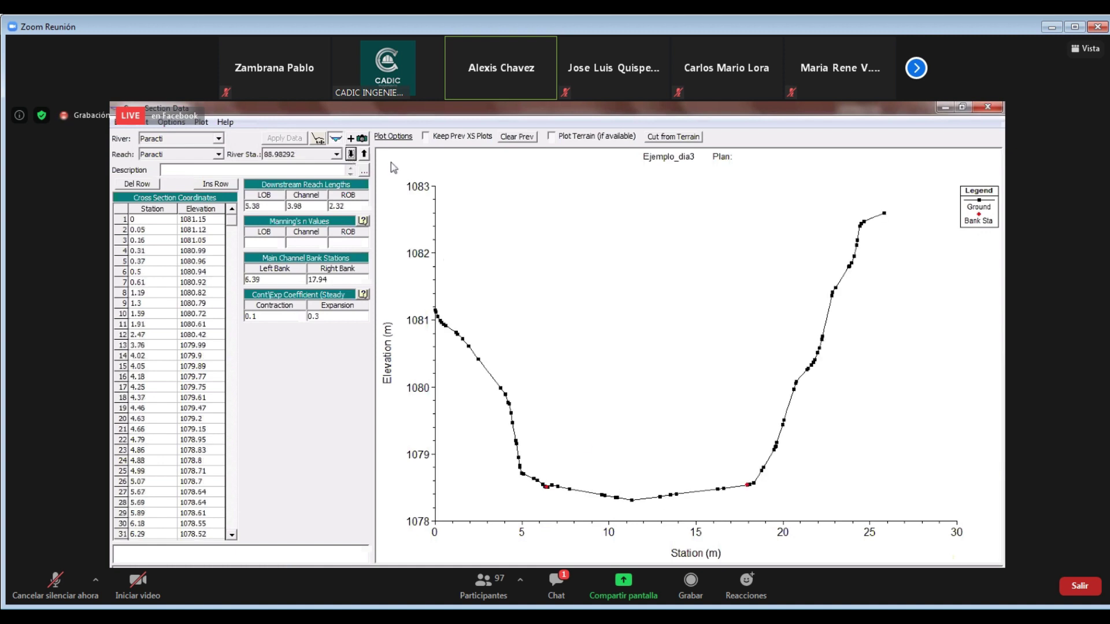
pyautogui.click(351, 153)
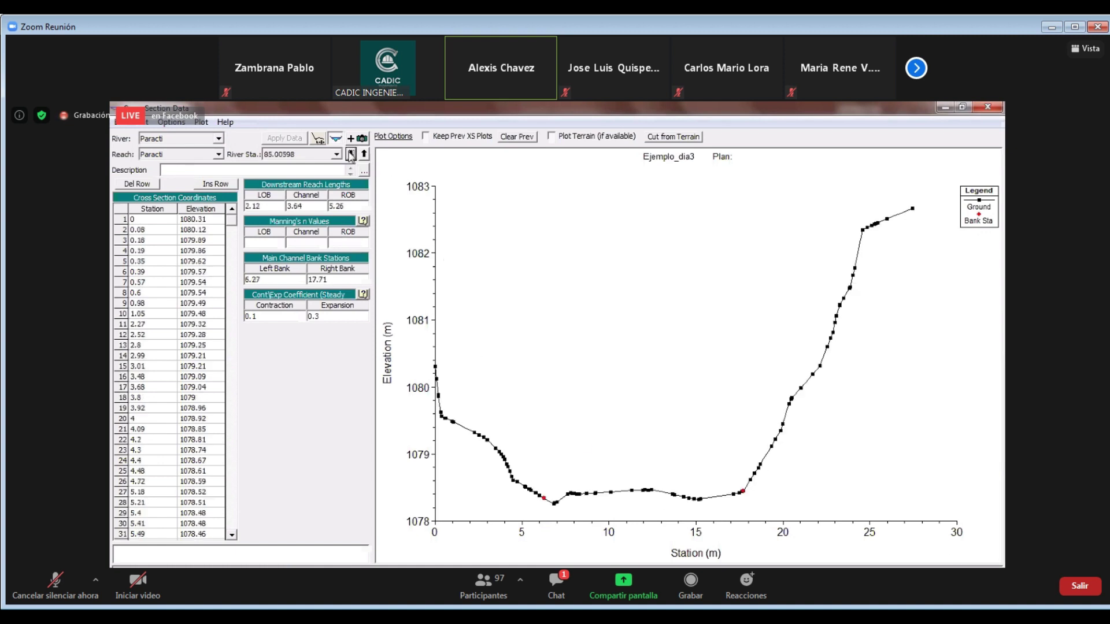
pyautogui.click(351, 154)
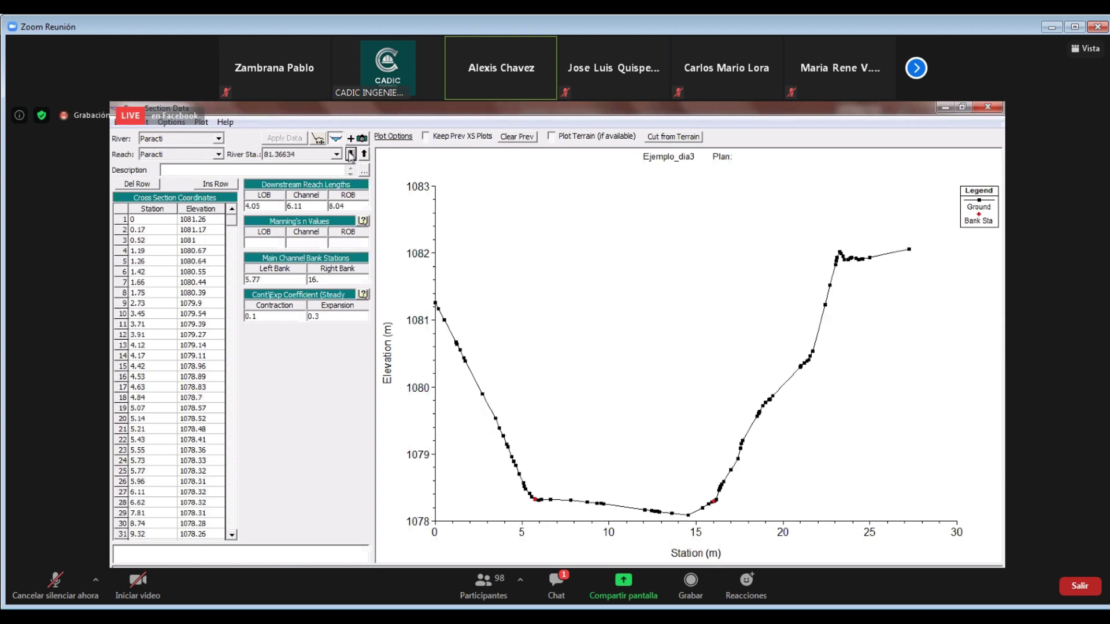
pyautogui.click(350, 154)
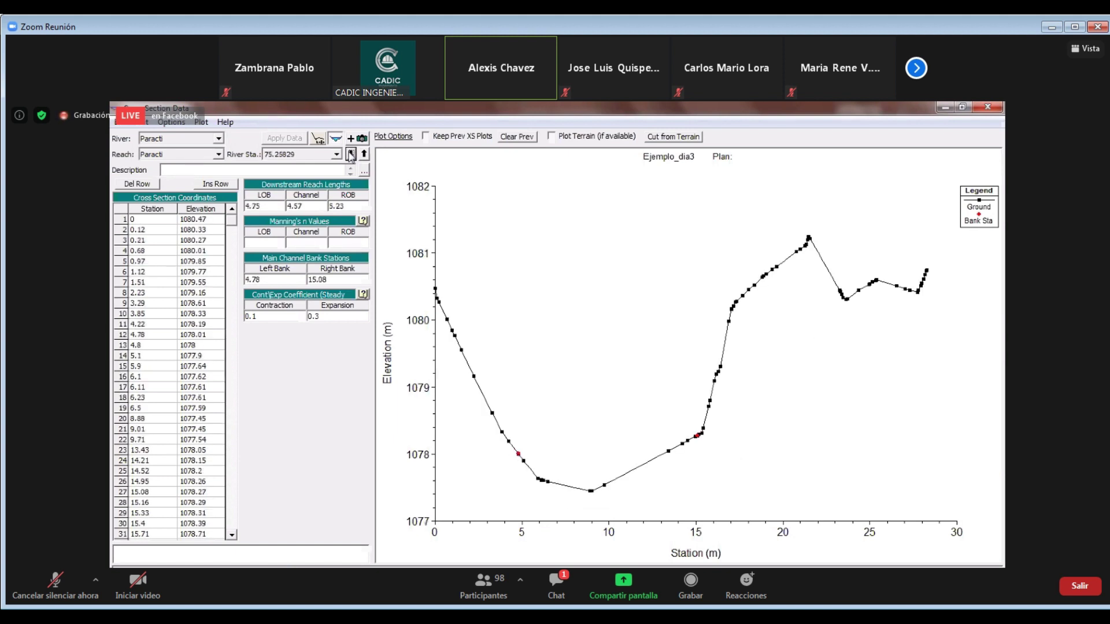
pyautogui.click(351, 154)
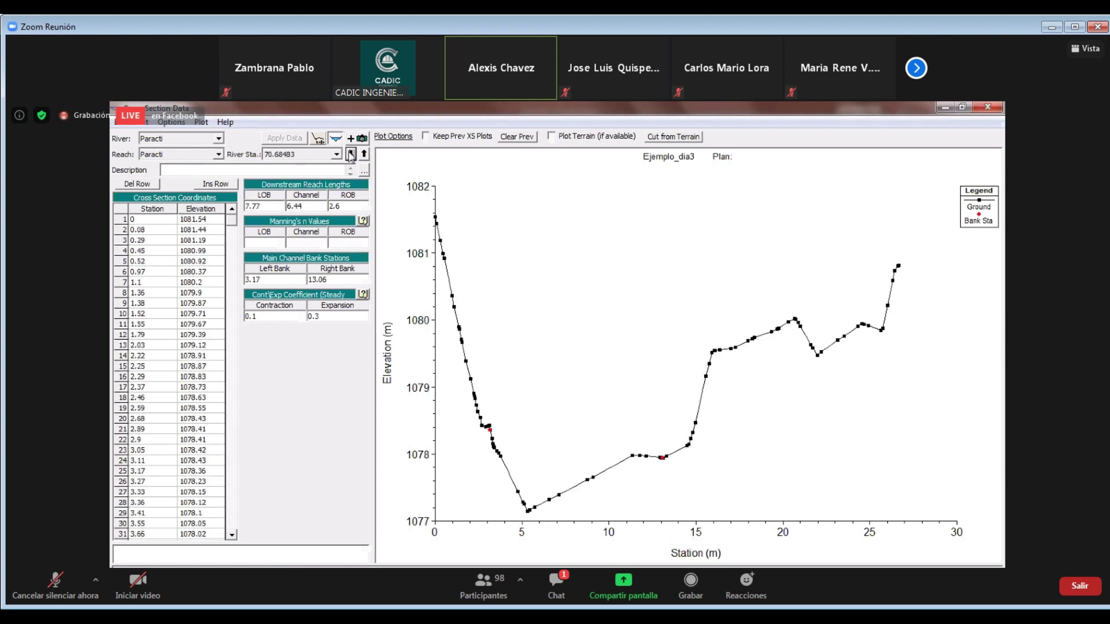
pyautogui.click(351, 154)
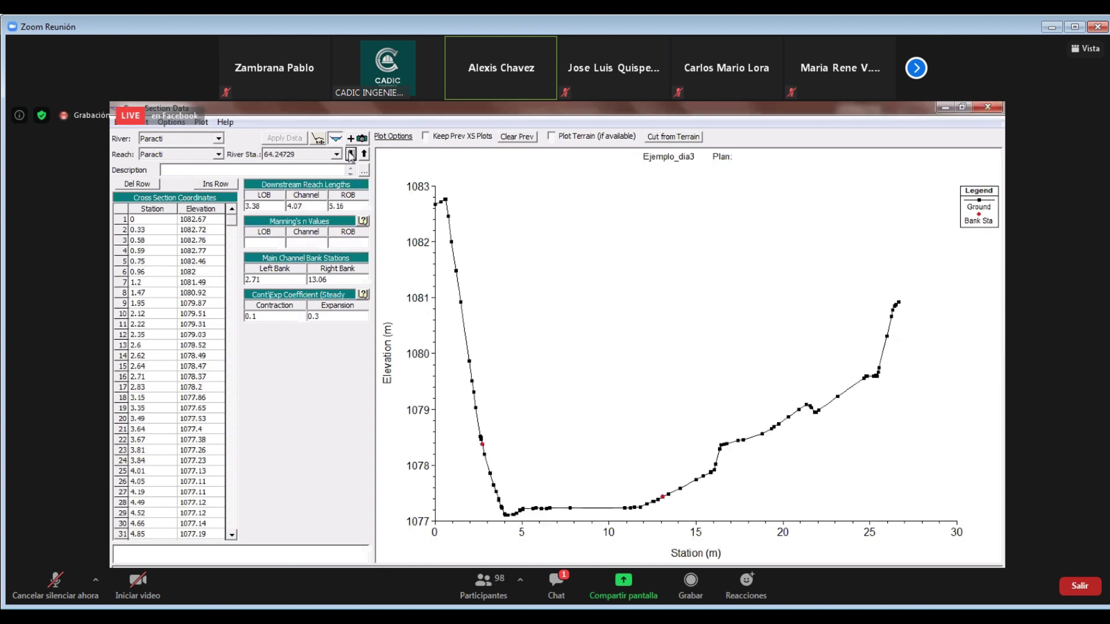
pyautogui.click(351, 154)
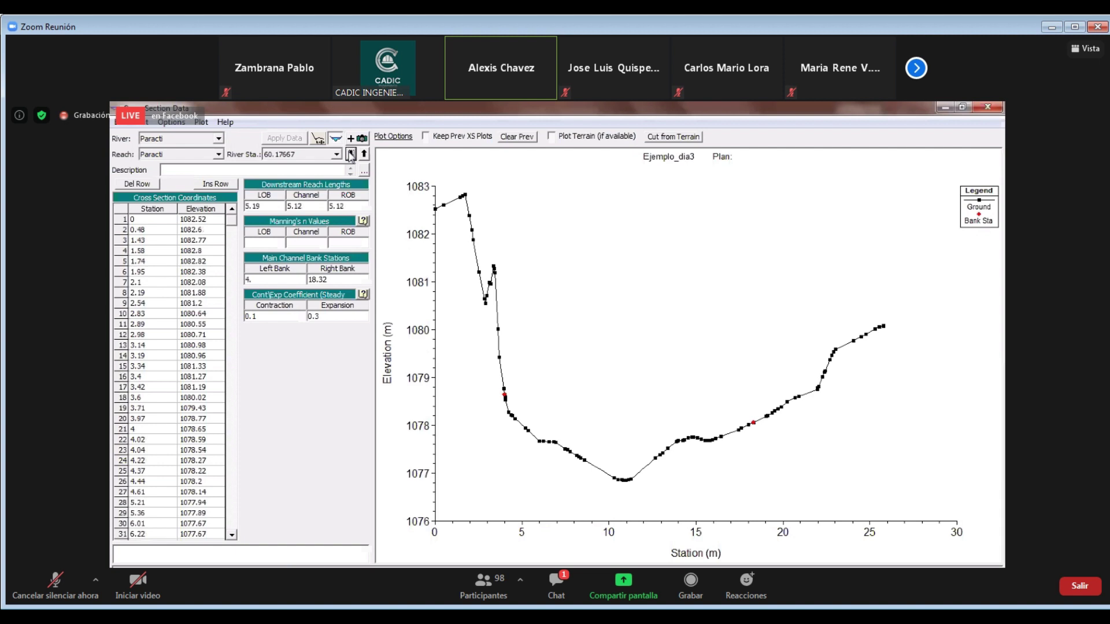
pyautogui.click(351, 154)
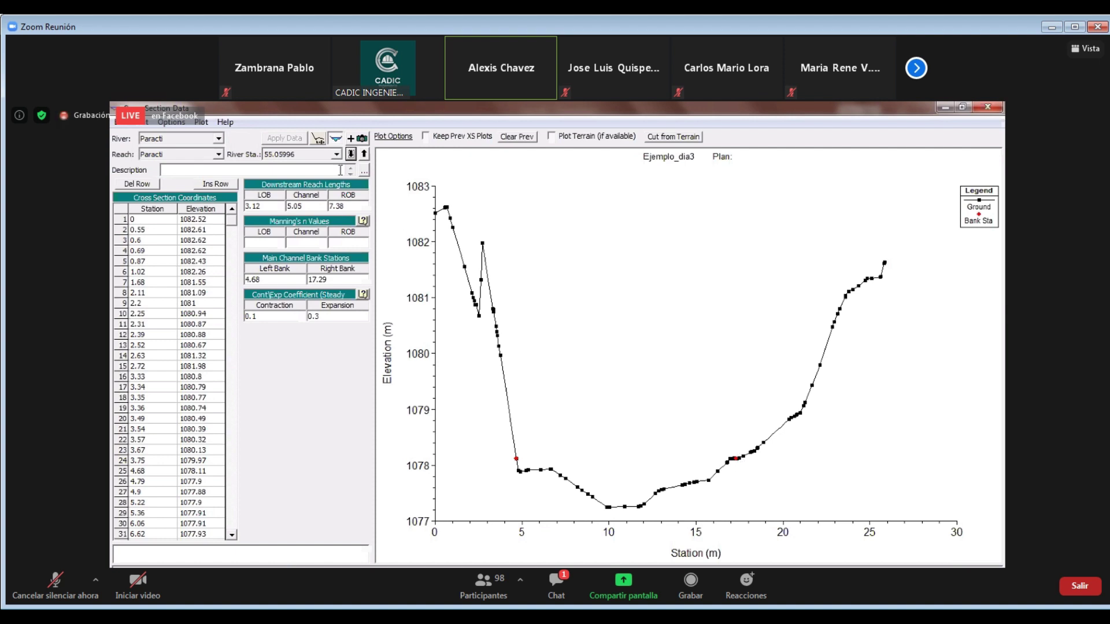
pyautogui.click(351, 154)
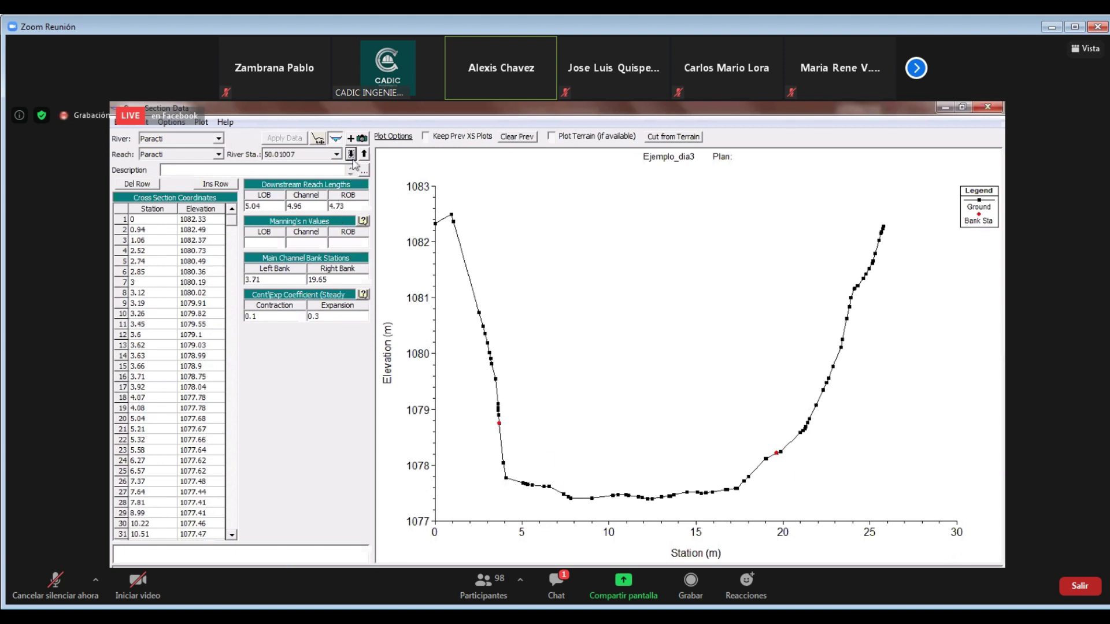
pyautogui.click(351, 155)
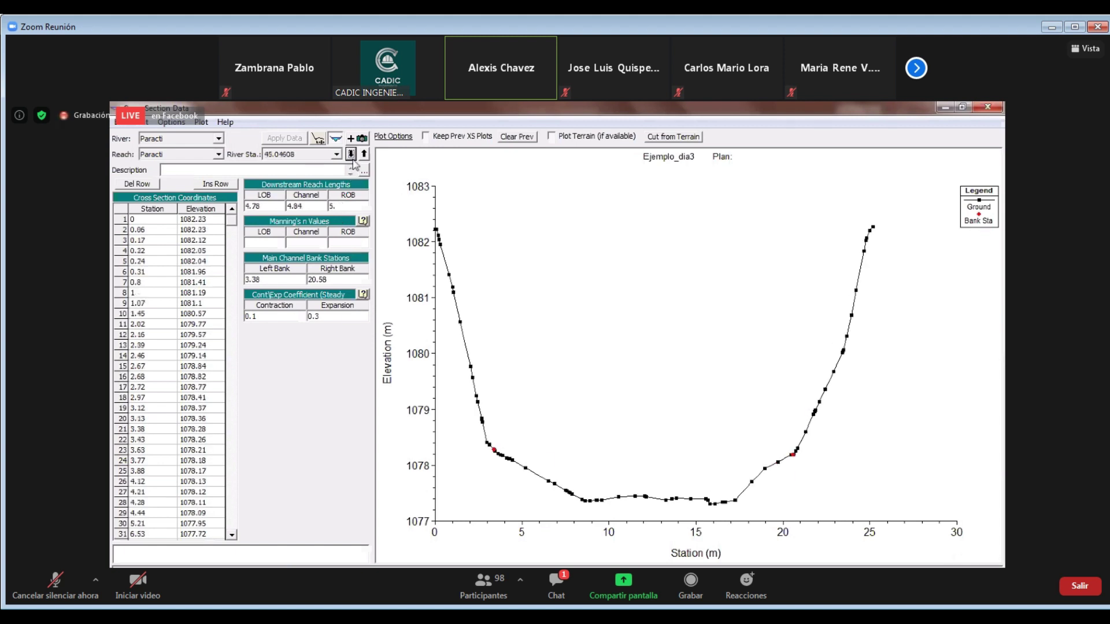
pyautogui.click(351, 154)
pyautogui.click(351, 154)
pyautogui.click(351, 154)
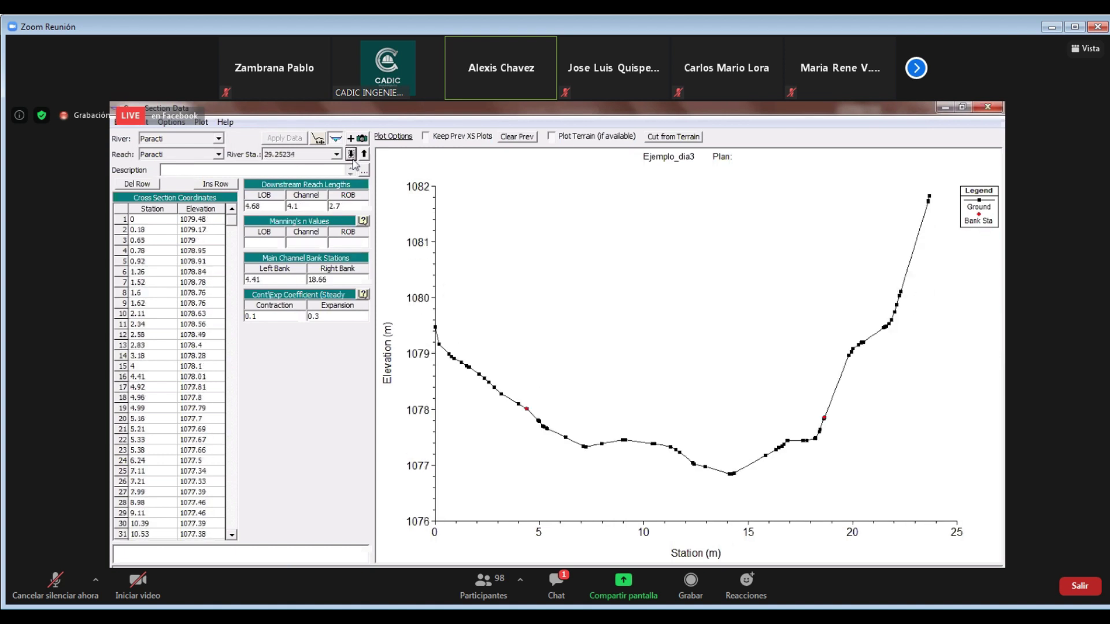
pyautogui.click(351, 155)
pyautogui.click(351, 155)
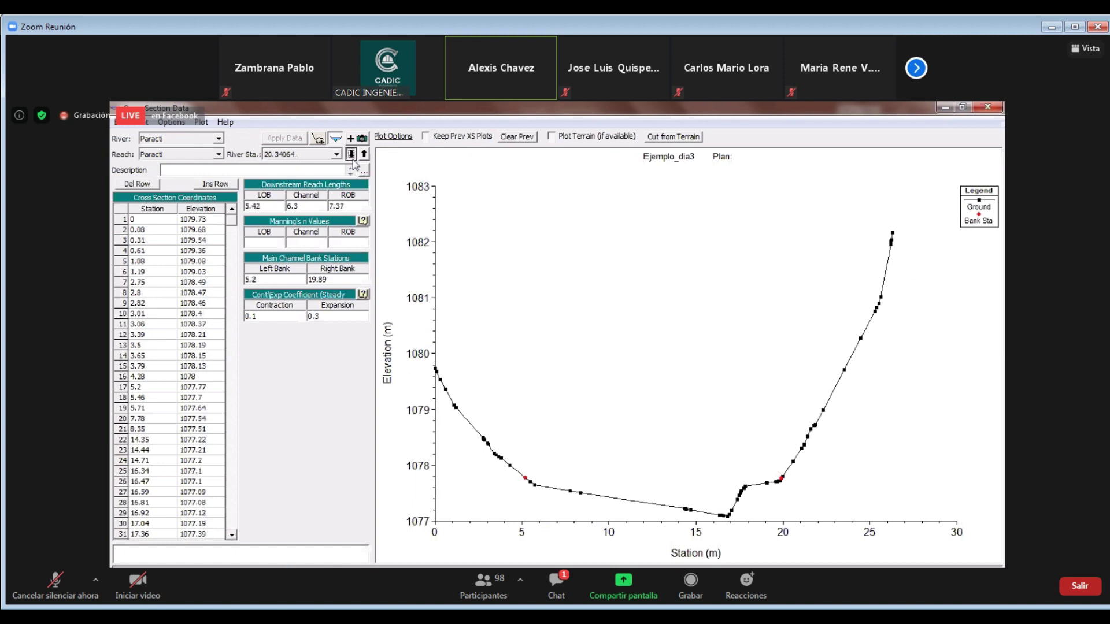
pyautogui.click(351, 154)
pyautogui.click(351, 154)
pyautogui.click(350, 154)
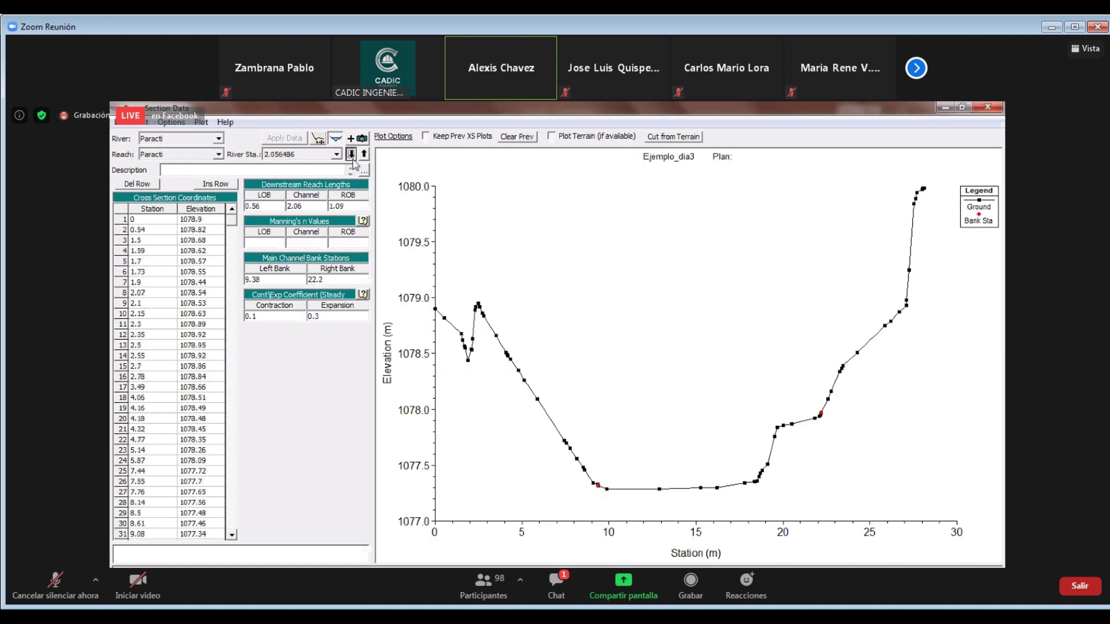
pyautogui.click(351, 154)
pyautogui.click(350, 154)
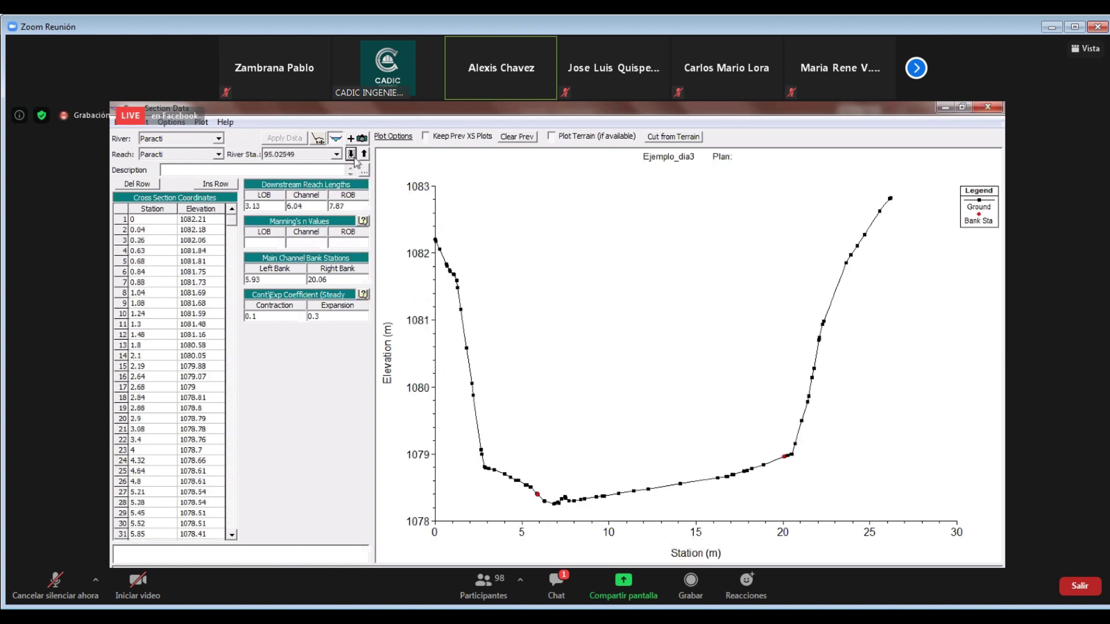
pyautogui.click(351, 155)
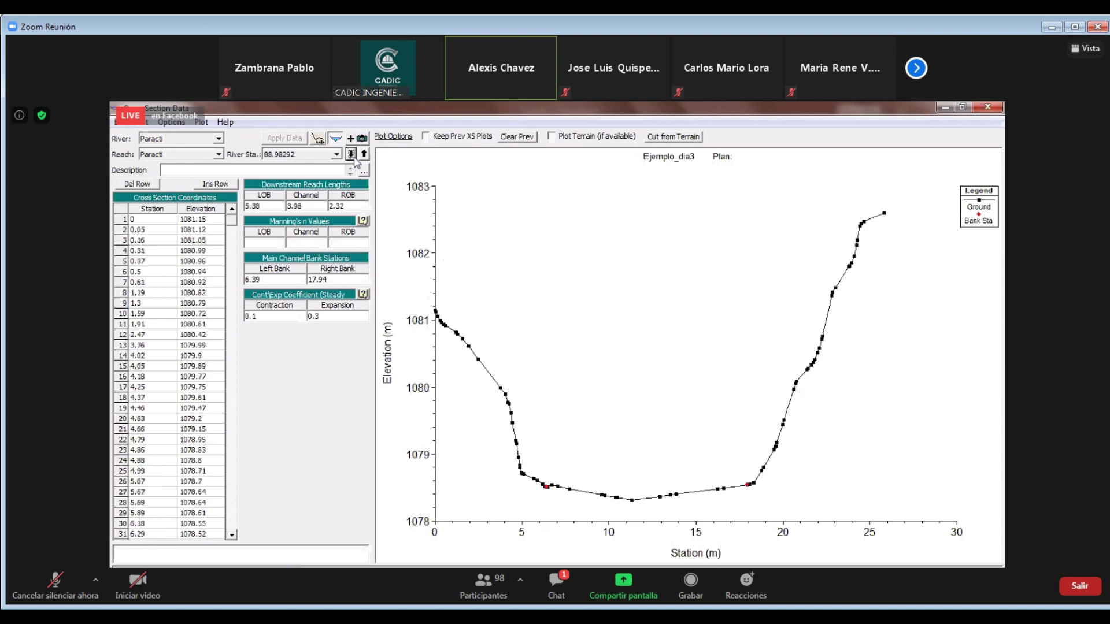
pyautogui.click(364, 154)
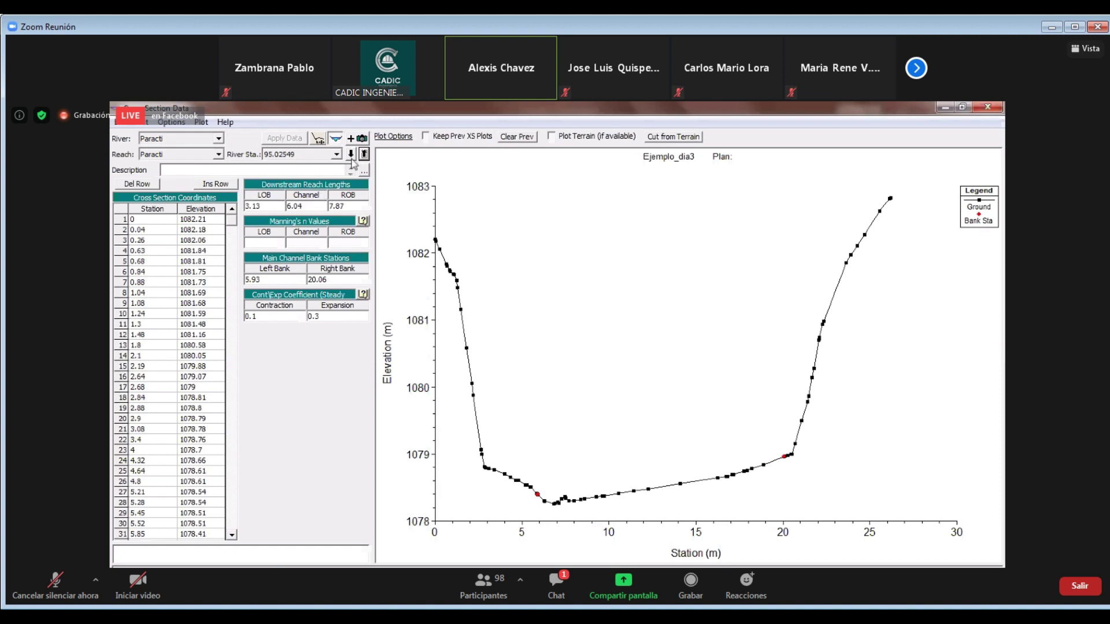
# Return to station 88.98292 and select its Left Bank and Manning's n LOB fields
pyautogui.click(351, 155)
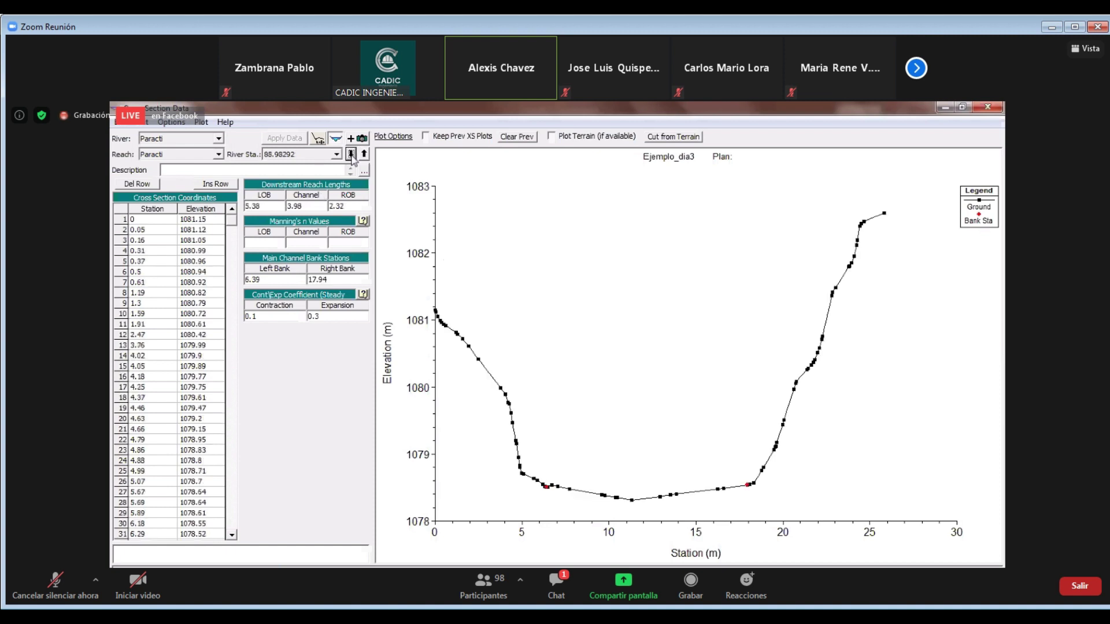
pyautogui.click(302, 279)
pyautogui.click(281, 242)
# Close the cross section editor and open the reach's ground Profile Plot (about 1076.6–1078.3 m)
pyautogui.hotkey('alt', 'F4')
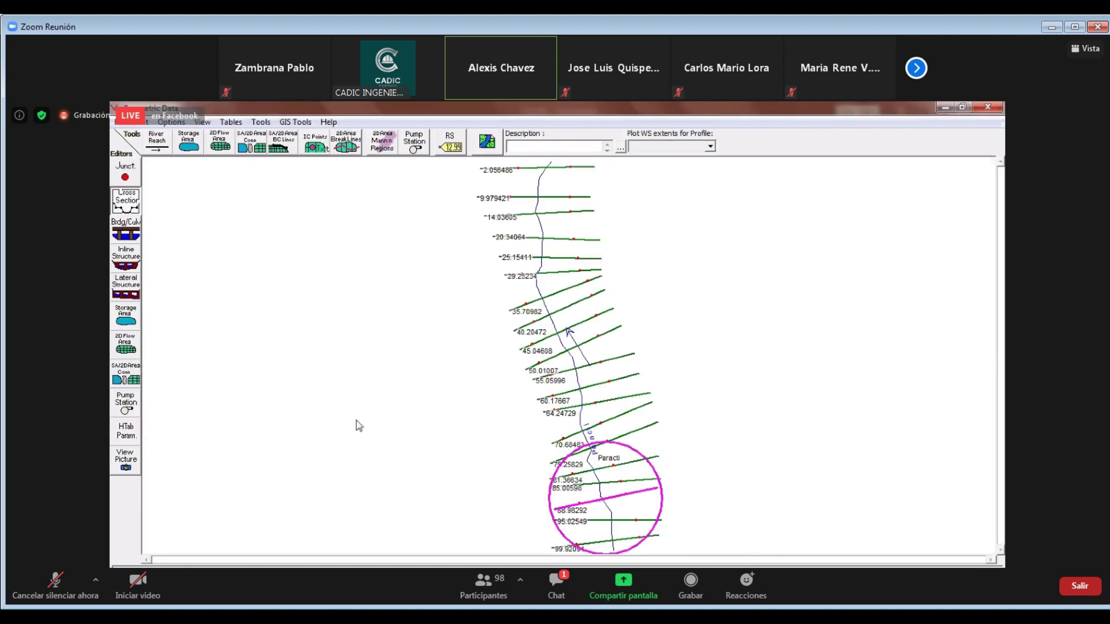
pyautogui.click(508, 520)
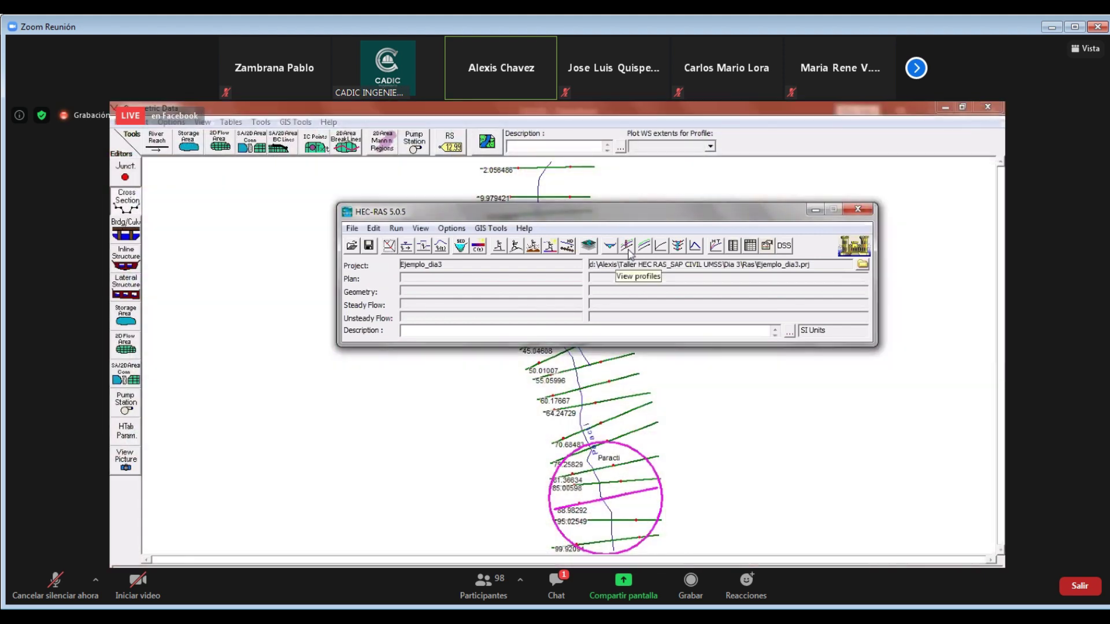
pyautogui.click(628, 250)
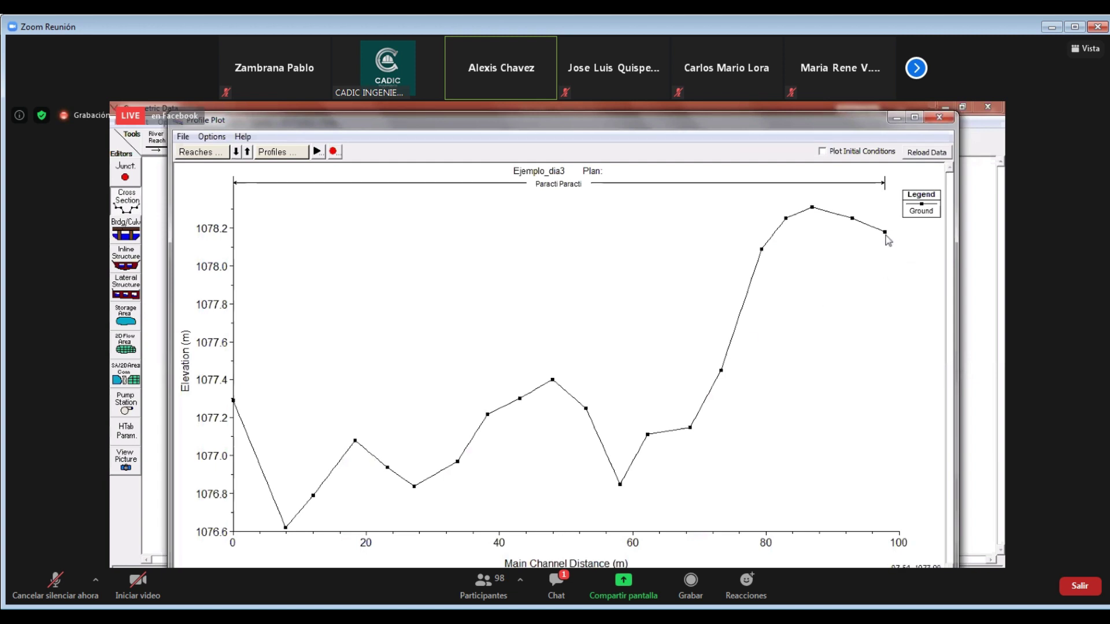
pyautogui.moveTo(885, 233); pyautogui.dragTo(261, 471)
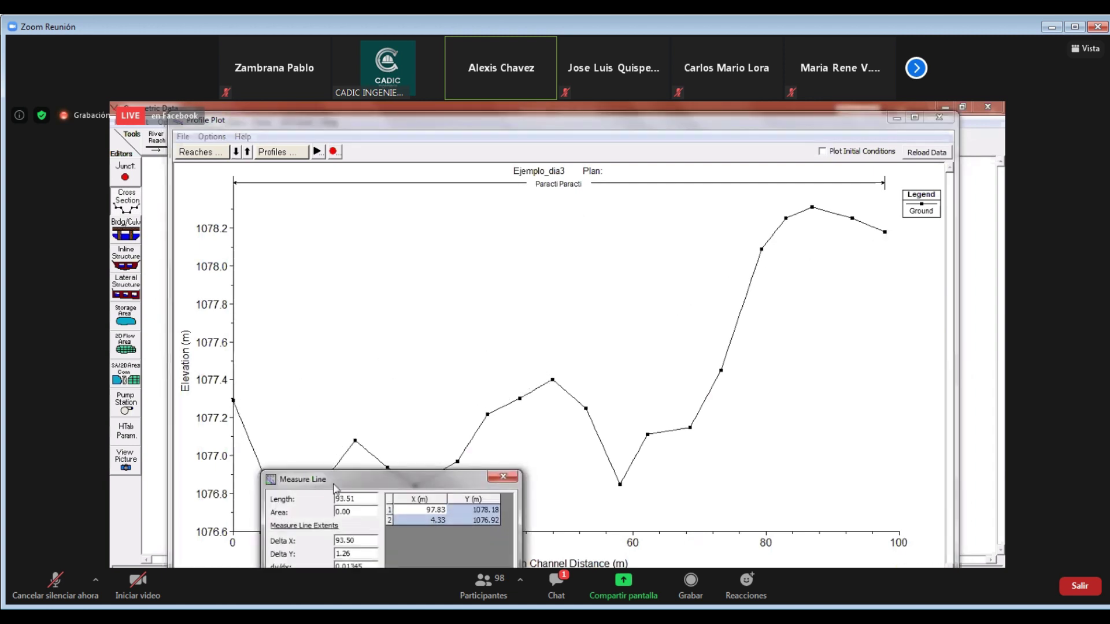
pyautogui.moveTo(346, 481); pyautogui.dragTo(376, 381)
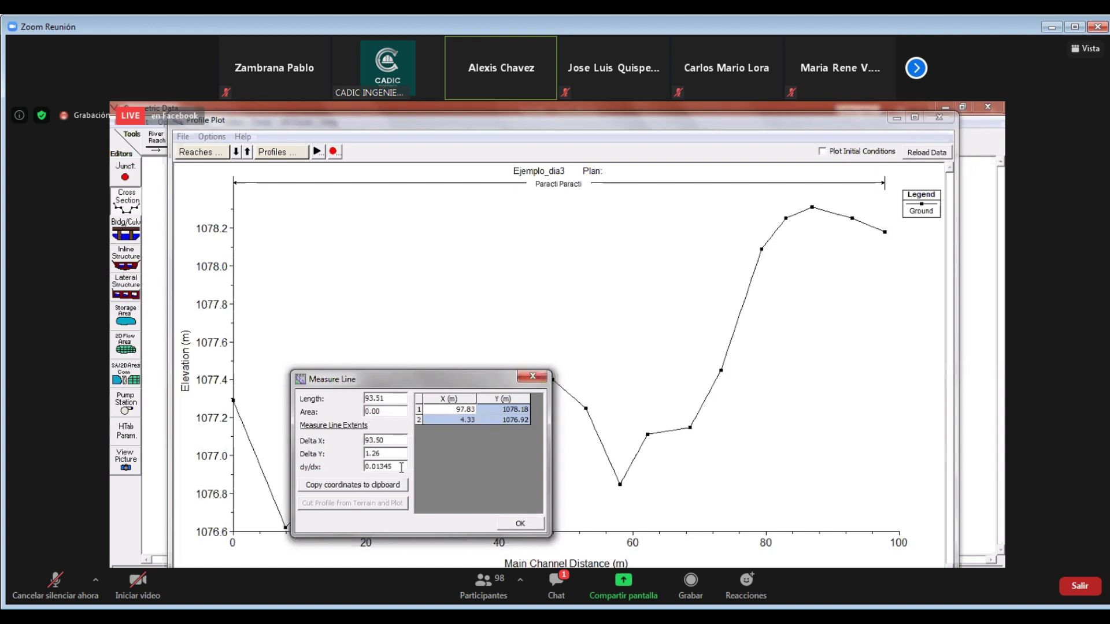
pyautogui.click(532, 377)
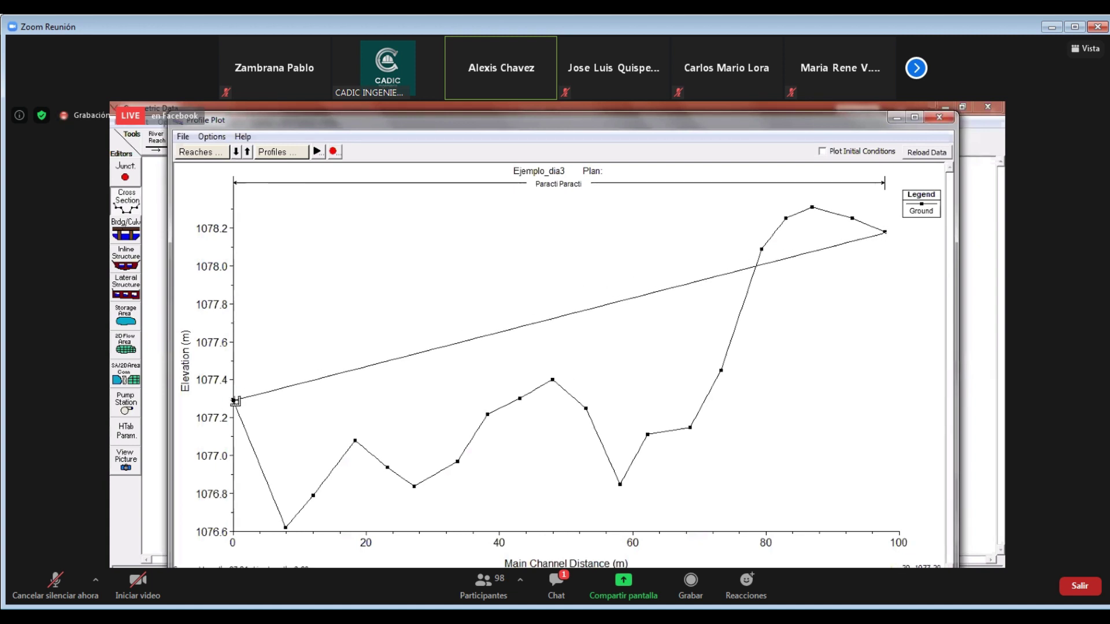
pyautogui.doubleClick(234, 400)
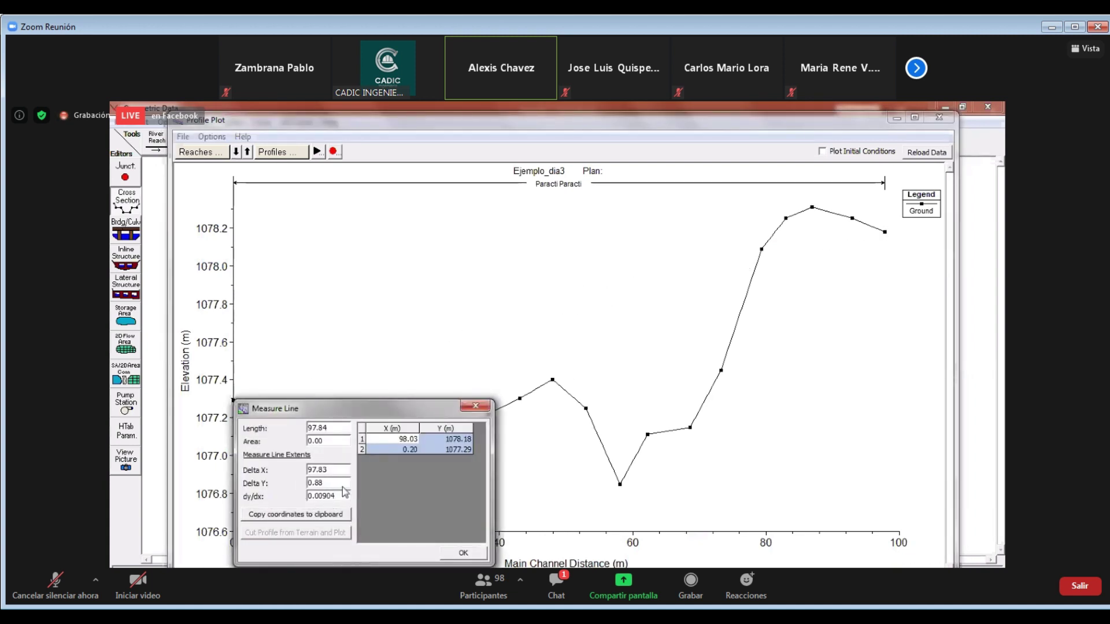
pyautogui.press('Escape')
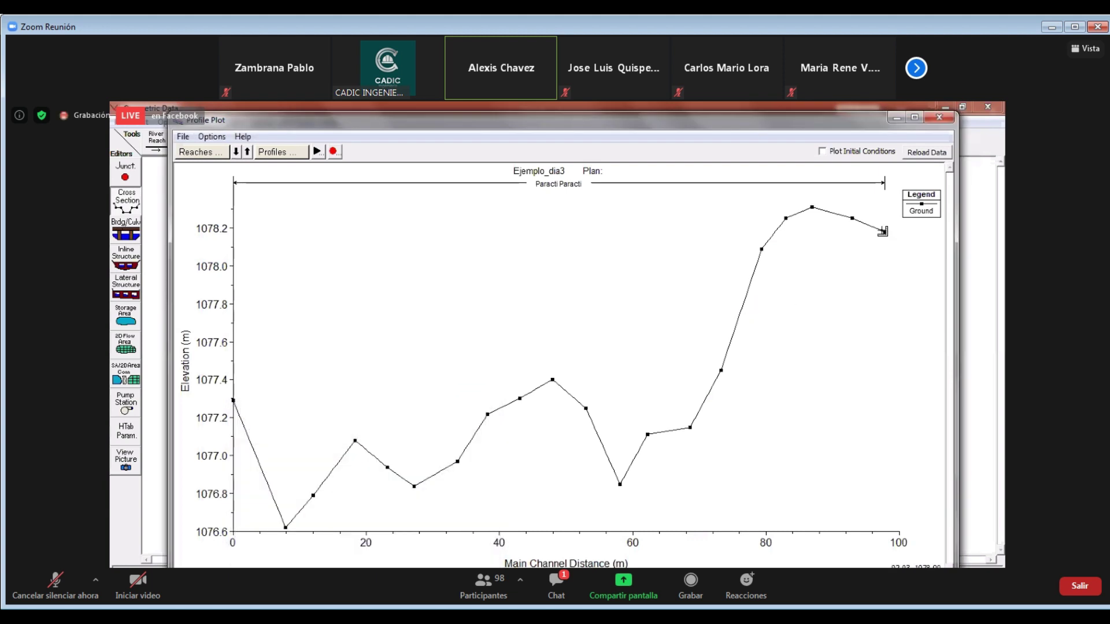
pyautogui.click(883, 233)
pyautogui.doubleClick(690, 429)
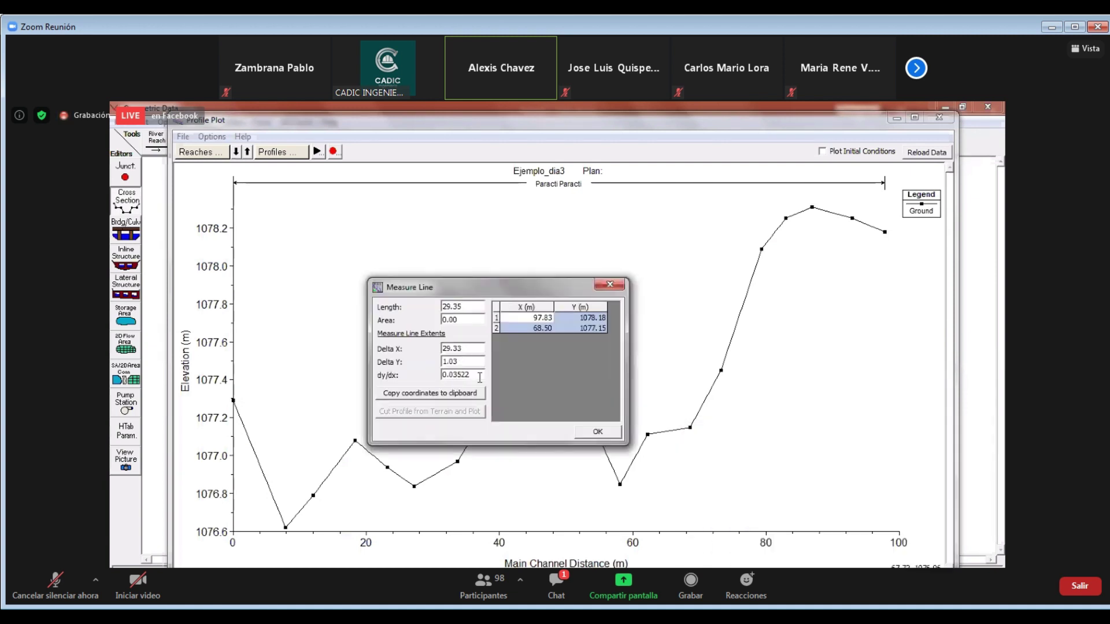
pyautogui.click(610, 285)
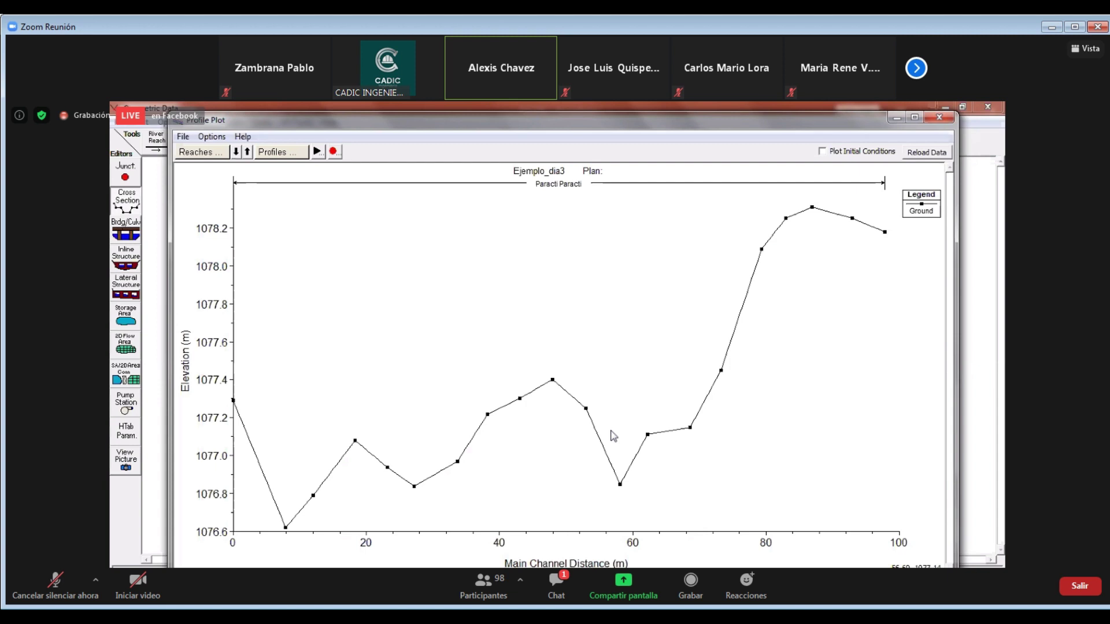
# Show the Sedimentos1 river photo in Photo Viewer
pyautogui.hotkey('alt', 'Tab')
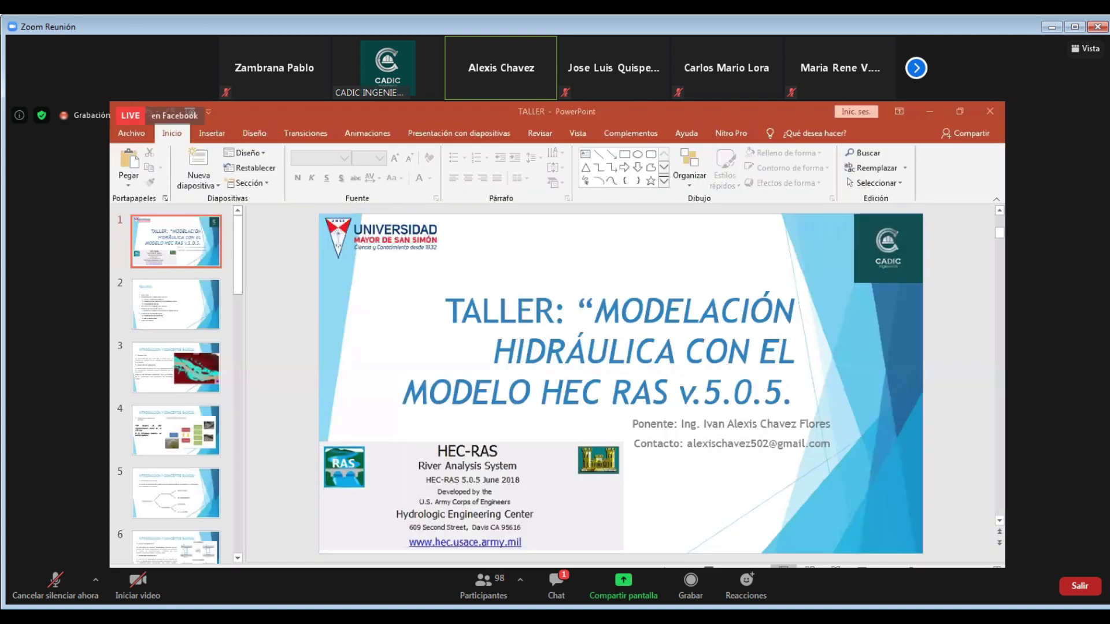
pyautogui.moveTo(528, 564)
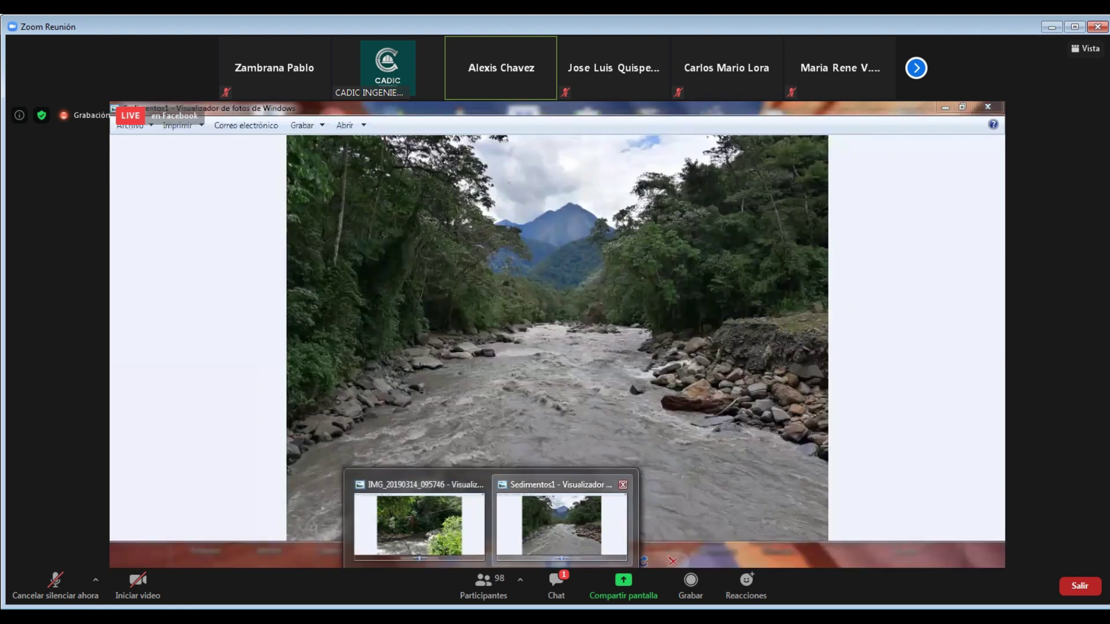
pyautogui.click(524, 532)
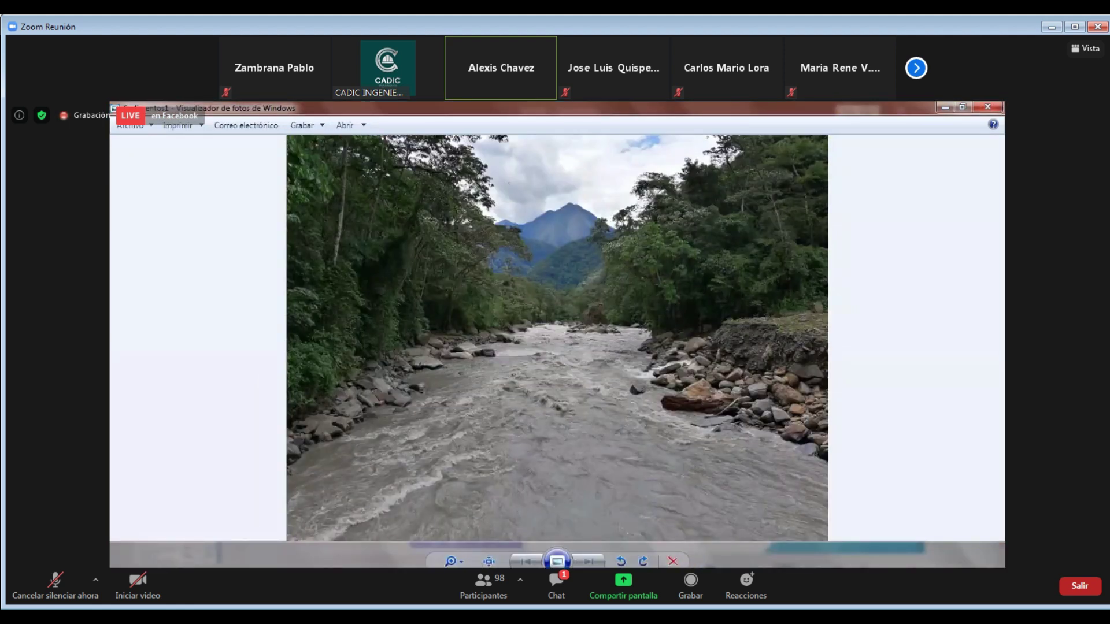
pyautogui.hotkey('alt', 'F4')
# View cable-car photo IMG_20190314_102109 from the Campaña 6 13-15 marzo 2019 folder, then close the viewers
pyautogui.click(231, 592)
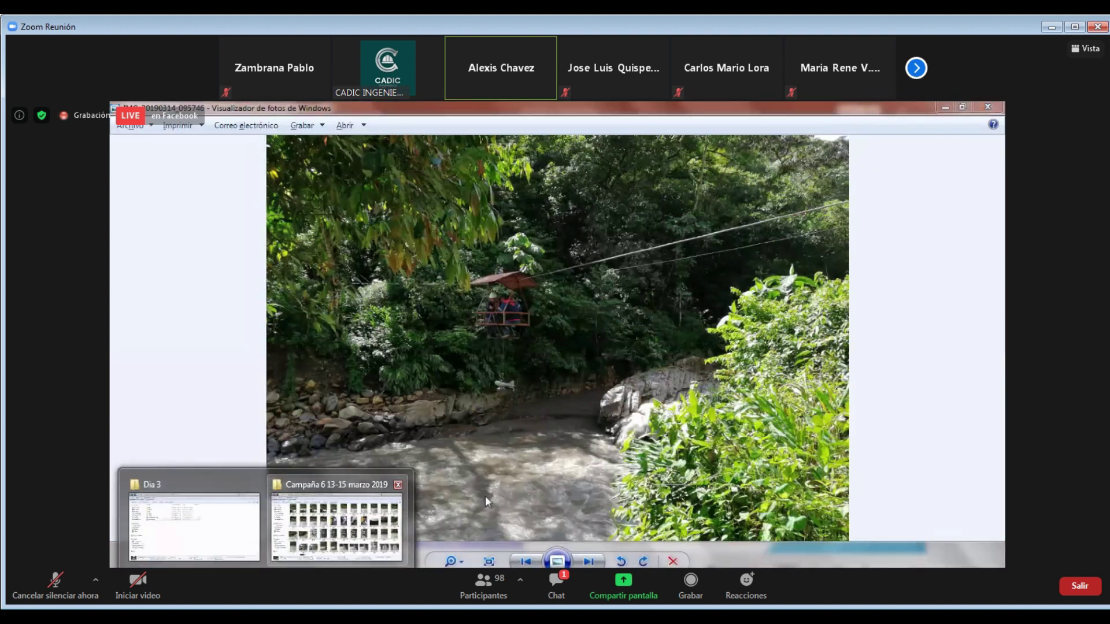
pyautogui.click(257, 484)
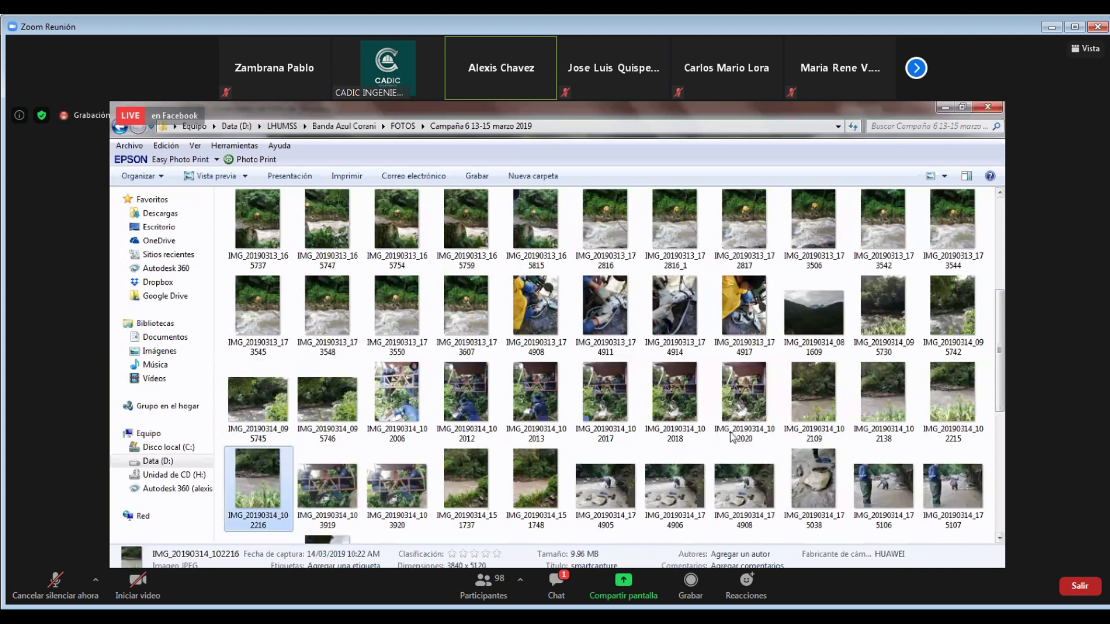
pyautogui.doubleClick(813, 399)
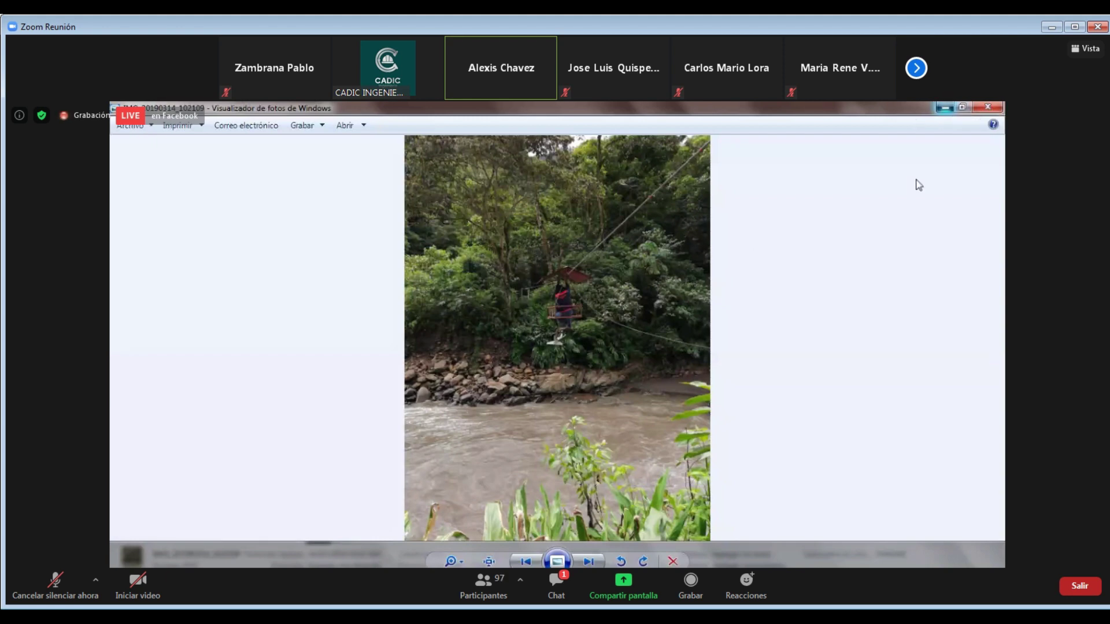
pyautogui.hotkey('alt', 'F4')
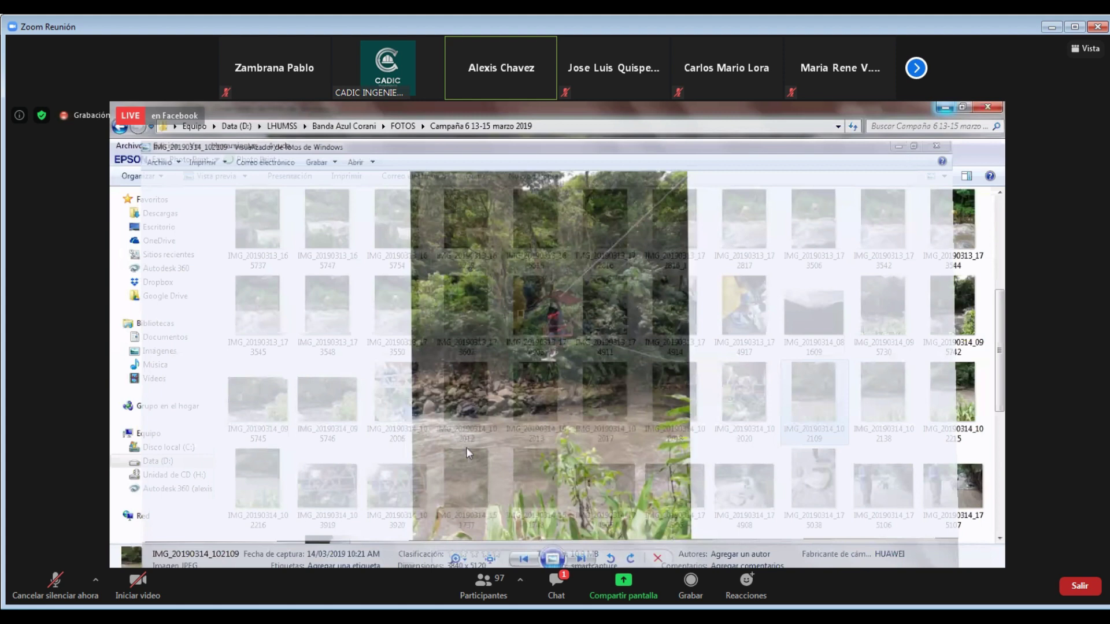
pyautogui.hotkey('alt', 'Tab')
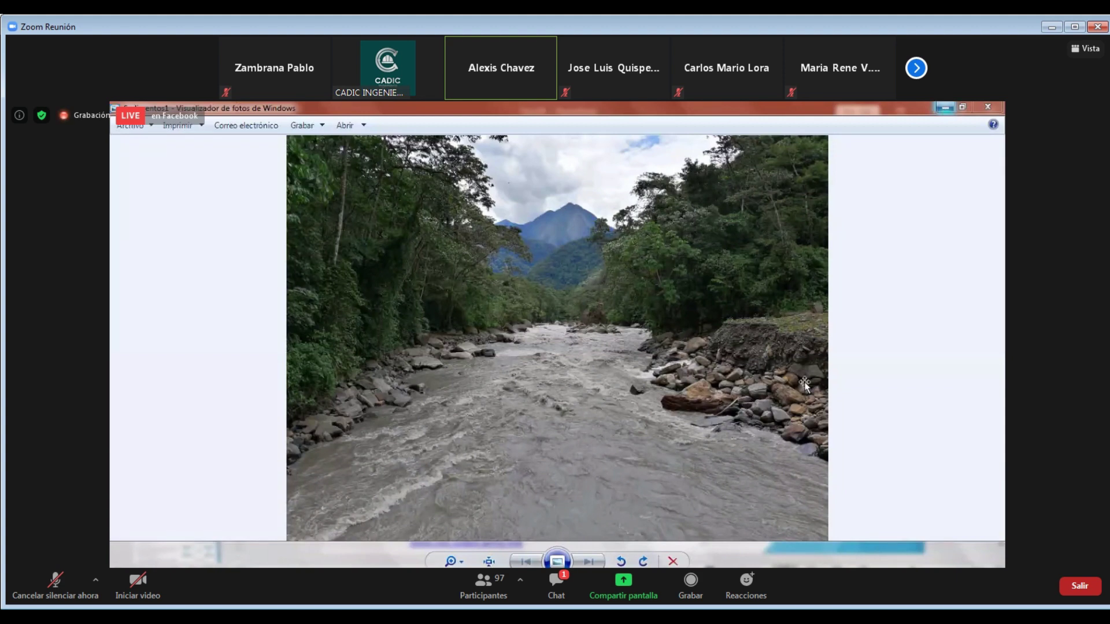
pyautogui.hotkey('alt', 'F4')
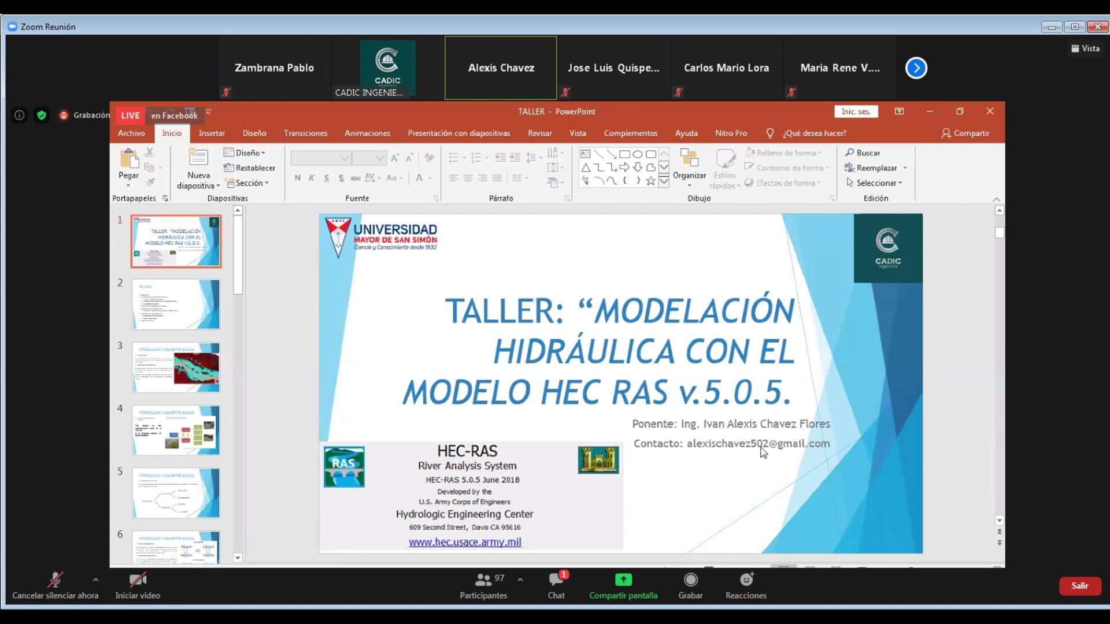
# Switch from PowerPoint back to HEC-RAS's Geometric Data window
pyautogui.click(684, 544)
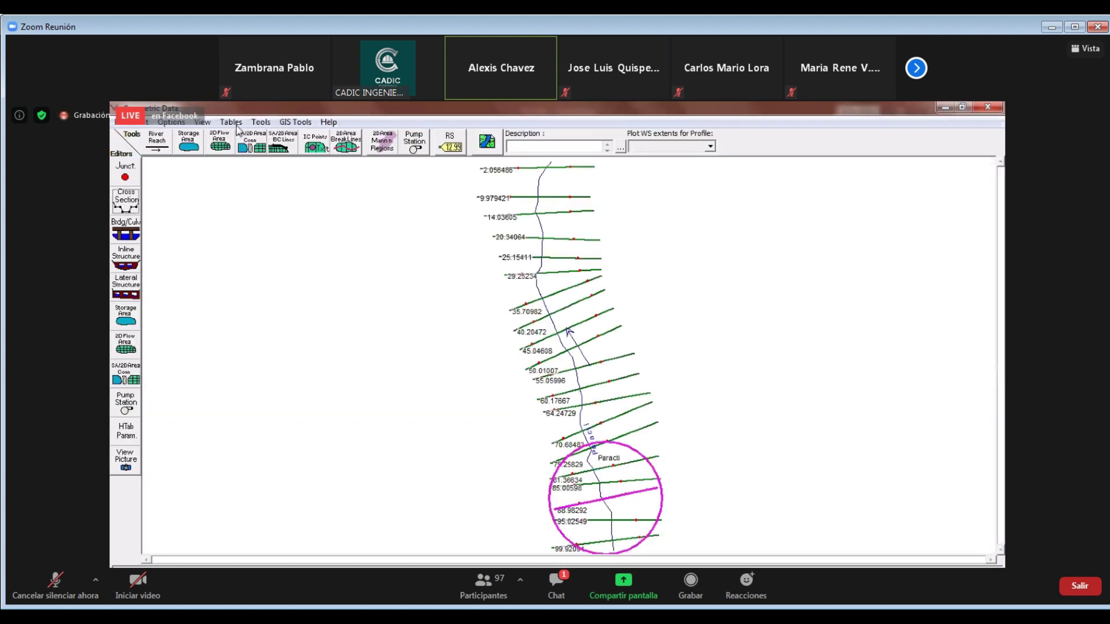
# Open Tables > Manning's n or k values (Horizontally varied) for the 20 Paracti stations
pyautogui.click(230, 122)
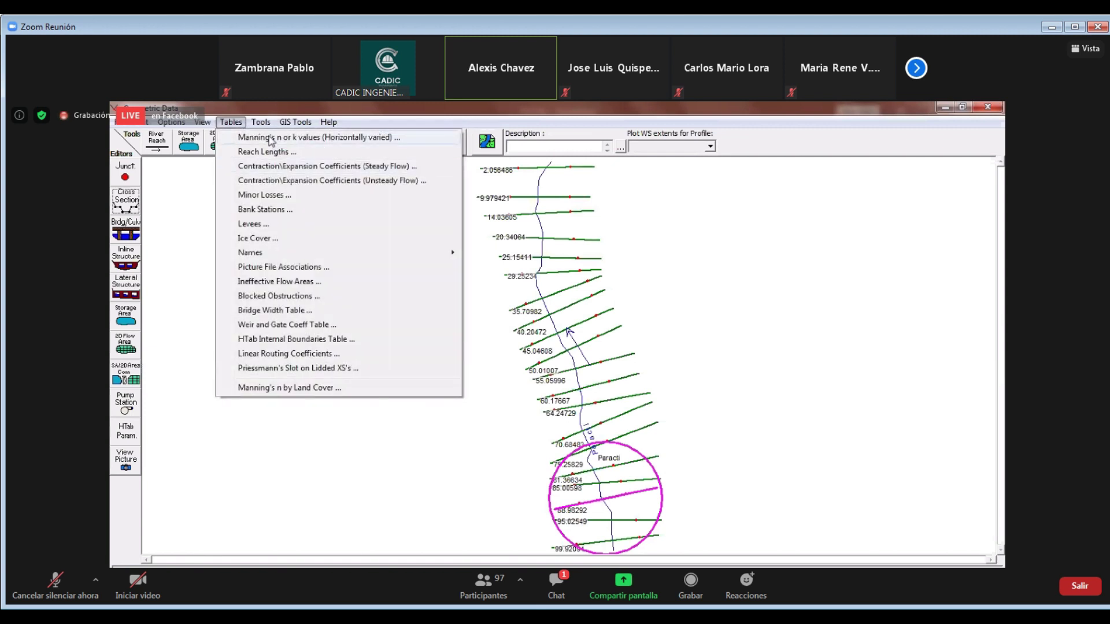
pyautogui.click(270, 139)
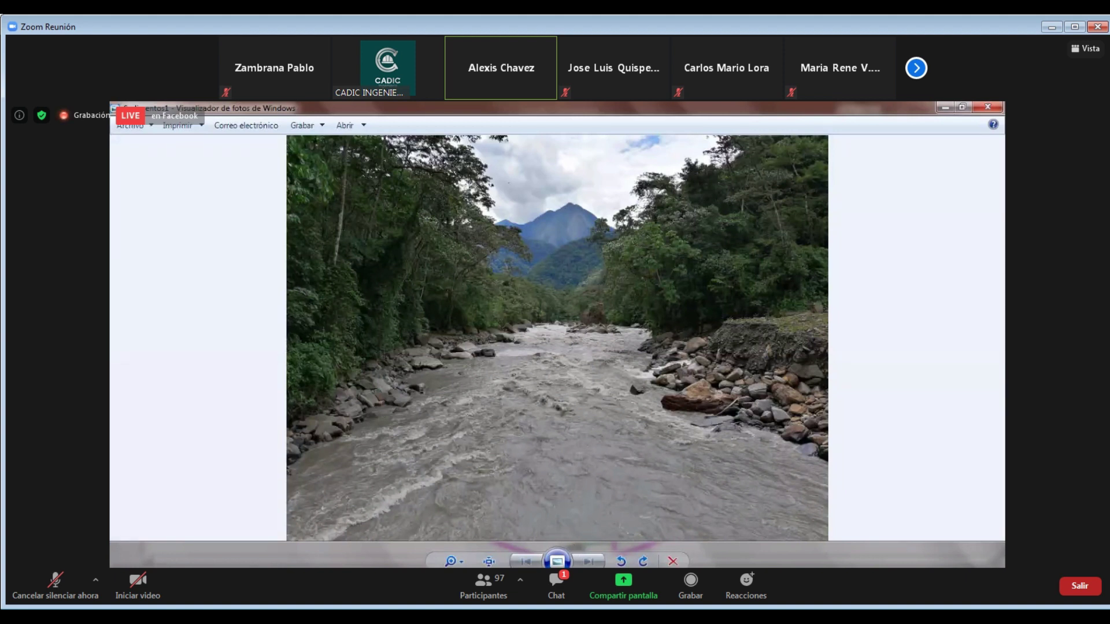
pyautogui.moveTo(531, 566)
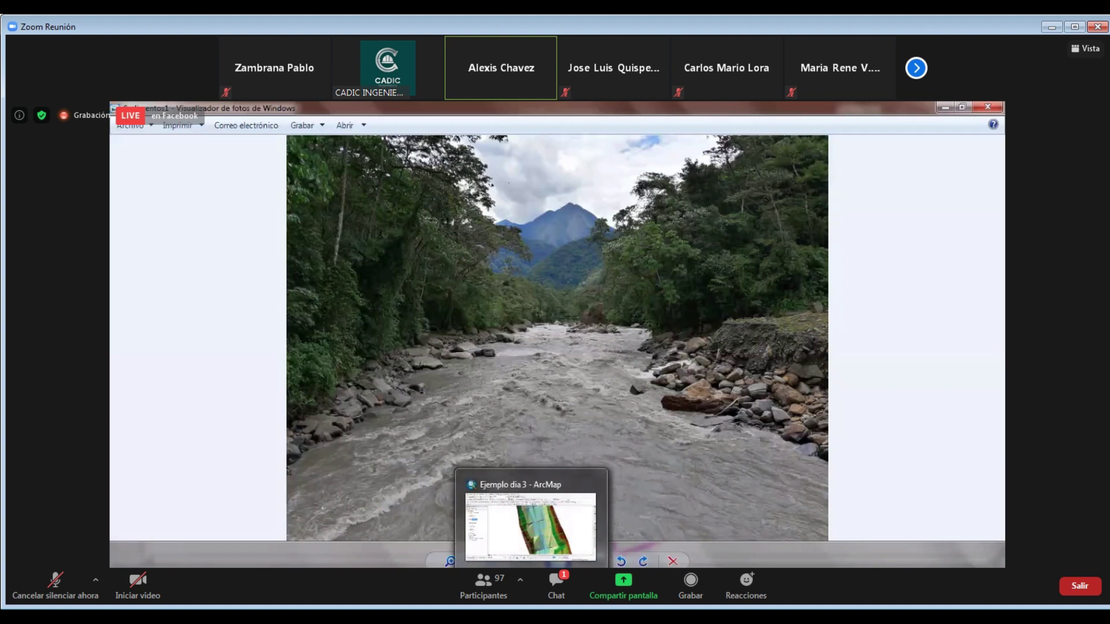
pyautogui.moveTo(584, 566)
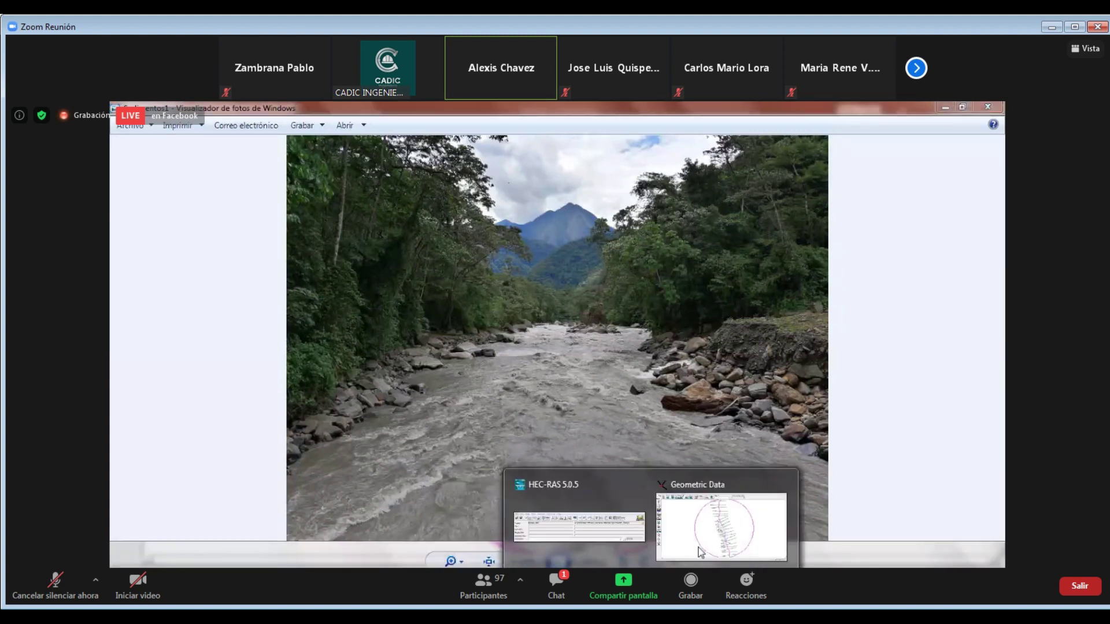
pyautogui.click(721, 524)
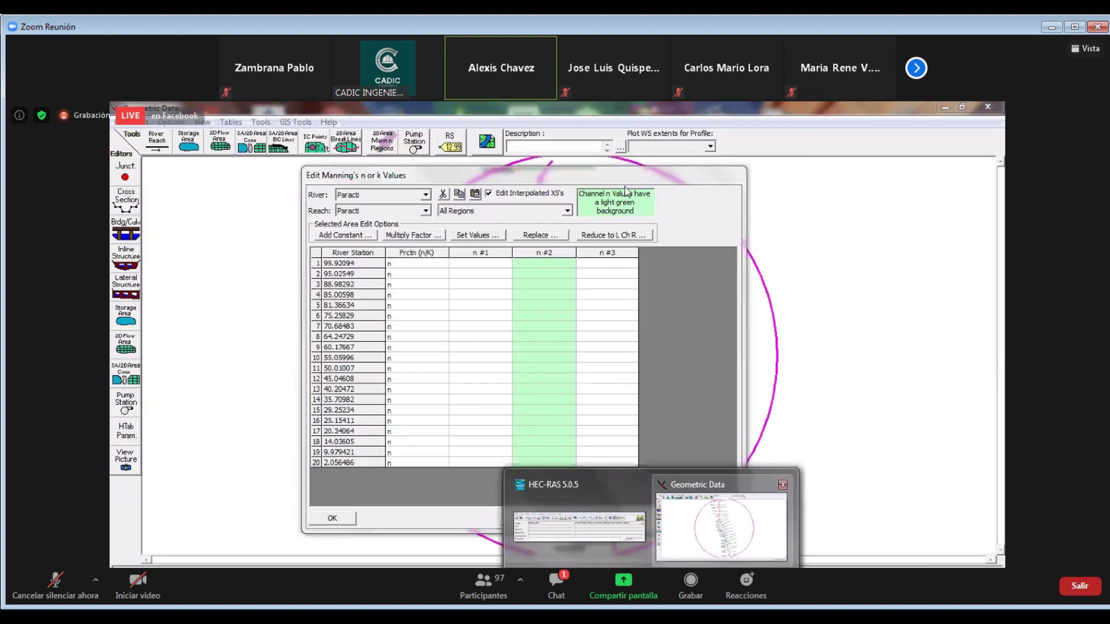
# Move the Manning's n table aside and toggle schematic panning on, then off
pyautogui.moveTo(520, 175); pyautogui.dragTo(313, 209)
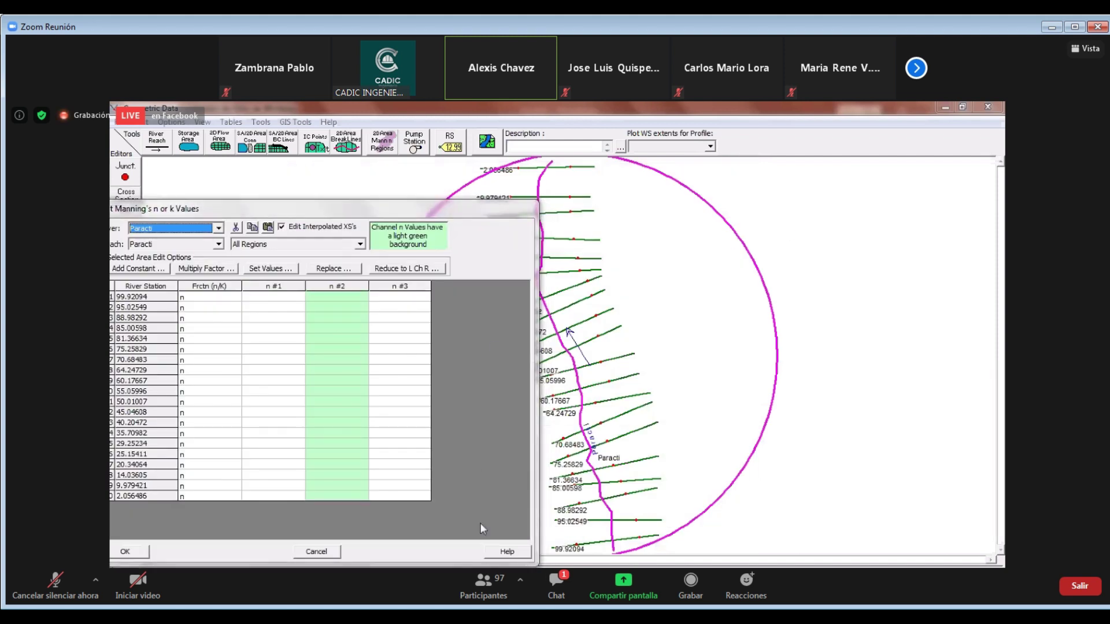
pyautogui.rightClick(656, 312)
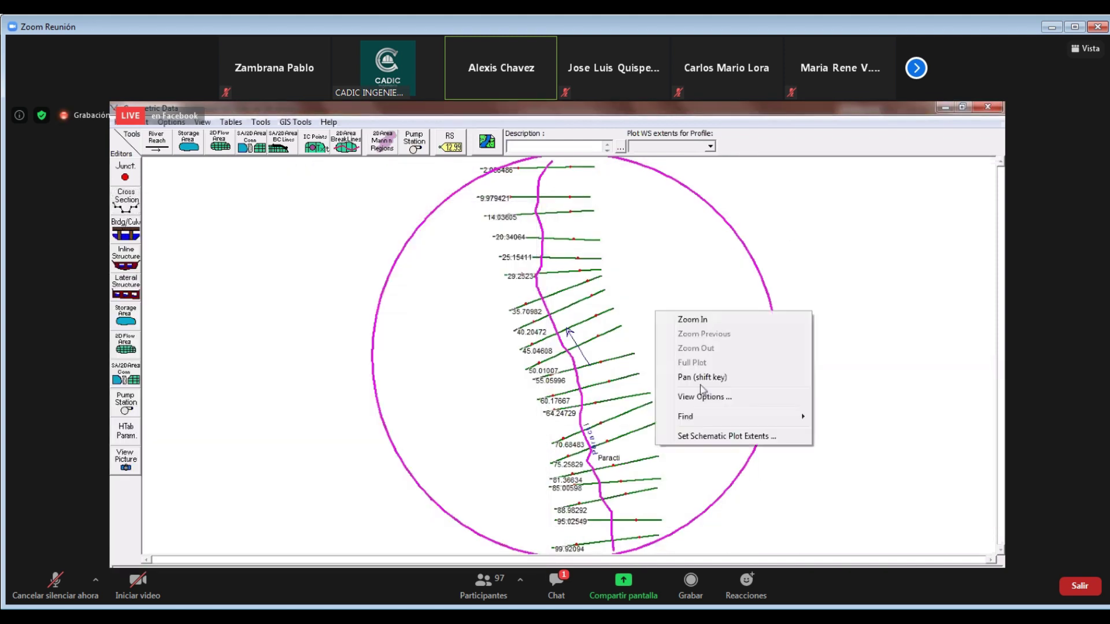
pyautogui.click(703, 379)
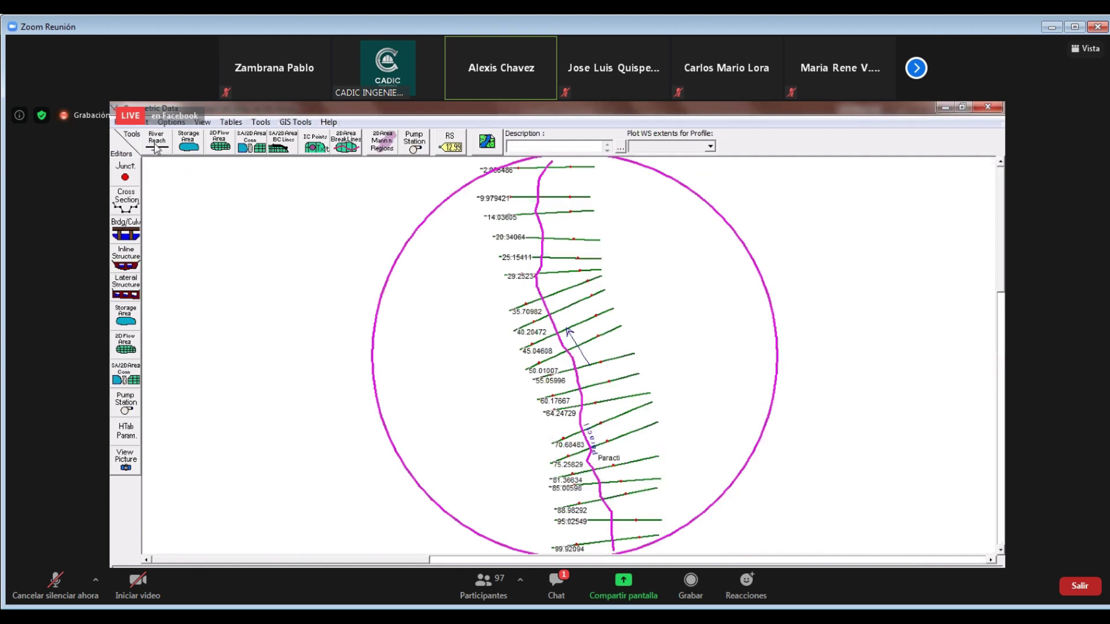
pyautogui.rightClick(485, 233)
pyautogui.click(510, 308)
# Open the Cross Section editor and call up the geometry Tables menu again
pyautogui.click(230, 122)
pyautogui.press('Escape')
pyautogui.click(118, 210)
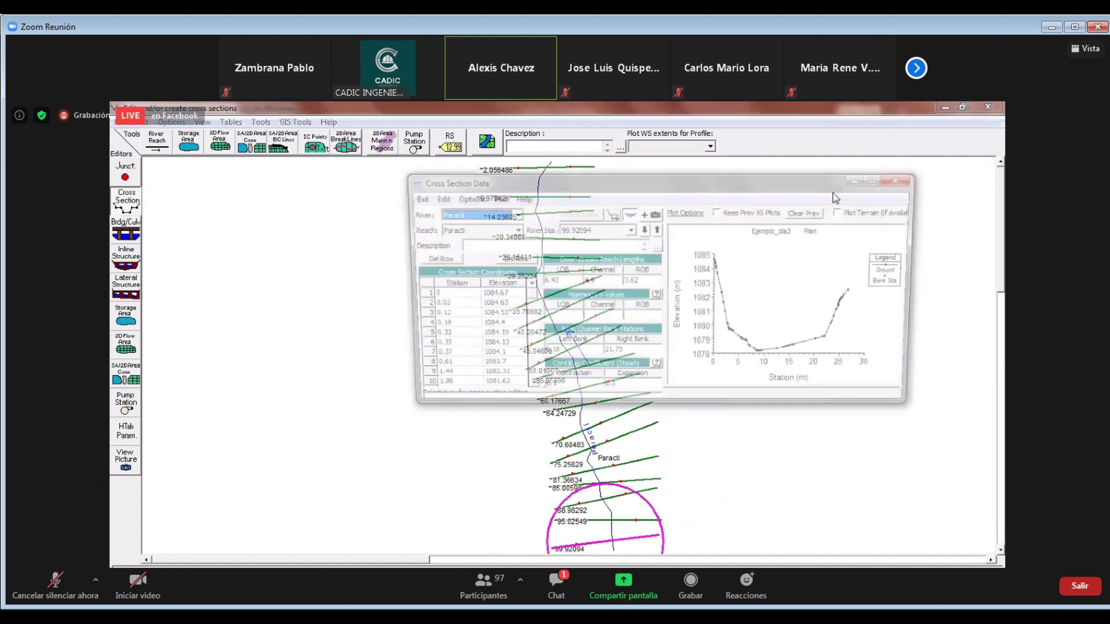
pyautogui.click(232, 123)
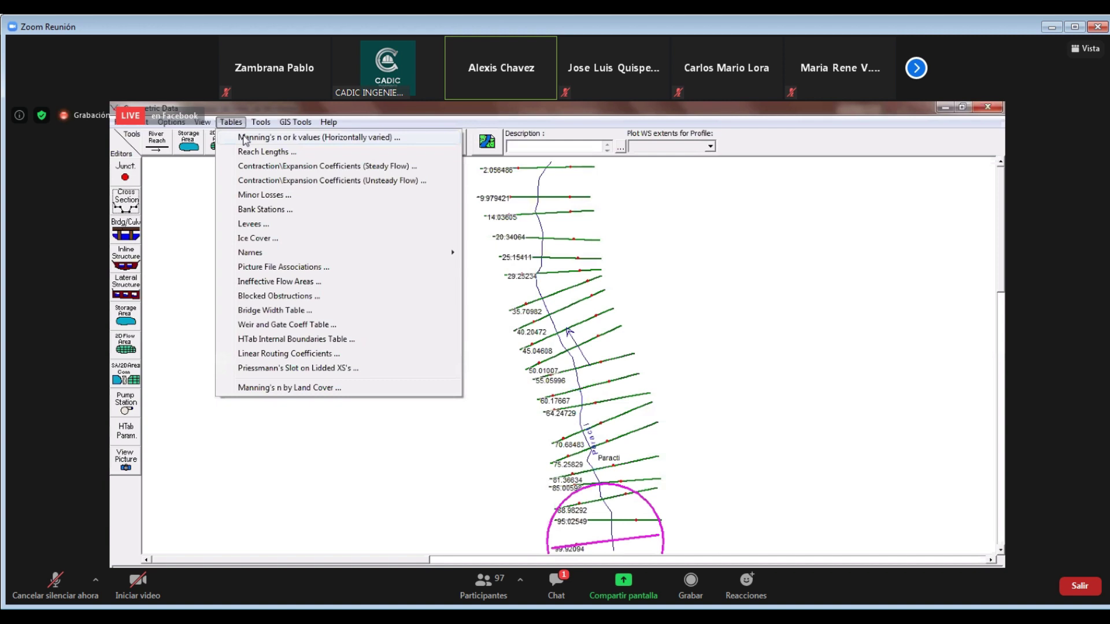
# Reopen the Manning's n table, drag it aside, and bring the Dia 3 folder forward
pyautogui.click(245, 139)
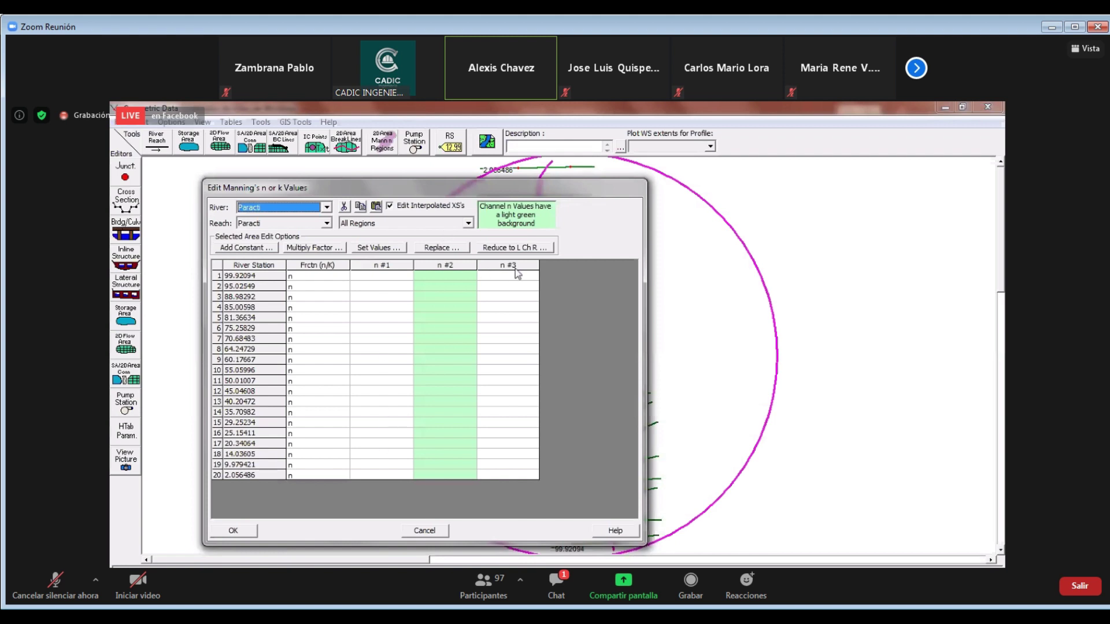
pyautogui.moveTo(495, 189); pyautogui.dragTo(583, 169)
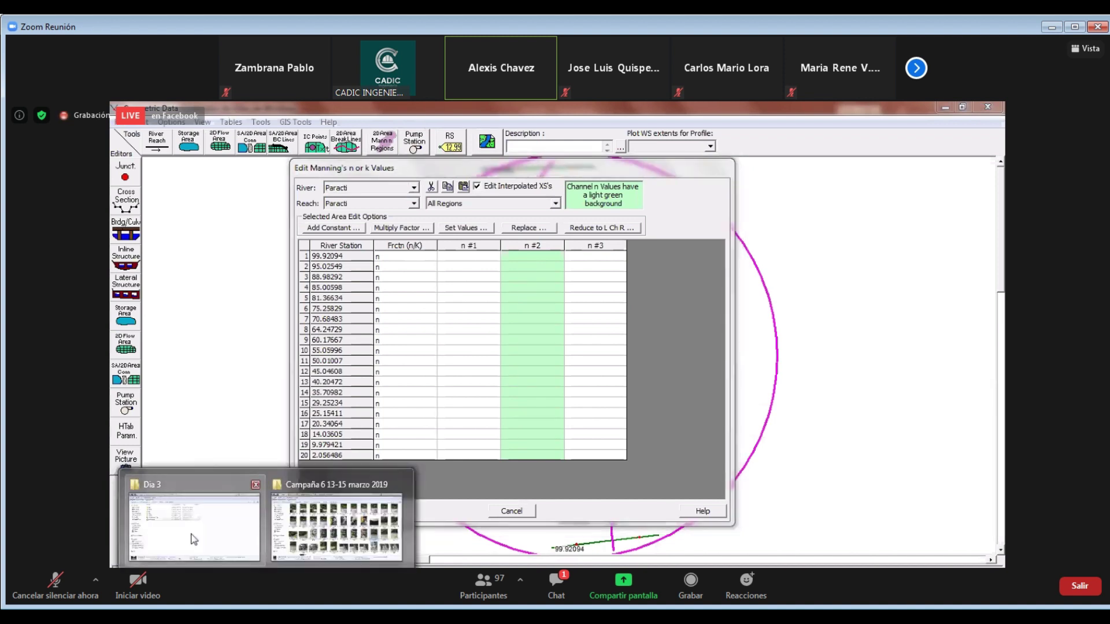
pyautogui.moveTo(224, 529)
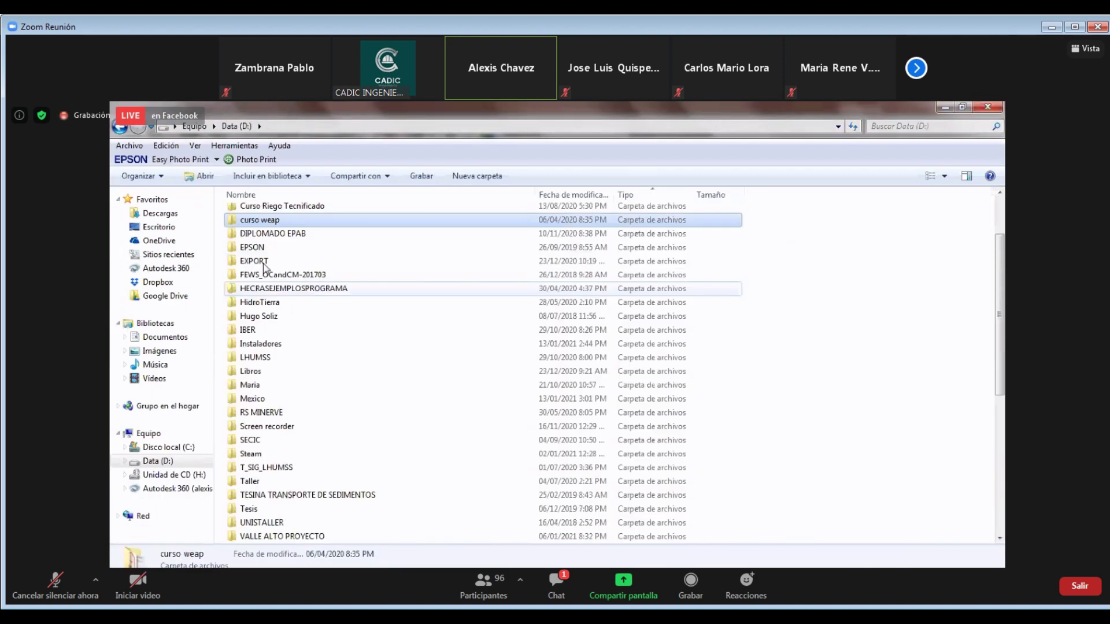
# Open the Libros folder on D: and launch Chow's 'Hidráulica de Canales Abiertos' PDF
pyautogui.scroll(-1, 226, 268)
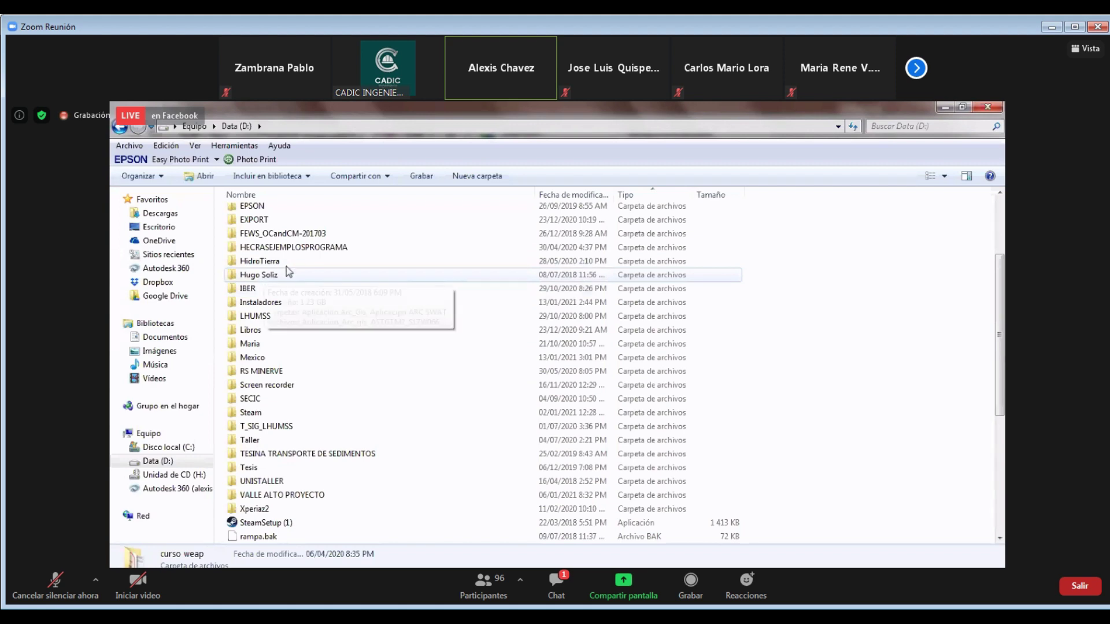
pyautogui.scroll(2, 266, 375)
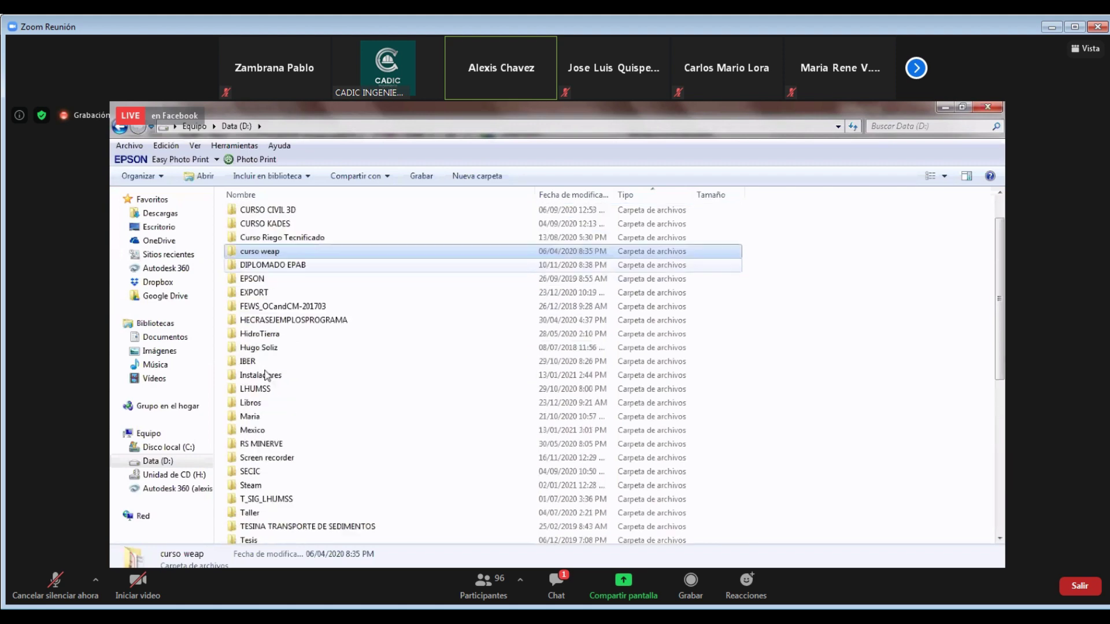
pyautogui.doubleClick(269, 400)
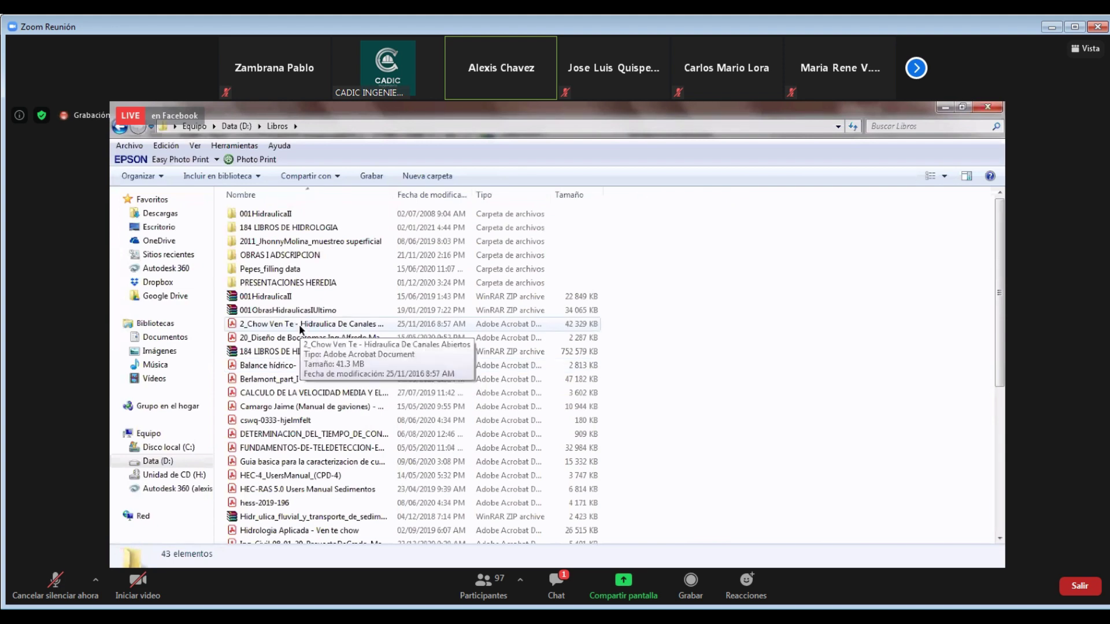
pyautogui.press('Return')
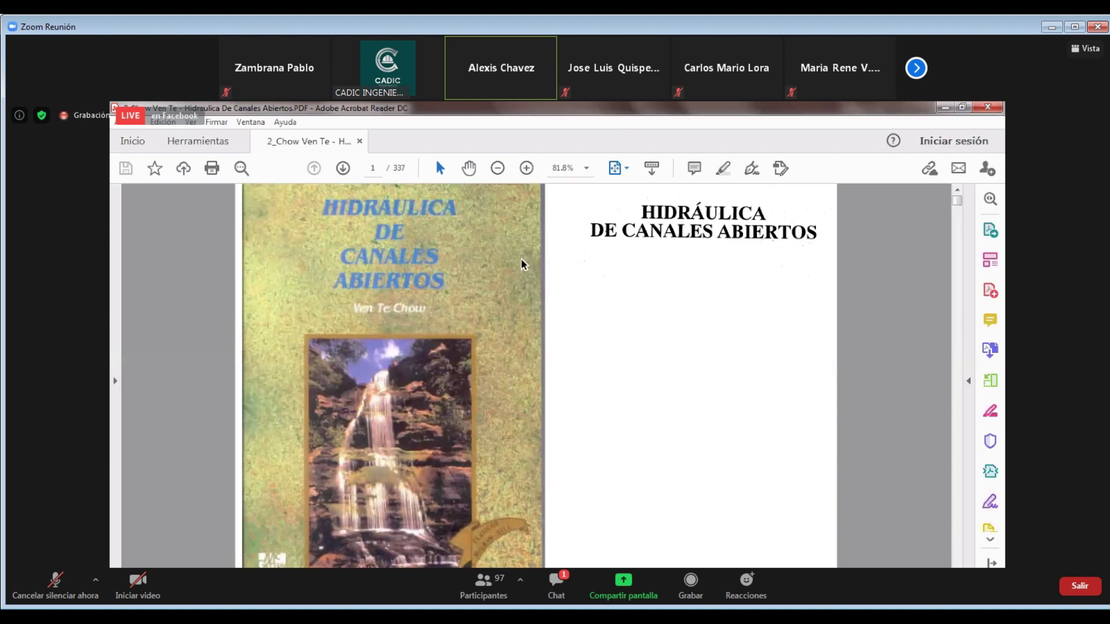
# Scroll to Chow's Table 5-6 on pages 109–110 and zoom in to read it
pyautogui.scroll(-5, 523, 264)
pyautogui.scroll(-3, 523, 265)
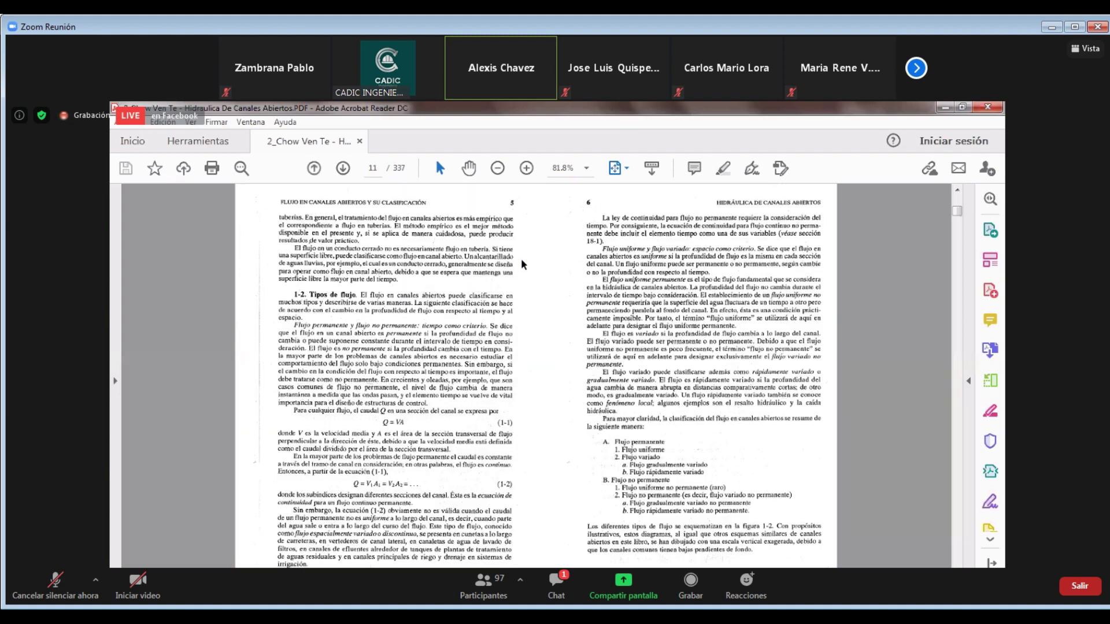
pyautogui.scroll(-20, 523, 264)
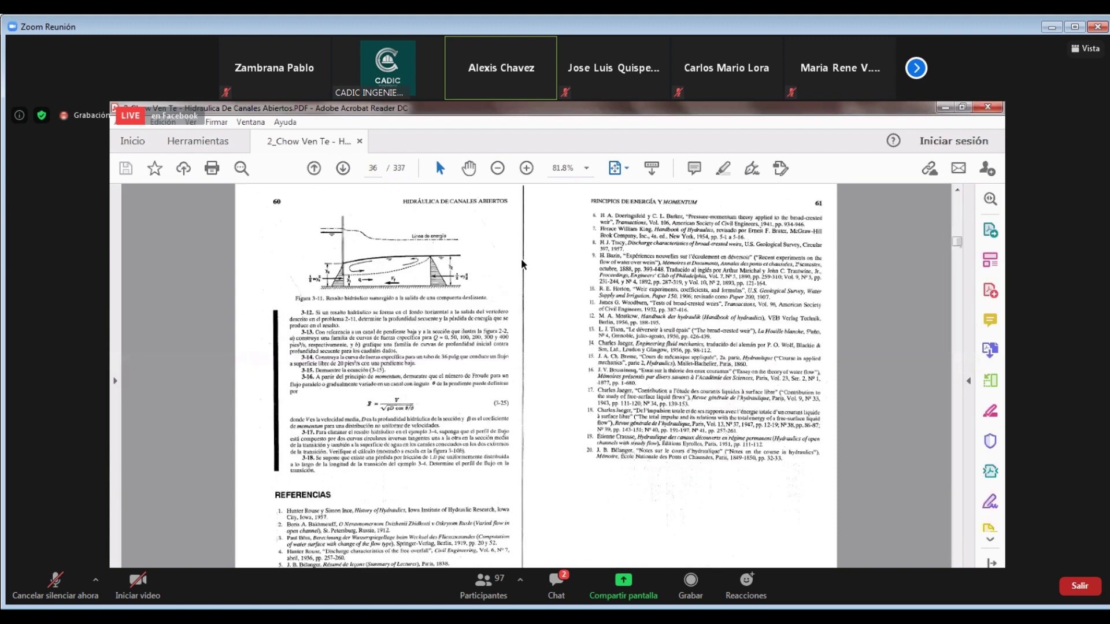
pyautogui.scroll(-3, 523, 376)
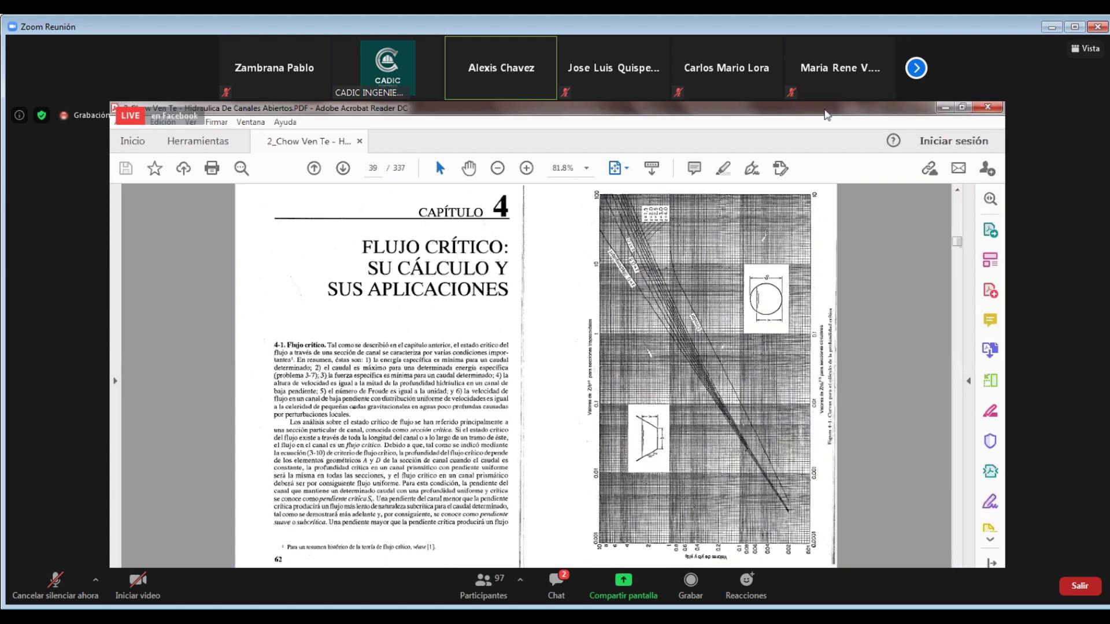
pyautogui.scroll(-20, 569, 287)
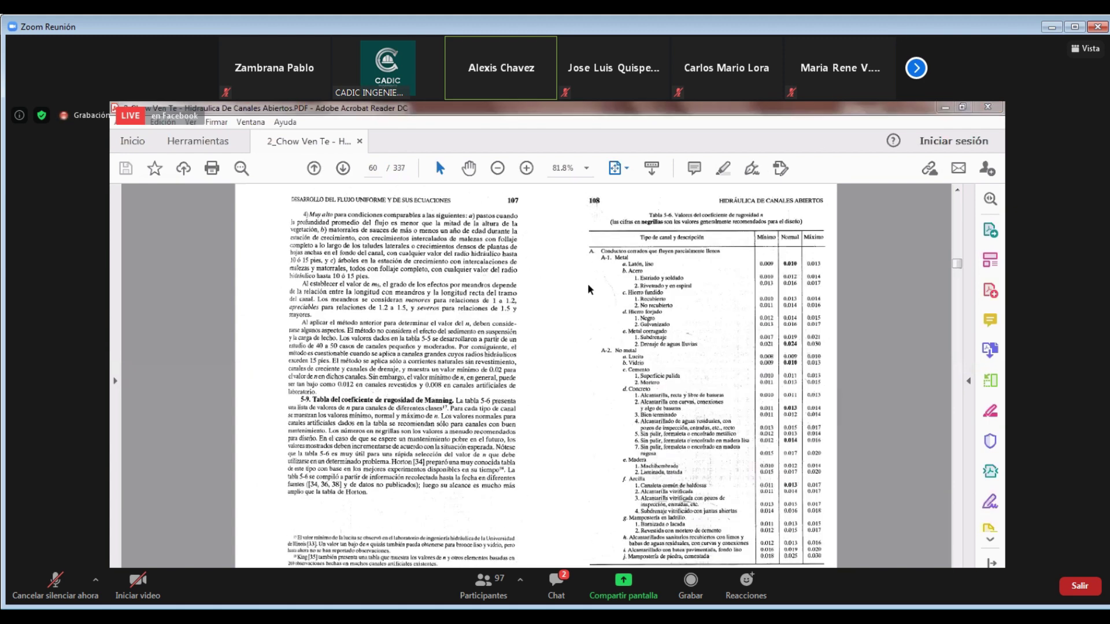
pyautogui.scroll(-3, 355, 327)
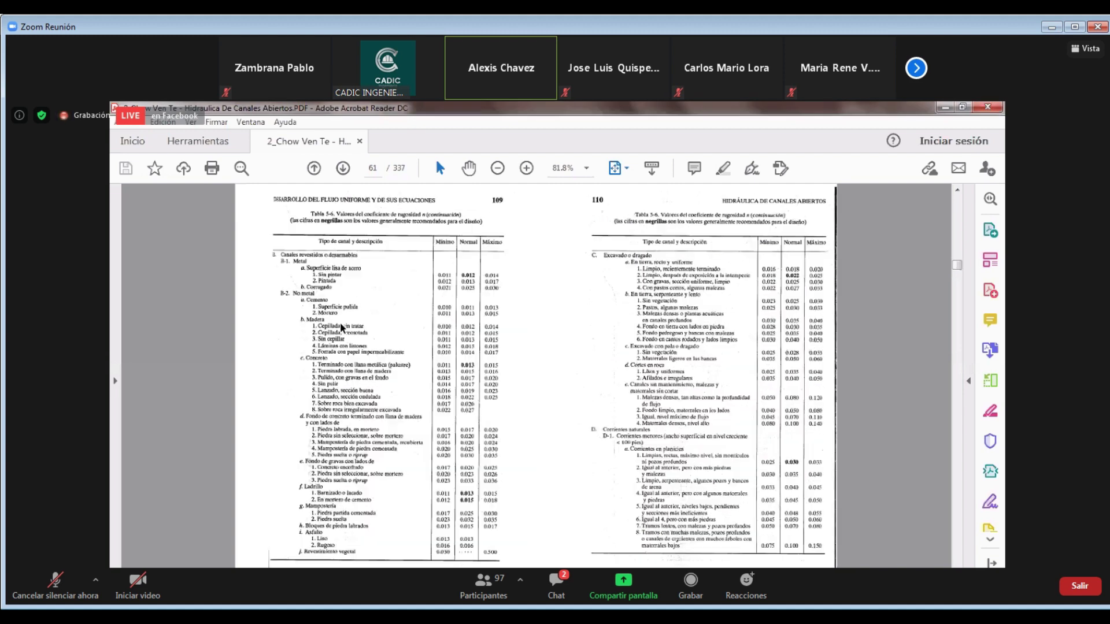
pyautogui.click(527, 169)
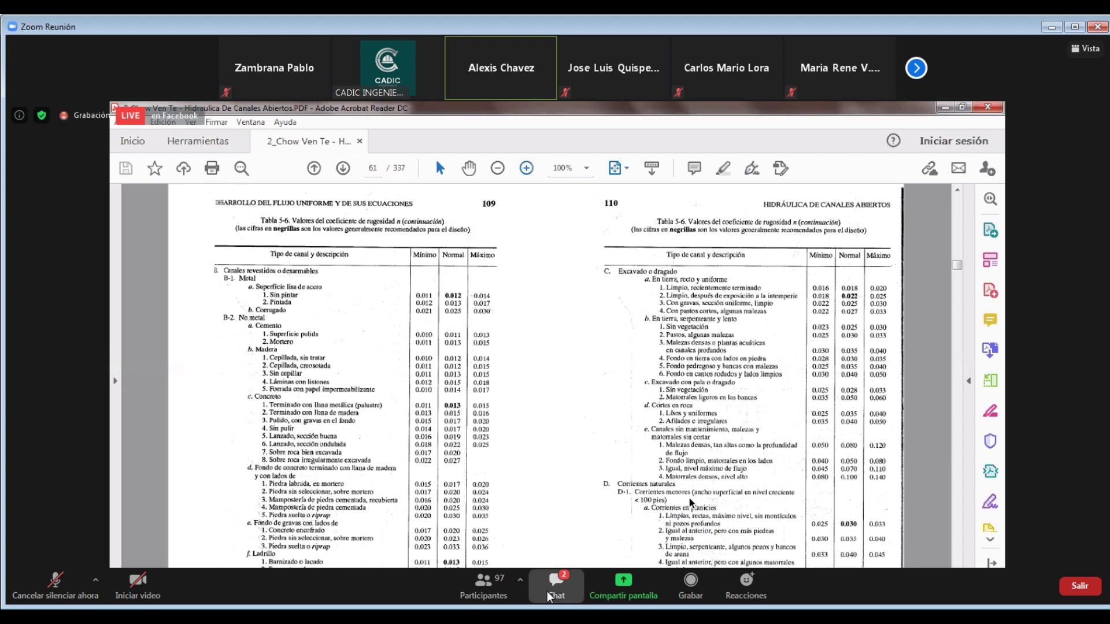
pyautogui.hotkey('alt', 'h')
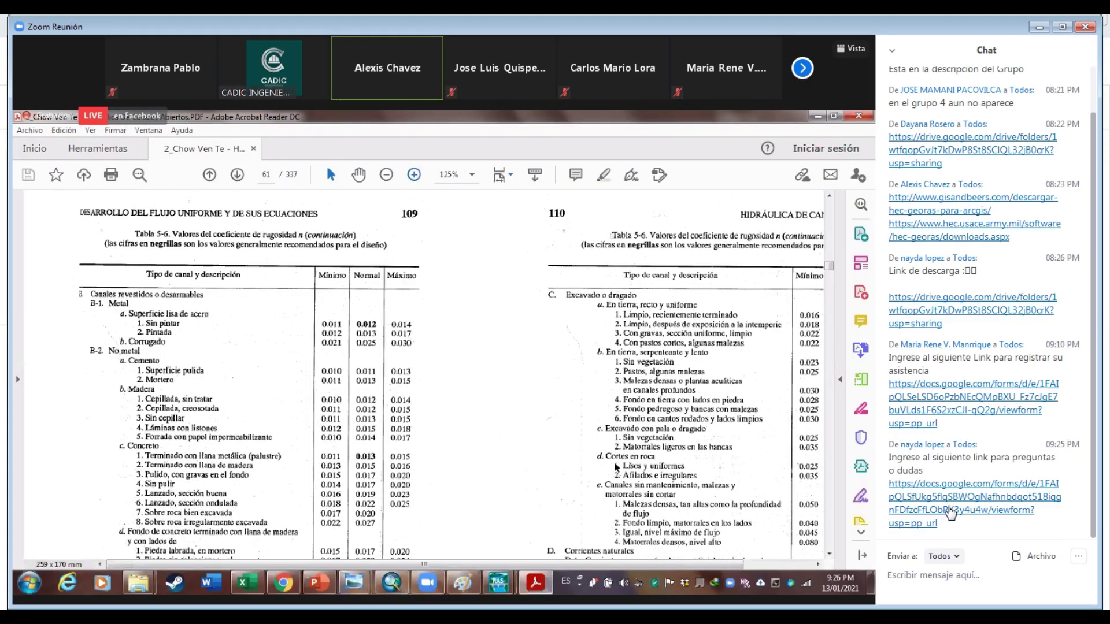
# Open the Dia 3 attendance form; enter first name, surname, country Bolivia and career Ing Civil
pyautogui.click(957, 415)
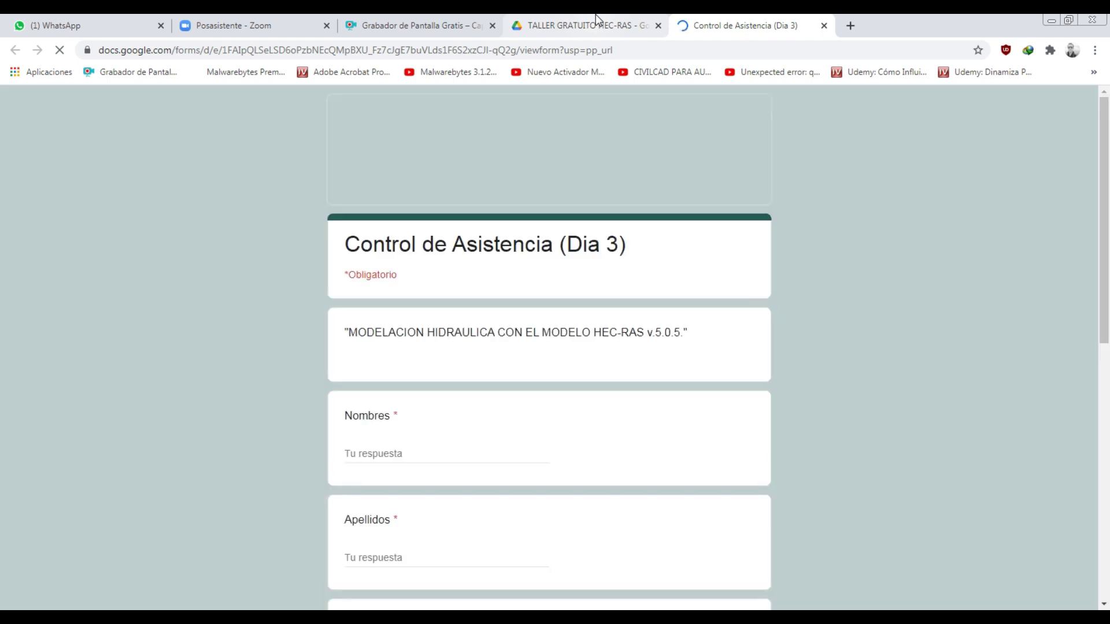
pyautogui.scroll(-9, 578, 358)
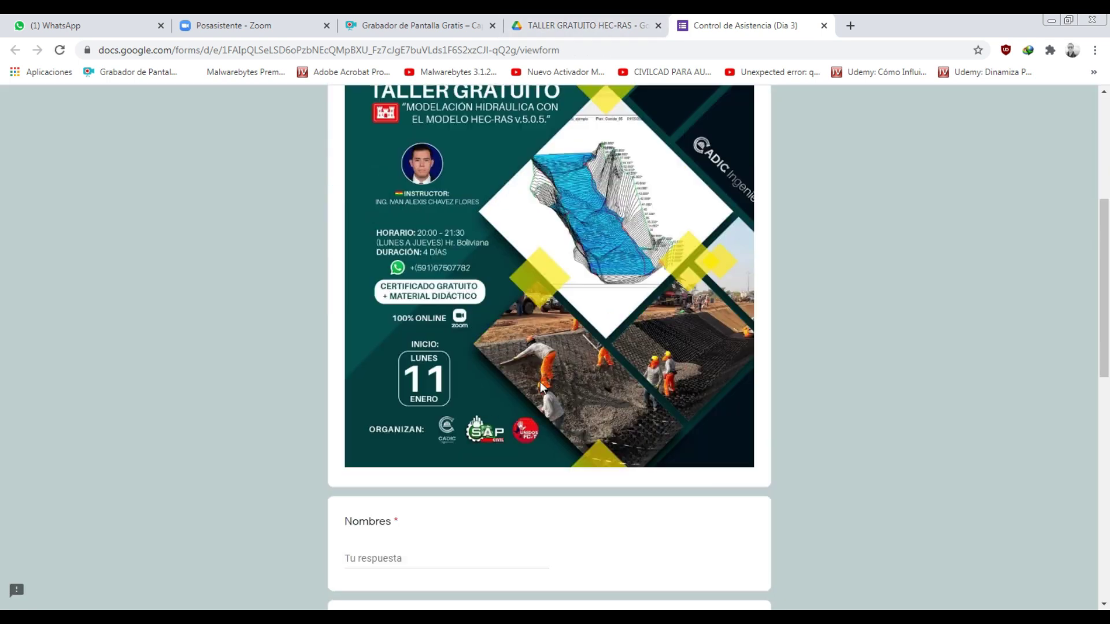
pyautogui.click(420, 322)
pyautogui.press('Tab')
pyautogui.press('Tab')
pyautogui.write('Bolviaivia')
pyautogui.press('Tab')
pyautogui.write('Ing Civil')
pyautogui.press('Tab')
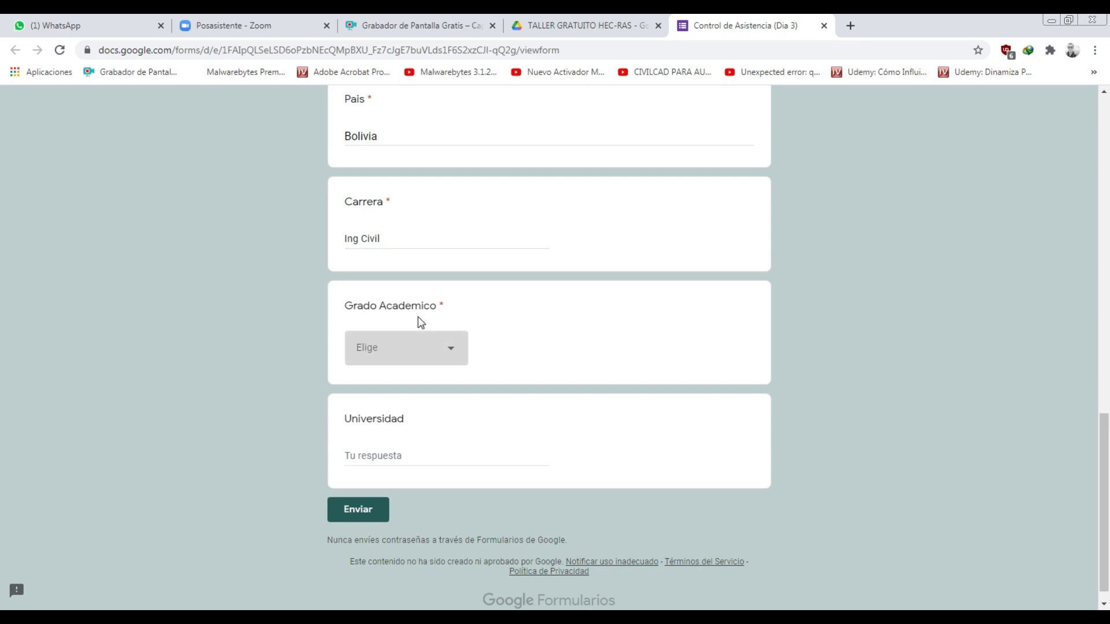
# Choose Estudiante as academic degree, enter university UMSS, and submit the form
pyautogui.click(412, 346)
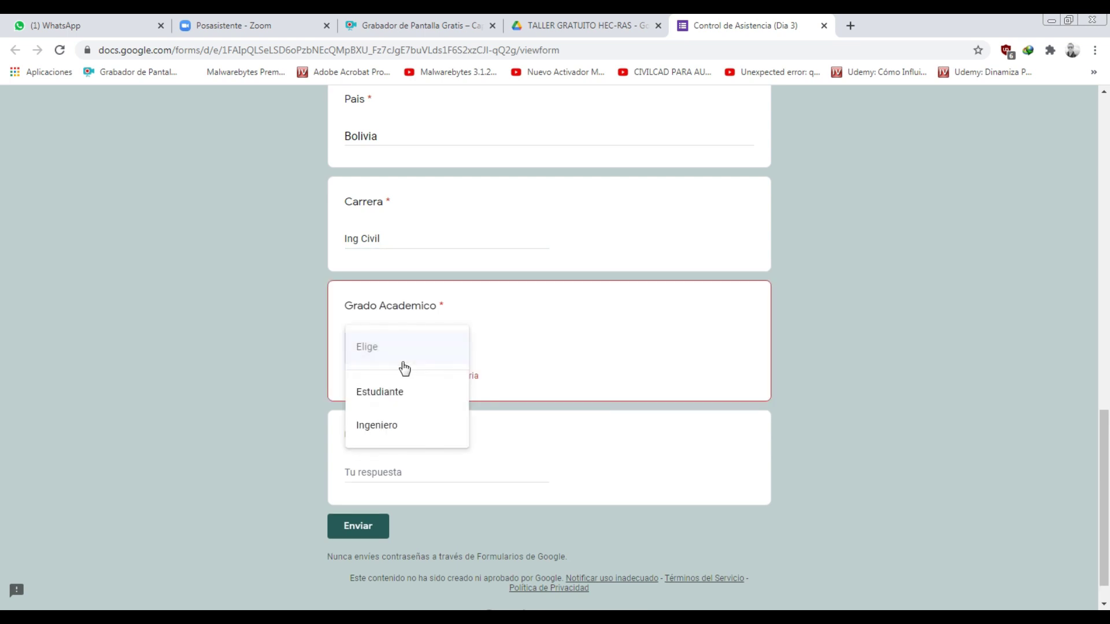
pyautogui.click(404, 404)
pyautogui.click(381, 463)
pyautogui.write('UMSS')
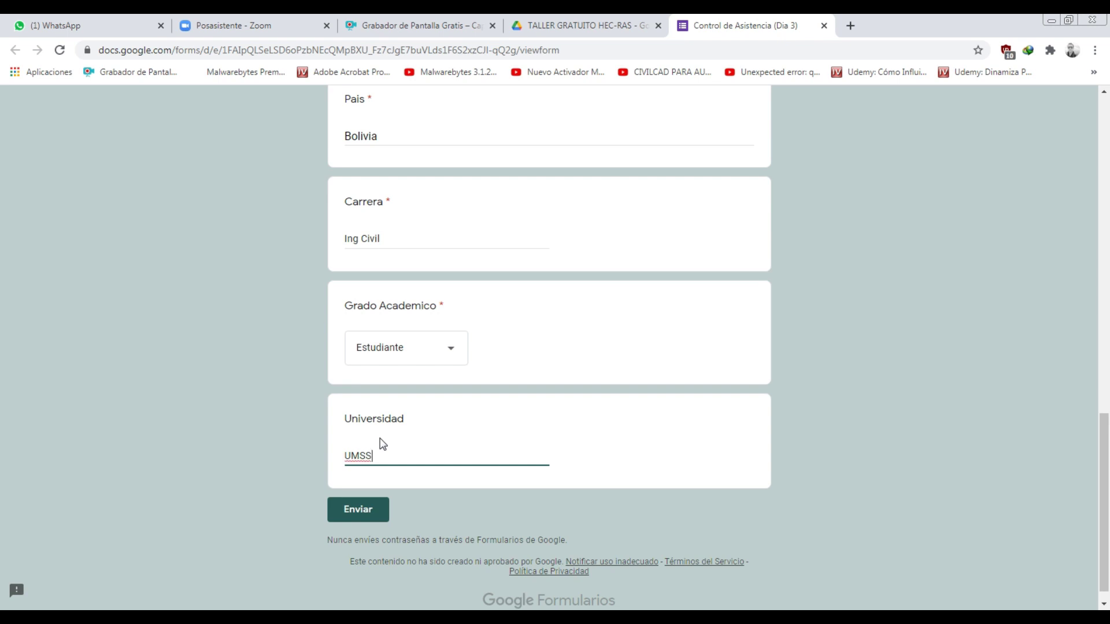
pyautogui.click(379, 504)
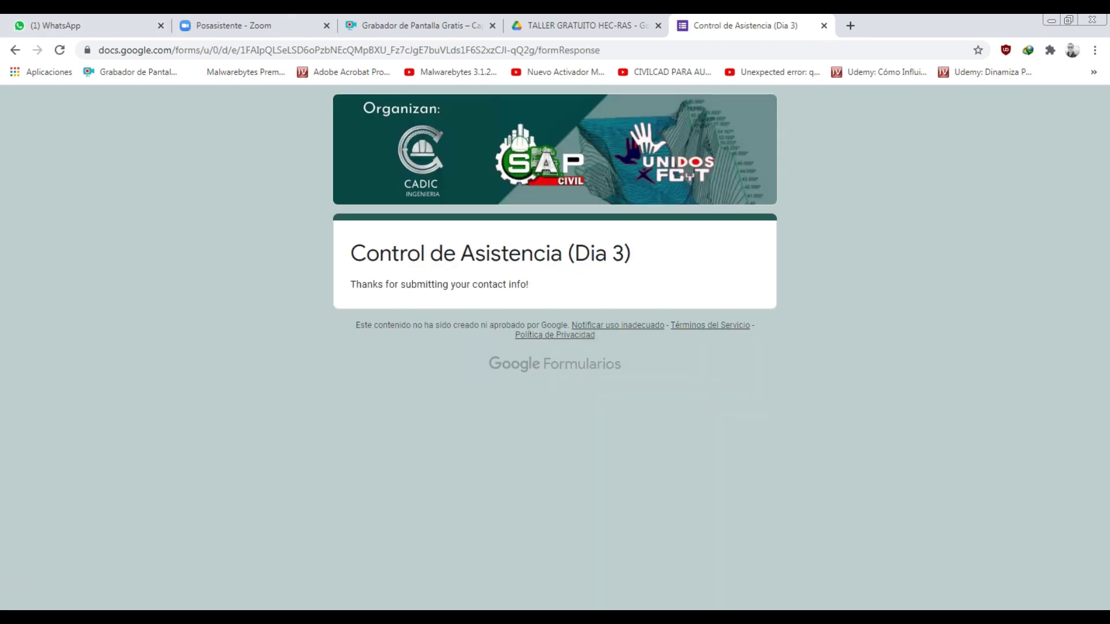
pyautogui.hotkey('alt', 'Tab')
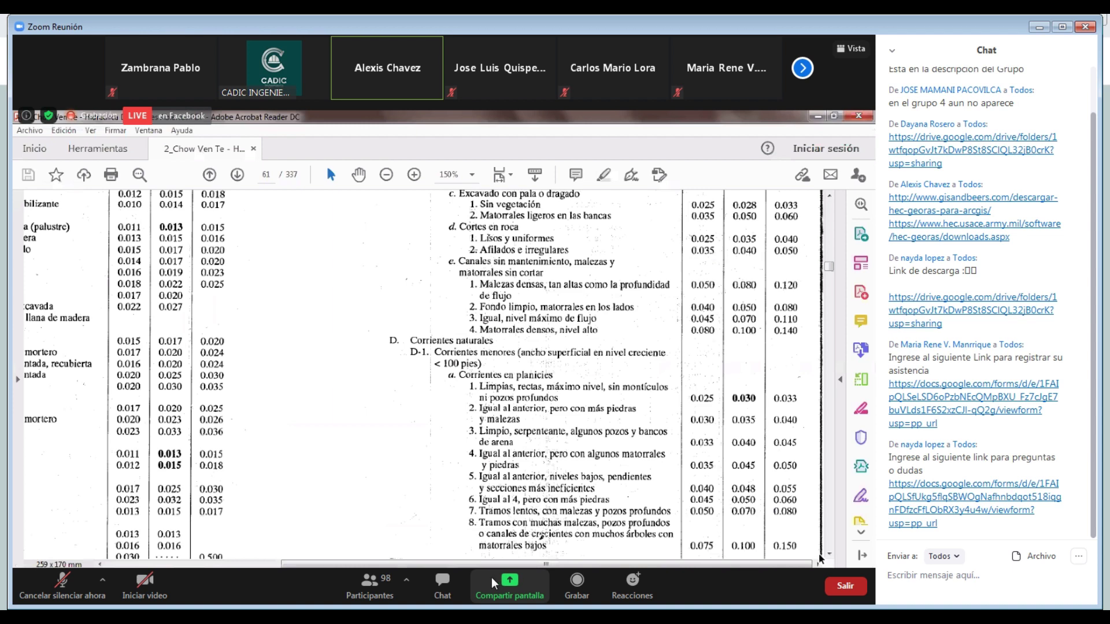
# Hide the Zoom chat so Table 5-6's continuation on page 62 fills the screen
pyautogui.click(428, 590)
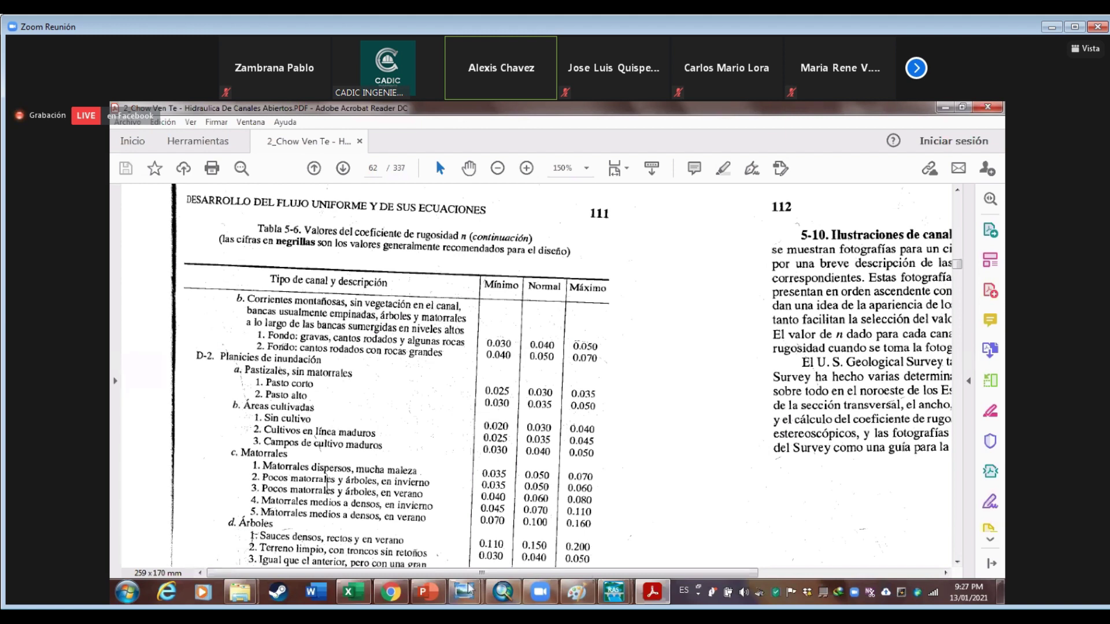
pyautogui.moveTo(471, 583)
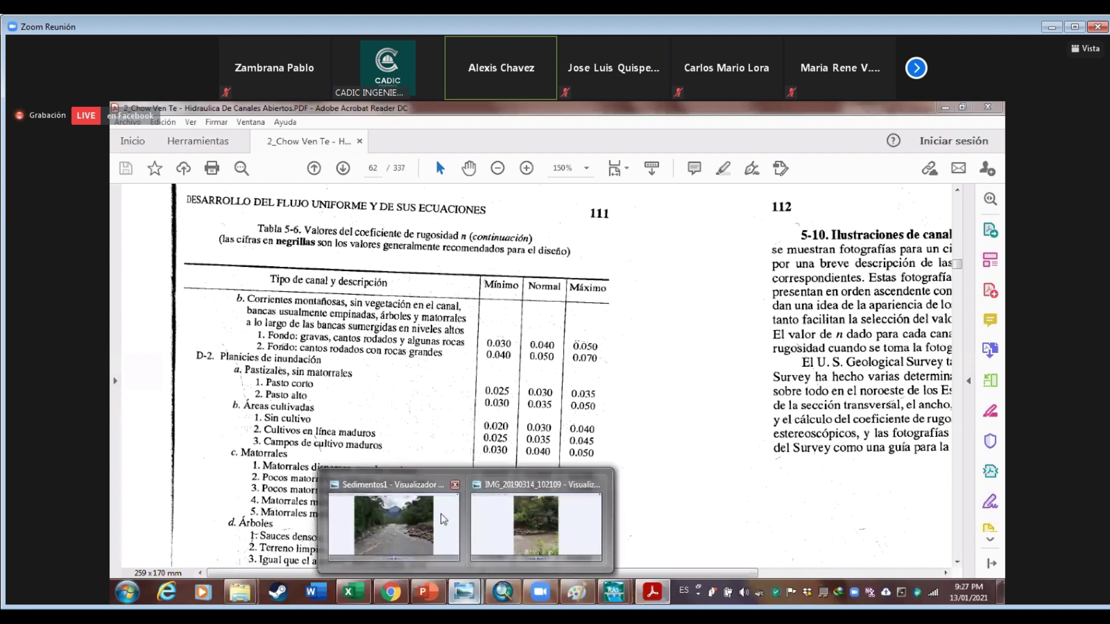
pyautogui.click(394, 523)
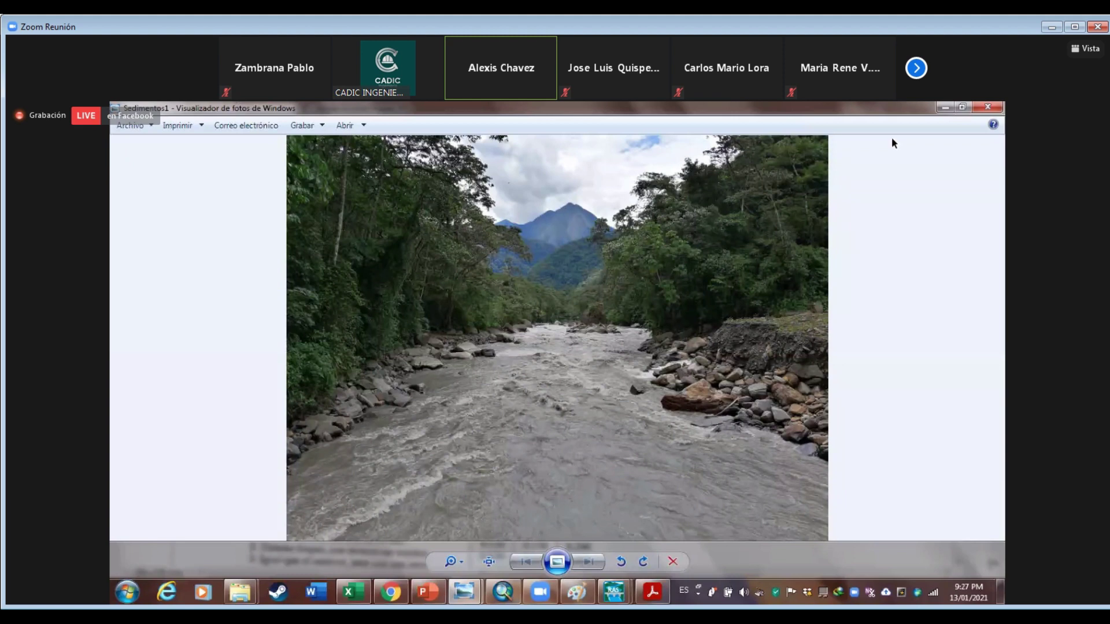
pyautogui.press('super+Down')
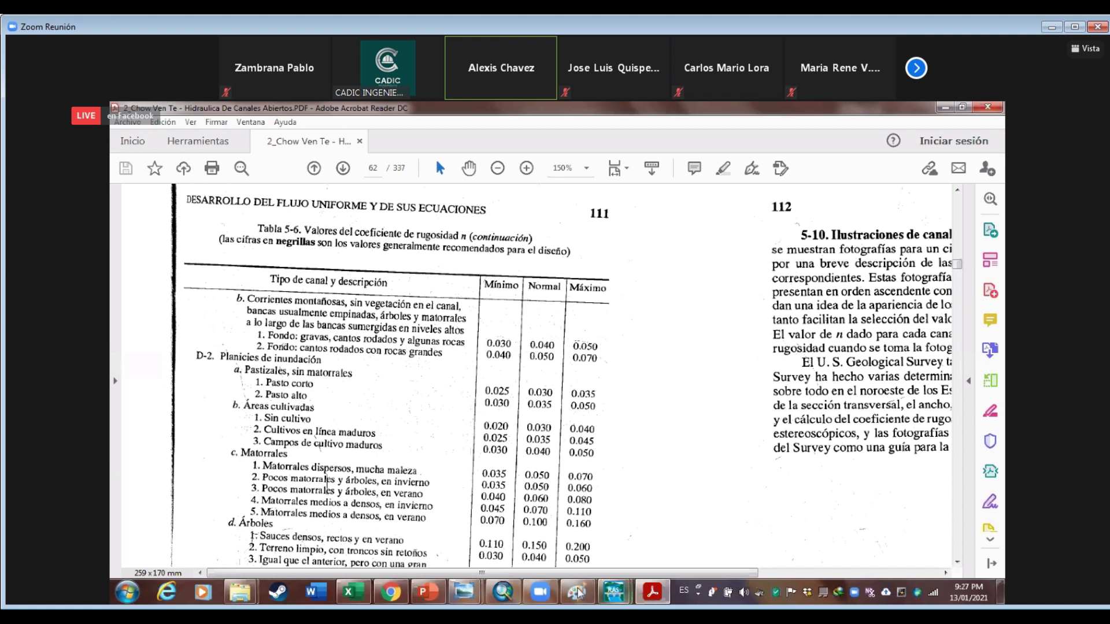
# Set the channel Manning's n to 0.040 for all 20 Paracti stations and apply it
pyautogui.moveTo(614, 591)
pyautogui.click(691, 518)
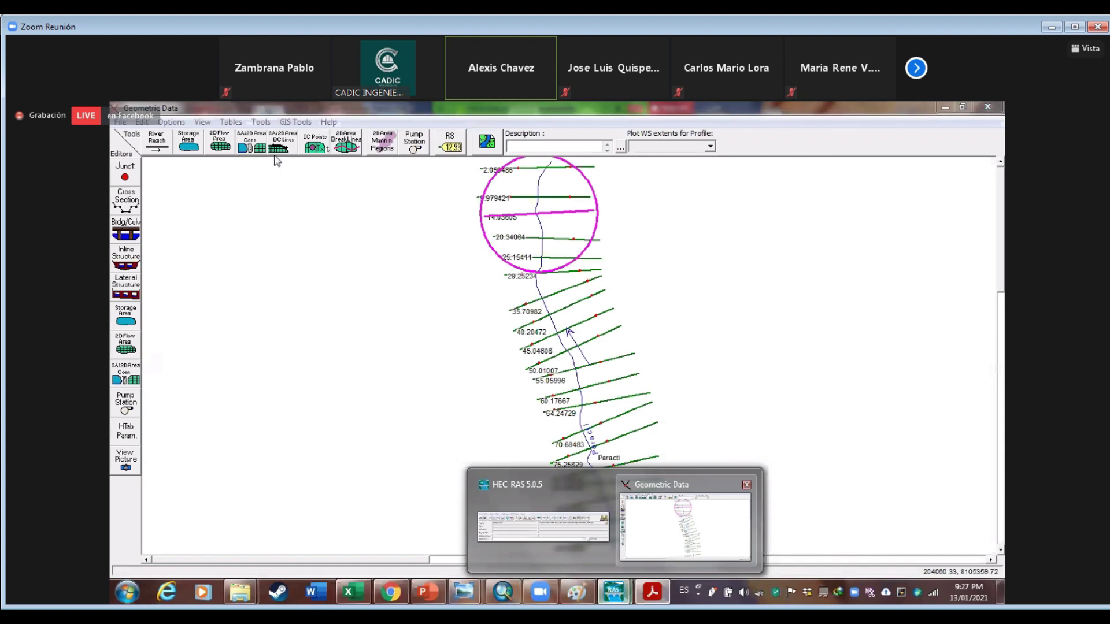
pyautogui.click(230, 122)
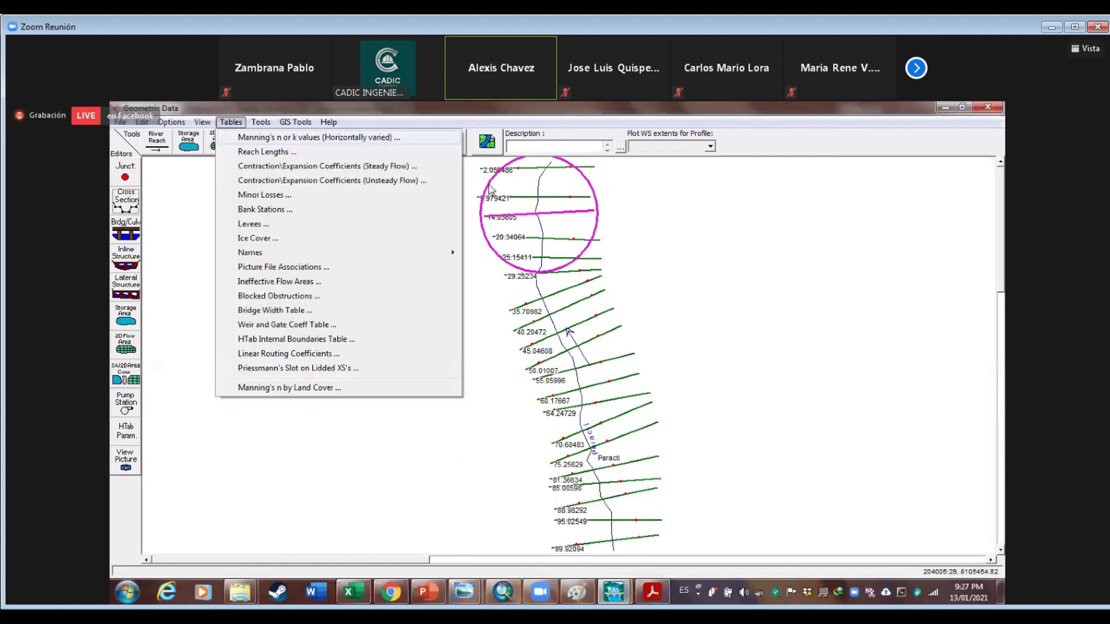
pyautogui.click(277, 137)
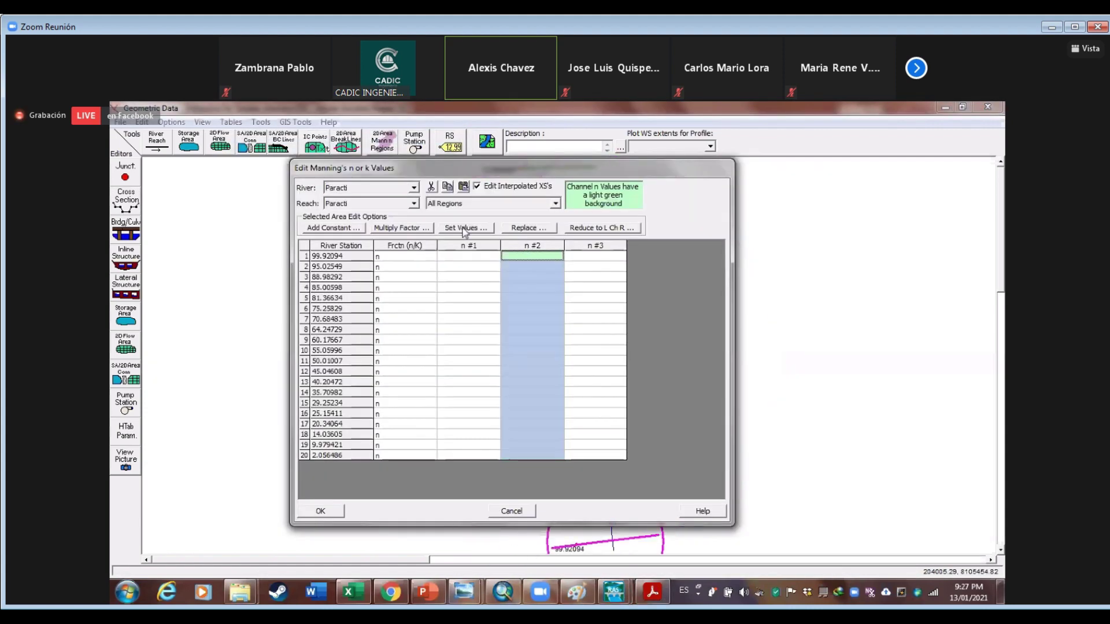
pyautogui.click(464, 228)
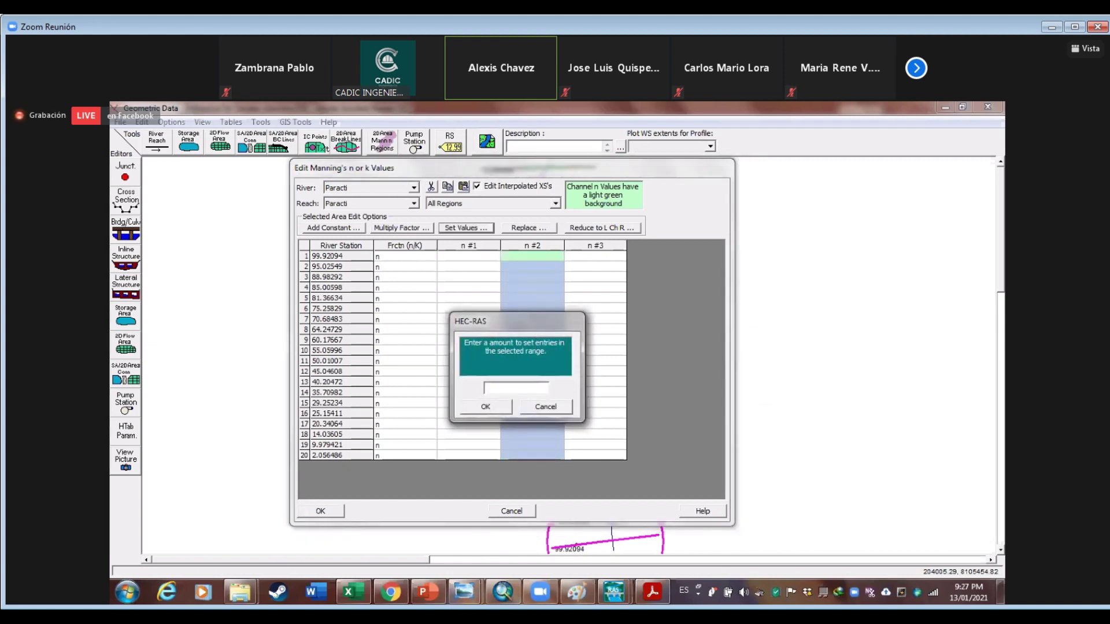
pyautogui.write('.040')
pyautogui.press('Return')
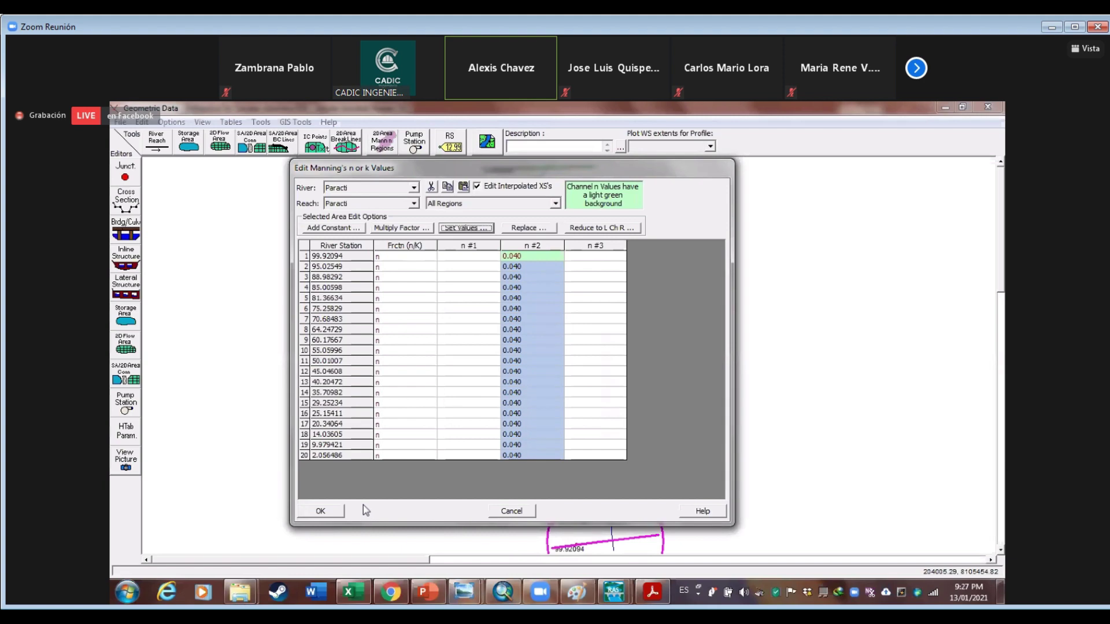
pyautogui.click(333, 512)
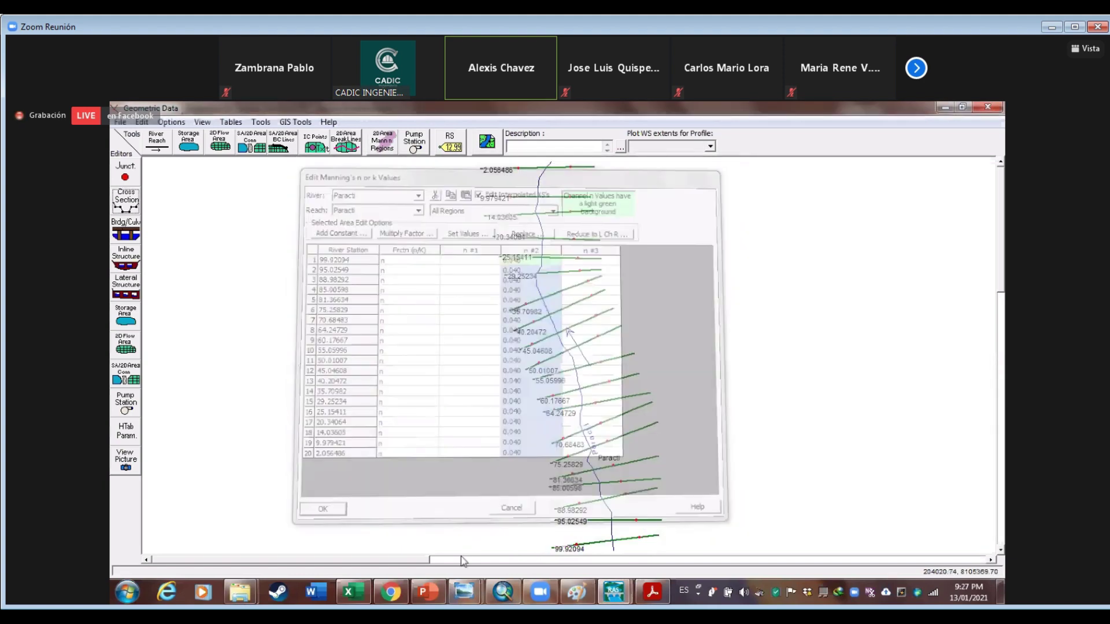
# Open and close the Cross Section editor, then return to Chow's roughness table
pyautogui.click(127, 199)
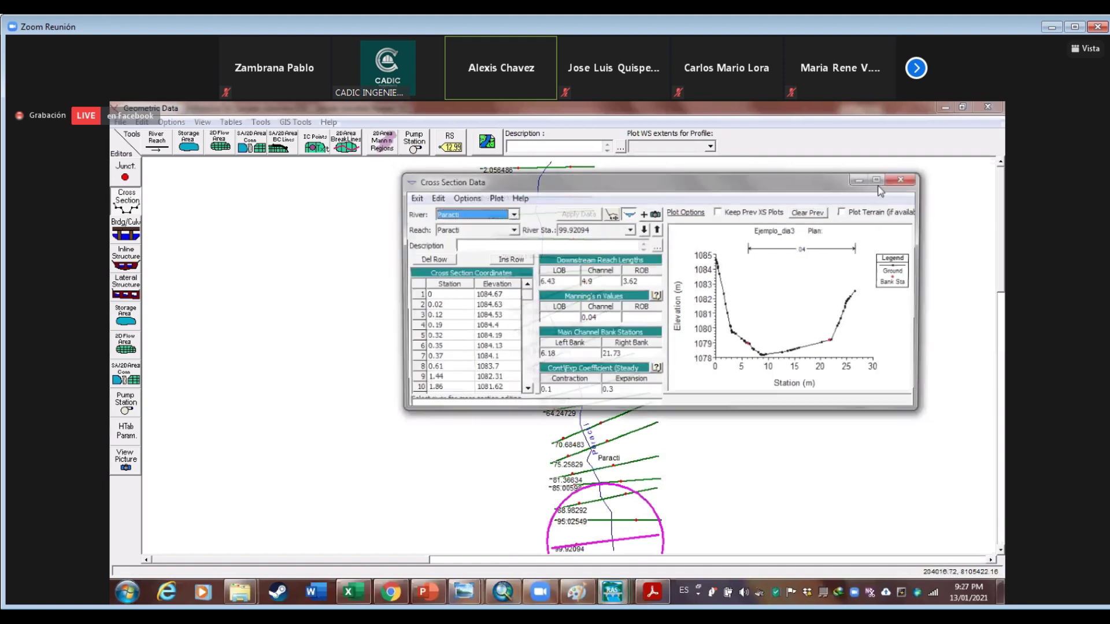
pyautogui.click(650, 454)
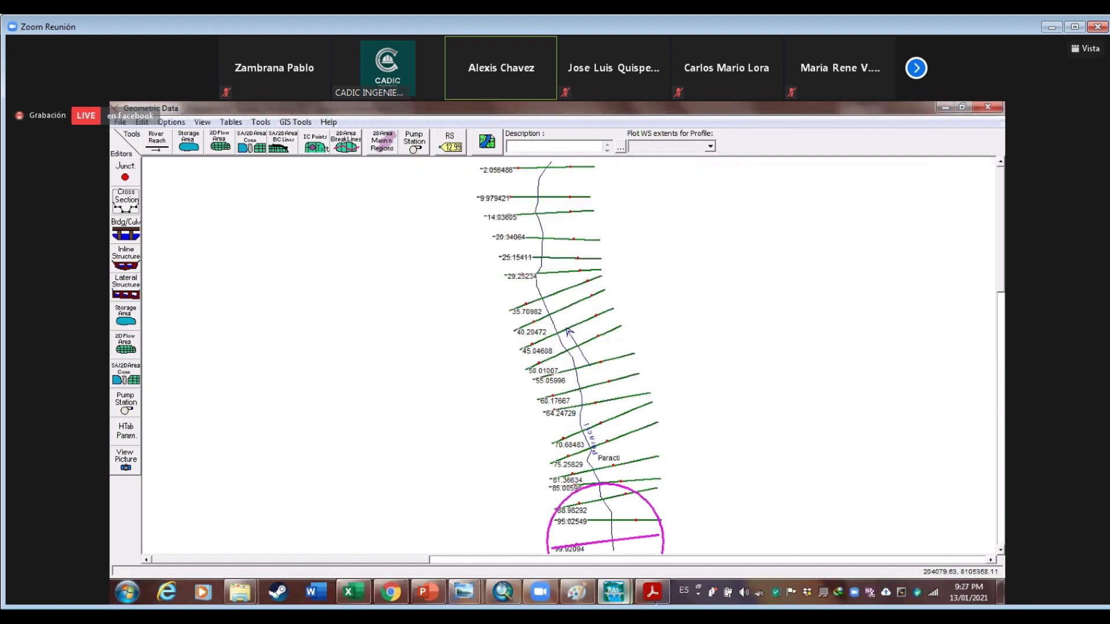
pyautogui.hotkey('alt', 'Tab')
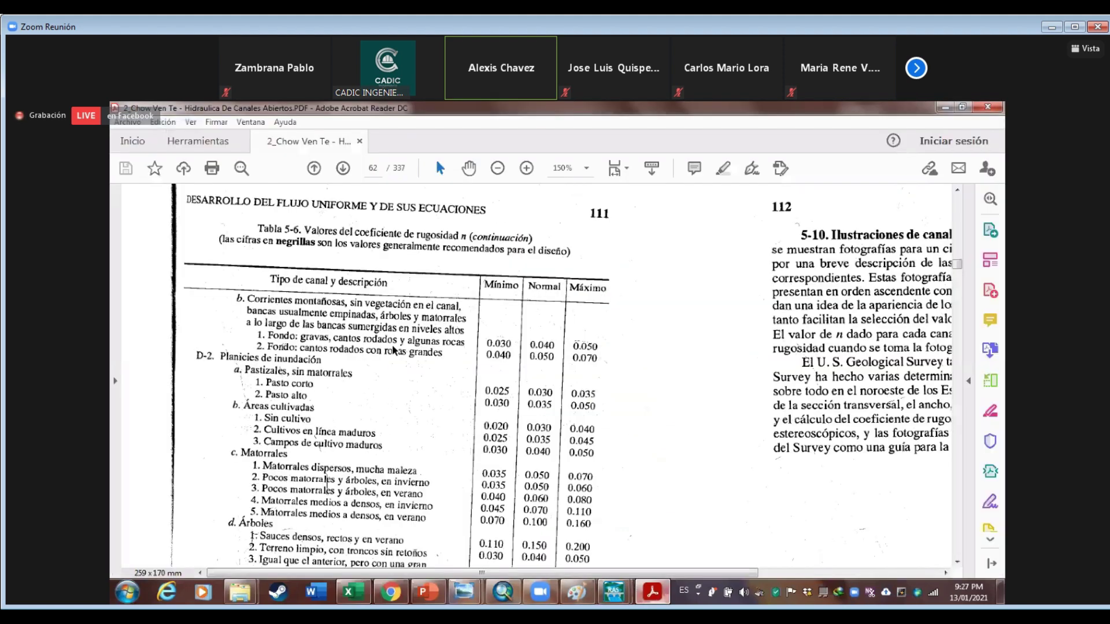
# Scroll page 62 to the D-2 flood-plain rows, such as dense willows at 0.110–0.200
pyautogui.scroll(-2, 308, 328)
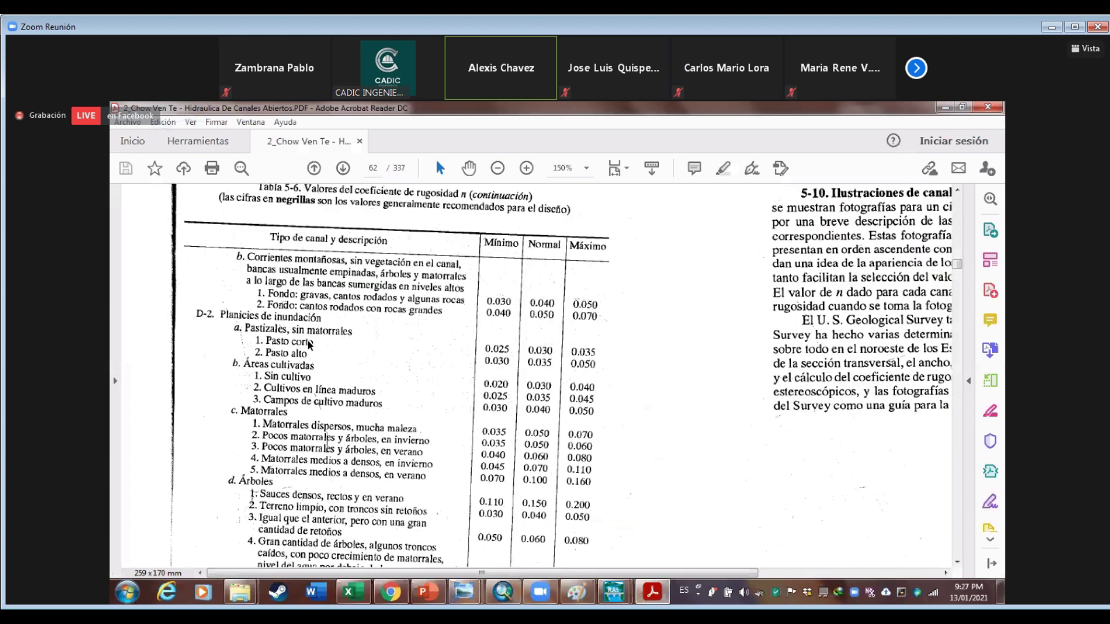
pyautogui.scroll(-3, 318, 359)
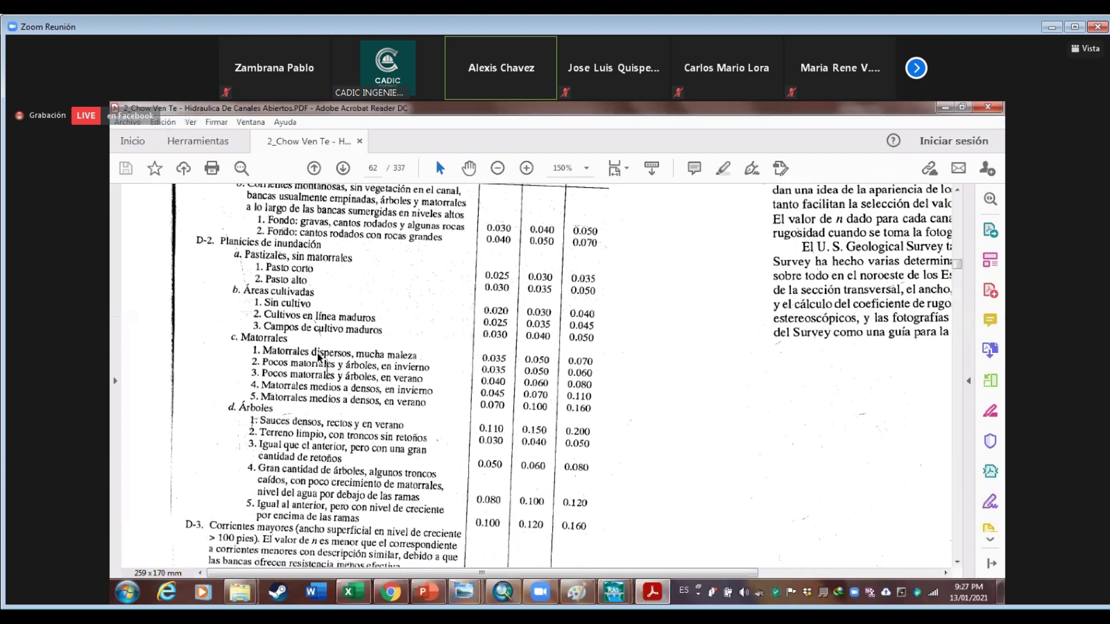
pyautogui.scroll(-1, 331, 356)
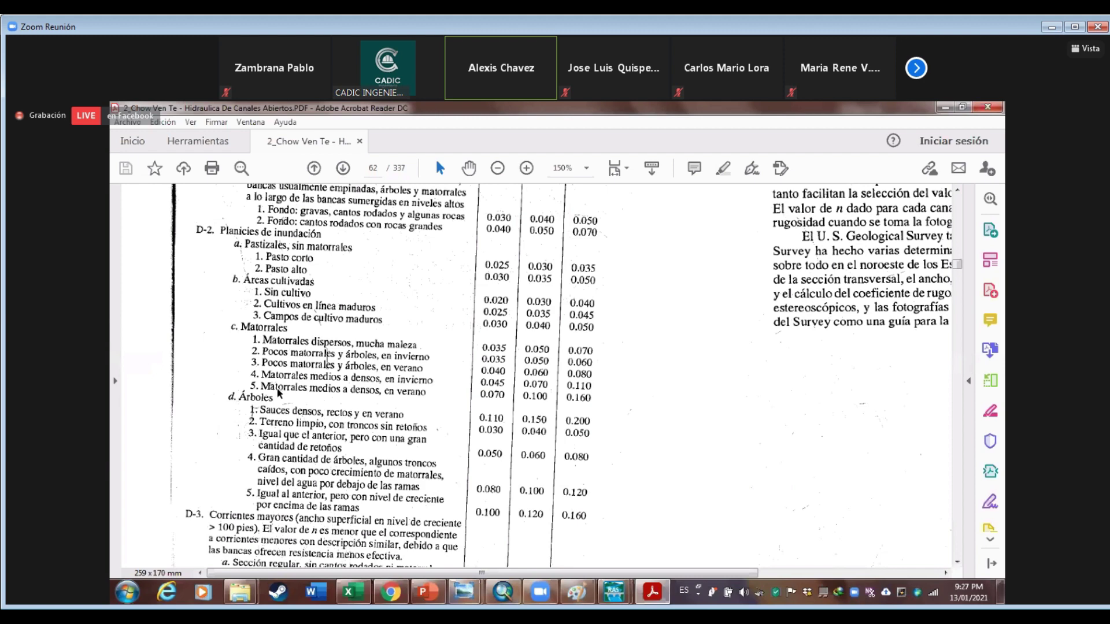
pyautogui.scroll(-1, 323, 391)
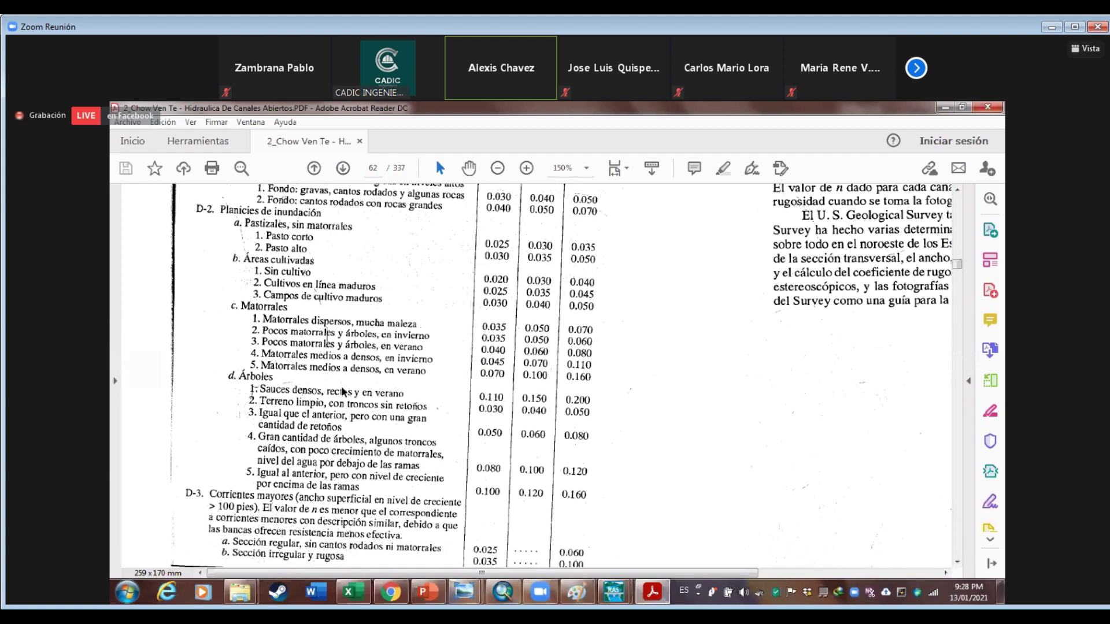
pyautogui.scroll(-1, 585, 570)
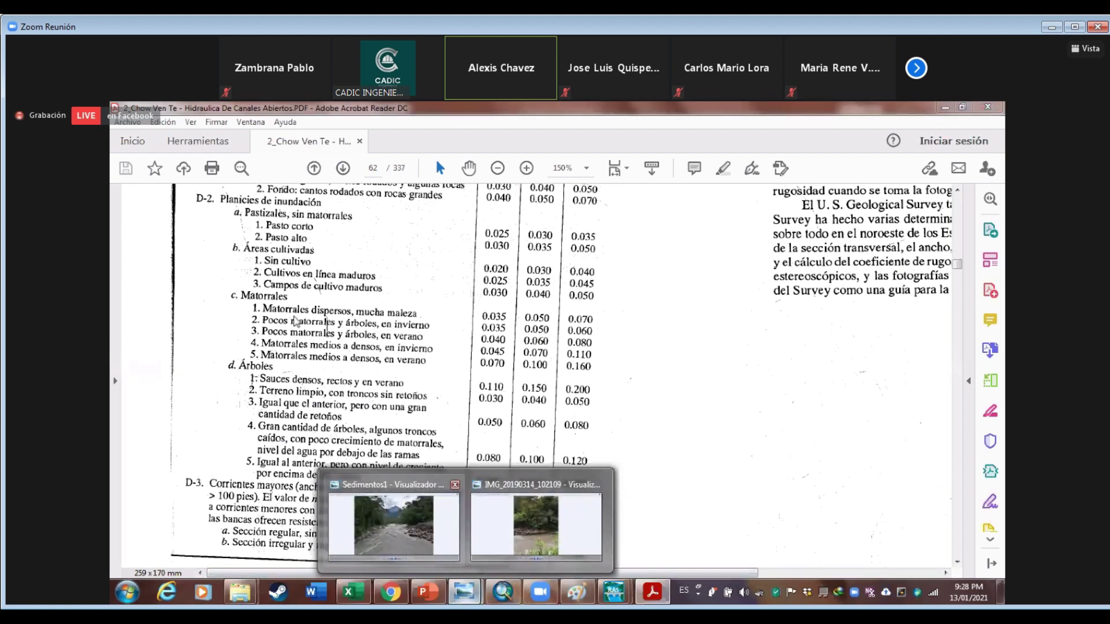
pyautogui.moveTo(393, 523)
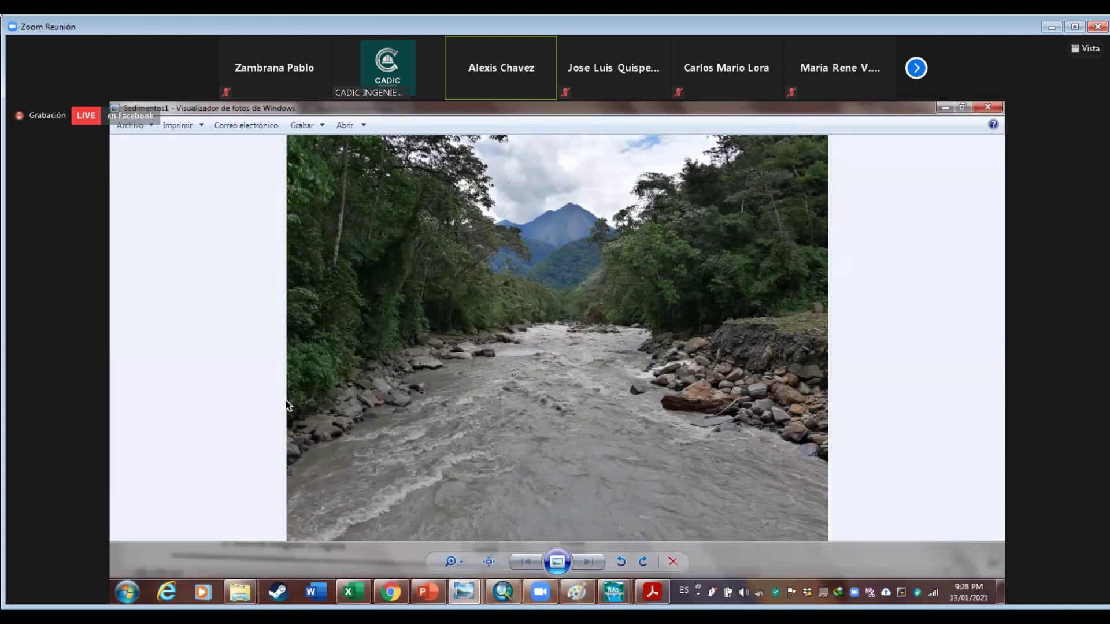
# Compare Chow's roughness table against the Sedimentos1 river photo
pyautogui.hotkey('alt', 'Tab')
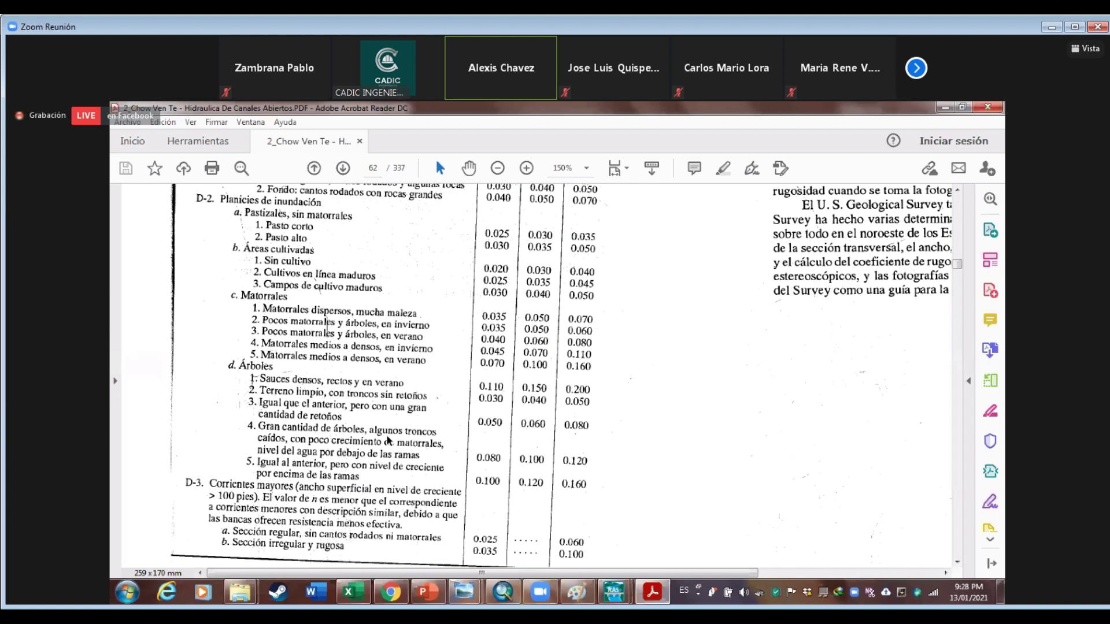
pyautogui.scroll(1, 385, 451)
pyautogui.scroll(2, 379, 460)
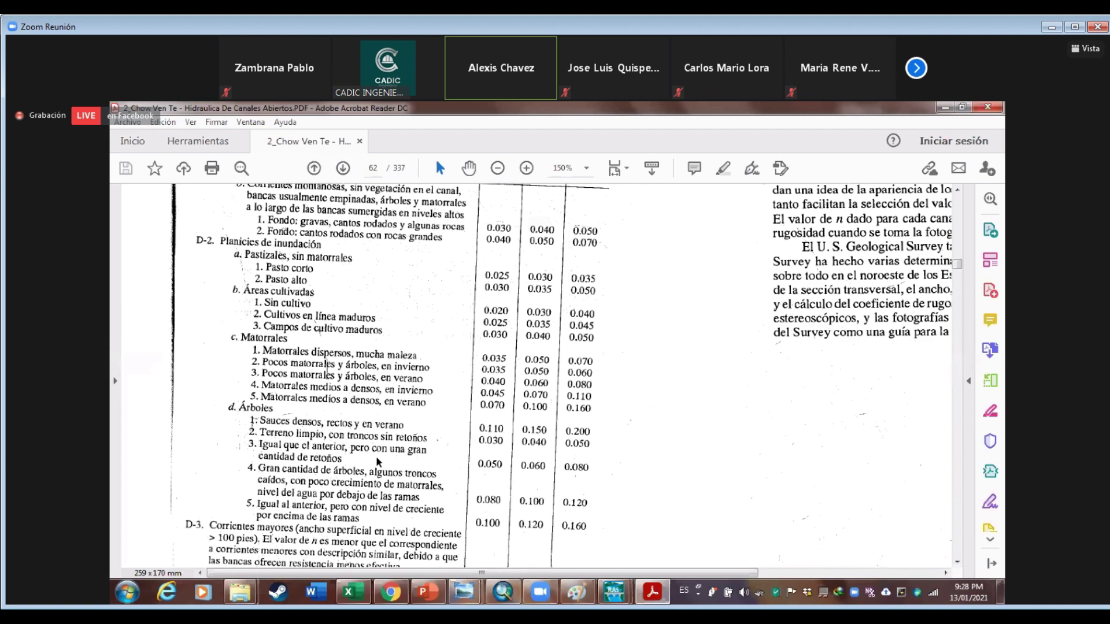
pyautogui.moveTo(474, 593)
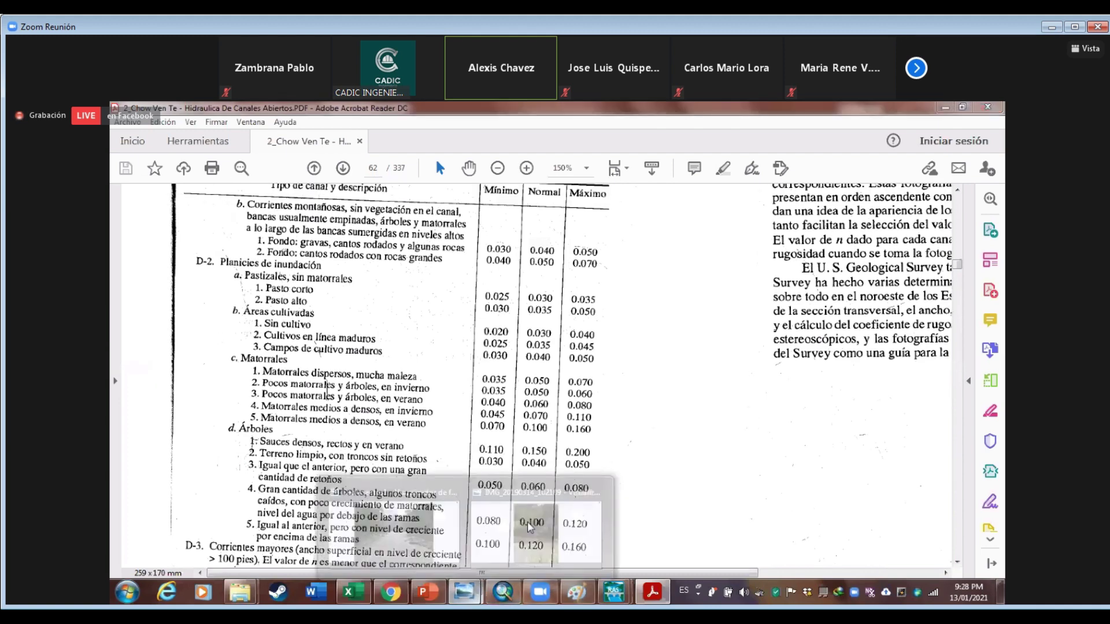
pyautogui.click(393, 523)
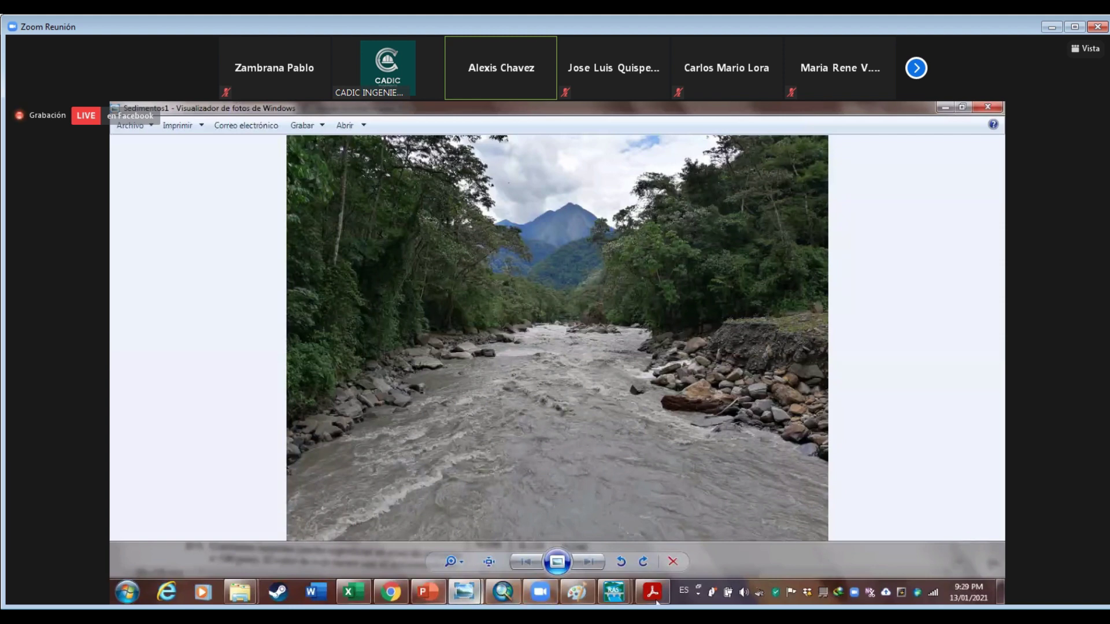
# Recheck the Chow table, then return to HEC-RAS Geometric Data and open its Tables menu
pyautogui.hotkey('alt', 'Tab')
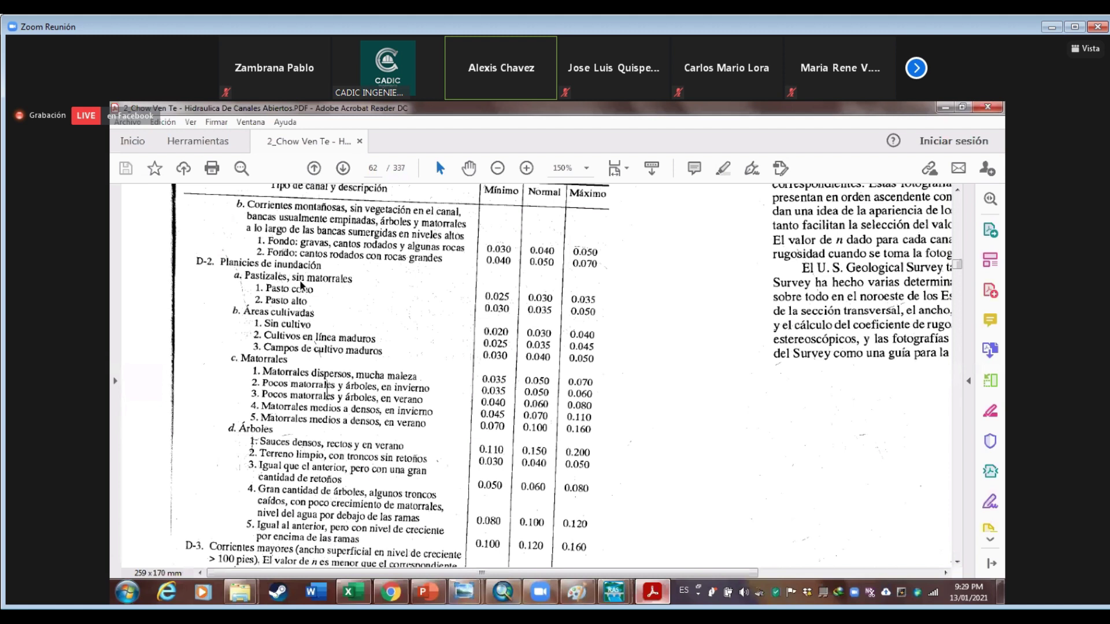
pyautogui.scroll(1, 303, 283)
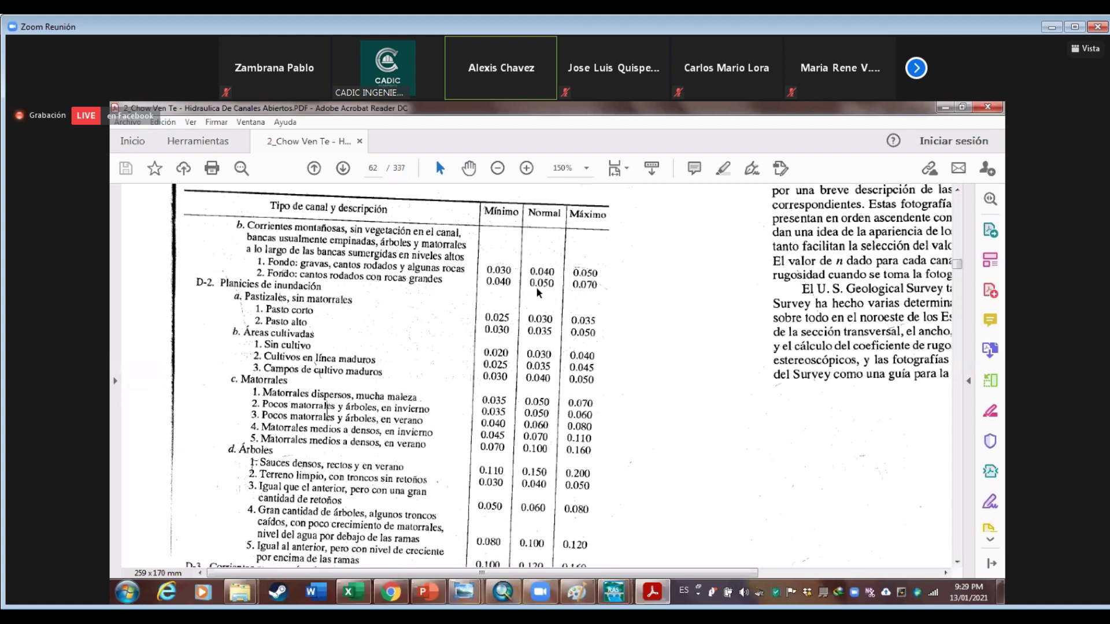
pyautogui.moveTo(464, 591)
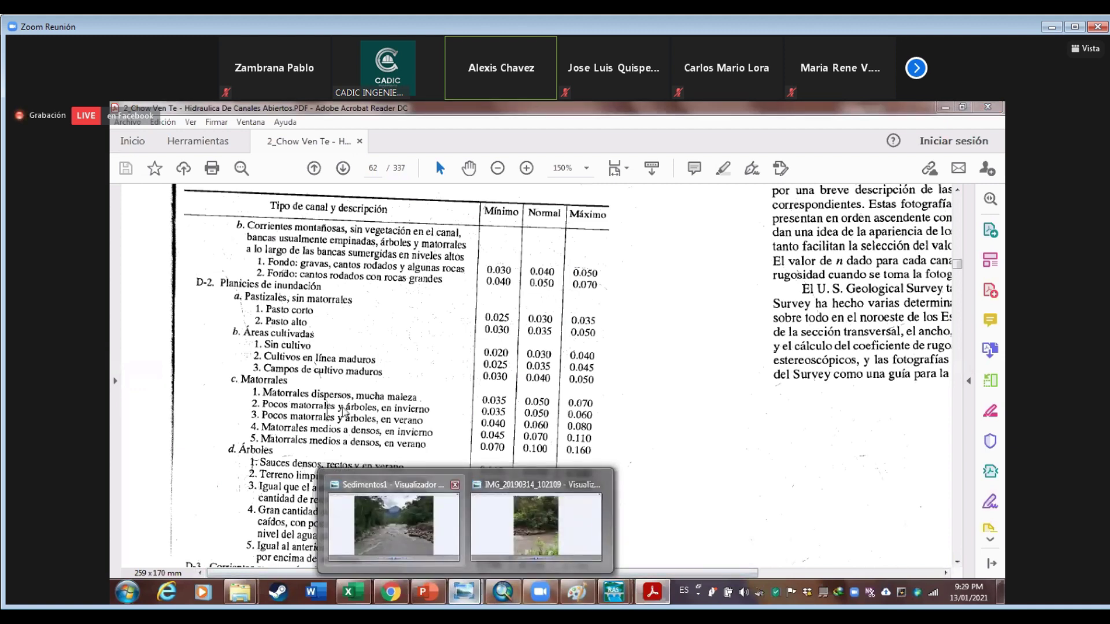
pyautogui.moveTo(393, 524)
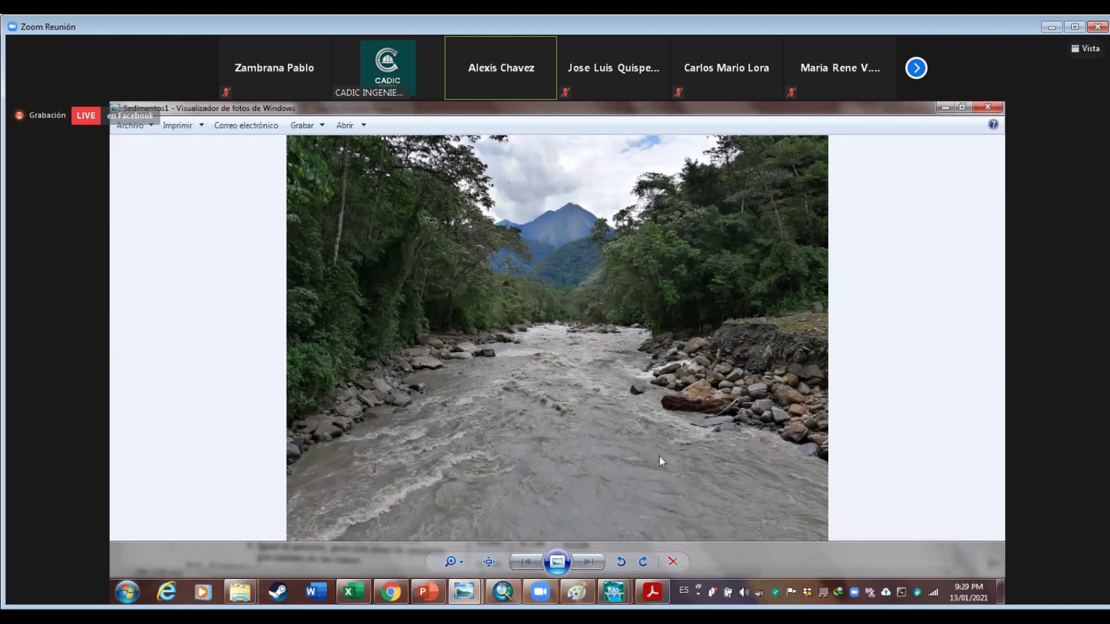
pyautogui.hotkey('alt', 'Tab')
pyautogui.click(231, 123)
# In the Manning's n table, fill the right-bank column with 0.07 and the left-bank column with 0.05, then apply
pyautogui.press('Right')
pyautogui.press('Left')
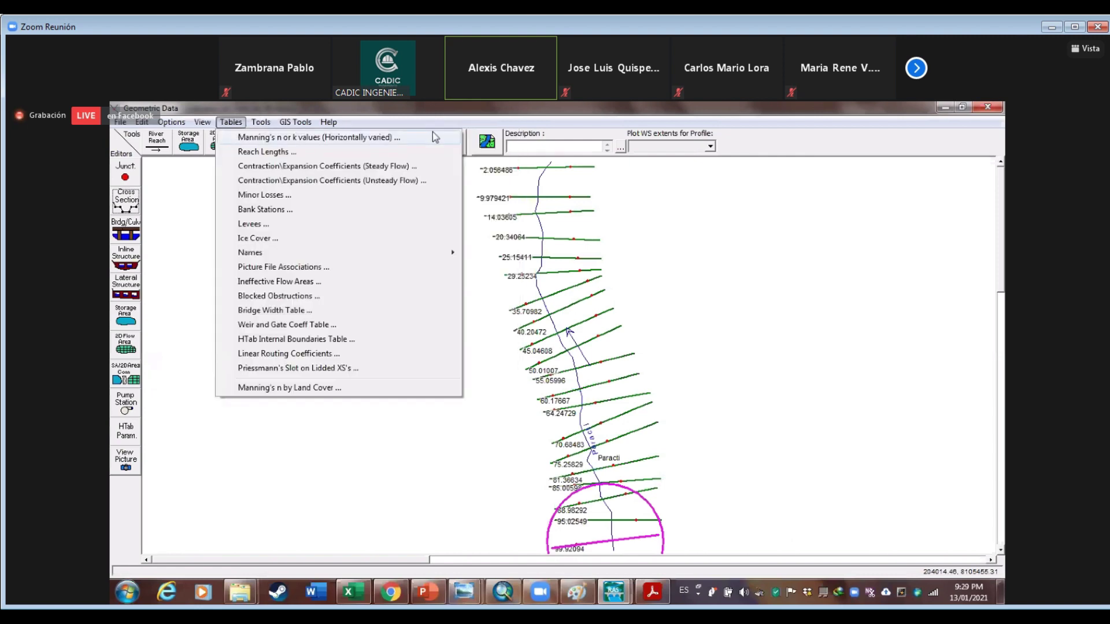
pyautogui.press('Return')
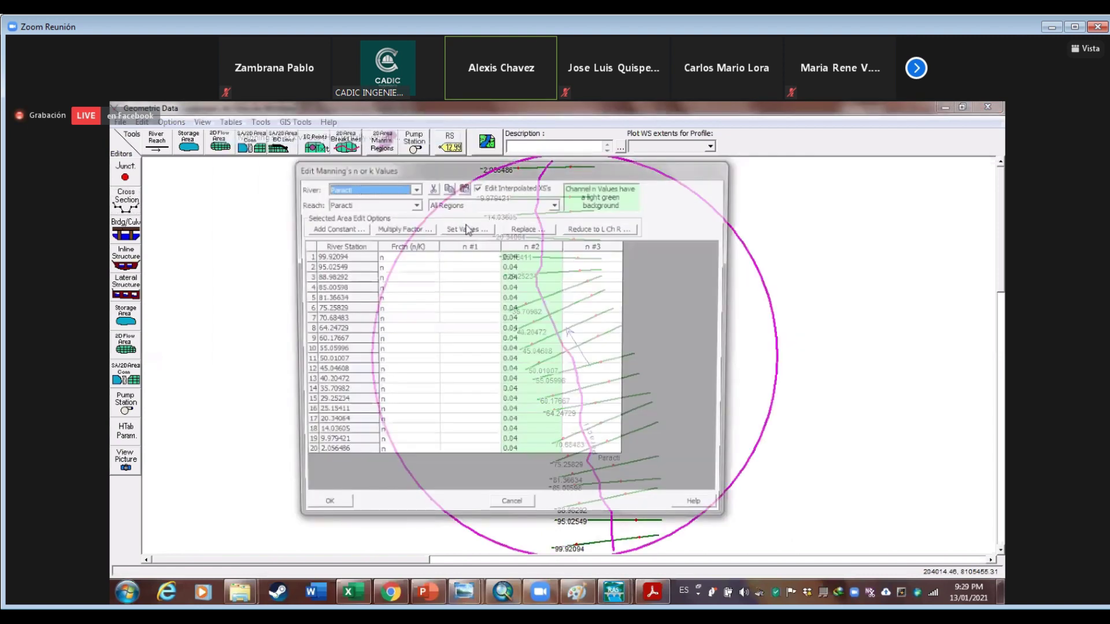
pyautogui.click(466, 228)
pyautogui.write('0.0')
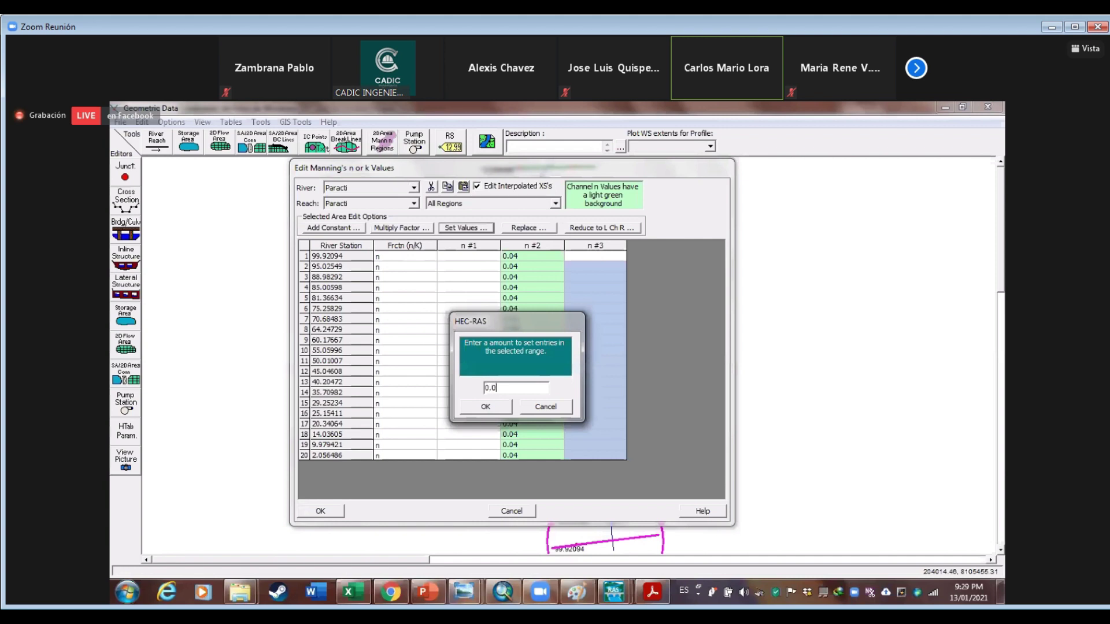
pyautogui.write('7')
pyautogui.press('Return')
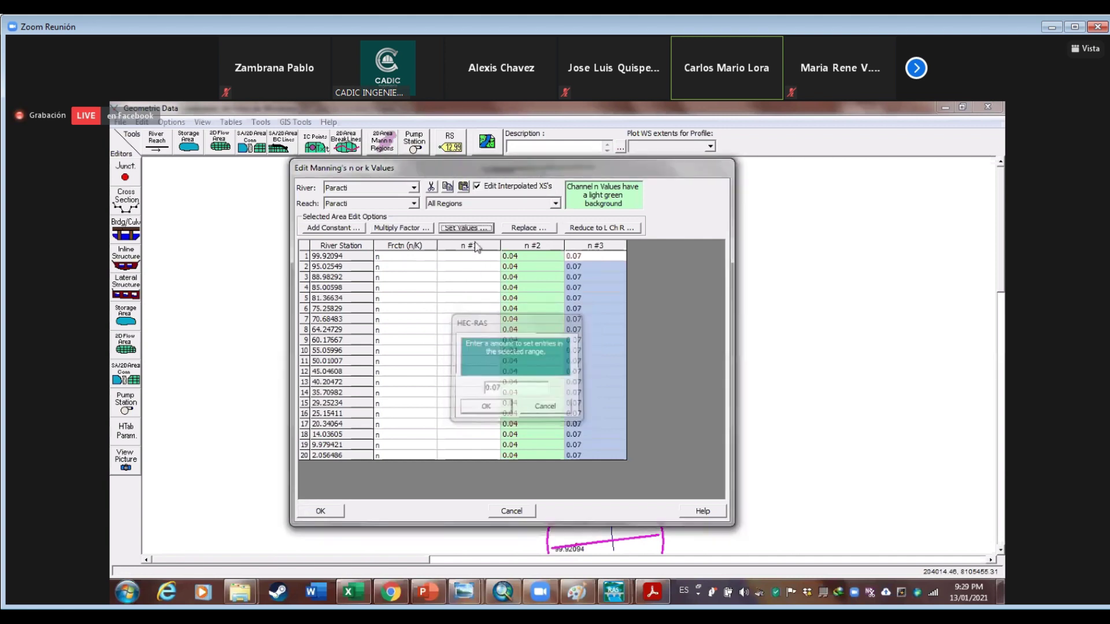
pyautogui.click(478, 228)
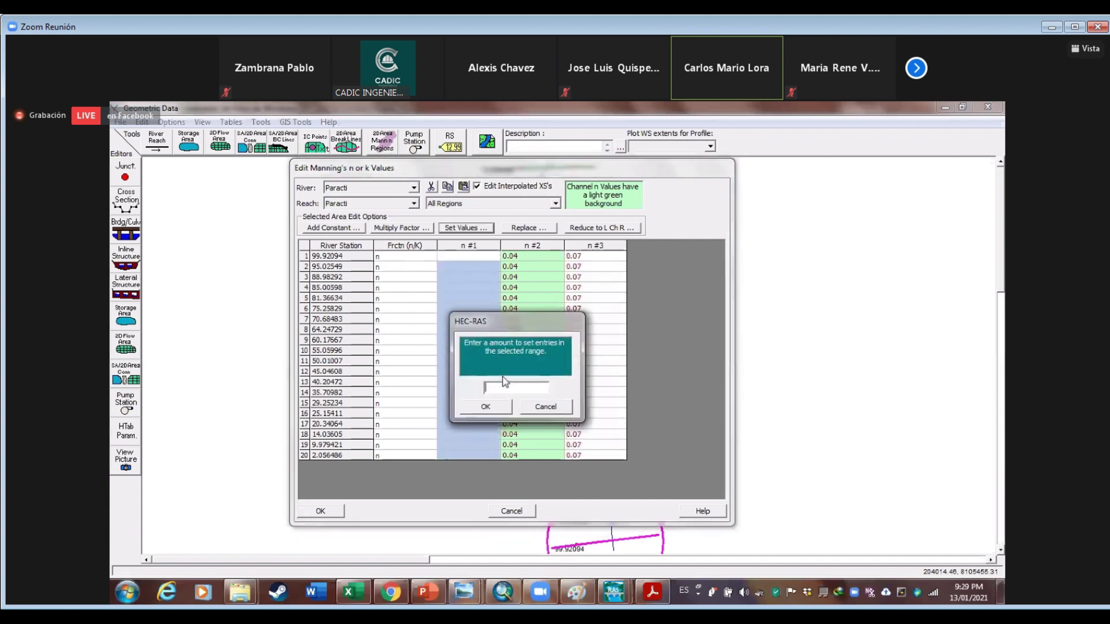
pyautogui.write('0.05')
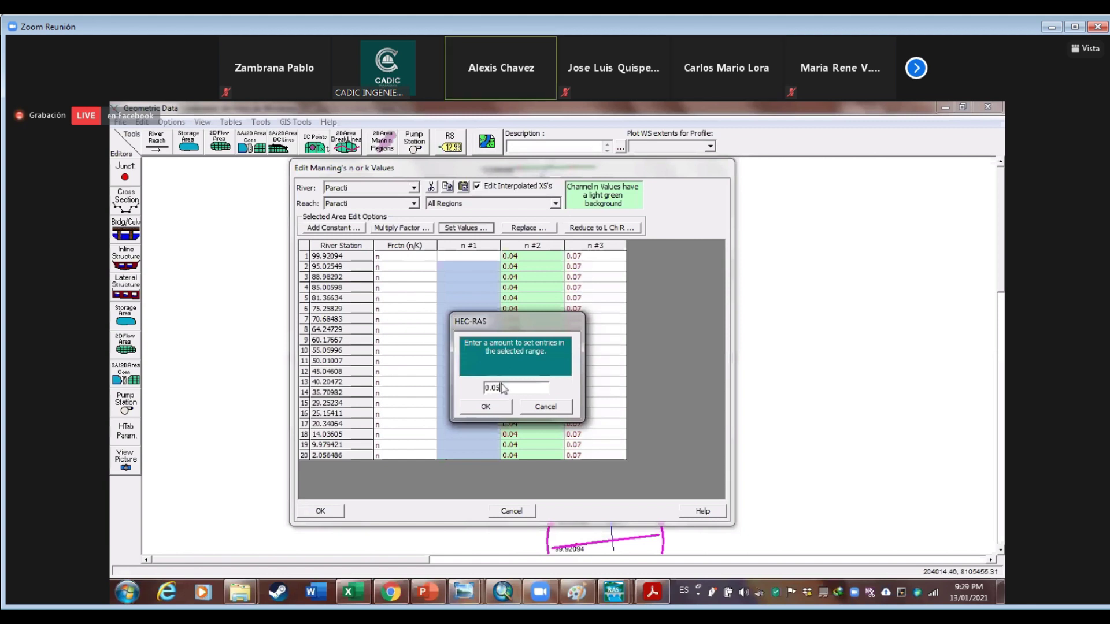
pyautogui.click(486, 406)
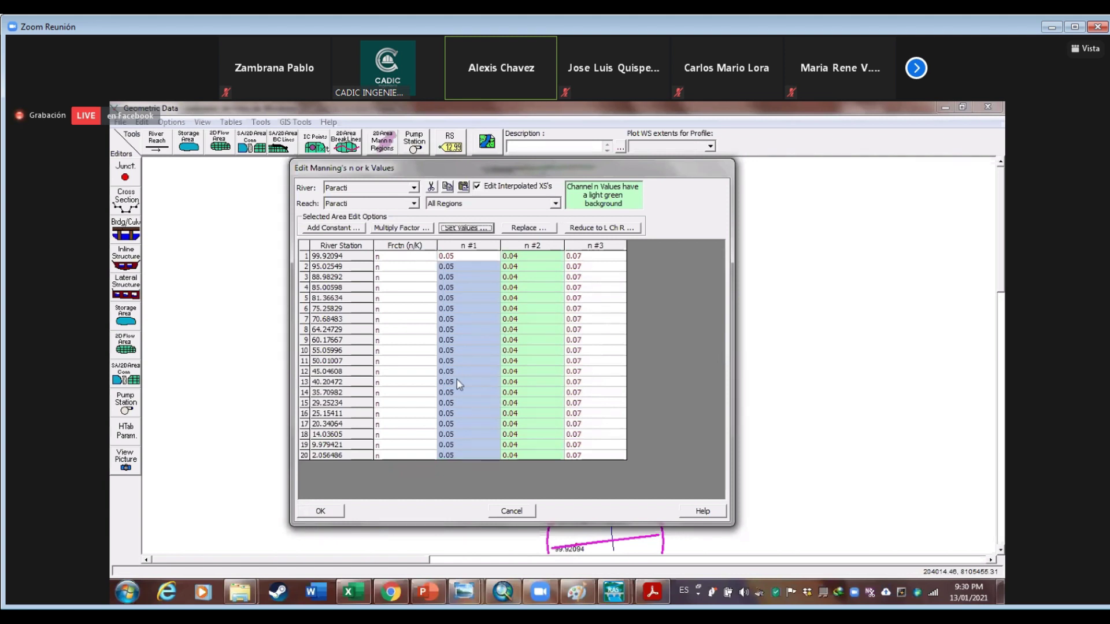
pyautogui.click(320, 512)
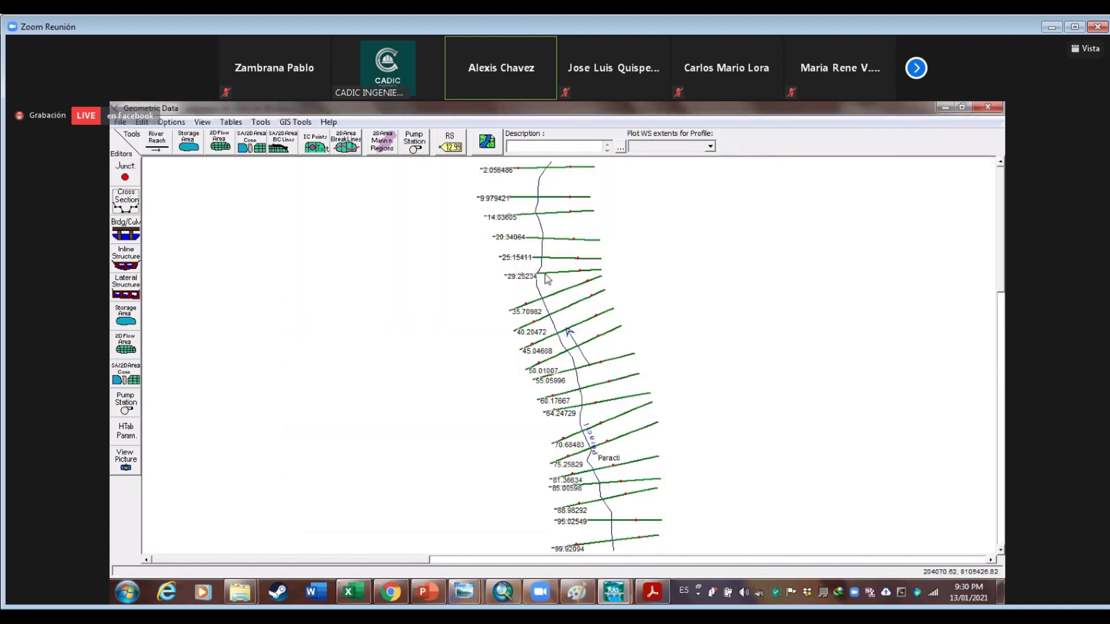
# Save the geometry under the title 'Geometria_dia3', then bring up the open Explorer windows
pyautogui.click(122, 122)
pyautogui.click(151, 165)
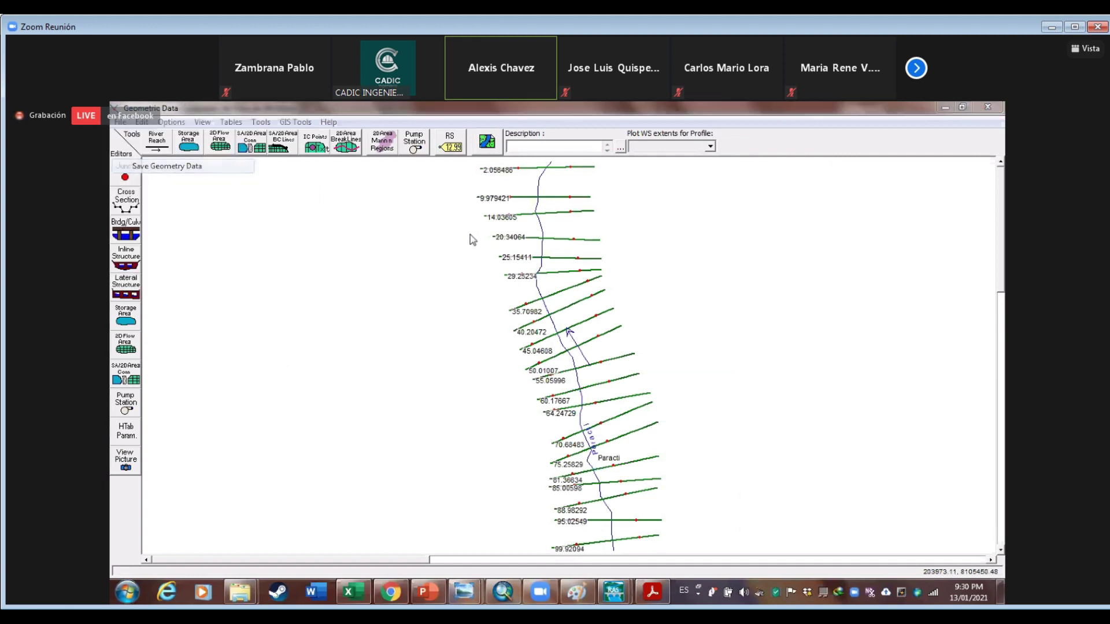
pyautogui.write('Geometria_dia3')
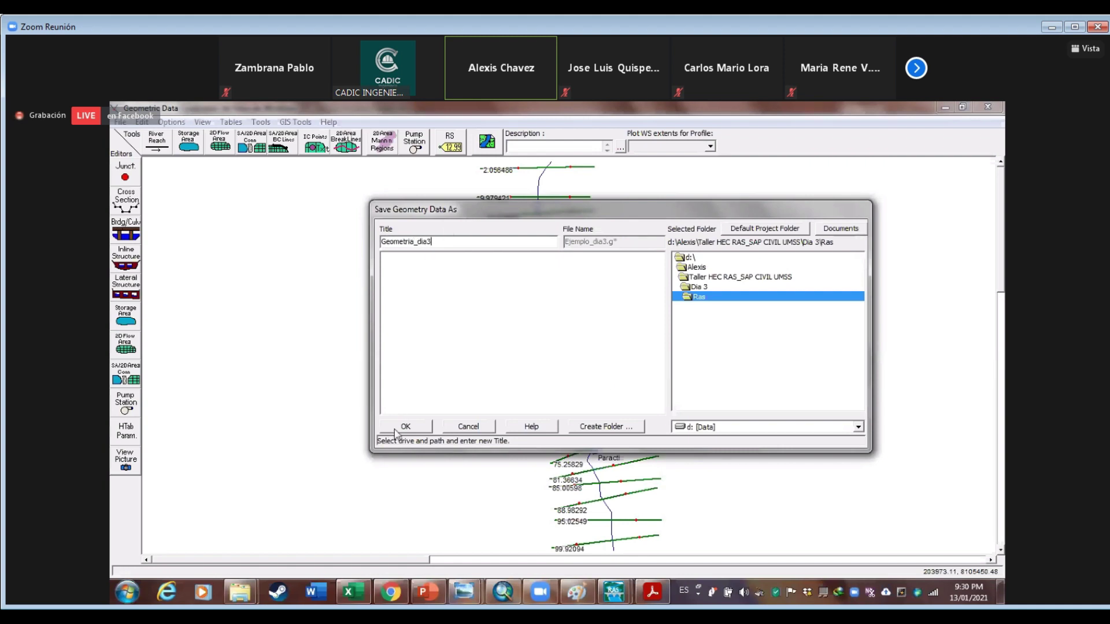
pyautogui.click(396, 428)
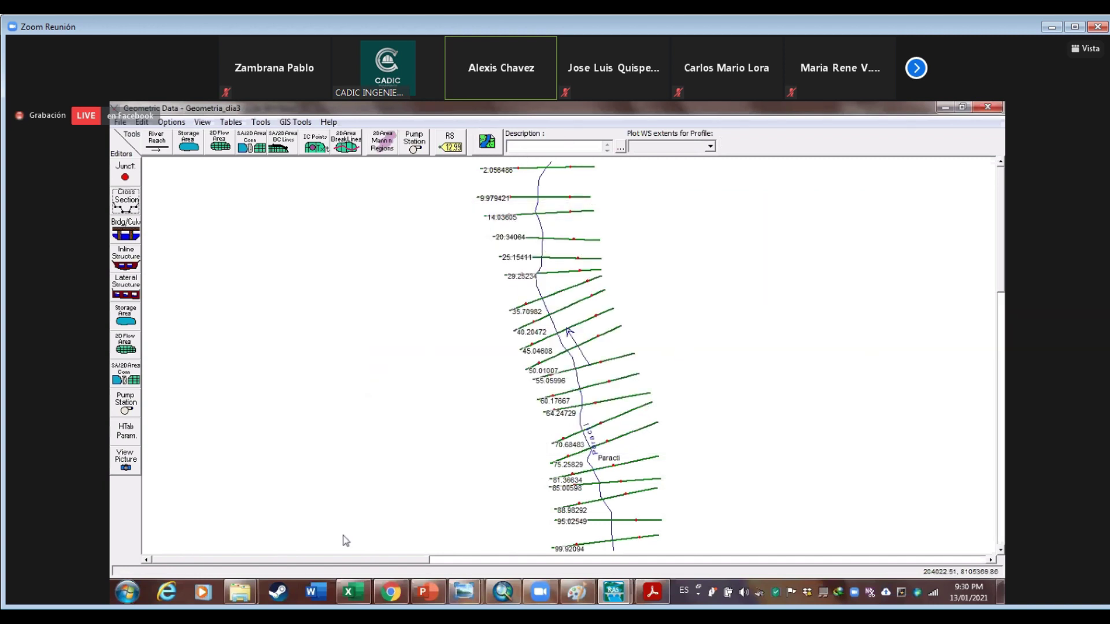
pyautogui.click(240, 591)
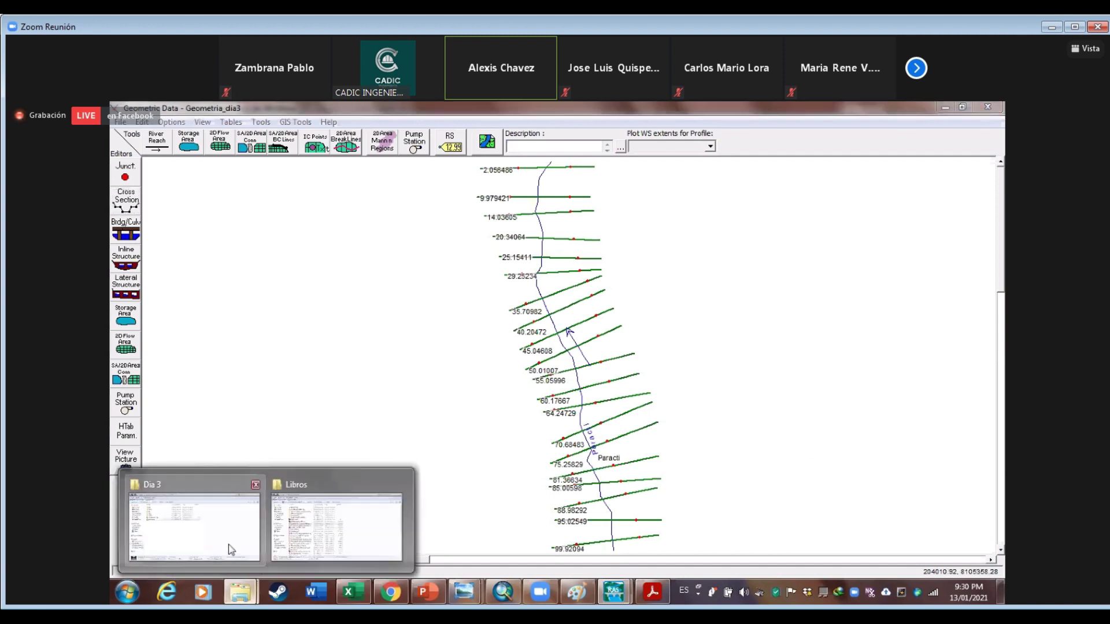
# Open the Ing-Civil_04-03-11 thesis PDF from the project's Documentación\Pdf folder under Libros
pyautogui.click(315, 528)
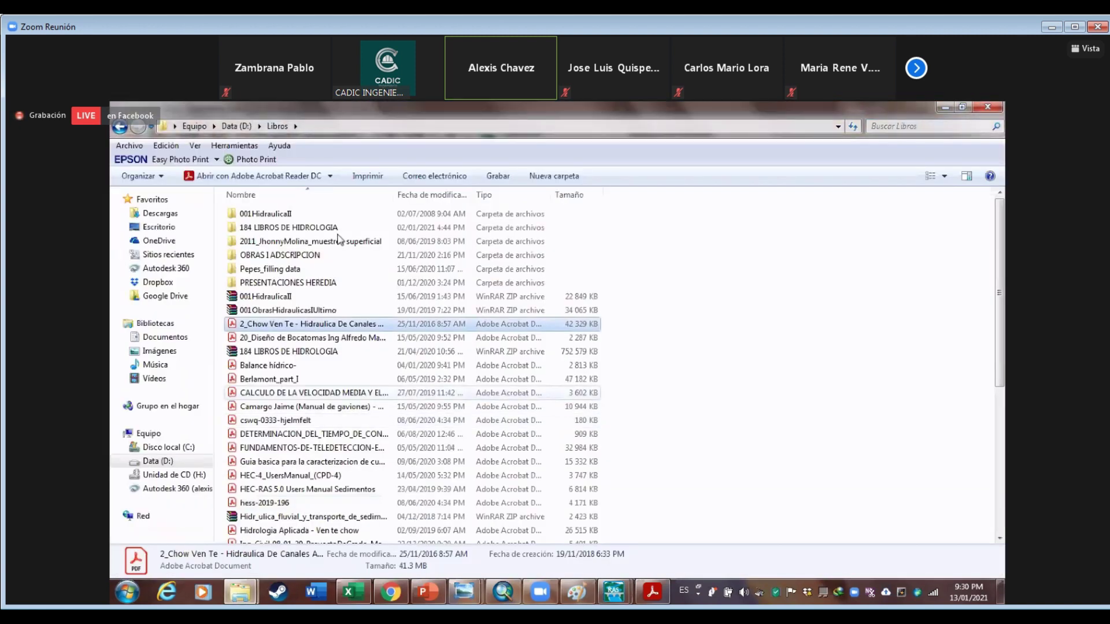
pyautogui.doubleClick(312, 241)
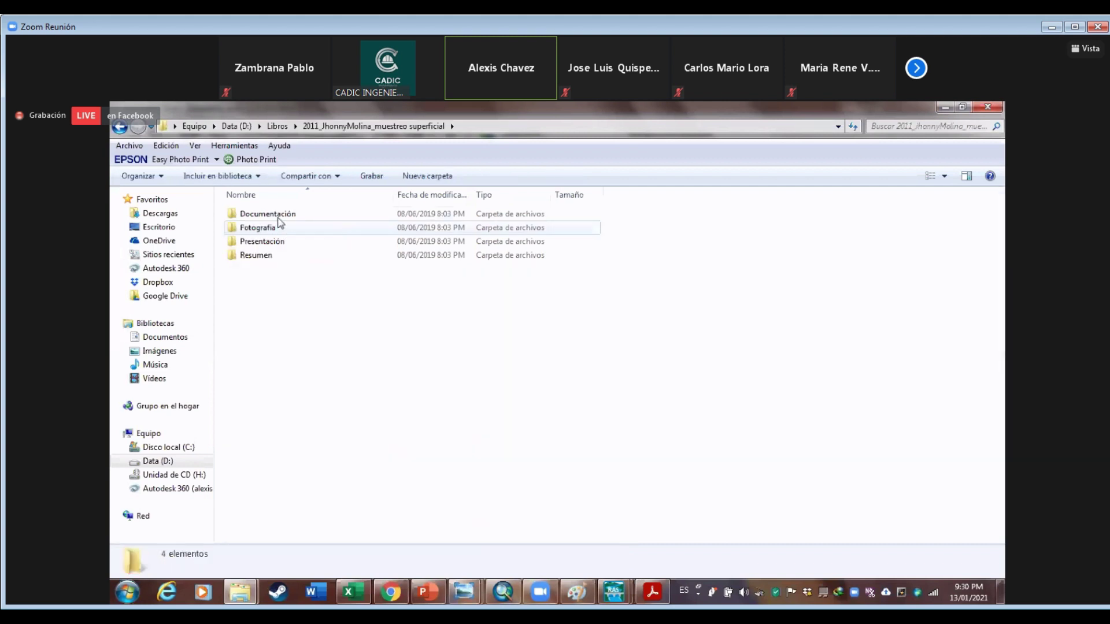
pyautogui.doubleClick(268, 214)
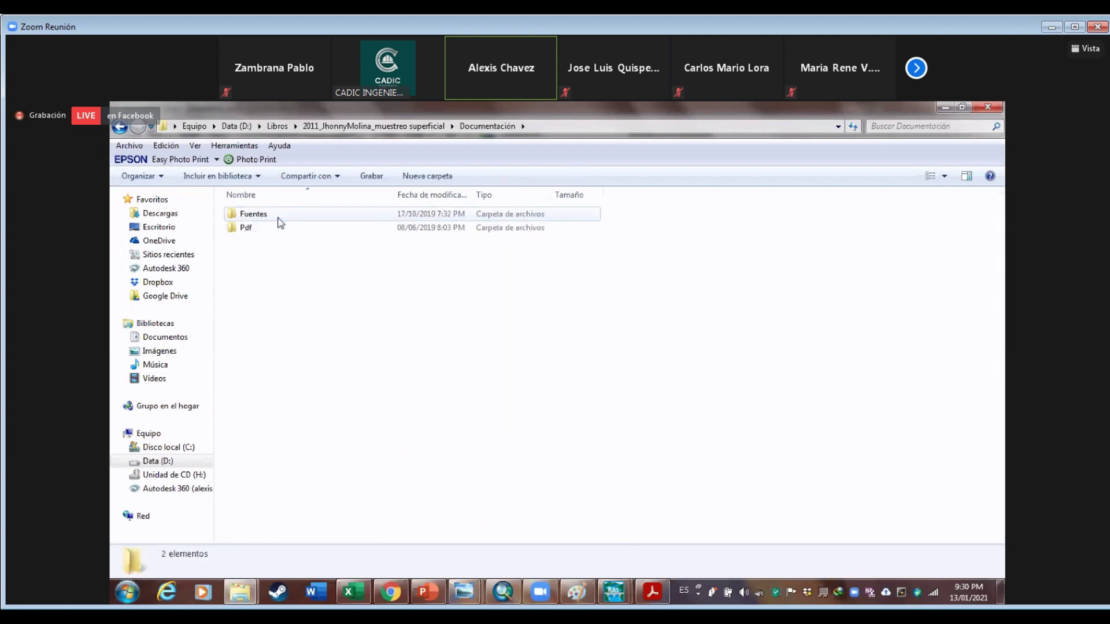
pyautogui.click(278, 220)
pyautogui.doubleClick(270, 228)
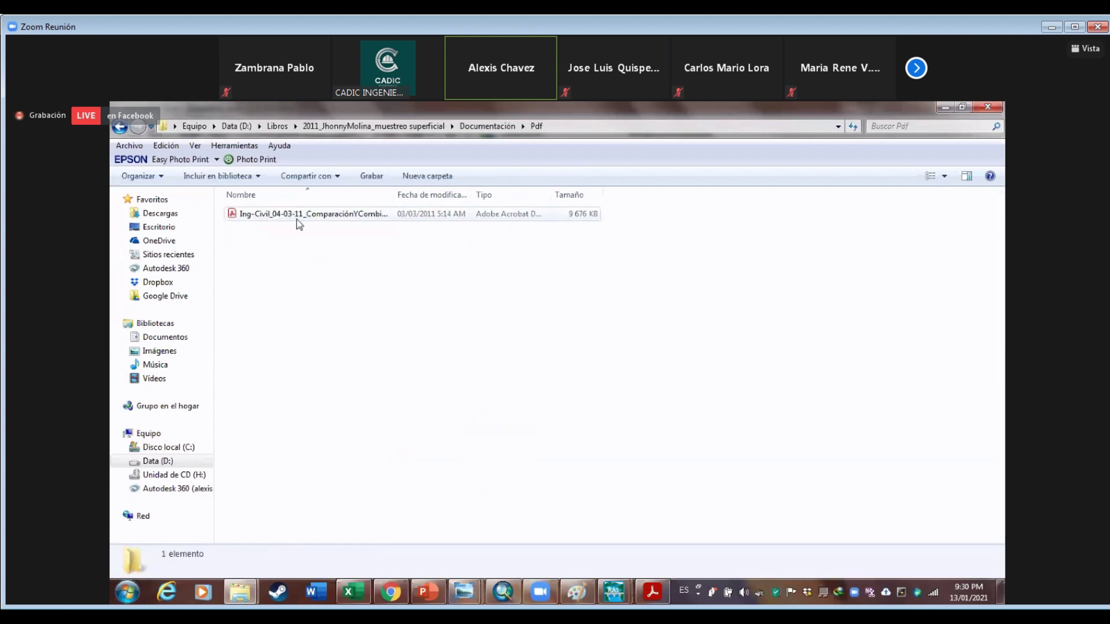
pyautogui.click(297, 220)
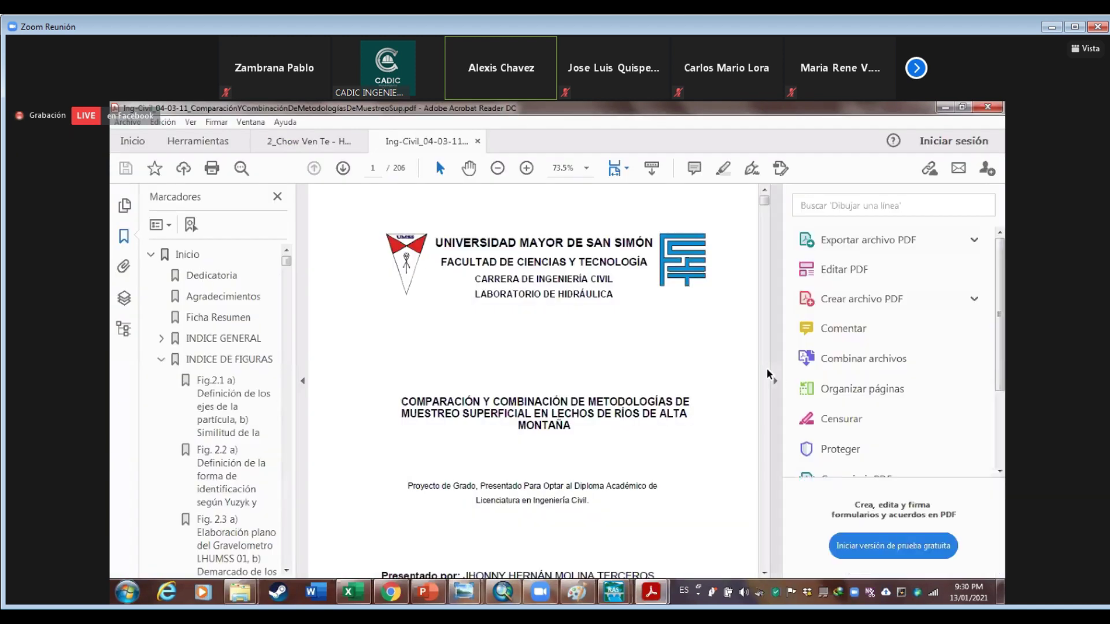
# Hide the Tools pane and read the thesis from the title page down to Fig. 2.12 on page 40
pyautogui.click(777, 380)
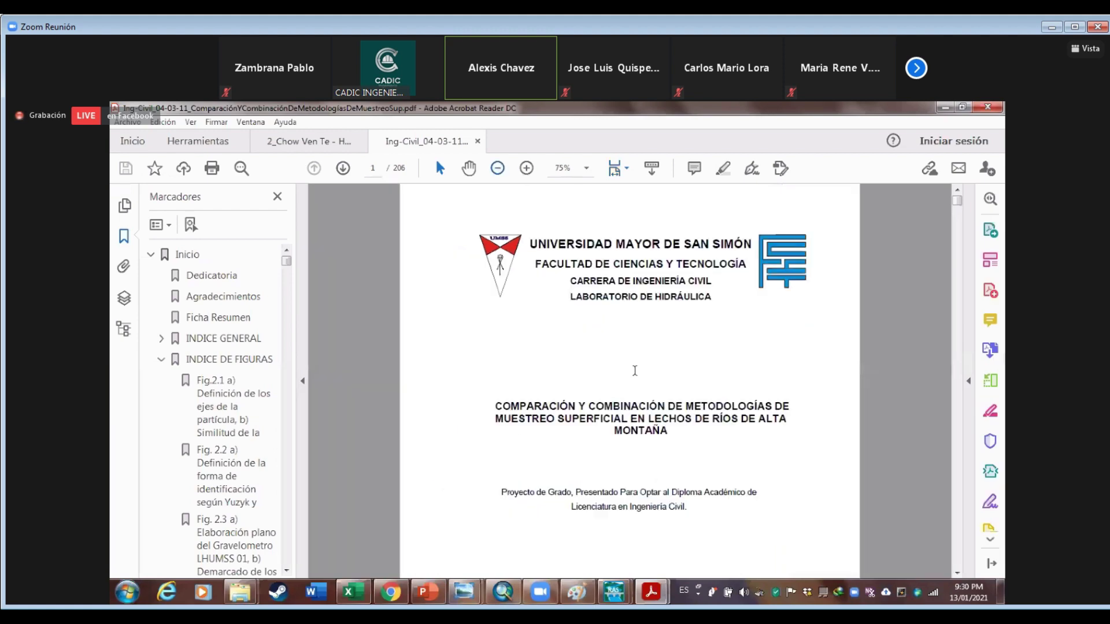
pyautogui.scroll(-3, 634, 371)
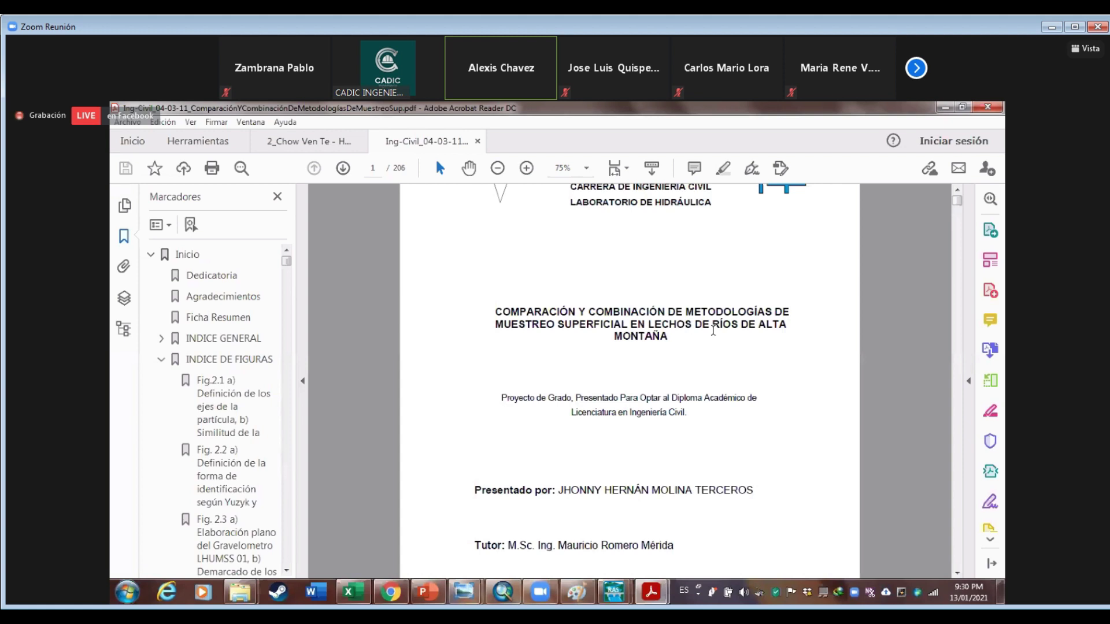
pyautogui.scroll(-10, 716, 335)
pyautogui.scroll(-20, 717, 337)
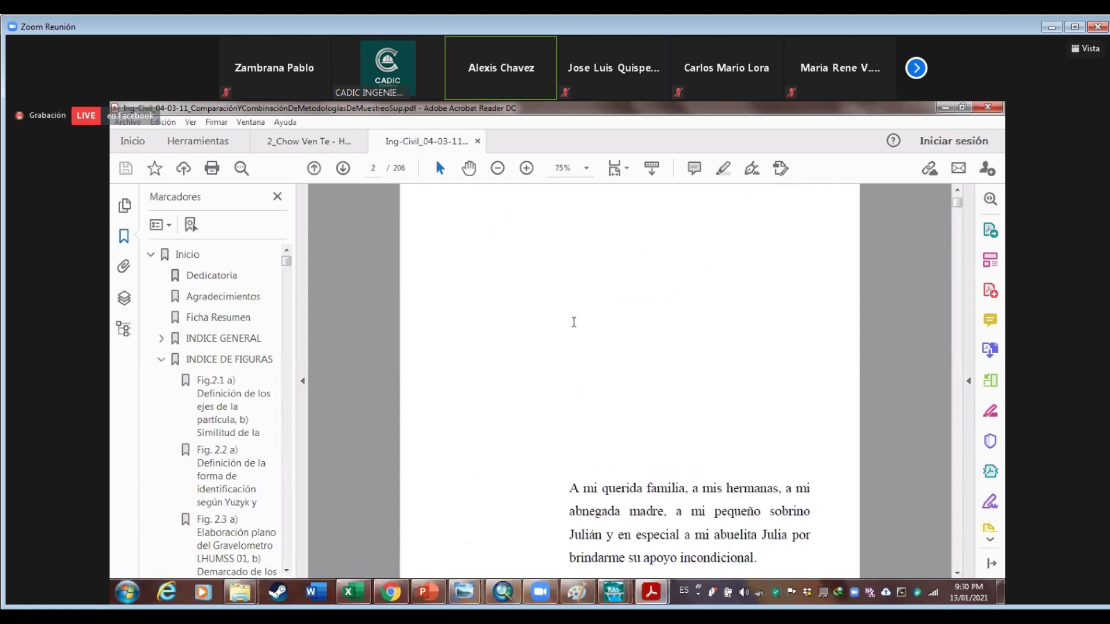
pyautogui.scroll(-20, 710, 364)
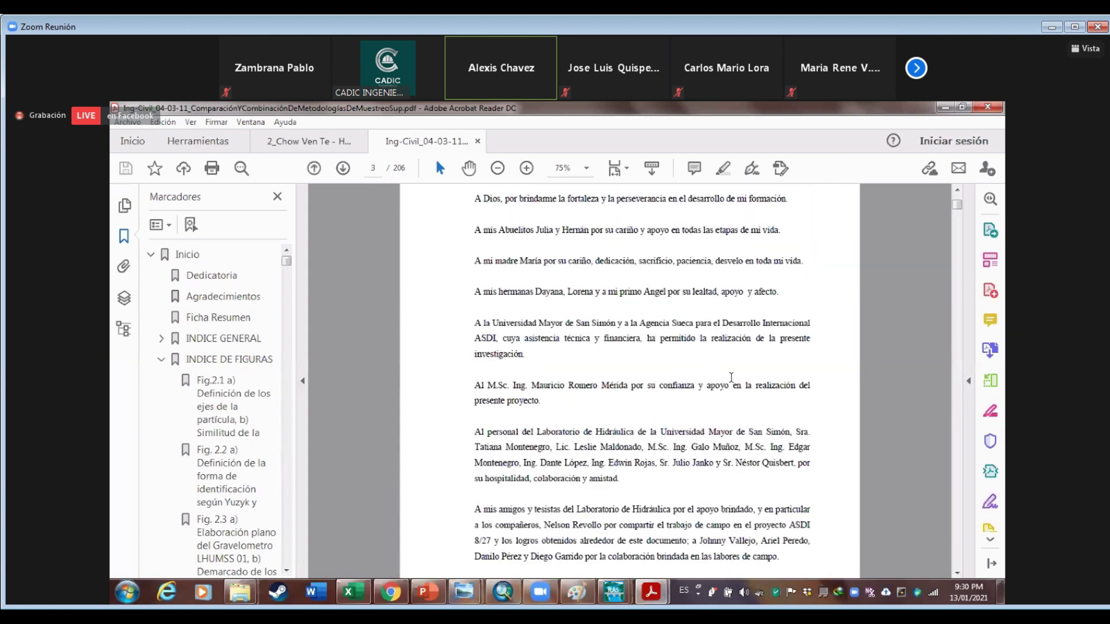
pyautogui.scroll(-20, 750, 398)
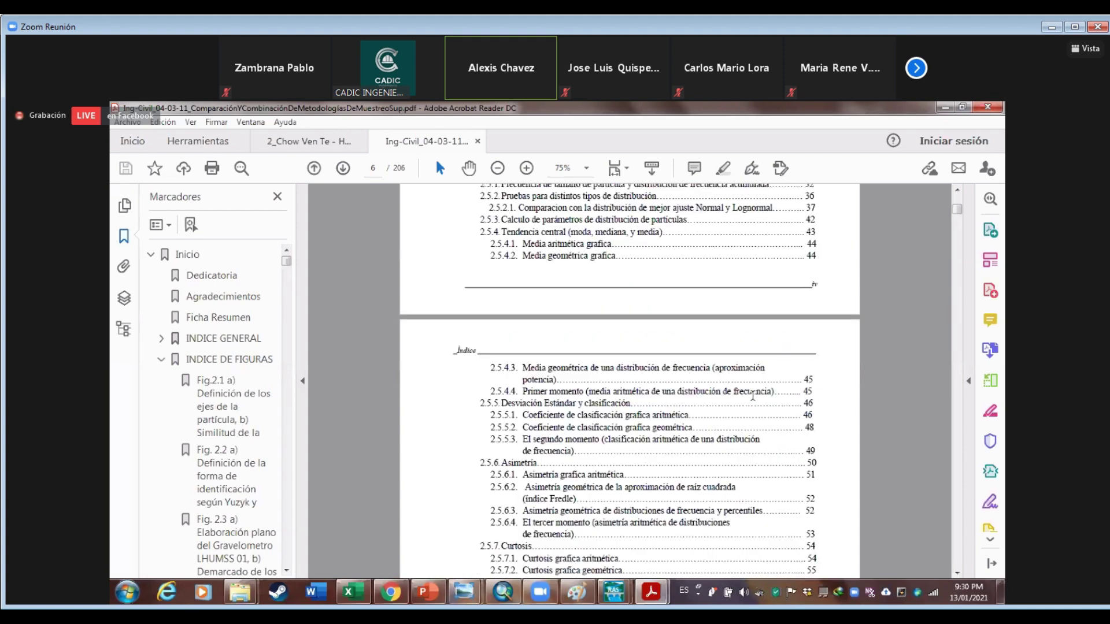
pyautogui.scroll(-20, 753, 396)
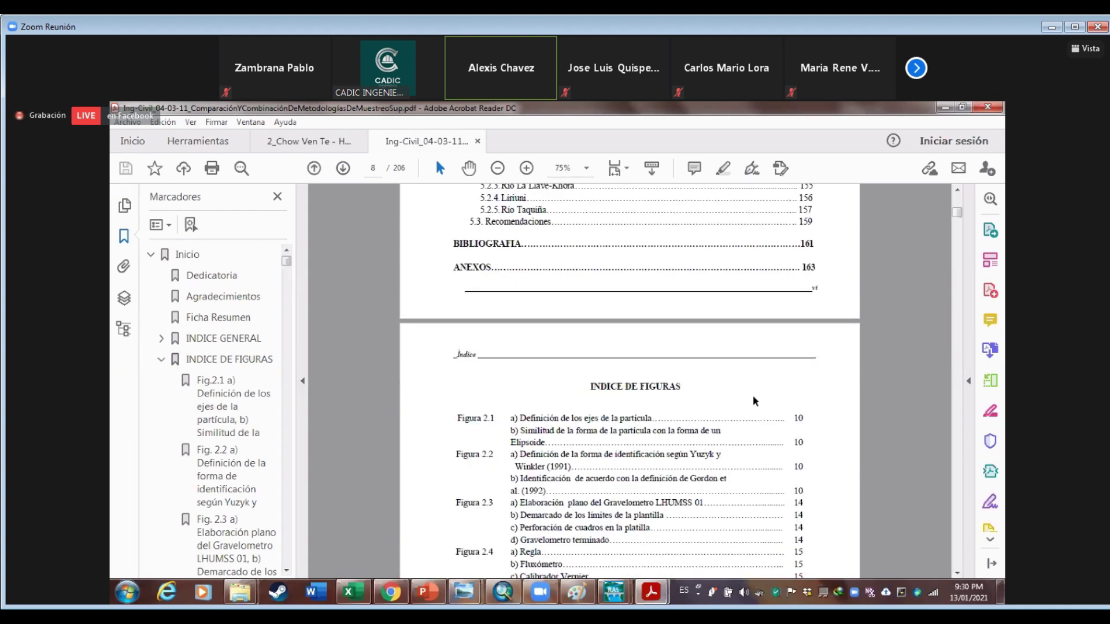
pyautogui.scroll(-20, 752, 395)
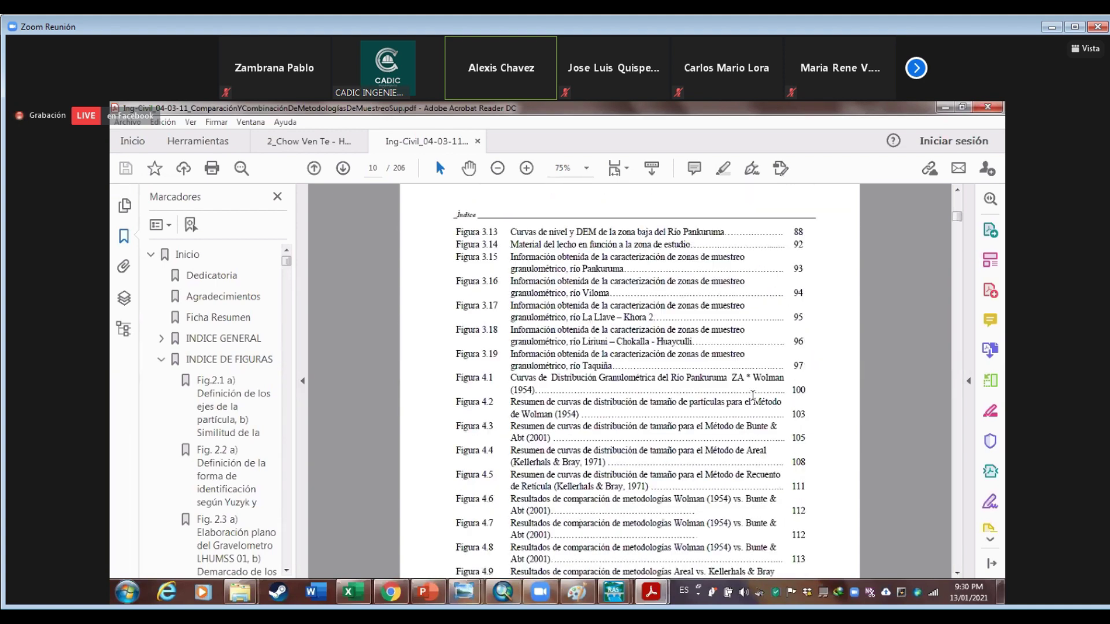
pyautogui.scroll(-20, 752, 395)
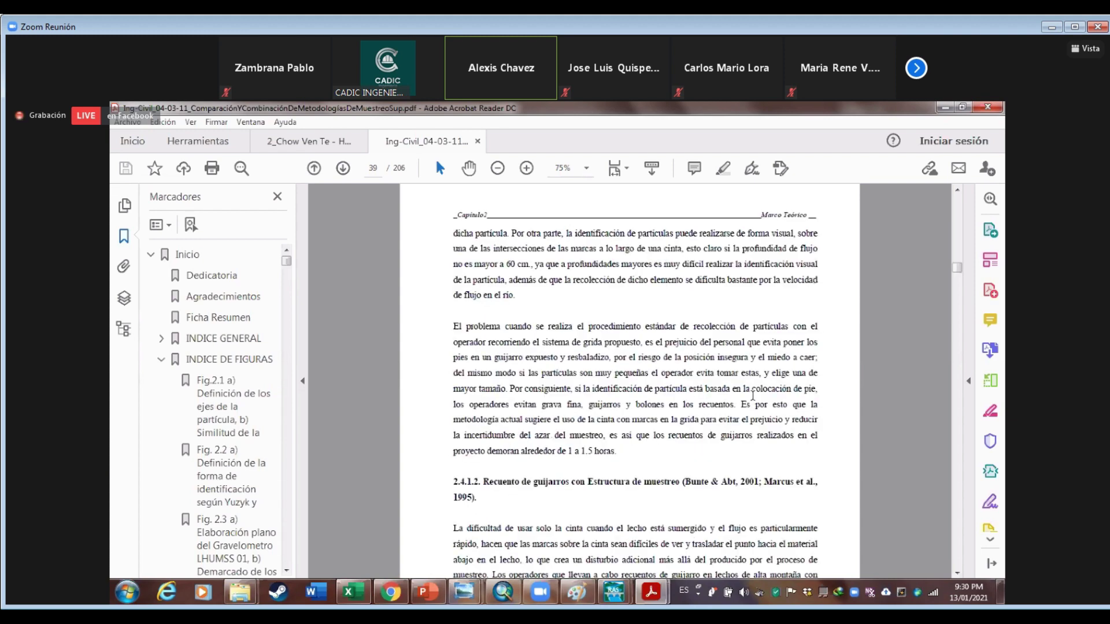
pyautogui.scroll(4, 753, 395)
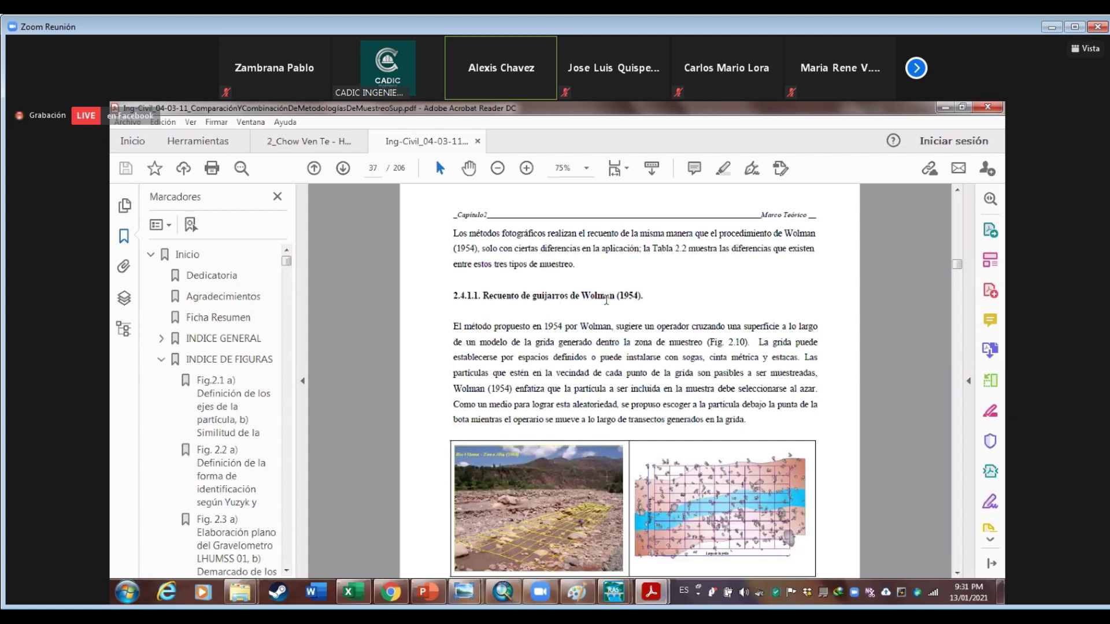
pyautogui.scroll(-1, 601, 305)
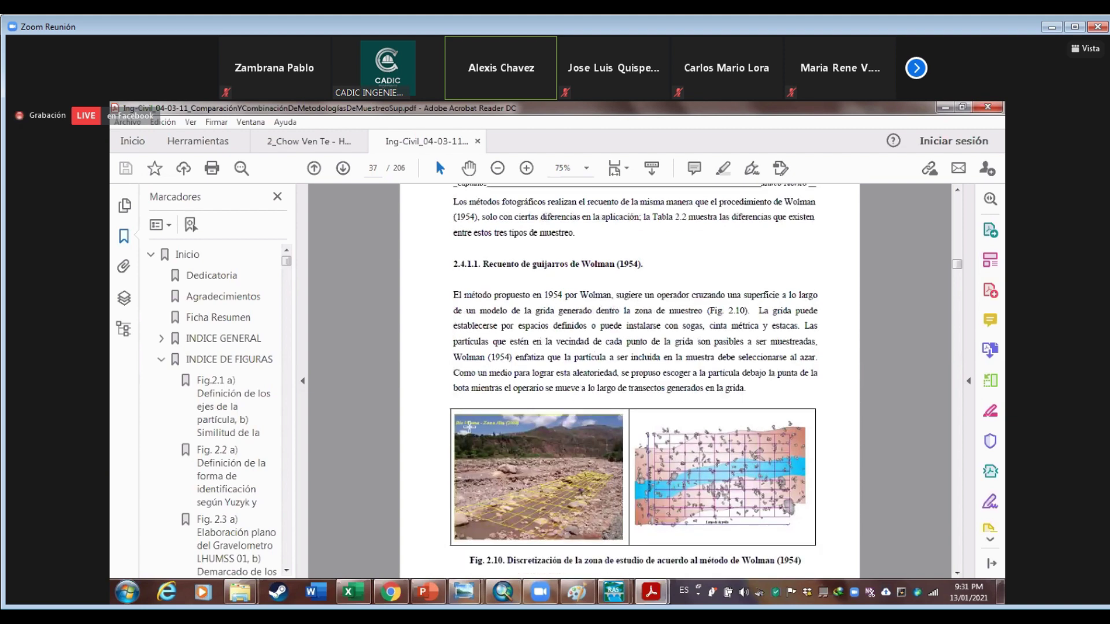
pyautogui.scroll(-3, 474, 409)
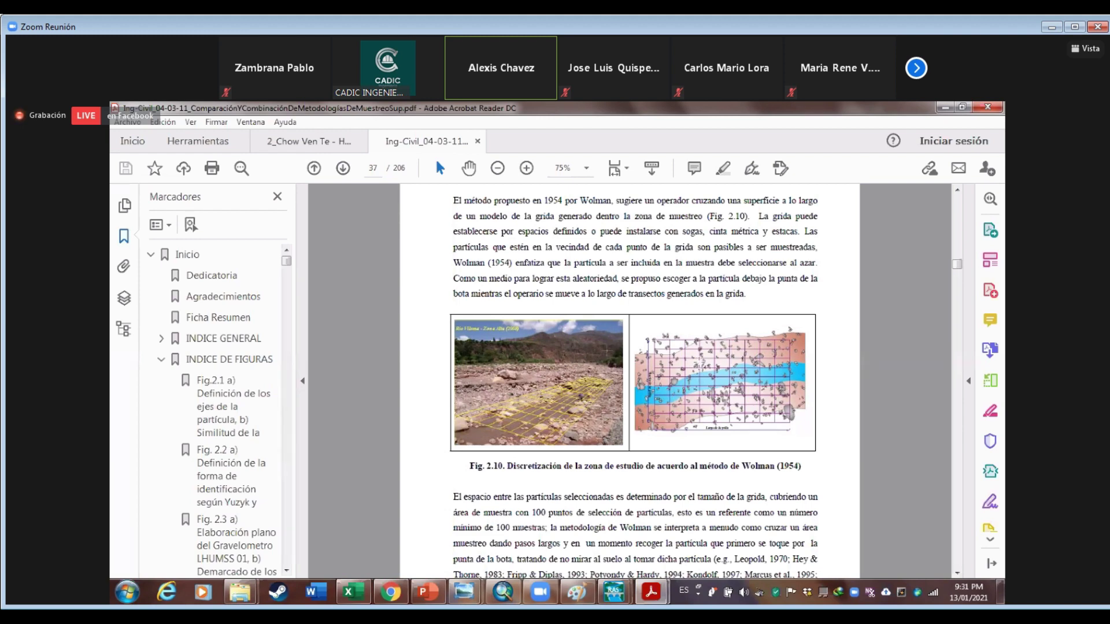
pyautogui.scroll(-3, 699, 363)
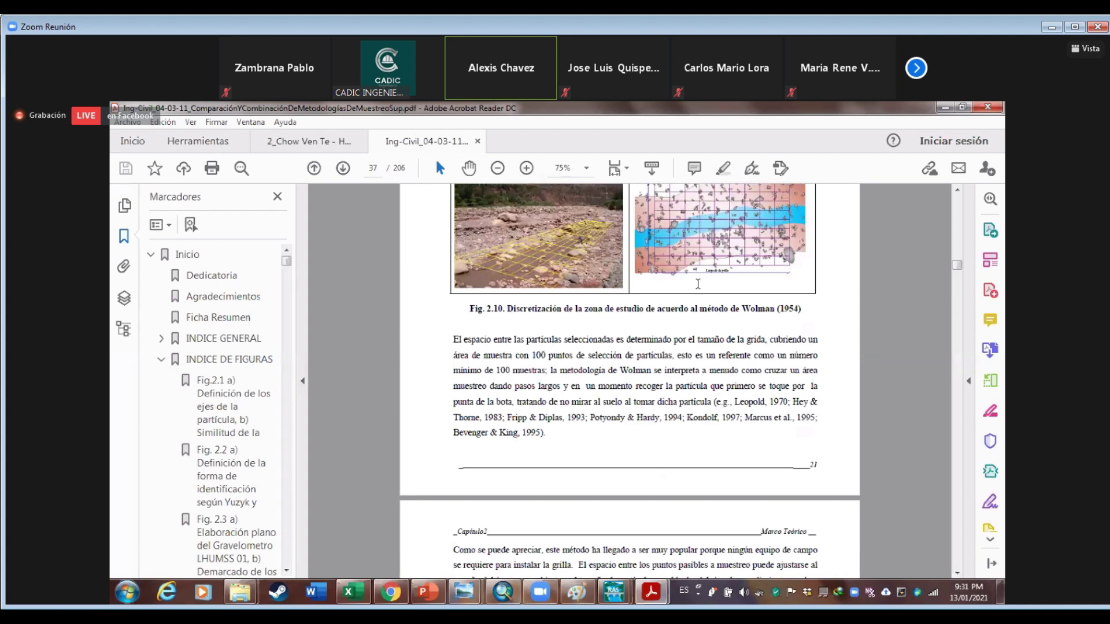
pyautogui.scroll(-1, 697, 283)
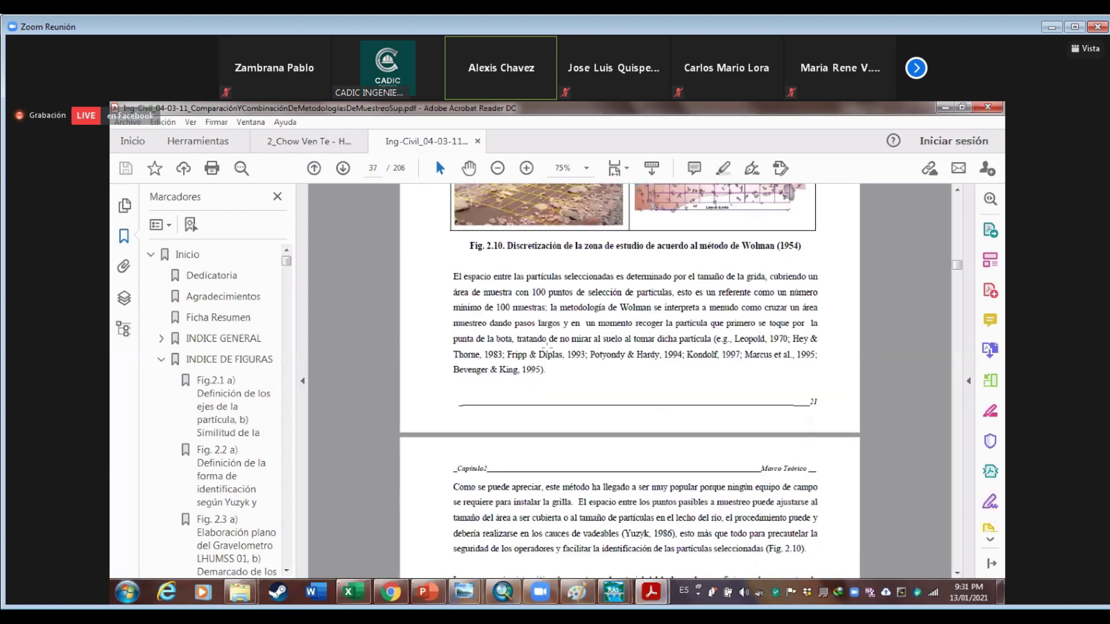
pyautogui.scroll(-7, 526, 363)
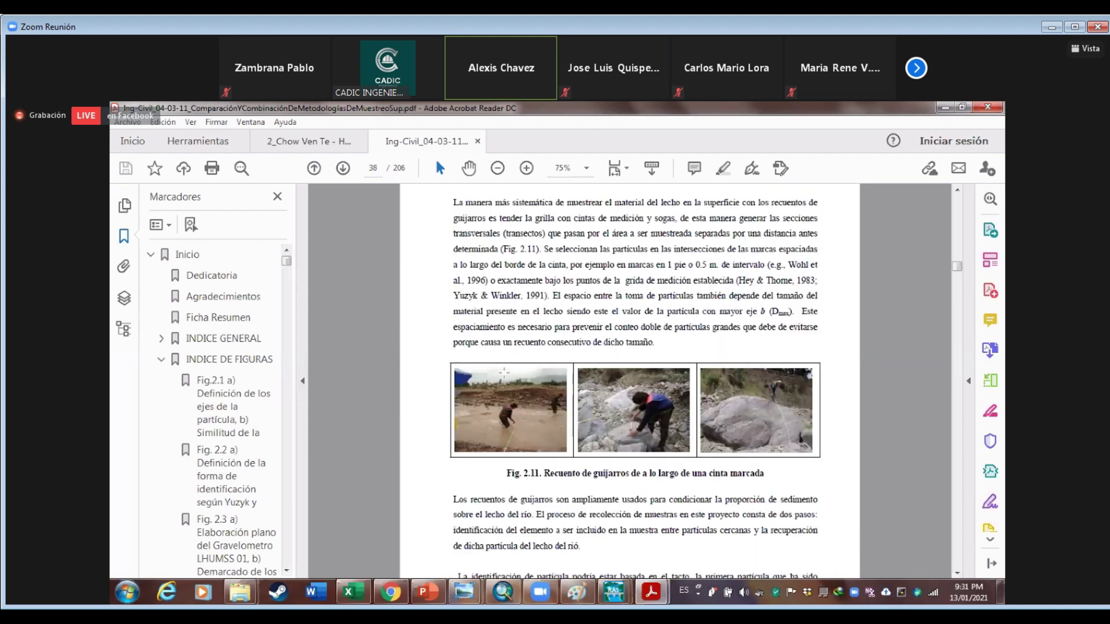
pyautogui.scroll(-1, 504, 373)
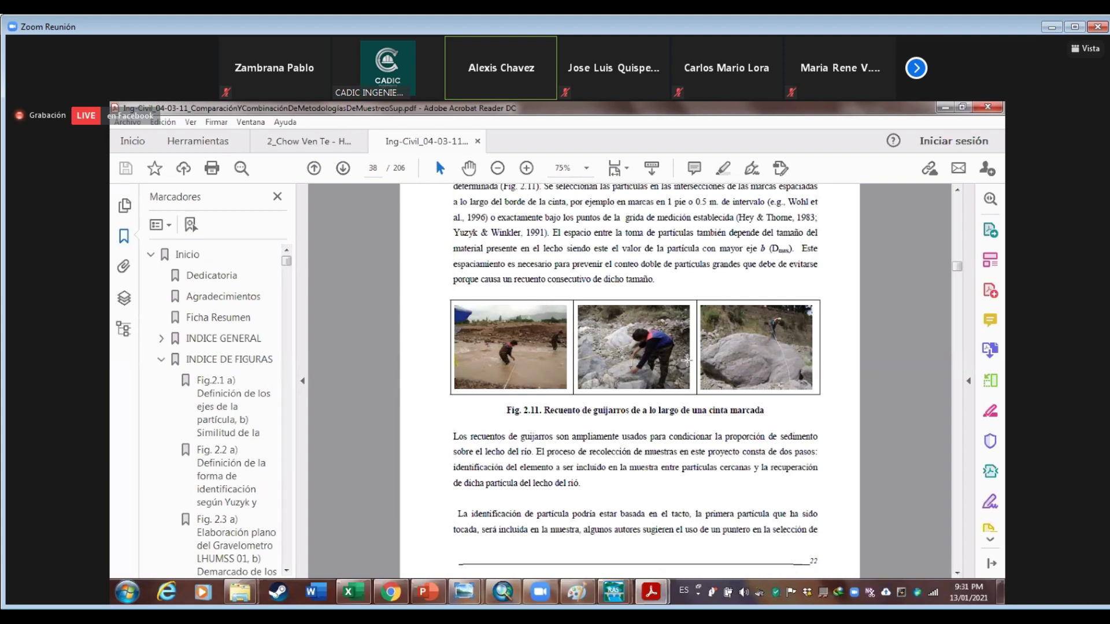
pyautogui.scroll(-1, 515, 369)
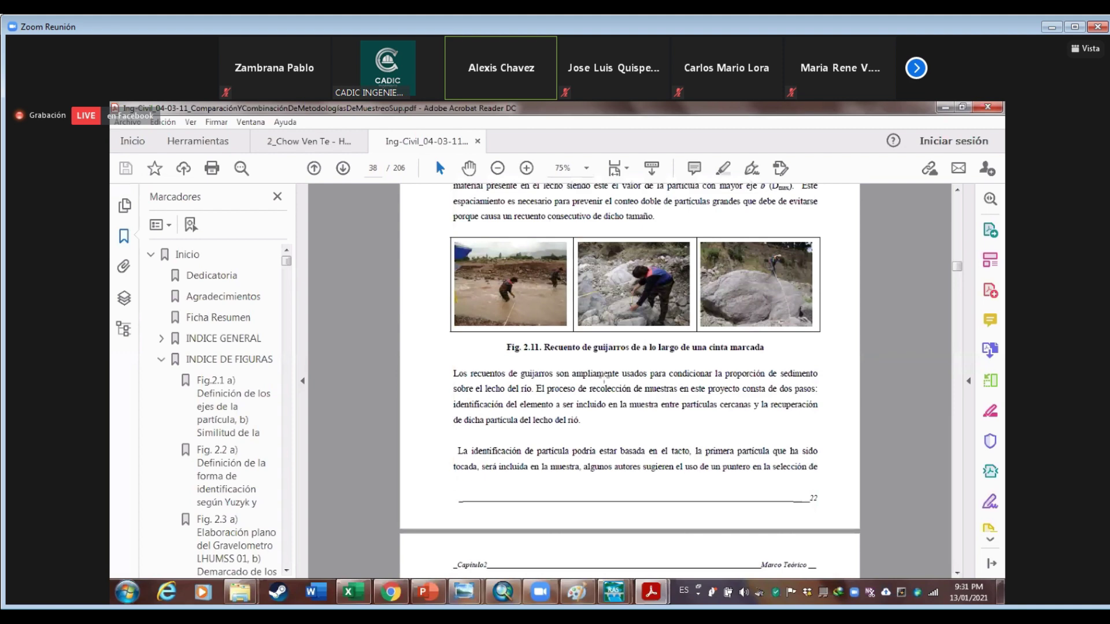
pyautogui.scroll(-3, 547, 391)
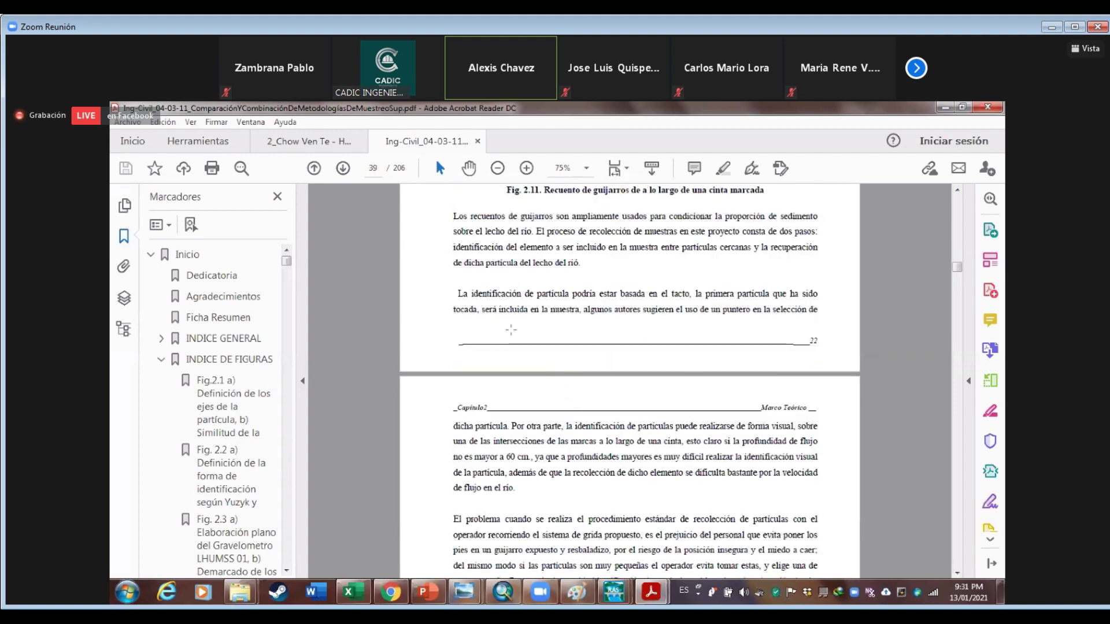
pyautogui.scroll(-10, 511, 329)
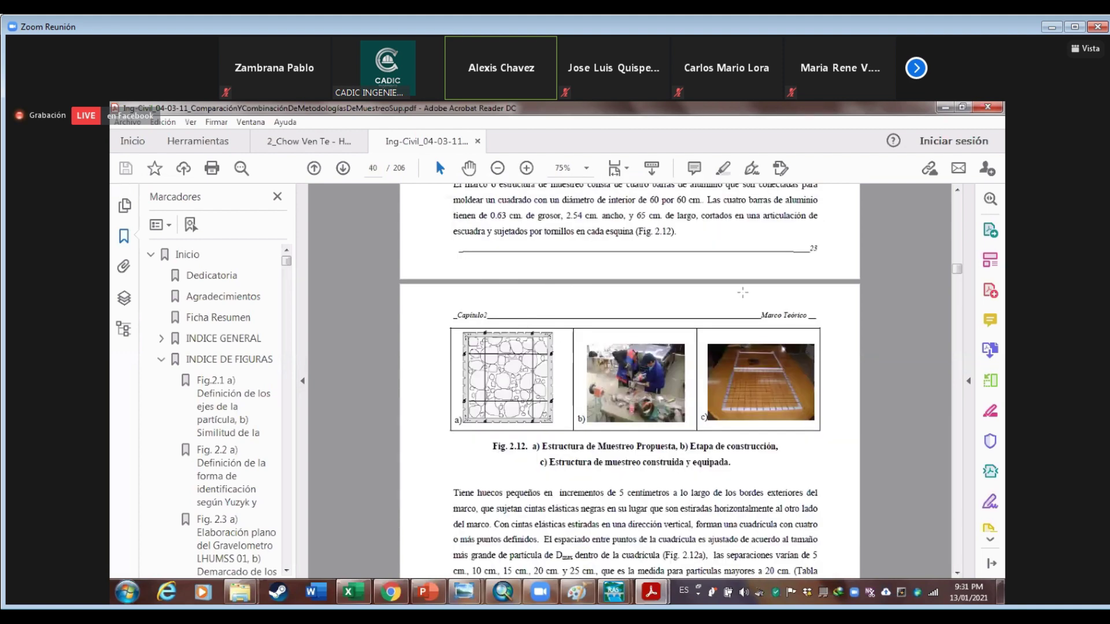
pyautogui.scroll(-3, 743, 292)
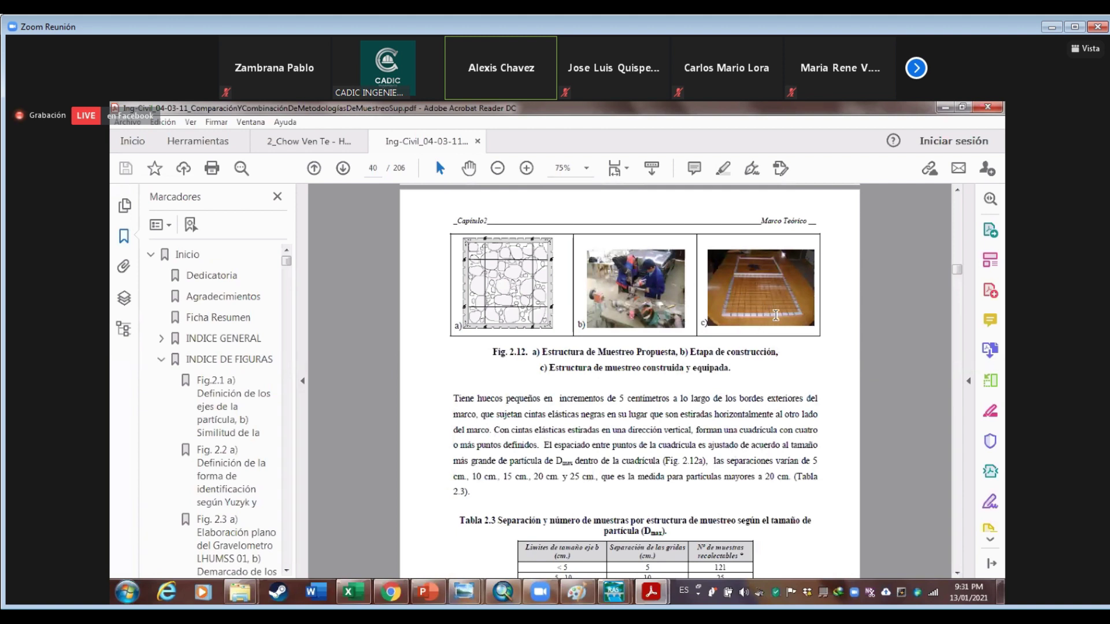
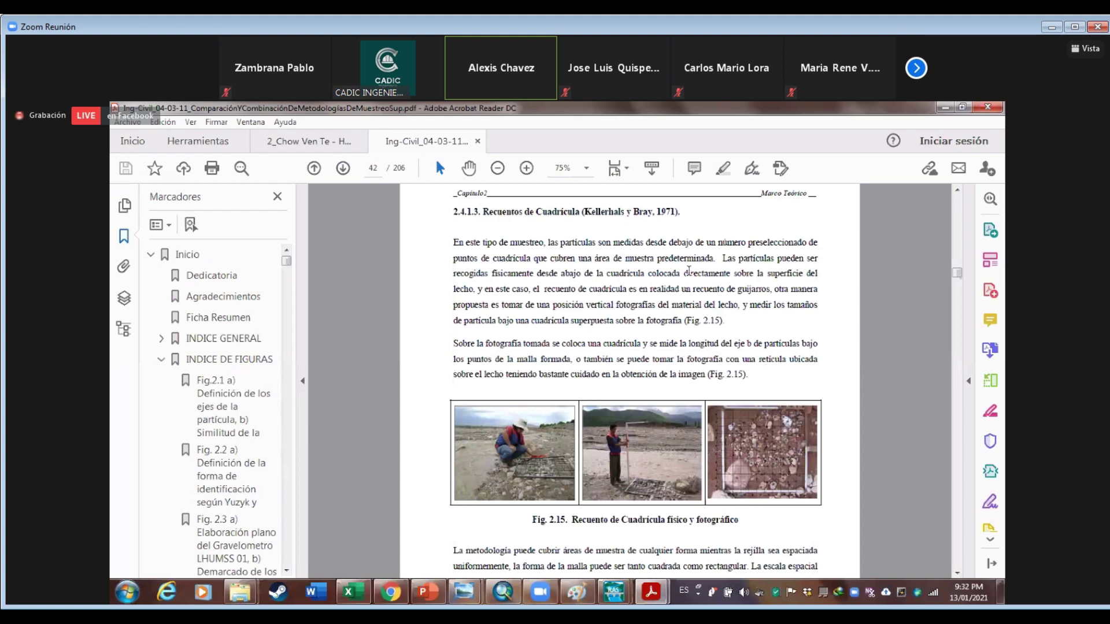
# Scroll the thesis past Fig. 2.15, then switch to the file browser's Libros folder
pyautogui.scroll(-5, 688, 270)
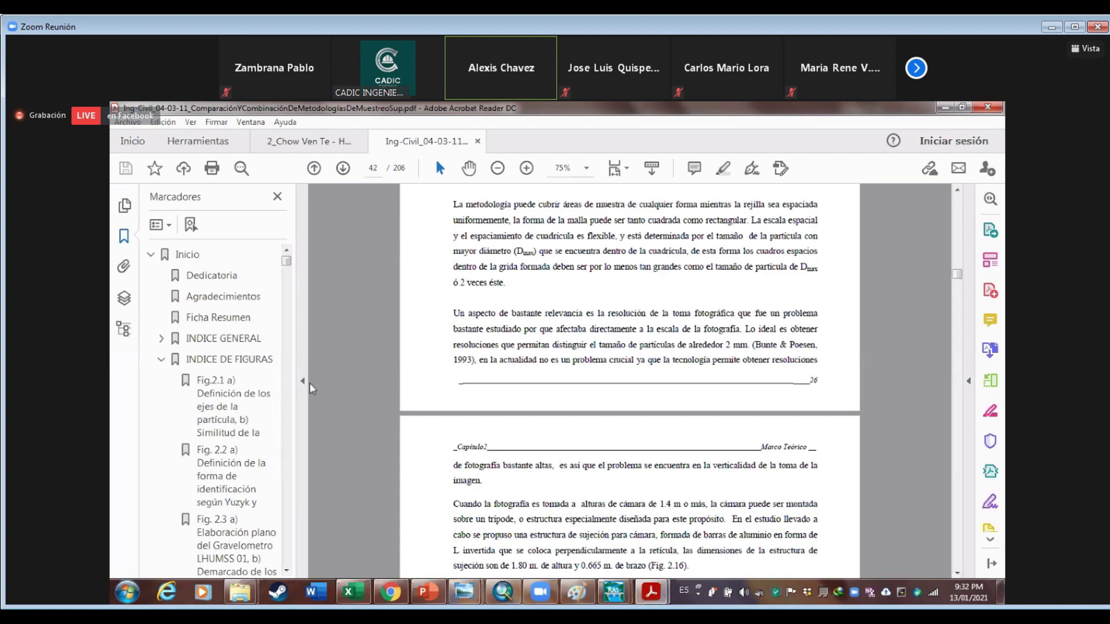
pyautogui.hotkey('alt', 'Tab')
pyautogui.press('BackSpace')
pyautogui.press('BackSpace')
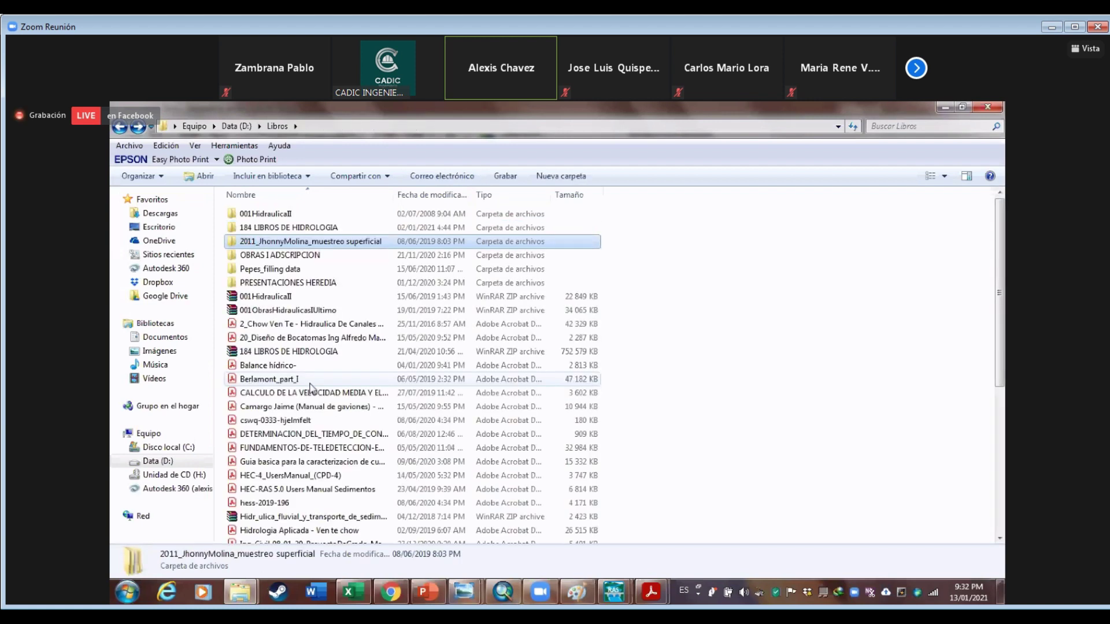
# Browse to LHUMSS\Icona_Corani\BASEGRAIN\BASEGRAIN2.2w764 and open the BASEGRAIN2p2georef1775x1989 photo
pyautogui.press('BackSpace')
pyautogui.write('su')
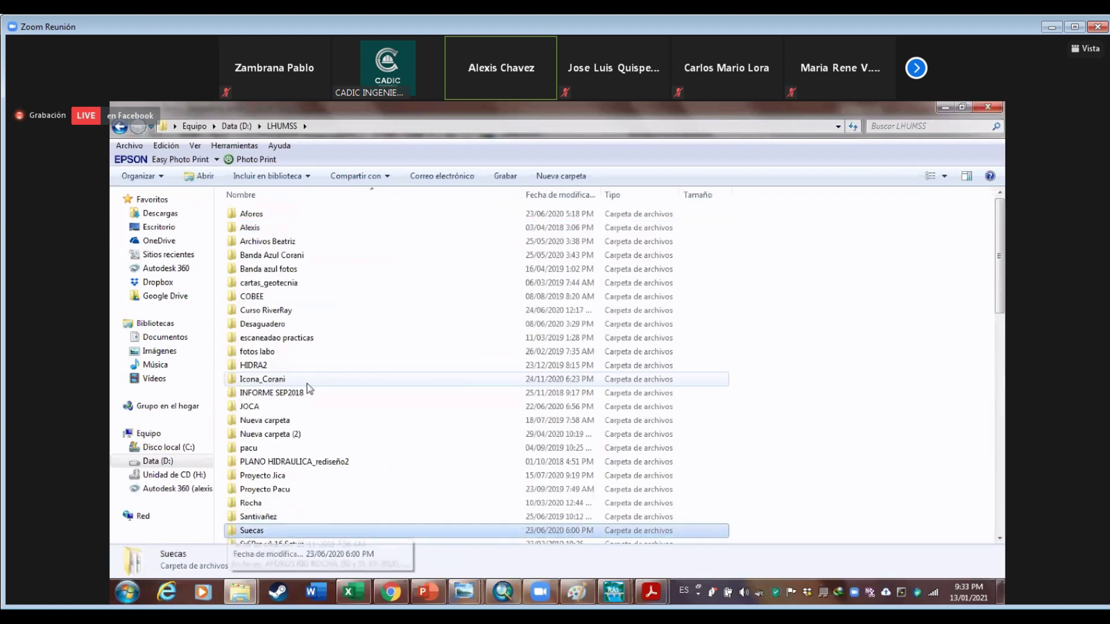
pyautogui.scroll(-1, 308, 384)
pyautogui.scroll(1, 307, 384)
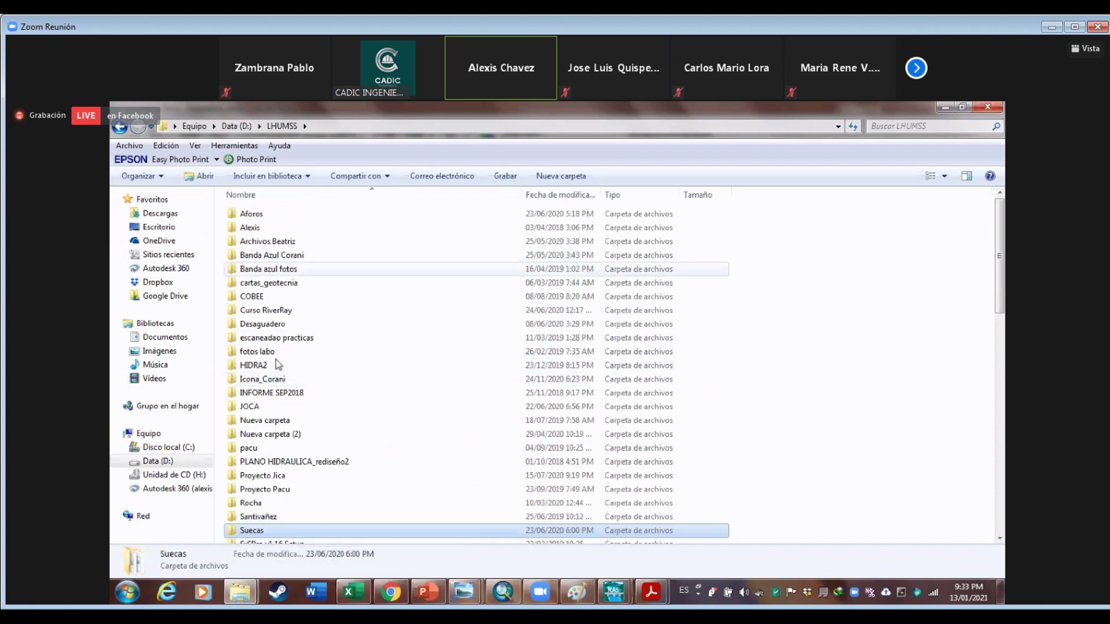
pyautogui.doubleClick(271, 378)
pyautogui.doubleClick(292, 230)
pyautogui.click(279, 218)
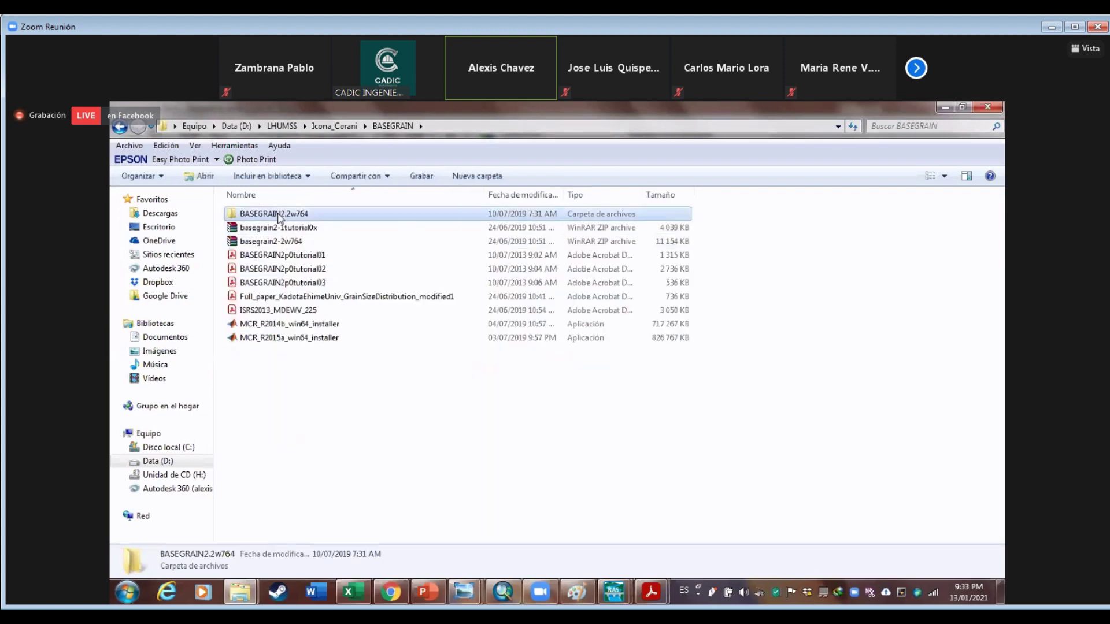
pyautogui.doubleClick(279, 217)
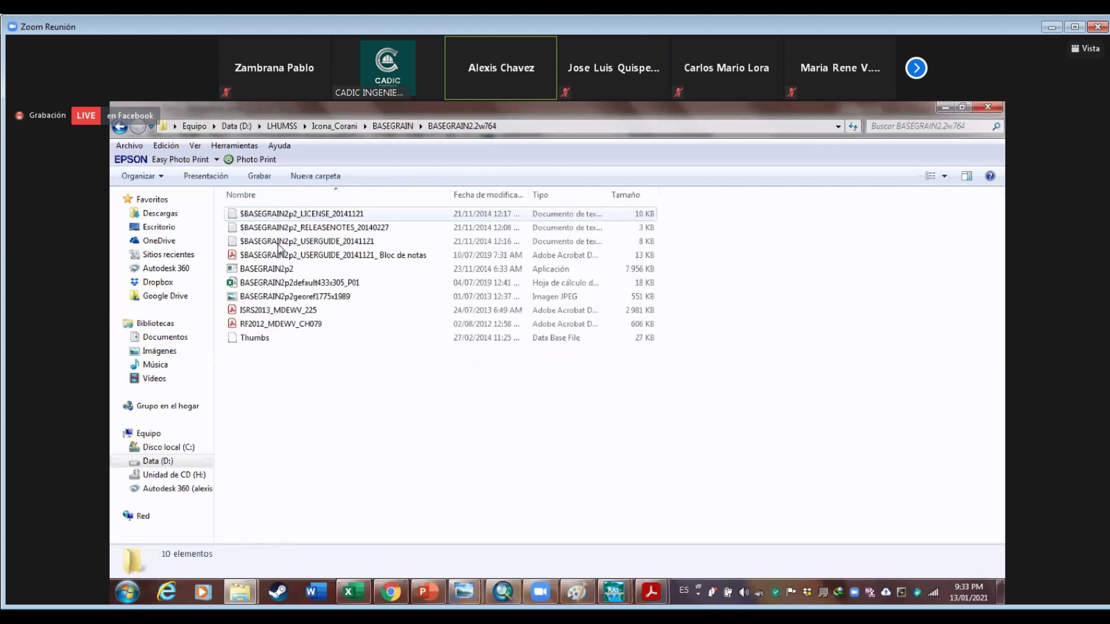
pyautogui.doubleClick(269, 299)
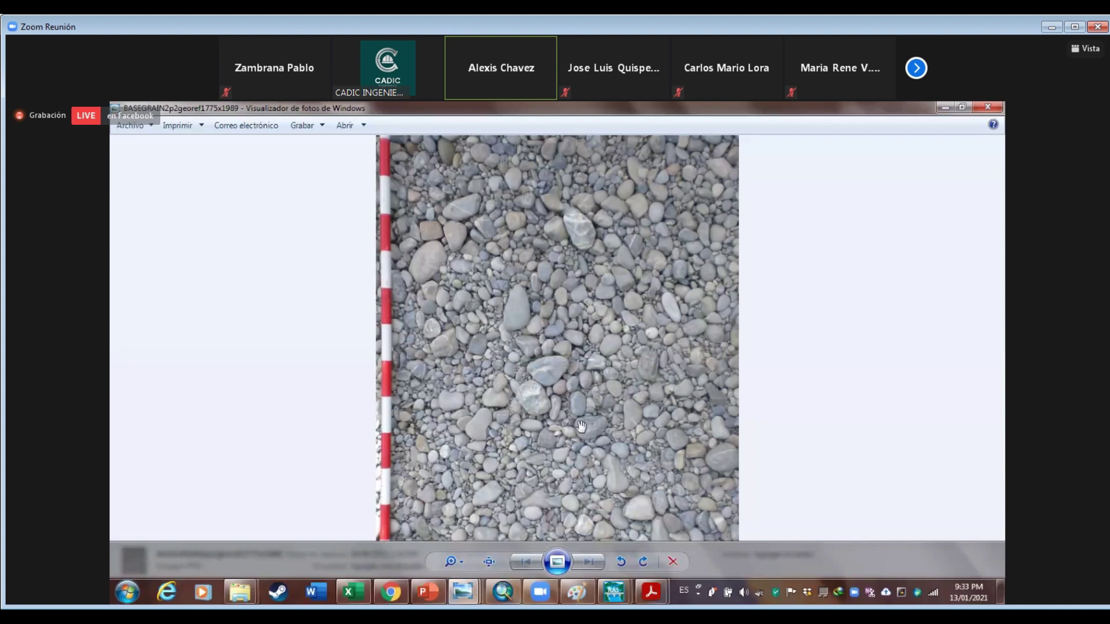
# Zoom in and out on the gravel stones beside the red-and-white measuring rod
pyautogui.scroll(2, 578, 424)
pyautogui.scroll(2, 578, 422)
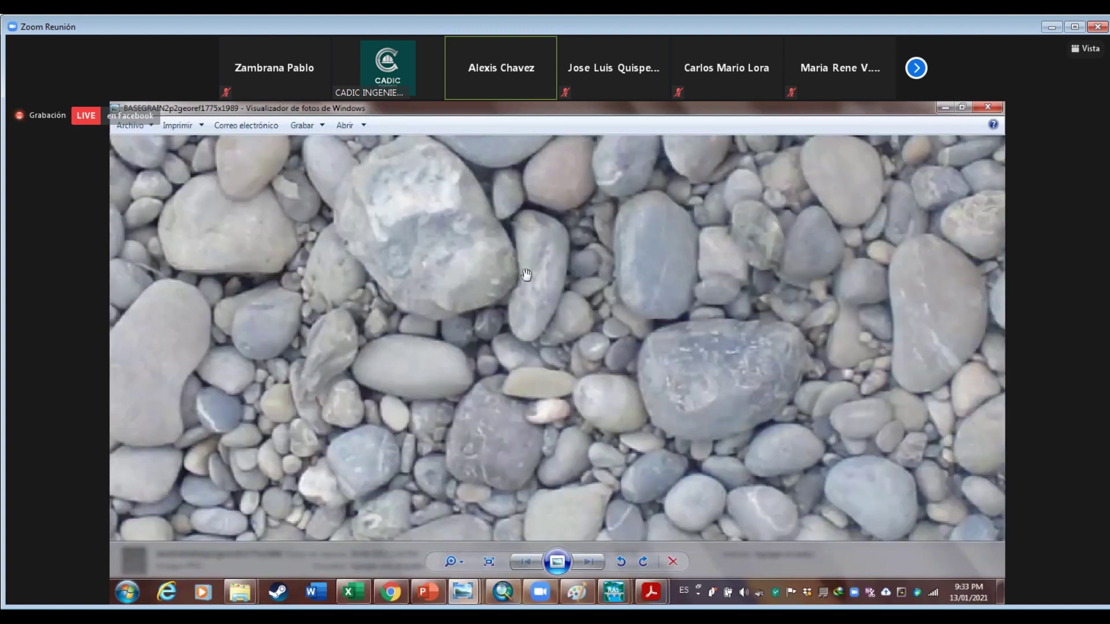
pyautogui.scroll(-1, 488, 245)
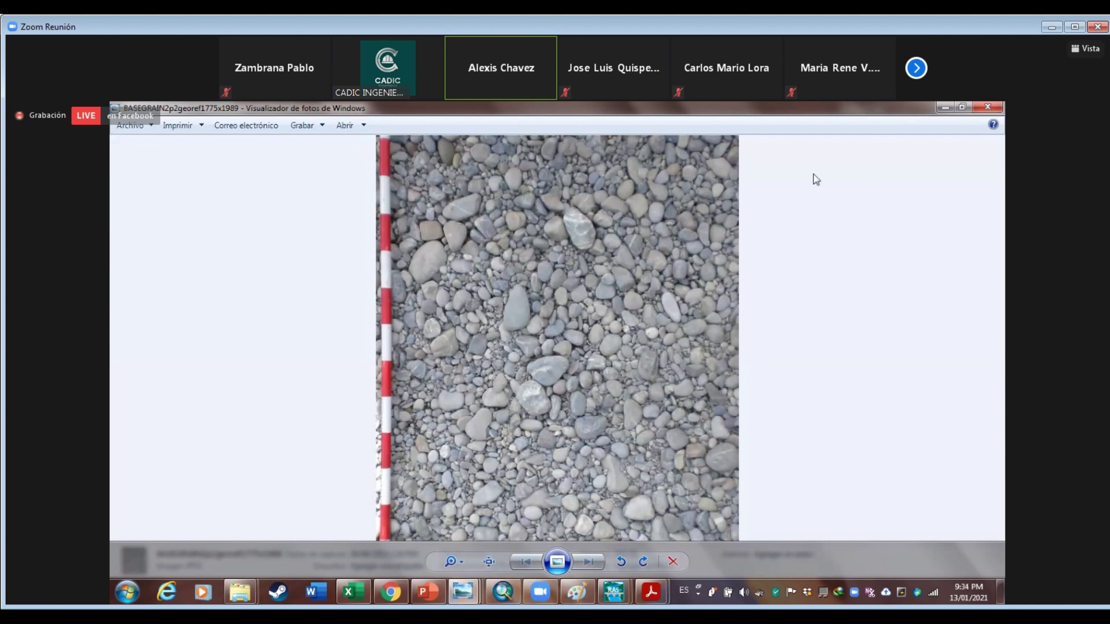
# Close the gravel photo and open the Data Hidraulica_Ej2 workbook from the Dia 3 folder
pyautogui.hotkey('alt', 'F4')
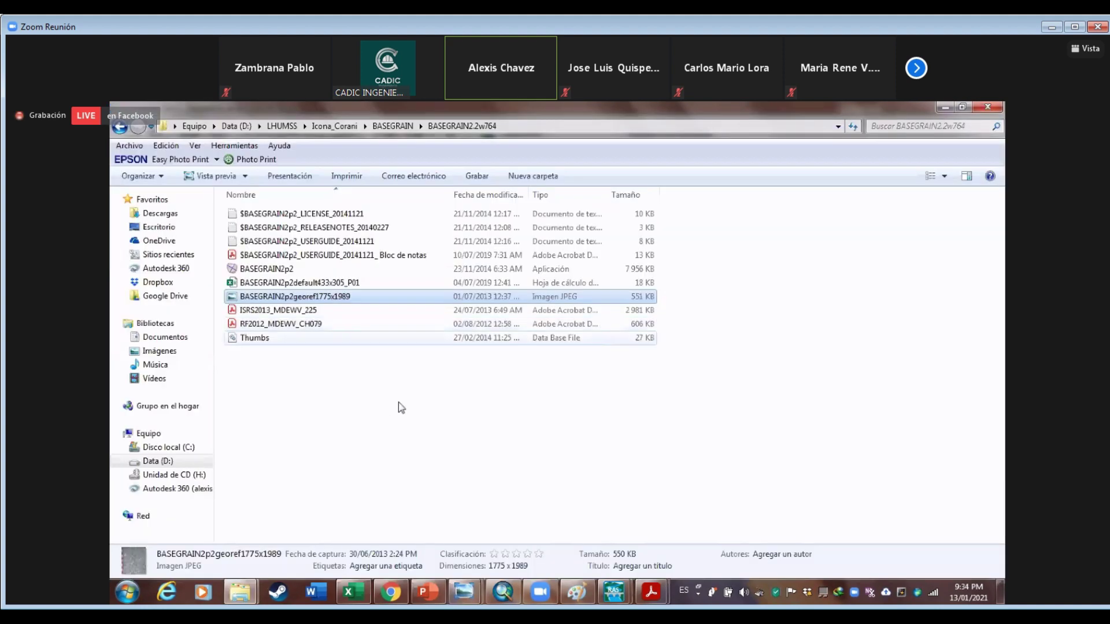
pyautogui.click(474, 322)
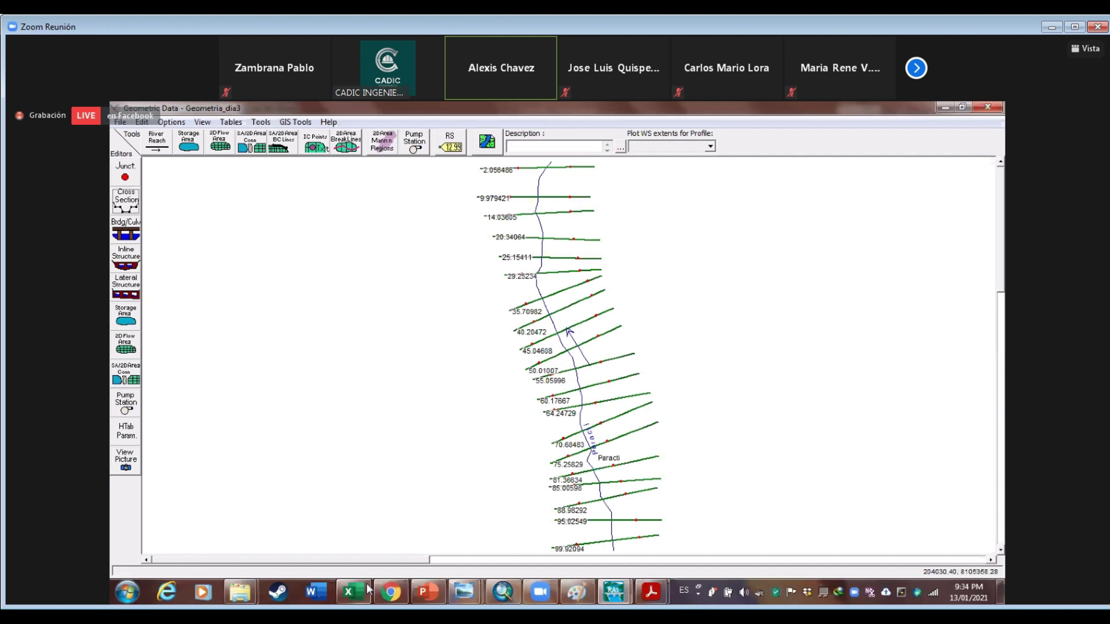
pyautogui.moveTo(351, 591)
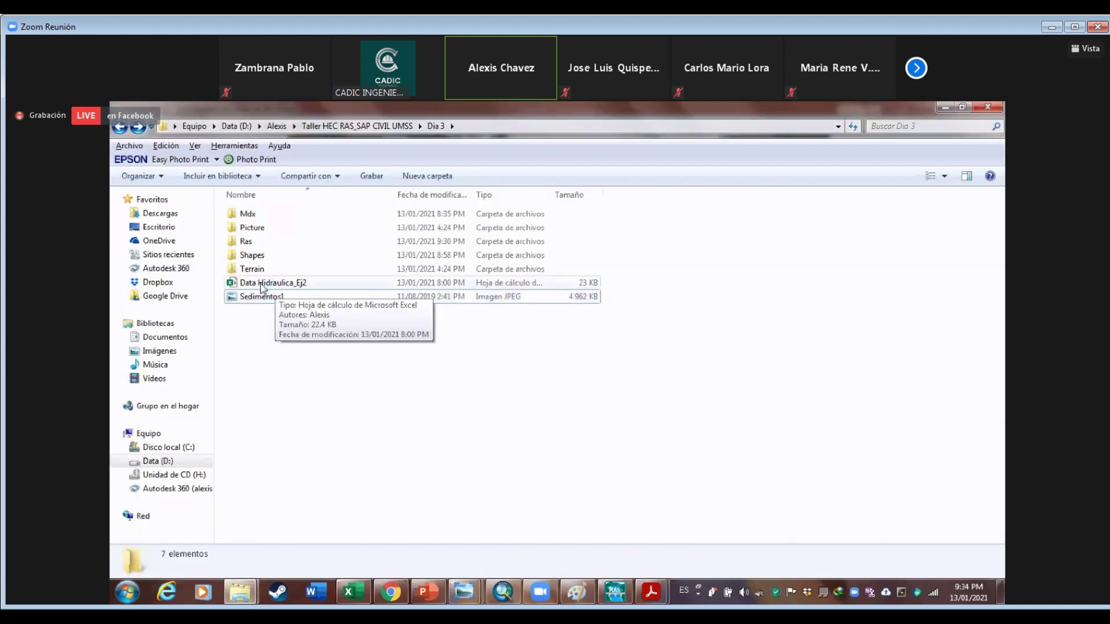
pyautogui.click(263, 283)
pyautogui.doubleClick(260, 283)
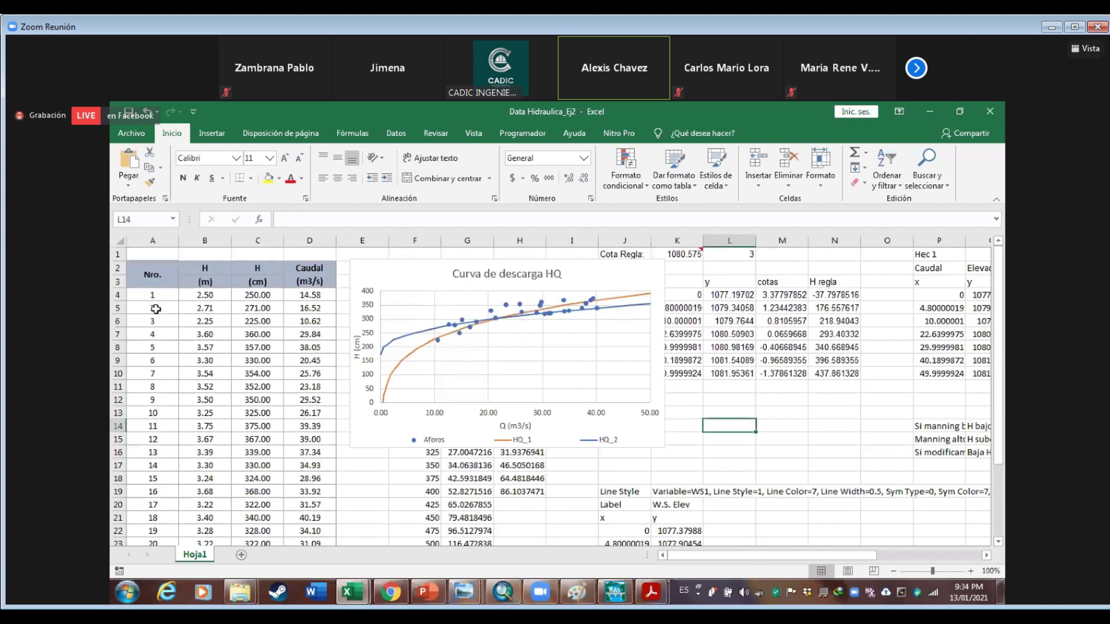
# Review the 'Curva de descarga HQ' sheet, nudge its chart, then bring HEC-RAS Ejemplo_dia3 forward
pyautogui.scroll(-2, 174, 303)
pyautogui.scroll(-2, 174, 302)
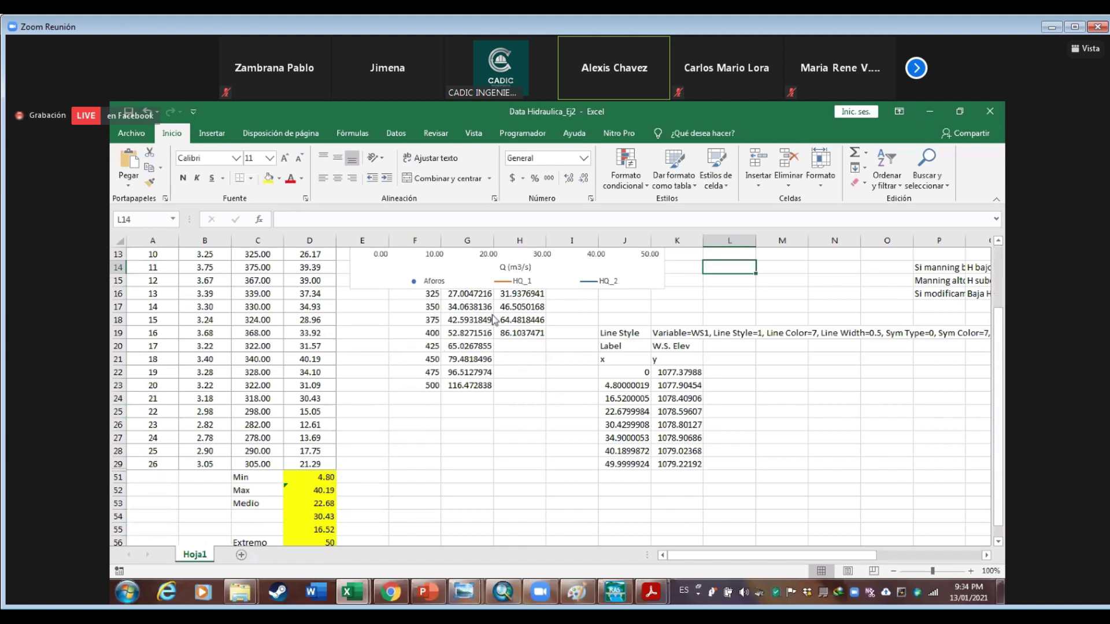
pyautogui.scroll(4, 597, 317)
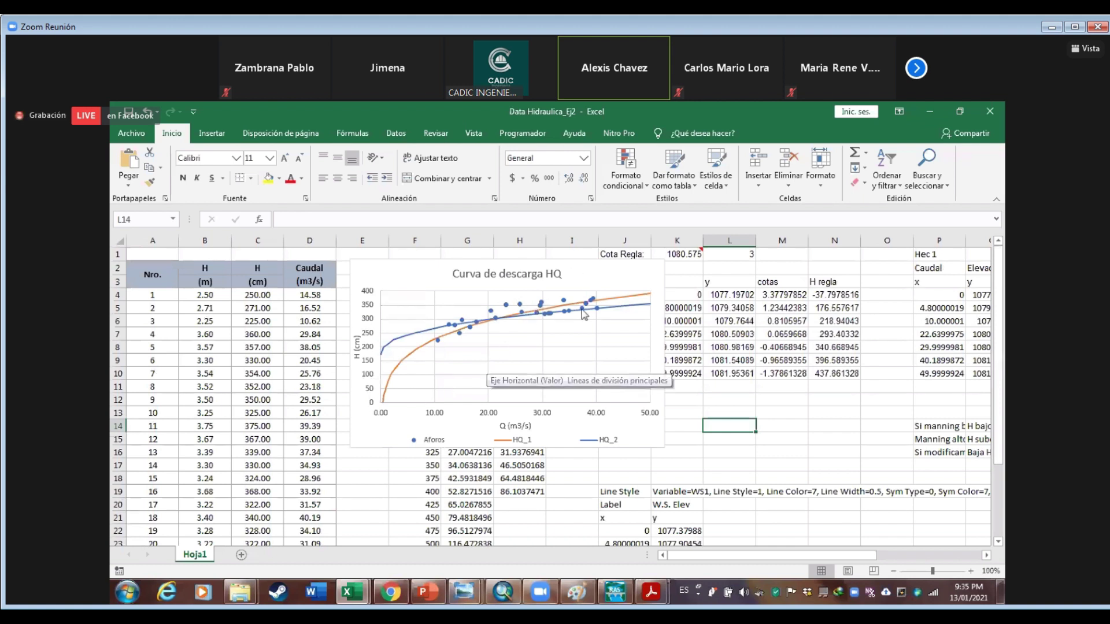
pyautogui.moveTo(584, 314)
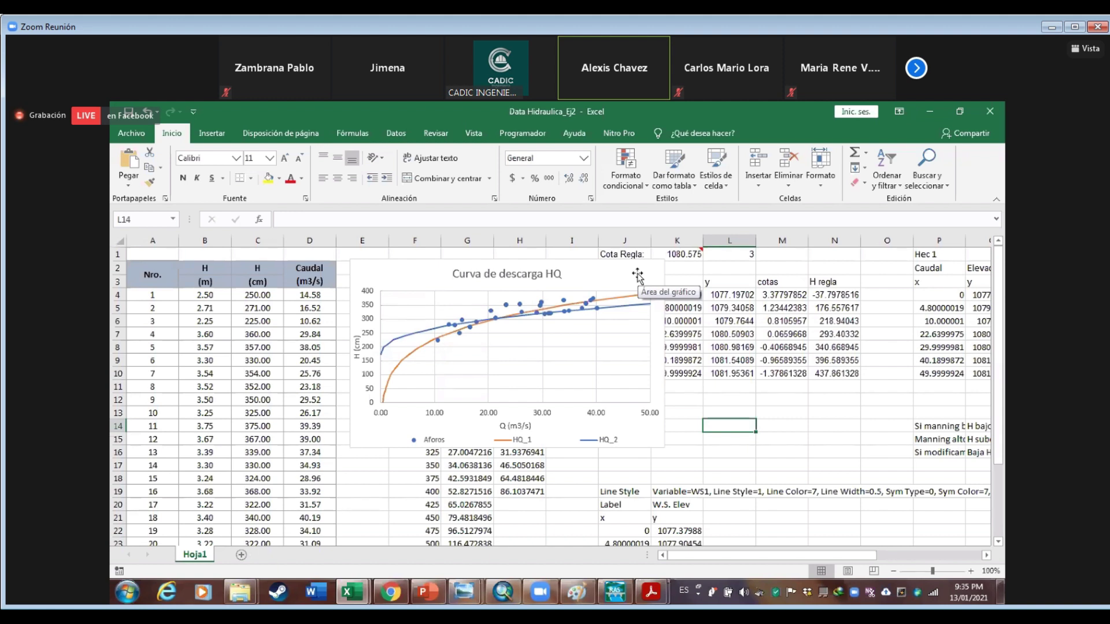
pyautogui.moveTo(637, 273); pyautogui.dragTo(642, 277)
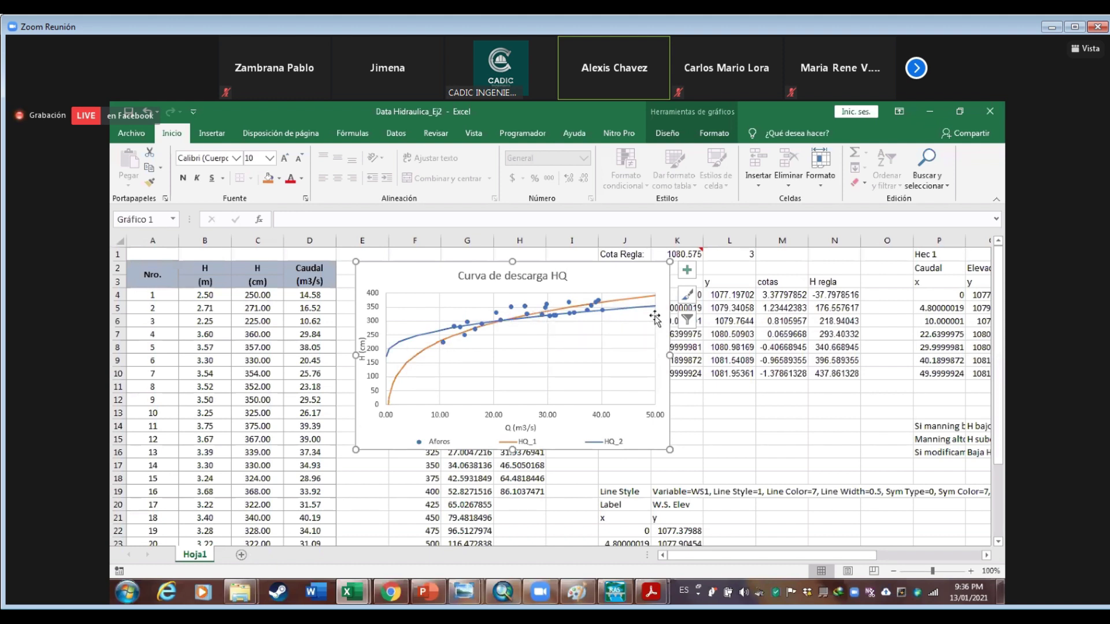
pyautogui.click(616, 592)
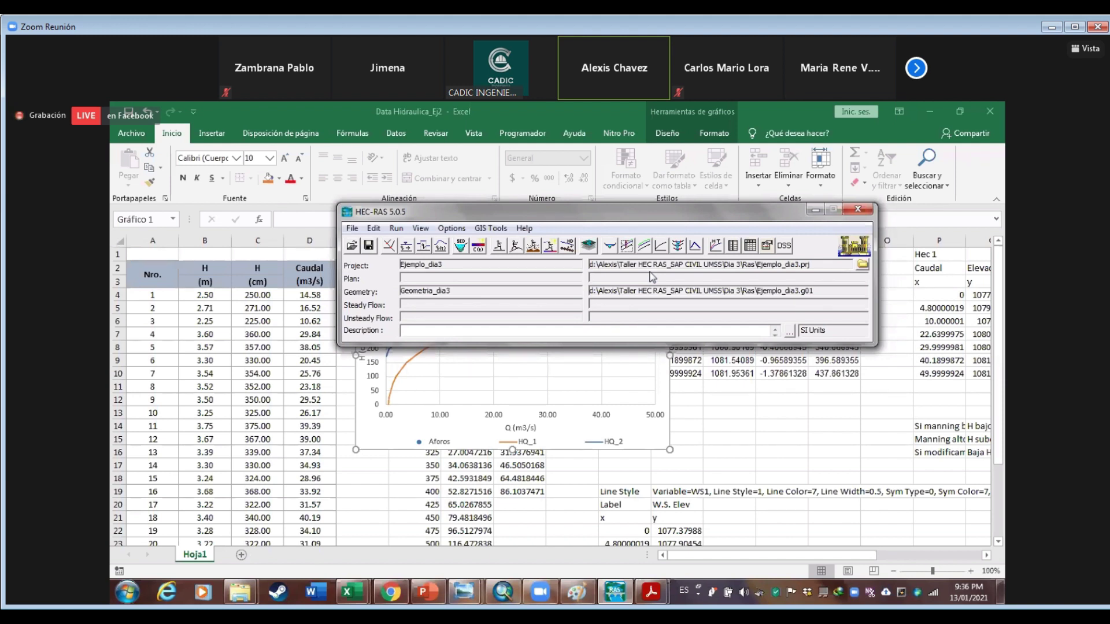
# Open the Geometria_dia3 editor showing the Paracti reach and its numbered cross sections
pyautogui.click(591, 124)
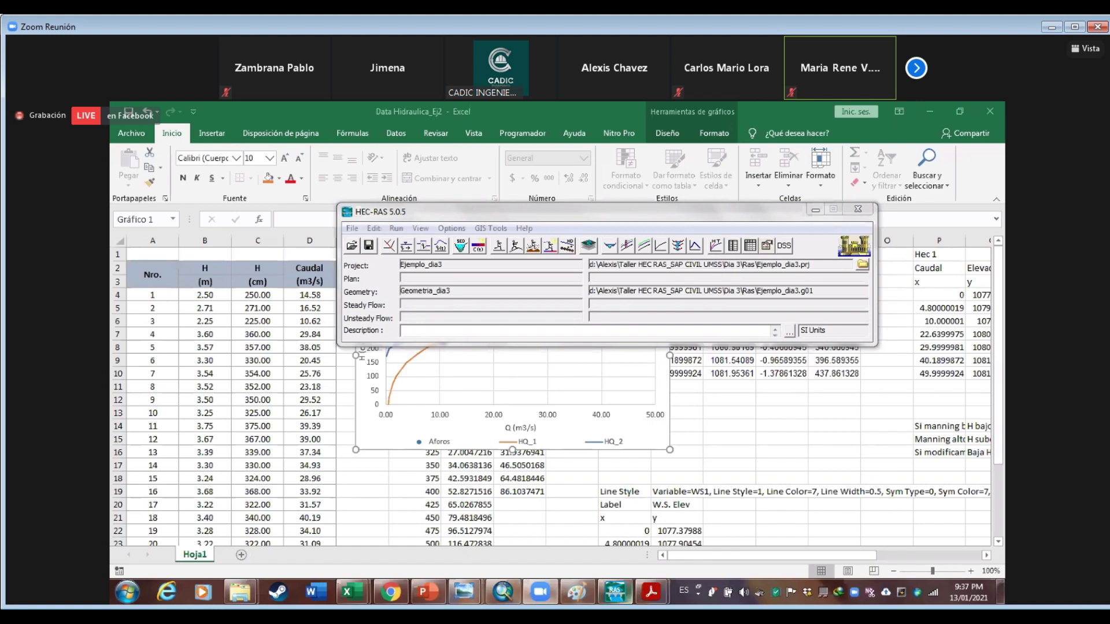
pyautogui.click(641, 523)
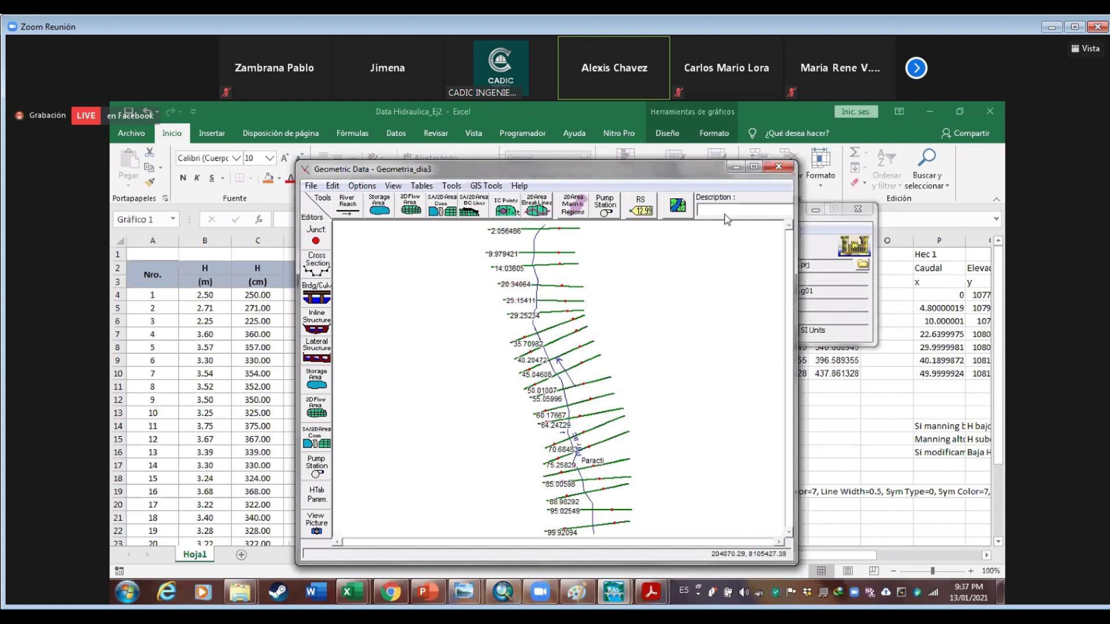
# Show the Paracti reach lines table with its Schematic X and Y coordinates from GIS Tools
pyautogui.click(487, 186)
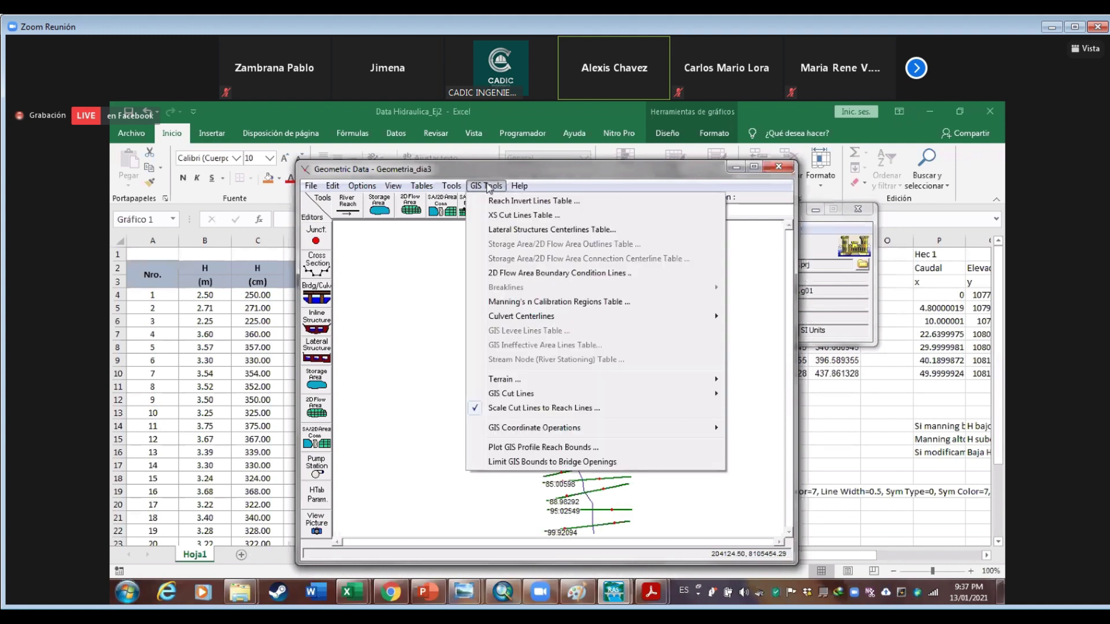
pyautogui.moveTo(450, 187)
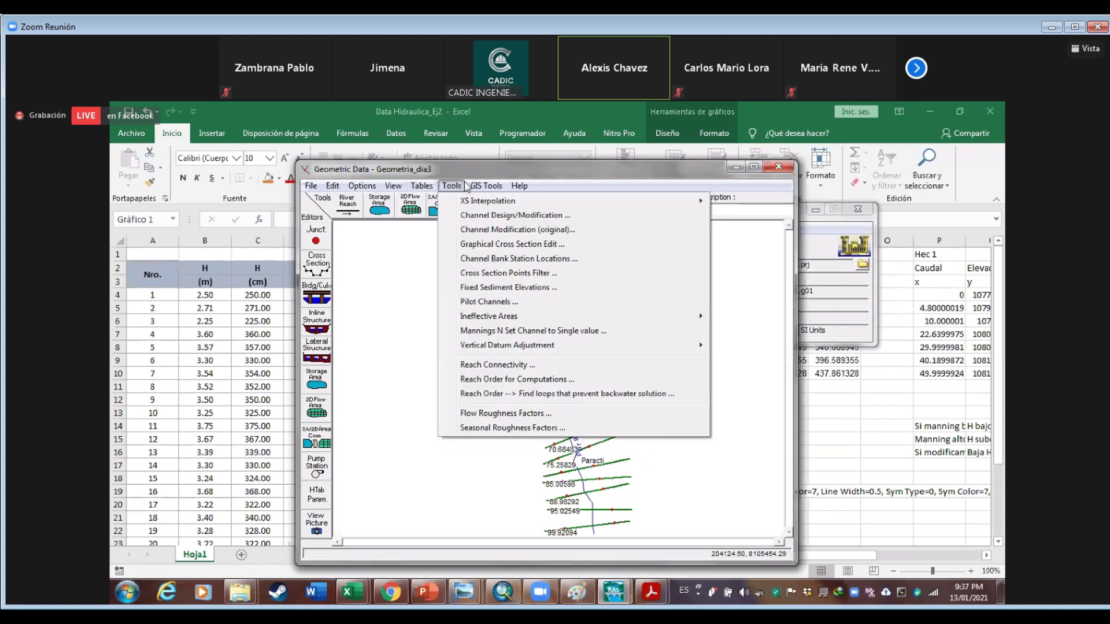
pyautogui.moveTo(486, 186)
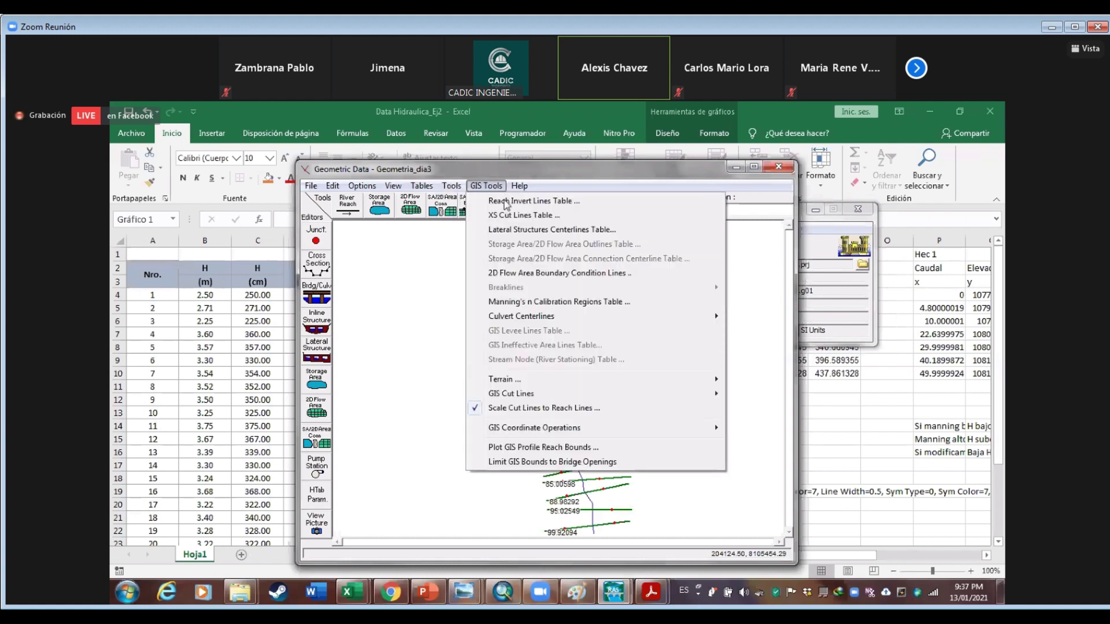
pyautogui.click(512, 202)
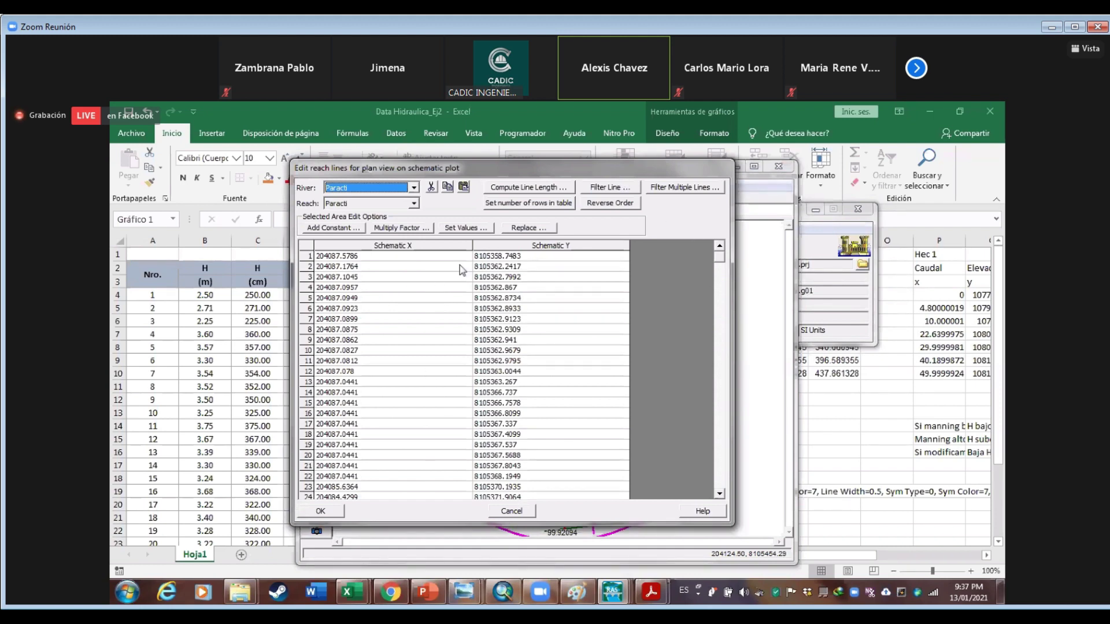
# Move the reach-line table aside to compare with the plan view, then back and close it
pyautogui.moveTo(549, 168); pyautogui.dragTo(324, 211)
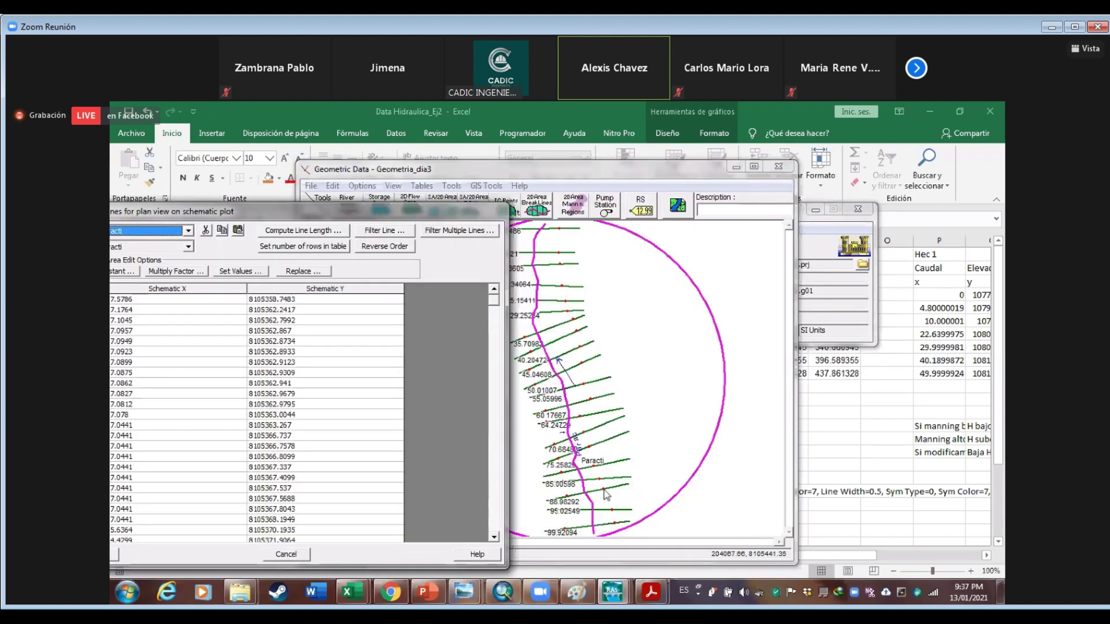
pyautogui.moveTo(439, 213); pyautogui.dragTo(573, 220)
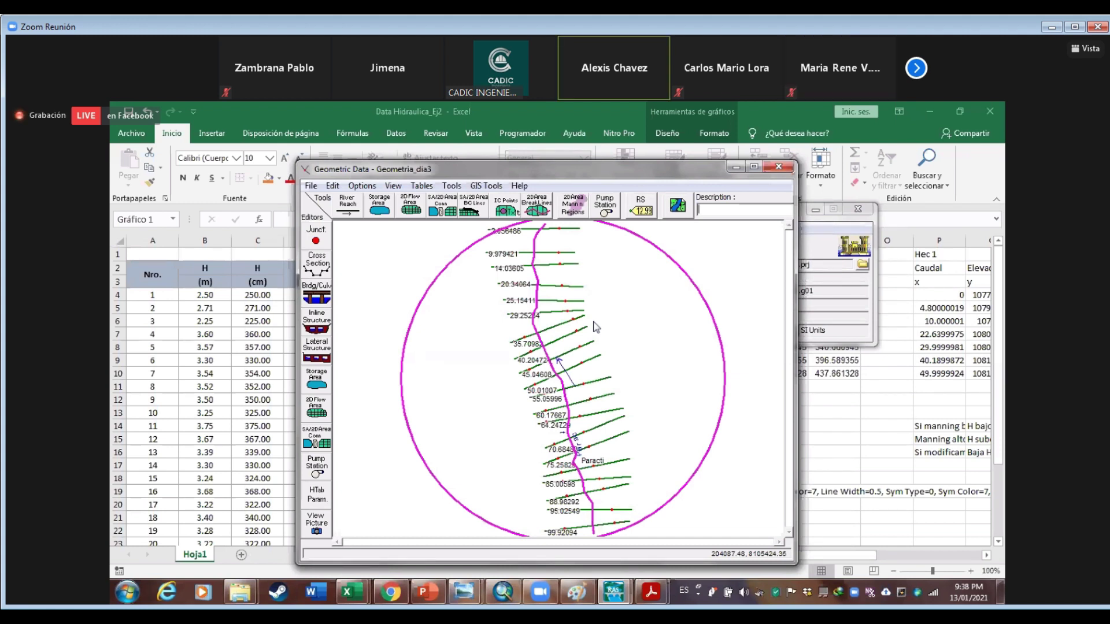
# Plot the Paracti ground profile, then switch to the ArcMap terrain and XSCutLines map
pyautogui.click(812, 253)
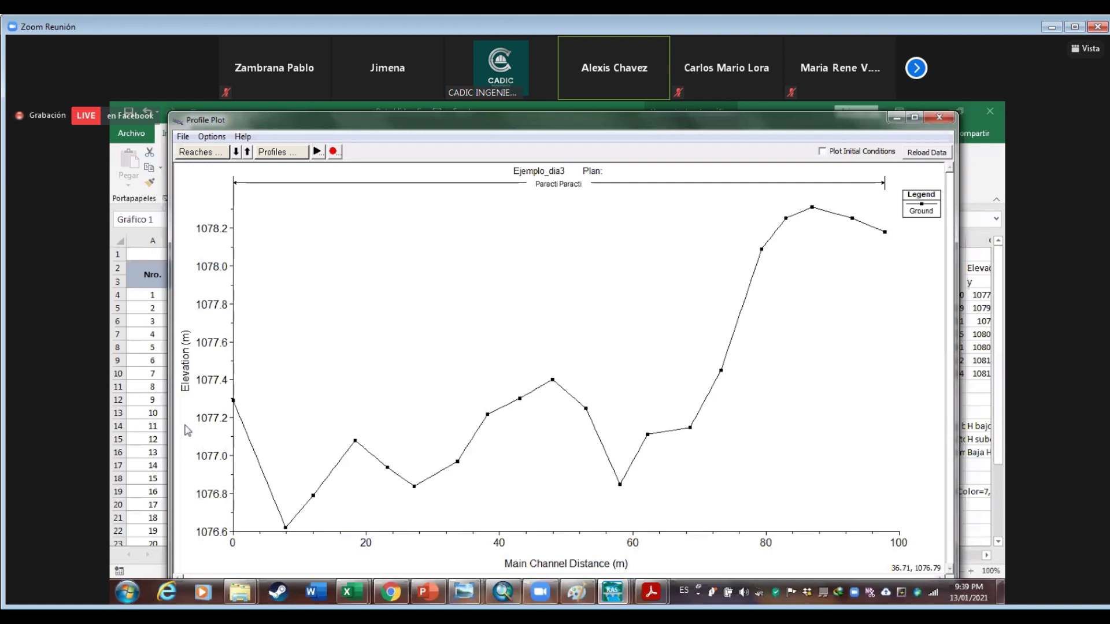
pyautogui.hotkey('alt', 'Tab')
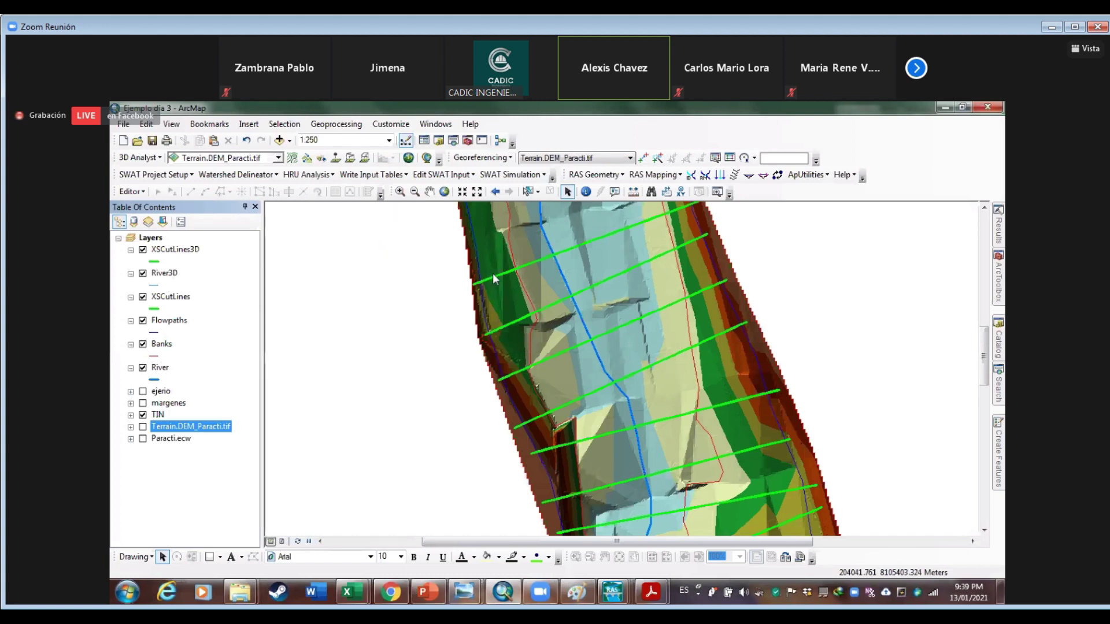
# Check the Terrain.DEM_Paracti.tif layer source, then return to the HEC-RAS ground profile plot
pyautogui.press('Return')
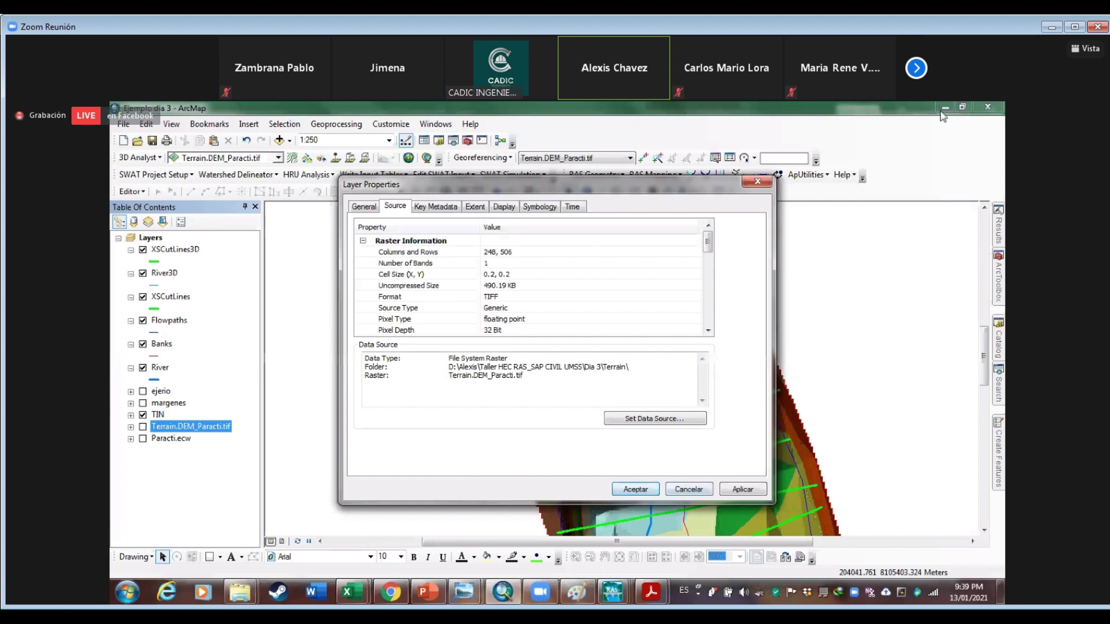
pyautogui.click(511, 595)
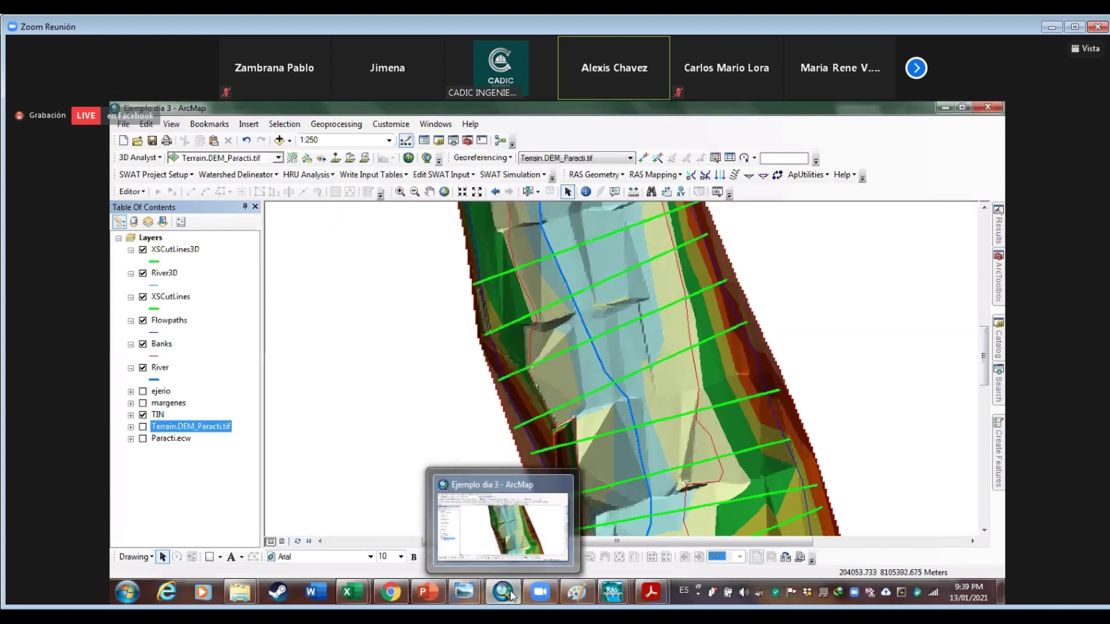
pyautogui.moveTo(612, 592)
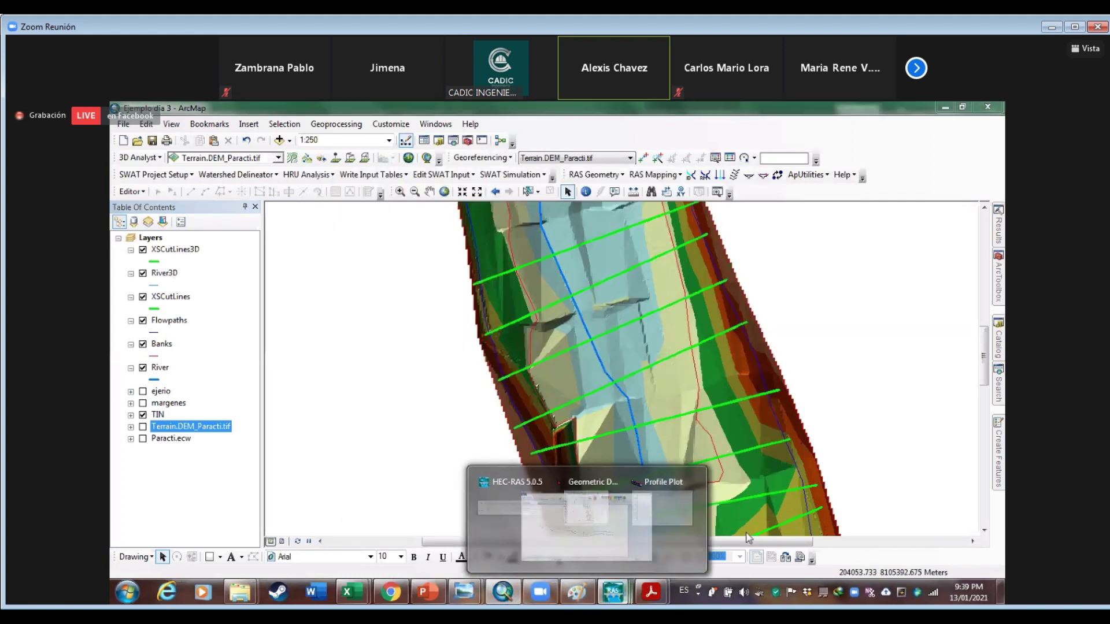
pyautogui.click(748, 538)
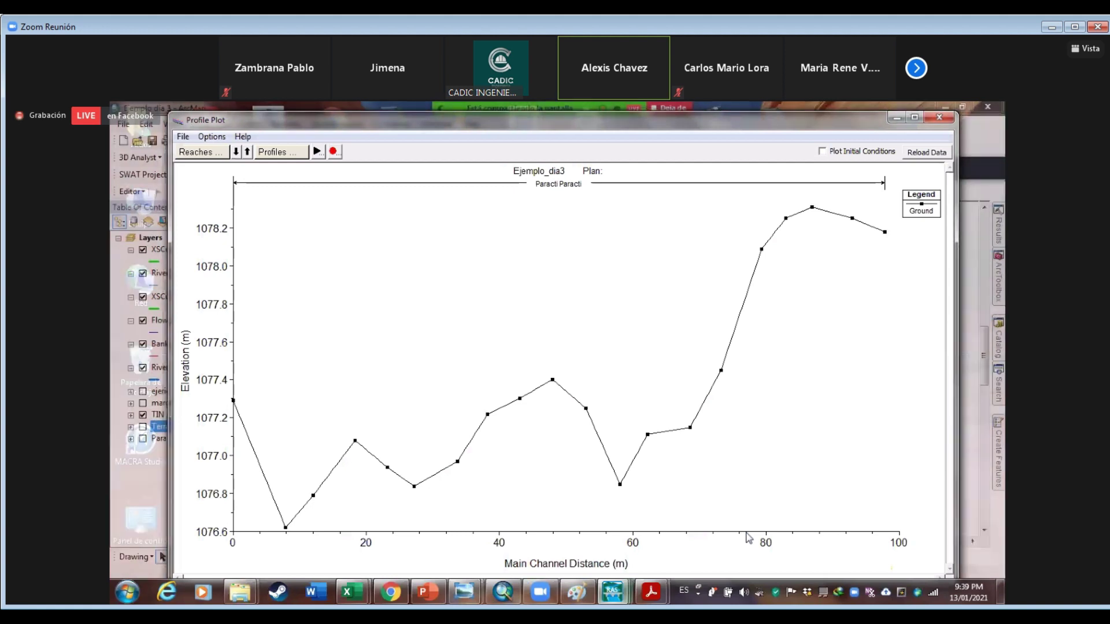